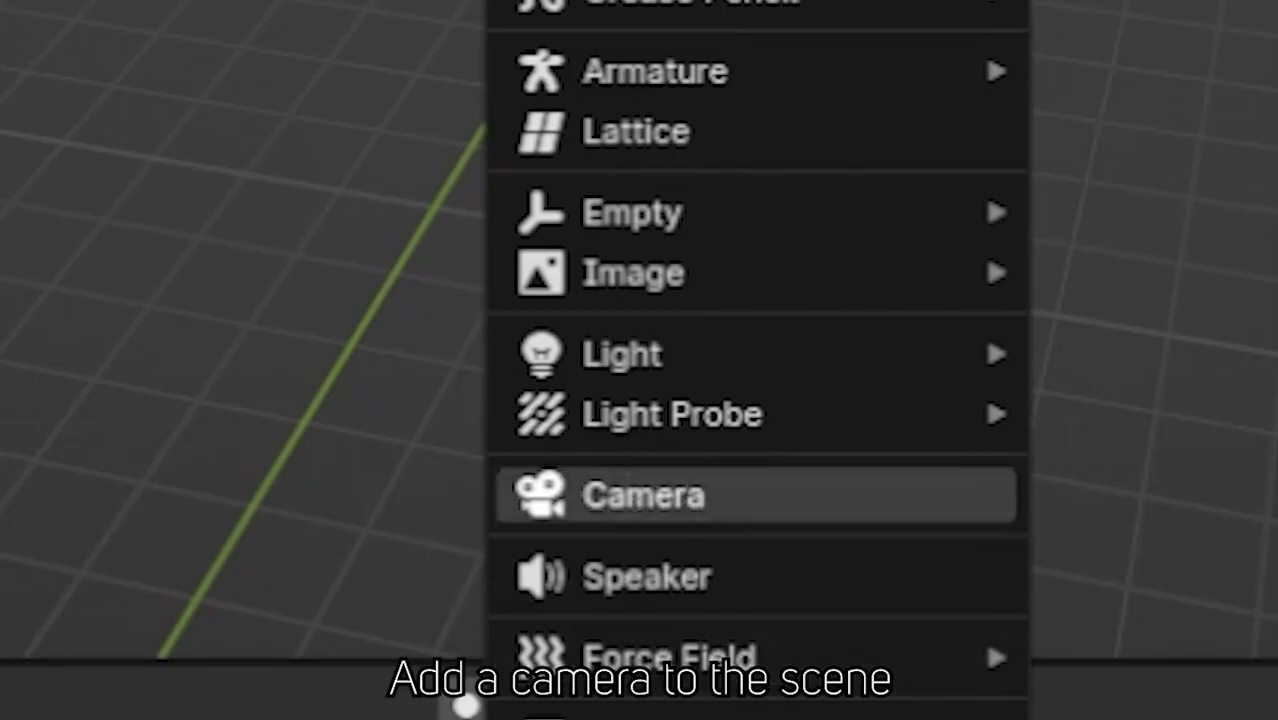
Add a camera to the scene and align it to the current view.
{"action": "left_click", "coordinate": [645, 495]}
{"action": "middle_click_drag", "start_coordinate": [645, 495], "coordinate": [540, 495]}
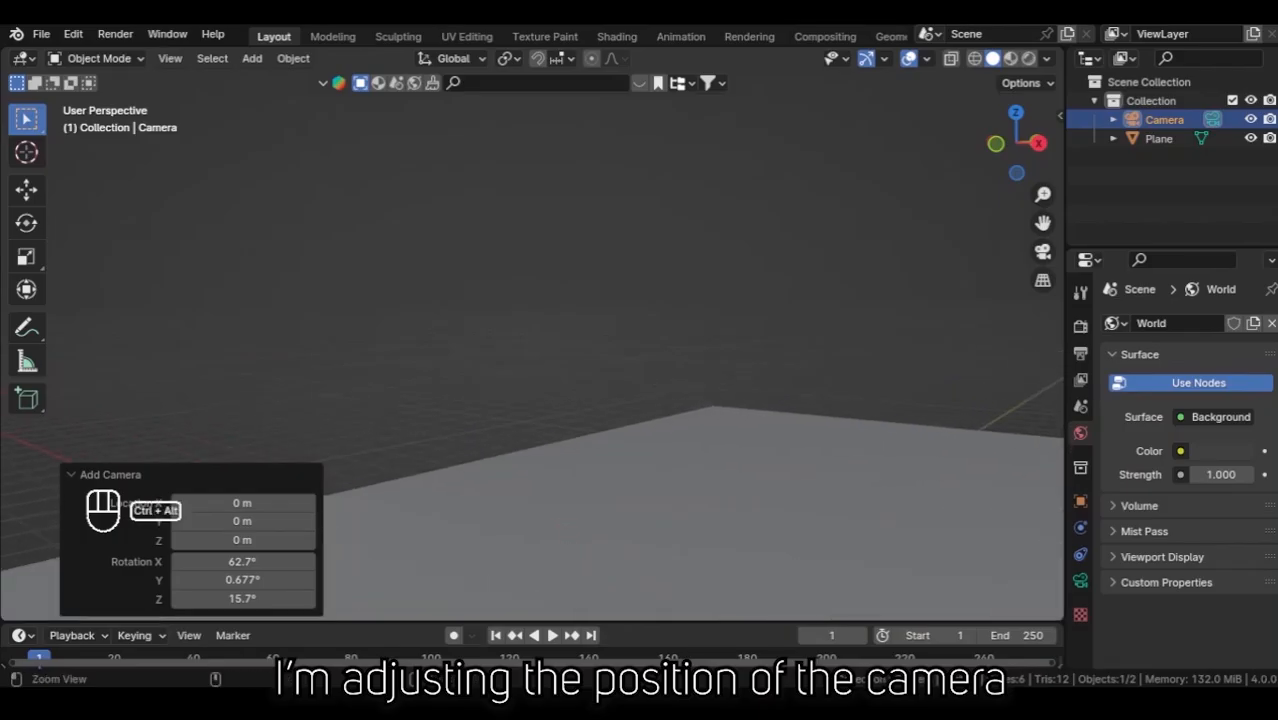
{"action": "key", "text": "ctrl+alt+KP_0"}
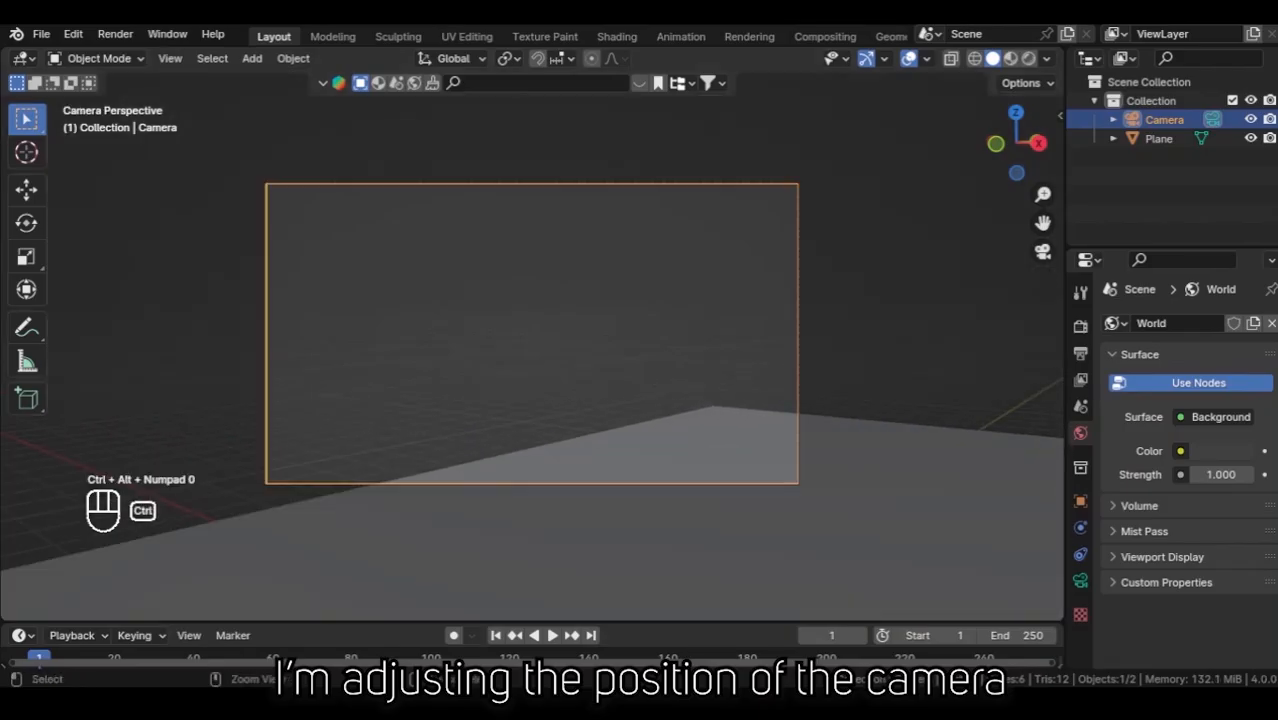
Move the camera about 3 m backward along its viewing axis.
{"action": "key", "text": "g"}
{"action": "key", "text": "Return"}
{"action": "key", "text": "g"}
{"action": "key", "text": "z"}
{"action": "key", "text": "z"}
{"action": "key", "text": "Return"}
Rotate the camera about 3.5° around its local X axis.
{"action": "key", "text": "r"}
{"action": "key", "text": "x"}
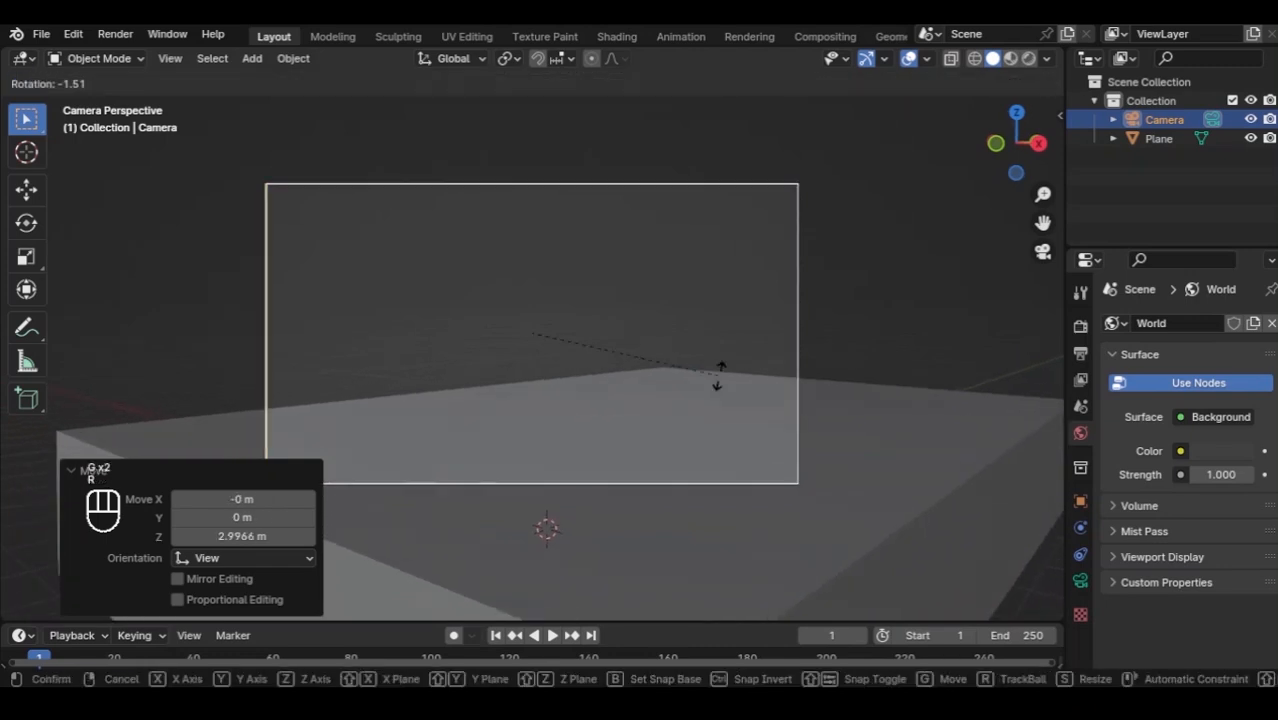
{"action": "key", "text": "x"}
{"action": "key", "text": "Return"}
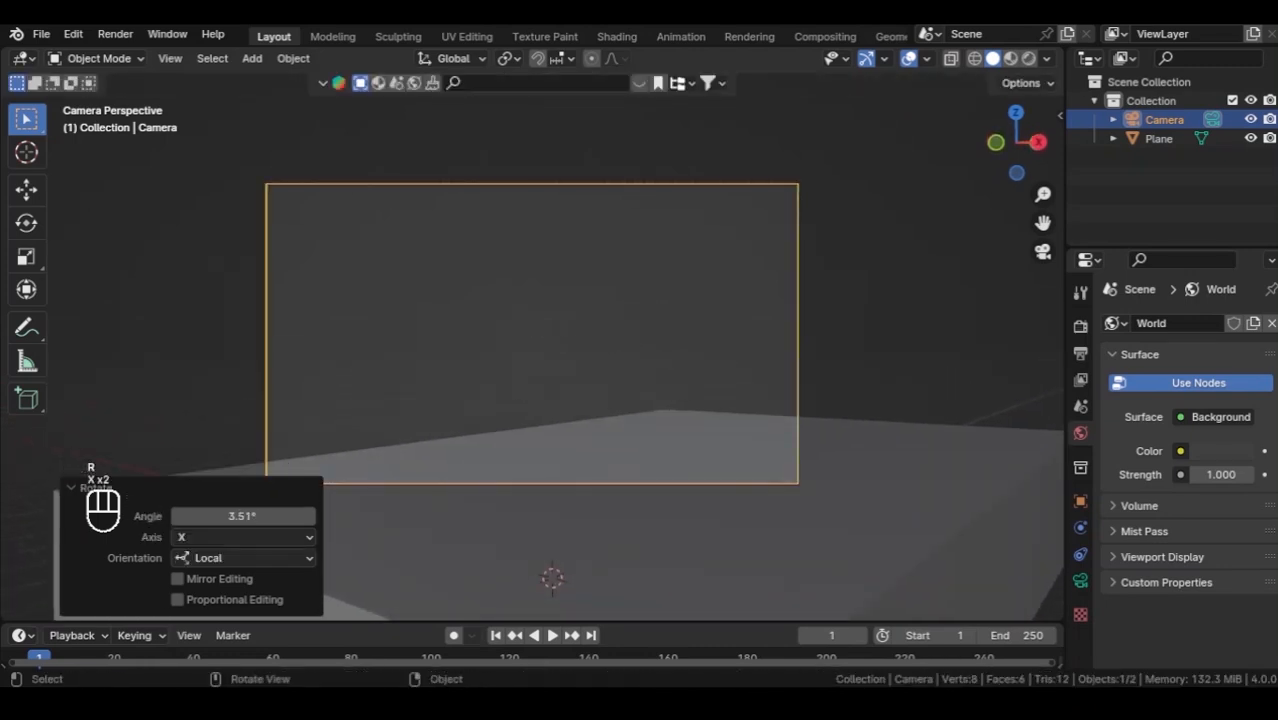
Save the file and split the 3D viewport so a camera view sits beside a free perspective view.
{"action": "key", "text": "KP_0"}
{"action": "key", "text": "ctrl+s"}
{"action": "left_click_drag", "start_coordinate": [1058, 52], "coordinate": [762, 52]}
{"action": "key", "text": "KP_0"}
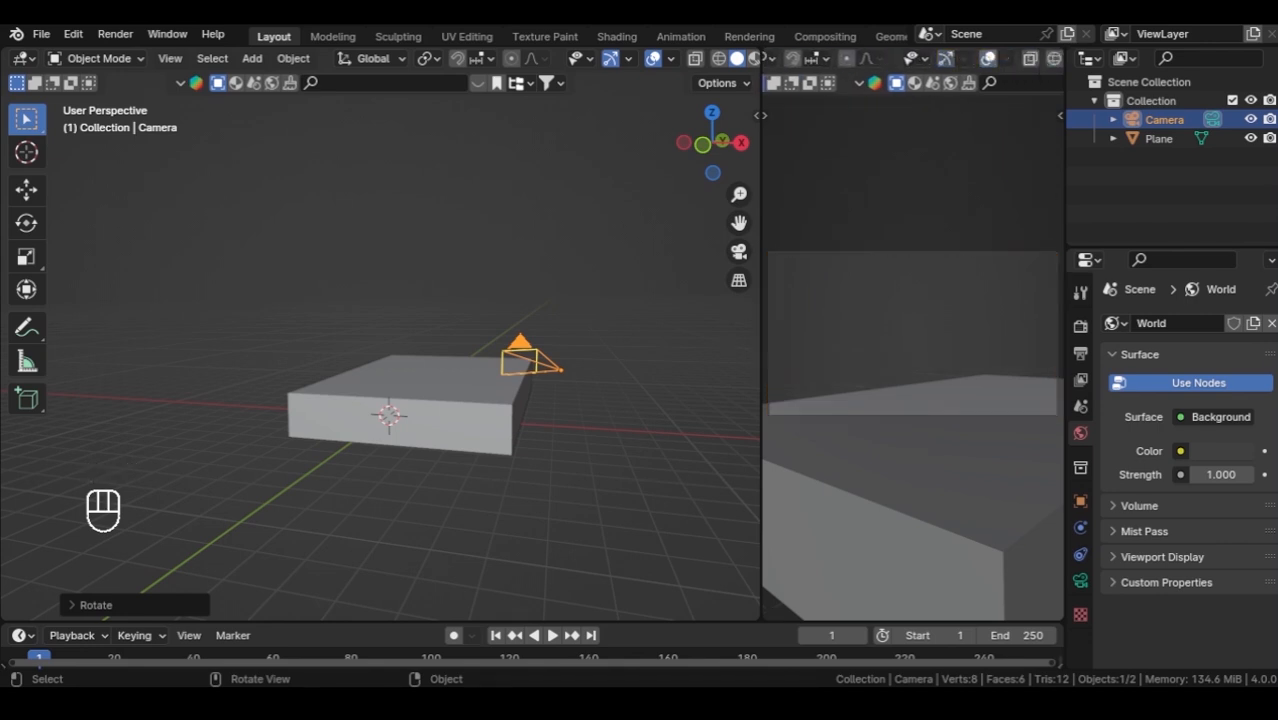
Shift the camera along the global X axis near the slab's corner.
{"action": "key", "text": "g"}
{"action": "key", "text": "x"}
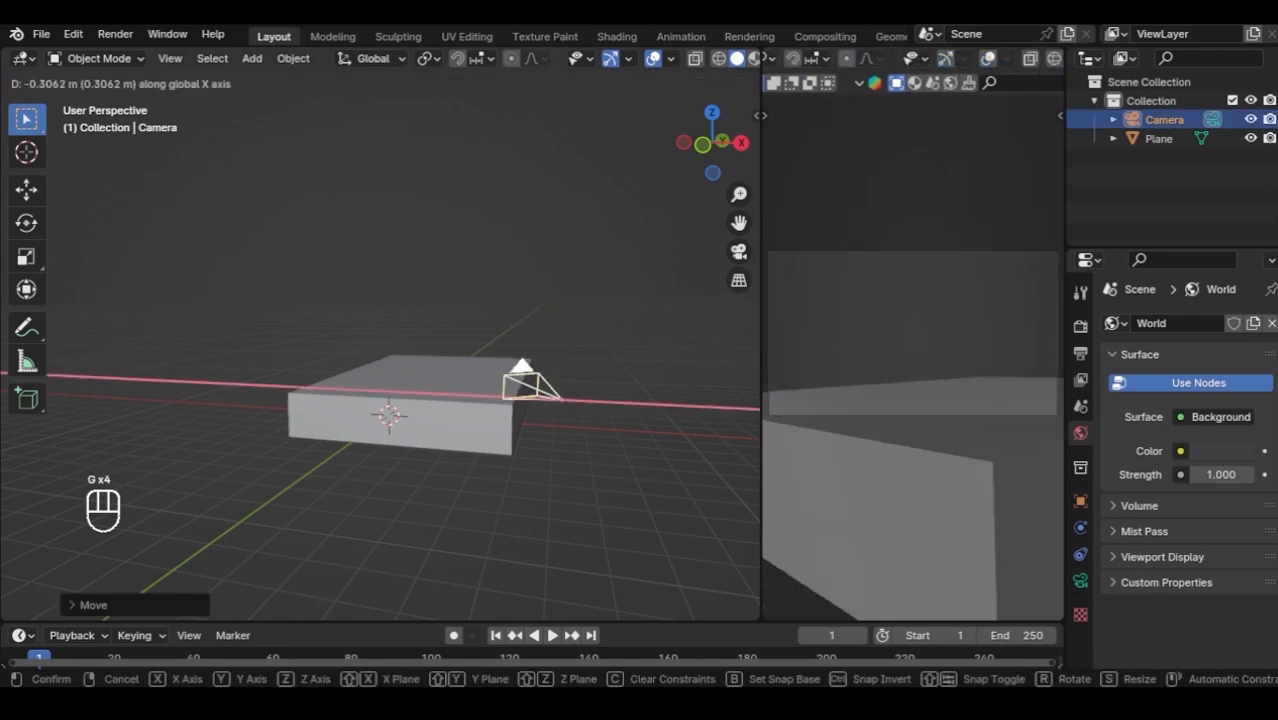
{"action": "key", "text": "Return"}
Add a plane for the sea and scale it up until it is many times larger than the slab.
{"action": "key", "text": "shift+a"}
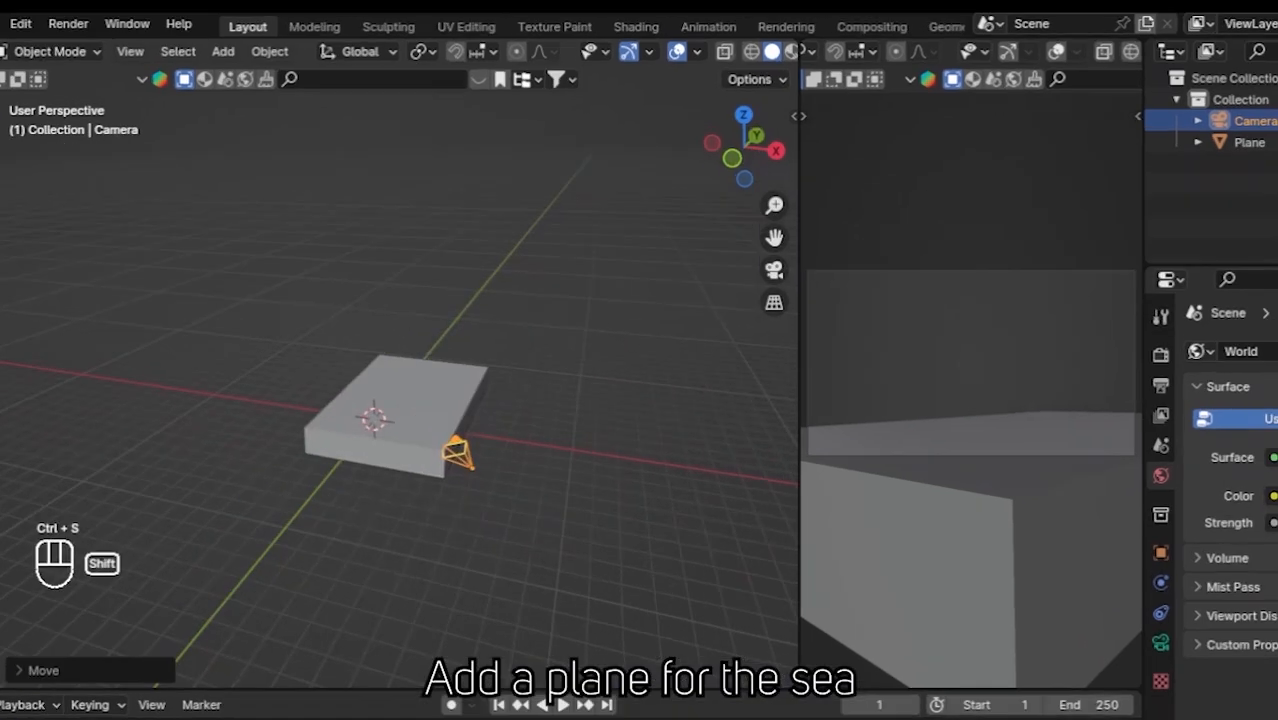
{"action": "mouse_move", "coordinate": [410, 123]}
{"action": "left_click", "coordinate": [585, 123]}
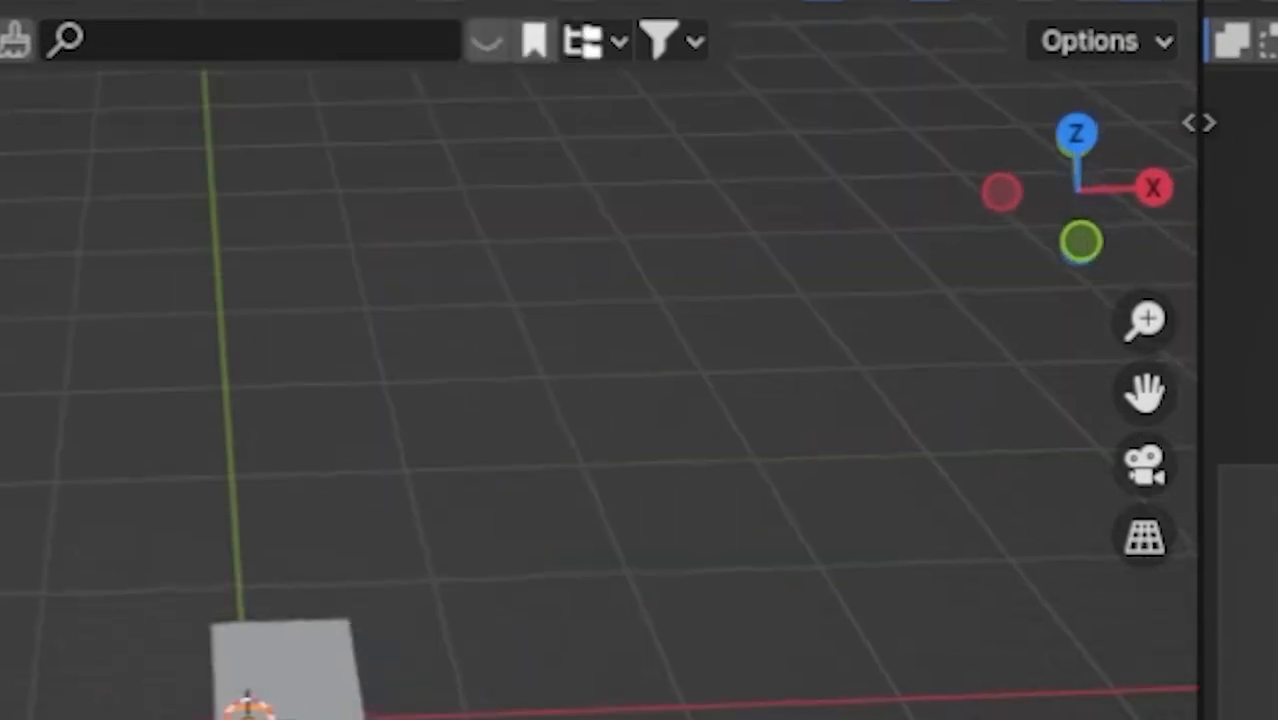
{"action": "key", "text": "s"}
{"action": "key", "text": "s"}
{"action": "key", "text": "g"}
{"action": "key", "text": "x"}
{"action": "key", "text": "s"}
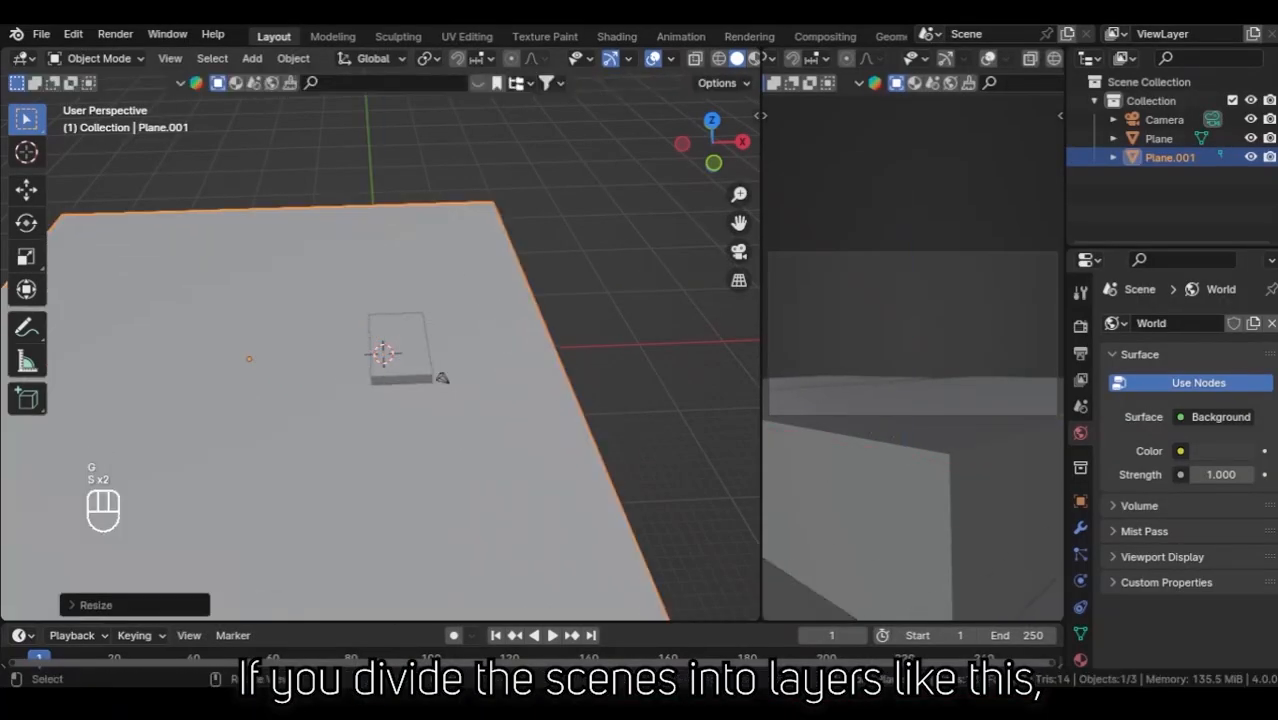
Move the sea plane along the X and Y axes so it lies on the slab's negative-X side.
{"action": "key", "text": "g"}
{"action": "key", "text": "x"}
{"action": "key", "text": "Return"}
{"action": "key", "text": "g"}
{"action": "key", "text": "x"}
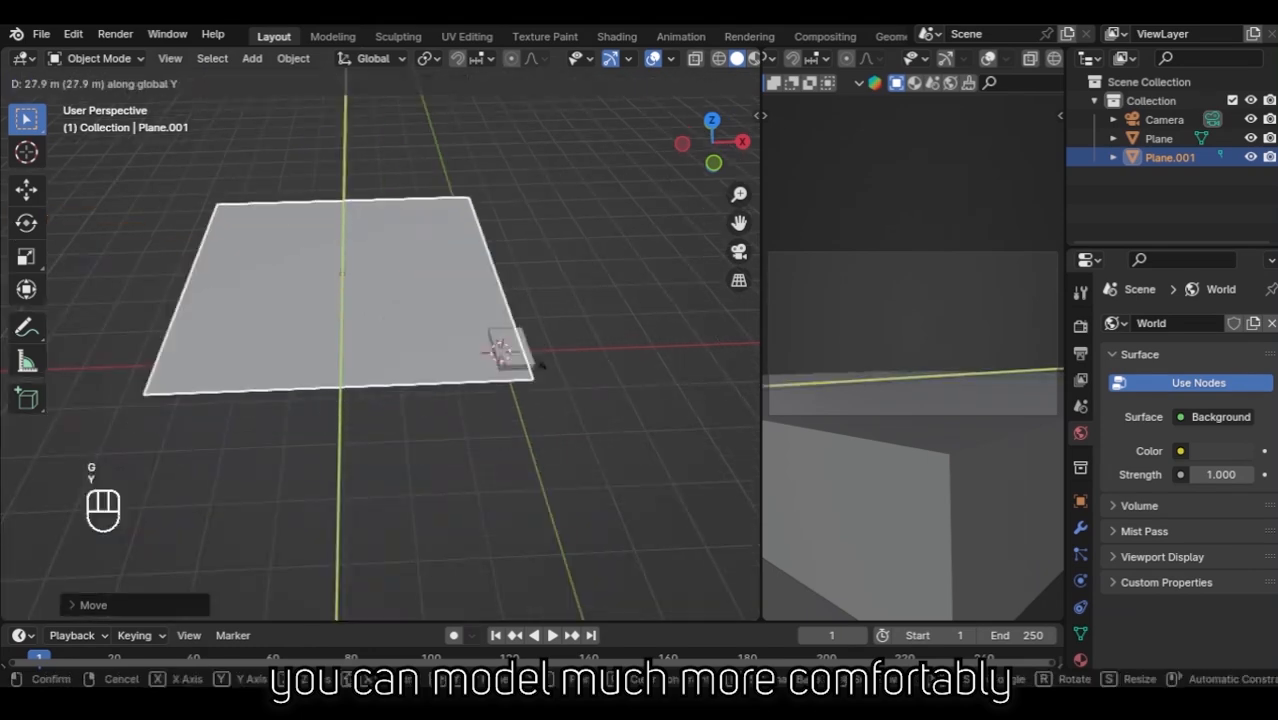
{"action": "key", "text": "s"}
{"action": "key", "text": "Escape"}
{"action": "key", "text": "g"}
{"action": "key", "text": "y"}
{"action": "left_click", "coordinate": [539, 364]}
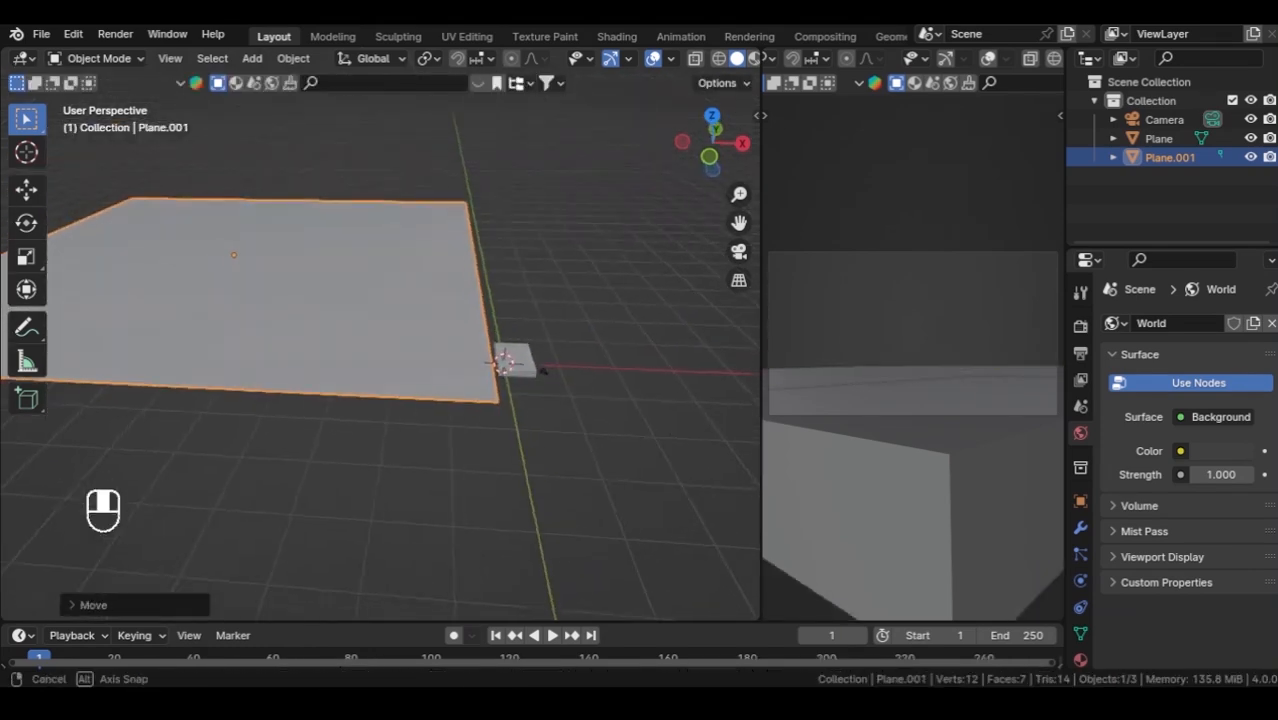
{"action": "key", "text": "g"}
{"action": "key", "text": "y"}
{"action": "left_click", "coordinate": [531, 396]}
{"action": "key", "text": "g"}
{"action": "key", "text": "x"}
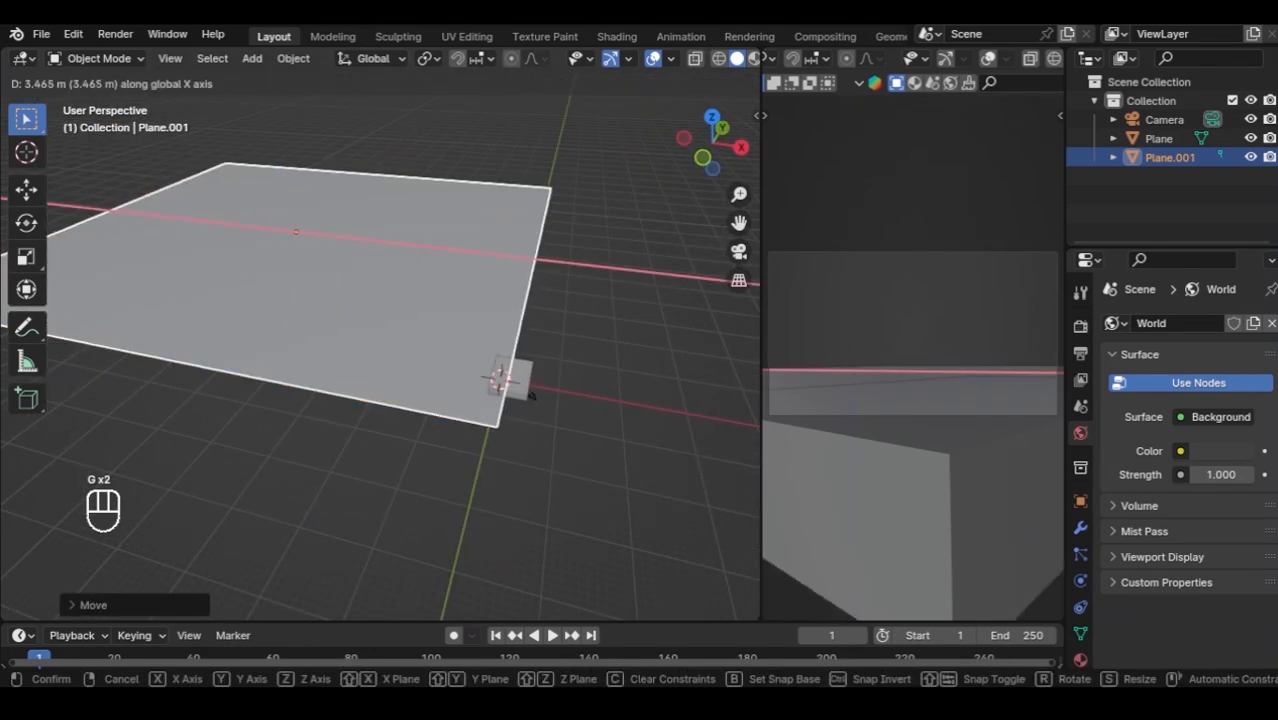
{"action": "key", "text": "Escape"}
Align the sea plane's edge with the Y axis, extend its position past the slab along Y, and deselect it.
{"action": "key", "text": "g"}
{"action": "key", "text": "x"}
{"action": "left_click", "coordinate": [531, 395]}
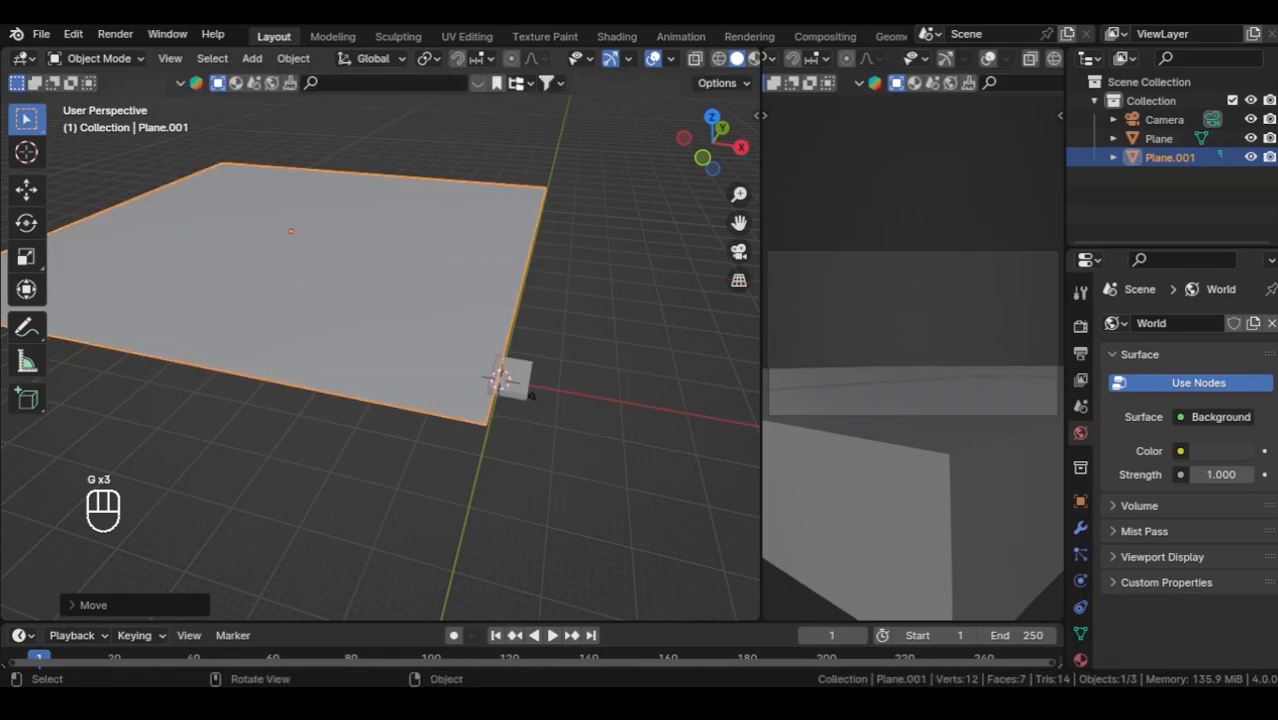
{"action": "key", "text": "g"}
{"action": "key", "text": "y"}
{"action": "left_click", "coordinate": [531, 395]}
{"action": "middle_click_drag", "start_coordinate": [531, 395], "coordinate": [600, 480]}
{"action": "left_click", "coordinate": [581, 478]}
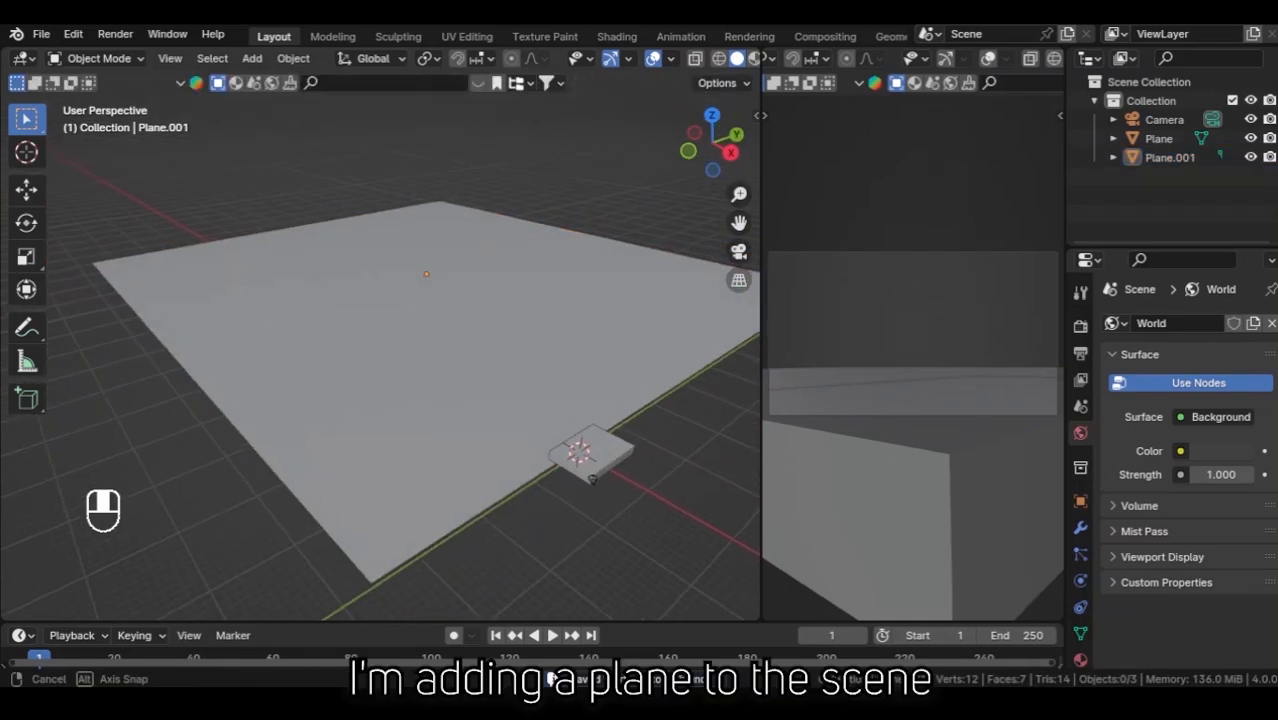
Add another plane for the breakwater and raise it about 1.5 m along Z above the slab.
{"action": "key", "text": "shift+a"}
{"action": "mouse_move", "coordinate": [471, 294]}
{"action": "left_click", "coordinate": [635, 294]}
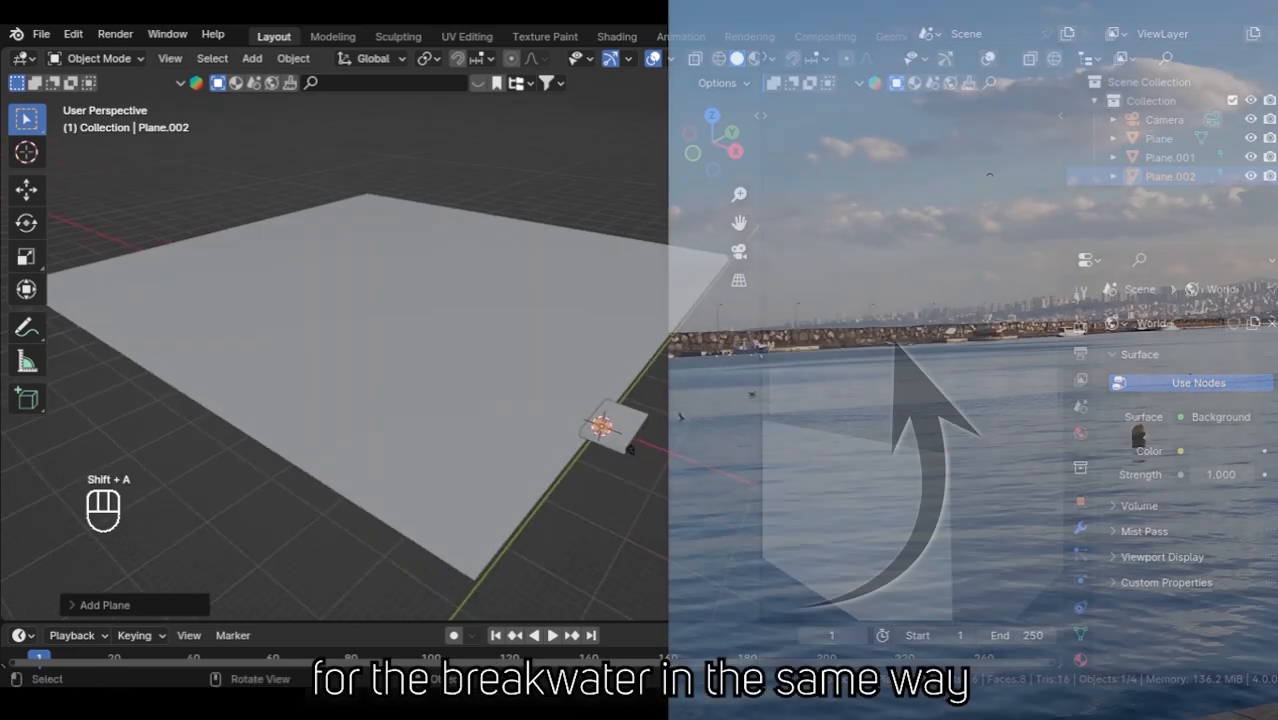
{"action": "key", "text": "KP_Decimal"}
{"action": "key", "text": "g"}
{"action": "key", "text": "z"}
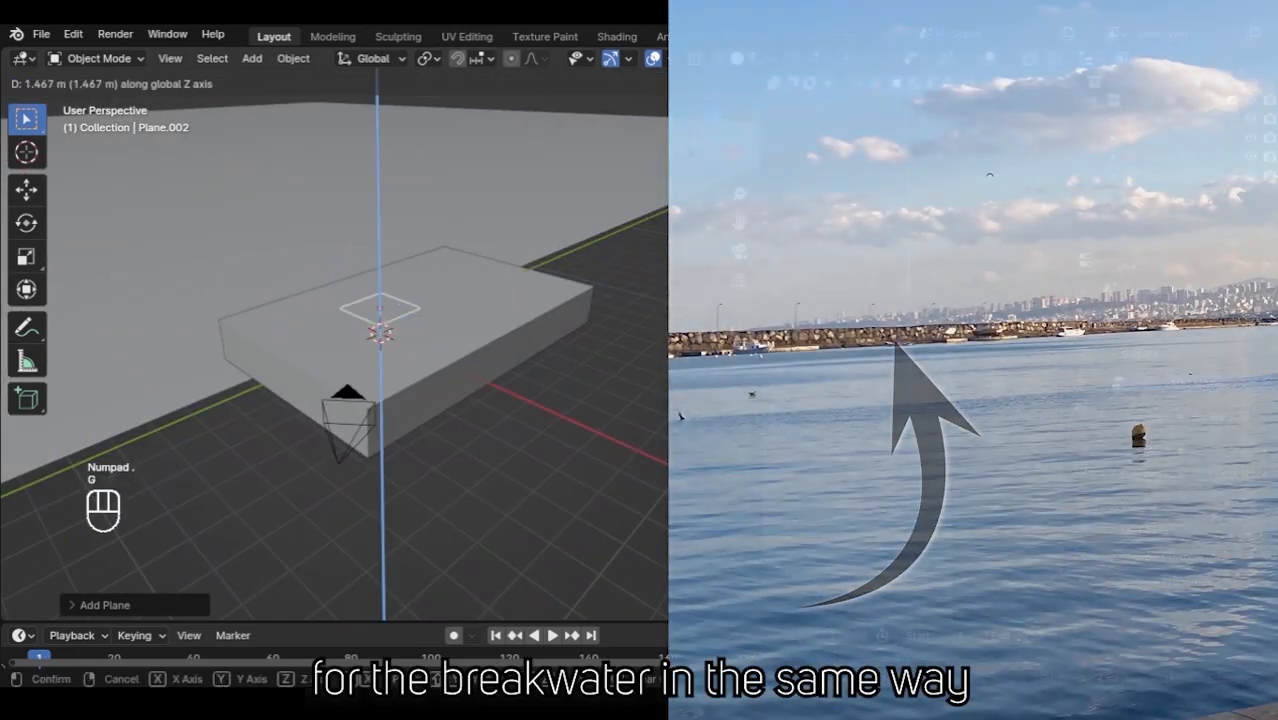
{"action": "left_click", "coordinate": [556, 280]}
Rotate the breakwater plane 90° around the Y axis so it stands upright.
{"action": "key", "text": "r"}
{"action": "key", "text": "x"}
{"action": "key", "text": "y"}
{"action": "key", "text": "KP_9"}
{"action": "key", "text": "KP_0"}
{"action": "left_click", "coordinate": [556, 280]}
Move the upright breakwater plane in top view across the sea toward the sea plane's far edge.
{"action": "scroll", "coordinate": [380, 340], "scroll_direction": "down", "scroll_amount": 6}
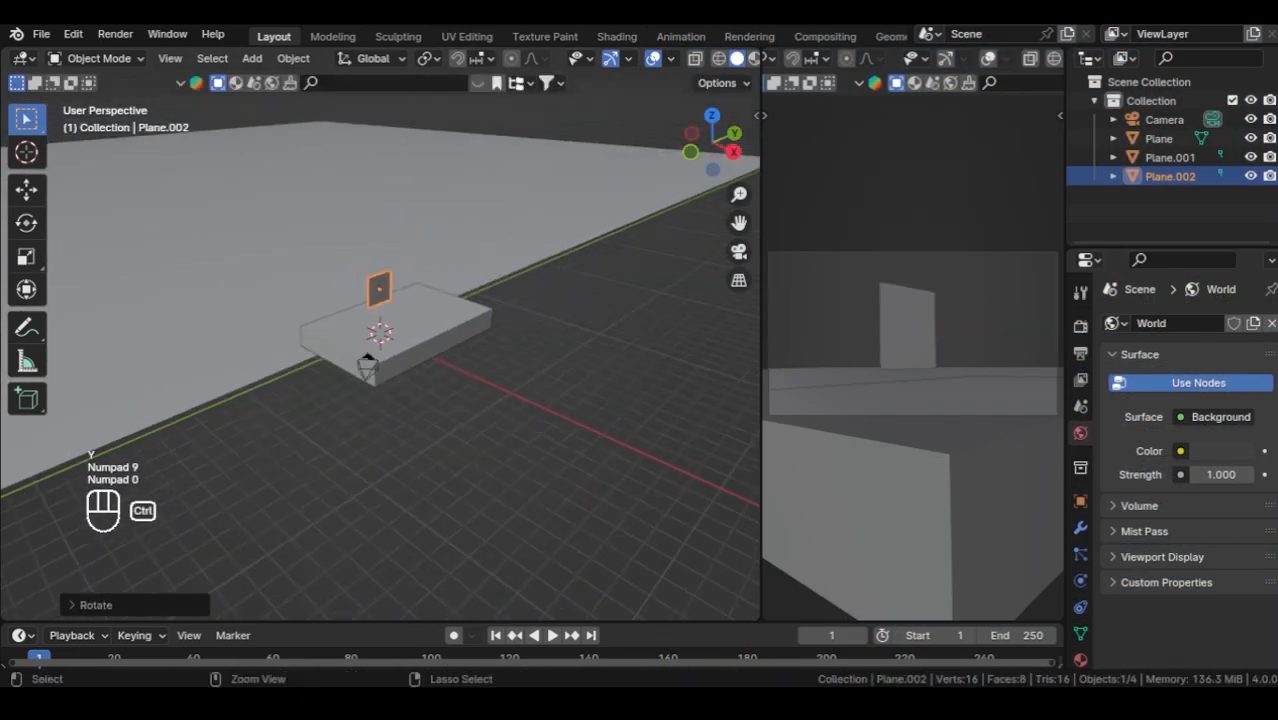
{"action": "key", "text": "KP_7"}
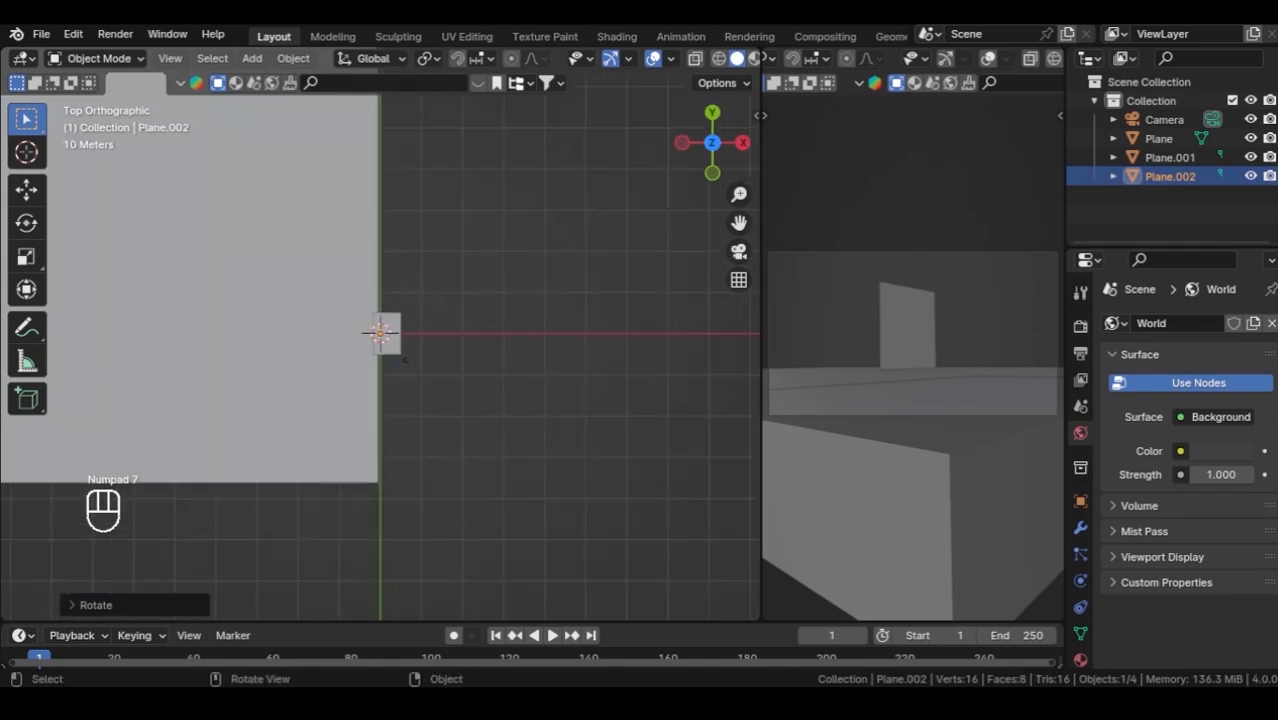
{"action": "middle_click_drag", "start_coordinate": [375, 346], "coordinate": [495, 340], "text": "shift"}
{"action": "key", "text": "g"}
{"action": "left_click", "coordinate": [230, 345]}
{"action": "middle_click_drag", "start_coordinate": [230, 345], "coordinate": [486, 363], "text": "shift"}
{"action": "key", "text": "g"}
{"action": "left_click", "coordinate": [350, 362]}
Scale up the breakwater plane uniformly, then adjust its scale along the X axis.
{"action": "middle_click_drag", "start_coordinate": [350, 362], "coordinate": [290, 335]}
{"action": "middle_click_drag", "start_coordinate": [440, 350], "coordinate": [393, 225]}
{"action": "key", "text": "s"}
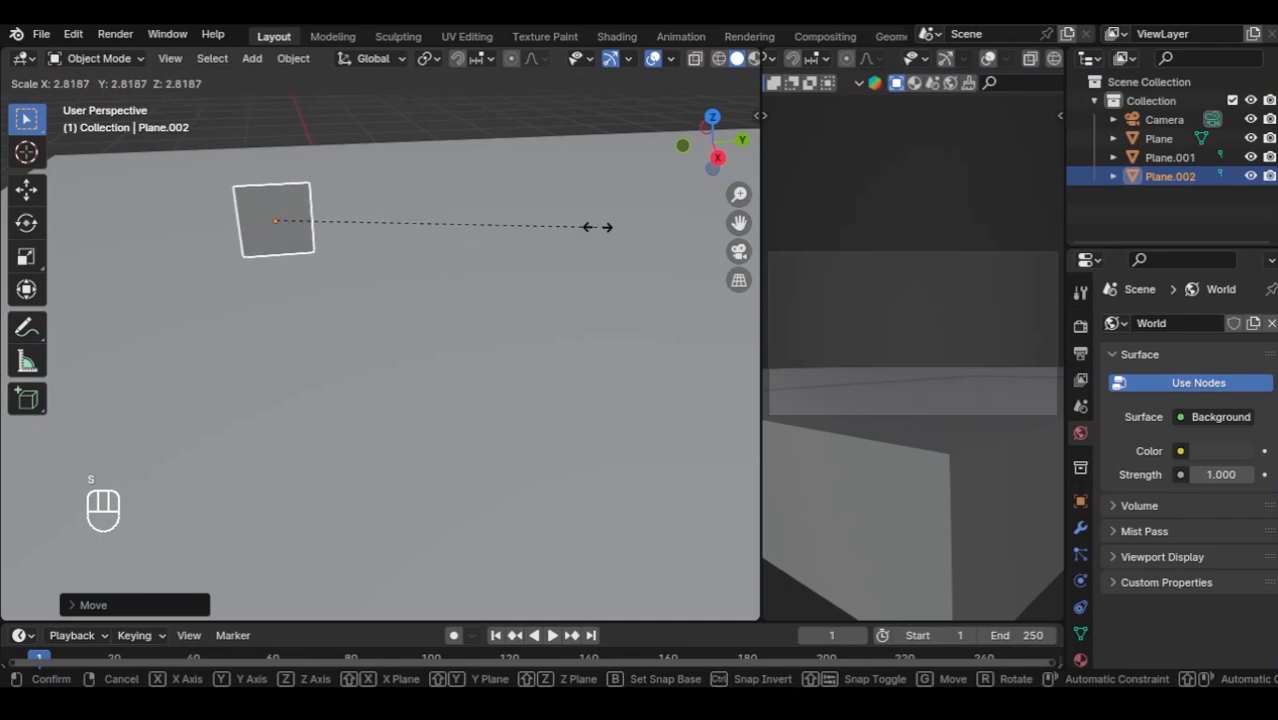
{"action": "left_click", "coordinate": [597, 227]}
{"action": "middle_click_drag", "start_coordinate": [540, 255], "coordinate": [507, 294]}
{"action": "scroll", "coordinate": [602, 286], "scroll_direction": "down", "scroll_amount": 4}
{"action": "key", "text": "s"}
{"action": "key", "text": "x"}
{"action": "left_click", "coordinate": [549, 290]}
Stretch the breakwater plane into a long strip by moving its vertical end edge along the Y axis.
{"action": "key", "text": "Tab"}
{"action": "key", "text": "2"}
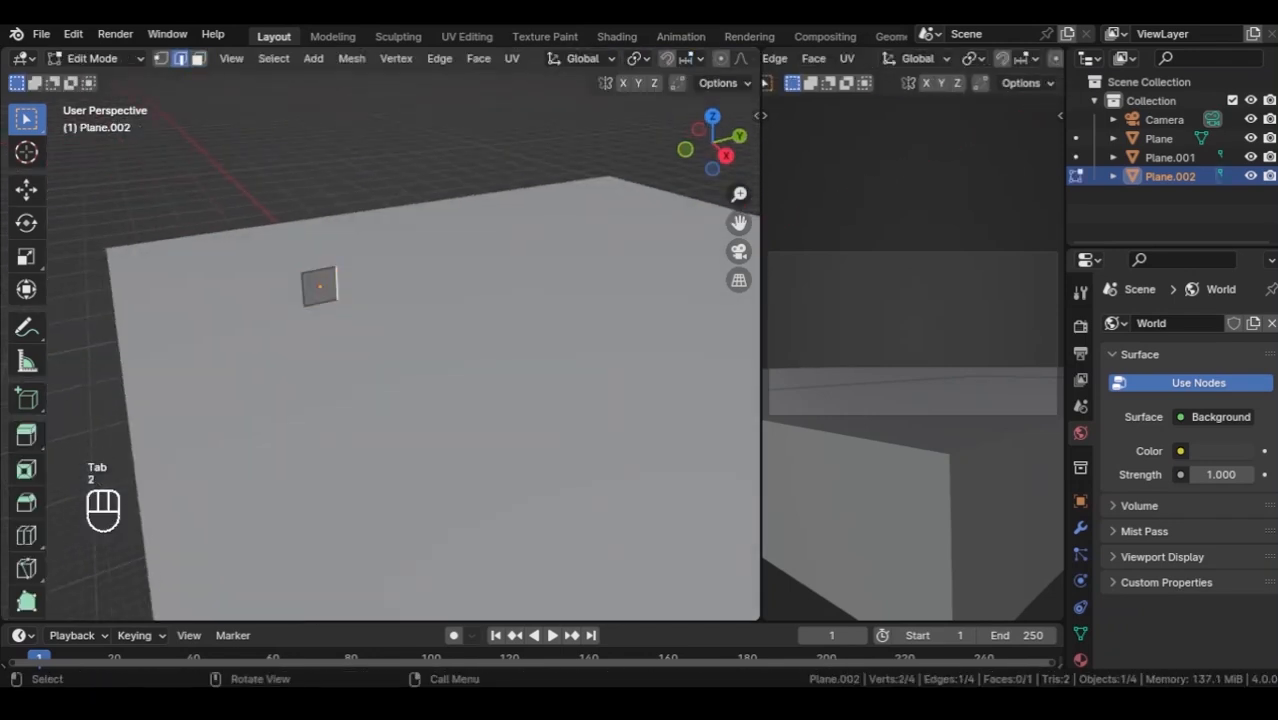
{"action": "key", "text": "g"}
{"action": "key", "text": "y"}
{"action": "left_click", "coordinate": [651, 222]}
{"action": "key", "text": "s"}
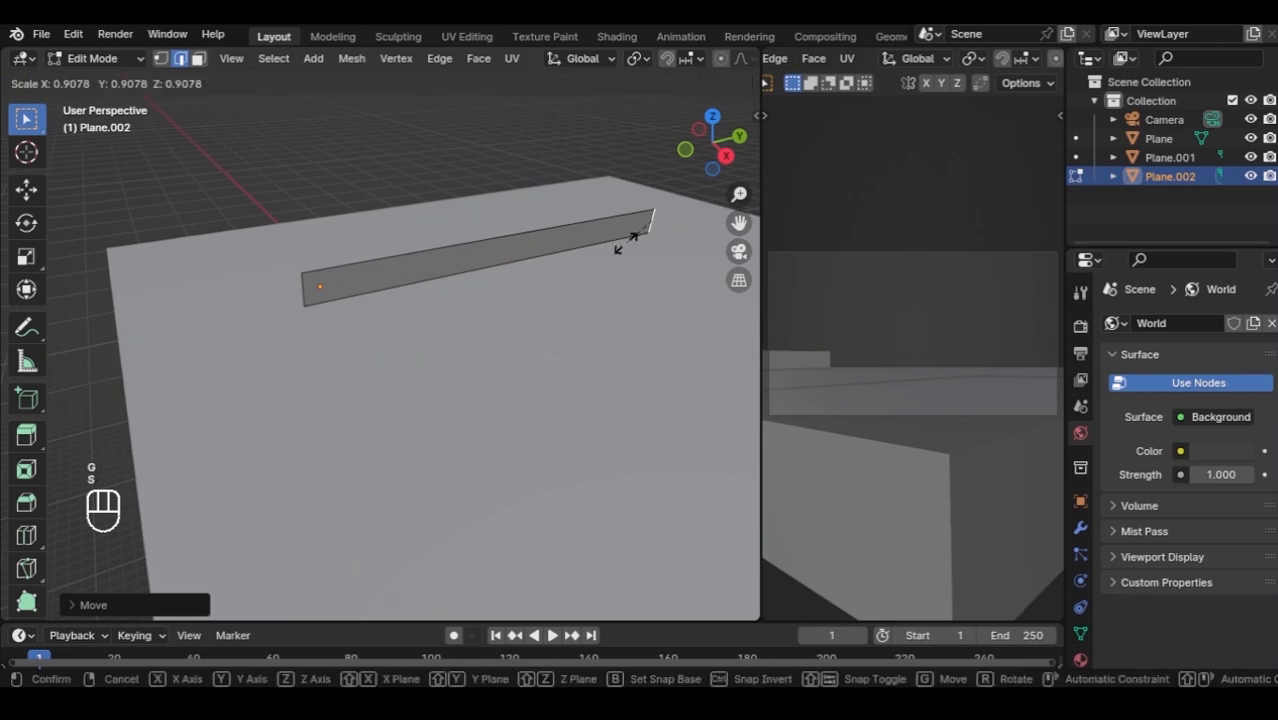
{"action": "key", "text": "y"}
{"action": "key", "text": "Escape"}
Lengthen the breakwater strip by moving both end edges further outward, and return to Object Mode.
{"action": "key", "text": "g"}
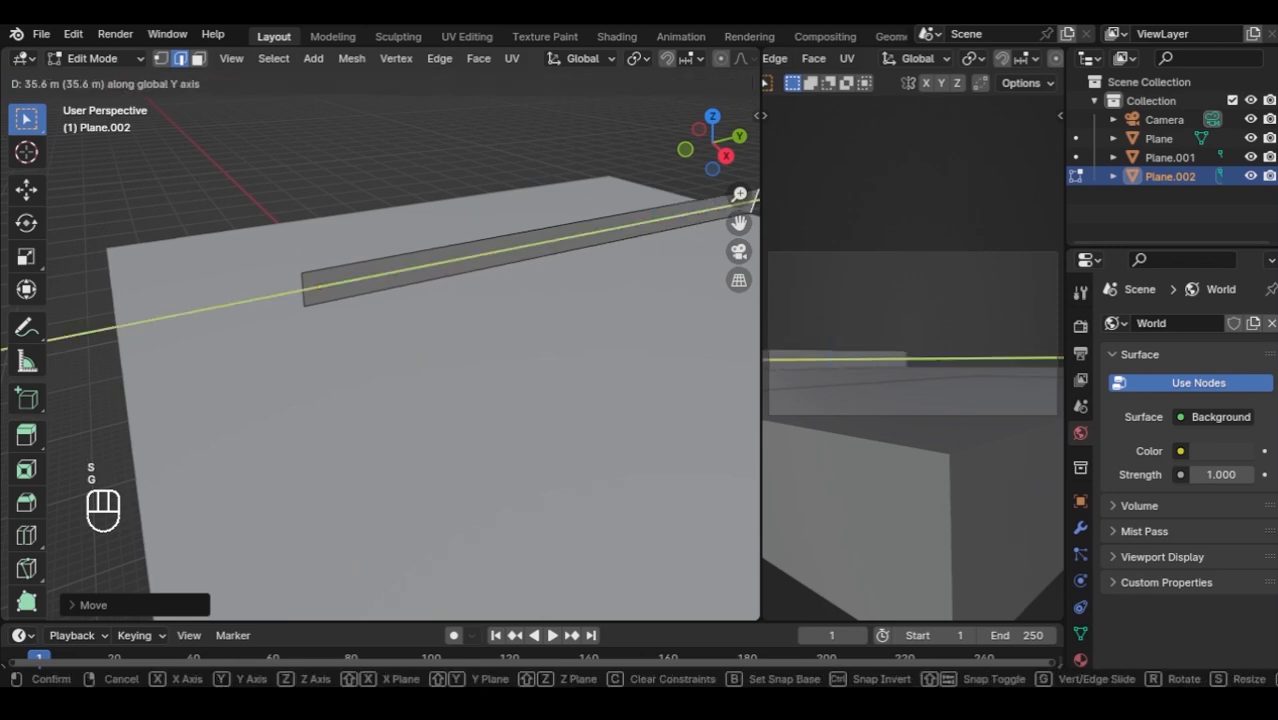
{"action": "left_click", "coordinate": [660, 235]}
{"action": "middle_click_drag", "start_coordinate": [620, 250], "coordinate": [475, 425]}
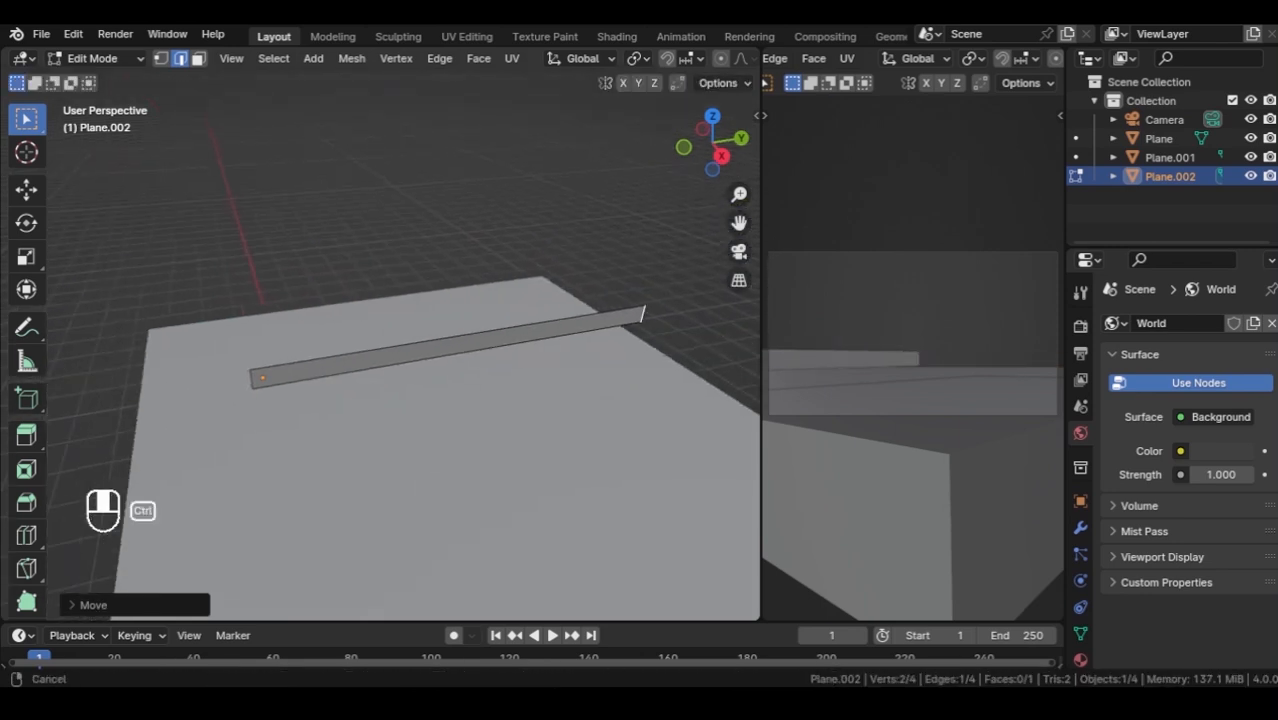
{"action": "left_click", "coordinate": [253, 379]}
{"action": "key", "text": "g"}
{"action": "middle_click_drag", "start_coordinate": [253, 379], "coordinate": [206, 372]}
{"action": "left_click", "coordinate": [178, 388]}
{"action": "key", "text": "Tab"}
Reduce the breakwater strip's height along Z and rotate it slightly around the Z axis.
{"action": "key", "text": "s"}
{"action": "key", "text": "z"}
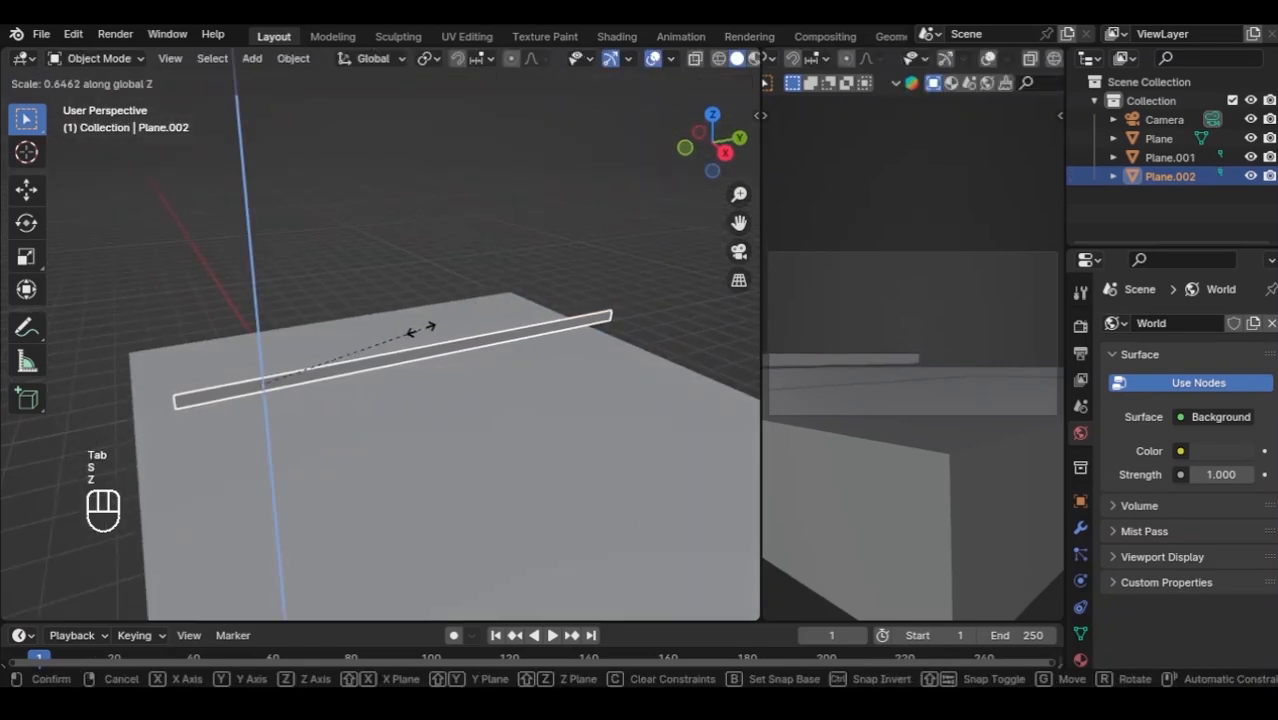
{"action": "left_click", "coordinate": [388, 344]}
{"action": "middle_click_drag", "start_coordinate": [388, 344], "coordinate": [588, 408]}
{"action": "key", "text": "r"}
{"action": "key", "text": "z"}
{"action": "left_click", "coordinate": [636, 394]}
Move the breakwater strip along X toward the sea plane's far edge and fine-tune its rotation around Z.
{"action": "key", "text": "g"}
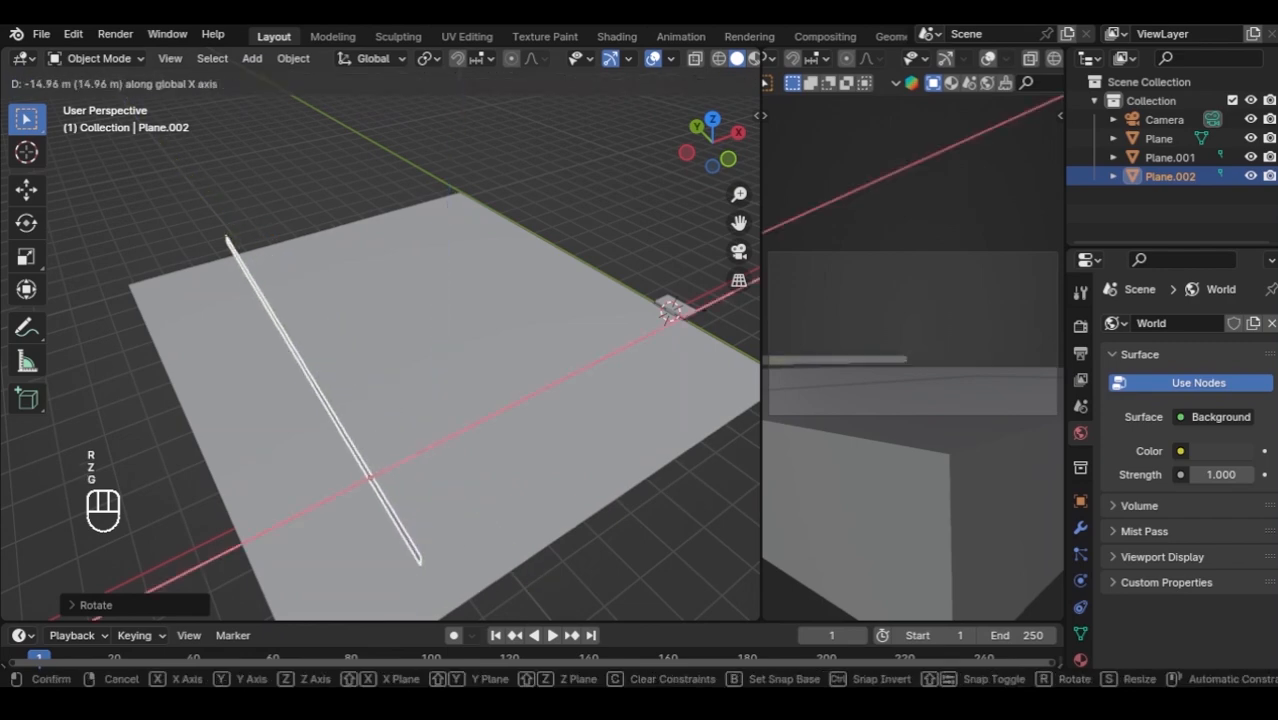
{"action": "left_click", "coordinate": [482, 462]}
{"action": "key", "text": "r"}
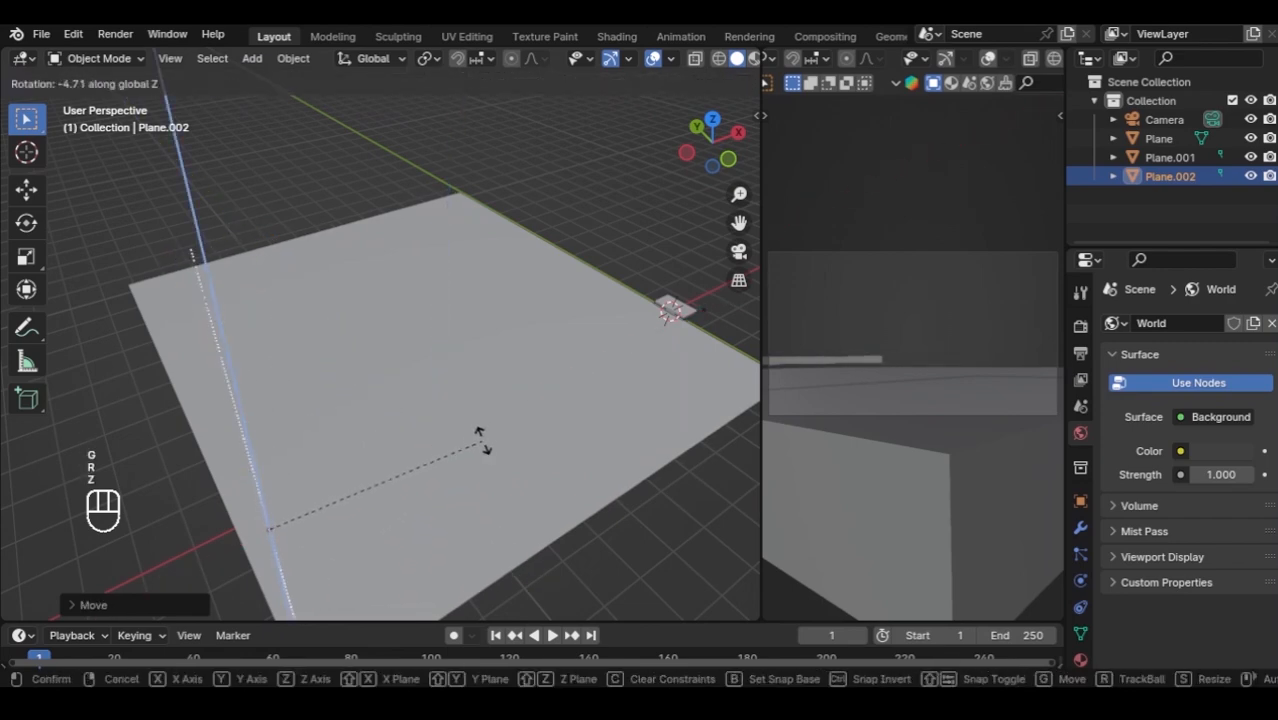
{"action": "left_click", "coordinate": [468, 453]}
Reposition the breakwater strip near the sea's far edge and lower it along Z toward the water surface.
{"action": "key", "text": "g"}
{"action": "middle_click_drag", "start_coordinate": [466, 448], "coordinate": [358, 352]}
{"action": "left_click", "coordinate": [446, 407]}
{"action": "key", "text": "g"}
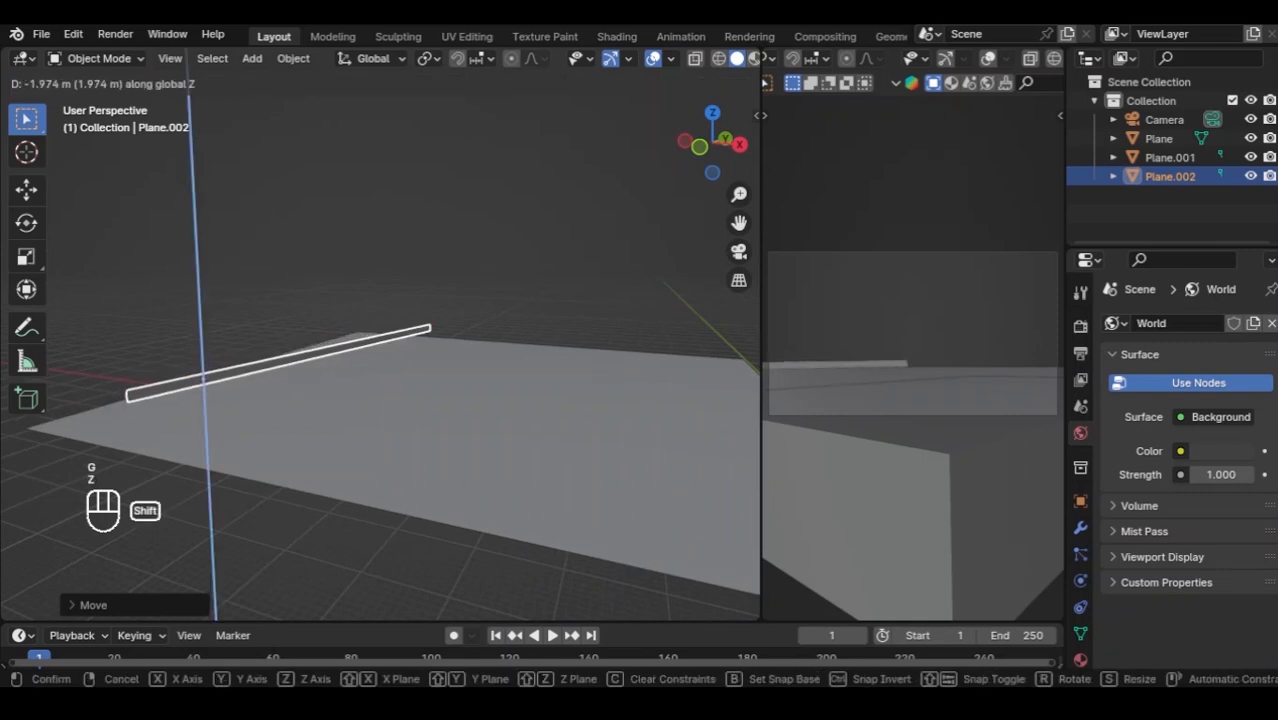
{"action": "key", "text": "Return"}
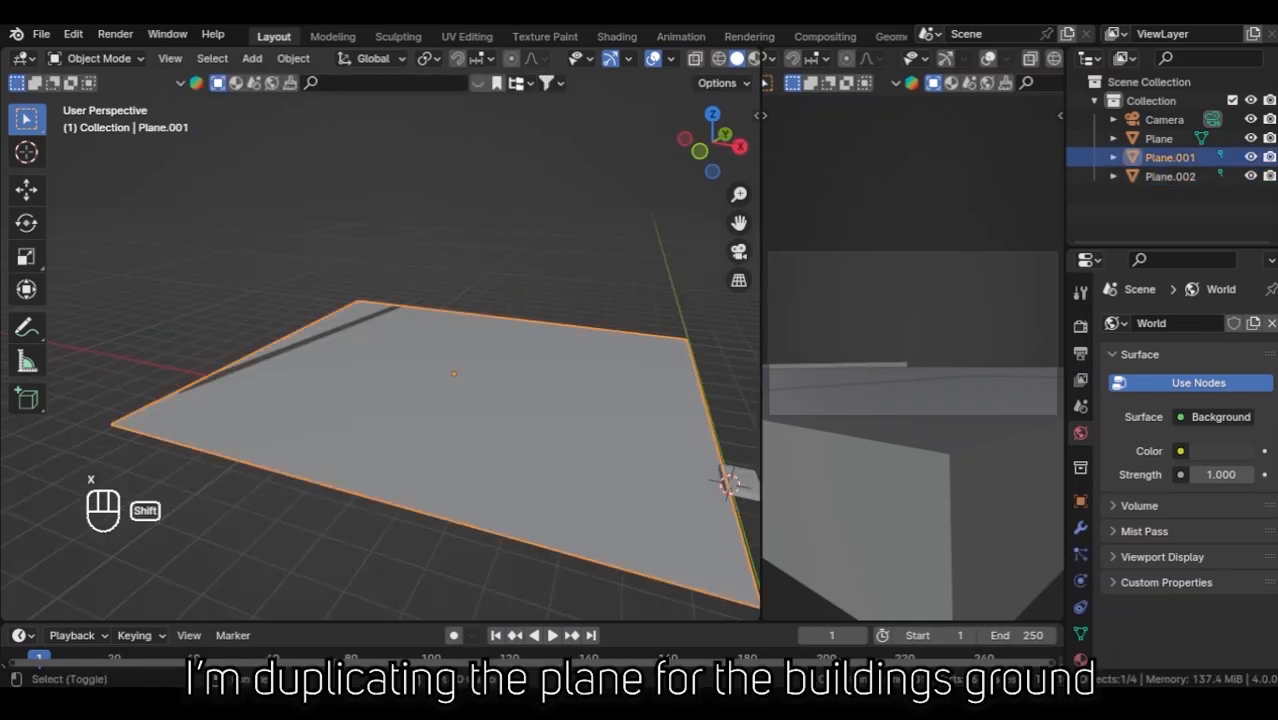
Duplicate the sea plane for the buildings' ground, raise the copy along Z and resize it.
{"action": "key", "text": "shift+d"}
{"action": "key", "text": "z"}
{"action": "key", "text": "Return"}
{"action": "key", "text": "s"}
{"action": "key", "text": "Return"}
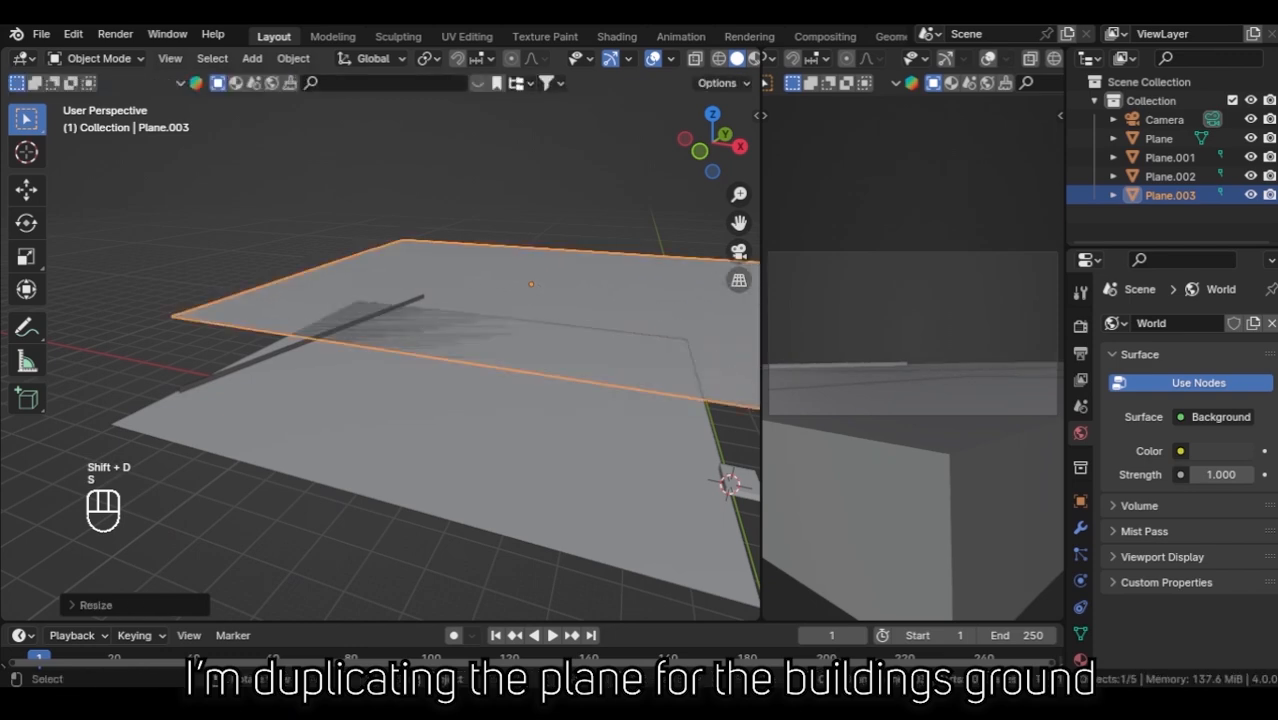
Move the raised ground plane along the Y axis to just beyond the sea plane and save the file.
{"action": "middle_click_drag", "start_coordinate": [480, 360], "coordinate": [440, 374]}
{"action": "key", "text": "g"}
{"action": "key", "text": "y"}
{"action": "key", "text": "Return"}
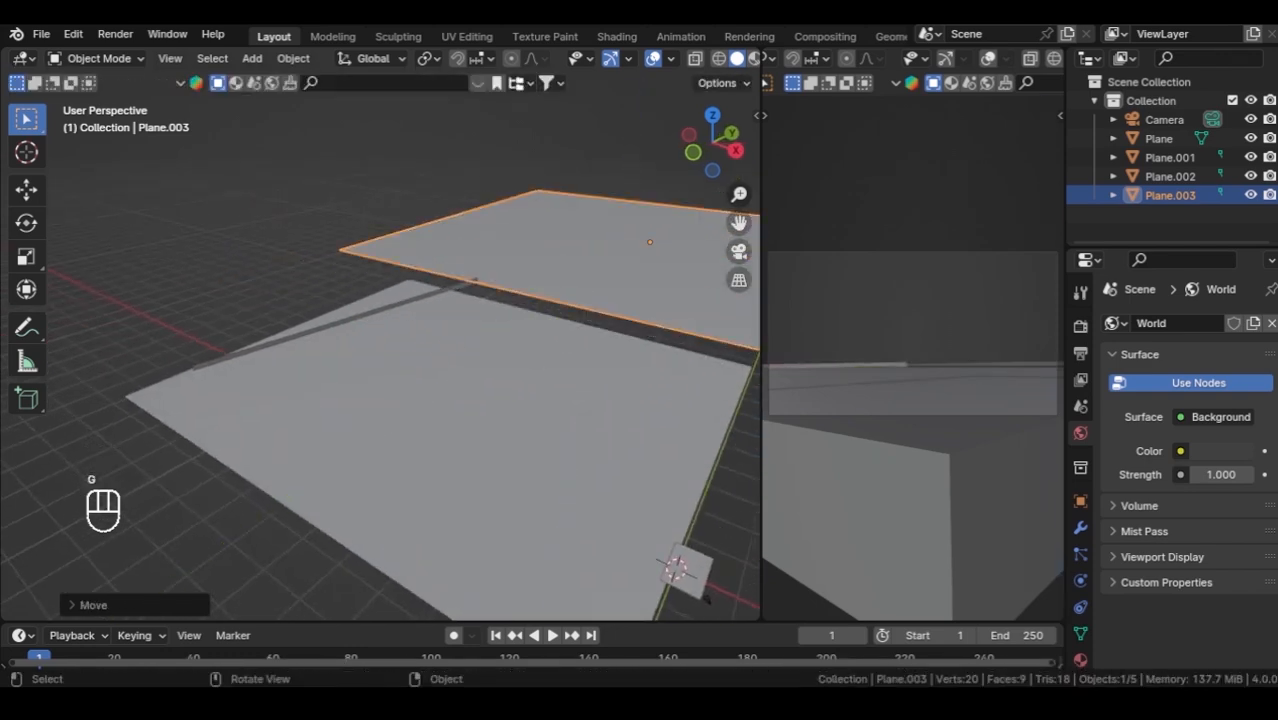
{"action": "key", "text": "g"}
{"action": "key", "text": "y"}
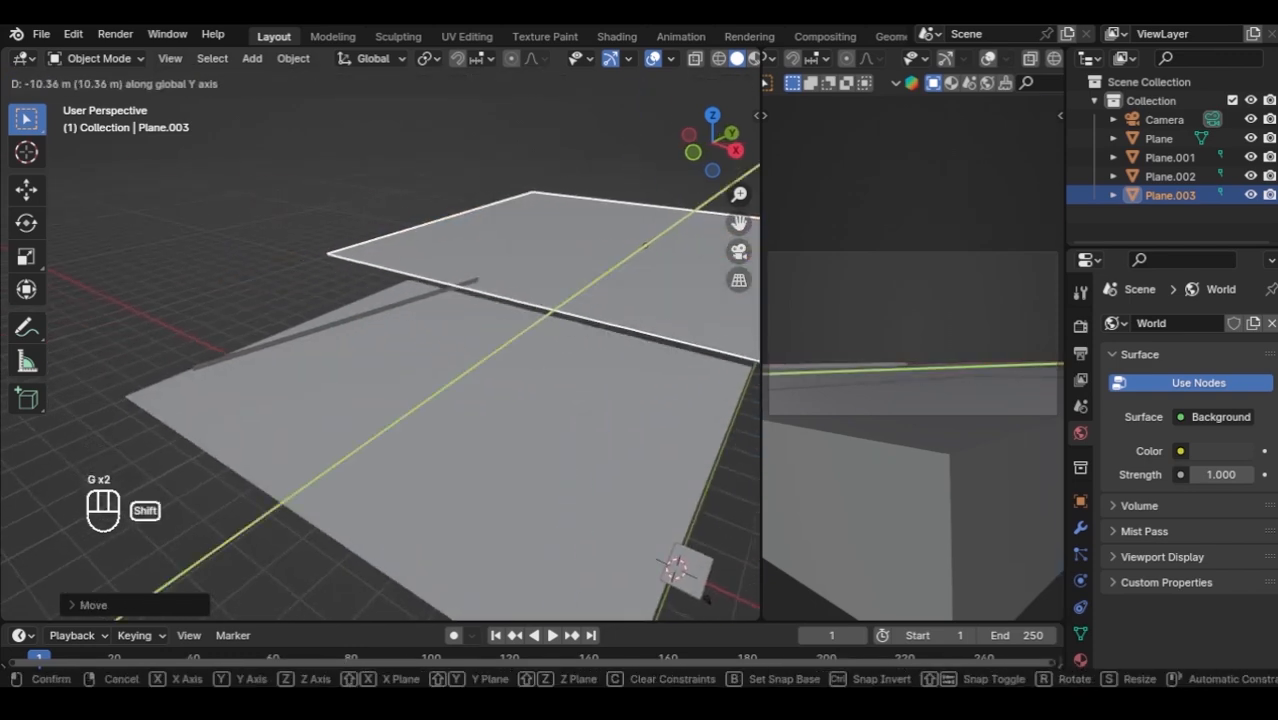
{"action": "key", "text": "Return"}
{"action": "key", "text": "ctrl+s"}
Subdivide the raised ground plane with 100 cuts in Edit Mode.
{"action": "key", "text": "Tab"}
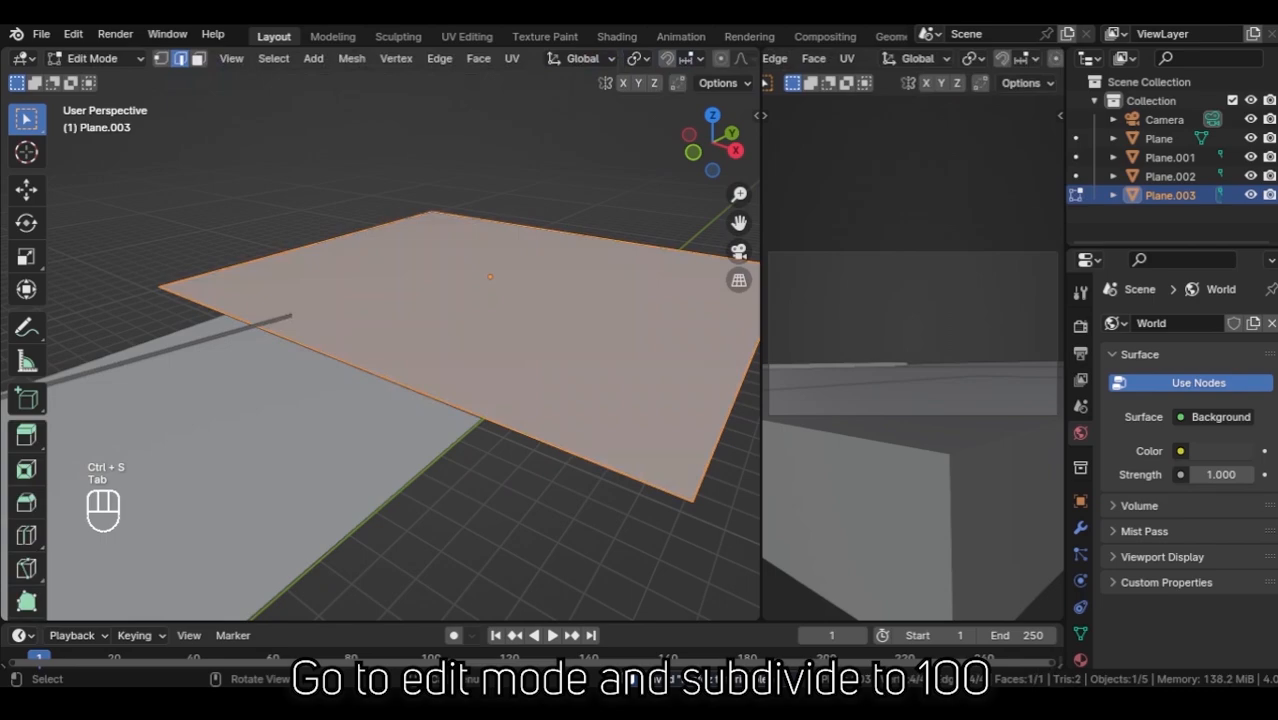
{"action": "middle_click_drag", "start_coordinate": [440, 350], "coordinate": [455, 371]}
{"action": "right_click", "coordinate": [441, 132]}
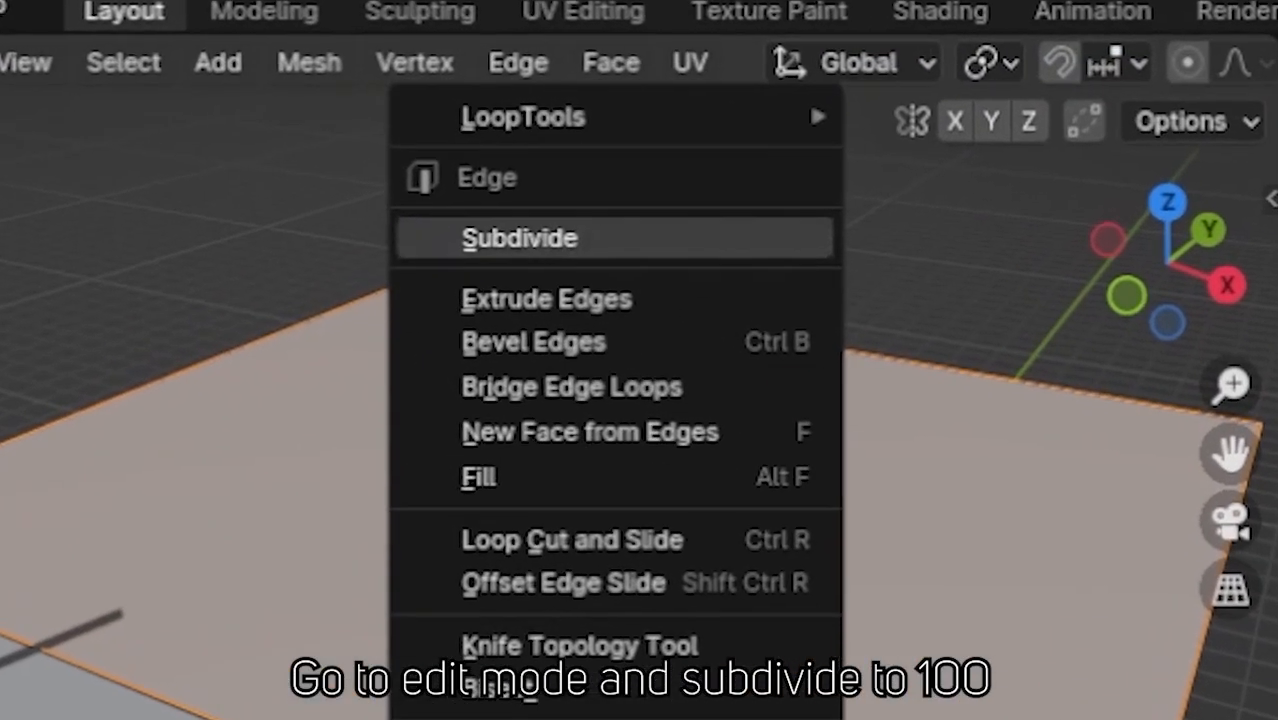
{"action": "left_click", "coordinate": [441, 132]}
{"action": "left_click", "coordinate": [104, 605]}
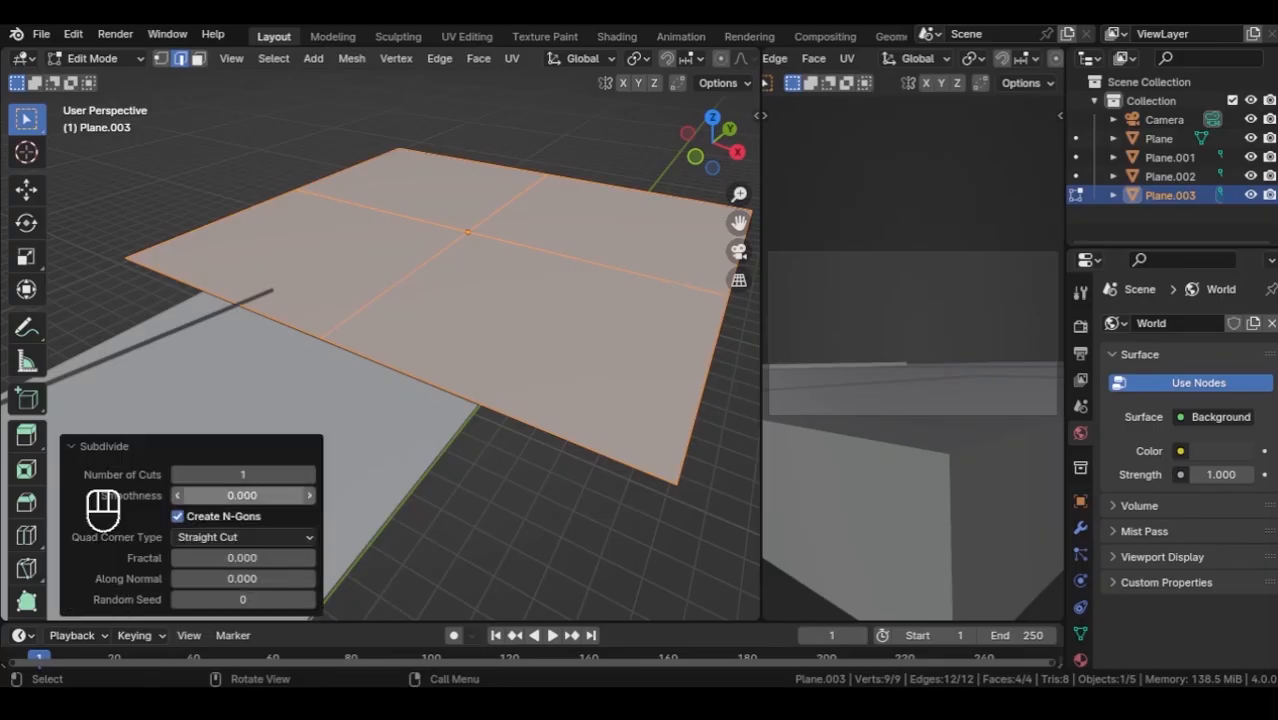
{"action": "left_click", "coordinate": [244, 473]}
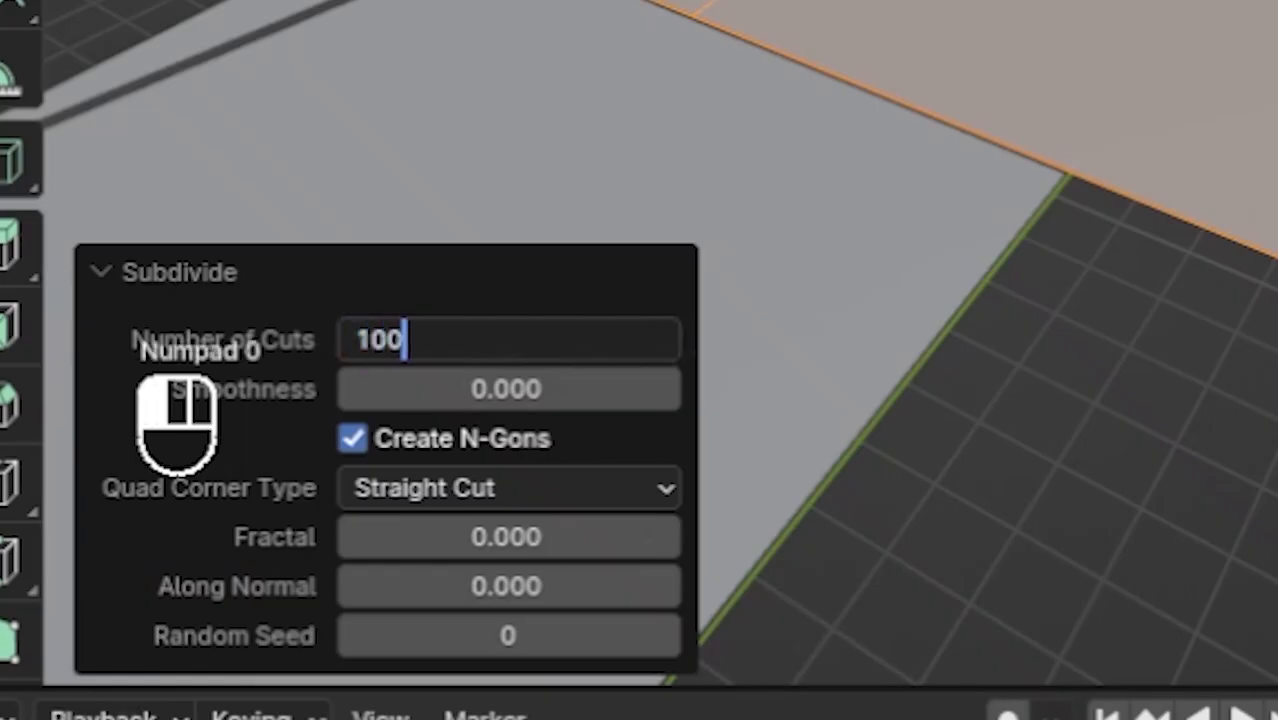
{"action": "key", "text": "Return"}
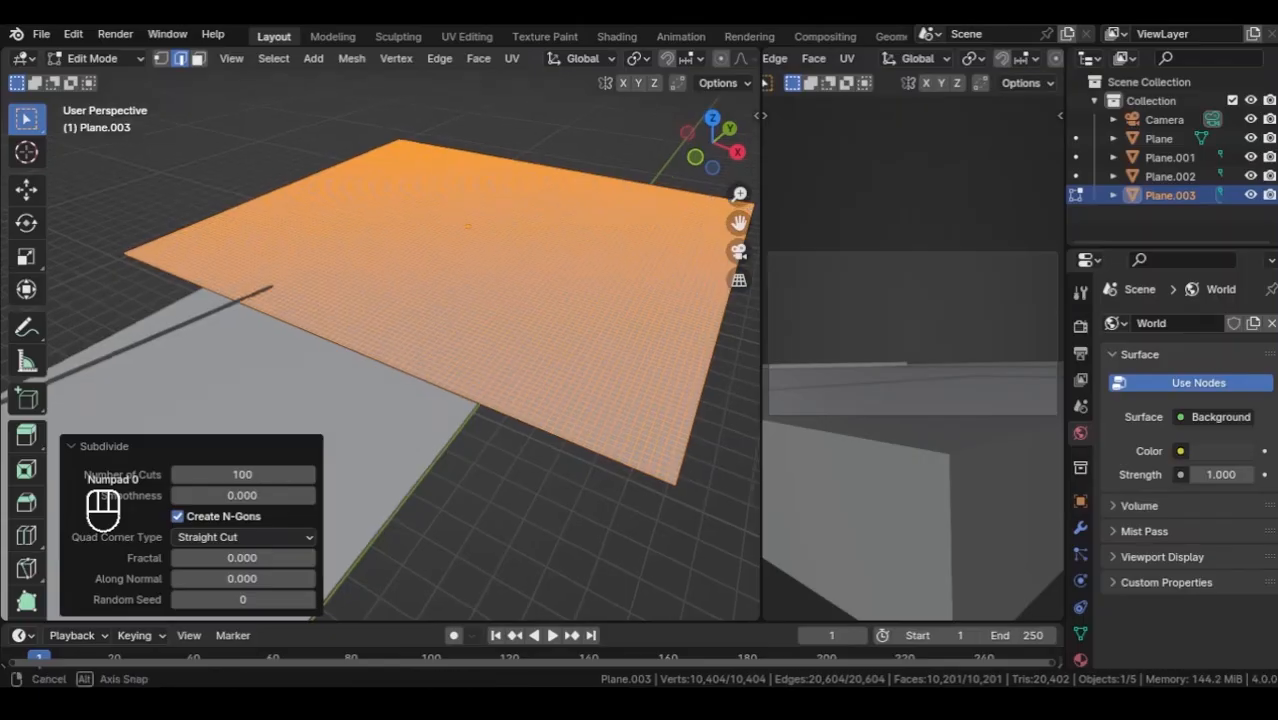
Enable proportional editing and raise a vertex near the ground's middle along Z with an influence size of about 88 m.
{"action": "left_click", "coordinate": [528, 261]}
{"action": "key", "text": "1"}
{"action": "middle_click_drag", "start_coordinate": [528, 261], "coordinate": [526, 294], "text": "shift"}
{"action": "scroll", "coordinate": [650, 58], "scroll_direction": "down", "scroll_amount": 5}
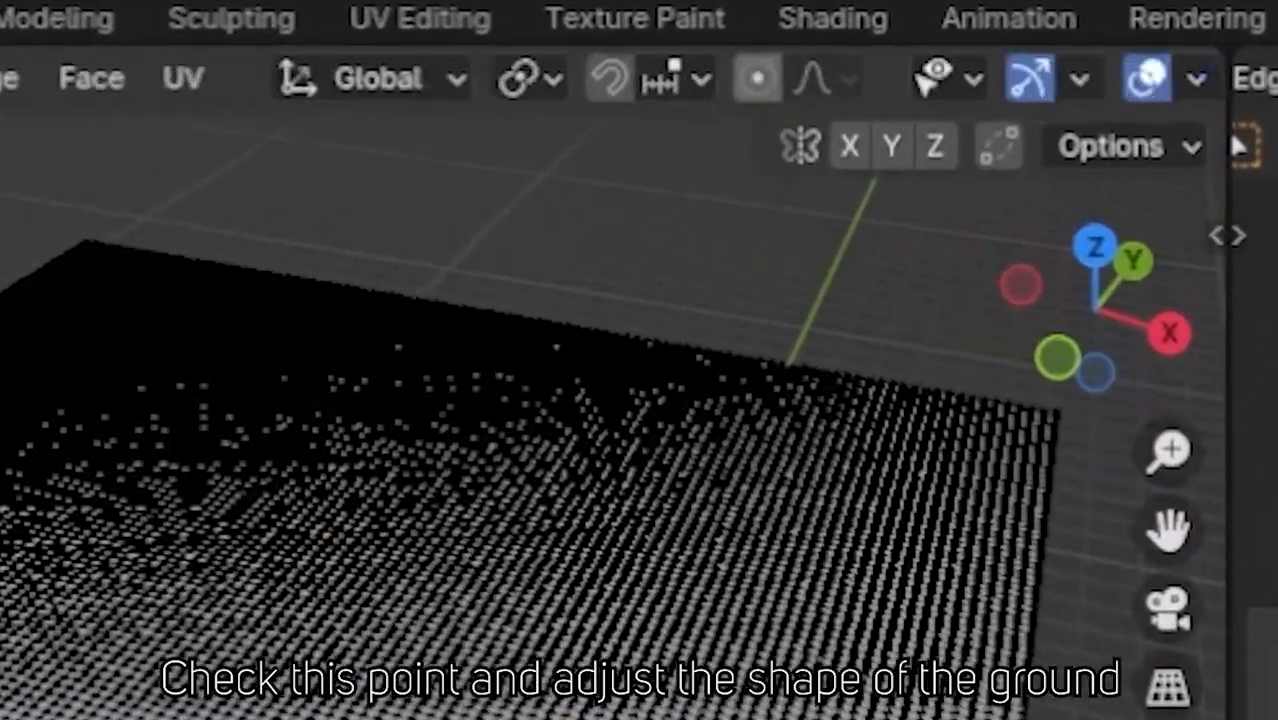
{"action": "scroll", "coordinate": [650, 78], "scroll_direction": "down", "scroll_amount": 2}
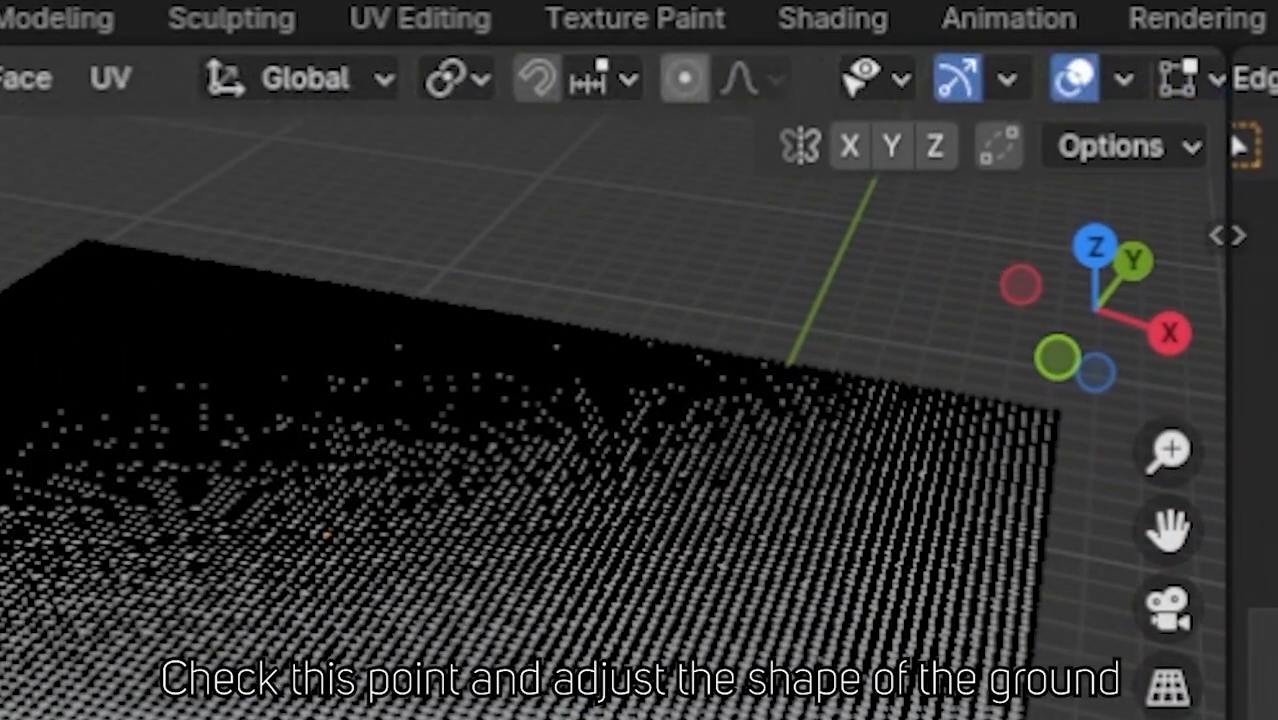
{"action": "left_click", "coordinate": [685, 78]}
{"action": "mouse_move", "coordinate": [510, 445]}
{"action": "middle_mouse_down"}
{"action": "mouse_move", "coordinate": [485, 484]}
{"action": "mouse_move", "coordinate": [496, 466]}
{"action": "middle_mouse_up"}
{"action": "left_click", "coordinate": [485, 488]}
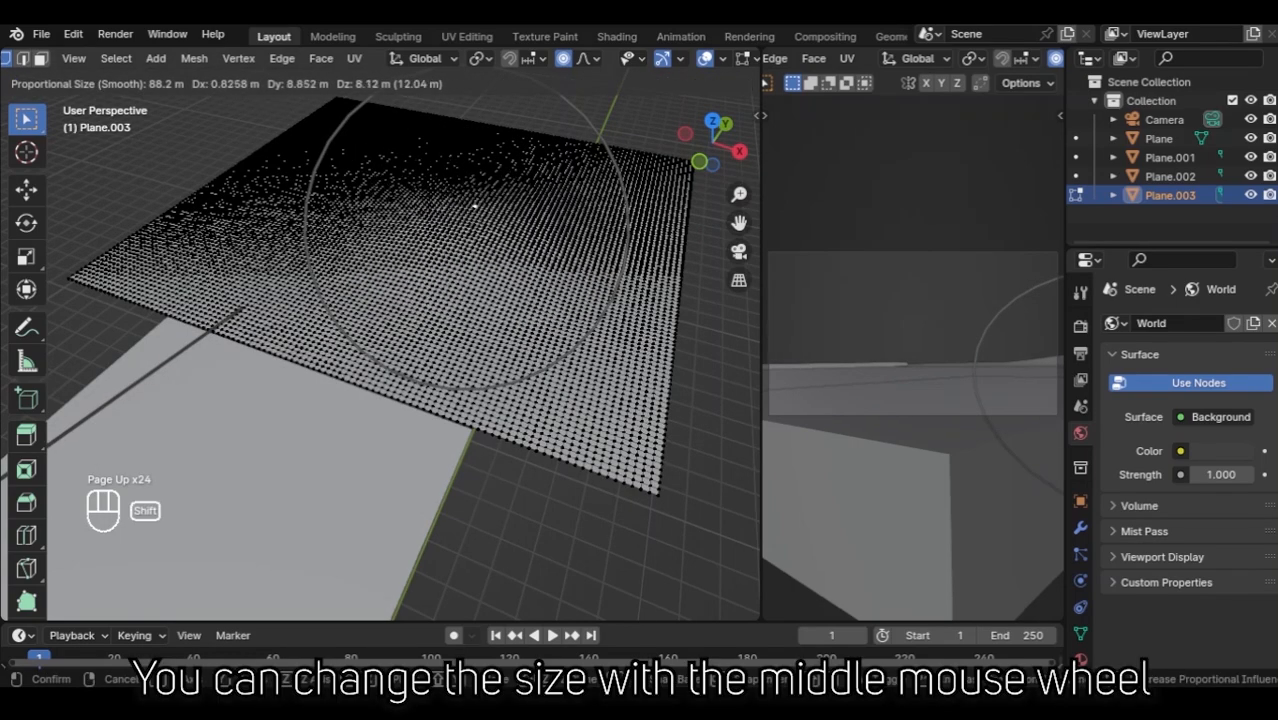
{"action": "key", "text": "z"}
{"action": "left_click", "coordinate": [468, 200]}
Shift another ground vertex along Z to shape the hills and move the left edge vertices outward along X.
{"action": "left_click", "coordinate": [305, 191]}
{"action": "key", "text": "g"}
{"action": "key", "text": "z"}
{"action": "middle_click_drag", "start_coordinate": [310, 290], "coordinate": [370, 282]}
{"action": "left_click", "coordinate": [425, 222], "text": "alt"}
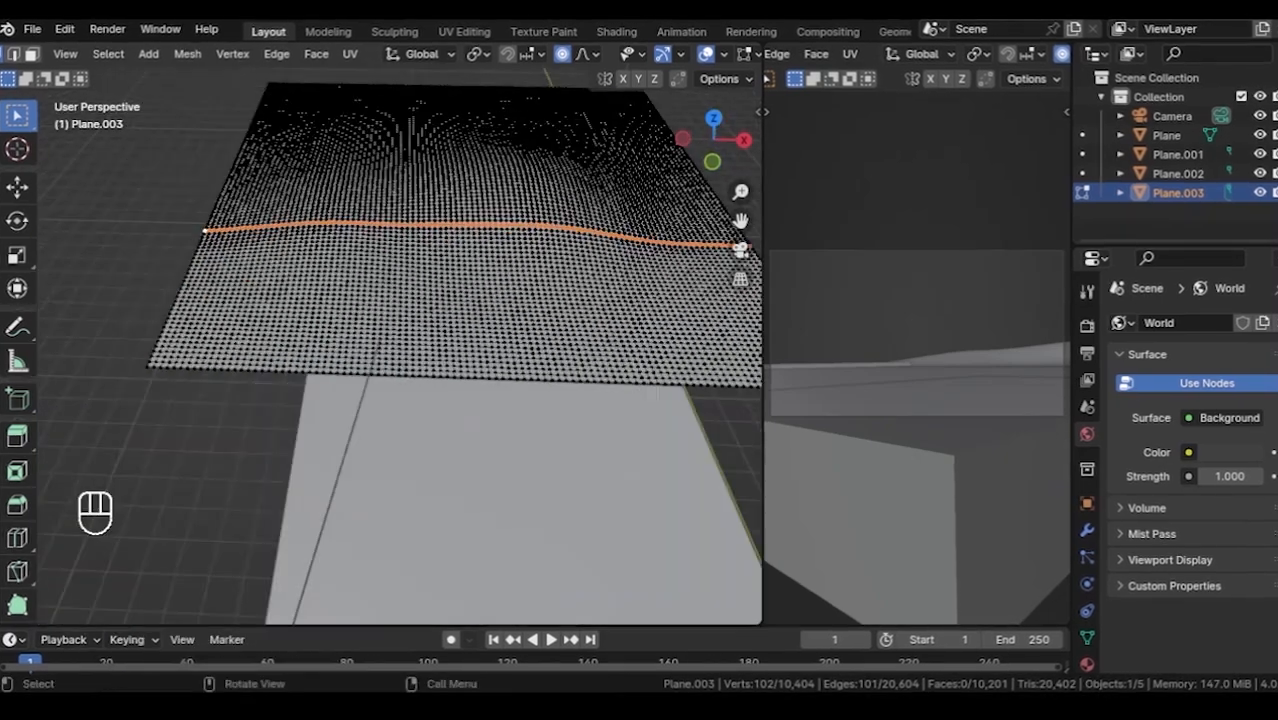
{"action": "left_click", "coordinate": [190, 281], "text": "alt"}
{"action": "key", "text": "g"}
{"action": "key", "text": "x"}
{"action": "left_click", "coordinate": [116, 280]}
Raise the far-left corner area of the ground about 16.3 m along Z into a hill.
{"action": "left_click", "coordinate": [235, 165]}
{"action": "key", "text": "g"}
{"action": "middle_click_drag", "start_coordinate": [235, 165], "coordinate": [235, 132]}
{"action": "left_click", "coordinate": [235, 125]}
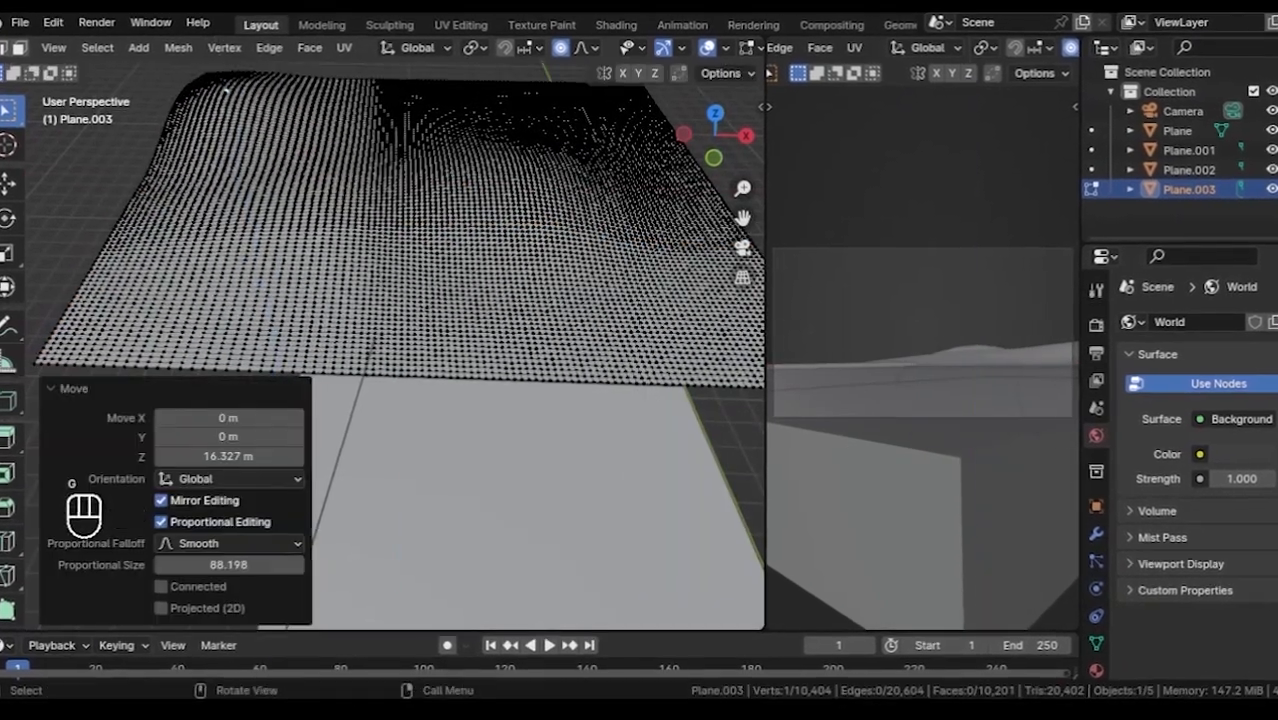
Reshape the near-left part of the ground by moving single vertices along Z with smooth proportional falloff.
{"action": "left_click", "coordinate": [240, 270]}
{"action": "key", "text": "g"}
{"action": "mouse_move", "coordinate": [240, 270]}
{"action": "middle_mouse_down"}
{"action": "mouse_move", "coordinate": [229, 268]}
{"action": "mouse_move", "coordinate": [268, 222]}
{"action": "middle_mouse_up"}
{"action": "left_click", "coordinate": [232, 259]}
{"action": "left_click", "coordinate": [286, 339]}
{"action": "key", "text": "g"}
{"action": "mouse_move", "coordinate": [286, 339]}
{"action": "middle_mouse_down"}
{"action": "mouse_move", "coordinate": [277, 352]}
{"action": "mouse_move", "coordinate": [50, 372]}
{"action": "middle_mouse_up"}
{"action": "left_click", "coordinate": [272, 345]}
{"action": "key", "text": "z"}
{"action": "key", "text": "g"}
{"action": "key", "text": "z"}
{"action": "left_click", "coordinate": [281, 350]}
Raise a left-edge vertex of the ground about 11 m along Z and adjust two more vertices along the far ridge.
{"action": "left_click", "coordinate": [112, 192]}
{"action": "key", "text": "g"}
{"action": "middle_click_drag", "start_coordinate": [112, 192], "coordinate": [110, 172]}
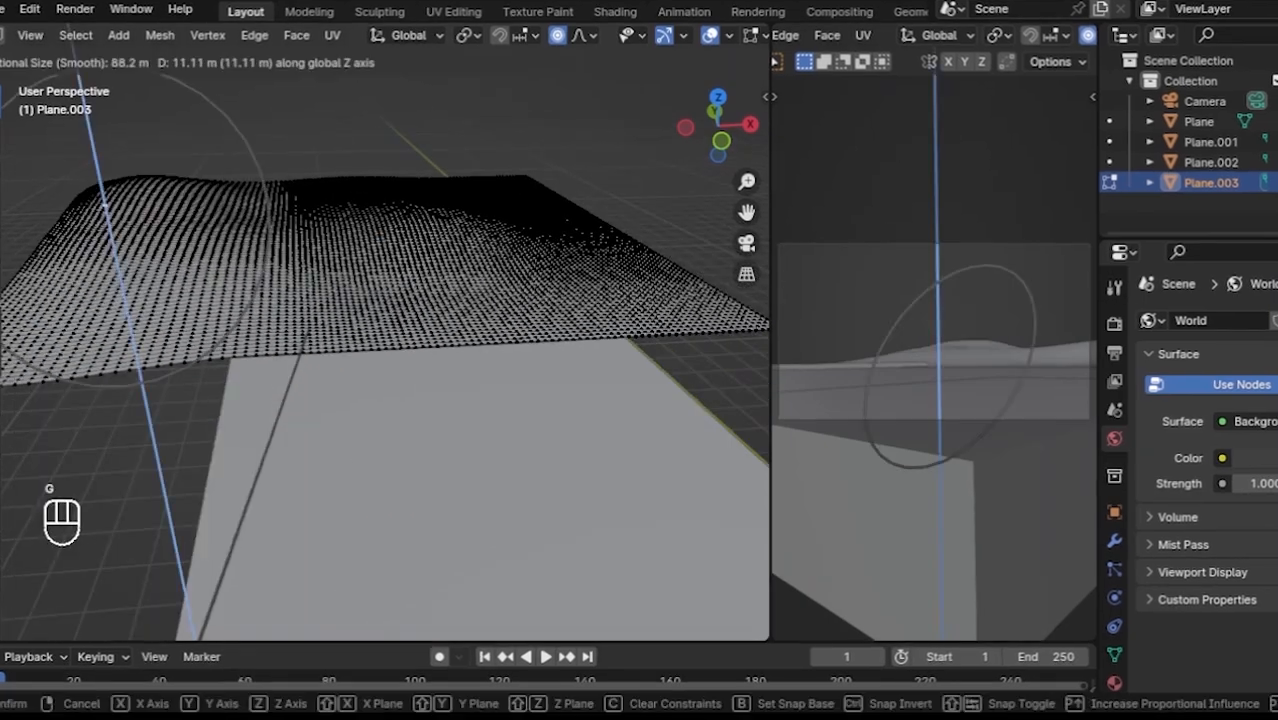
{"action": "left_click", "coordinate": [110, 170]}
{"action": "left_click", "coordinate": [333, 176]}
{"action": "key", "text": "g"}
{"action": "middle_click_drag", "start_coordinate": [333, 176], "coordinate": [334, 156]}
{"action": "left_click", "coordinate": [334, 152]}
{"action": "left_click", "coordinate": [251, 178]}
{"action": "key", "text": "g"}
{"action": "mouse_move", "coordinate": [251, 178]}
{"action": "middle_mouse_down"}
{"action": "mouse_move", "coordinate": [252, 155]}
{"action": "mouse_move", "coordinate": [235, 172]}
{"action": "middle_mouse_up"}
{"action": "left_click", "coordinate": [254, 128]}
Return the reshaped ground to Object Mode and save the file.
{"action": "left_click", "coordinate": [582, 182]}
{"action": "key", "text": "Tab"}
{"action": "middle_click_drag", "start_coordinate": [582, 182], "coordinate": [540, 152]}
{"action": "key", "text": "ctrl+s"}
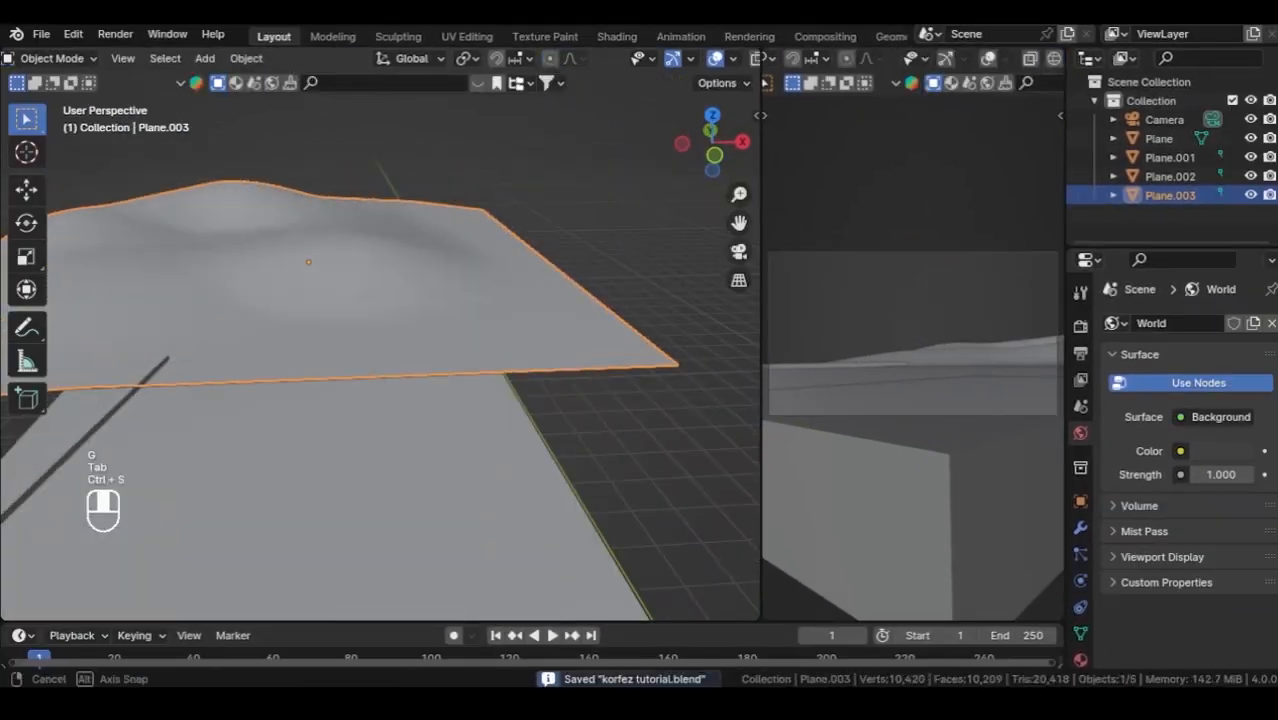
Add a cube for the buildings, raise it along Z and scale it into a tall, narrow block.
{"action": "middle_click_drag", "start_coordinate": [540, 152], "coordinate": [556, 160]}
{"action": "key", "text": "shift+a"}
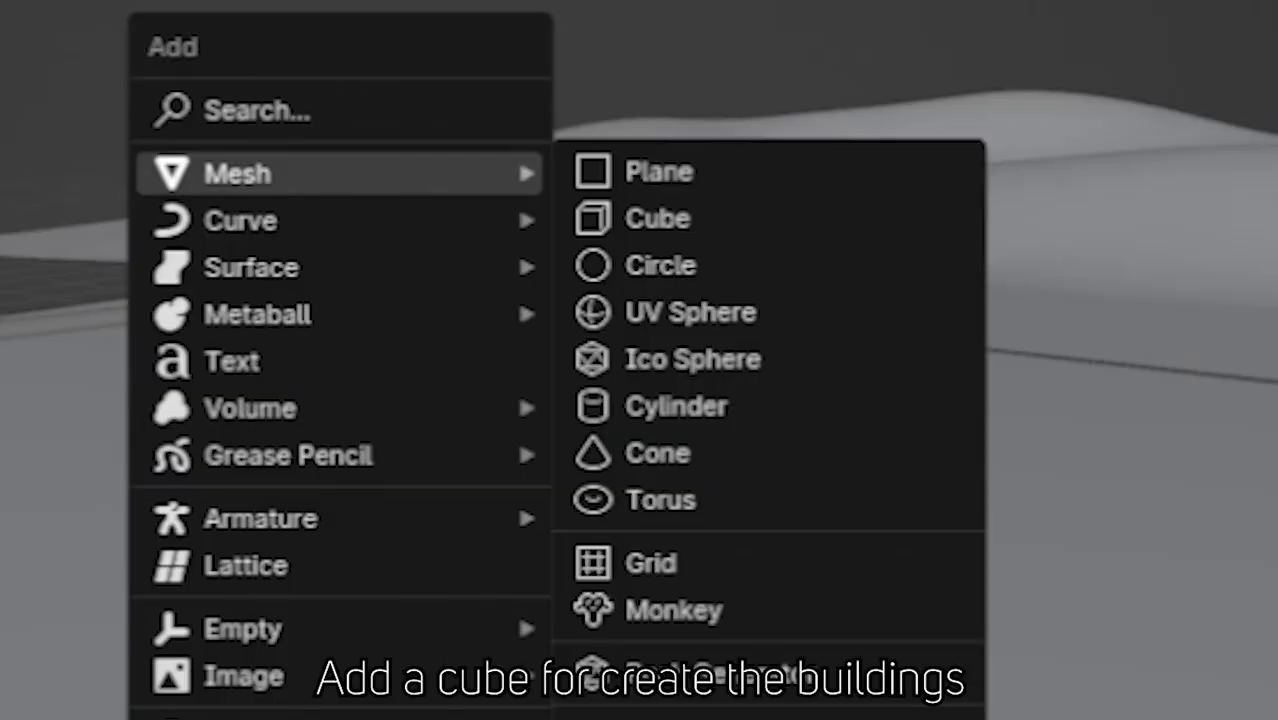
{"action": "left_click", "coordinate": [657, 218]}
{"action": "key", "text": "KP_Decimal"}
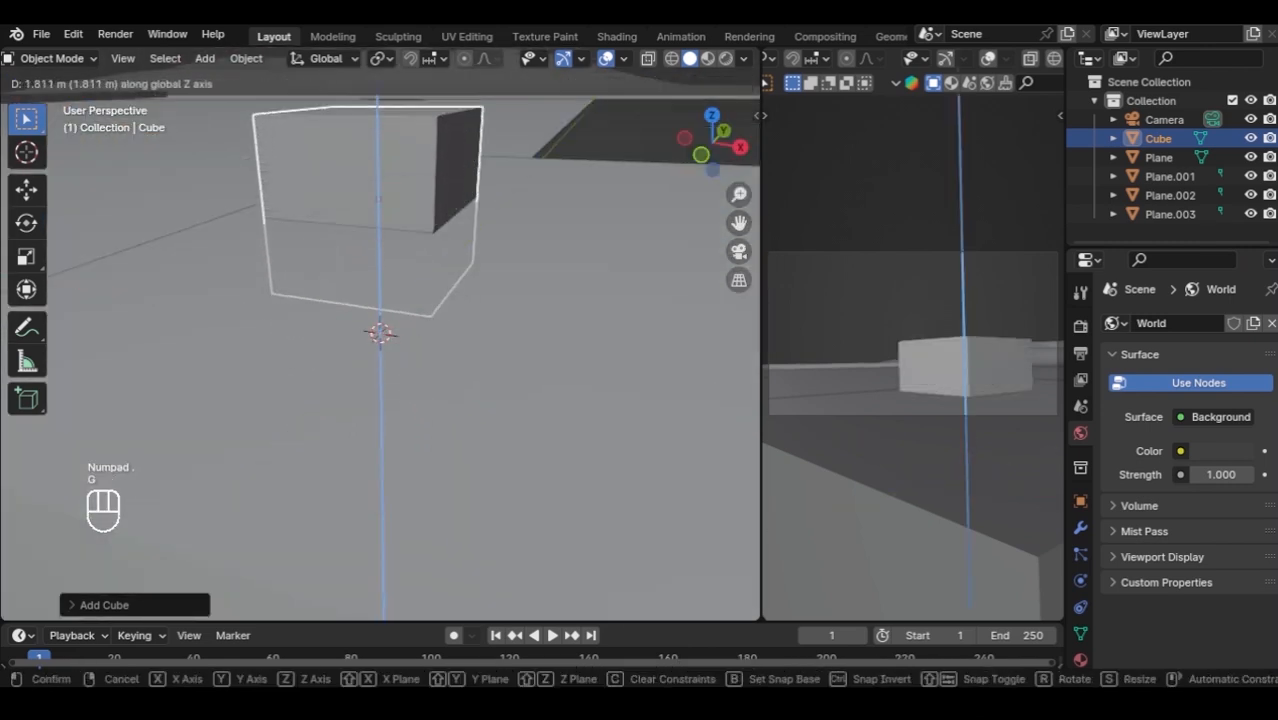
{"action": "left_click", "coordinate": [380, 200]}
{"action": "middle_click_drag", "start_coordinate": [380, 200], "coordinate": [380, 345], "text": "ctrl"}
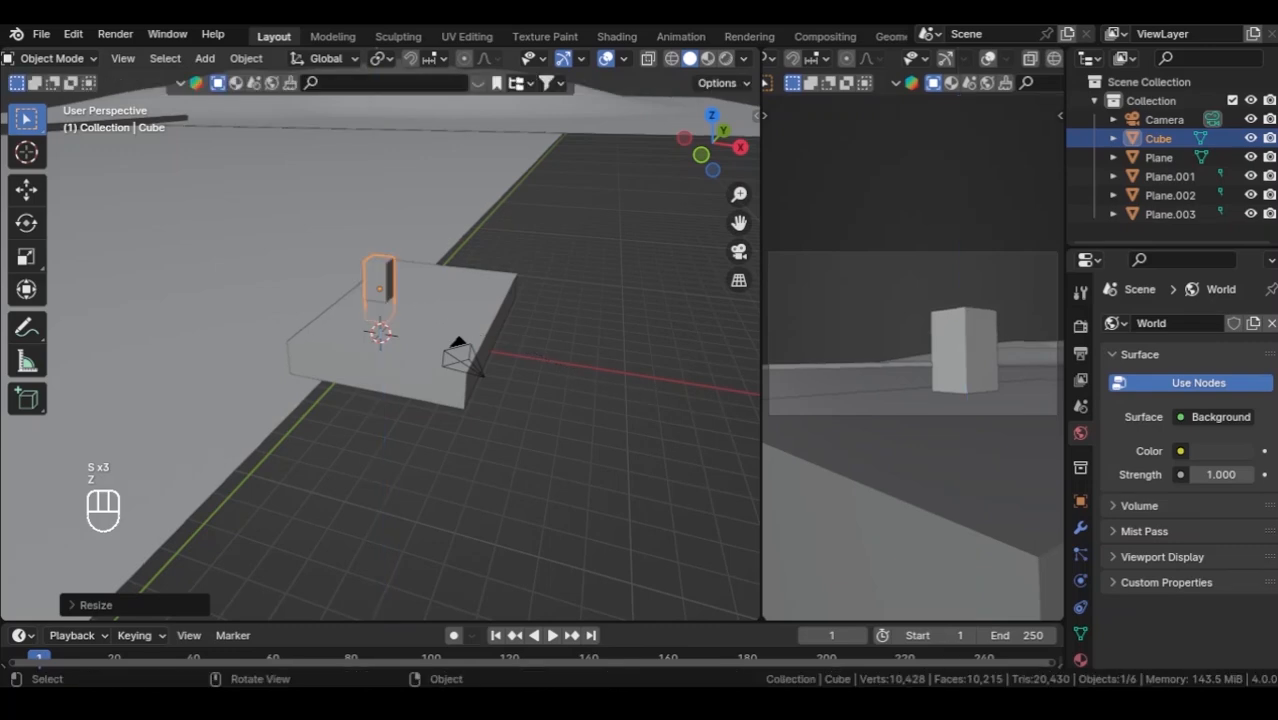
From the top view, move the narrow block across the sea onto the distant ground plane.
{"action": "key", "text": "KP_7"}
{"action": "middle_click_drag", "start_coordinate": [380, 290], "coordinate": [528, 435], "text": "ctrl"}
{"action": "key", "text": "g"}
{"action": "left_click", "coordinate": [351, 264]}
{"action": "middle_click_drag", "start_coordinate": [351, 264], "coordinate": [600, 458], "text": "shift"}
{"action": "key", "text": "g"}
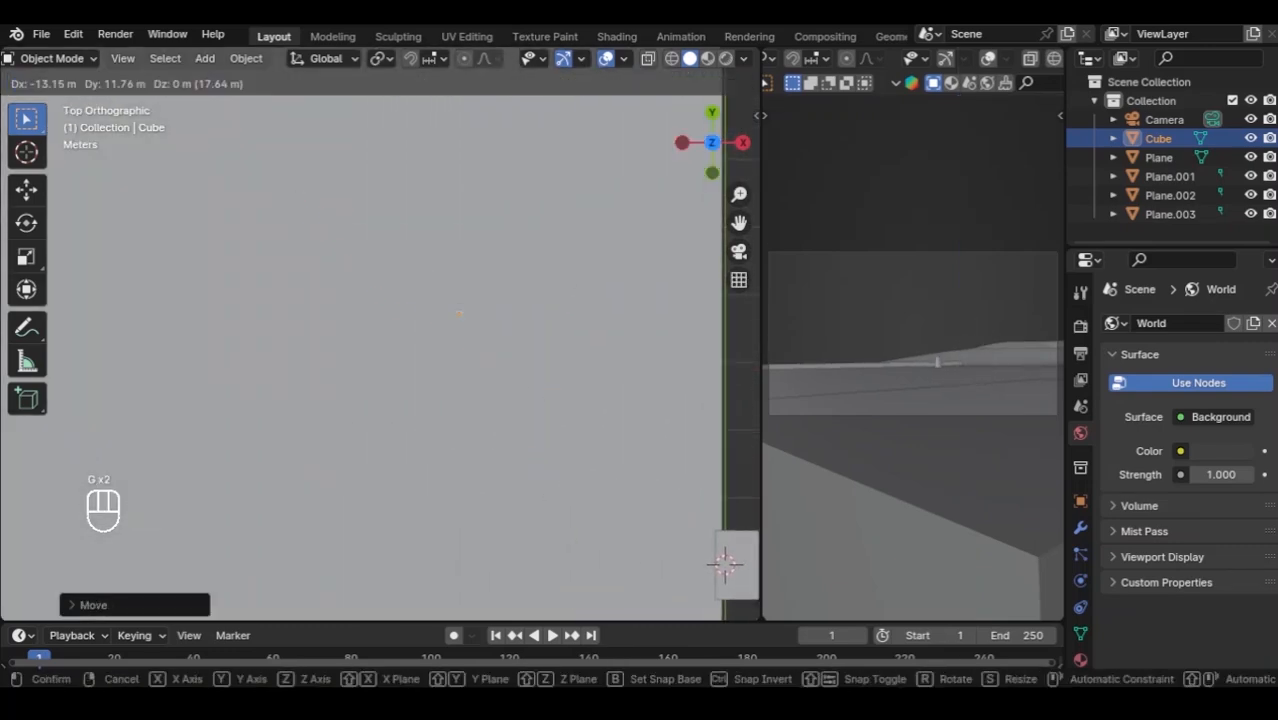
{"action": "left_click", "coordinate": [440, 315]}
{"action": "middle_click_drag", "start_coordinate": [440, 315], "coordinate": [547, 402], "text": "shift"}
{"action": "middle_click_drag", "start_coordinate": [547, 402], "coordinate": [547, 480], "text": "ctrl"}
{"action": "key", "text": "g"}
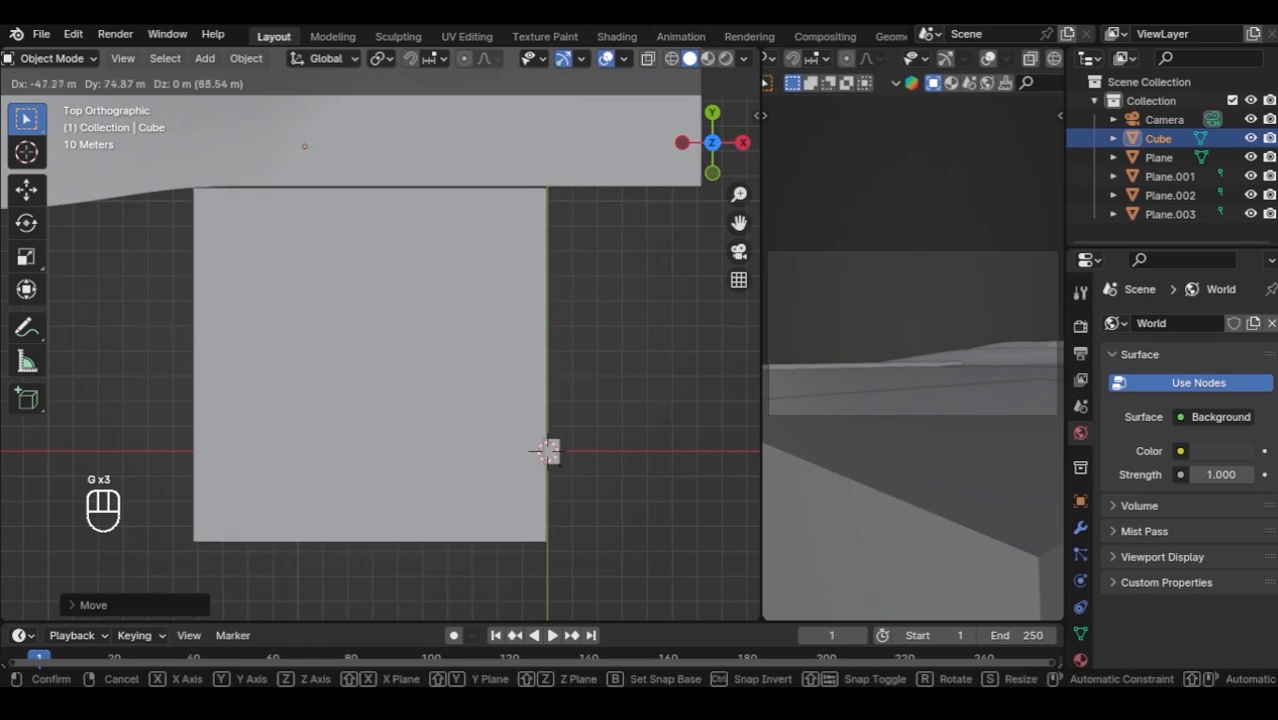
{"action": "left_click", "coordinate": [548, 450]}
In Edit Mode with X-ray on and proportional editing off, raise the block's top face and scale up the whole mesh.
{"action": "middle_click_drag", "start_coordinate": [542, 448], "coordinate": [659, 562]}
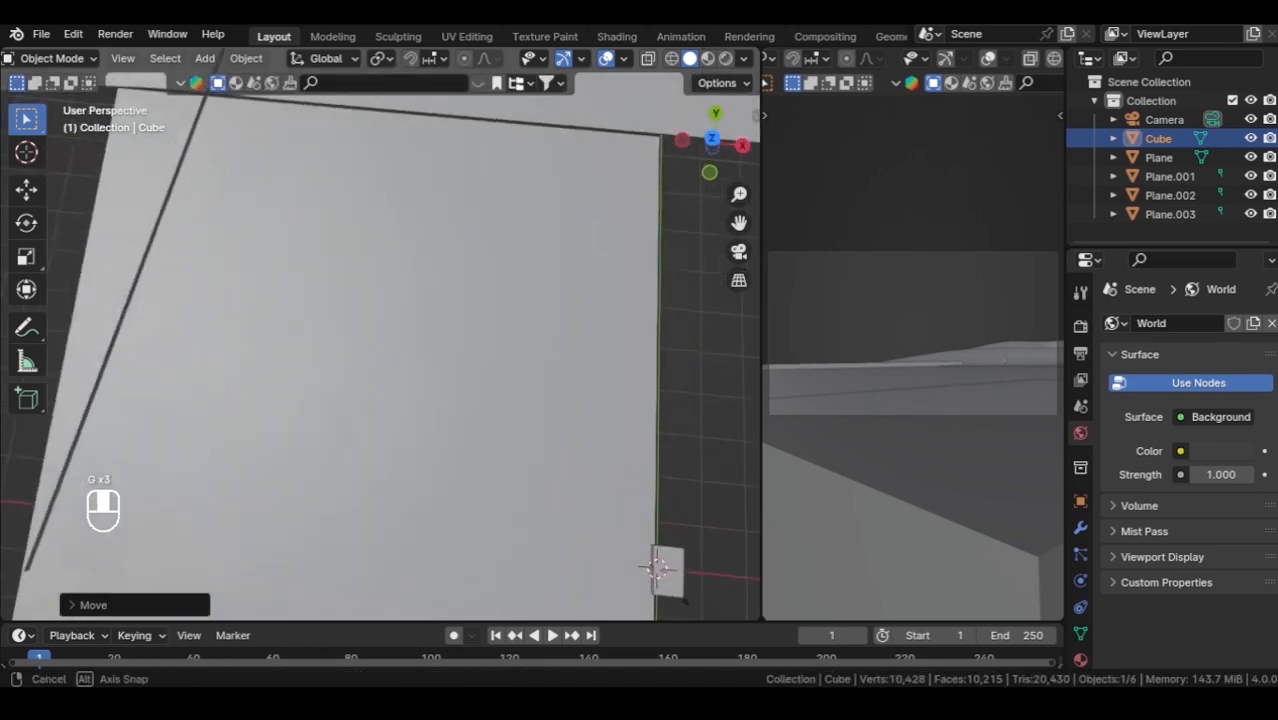
{"action": "key", "text": "KP_Decimal"}
{"action": "middle_click_drag", "start_coordinate": [440, 340], "coordinate": [448, 400], "text": "ctrl"}
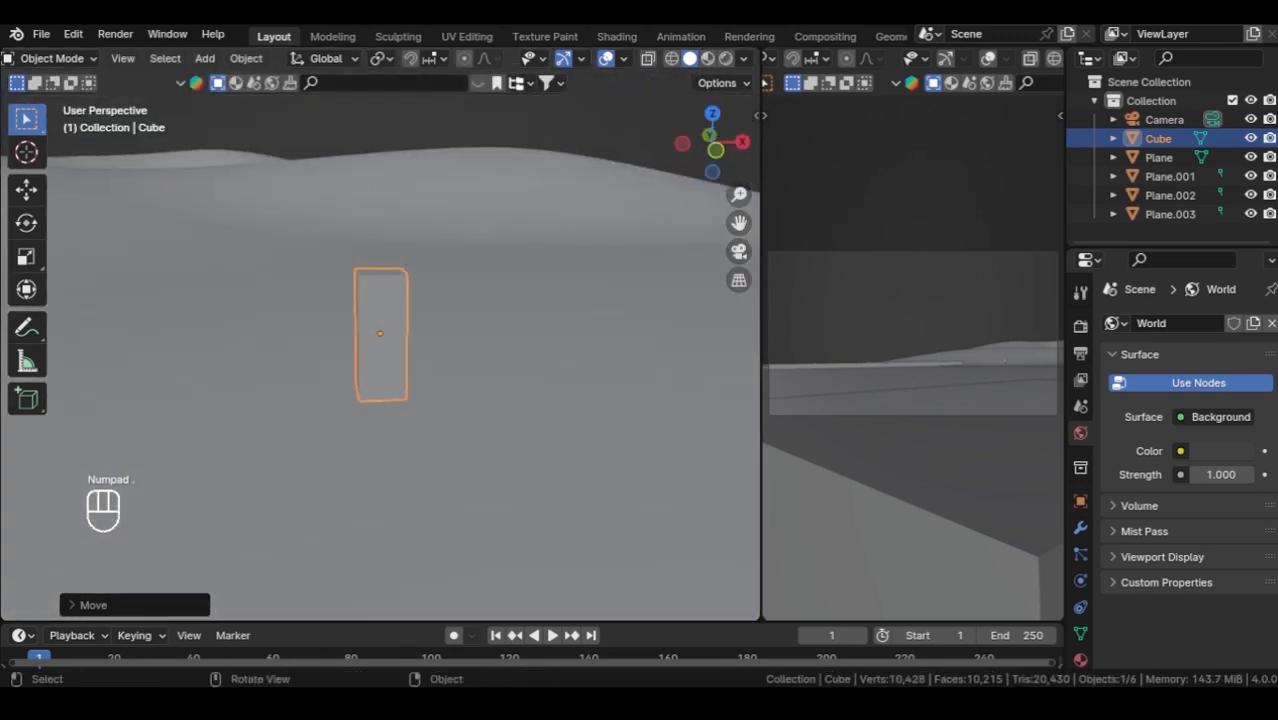
{"action": "key", "text": "Tab"}
{"action": "left_click", "coordinate": [560, 325]}
{"action": "middle_click_drag", "start_coordinate": [550, 328], "coordinate": [532, 314]}
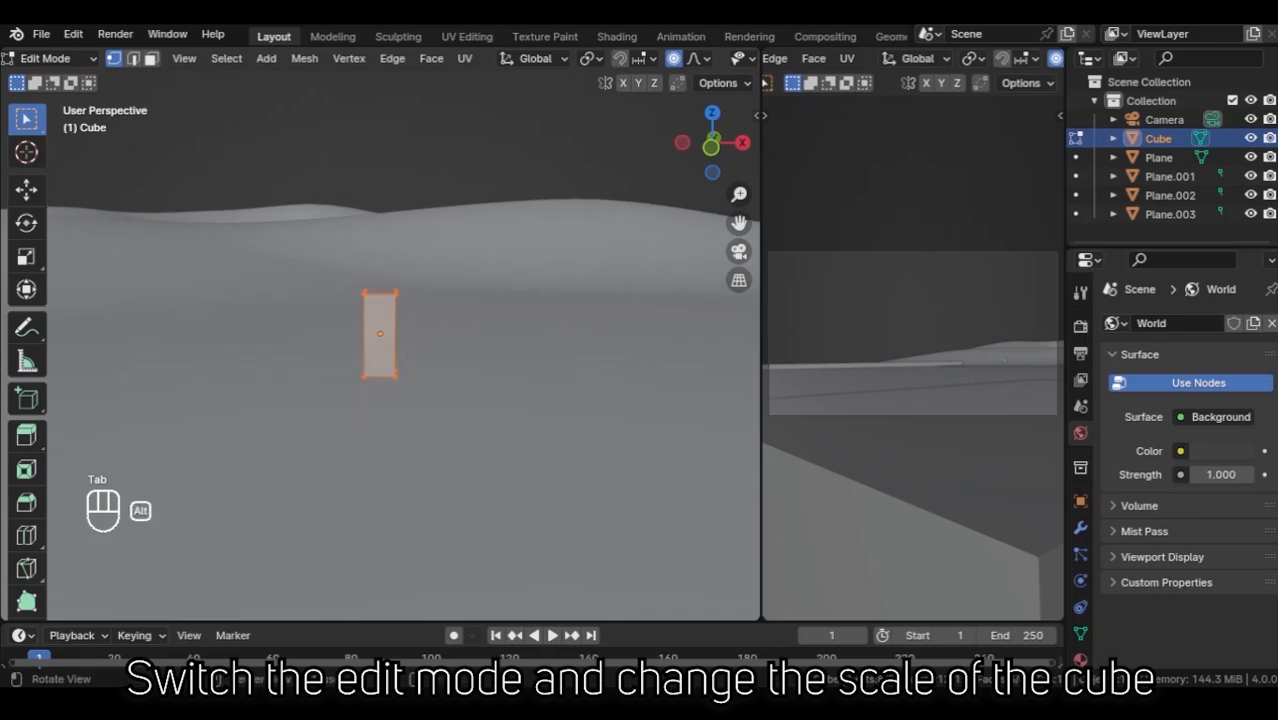
{"action": "key", "text": "alt+z"}
{"action": "key", "text": "g"}
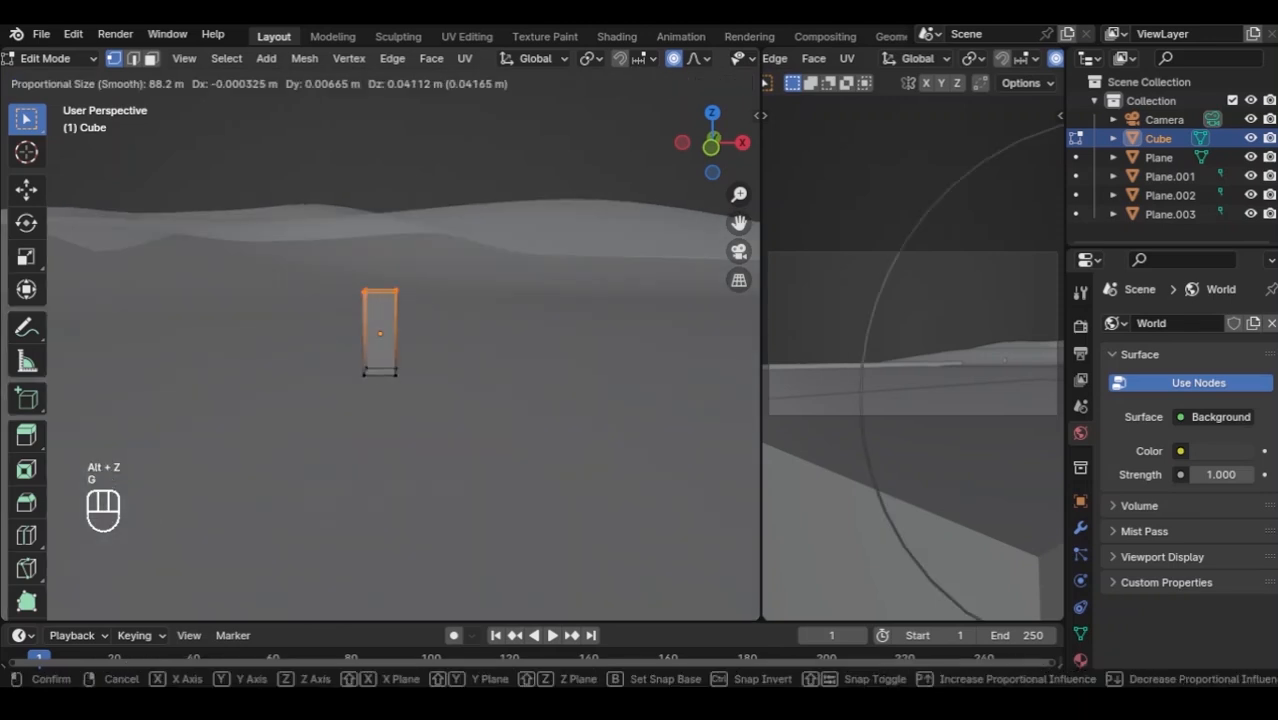
{"action": "key", "text": "Escape"}
{"action": "key", "text": "g"}
{"action": "middle_click_drag", "start_coordinate": [380, 292], "coordinate": [380, 240]}
{"action": "left_click", "coordinate": [380, 236]}
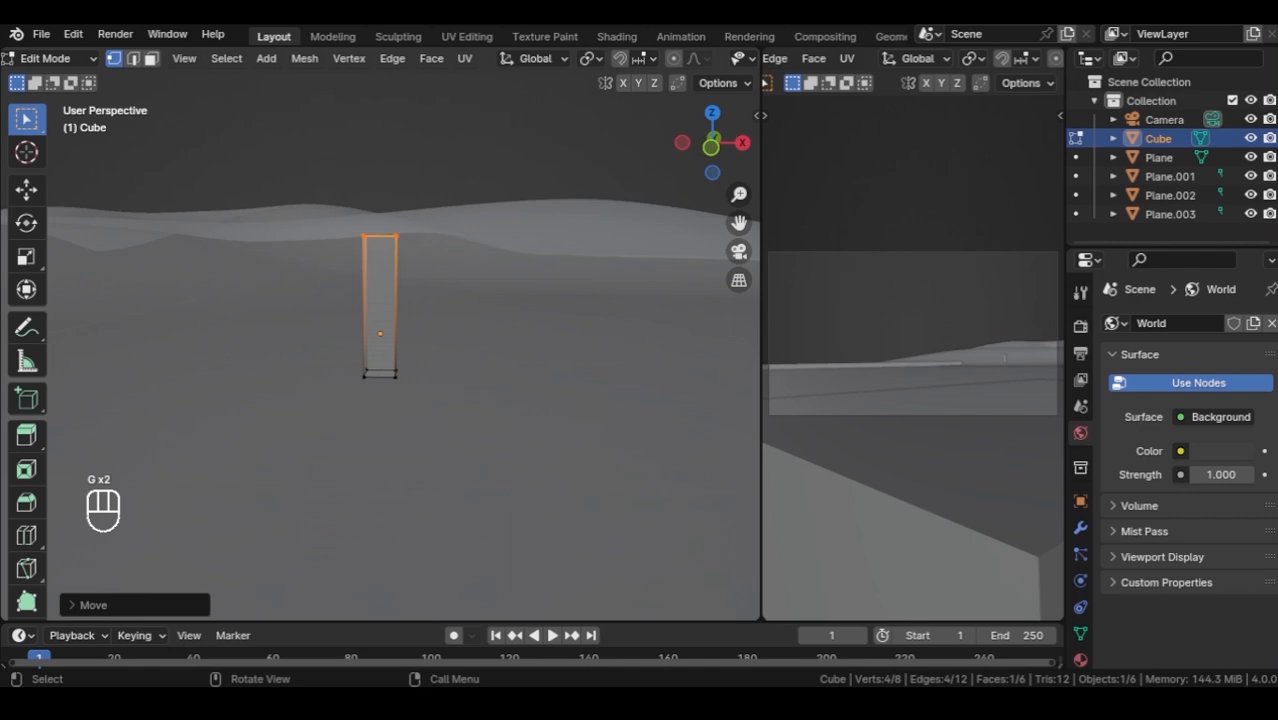
{"action": "left_click", "coordinate": [602, 306]}
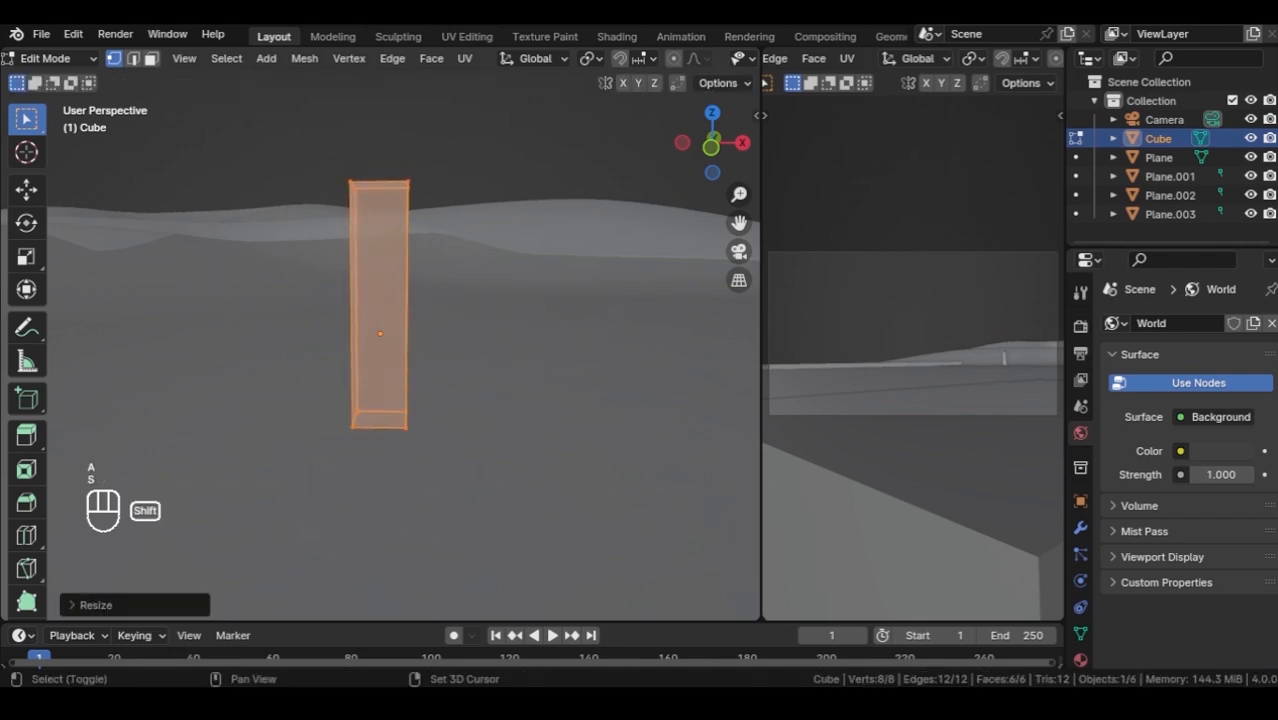
Duplicate the tower about 2.8 m along X, shrink the copy and lower it along Z to the first tower's base level.
{"action": "middle_click_drag", "start_coordinate": [602, 306], "coordinate": [602, 320]}
{"action": "scroll", "coordinate": [602, 320], "scroll_direction": "down", "scroll_amount": 4}
{"action": "key", "text": "shift+d"}
{"action": "key", "text": "x"}
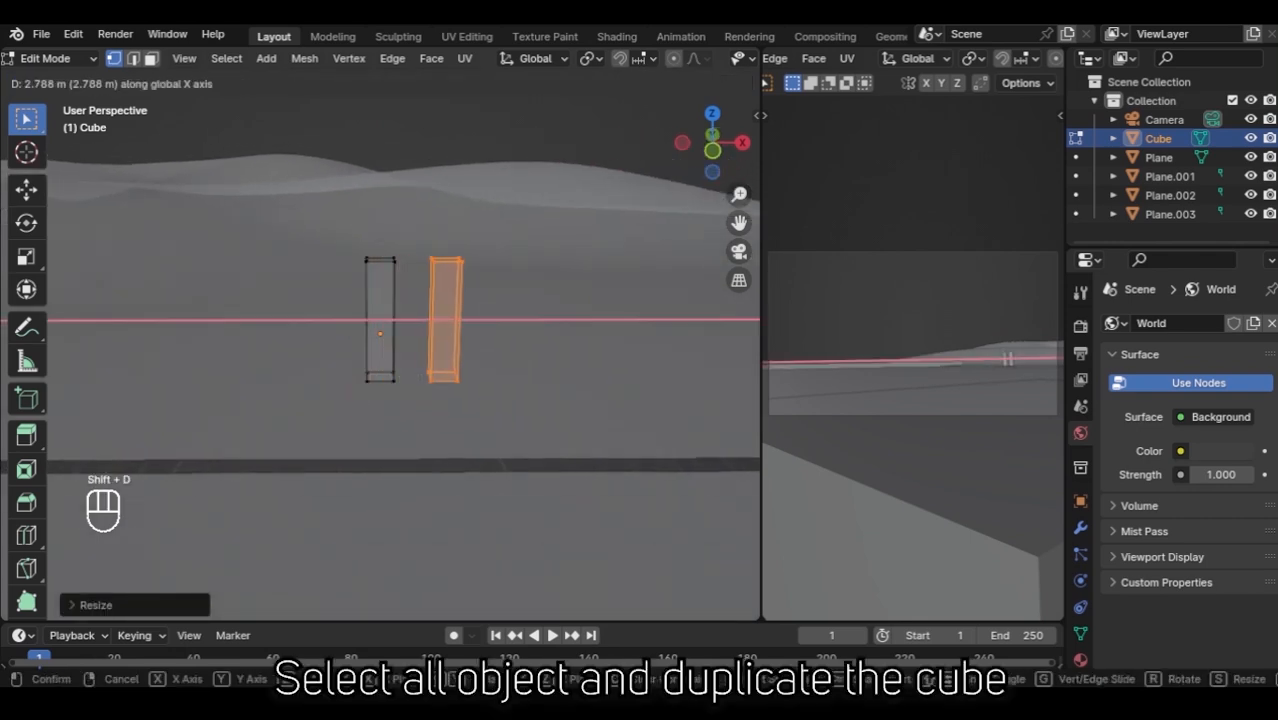
{"action": "key", "text": "z"}
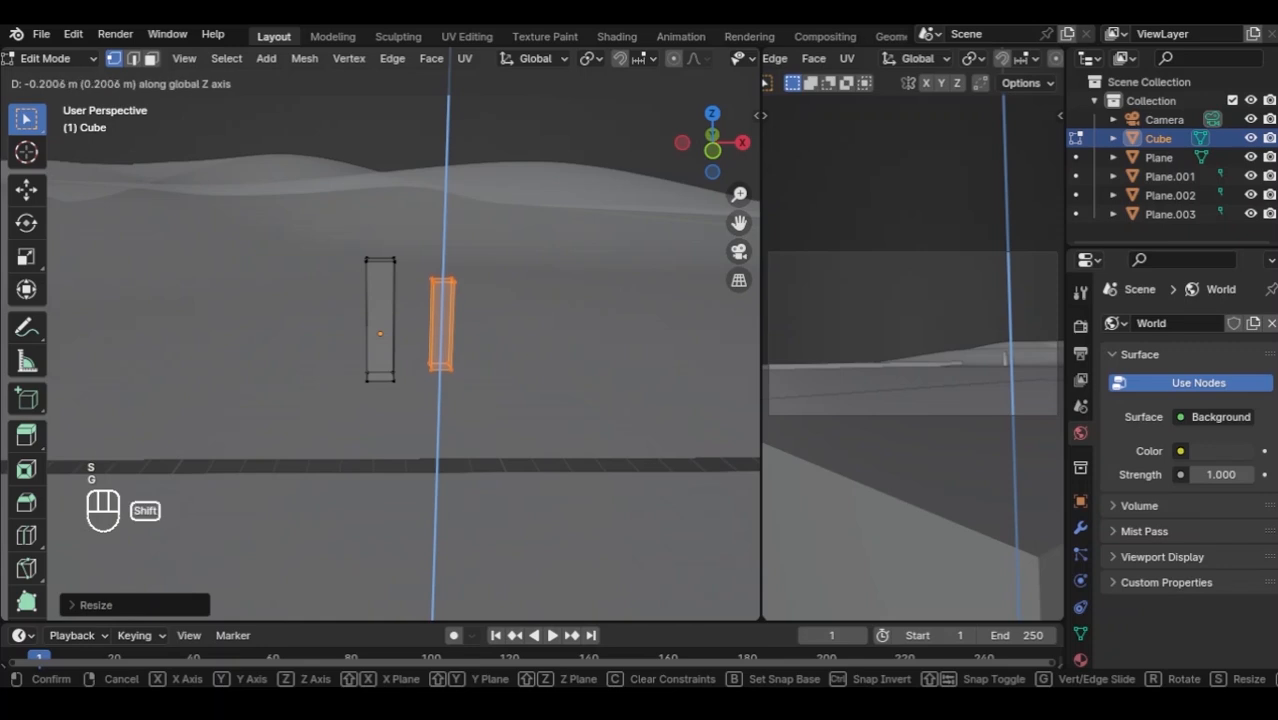
{"action": "key", "text": "Return"}
{"action": "key", "text": "g"}
{"action": "left_click", "coordinate": [442, 335]}
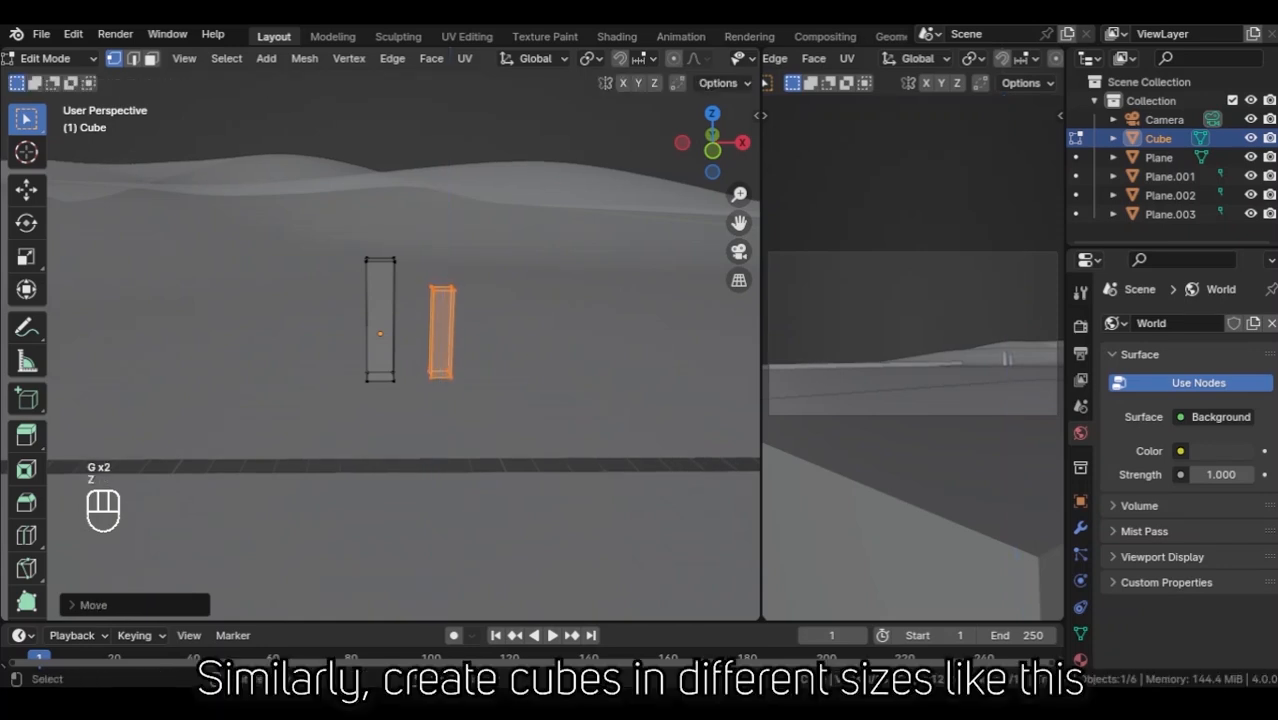
Duplicate more towers in different sizes around the first, then return to Object Mode with X-ray off.
{"action": "middle_click_drag", "start_coordinate": [442, 335], "coordinate": [432, 350]}
{"action": "key", "text": "shift+d"}
{"action": "key", "text": "Return"}
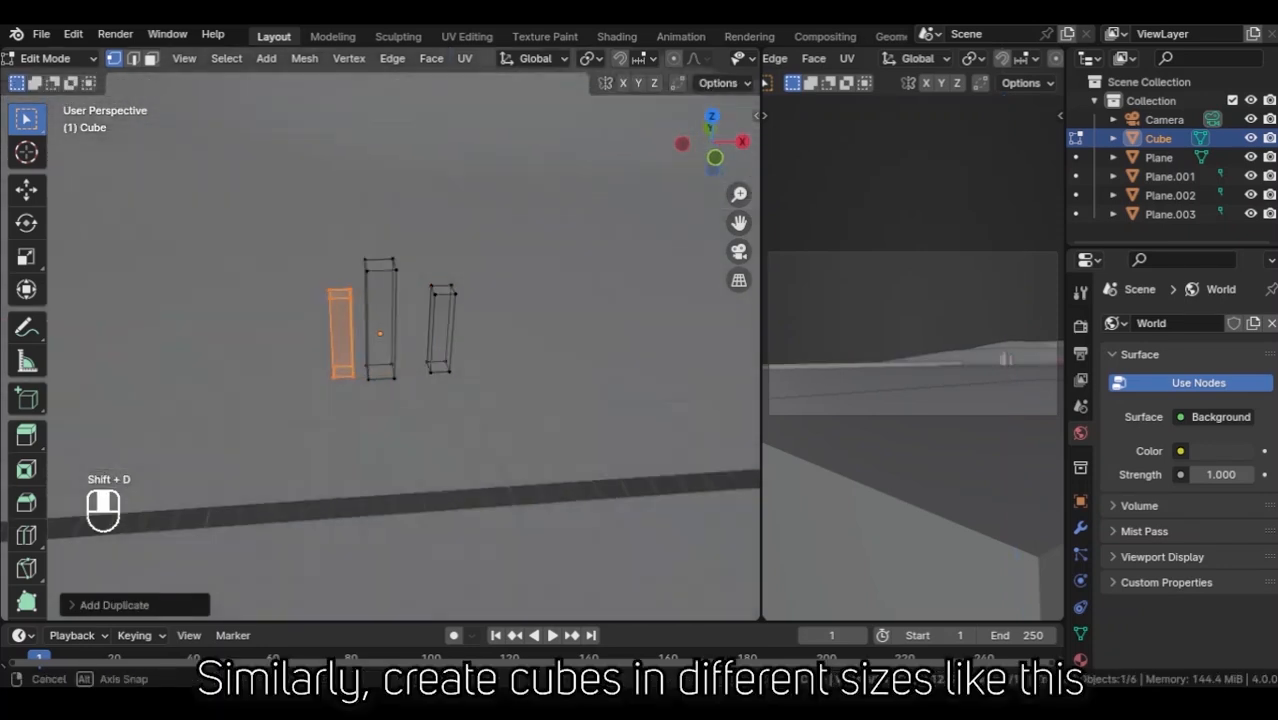
{"action": "key", "text": "Tab"}
{"action": "key", "text": "alt+z"}
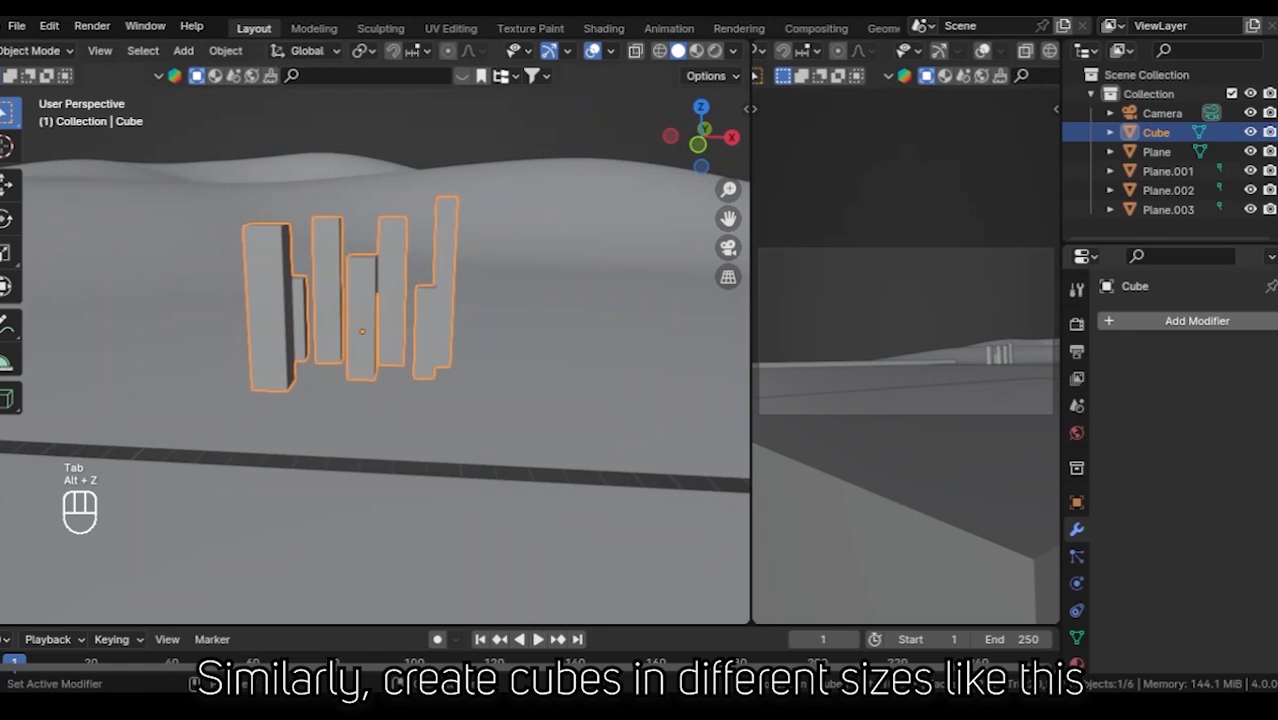
Add an Array modifier to the towers with a count of 12 and a relative offset X factor of -1.1.
{"action": "left_click", "coordinate": [1162, 320]}
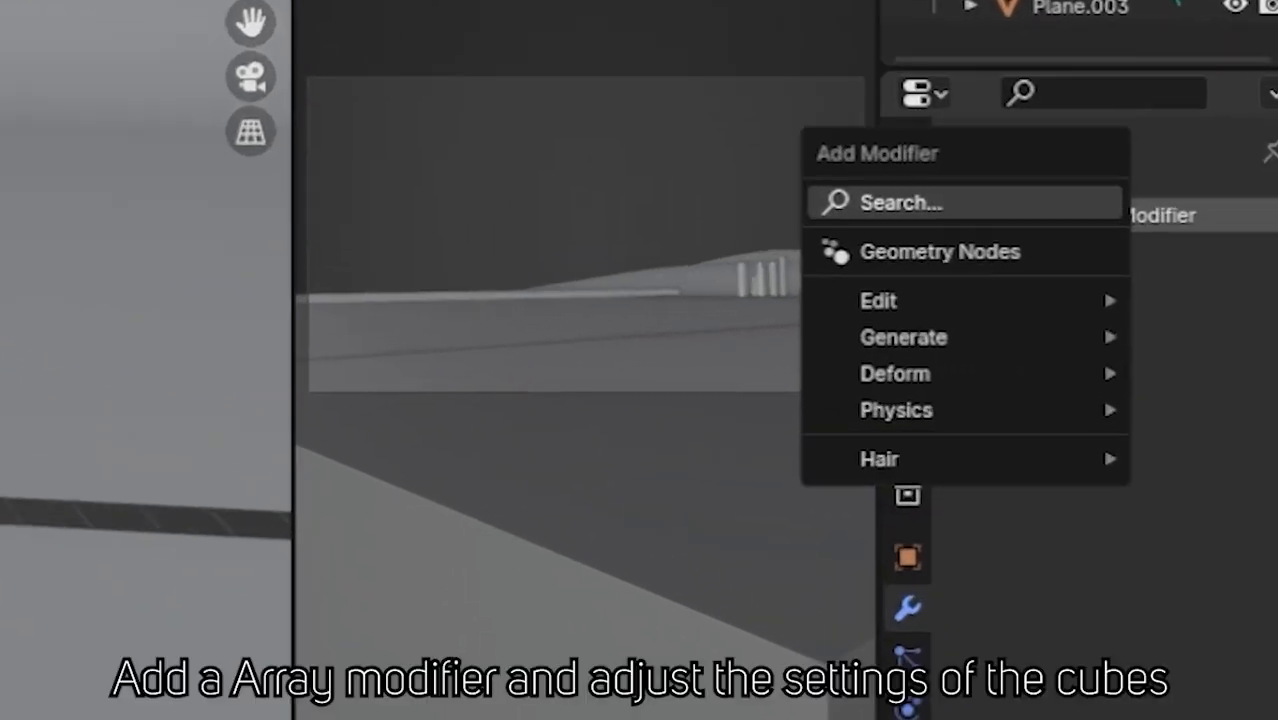
{"action": "left_click", "coordinate": [1162, 316]}
{"action": "left_click", "coordinate": [1150, 352]}
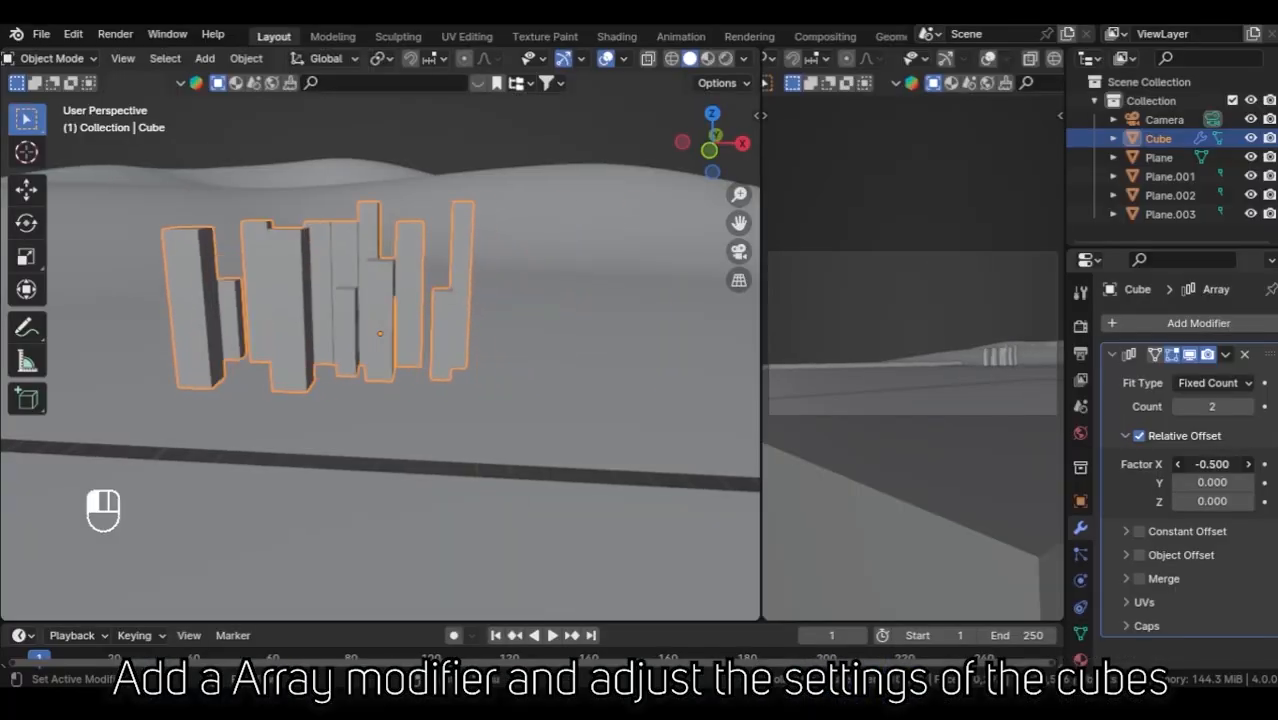
{"action": "left_click_drag", "start_coordinate": [1212, 464], "coordinate": [1181, 465]}
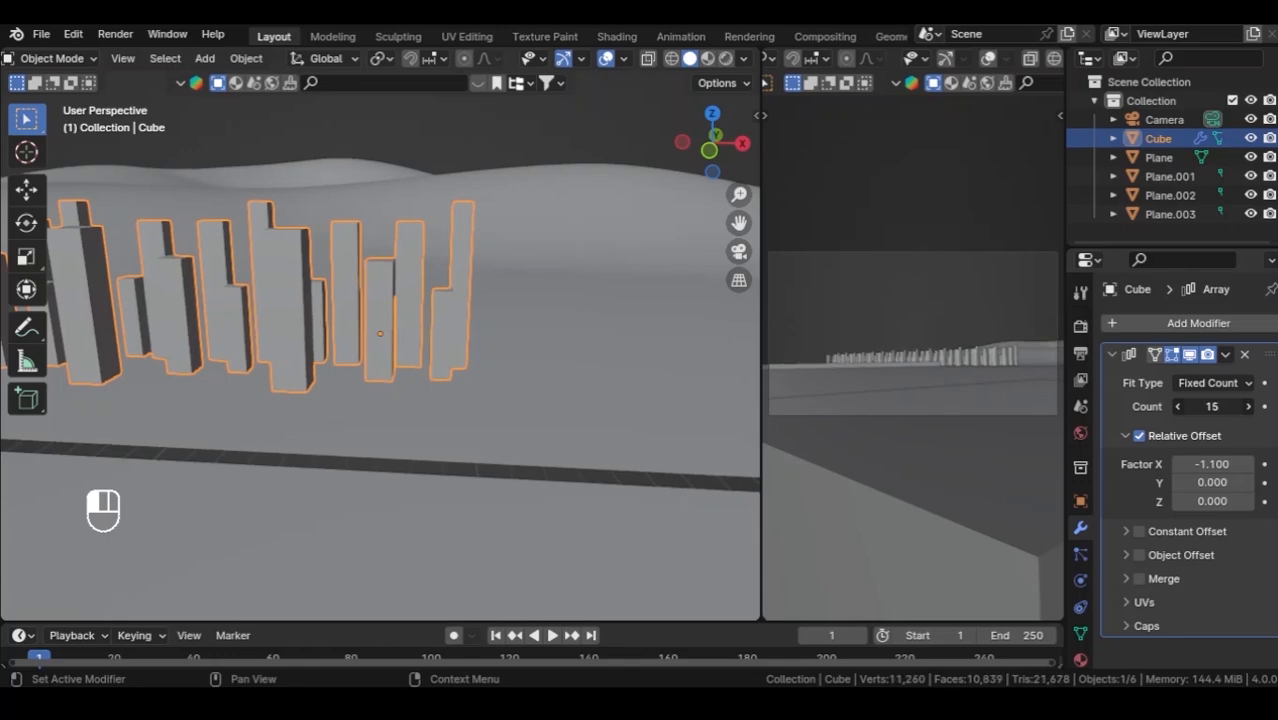
Adjust the height of the arrayed buildings by scaling them along Z.
{"action": "middle_click_drag", "start_coordinate": [448, 379], "coordinate": [484, 372]}
{"action": "key", "text": "s"}
{"action": "key", "text": "z"}
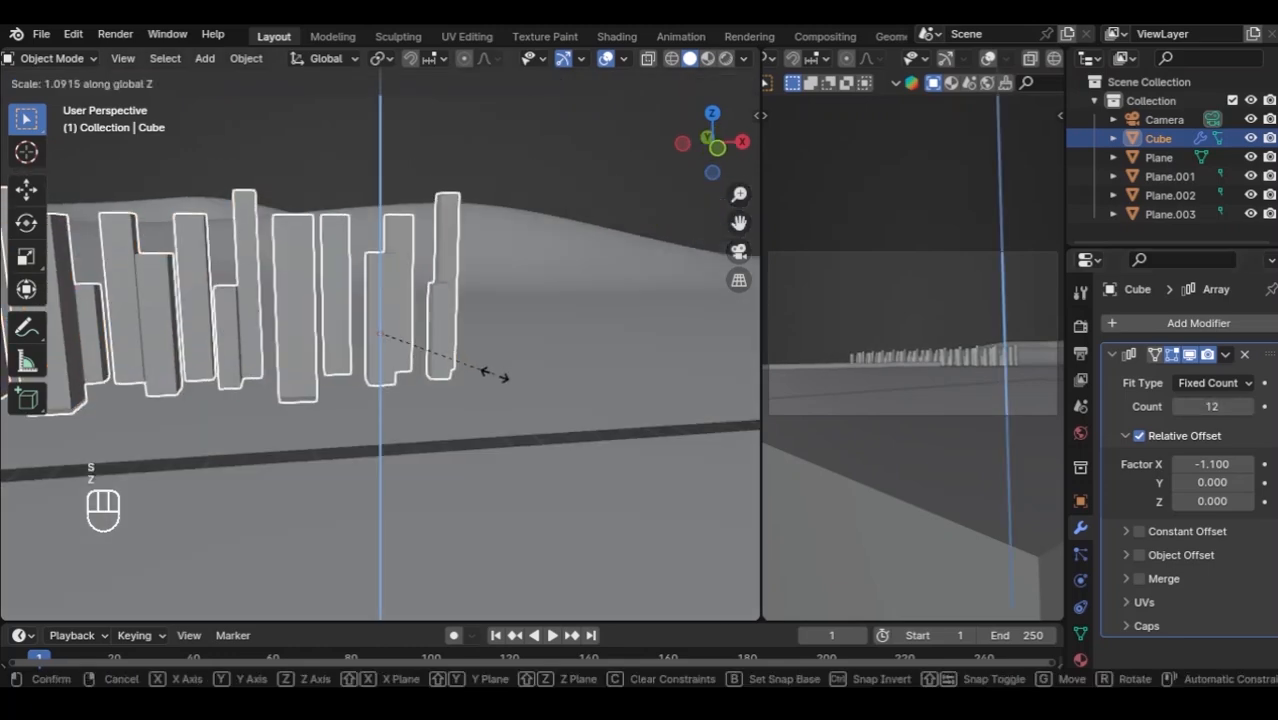
{"action": "left_click", "coordinate": [478, 340]}
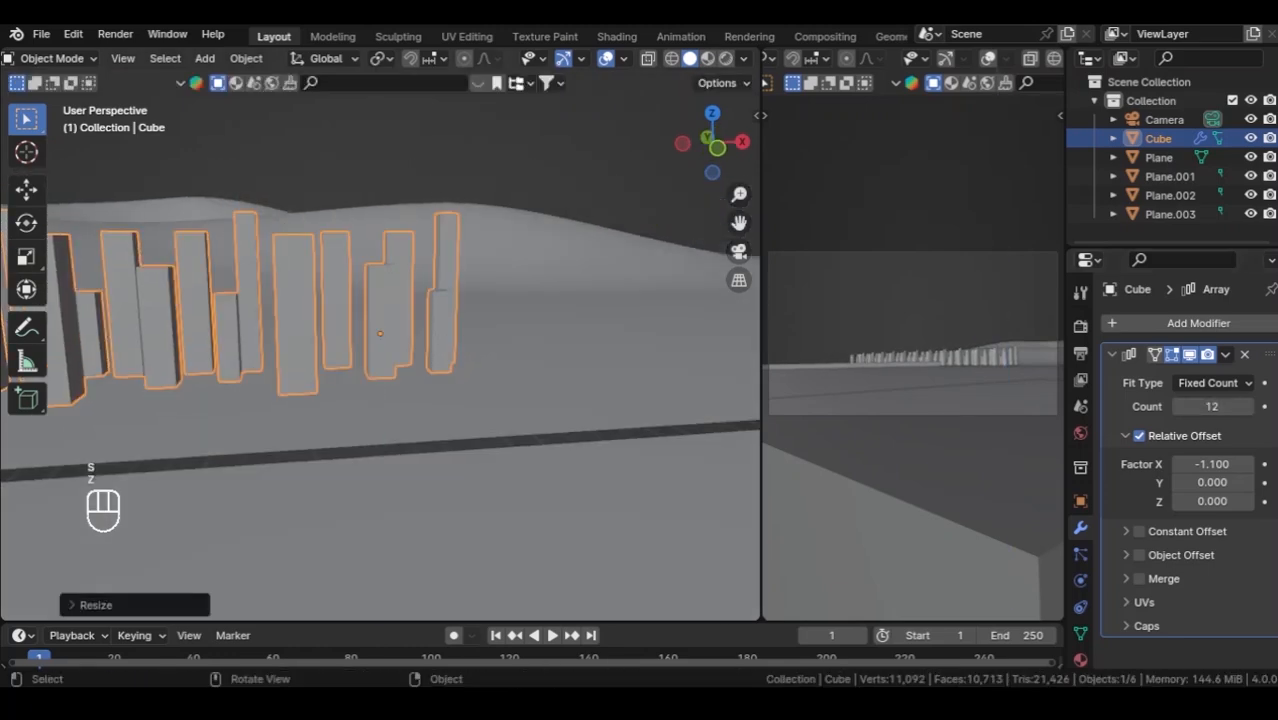
Move the arrayed row of buildings about 25 m along X.
{"action": "key", "text": "g"}
{"action": "key", "text": "x"}
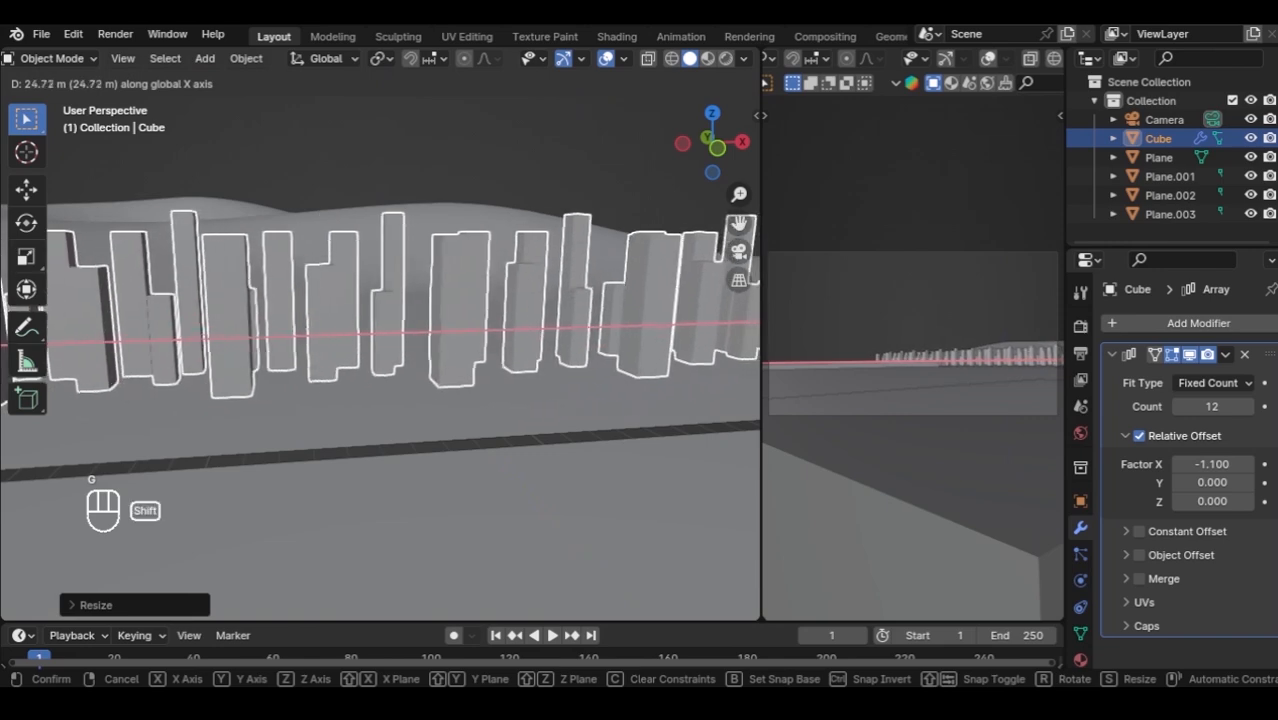
{"action": "left_click", "coordinate": [480, 340]}
Position the building row at the near edge of the distant ground by moving it along Y and adjusting its height along Z.
{"action": "middle_click_drag", "start_coordinate": [480, 340], "coordinate": [370, 330]}
{"action": "key", "text": "g"}
{"action": "key", "text": "y"}
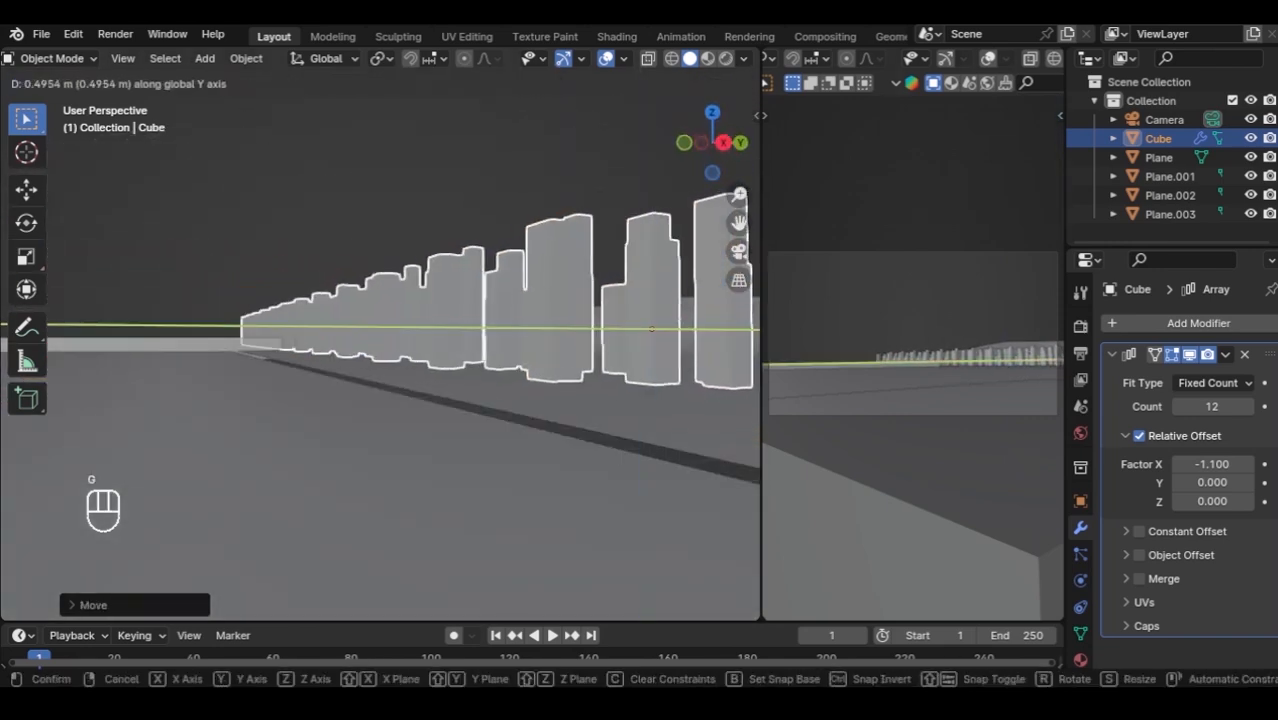
{"action": "key", "text": "z"}
{"action": "left_click", "coordinate": [400, 370]}
{"action": "key", "text": "g"}
{"action": "key", "text": "y"}
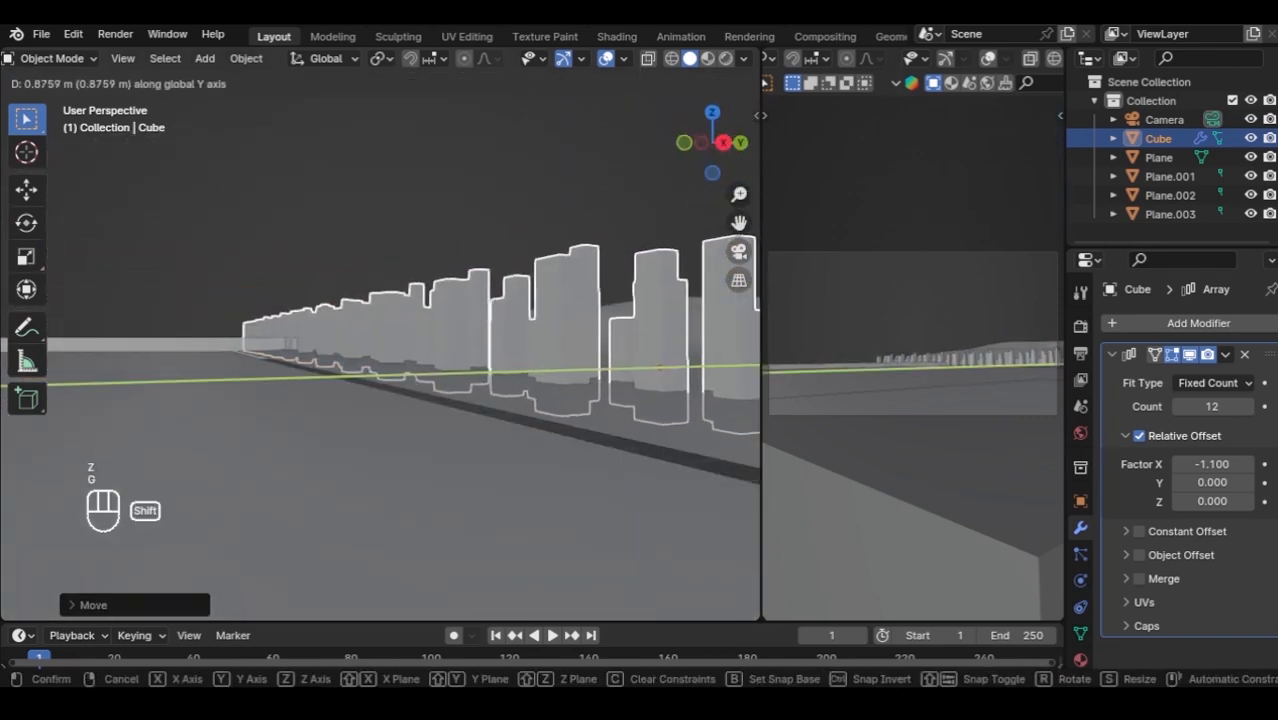
{"action": "left_click", "coordinate": [420, 370]}
Duplicate the building row twice, placing each copy farther back along Y on the distant ground.
{"action": "middle_click_drag", "start_coordinate": [420, 370], "coordinate": [385, 392]}
{"action": "middle_click_drag", "start_coordinate": [385, 392], "coordinate": [385, 465], "text": "ctrl"}
{"action": "key", "text": "shift+d"}
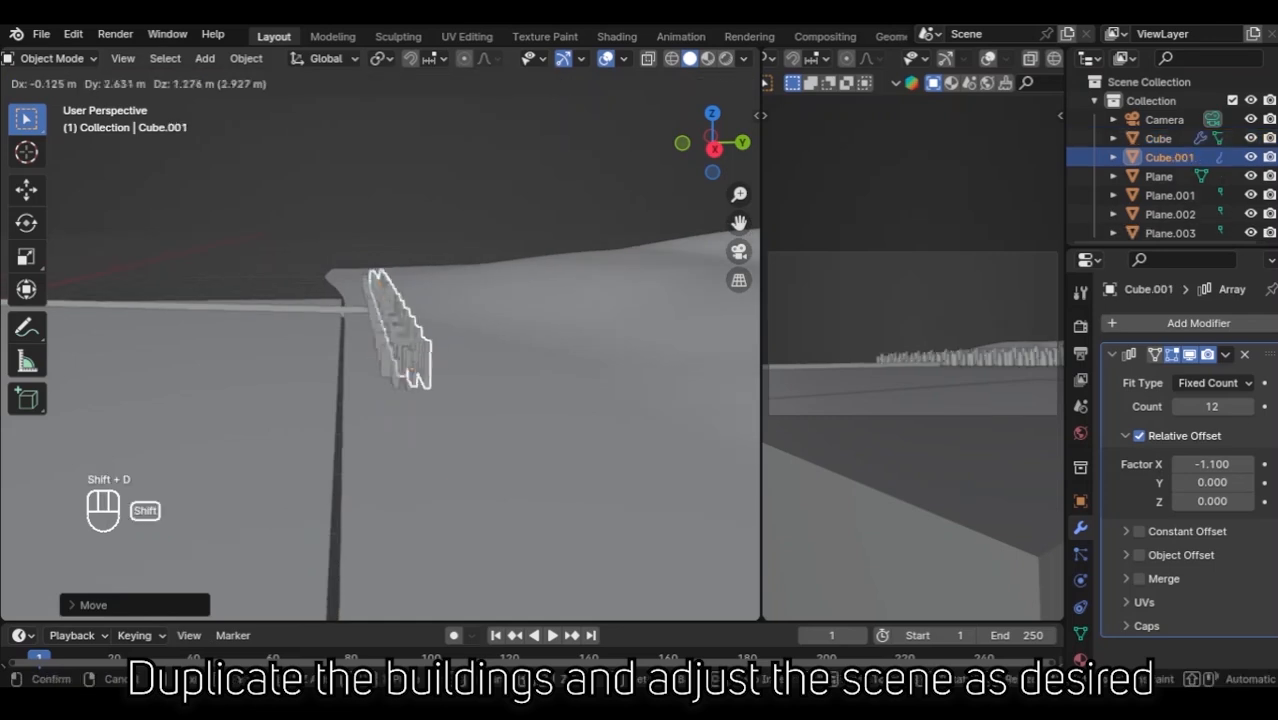
{"action": "key", "text": "y"}
{"action": "left_click", "coordinate": [527, 420]}
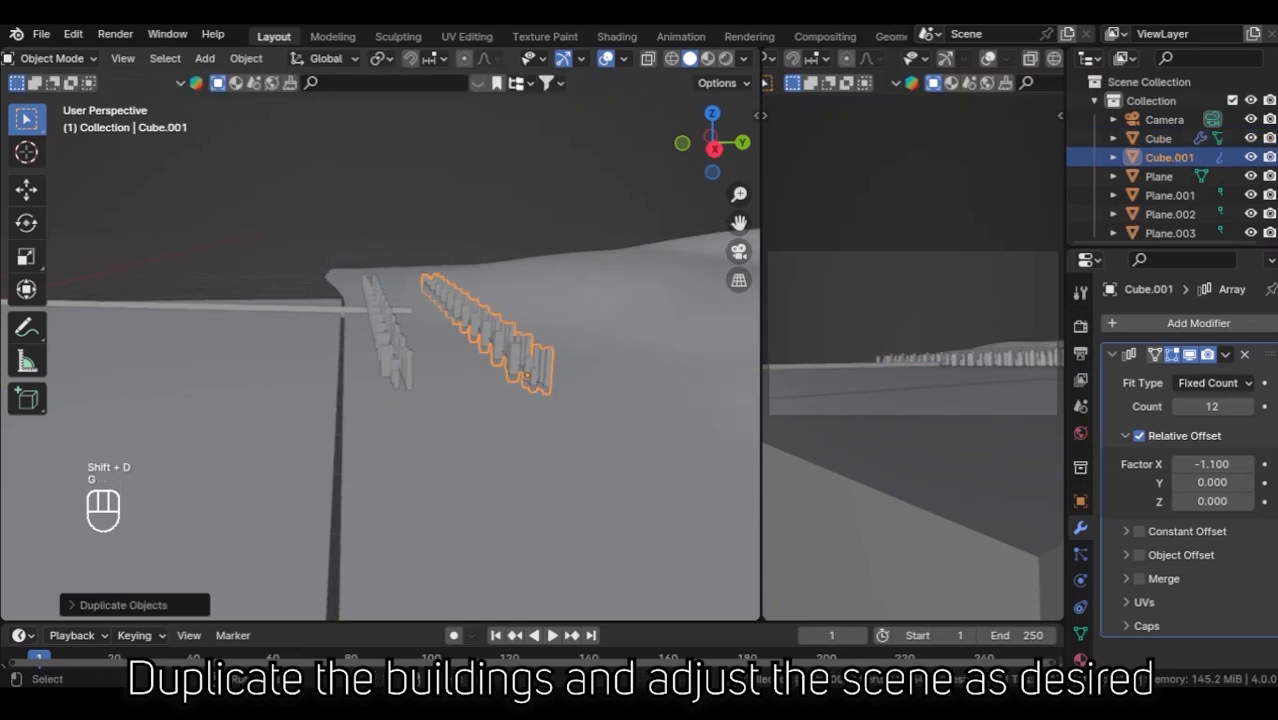
{"action": "key", "text": "shift+d"}
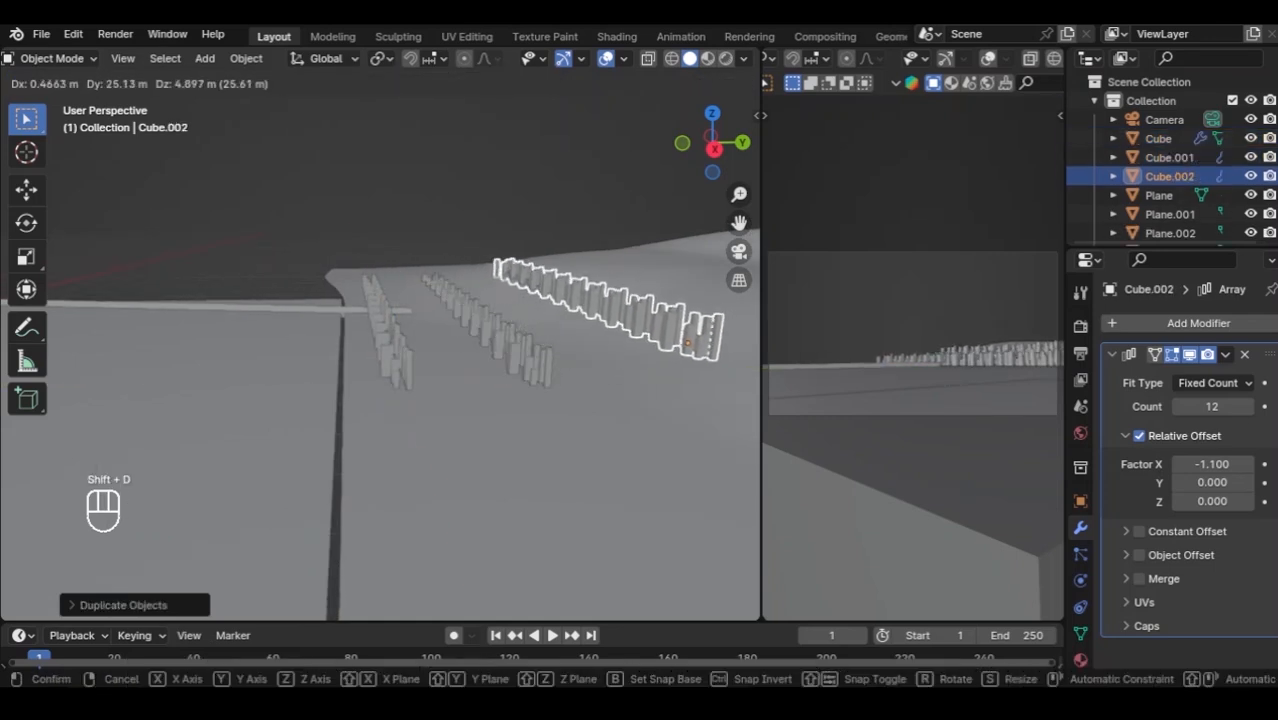
{"action": "left_click", "coordinate": [677, 390]}
Duplicate the rearmost building row and place the copy about 14 m farther back in Y and 5 m higher.
{"action": "key", "text": "shift+d"}
{"action": "key", "text": "y"}
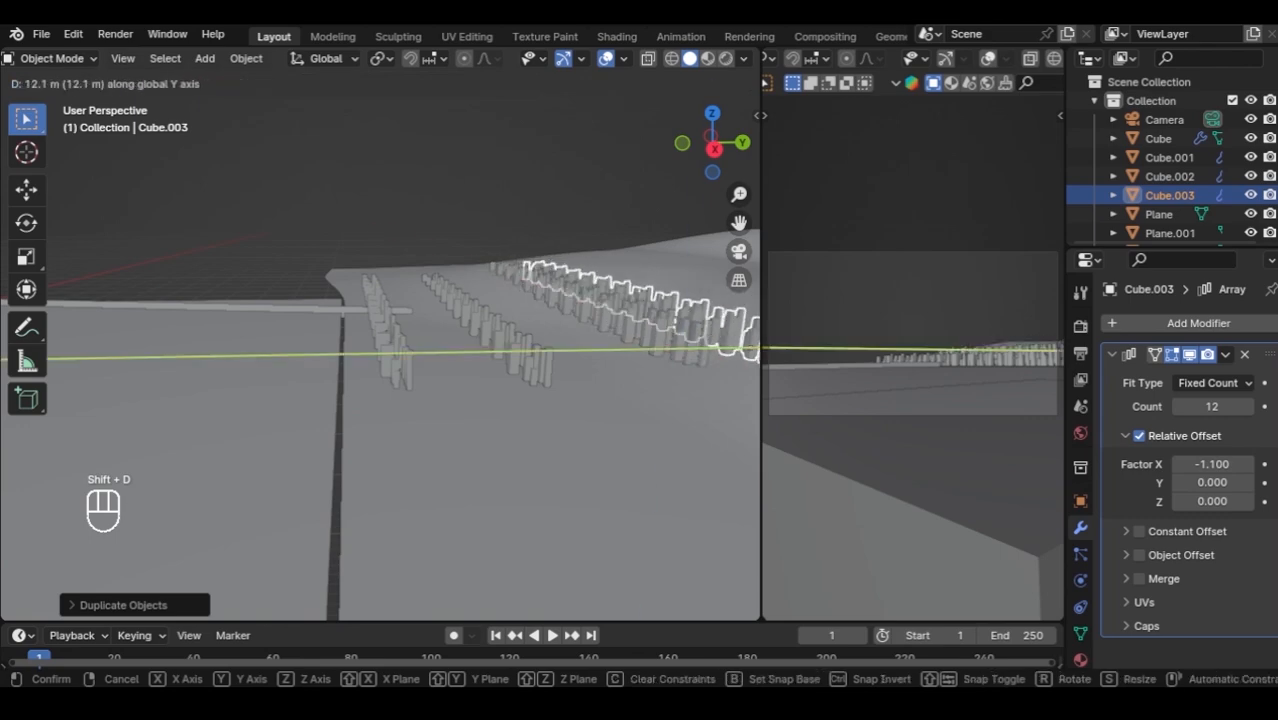
{"action": "right_click", "coordinate": [745, 385]}
{"action": "key", "text": "g"}
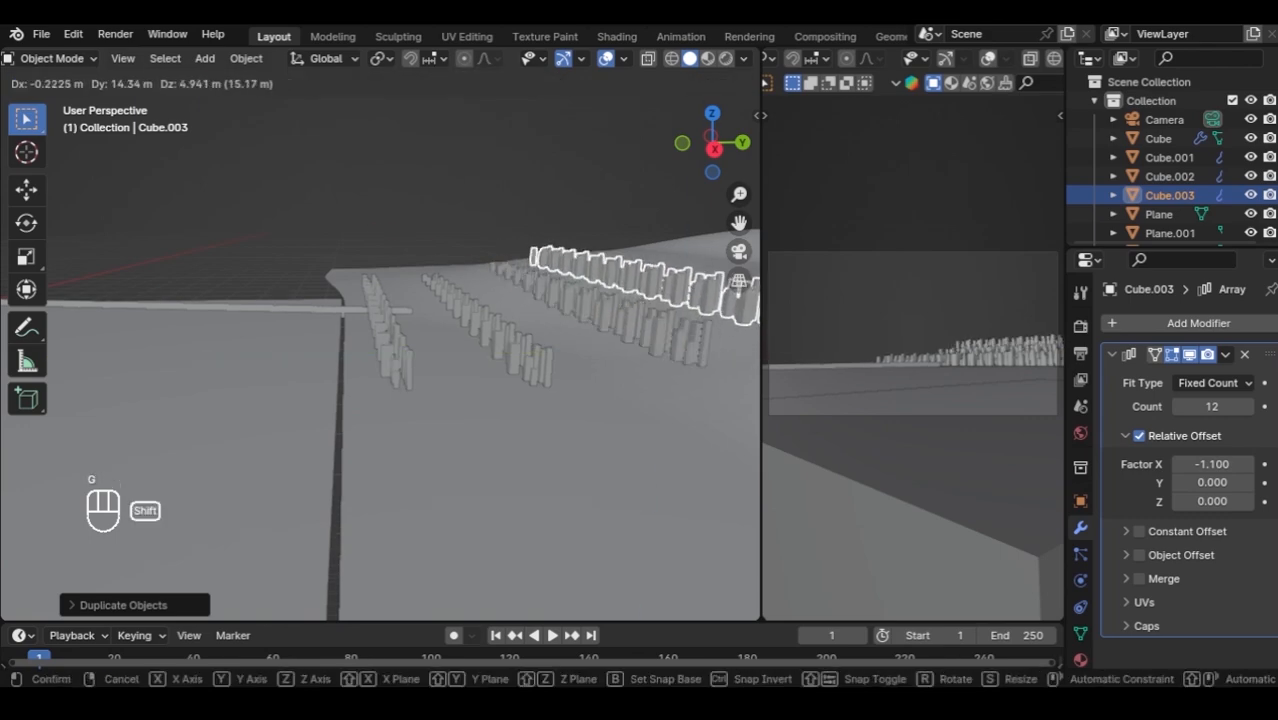
{"action": "left_click", "coordinate": [640, 340]}
In Edit Mode with X-ray and top view, enlarge one tower of the rearmost row to about 1.9 times its size.
{"action": "key", "text": "Tab"}
{"action": "middle_click_drag", "start_coordinate": [640, 340], "coordinate": [352, 494], "text": "shift"}
{"action": "key", "text": "KP_7"}
{"action": "key", "text": "alt+z"}
{"action": "key", "text": "s"}
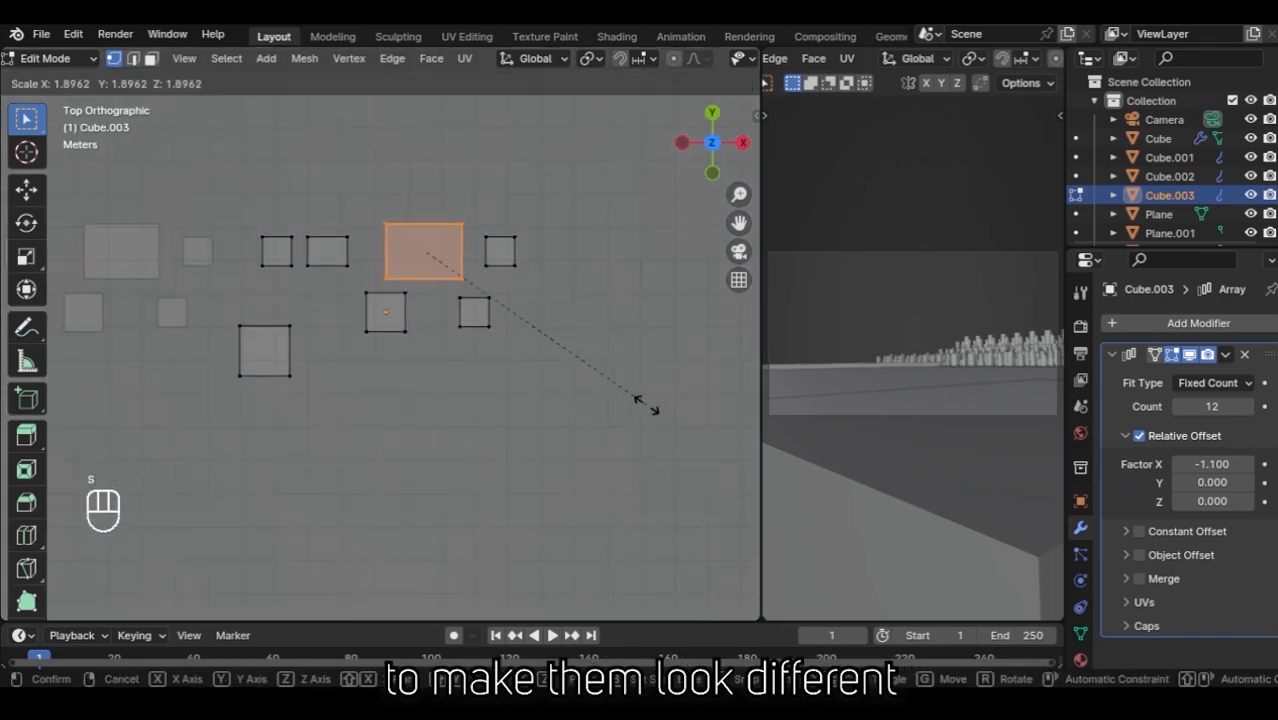
{"action": "left_click", "coordinate": [640, 395]}
Vary the heights of individual towers in the rearmost row by scaling them along Z, then return to Object Mode.
{"action": "left_click_drag", "start_coordinate": [298, 222], "coordinate": [366, 284]}
{"action": "key", "text": "s"}
{"action": "key", "text": "z"}
{"action": "key", "text": "KP_Decimal"}
{"action": "middle_click_drag", "start_coordinate": [366, 400], "coordinate": [400, 430]}
{"action": "key", "text": "s"}
{"action": "key", "text": "z"}
{"action": "left_click_drag", "start_coordinate": [308, 380], "coordinate": [390, 466]}
{"action": "key", "text": "s"}
{"action": "key", "text": "z"}
{"action": "left_click", "coordinate": [375, 418]}
{"action": "key", "text": "Tab"}
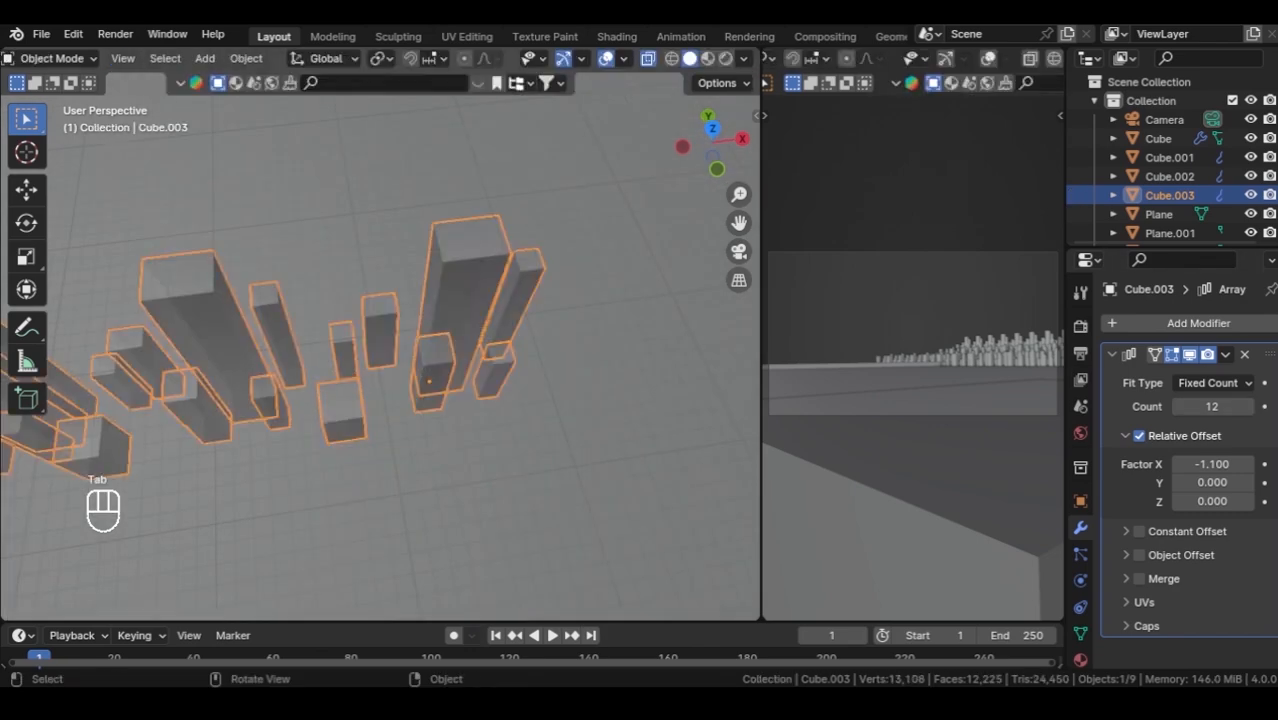
Set the rearmost row's Array count to 10 and relative offset X factor to -1.3, then save the file.
{"action": "left_click", "coordinate": [1178, 464]}
{"action": "left_click", "coordinate": [1178, 464]}
{"action": "left_click", "coordinate": [1178, 464]}
{"action": "left_click", "coordinate": [1248, 464]}
{"action": "scroll", "coordinate": [380, 347], "scroll_direction": "down", "scroll_amount": 8}
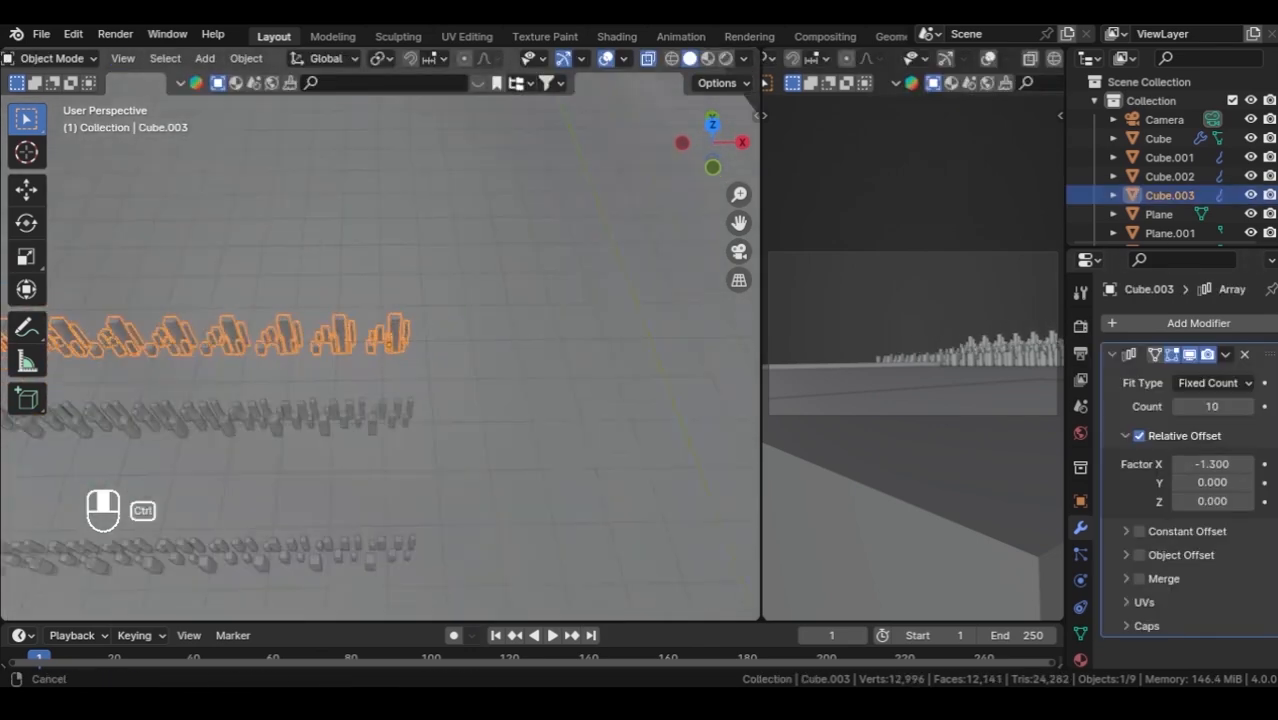
{"action": "key", "text": "ctrl+s"}
{"action": "middle_click_drag", "start_coordinate": [400, 360], "coordinate": [430, 250]}
{"action": "key", "text": "ctrl+z"}
{"action": "key", "text": "ctrl+z"}
{"action": "key", "text": "ctrl+s"}
Duplicate the rearmost row along Y, place the copy farther up the hill and remove its Array modifier.
{"action": "key", "text": "shift+d"}
{"action": "key", "text": "y"}
{"action": "left_click", "coordinate": [400, 300]}
{"action": "key", "text": "g"}
{"action": "key", "text": "g"}
{"action": "left_click", "coordinate": [500, 290]}
{"action": "left_click", "coordinate": [1245, 355]}
Delete all but one tower from the new copy in Edit Mode and reposition the remaining tower from the top view.
{"action": "key", "text": "Tab"}
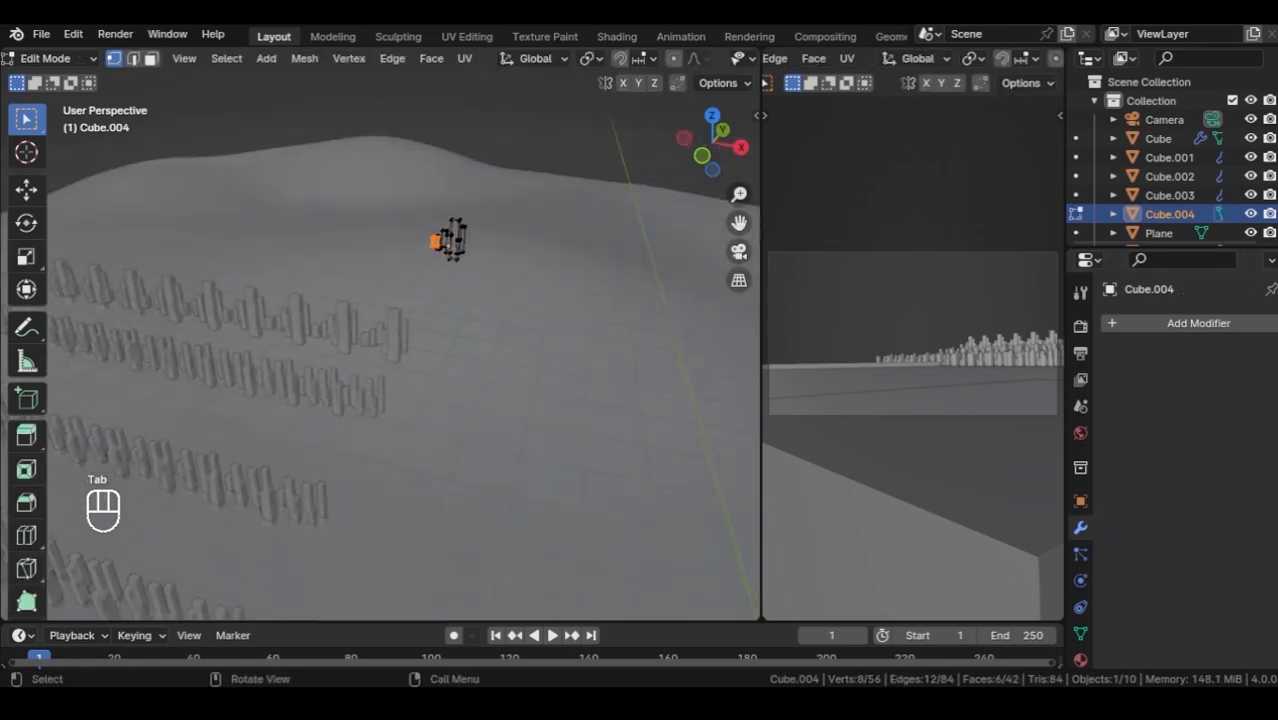
{"action": "key", "text": "KP_7"}
{"action": "key", "text": "a"}
{"action": "key", "text": "KP_7"}
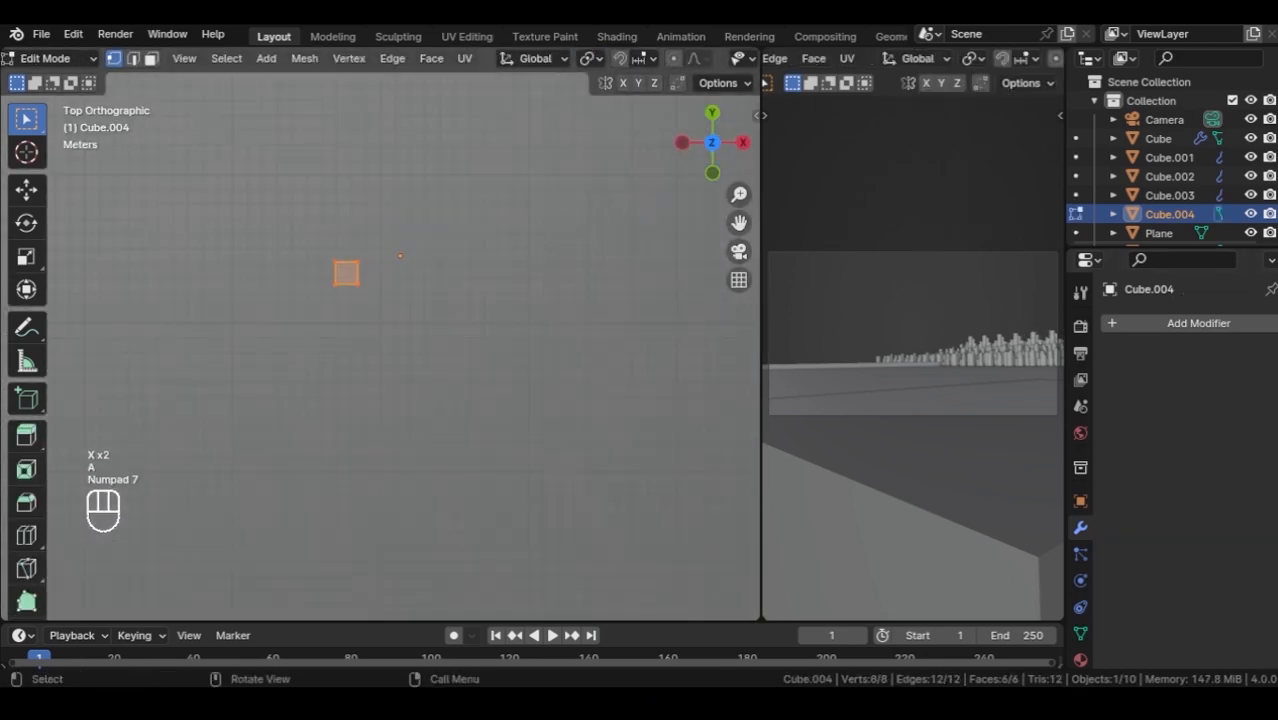
{"action": "key", "text": "g"}
{"action": "left_click", "coordinate": [350, 328]}
Stretch the remaining tower along Z into a tall, slender tower.
{"action": "key", "text": "s"}
{"action": "key", "text": "z"}
{"action": "left_click", "coordinate": [357, 332]}
{"action": "key", "text": "s"}
{"action": "key", "text": "z"}
Move the tall tower onto the hillside behind the building rows, shifting it along X.
{"action": "middle_click_drag", "start_coordinate": [400, 400], "coordinate": [450, 310]}
{"action": "key", "text": "g"}
{"action": "left_click", "coordinate": [720, 340]}
{"action": "scroll", "coordinate": [720, 340], "scroll_direction": "down", "scroll_amount": 5}
{"action": "key", "text": "g"}
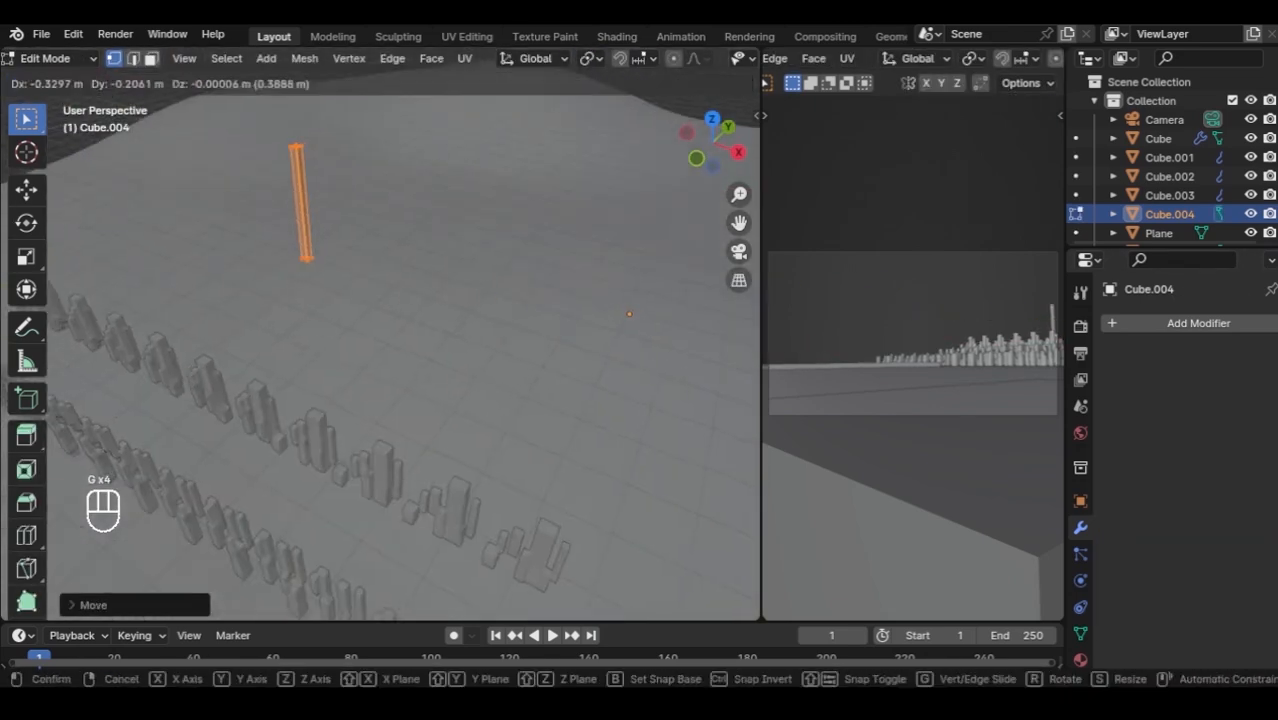
{"action": "left_click", "coordinate": [230, 190]}
{"action": "key", "text": "g"}
{"action": "key", "text": "y"}
{"action": "key", "text": "x"}
{"action": "left_click", "coordinate": [165, 190]}
Duplicate the tall tower about 49 m along X, add another copy offset along Y, and return to Object Mode.
{"action": "key", "text": "shift+d"}
{"action": "key", "text": "x"}
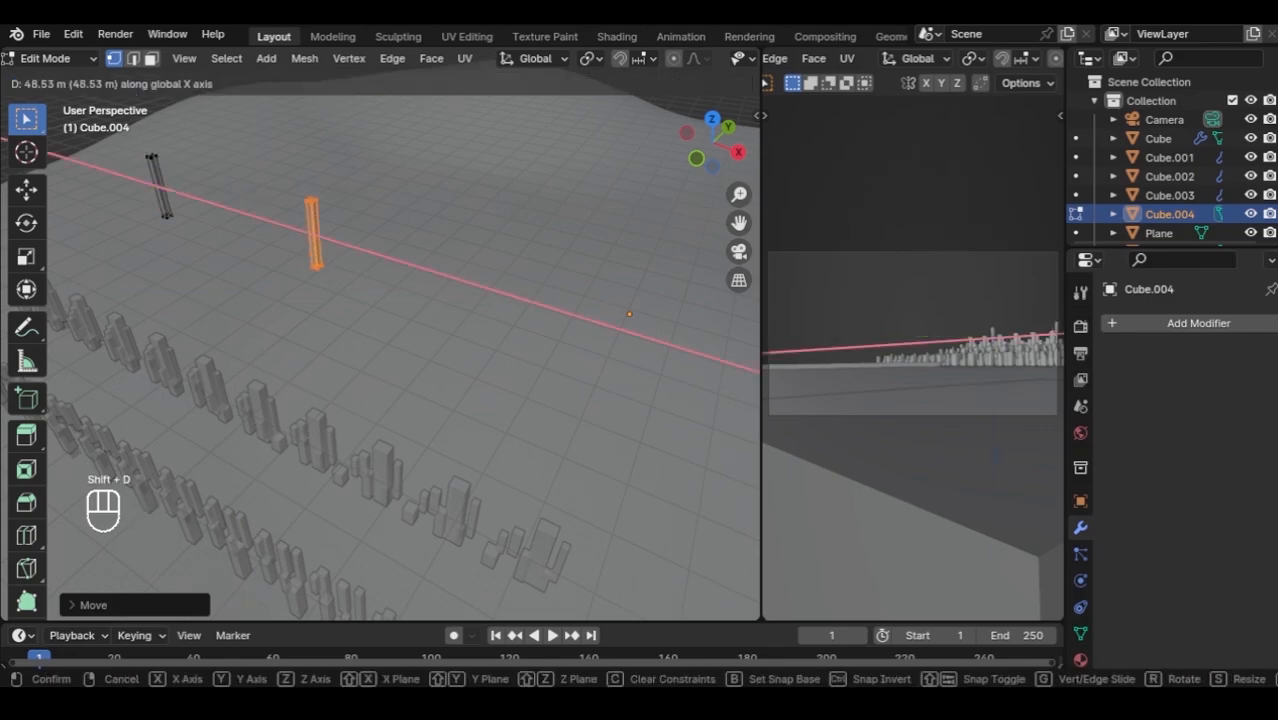
{"action": "left_click", "coordinate": [291, 228]}
{"action": "key", "text": "shift+d"}
{"action": "key", "text": "shift+x"}
{"action": "right_click", "coordinate": [232, 198]}
{"action": "key", "text": "g"}
{"action": "key", "text": "y"}
{"action": "key", "text": "Tab"}
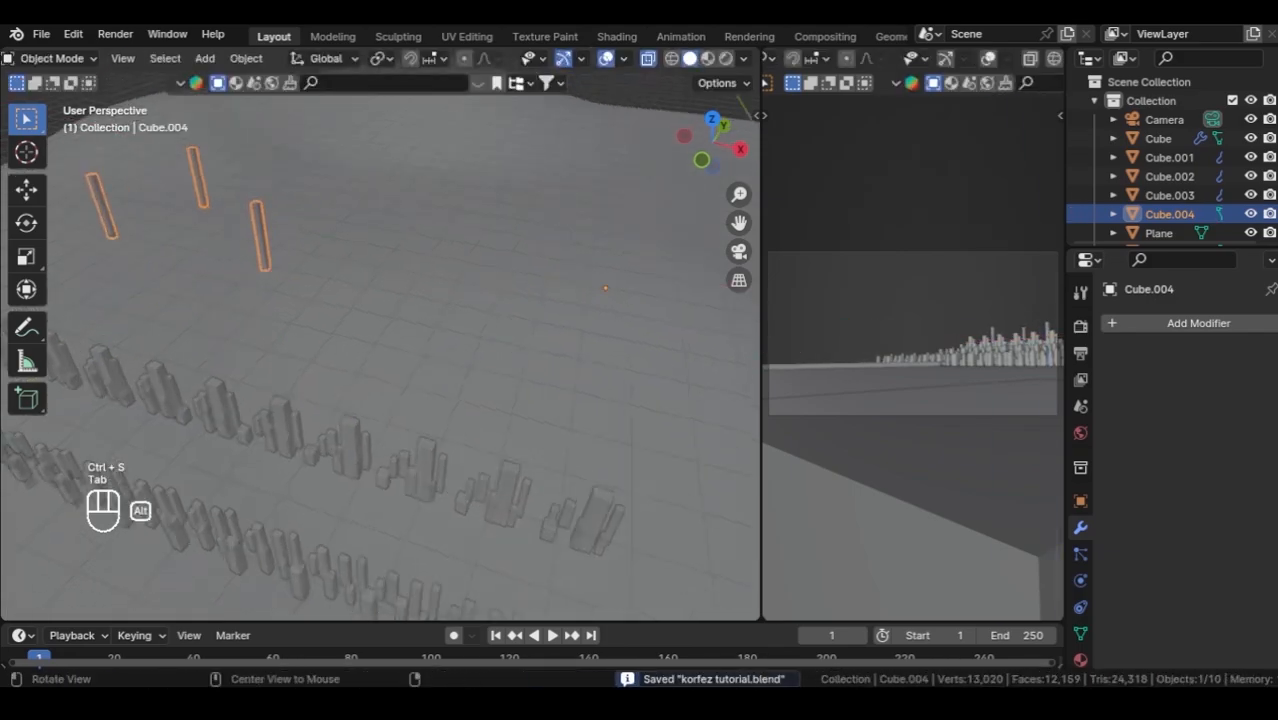
Raise the hilly ground about 4 m along Z near the towers with proportional editing at about 88 m, then save the file.
{"action": "key", "text": "Tab"}
{"action": "key", "text": "o"}
{"action": "scroll", "coordinate": [380, 340], "scroll_direction": "up", "scroll_amount": 3}
{"action": "key", "text": "g"}
{"action": "key", "text": "z"}
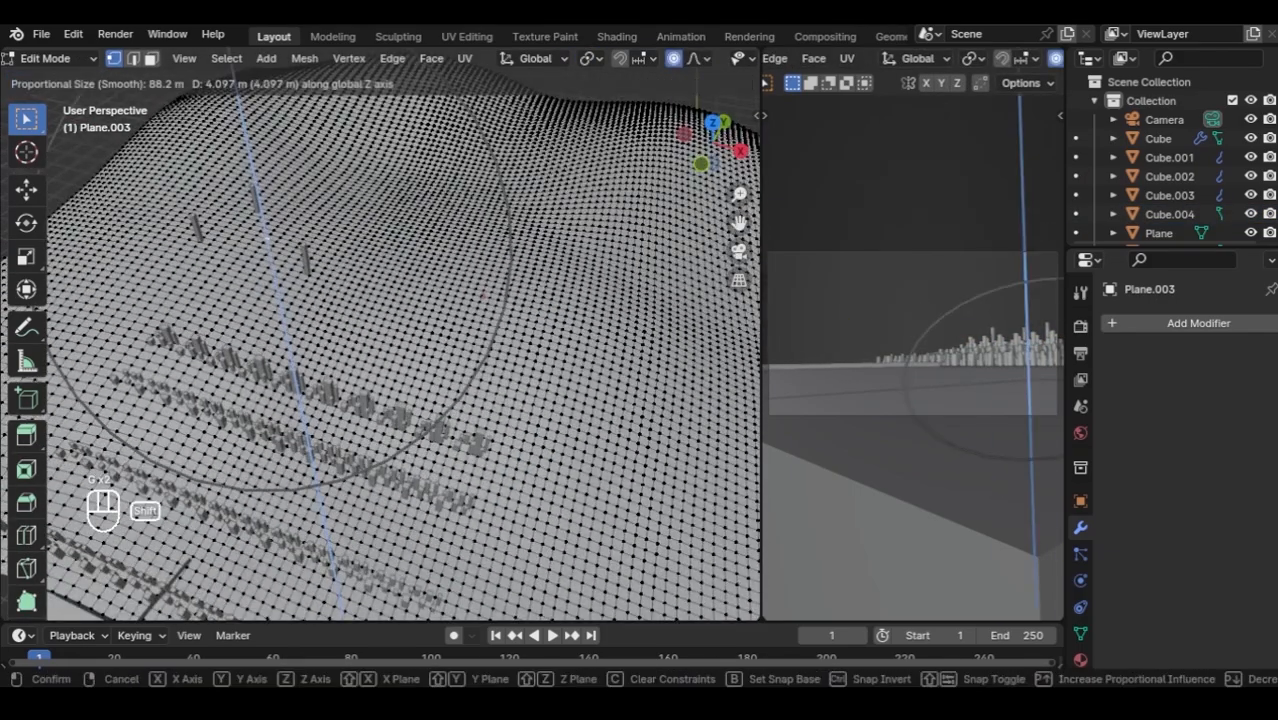
{"action": "key", "text": "Return"}
{"action": "key", "text": "Tab"}
{"action": "key", "text": "ctrl+s"}
Select all the building objects and move them into a new collection named "buildings".
{"action": "left_click", "coordinate": [330, 385], "text": "shift"}
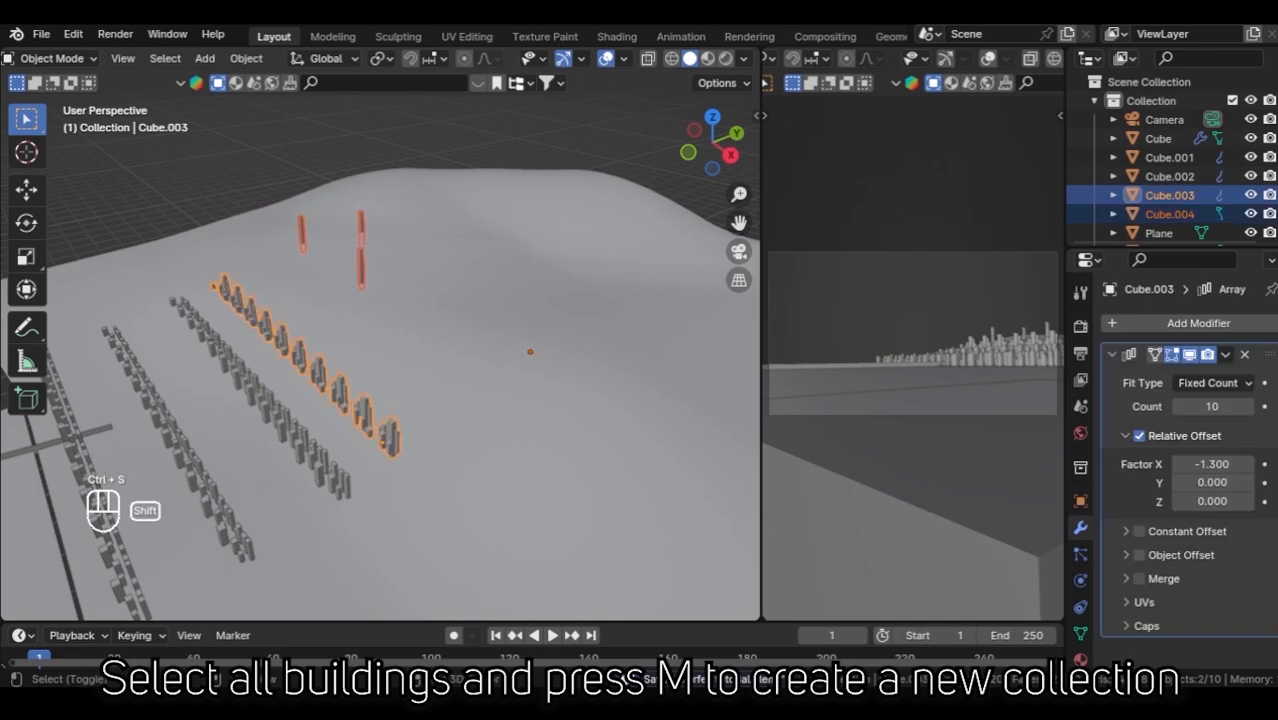
{"action": "left_click", "coordinate": [280, 420], "text": "shift"}
{"action": "middle_click_drag", "start_coordinate": [380, 400], "coordinate": [460, 380]}
{"action": "left_click", "coordinate": [400, 390], "text": "shift"}
{"action": "left_click", "coordinate": [330, 420], "text": "shift"}
{"action": "key", "text": "m"}
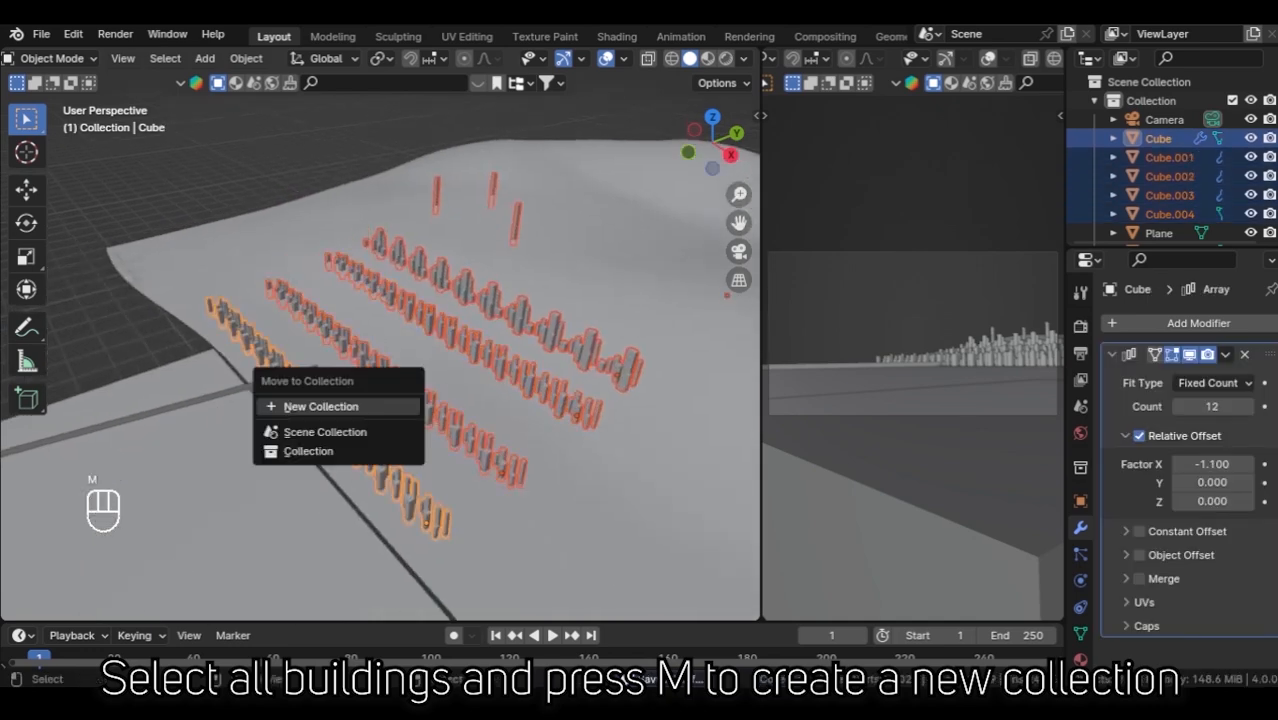
{"action": "left_click", "coordinate": [325, 405]}
{"action": "type", "text": "buildings"}
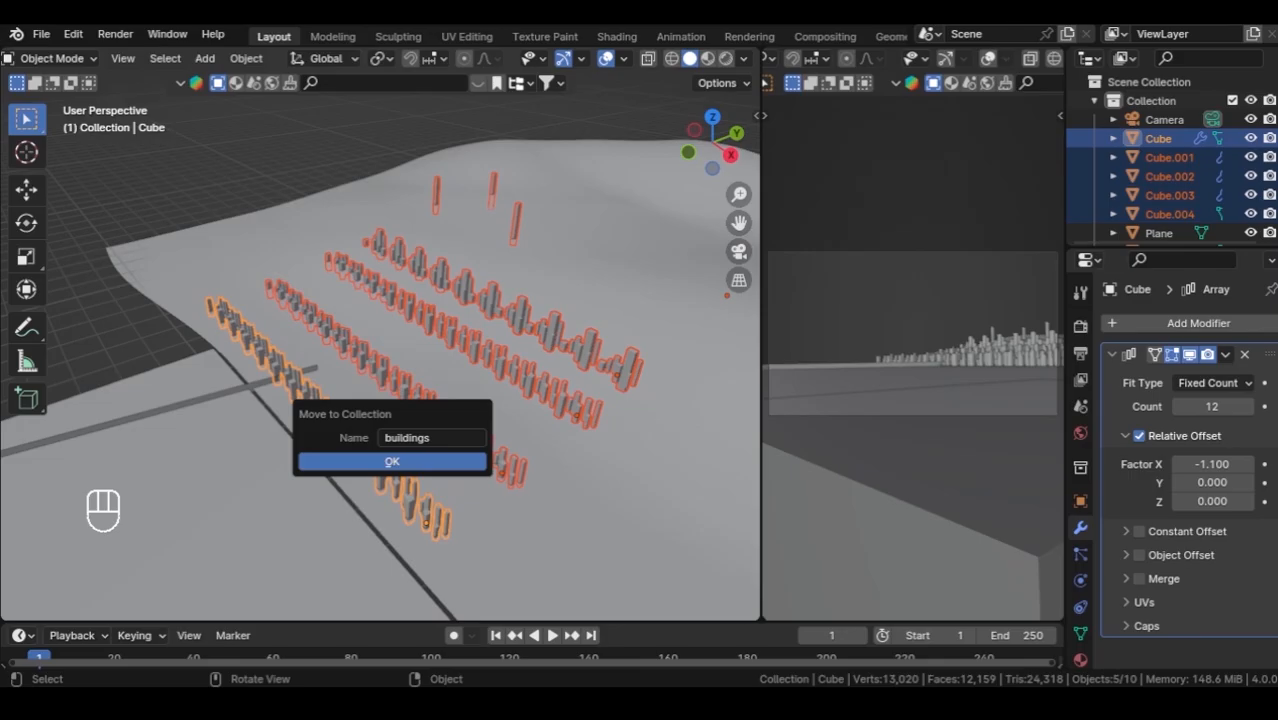
{"action": "key", "text": "Return"}
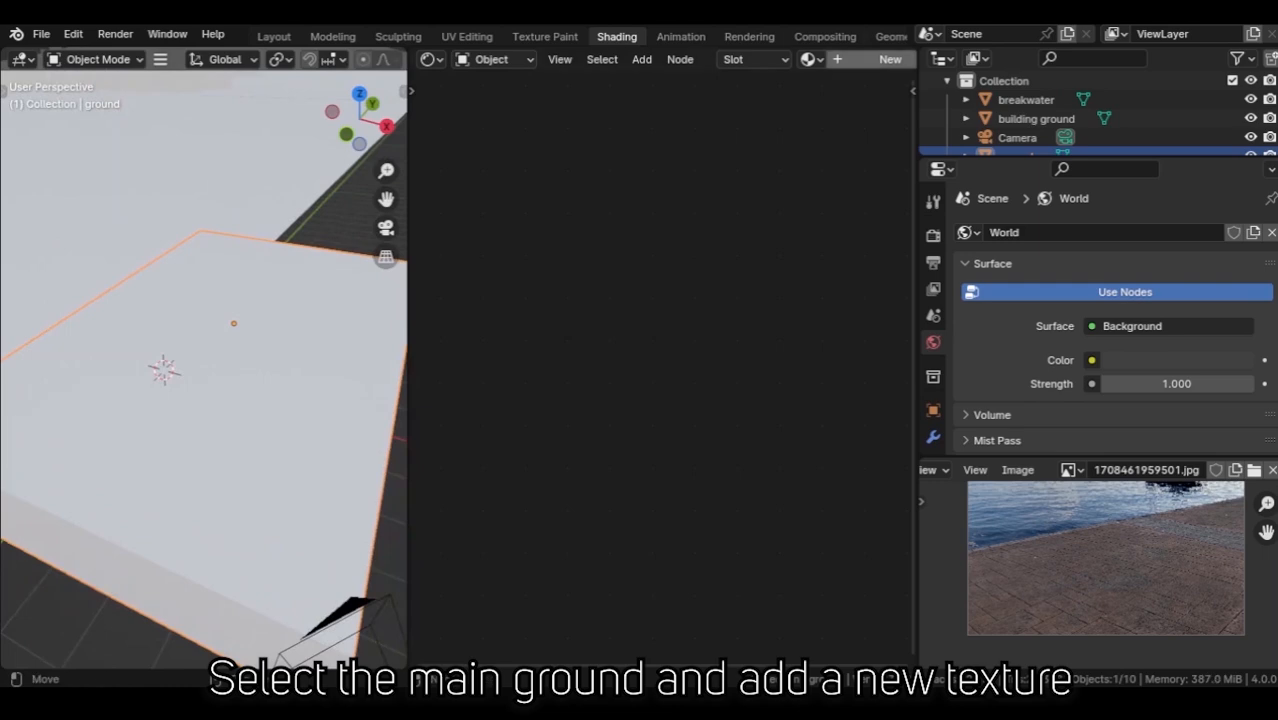
Create a new material on the main ground object and name it "ground".
{"action": "left_click", "coordinate": [890, 59]}
{"action": "scroll", "coordinate": [675, 59], "scroll_direction": "down", "scroll_amount": 5}
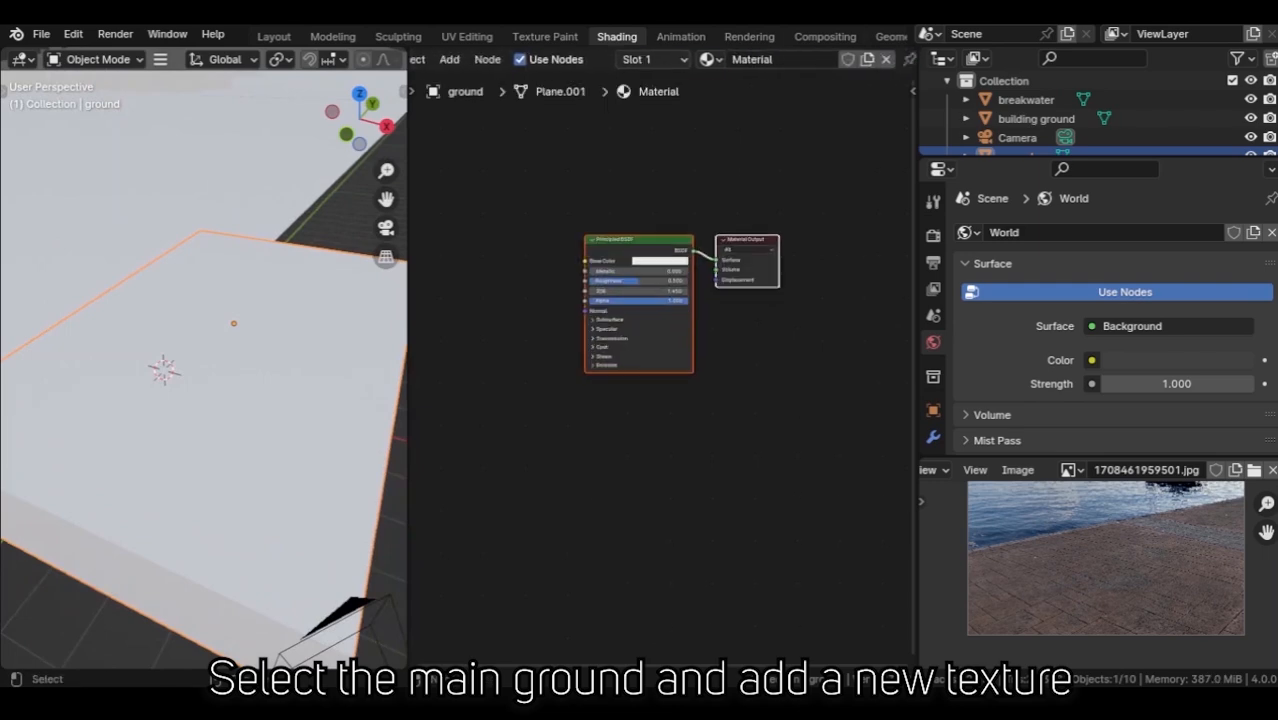
{"action": "double_click", "coordinate": [675, 59]}
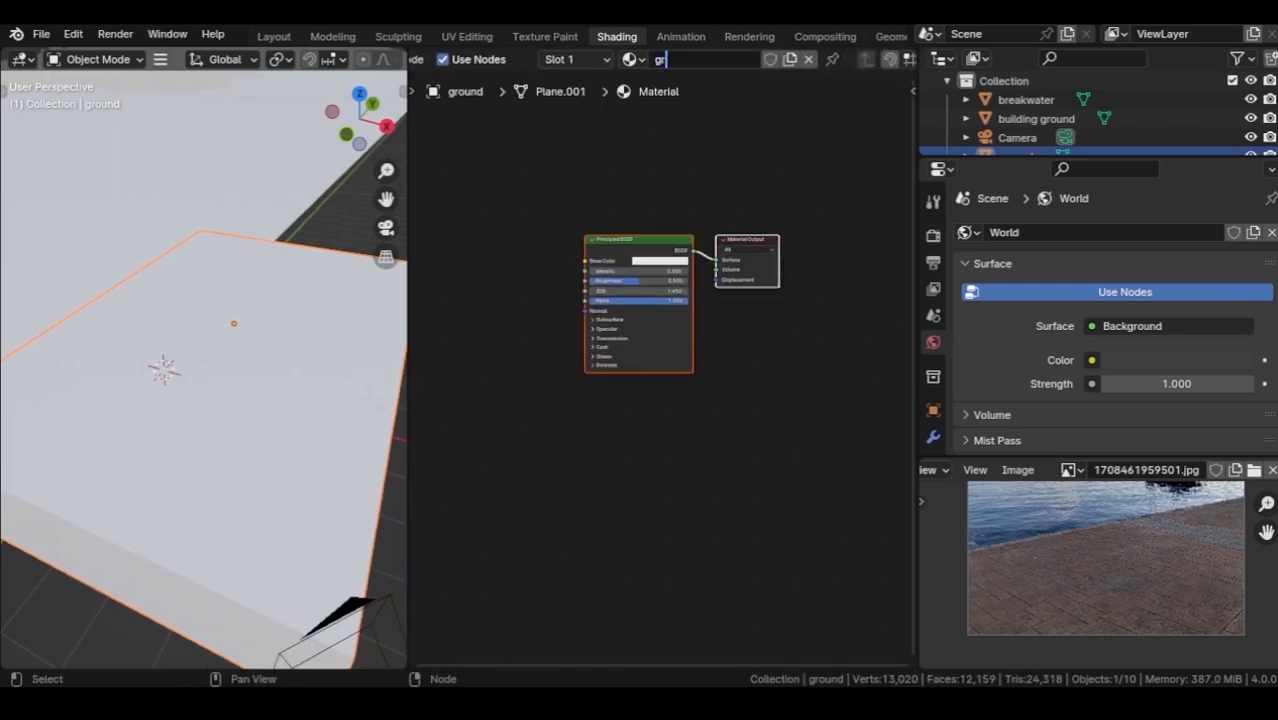
{"action": "type", "text": "ground"}
{"action": "key", "text": "Return"}
Add a Musgrave Texture node to the ground material, placed before the Principled BSDF.
{"action": "scroll", "coordinate": [680, 317], "scroll_direction": "up", "scroll_amount": 1, "text": "shift"}
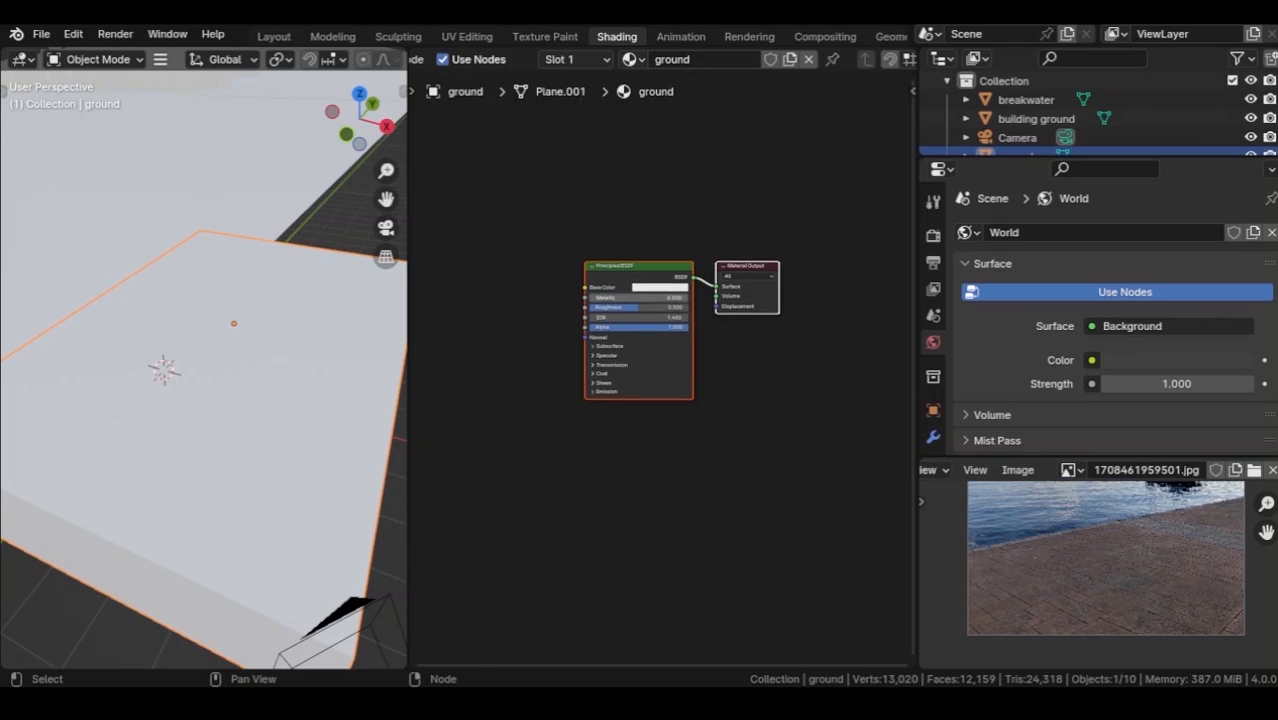
{"action": "scroll", "coordinate": [700, 330], "scroll_direction": "up", "scroll_amount": 4, "text": "ctrl"}
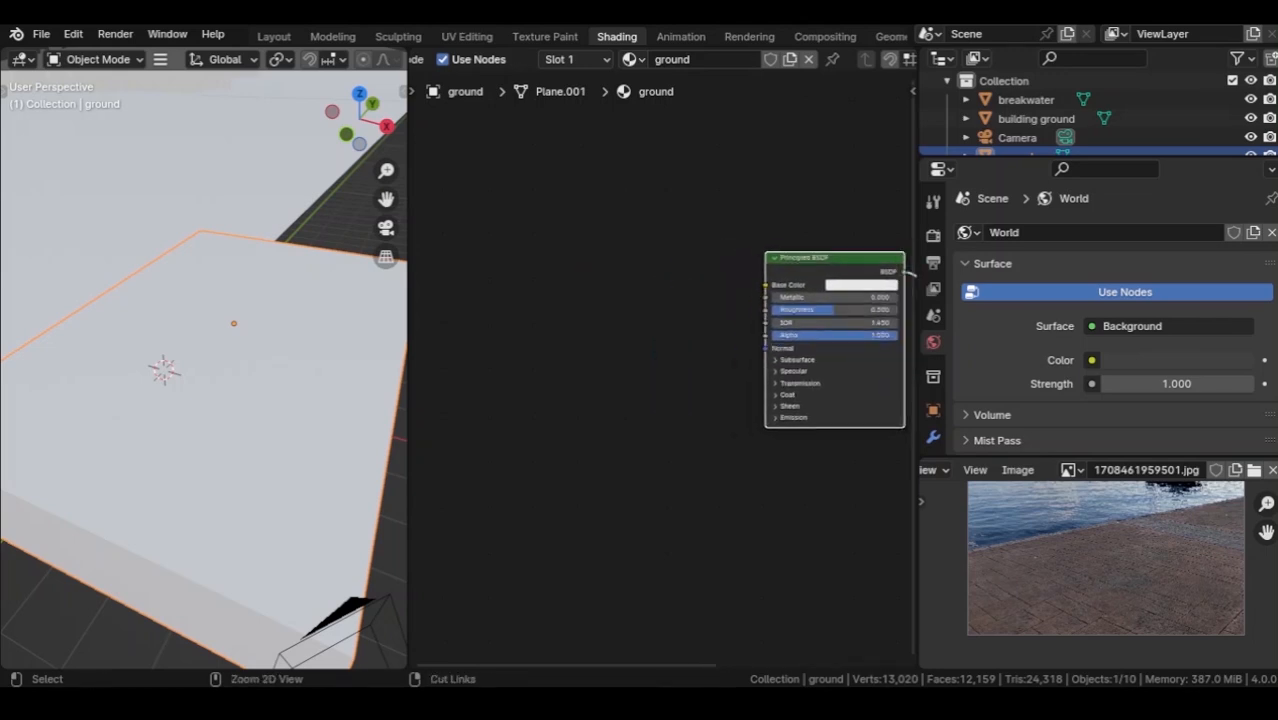
{"action": "key", "text": "shift+a"}
{"action": "left_click", "coordinate": [560, 293]}
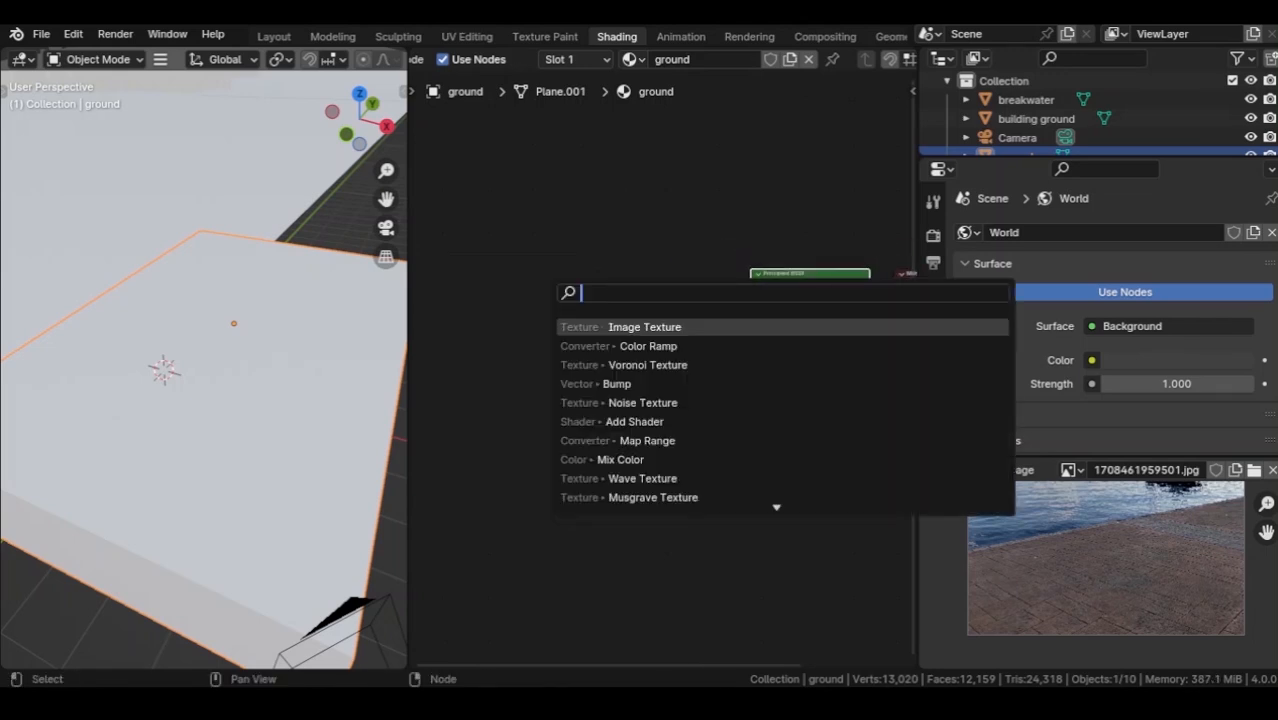
{"action": "type", "text": "mus"}
{"action": "key", "text": "Return"}
{"action": "key", "text": "Return"}
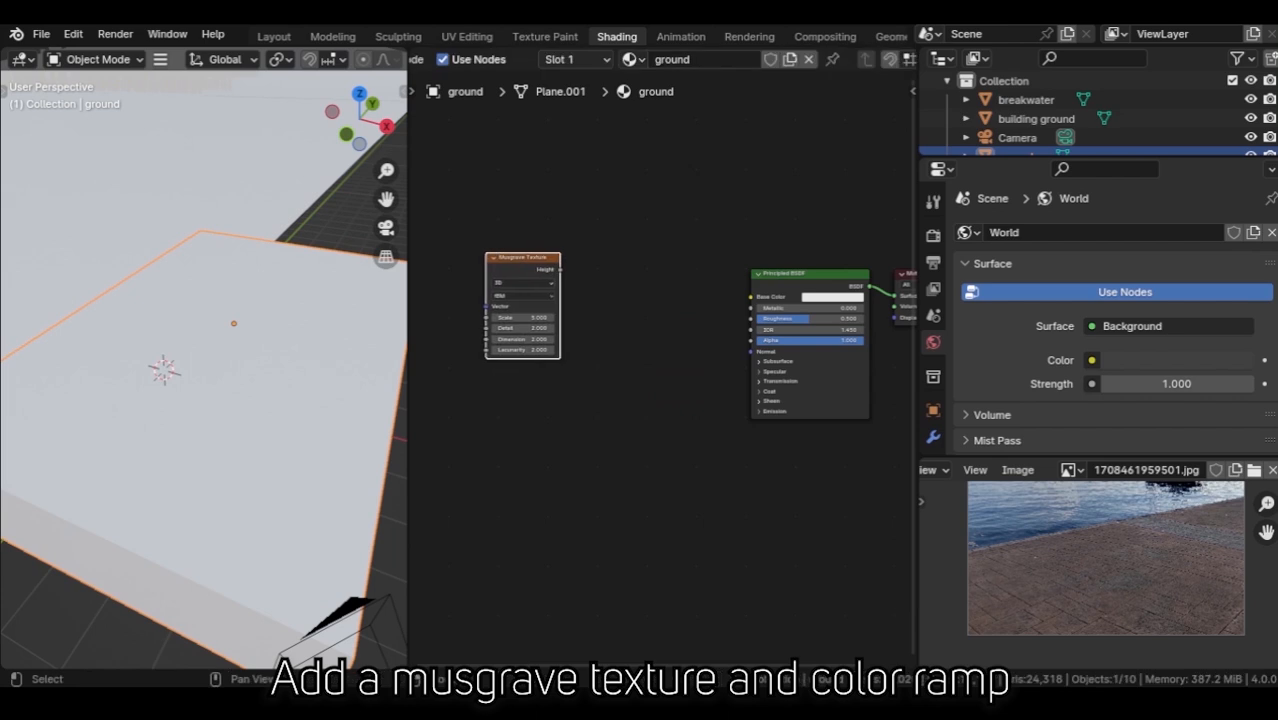
Add a Color Ramp, feed the Musgrave Height into its Fac, and link its Color to the Principled BSDF Base Color.
{"action": "key", "text": "shift+a"}
{"action": "type", "text": "co"}
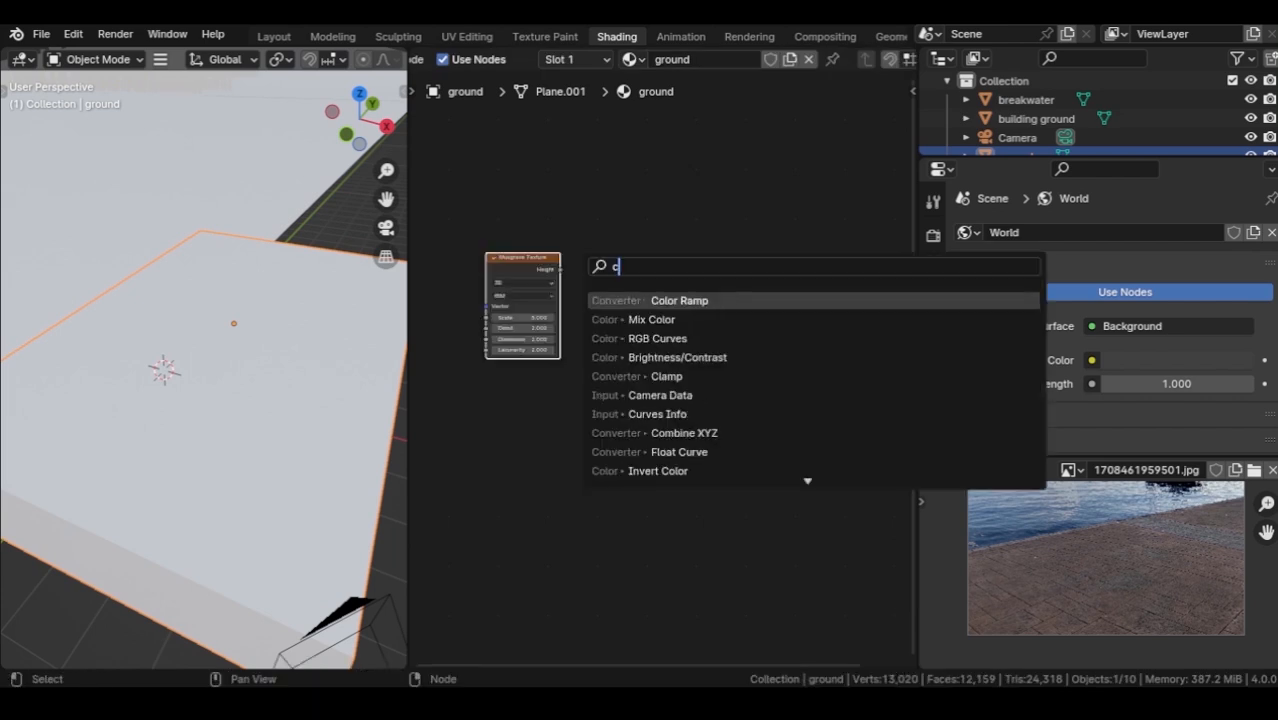
{"action": "key", "text": "Return"}
{"action": "key", "text": "Return"}
{"action": "left_click_drag", "start_coordinate": [520, 258], "coordinate": [585, 352]}
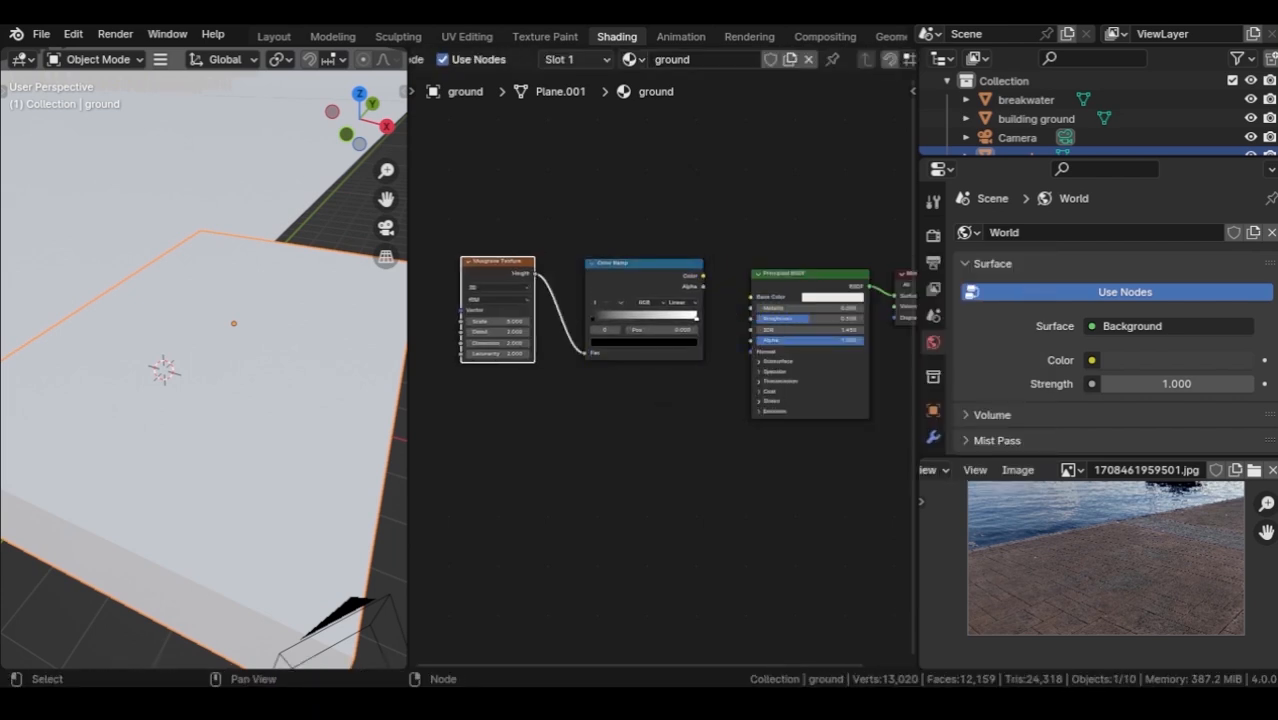
{"action": "left_click_drag", "start_coordinate": [703, 275], "coordinate": [752, 297]}
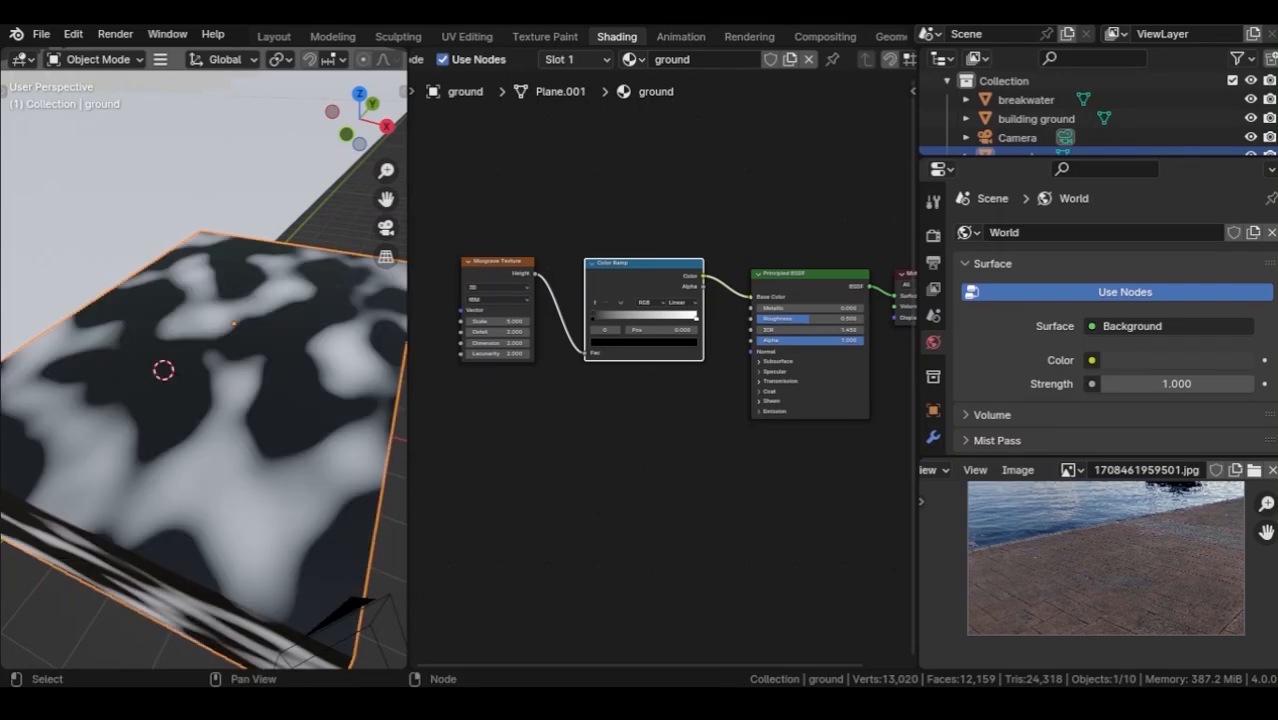
Space out the Musgrave Texture and Color Ramp nodes and raise the Musgrave scale to about 24.
{"action": "left_click", "coordinate": [497, 260], "text": "shift"}
{"action": "left_click_drag", "start_coordinate": [497, 280], "coordinate": [425, 280]}
{"action": "middle_click_drag", "start_coordinate": [600, 480], "coordinate": [700, 480]}
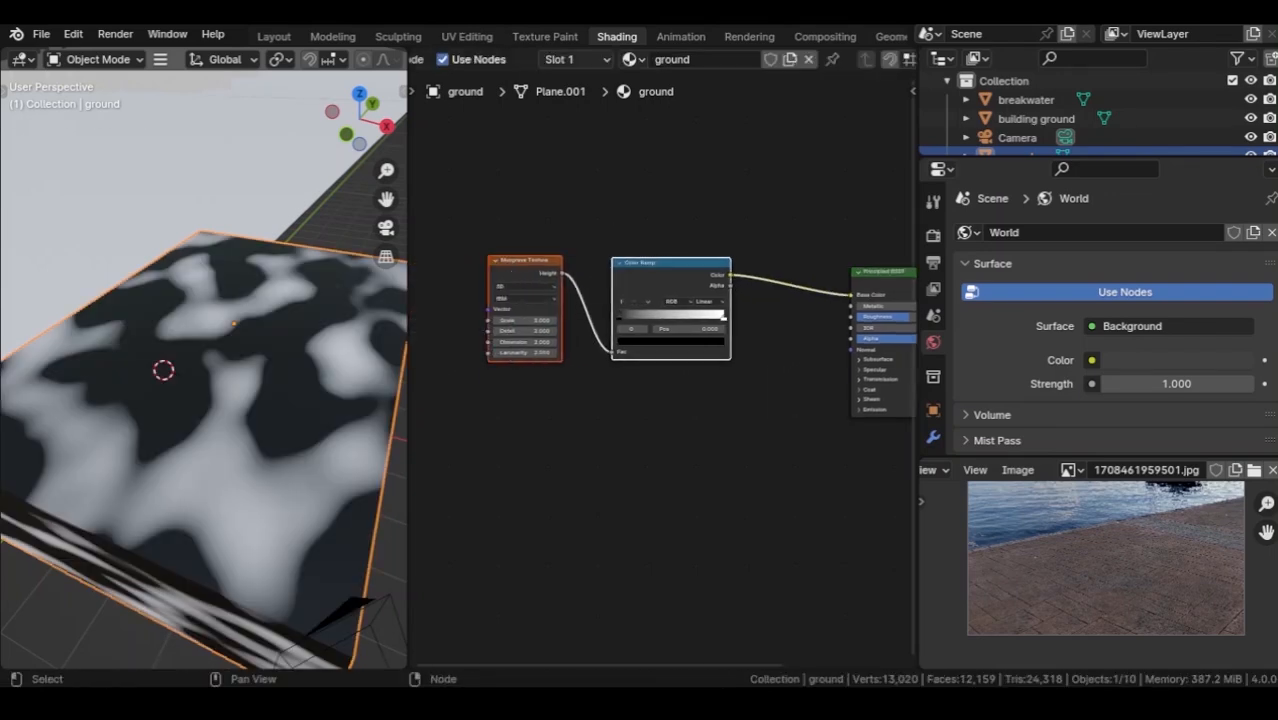
{"action": "left_click_drag", "start_coordinate": [525, 320], "coordinate": [615, 320]}
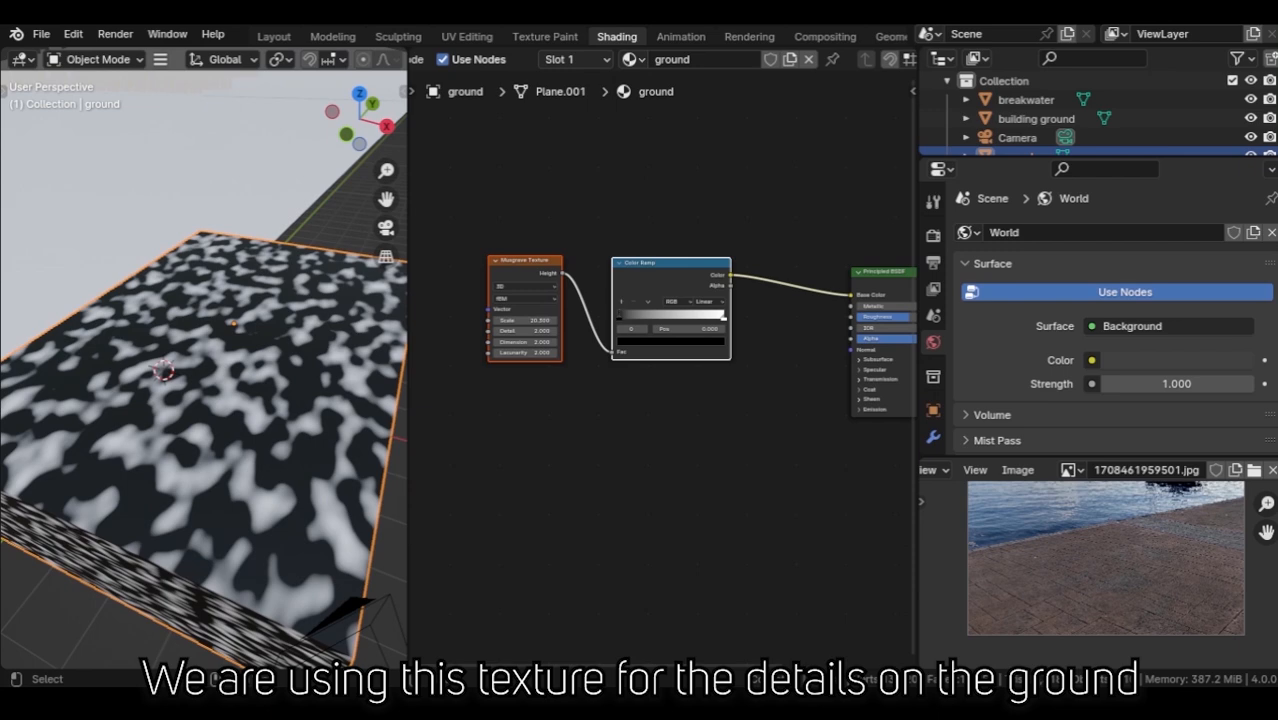
{"action": "mouse_move", "coordinate": [615, 320]}
{"action": "left_mouse_down"}
{"action": "mouse_move", "coordinate": [600, 320]}
{"action": "mouse_move", "coordinate": [621, 320]}
{"action": "left_mouse_up"}
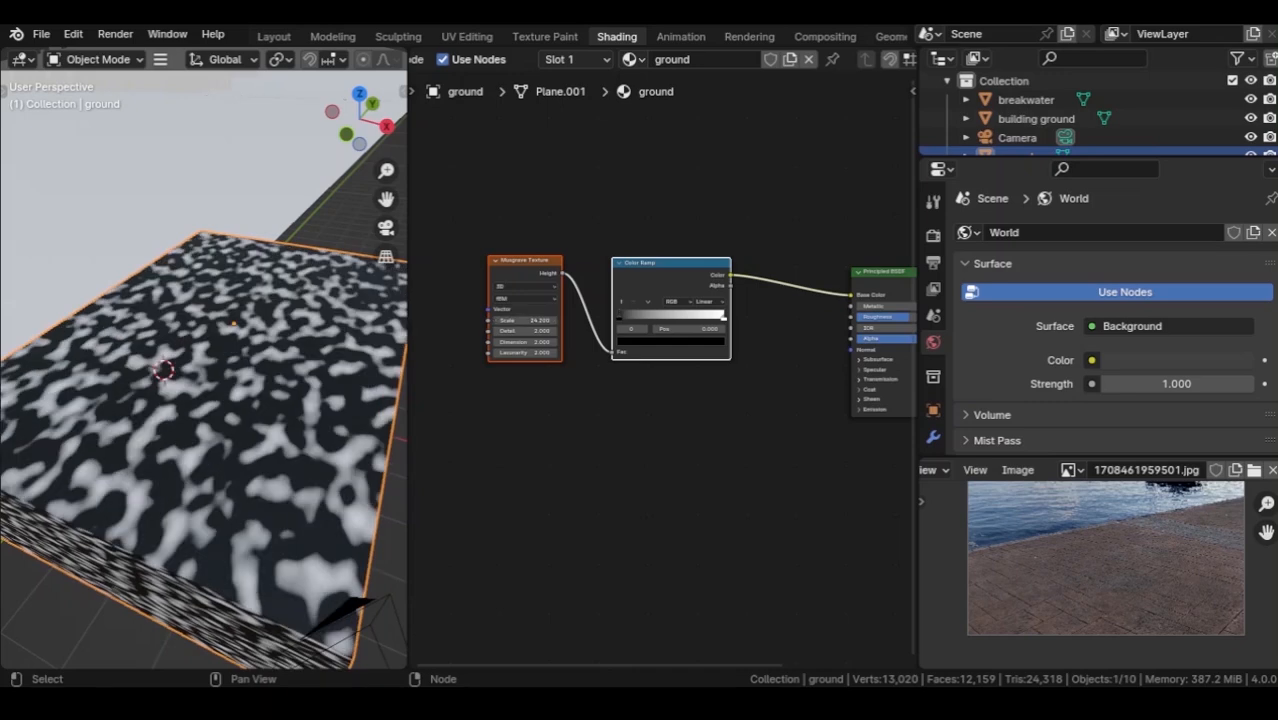
Add Texture Coordinate and Mapping nodes feeding the Musgrave Texture's Vector input.
{"action": "key", "text": "ctrl+t"}
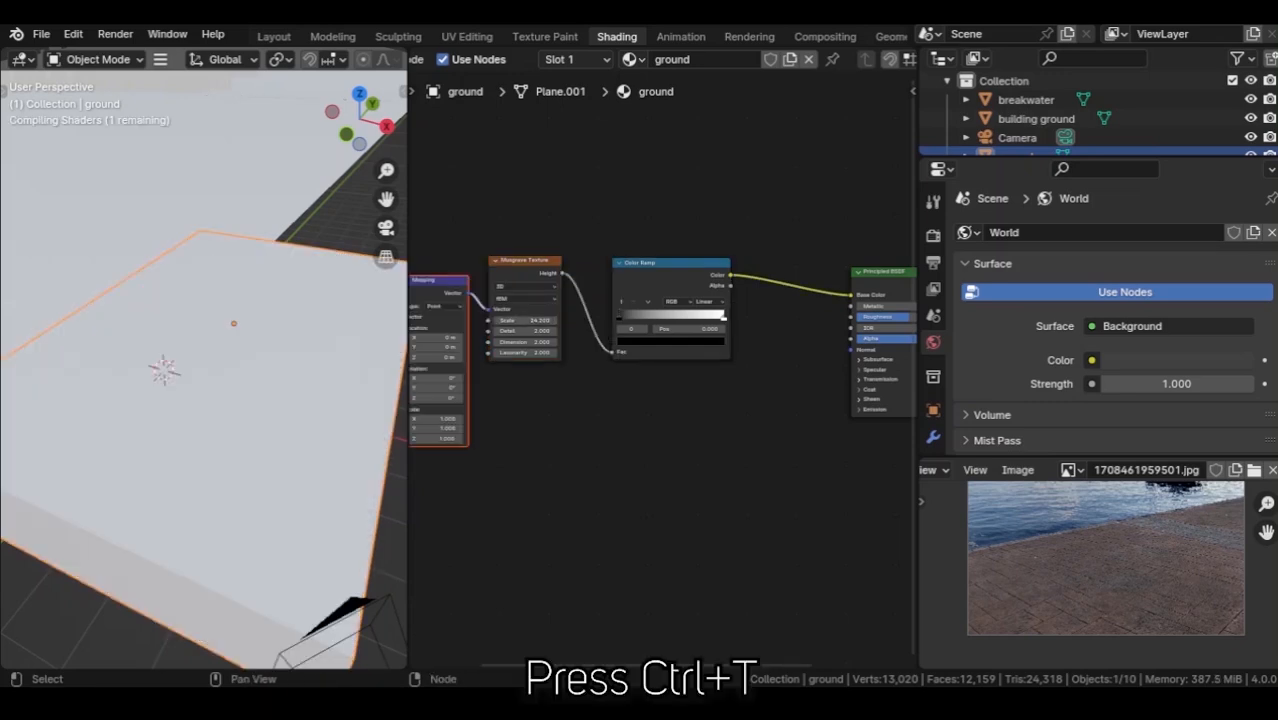
{"action": "scroll", "coordinate": [656, 320], "scroll_direction": "down", "scroll_amount": 2}
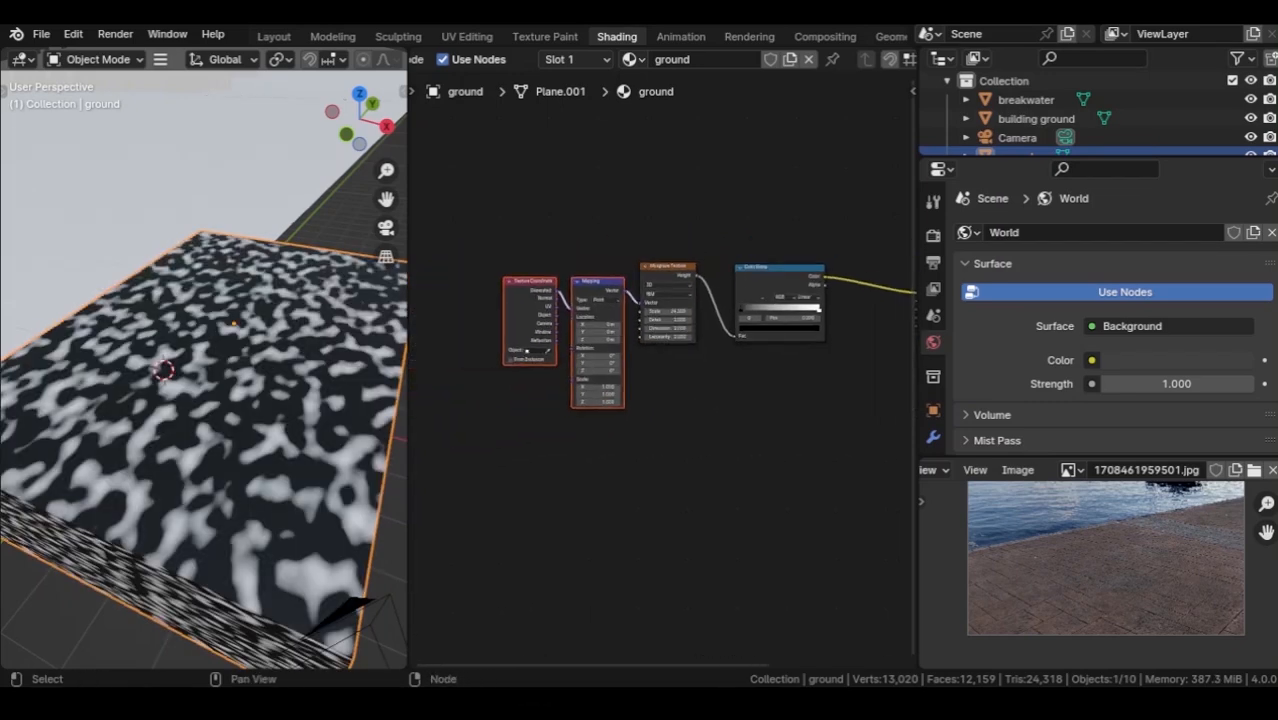
Move the Texture Coordinate and Mapping nodes further from the Musgrave Texture and add a Noise Texture node below it.
{"action": "key", "text": "g"}
{"action": "key", "text": "Return"}
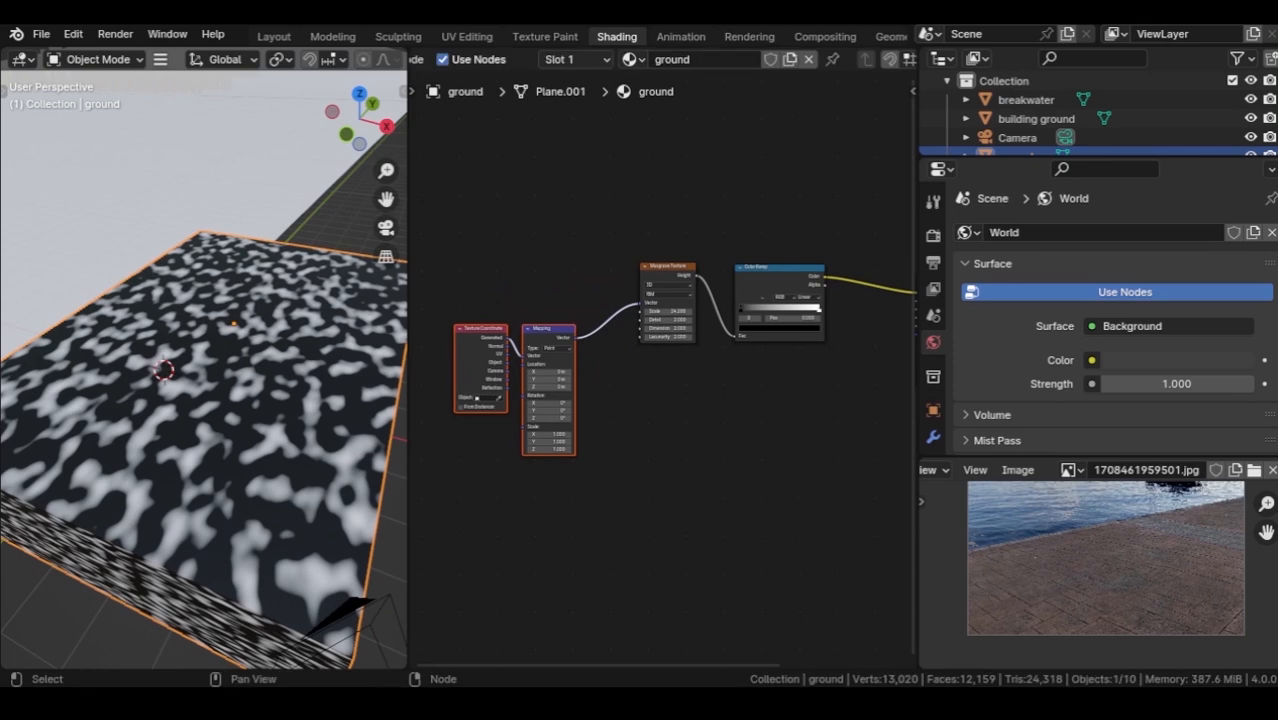
{"action": "middle_click_drag", "start_coordinate": [660, 500], "coordinate": [557, 500]}
{"action": "key", "text": "shift+a"}
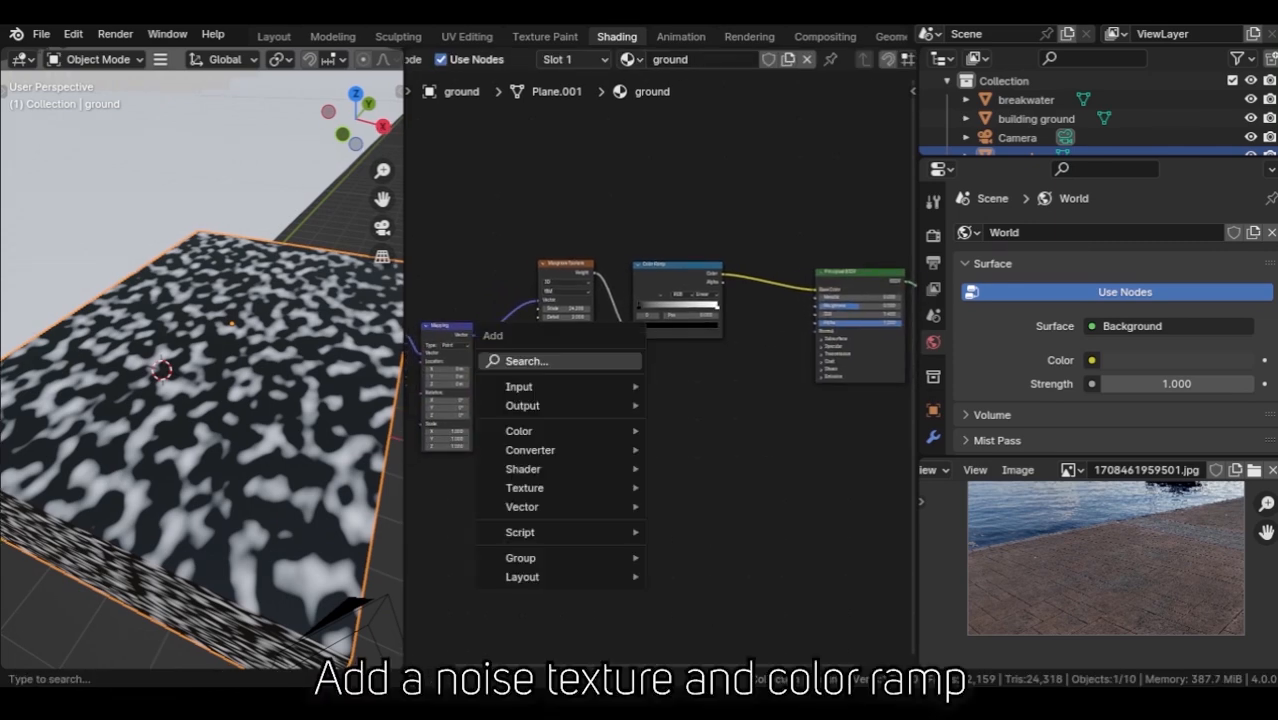
{"action": "left_click", "coordinate": [510, 360]}
{"action": "type", "text": "noi"}
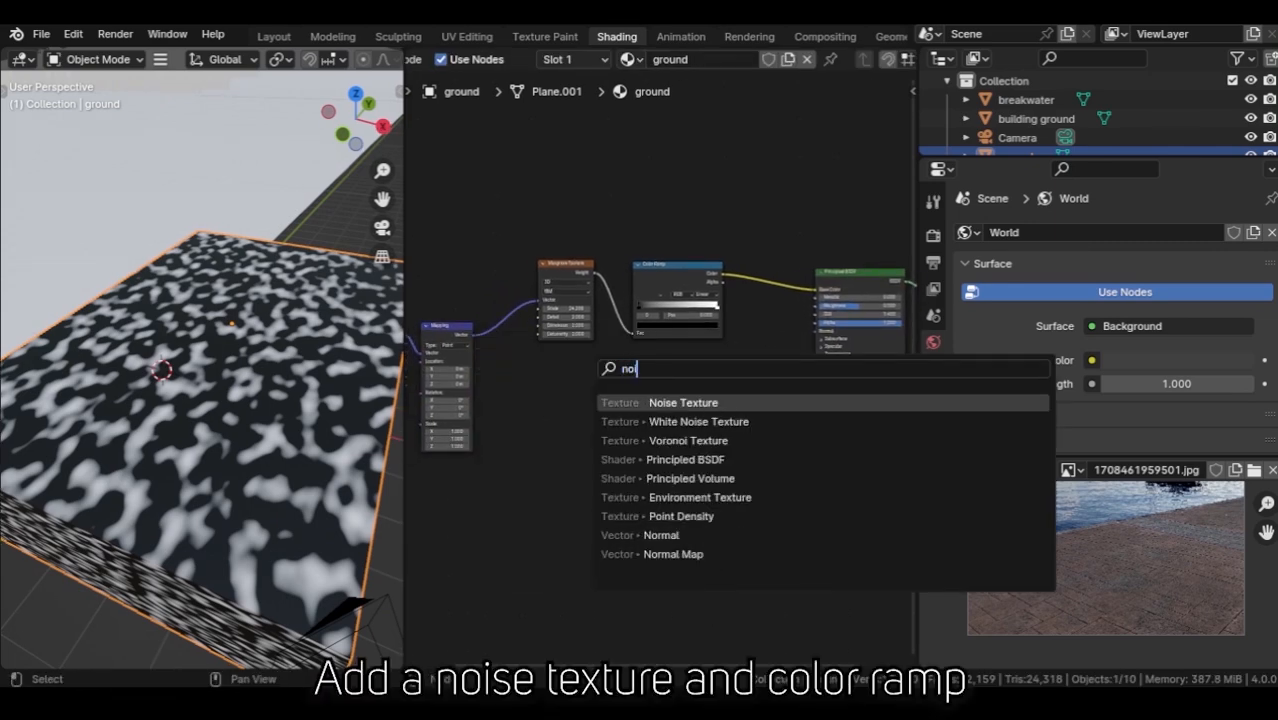
{"action": "key", "text": "Return"}
{"action": "left_click", "coordinate": [552, 383]}
Duplicate the Color Ramp beside the Noise Texture and link the noise Fac to the copy's Fac.
{"action": "left_click", "coordinate": [672, 267]}
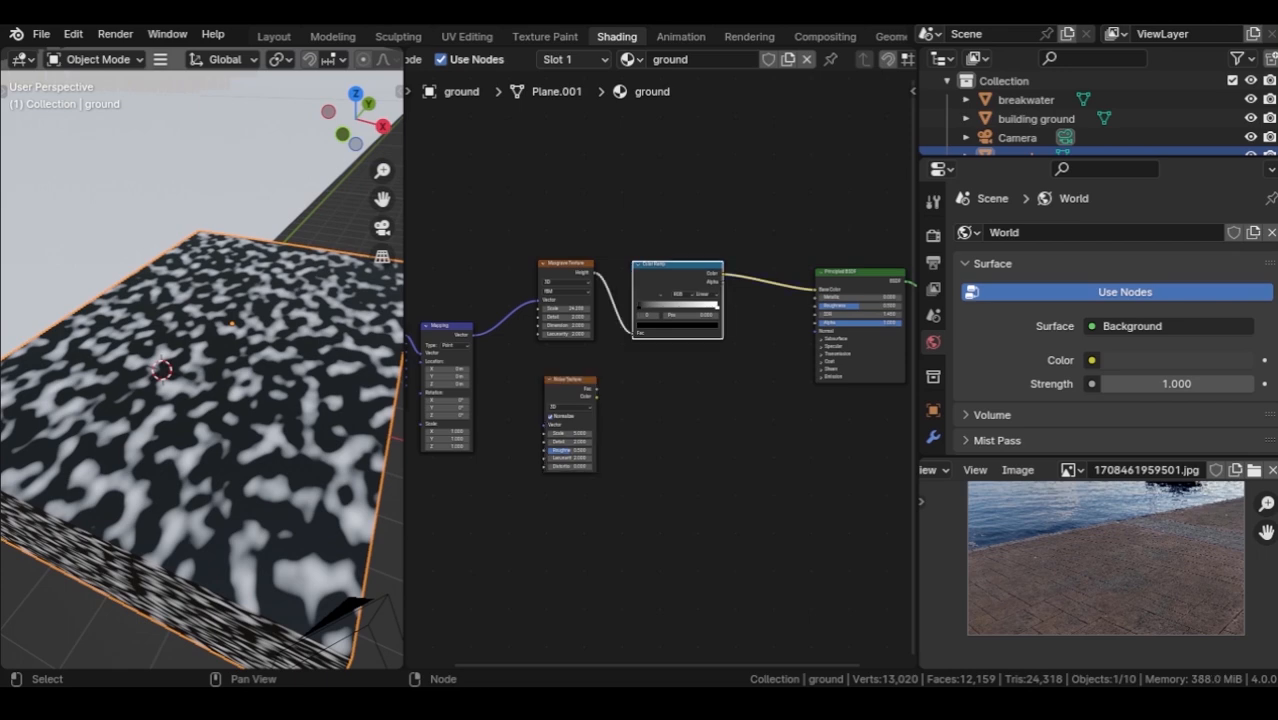
{"action": "key", "text": "shift+d"}
{"action": "left_click", "coordinate": [662, 384]}
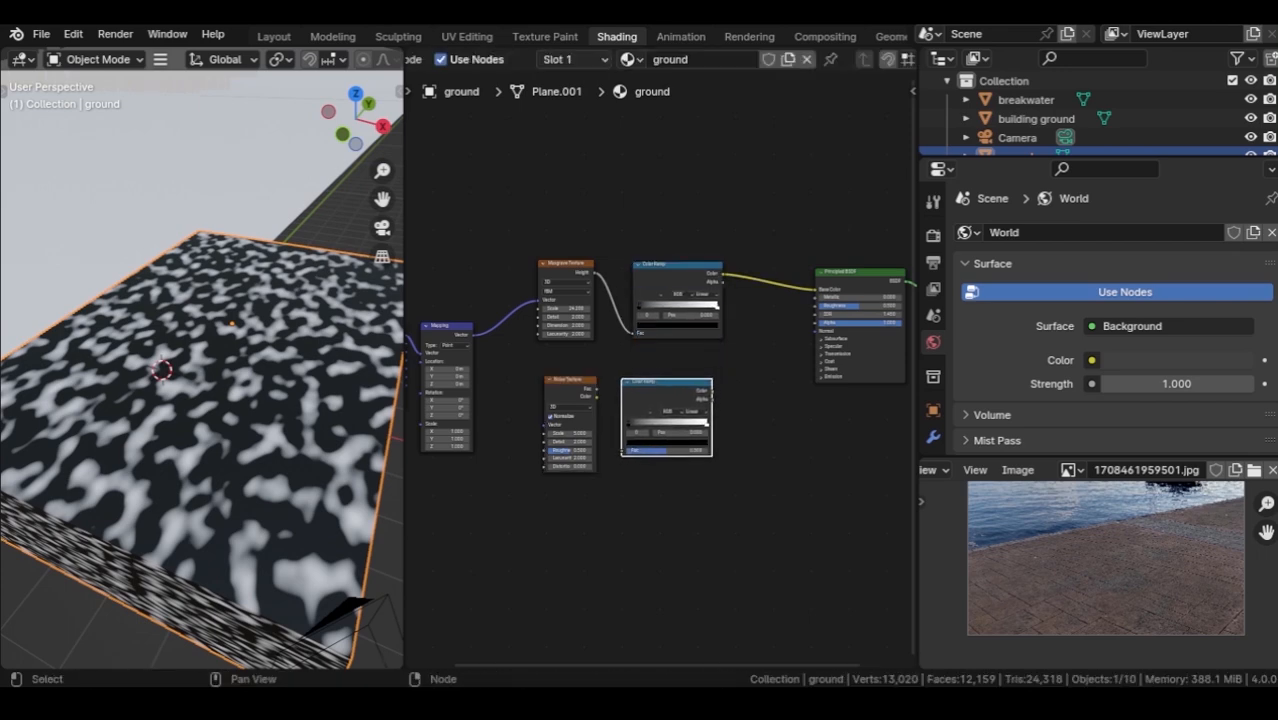
{"action": "left_click_drag", "start_coordinate": [597, 389], "coordinate": [628, 450]}
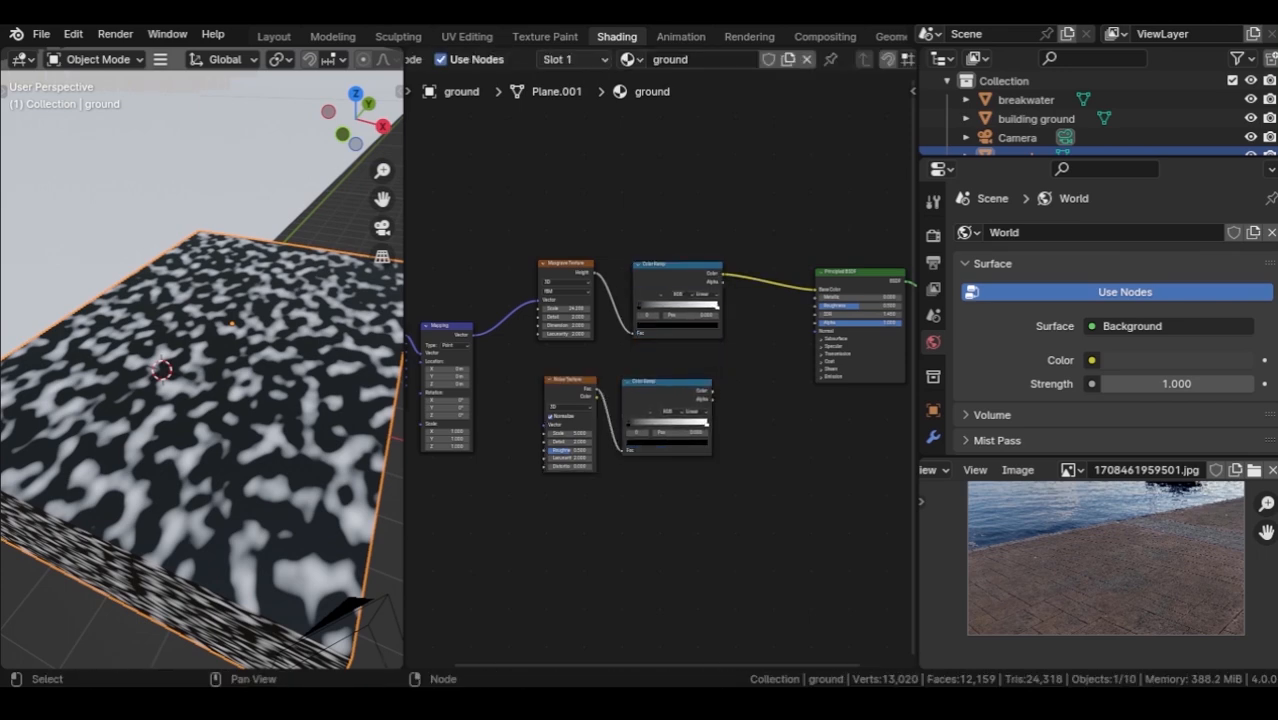
Insert a Mix Color node before the Principled BSDF and link the noise ramp's Color to its Factor.
{"action": "left_click_drag", "start_coordinate": [851, 272], "coordinate": [860, 273]}
{"action": "key", "text": "shift+a"}
{"action": "left_click", "coordinate": [770, 301]}
{"action": "type", "text": "m"}
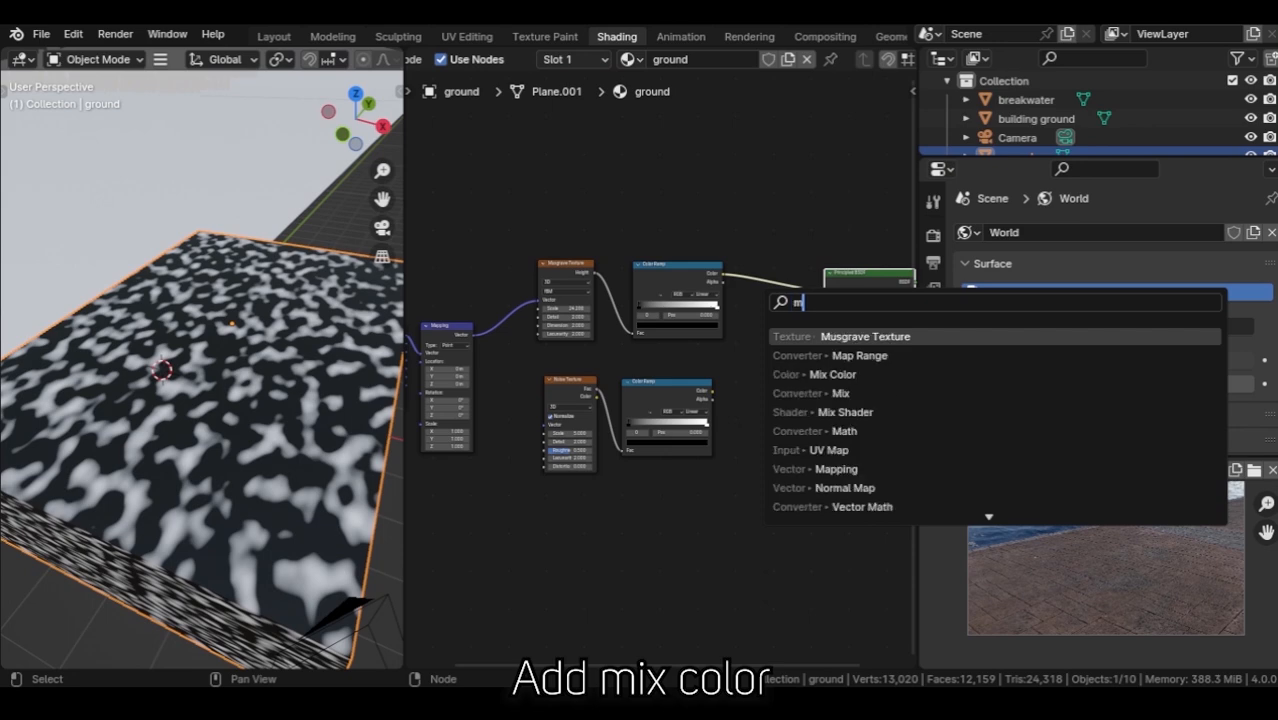
{"action": "type", "text": "ix"}
{"action": "key", "text": "Down"}
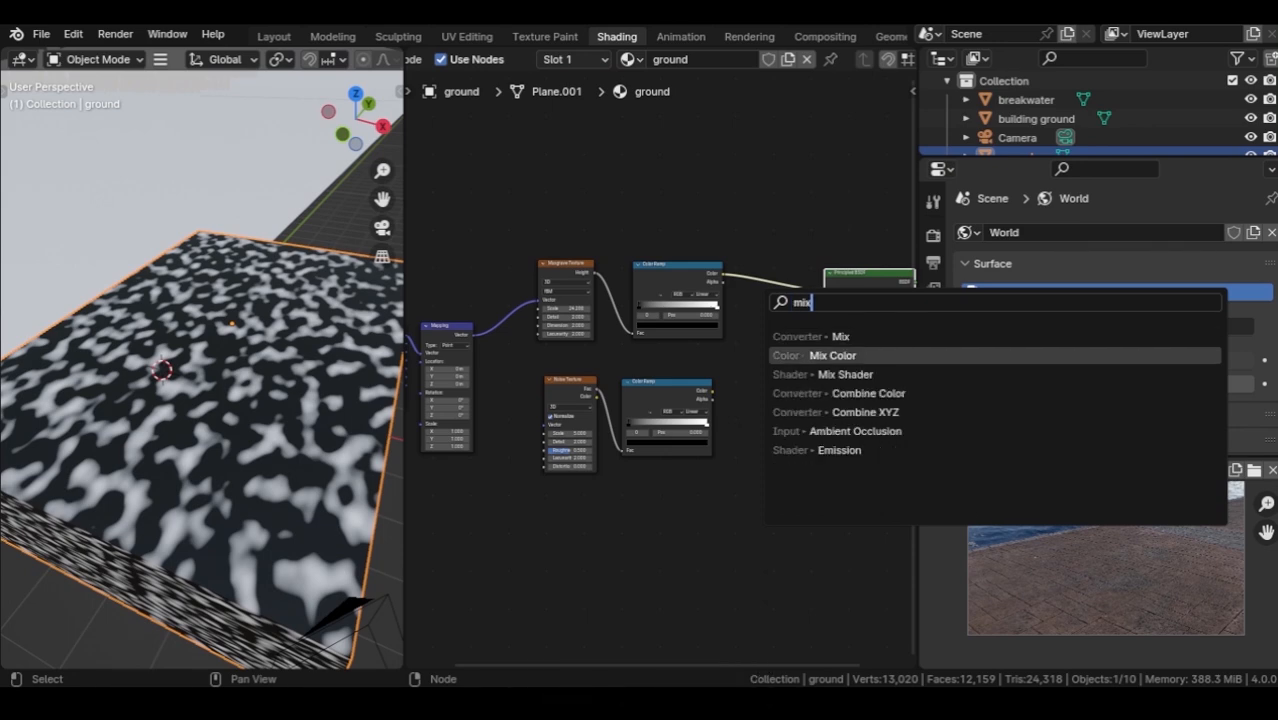
{"action": "key", "text": "Return"}
{"action": "left_click", "coordinate": [790, 290]}
{"action": "left_click_drag", "start_coordinate": [711, 391], "coordinate": [766, 316]}
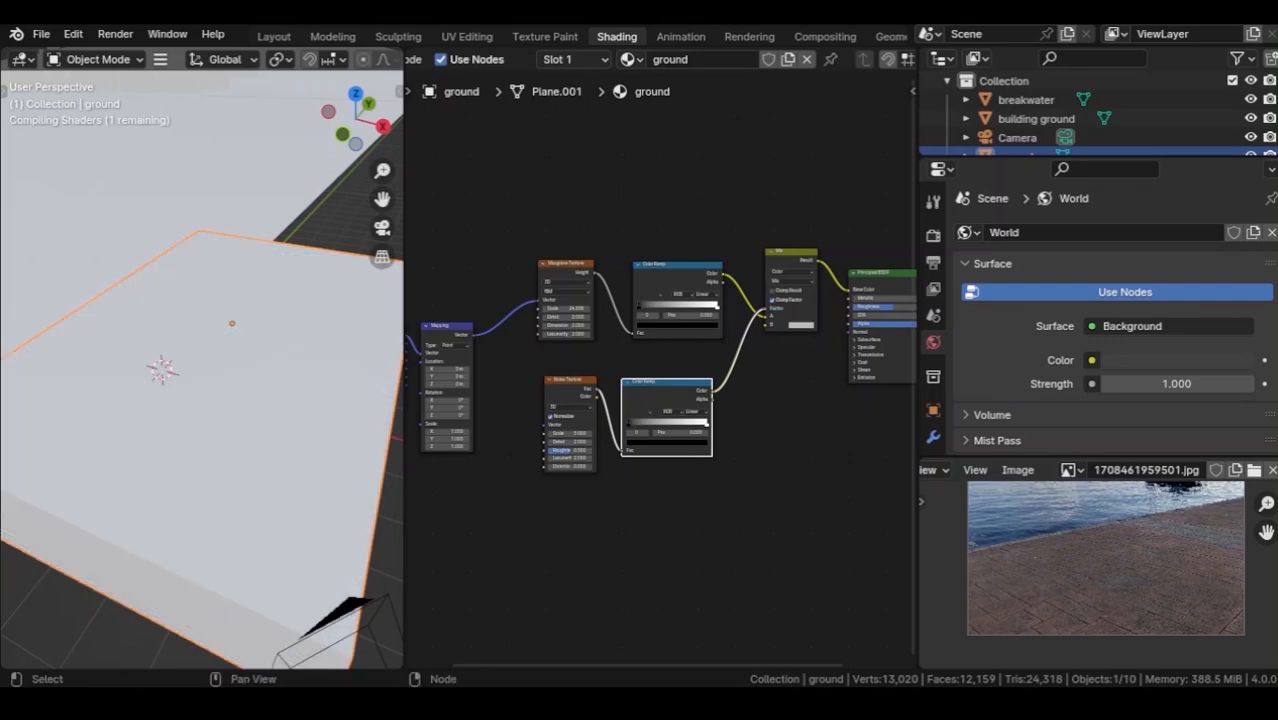
Raise the Noise Texture scale to about 21.9 and move its ramp's black stop to about 0.314.
{"action": "left_click_drag", "start_coordinate": [570, 433], "coordinate": [655, 433]}
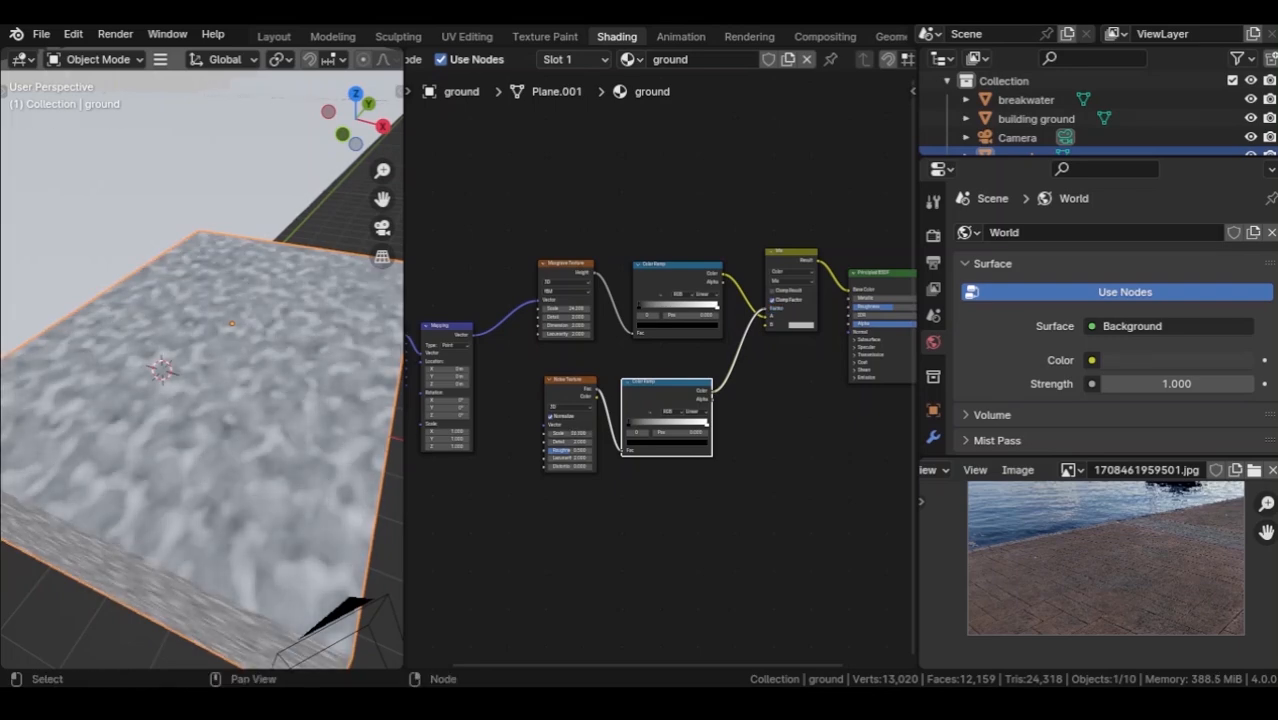
{"action": "left_click_drag", "start_coordinate": [664, 382], "coordinate": [673, 380]}
{"action": "left_click_drag", "start_coordinate": [638, 420], "coordinate": [661, 420]}
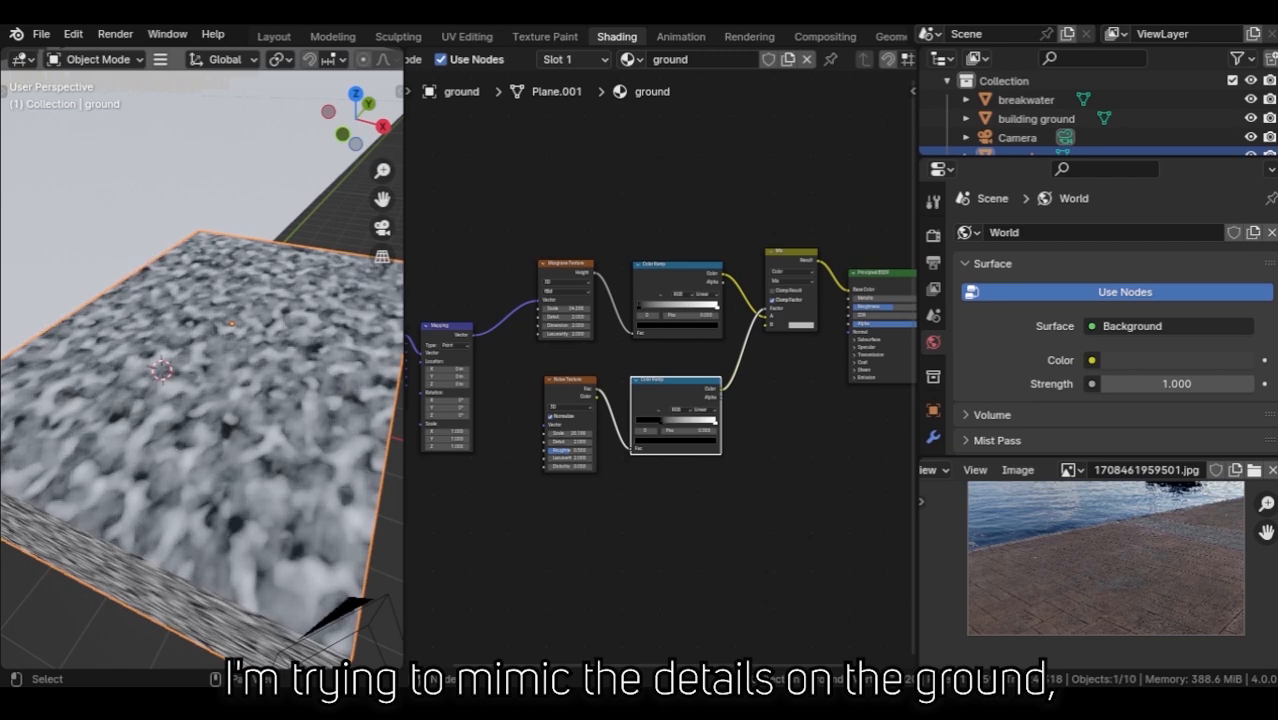
{"action": "left_click_drag", "start_coordinate": [570, 433], "coordinate": [573, 433]}
Link the Mapping Vector to the Noise Texture's Vector input and save the file.
{"action": "left_click", "coordinate": [638, 306]}
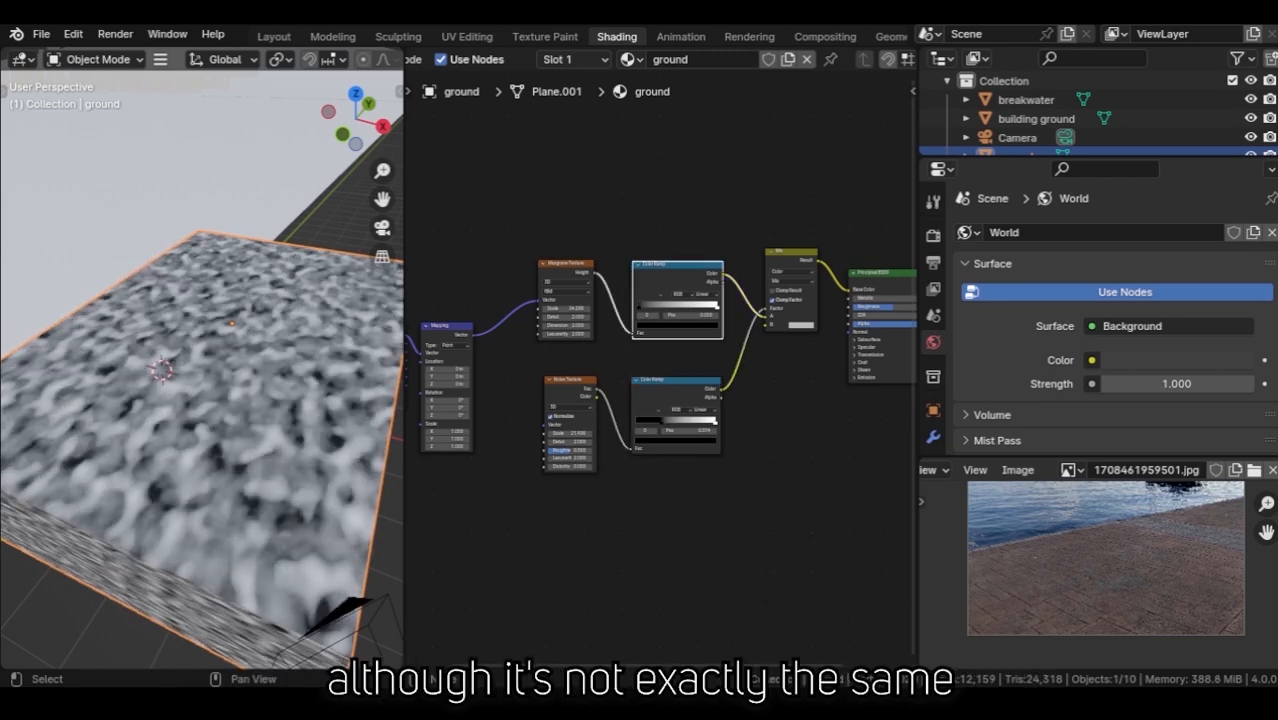
{"action": "left_click_drag", "start_coordinate": [472, 335], "coordinate": [545, 424]}
{"action": "key", "text": "ctrl+s"}
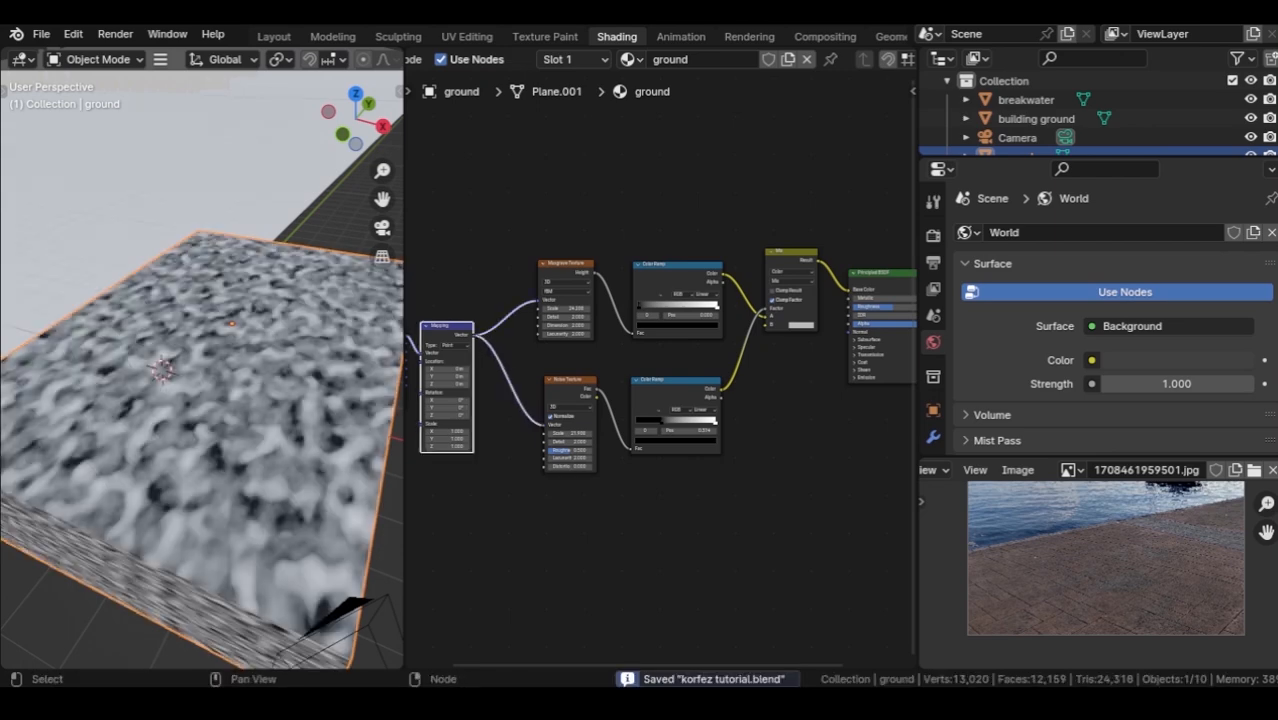
Move the Musgrave ramp's black stop to about 0.186 and sample its color from the paving in the reference photo.
{"action": "scroll", "coordinate": [665, 322], "scroll_direction": "up", "scroll_amount": 3}
{"action": "scroll", "coordinate": [658, 371], "scroll_direction": "up", "scroll_amount": 2}
{"action": "left_click", "coordinate": [612, 285]}
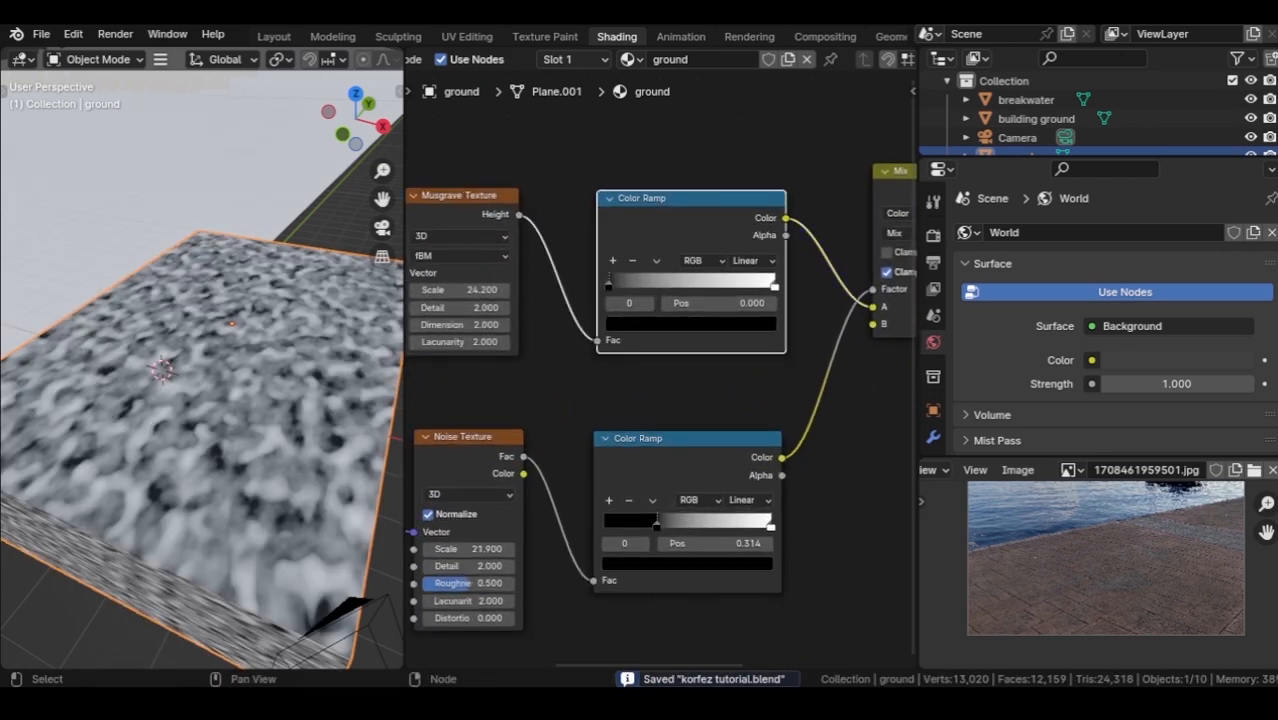
{"action": "left_click_drag", "start_coordinate": [608, 285], "coordinate": [639, 285]}
{"action": "left_click", "coordinate": [690, 324]}
{"action": "left_click", "coordinate": [763, 253]}
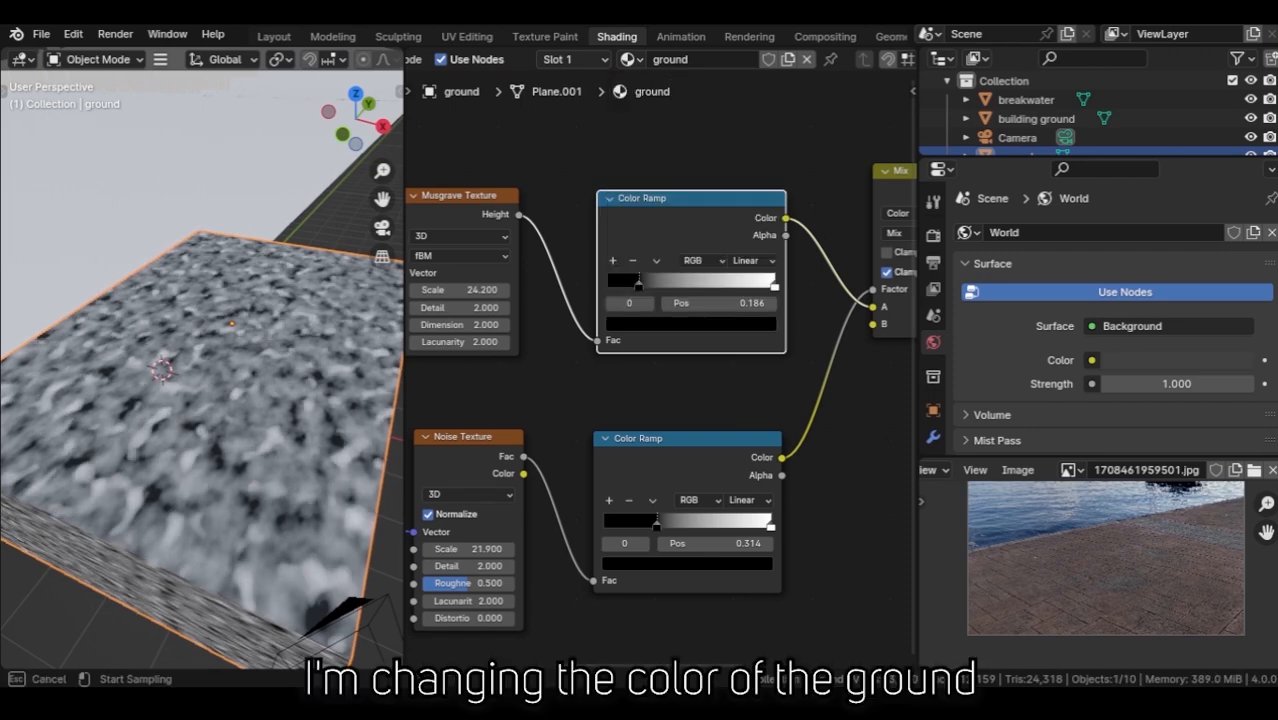
{"action": "left_click", "coordinate": [1100, 580]}
Sample the paving color from the reference photo for the Musgrave ramp's white stop.
{"action": "left_click", "coordinate": [774, 285]}
{"action": "left_click", "coordinate": [690, 324]}
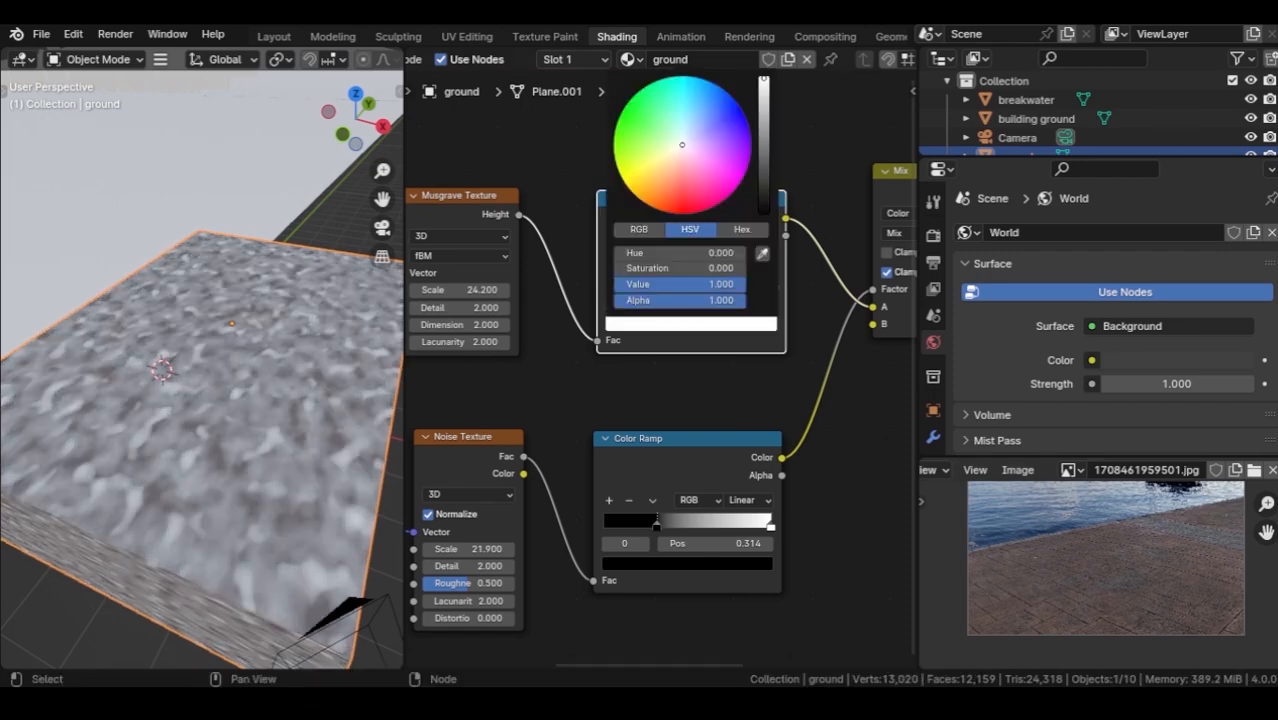
{"action": "left_click", "coordinate": [763, 253]}
{"action": "left_click", "coordinate": [1100, 580]}
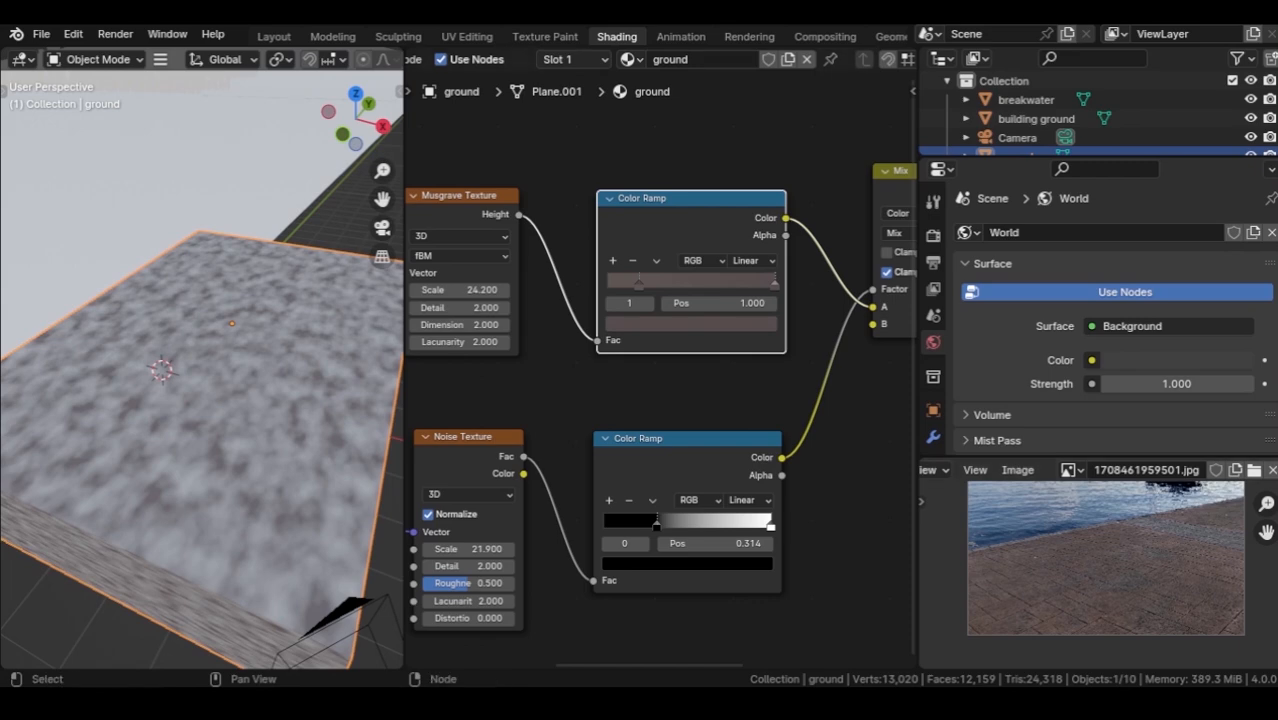
Shift the Musgrave ramp's end stop to a lighter orange-brown and brighten its first stop to a similar brown.
{"action": "middle_click_drag", "start_coordinate": [695, 326], "coordinate": [651, 340]}
{"action": "left_click", "coordinate": [648, 338]}
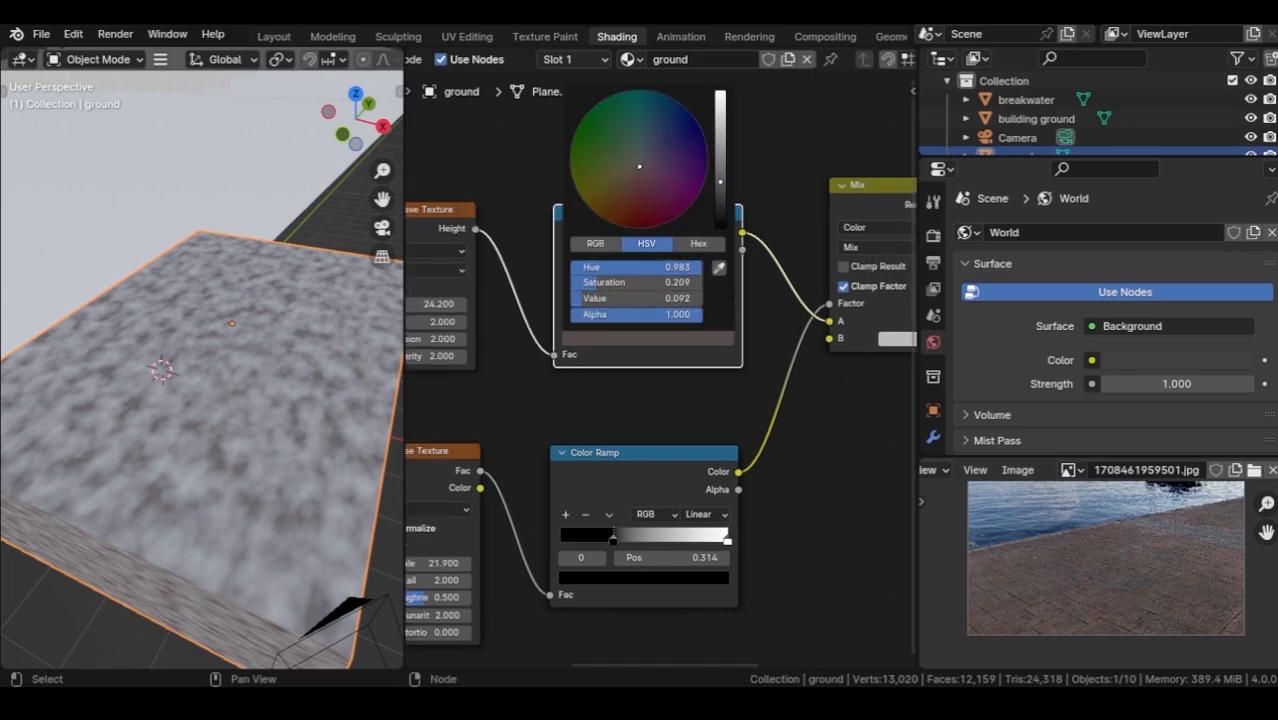
{"action": "left_click_drag", "start_coordinate": [639, 166], "coordinate": [624, 178]}
{"action": "left_click_drag", "start_coordinate": [720, 182], "coordinate": [720, 163]}
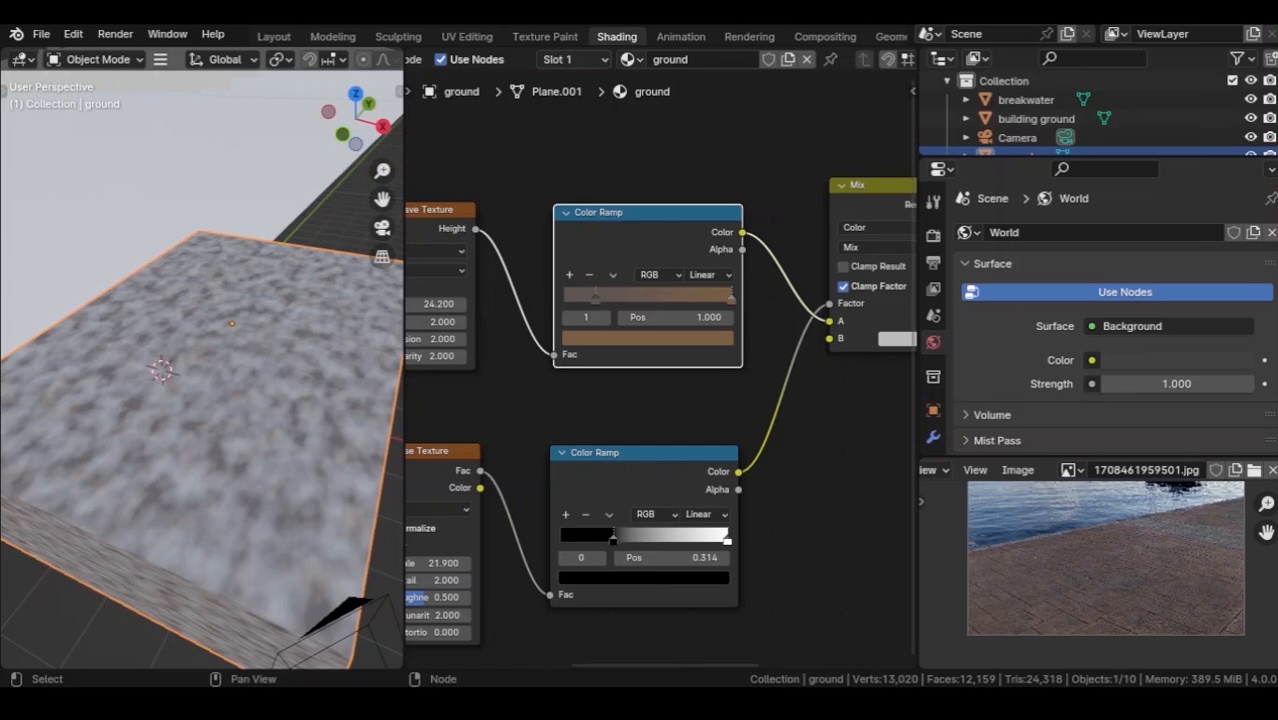
{"action": "left_click", "coordinate": [595, 299]}
{"action": "left_click", "coordinate": [647, 338]}
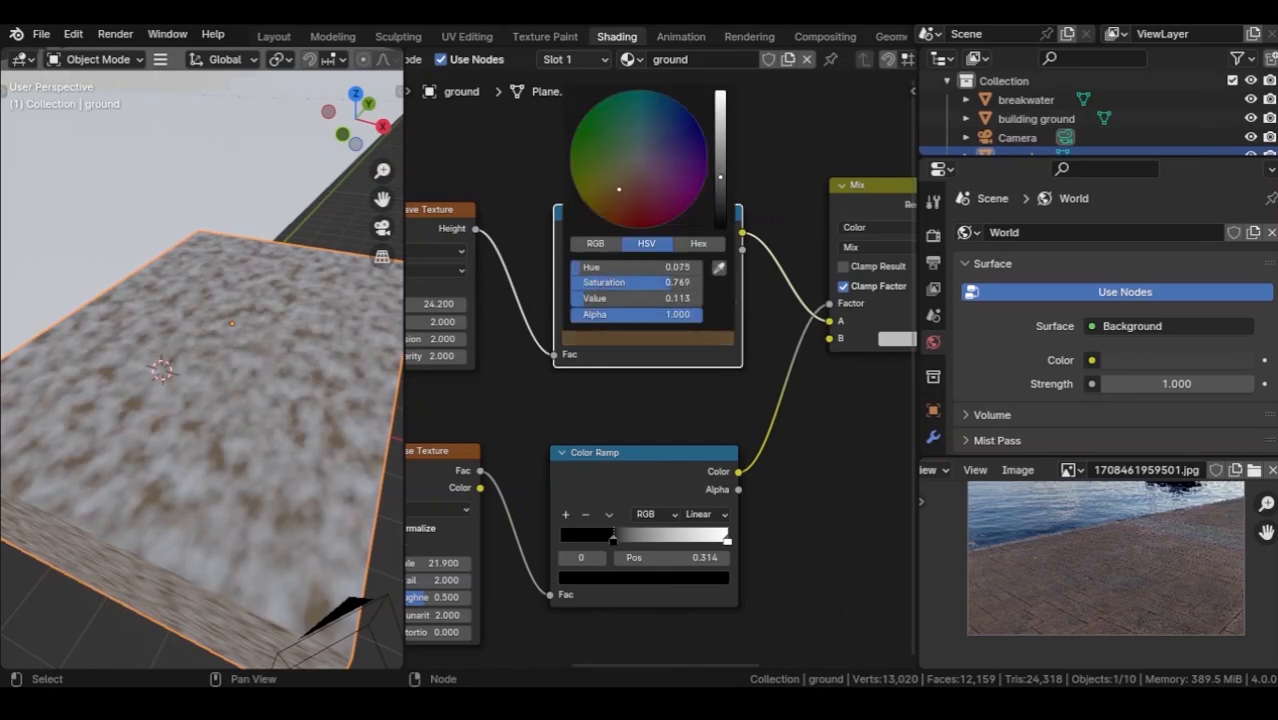
{"action": "left_click_drag", "start_coordinate": [720, 176], "coordinate": [720, 165]}
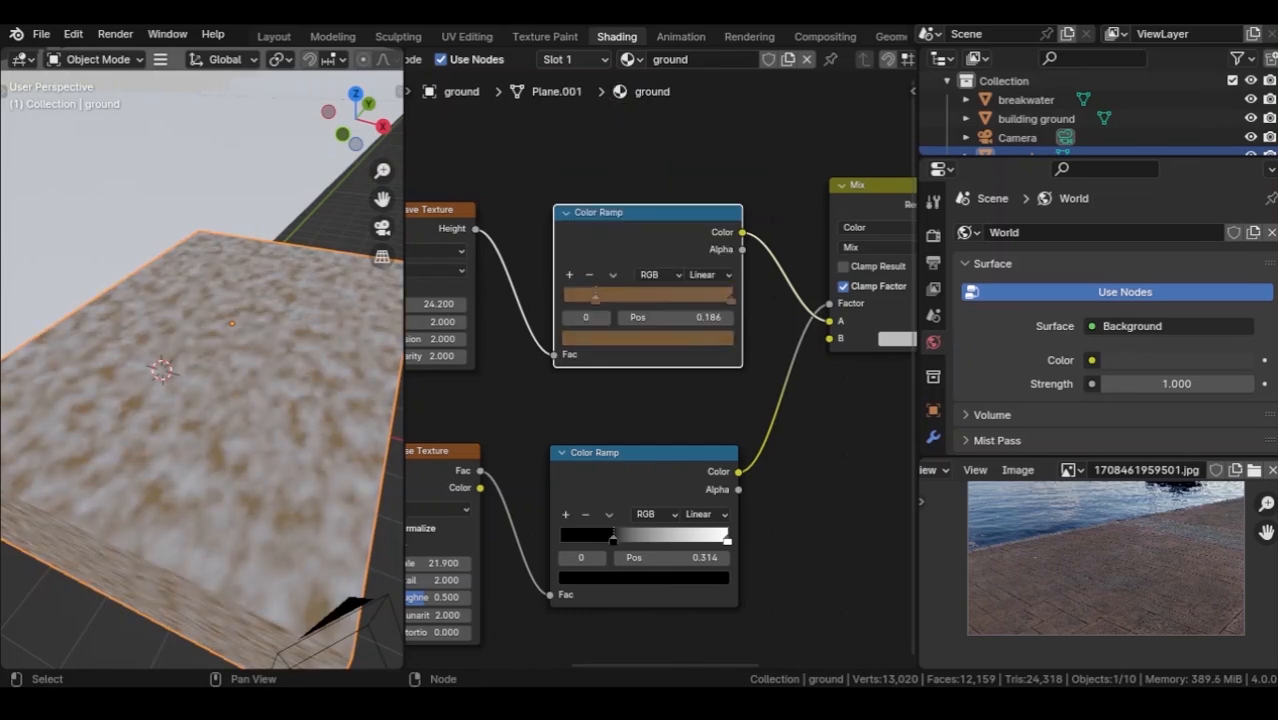
Move the noise ramp's black stop to about 0.532 and darken its white stop to a value of about 0.46.
{"action": "middle_click_drag", "start_coordinate": [640, 420], "coordinate": [663, 397]}
{"action": "left_click_drag", "start_coordinate": [636, 516], "coordinate": [671, 516]}
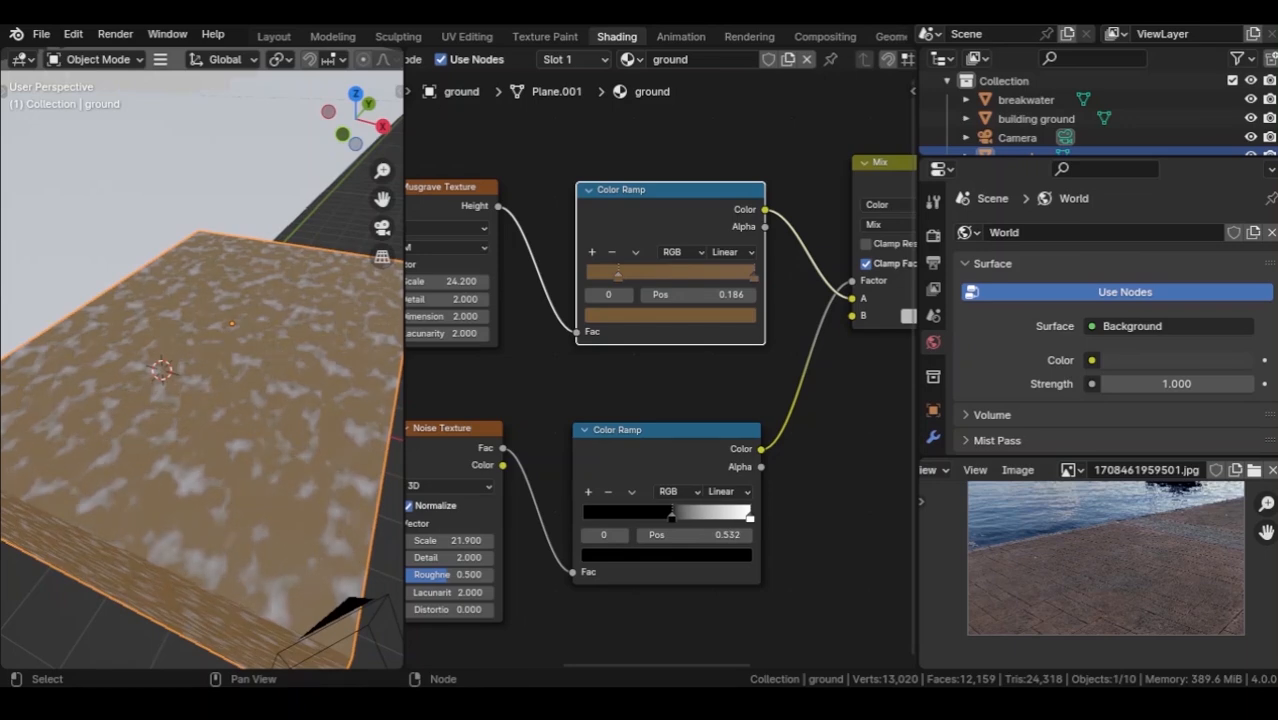
{"action": "left_click", "coordinate": [750, 516]}
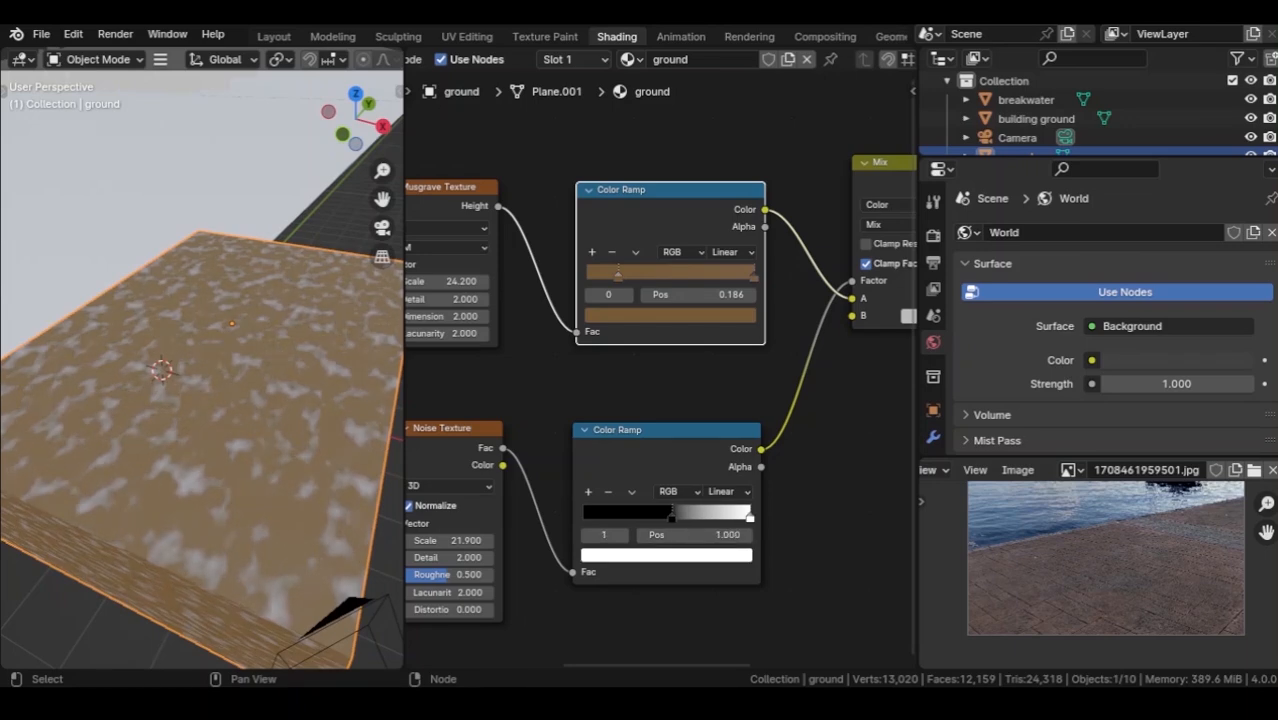
{"action": "left_click", "coordinate": [684, 555]}
{"action": "left_click_drag", "start_coordinate": [739, 318], "coordinate": [739, 352]}
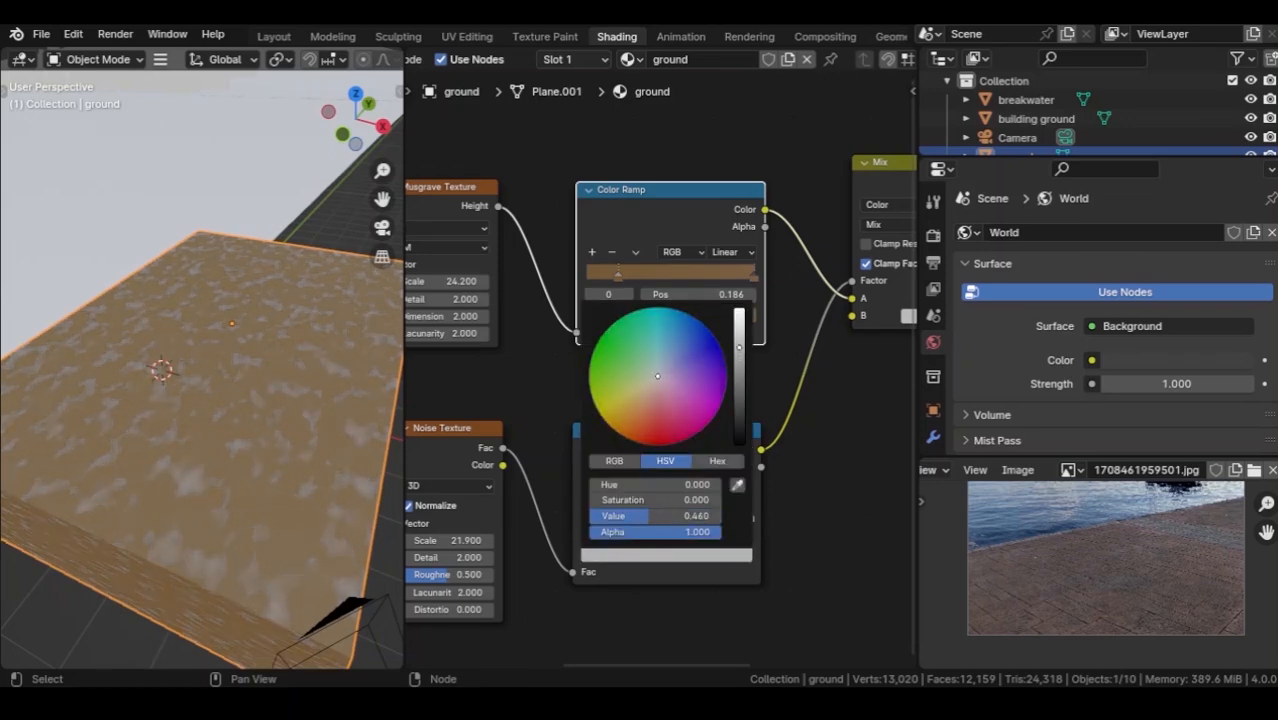
Lighten the noise ramp's black stop to a dark gray.
{"action": "left_click", "coordinate": [671, 516]}
{"action": "left_click", "coordinate": [684, 555]}
{"action": "left_click_drag", "start_coordinate": [739, 439], "coordinate": [739, 425]}
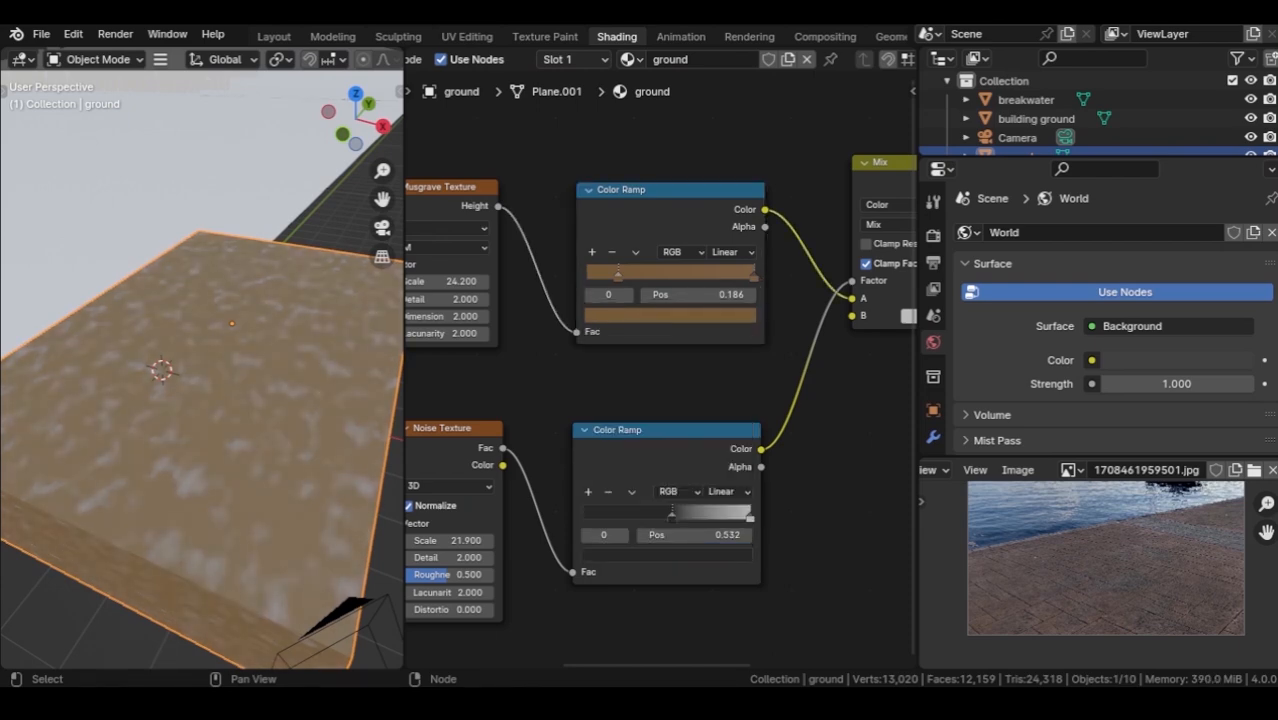
Deepen the Musgrave ramp's first stop to a brown with hue 0.064, saturation about 0.915 and value about 0.126.
{"action": "left_click", "coordinate": [616, 284]}
{"action": "left_click", "coordinate": [670, 315]}
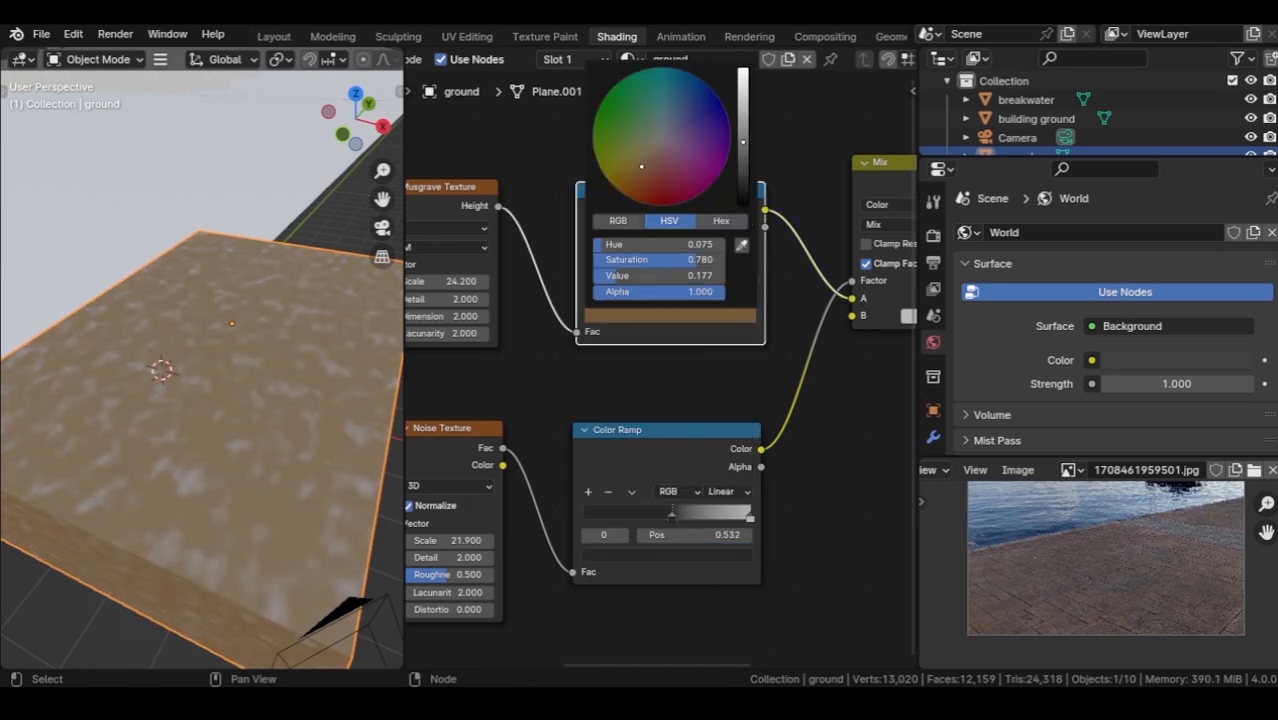
{"action": "mouse_move", "coordinate": [743, 142]}
{"action": "left_mouse_down"}
{"action": "mouse_move", "coordinate": [743, 127]}
{"action": "mouse_move", "coordinate": [743, 152]}
{"action": "left_mouse_up"}
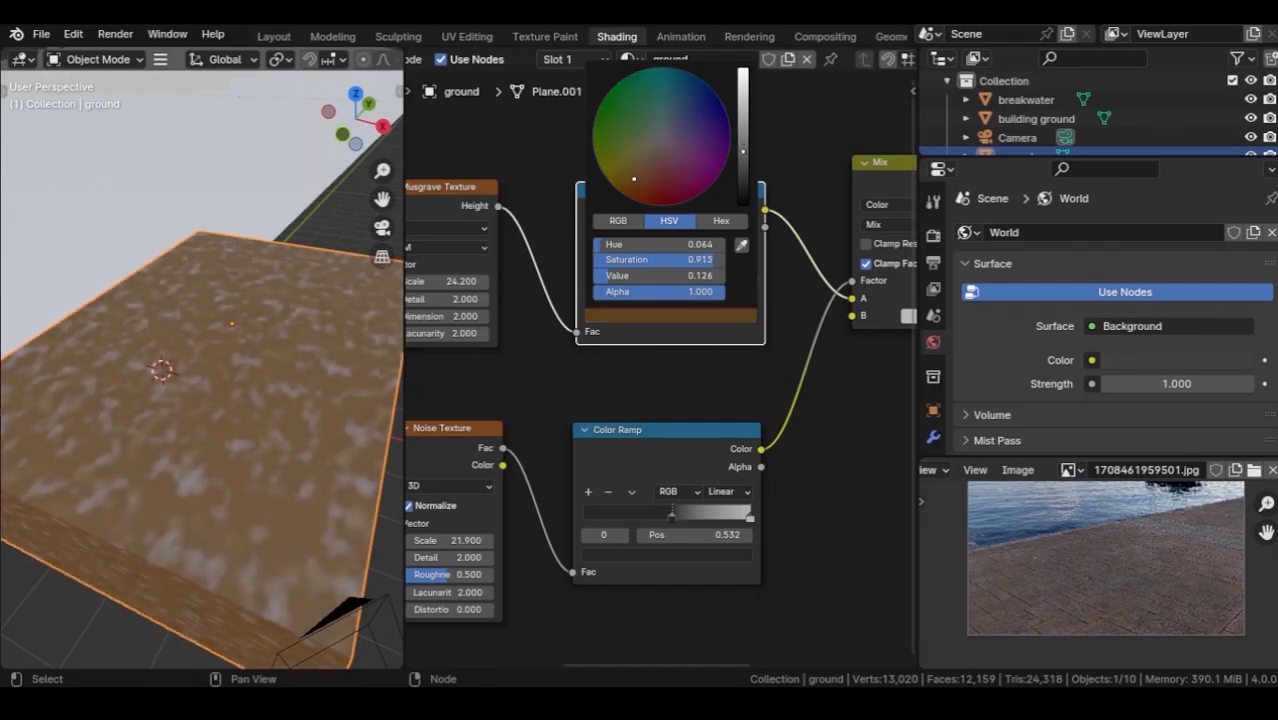
Raise the Noise Texture scale to about 23.7 and move the noise ramp's dark stop to about 0.545.
{"action": "scroll", "coordinate": [660, 380], "scroll_direction": "down", "scroll_amount": 2}
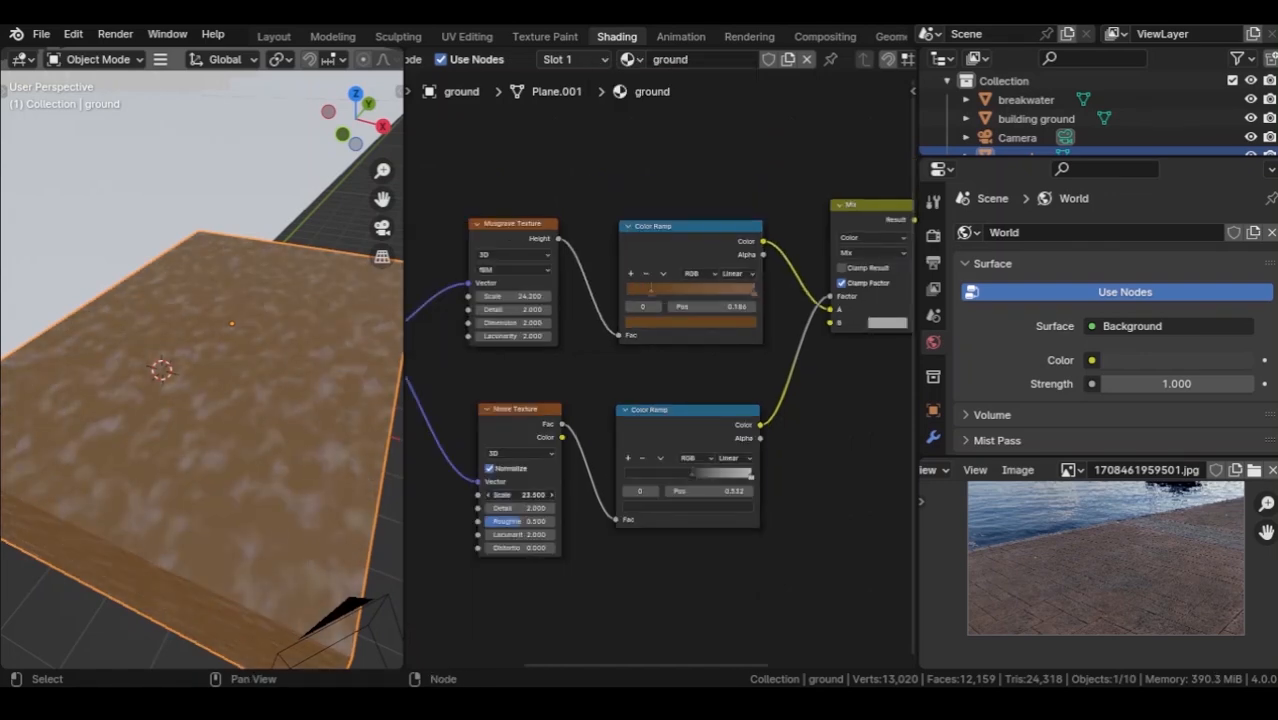
{"action": "left_click_drag", "start_coordinate": [685, 475], "coordinate": [686, 475]}
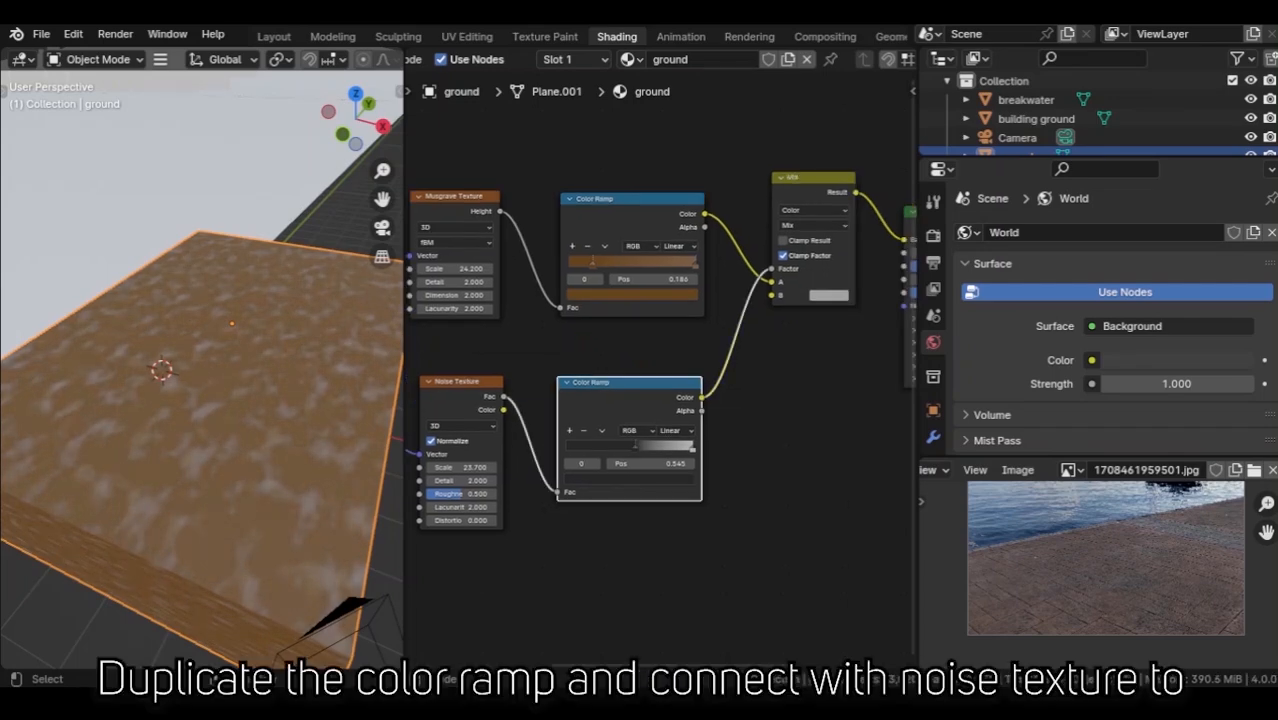
Add a third Color Ramp fed by the Noise Texture's Fac and link its Color to the Principled BSDF Roughness.
{"action": "key", "text": "shift+d"}
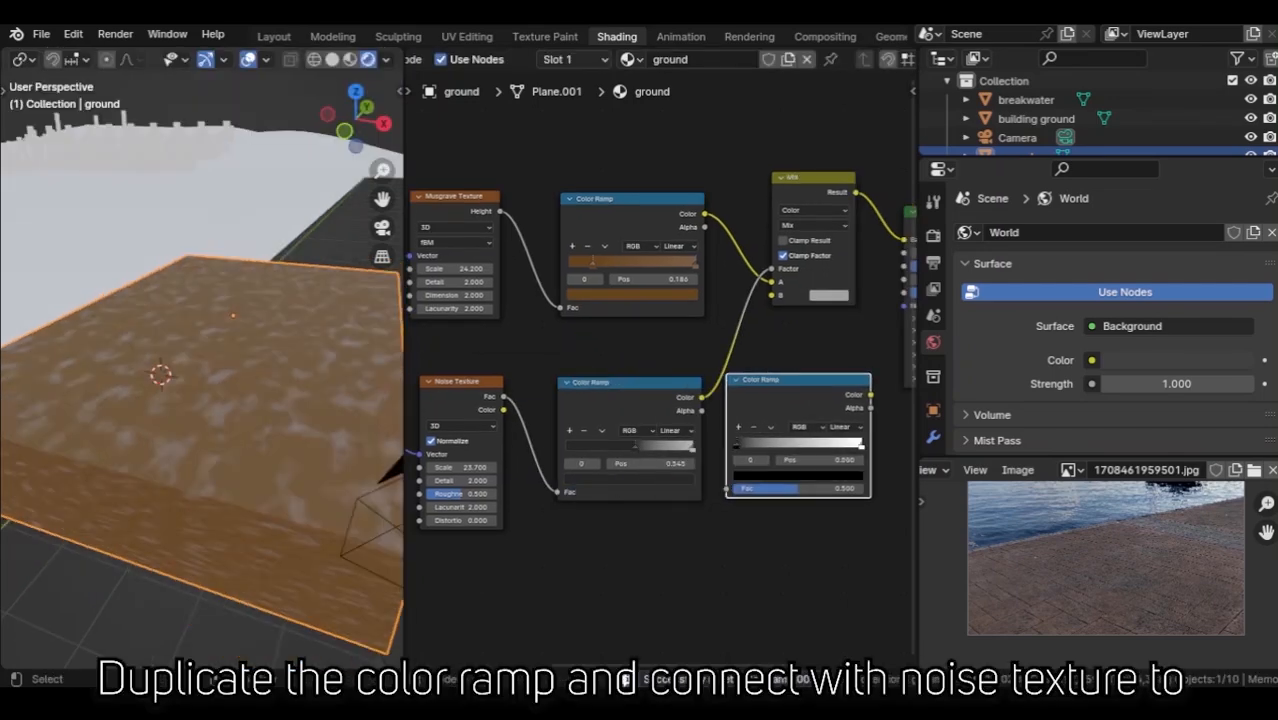
{"action": "left_click_drag", "start_coordinate": [504, 397], "coordinate": [521, 394]}
{"action": "left_click_drag", "start_coordinate": [680, 464], "coordinate": [727, 488]}
{"action": "middle_click_drag", "start_coordinate": [727, 488], "coordinate": [643, 491]}
{"action": "left_click_drag", "start_coordinate": [788, 397], "coordinate": [810, 347]}
{"action": "left_click_drag", "start_coordinate": [816, 268], "coordinate": [820, 268]}
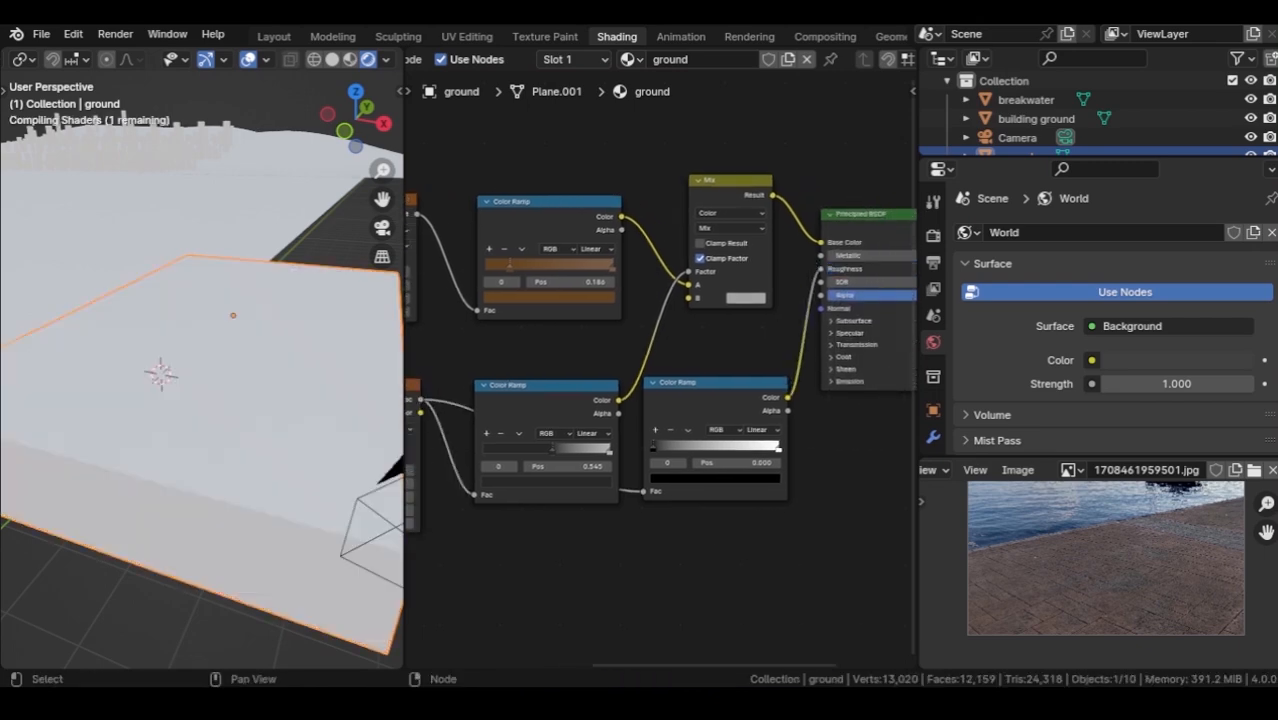
Lighten the roughness ramp's black stop to gray and position it at about 0.27.
{"action": "mouse_move", "coordinate": [300, 440]}
{"action": "middle_mouse_down"}
{"action": "mouse_move", "coordinate": [299, 412]}
{"action": "mouse_move", "coordinate": [300, 445]}
{"action": "middle_mouse_up"}
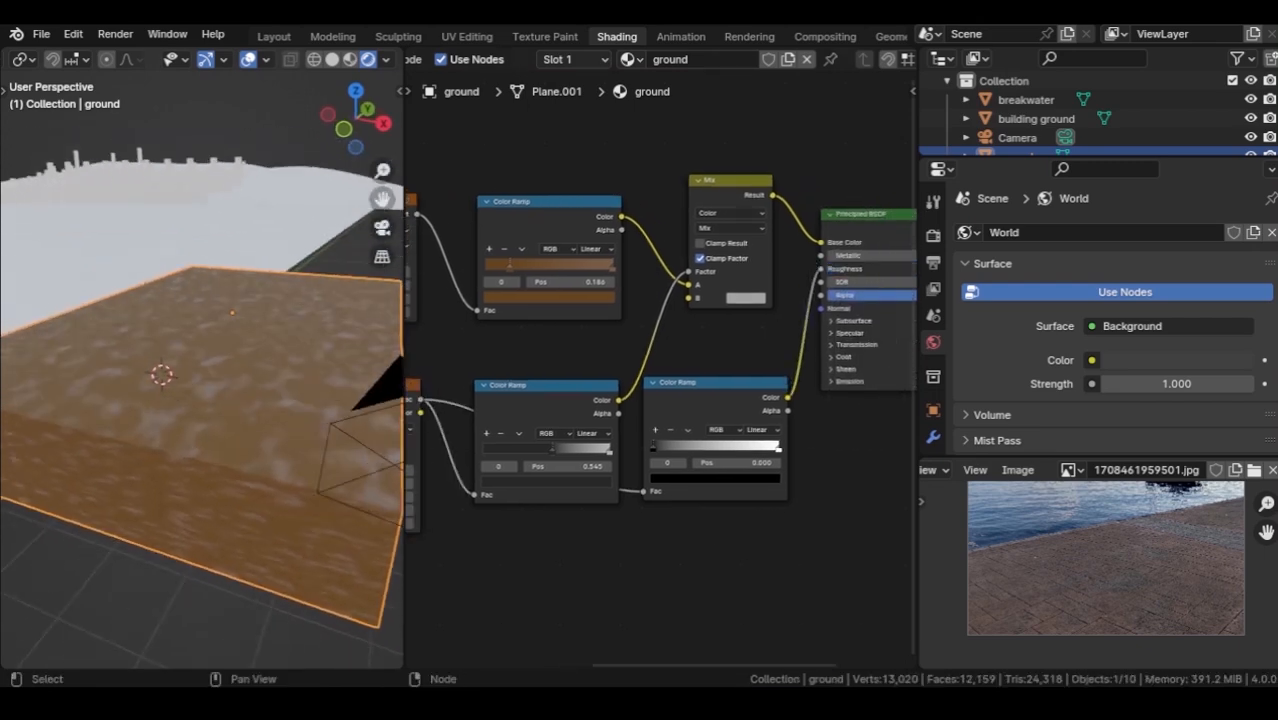
{"action": "left_click_drag", "start_coordinate": [653, 447], "coordinate": [697, 447]}
{"action": "left_click", "coordinate": [714, 477]}
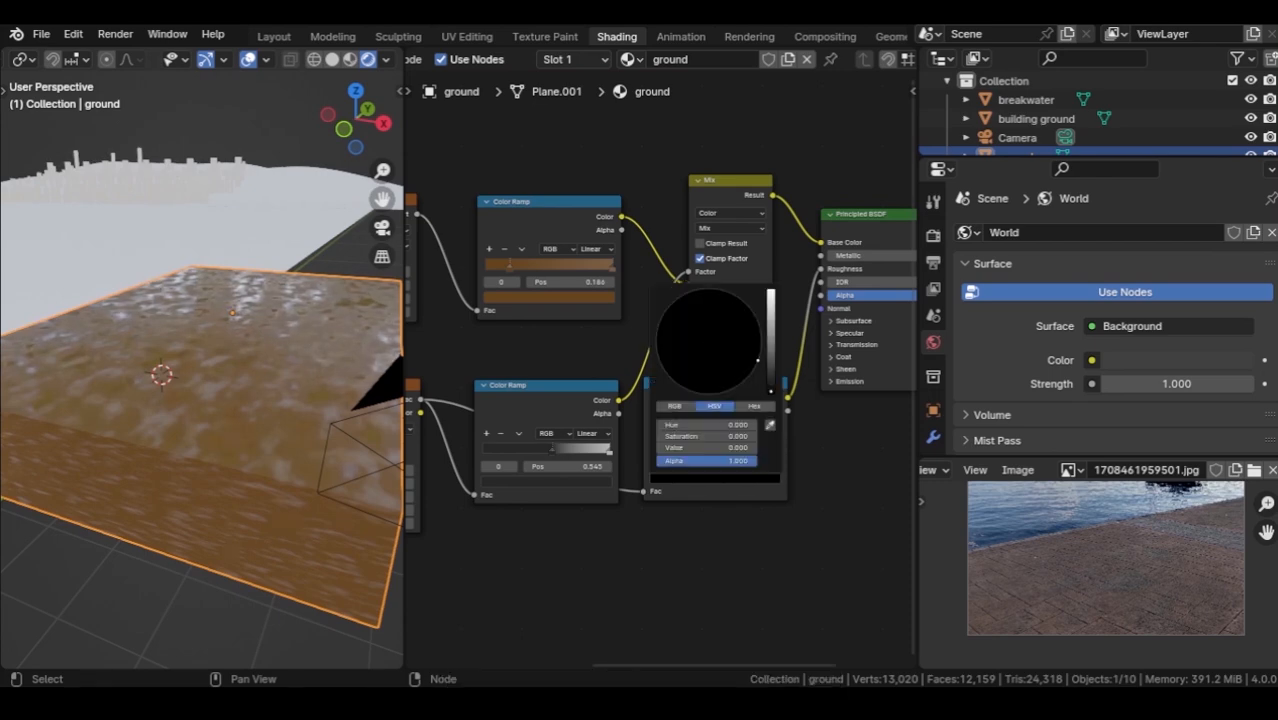
{"action": "left_click_drag", "start_coordinate": [771, 391], "coordinate": [771, 357]}
{"action": "left_click", "coordinate": [711, 347]}
{"action": "left_click", "coordinate": [735, 491]}
{"action": "mouse_move", "coordinate": [696, 448]}
{"action": "left_mouse_down"}
{"action": "mouse_move", "coordinate": [714, 448]}
{"action": "mouse_move", "coordinate": [685, 447]}
{"action": "left_mouse_up"}
{"action": "scroll", "coordinate": [660, 350], "scroll_direction": "down", "scroll_amount": 2}
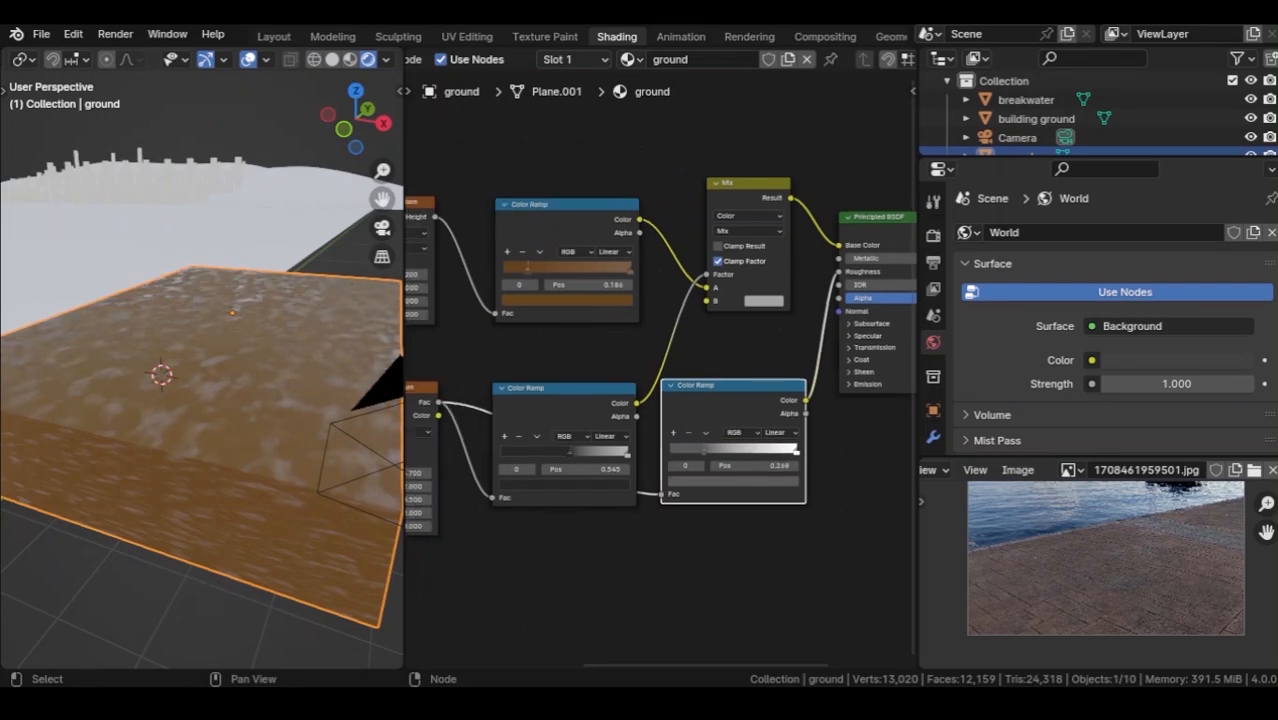
{"action": "middle_click_drag", "start_coordinate": [200, 350], "coordinate": [260, 330]}
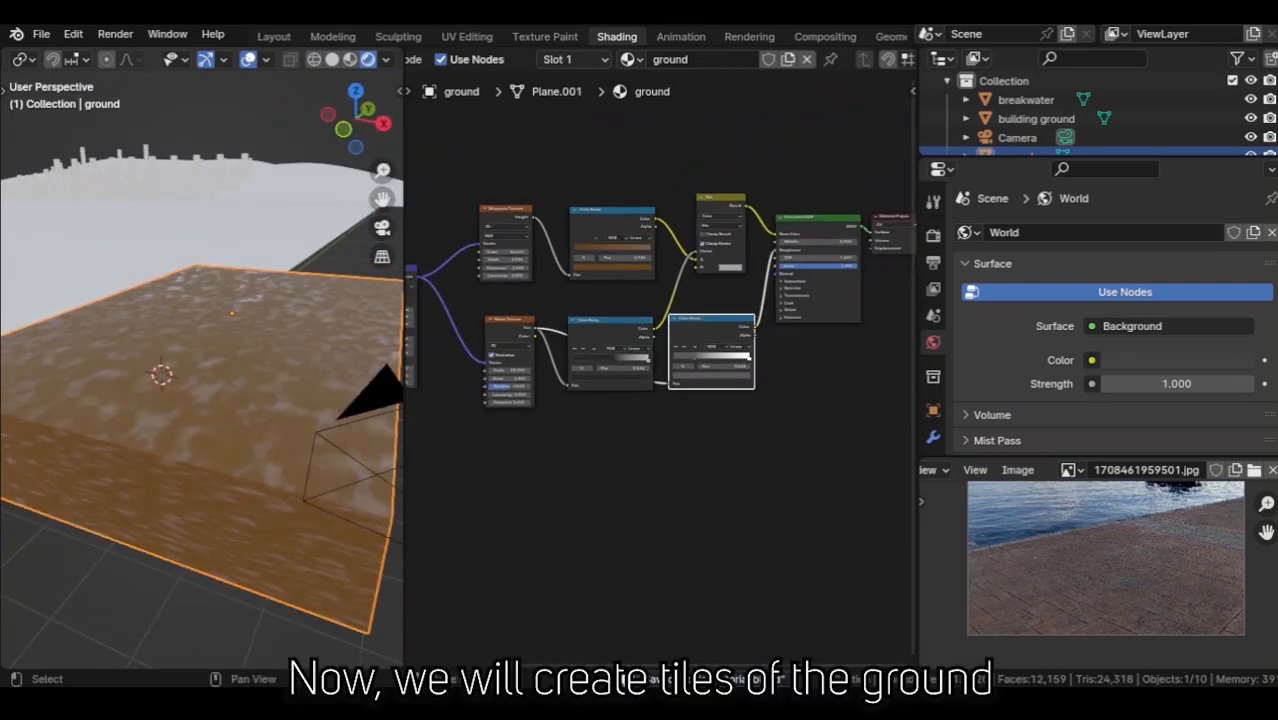
Shift the Principled BSDF and Material Output nodes slightly aside and move the Texture Coordinate and Mapping nodes lower to make room.
{"action": "left_click_drag", "start_coordinate": [902, 180], "coordinate": [790, 300]}
{"action": "left_click_drag", "start_coordinate": [815, 218], "coordinate": [827, 232]}
{"action": "middle_click_drag", "start_coordinate": [700, 330], "coordinate": [881, 287], "text": "shift"}
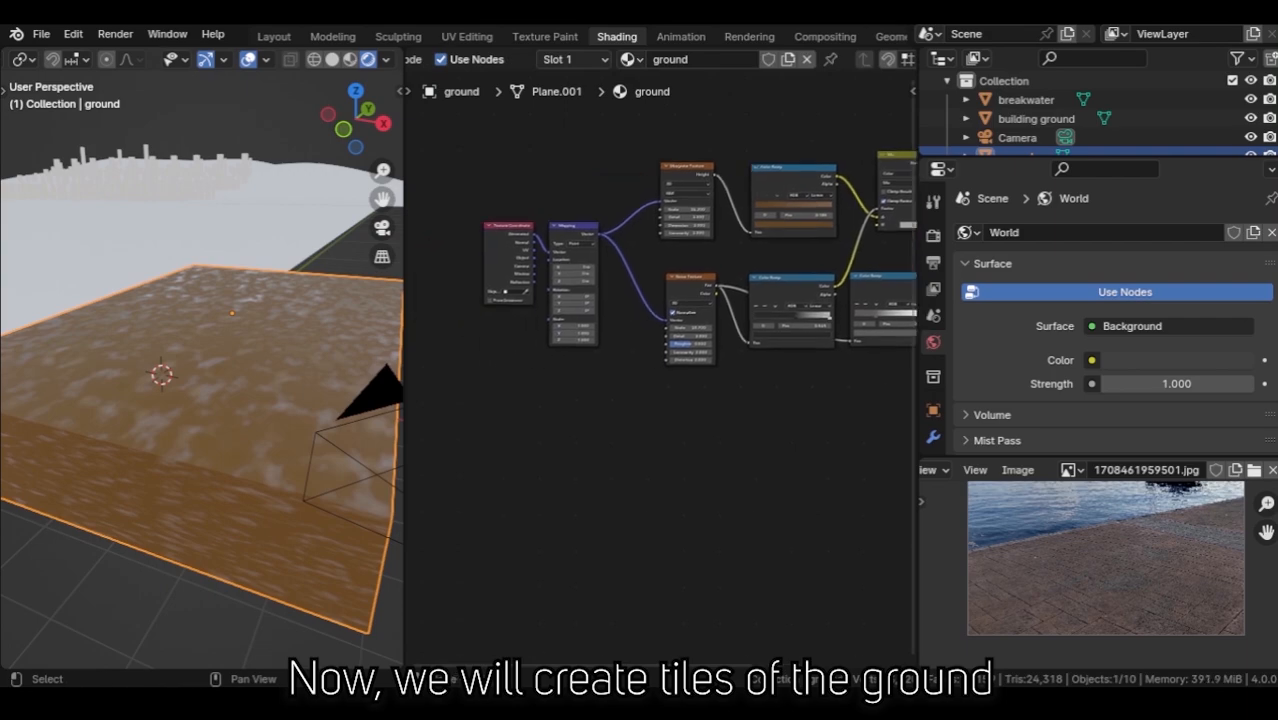
{"action": "left_click_drag", "start_coordinate": [622, 385], "coordinate": [515, 285]}
{"action": "left_click_drag", "start_coordinate": [572, 228], "coordinate": [546, 356]}
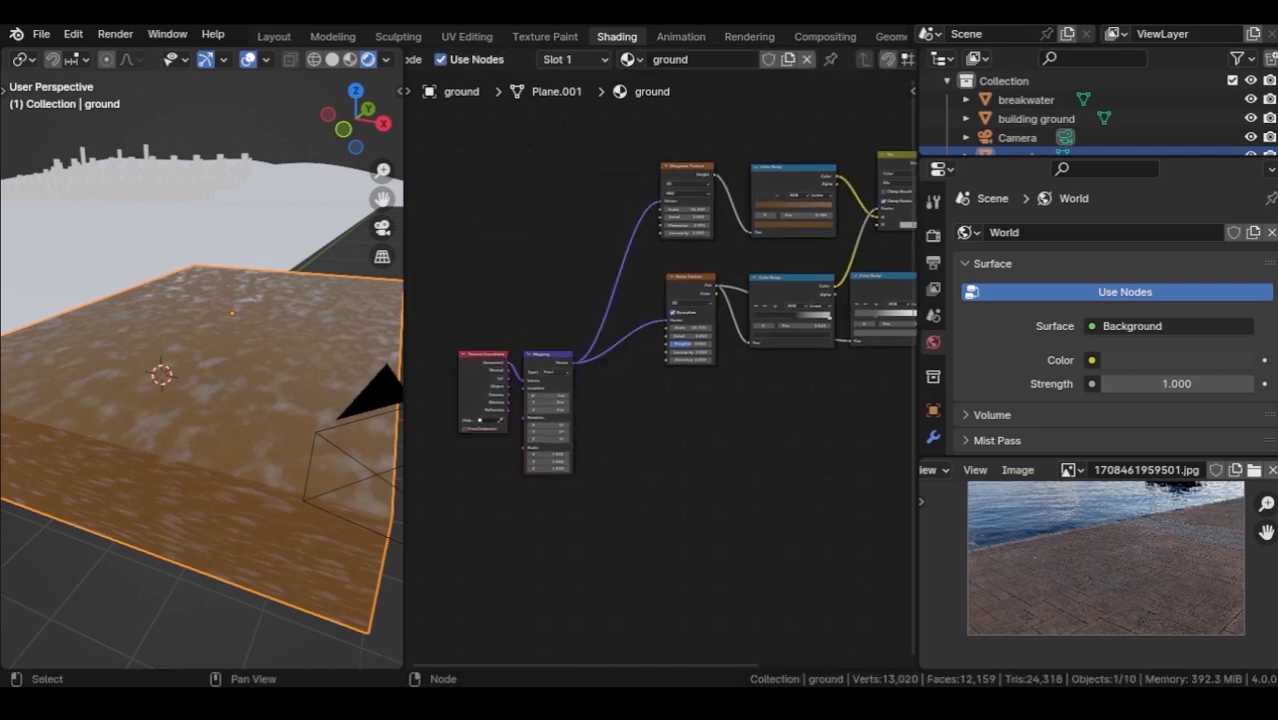
Add a Wave Texture below the Noise Texture and link the Mapping node's Vector to its Vector input.
{"action": "key", "text": "shift+a"}
{"action": "type", "text": "wave"}
{"action": "key", "text": "Down"}
{"action": "key", "text": "Return"}
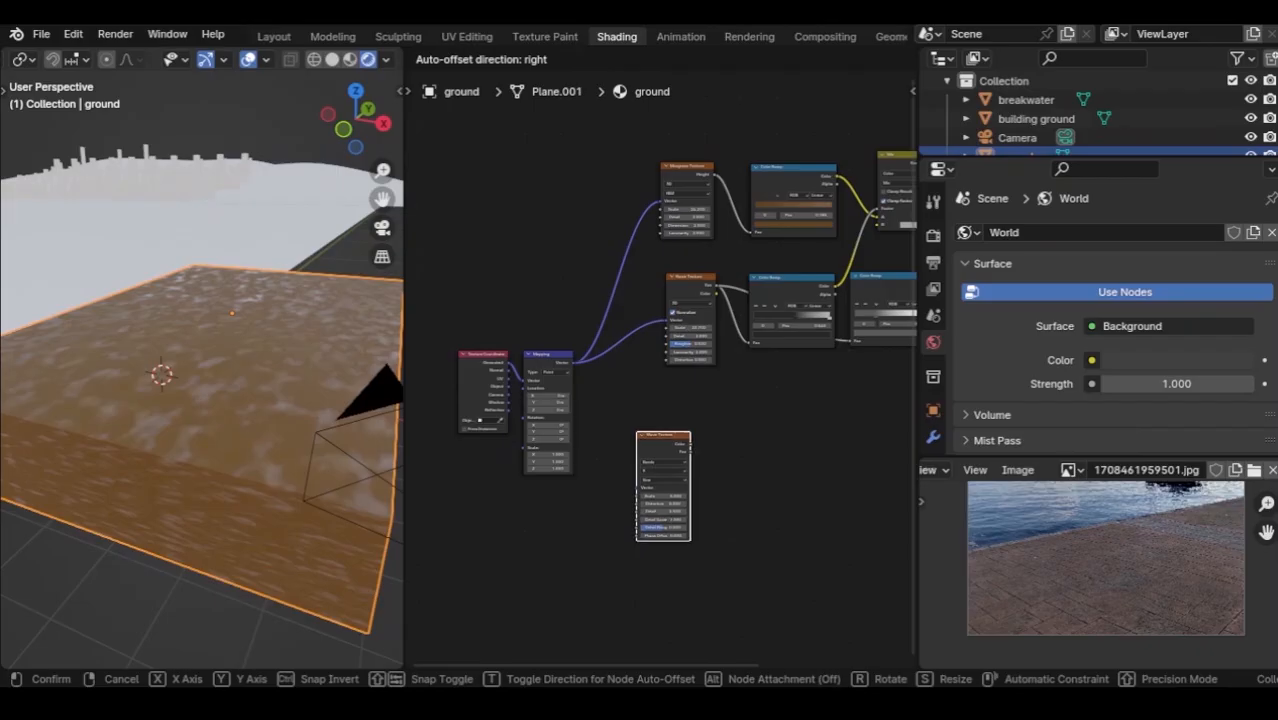
{"action": "left_click", "coordinate": [650, 425]}
{"action": "middle_click_drag", "start_coordinate": [650, 425], "coordinate": [618, 380], "text": "shift"}
{"action": "middle_click_drag", "start_coordinate": [618, 380], "coordinate": [620, 310], "text": "ctrl"}
{"action": "left_click_drag", "start_coordinate": [484, 294], "coordinate": [551, 388]}
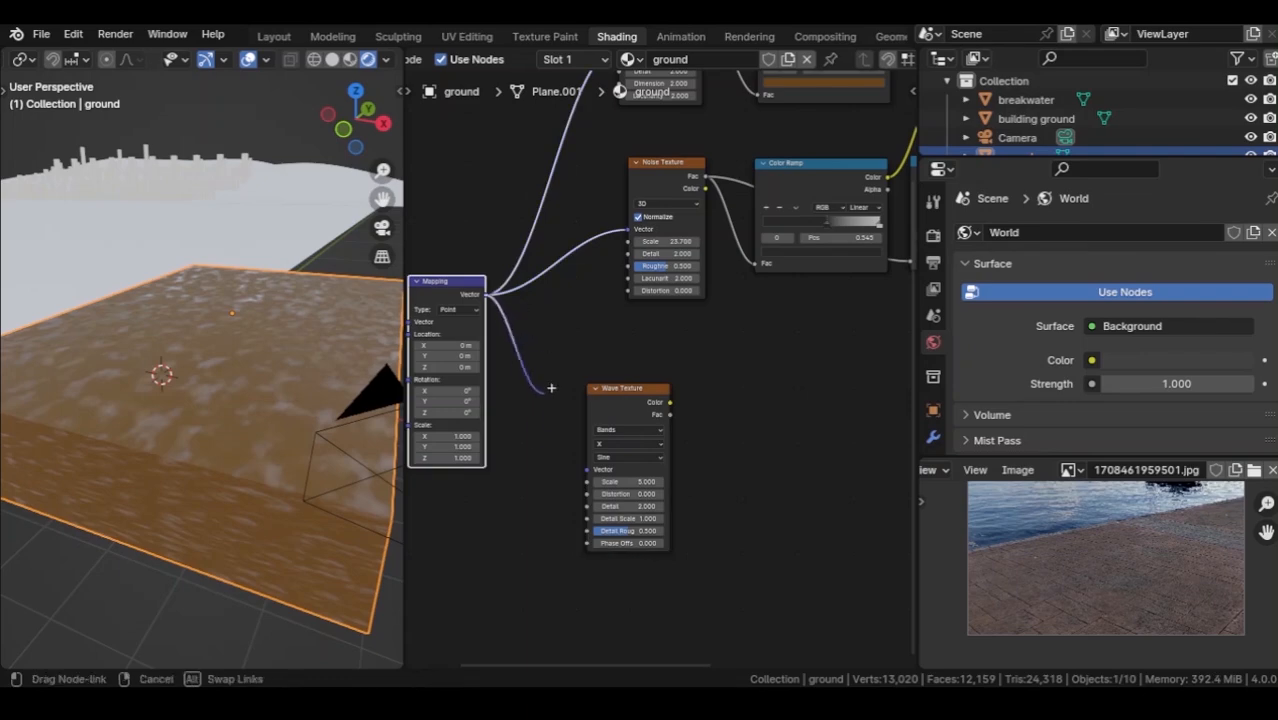
{"action": "left_click_drag", "start_coordinate": [568, 463], "coordinate": [588, 469]}
Preview the Wave Texture directly on the ground and set its scale to about 3.61.
{"action": "middle_click_drag", "start_coordinate": [630, 452], "coordinate": [577, 460]}
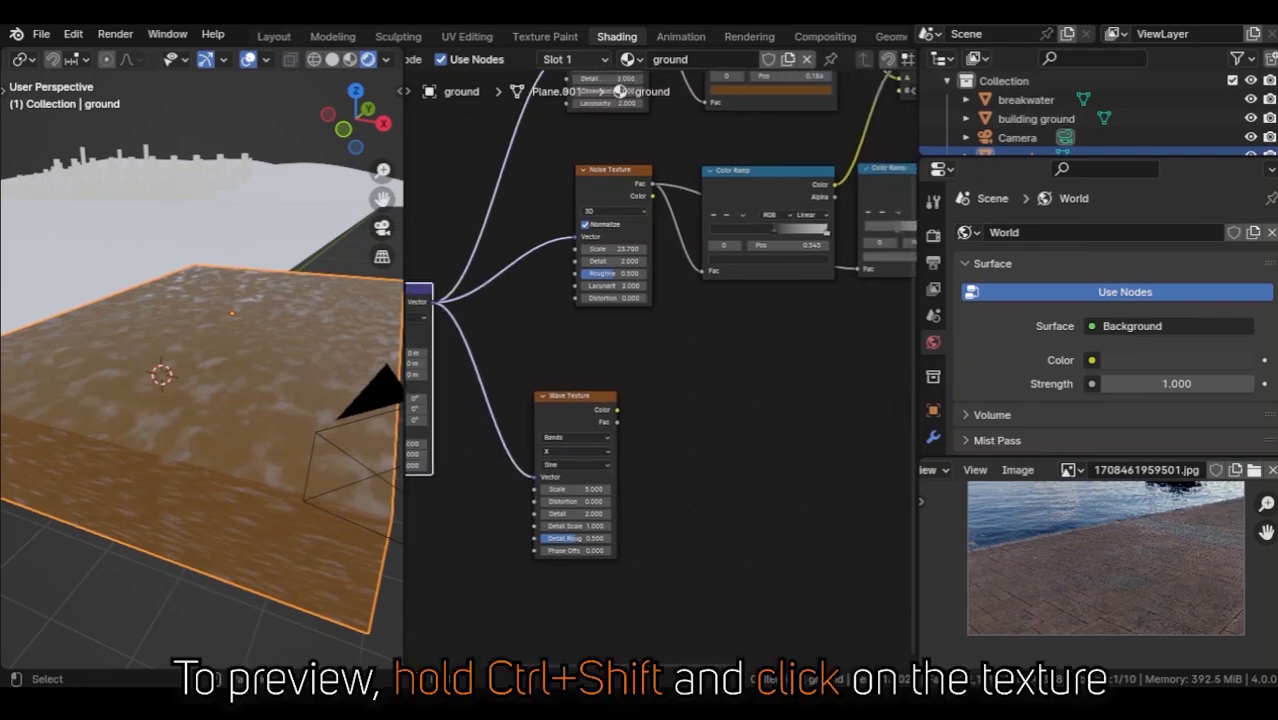
{"action": "left_click", "coordinate": [574, 398], "text": "ctrl+shift"}
{"action": "mouse_move", "coordinate": [262, 388]}
{"action": "middle_mouse_down"}
{"action": "mouse_move", "coordinate": [215, 428]}
{"action": "mouse_move", "coordinate": [250, 408]}
{"action": "middle_mouse_up"}
{"action": "left_click_drag", "start_coordinate": [578, 489], "coordinate": [564, 489], "text": "shift"}
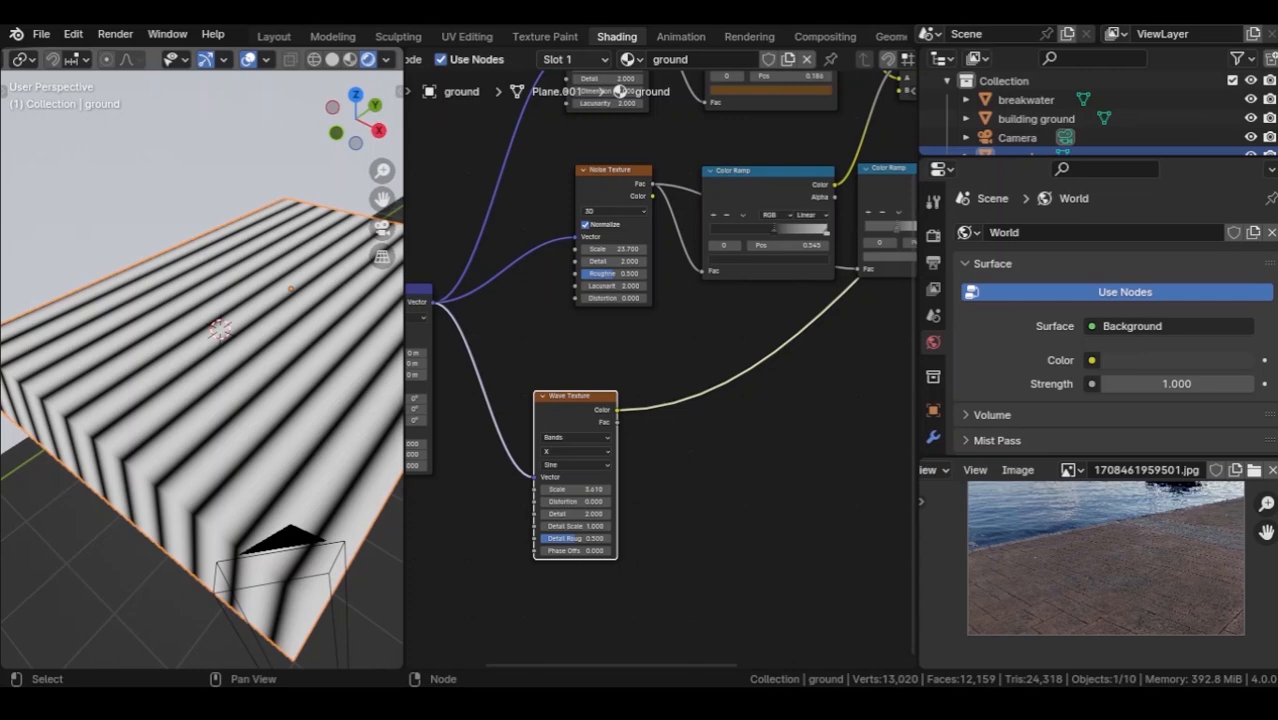
Duplicate the Mapping node and insert the copy between the original Mapping and the Wave Texture.
{"action": "middle_click_drag", "start_coordinate": [500, 400], "coordinate": [572, 301]}
{"action": "left_click", "coordinate": [467, 190]}
{"action": "key", "text": "shift+d"}
{"action": "left_click", "coordinate": [589, 252]}
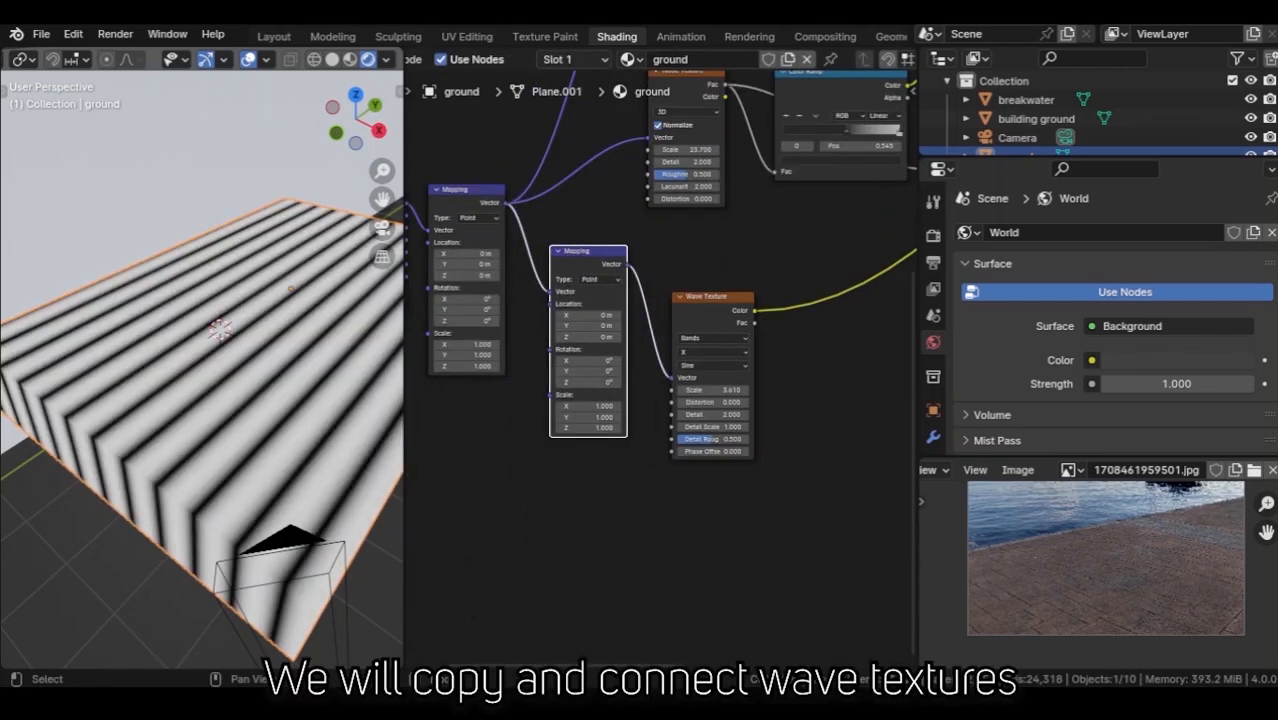
Duplicate the second Mapping node together with its Wave Texture and place the pair below the originals.
{"action": "left_click_drag", "start_coordinate": [707, 277], "coordinate": [578, 325]}
{"action": "key", "text": "shift+d"}
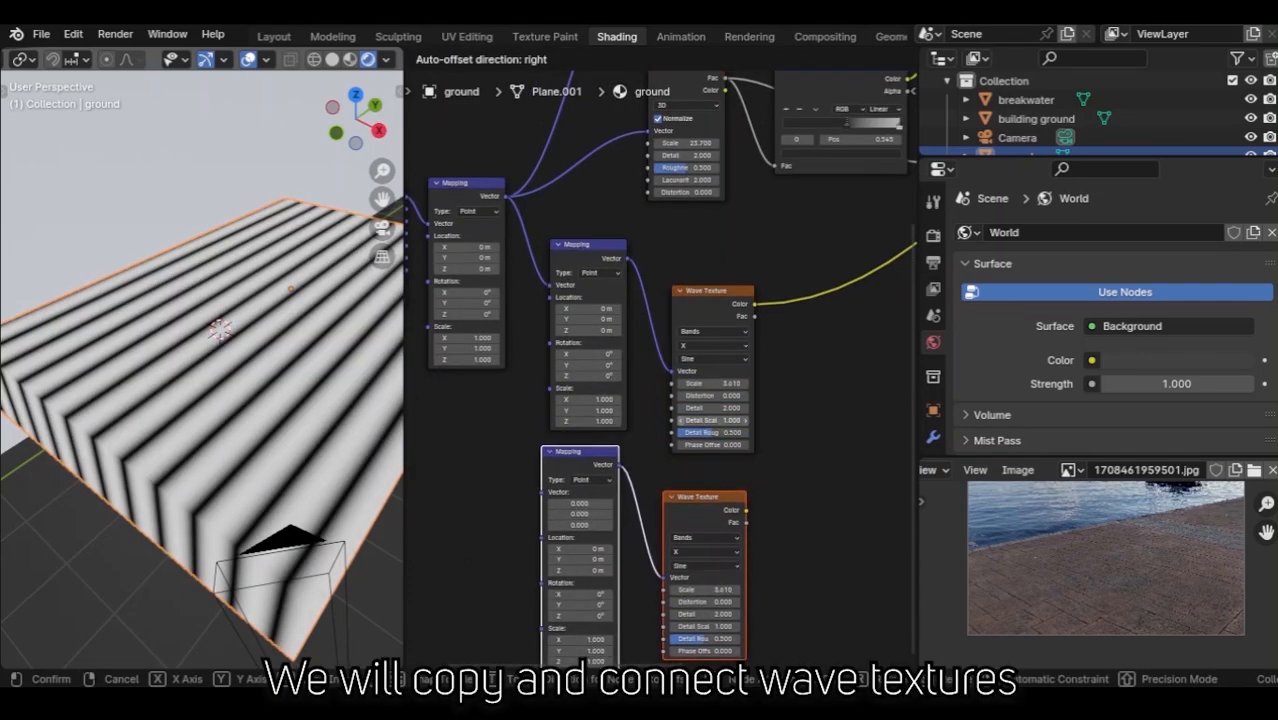
{"action": "left_click", "coordinate": [704, 630]}
{"action": "middle_click_drag", "start_coordinate": [704, 630], "coordinate": [586, 565]}
{"action": "left_click", "coordinate": [645, 560]}
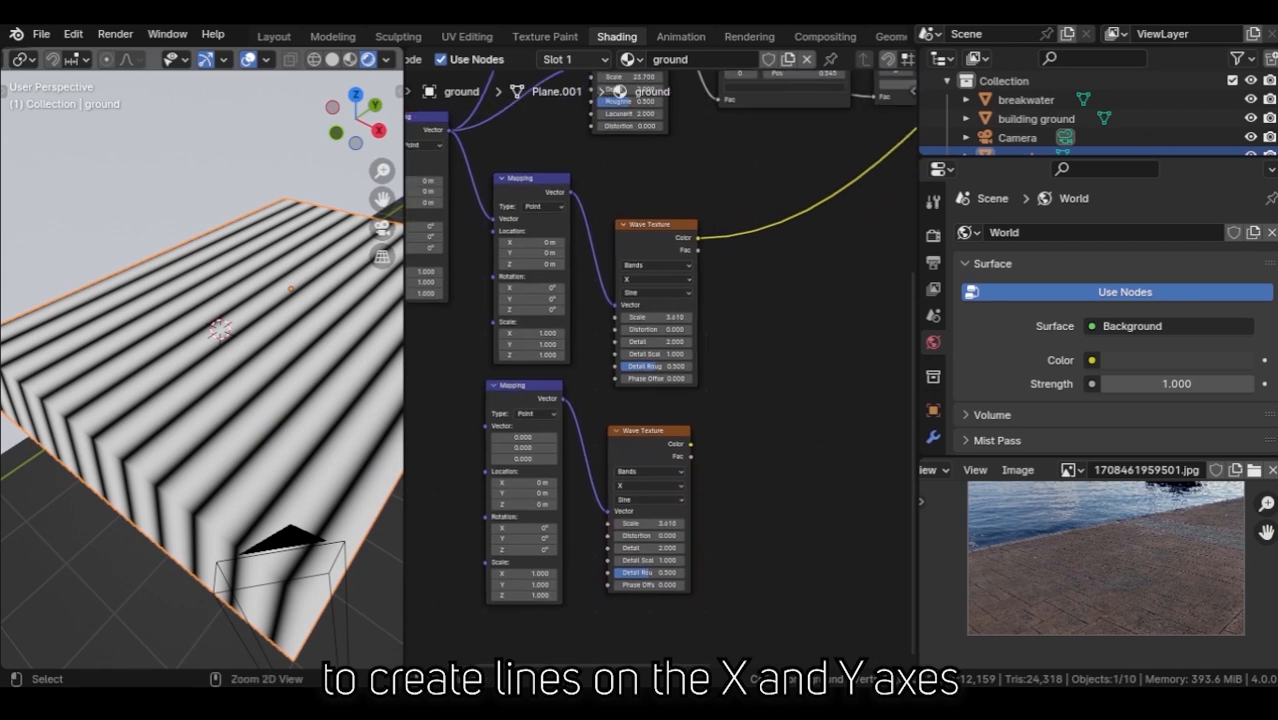
Preview the duplicated Wave Texture with its Mapping fed by the main Mapping, using Y bands at a scale of about 4.51.
{"action": "left_click", "coordinate": [647, 432], "text": "ctrl+shift"}
{"action": "left_click", "coordinate": [650, 486]}
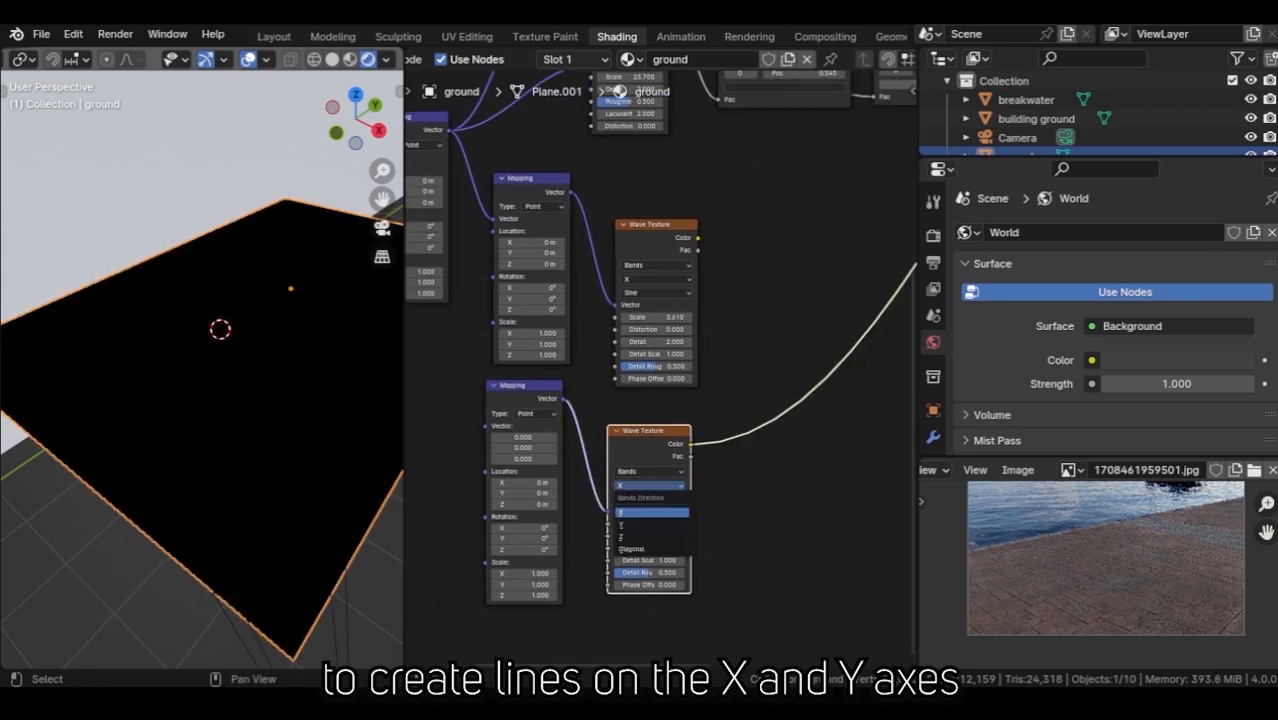
{"action": "left_click", "coordinate": [650, 512]}
{"action": "middle_click_drag", "start_coordinate": [500, 432], "coordinate": [545, 442], "text": "shift"}
{"action": "mouse_move", "coordinate": [530, 436]}
{"action": "left_mouse_down"}
{"action": "mouse_move", "coordinate": [485, 194]}
{"action": "mouse_move", "coordinate": [530, 436]}
{"action": "left_mouse_up"}
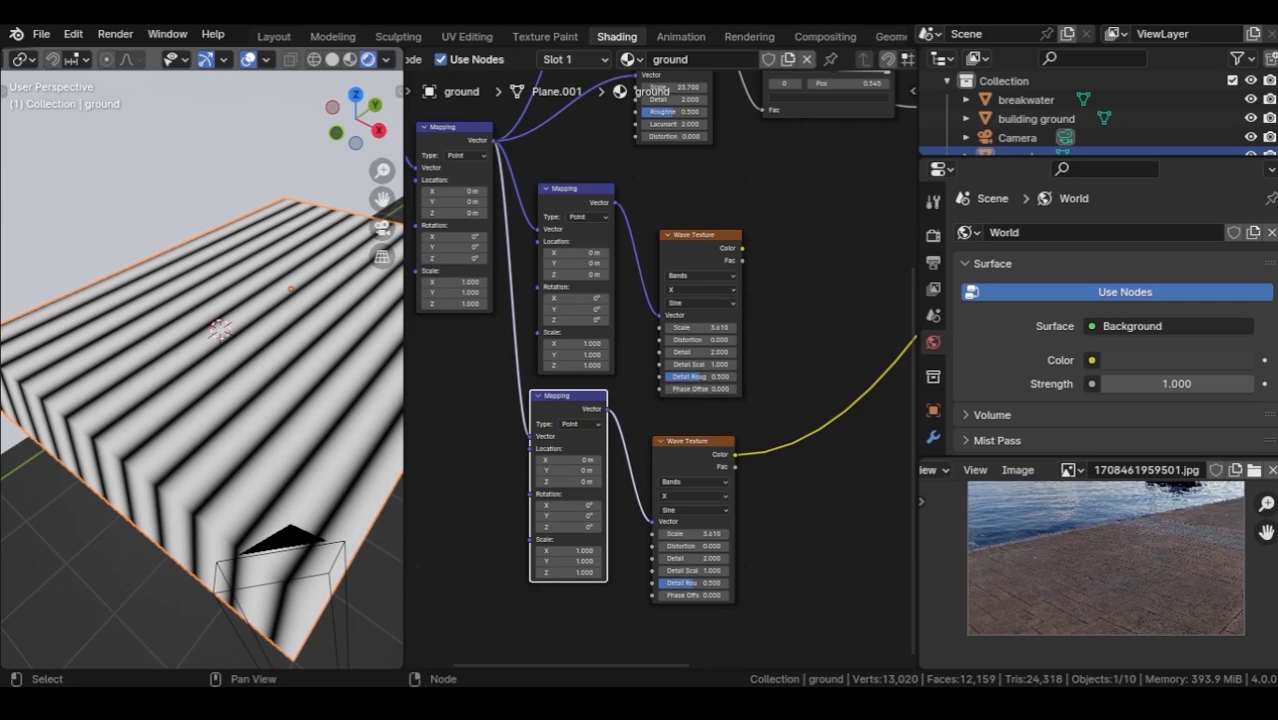
{"action": "left_click", "coordinate": [694, 495]}
{"action": "left_click", "coordinate": [680, 535]}
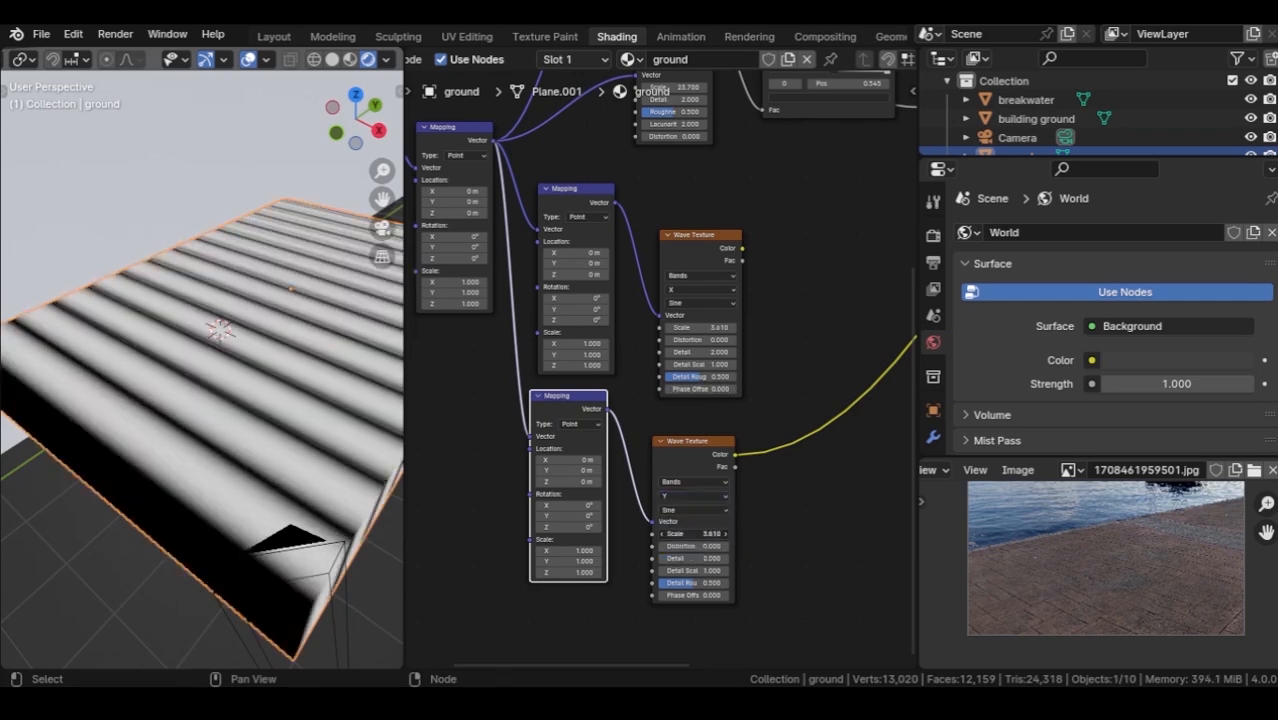
Insert a Mix Color node after the Y-band Wave Texture and link the X-band Wave Texture's Color to input A.
{"action": "middle_click_drag", "start_coordinate": [797, 247], "coordinate": [580, 305]}
{"action": "key", "text": "shift+a"}
{"action": "left_click", "coordinate": [580, 308]}
{"action": "type", "text": "mix"}
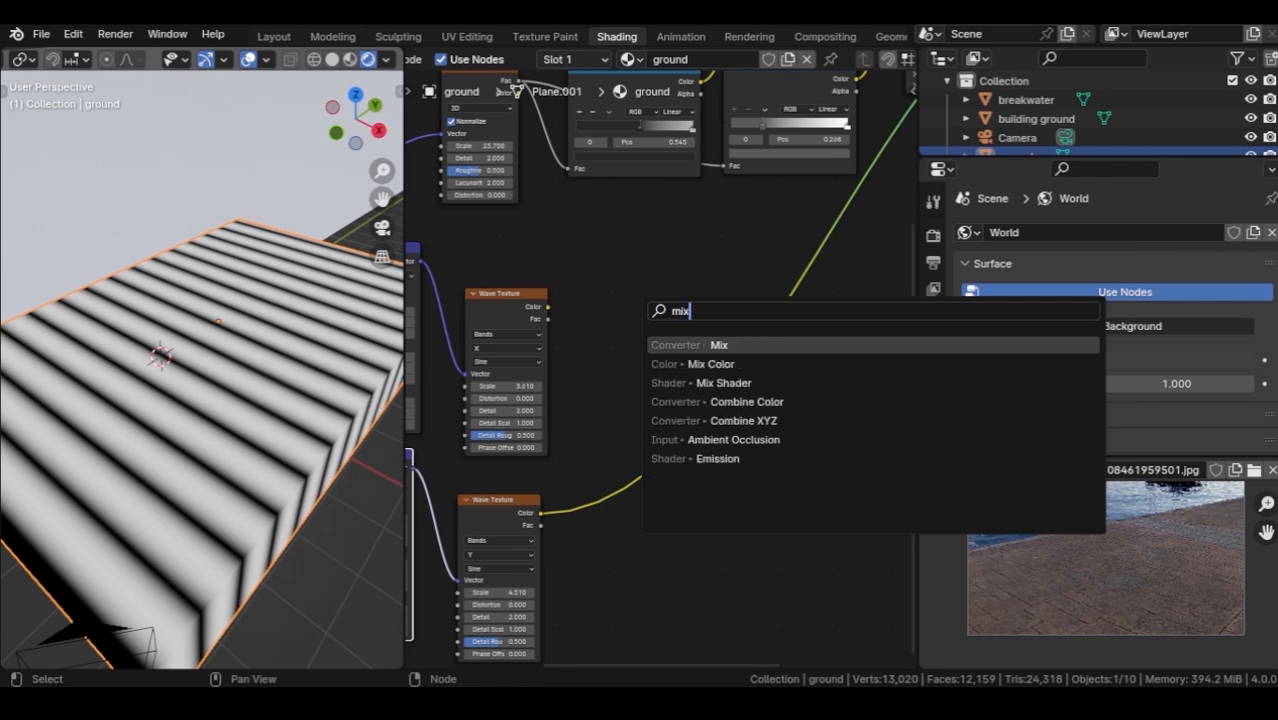
{"action": "left_click", "coordinate": [688, 364]}
{"action": "left_click", "coordinate": [684, 332]}
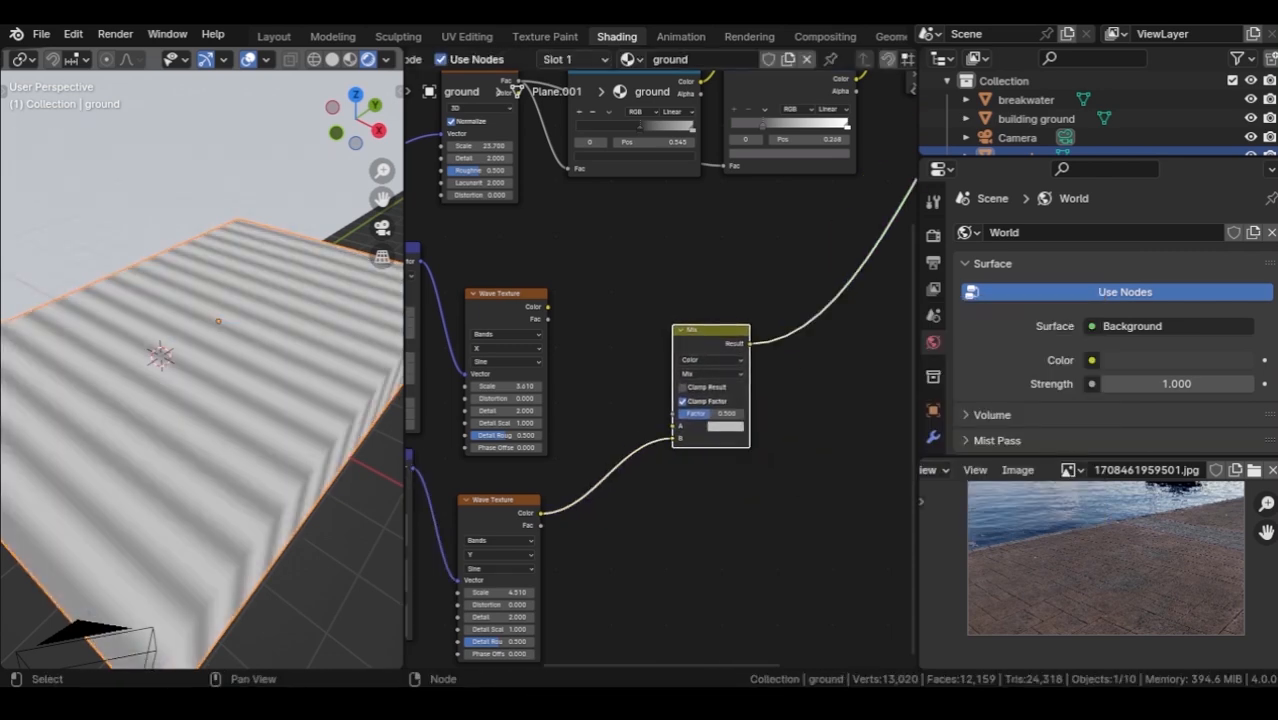
{"action": "left_click_drag", "start_coordinate": [547, 306], "coordinate": [672, 426]}
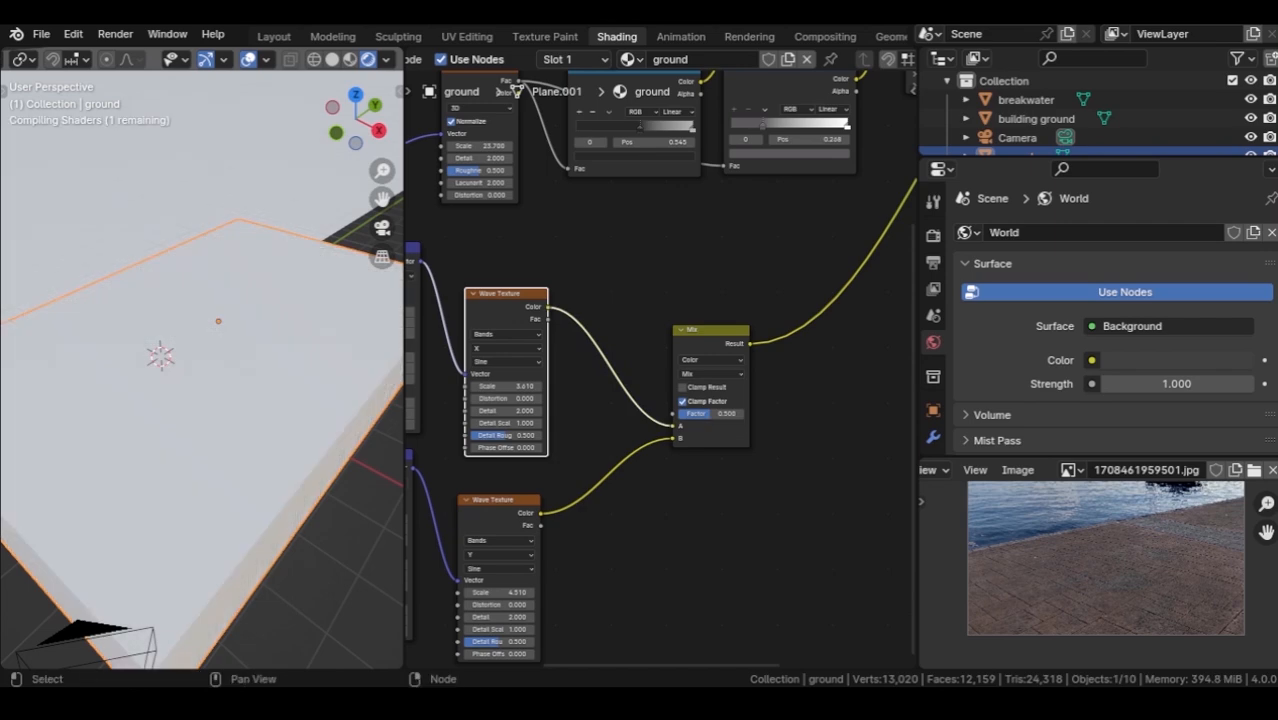
Set the wave Mix node's blending mode to Darken with a factor of 1.000, and save the file.
{"action": "middle_click_drag", "start_coordinate": [250, 400], "coordinate": [238, 416]}
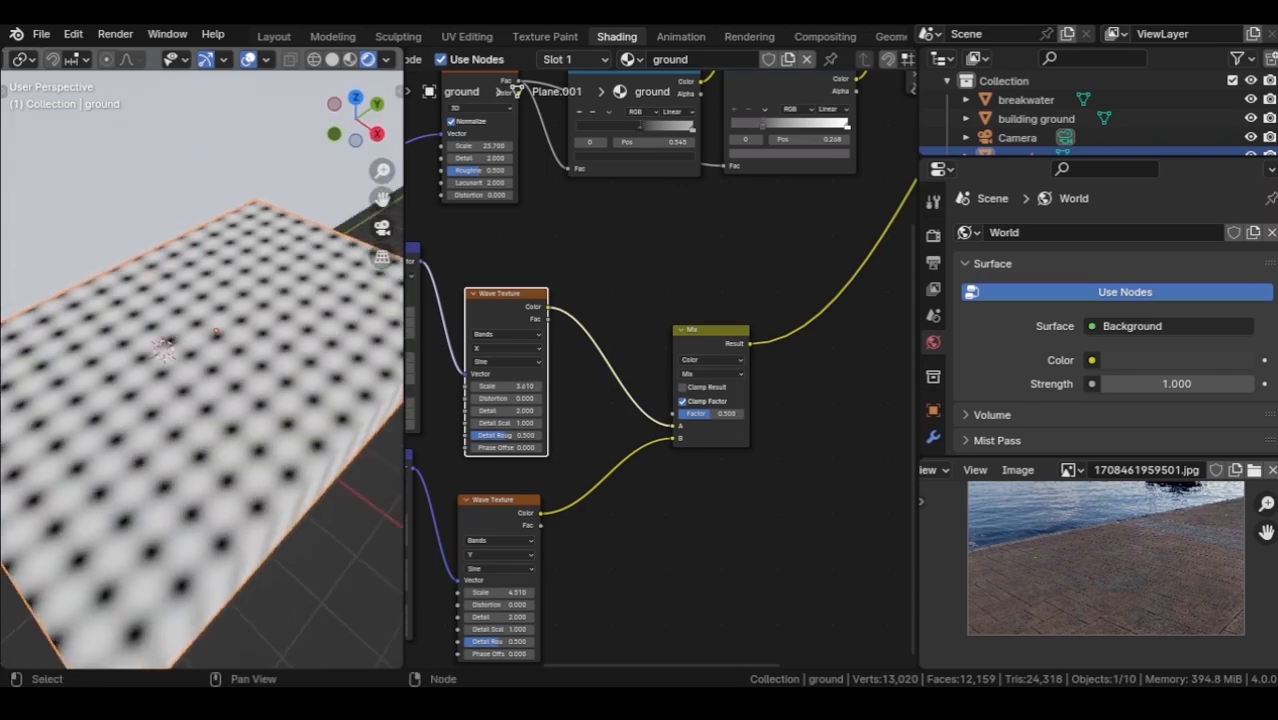
{"action": "key", "text": "ctrl+s"}
{"action": "left_click", "coordinate": [710, 373]}
{"action": "left_click", "coordinate": [694, 416]}
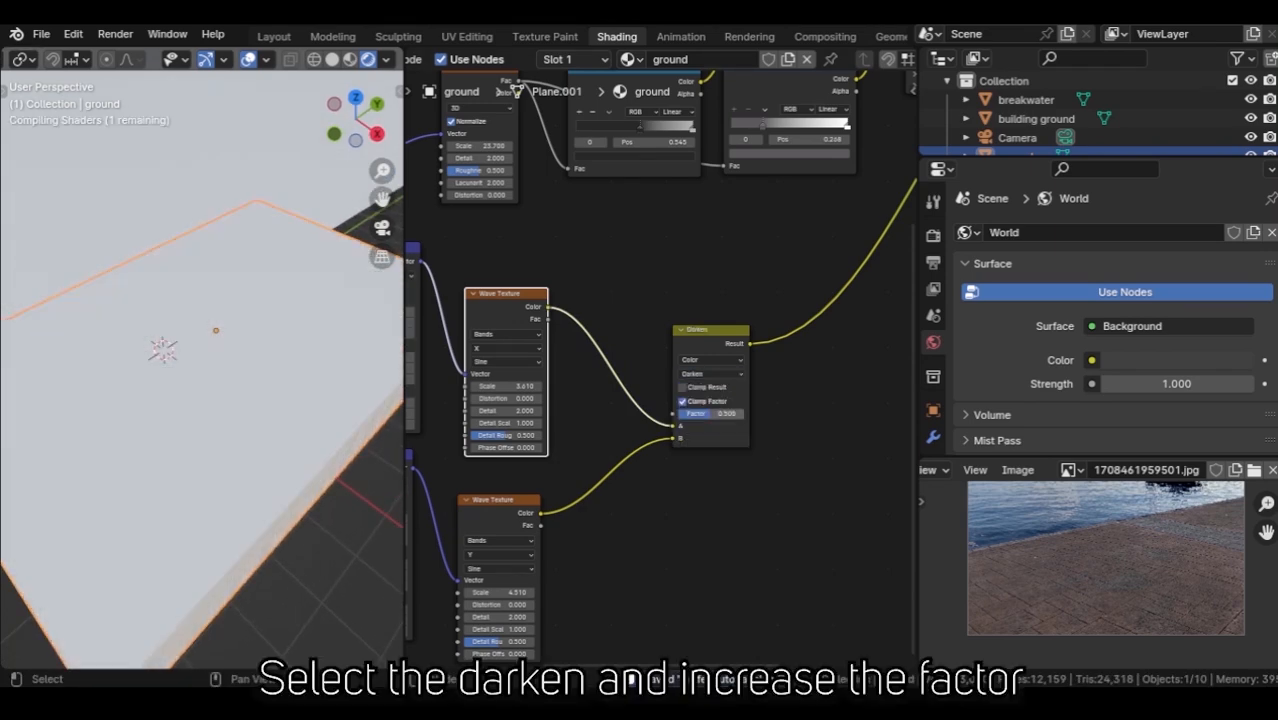
{"action": "key", "text": "ctrl+s"}
{"action": "left_click_drag", "start_coordinate": [705, 413], "coordinate": [760, 413]}
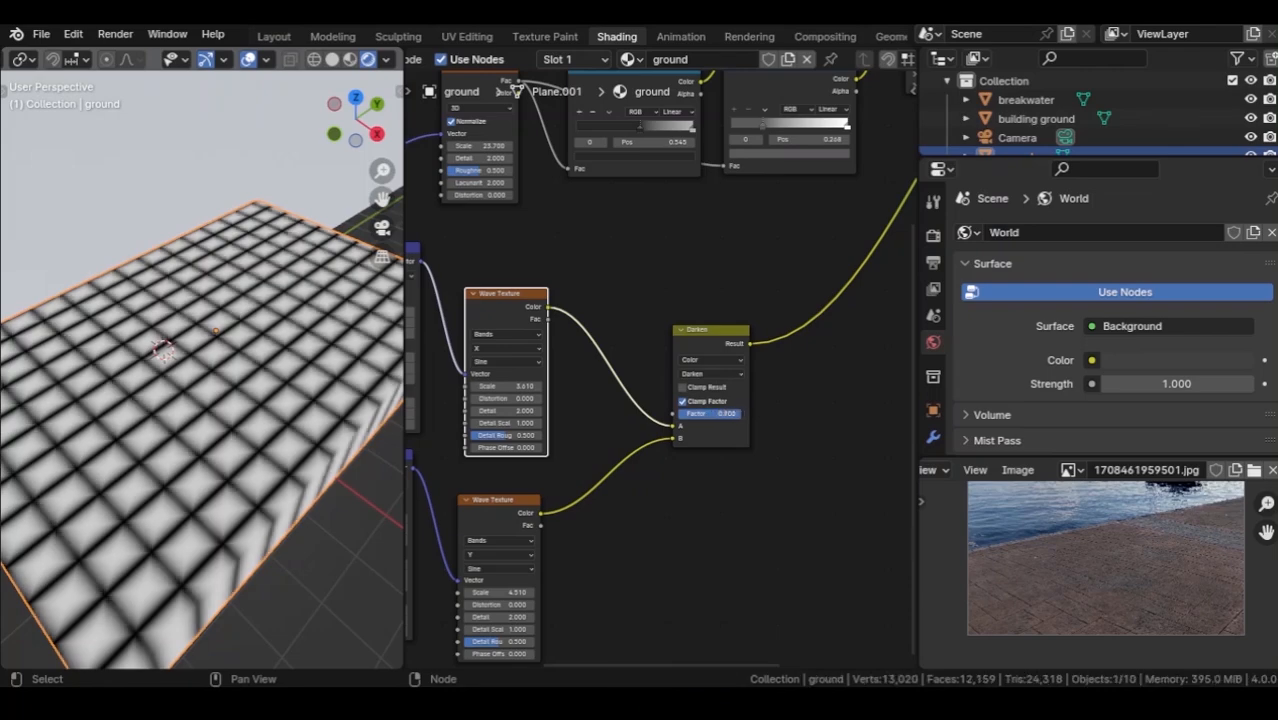
Lower the X-band Wave Texture's scale to about 1.21 to widen its line spacing.
{"action": "middle_click_drag", "start_coordinate": [200, 400], "coordinate": [235, 378]}
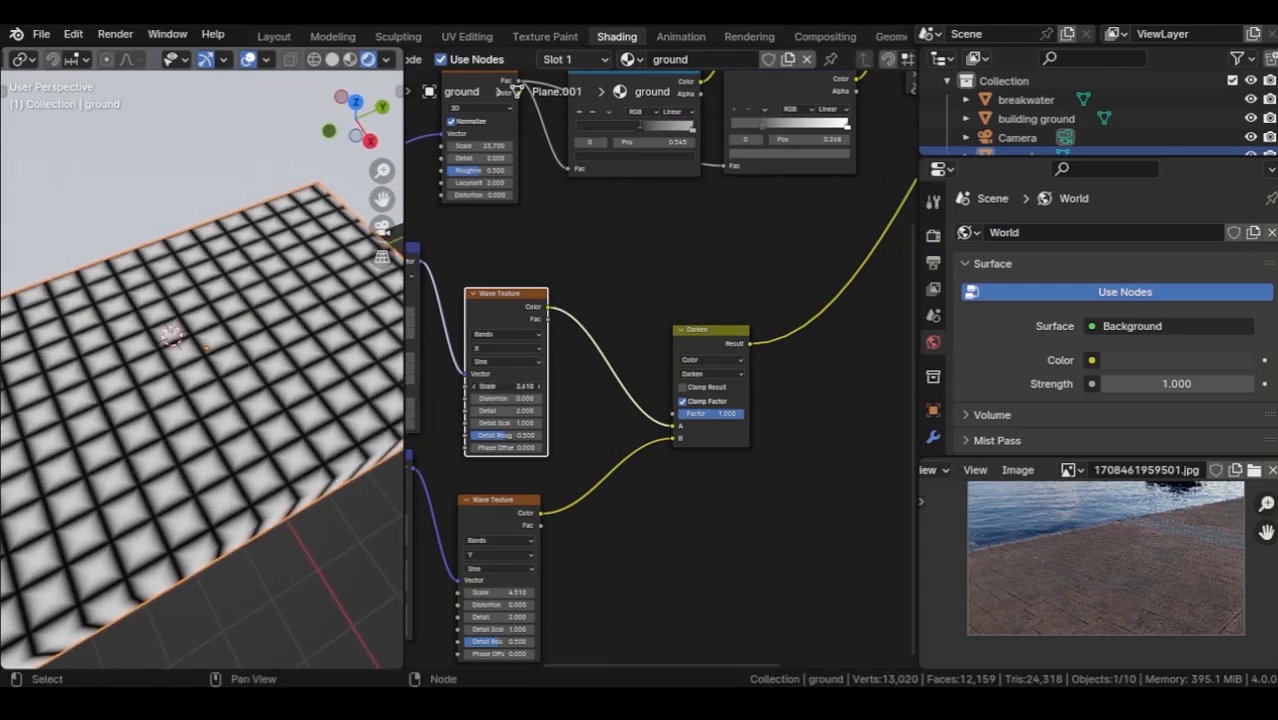
{"action": "left_click_drag", "start_coordinate": [505, 386], "coordinate": [450, 386]}
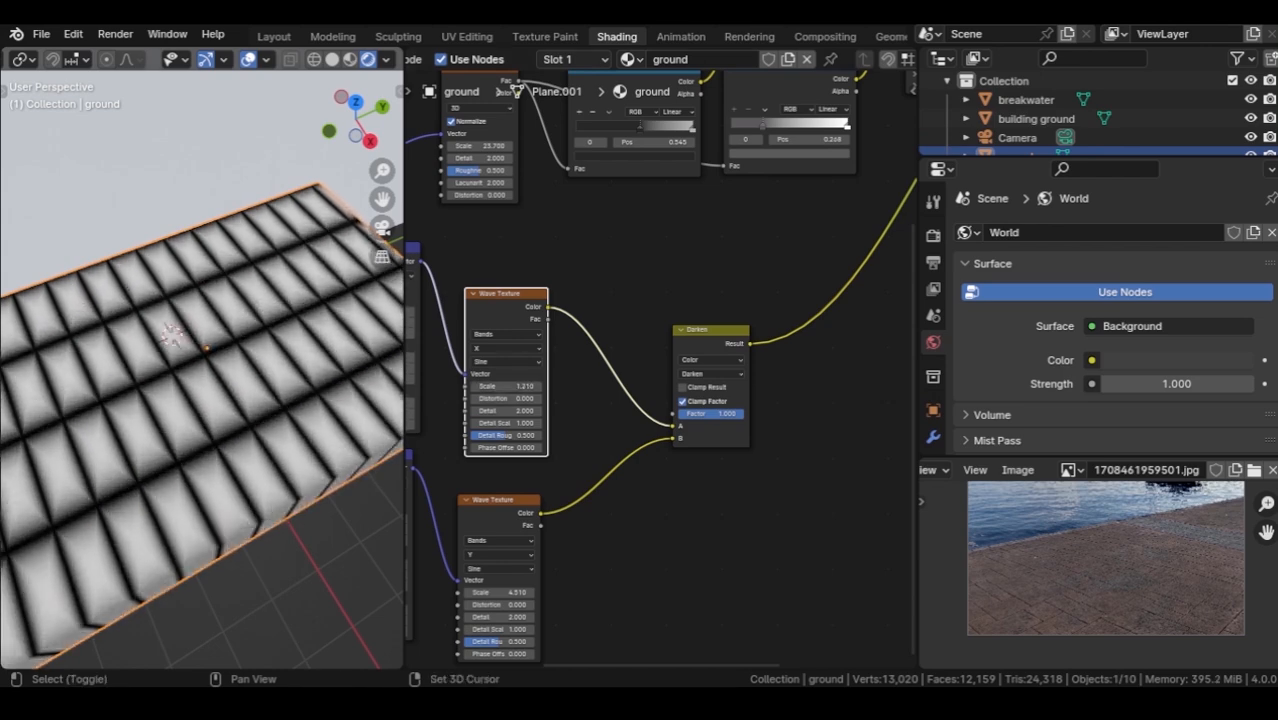
{"action": "middle_click_drag", "start_coordinate": [250, 400], "coordinate": [290, 360]}
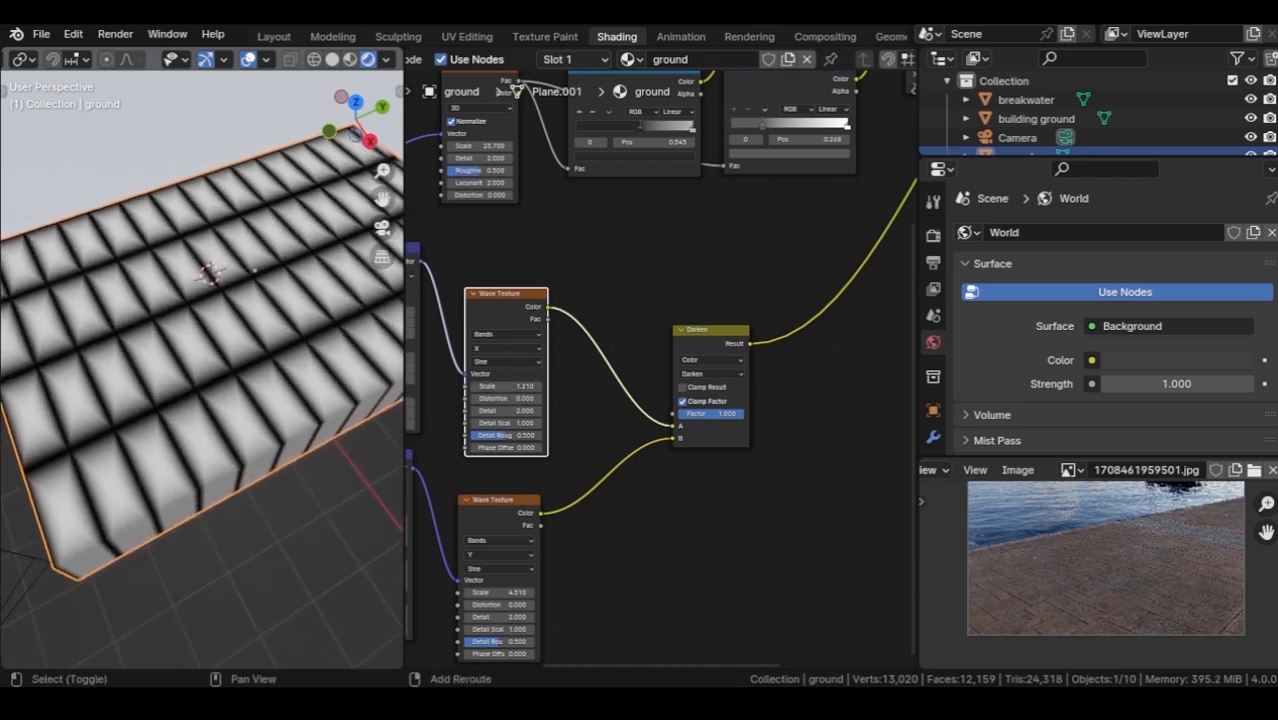
Duplicate the Y-band Wave Texture and its Mapping node, placing the third pair underneath.
{"action": "middle_click_drag", "start_coordinate": [660, 500], "coordinate": [744, 332]}
{"action": "left_click_drag", "start_coordinate": [598, 306], "coordinate": [446, 362]}
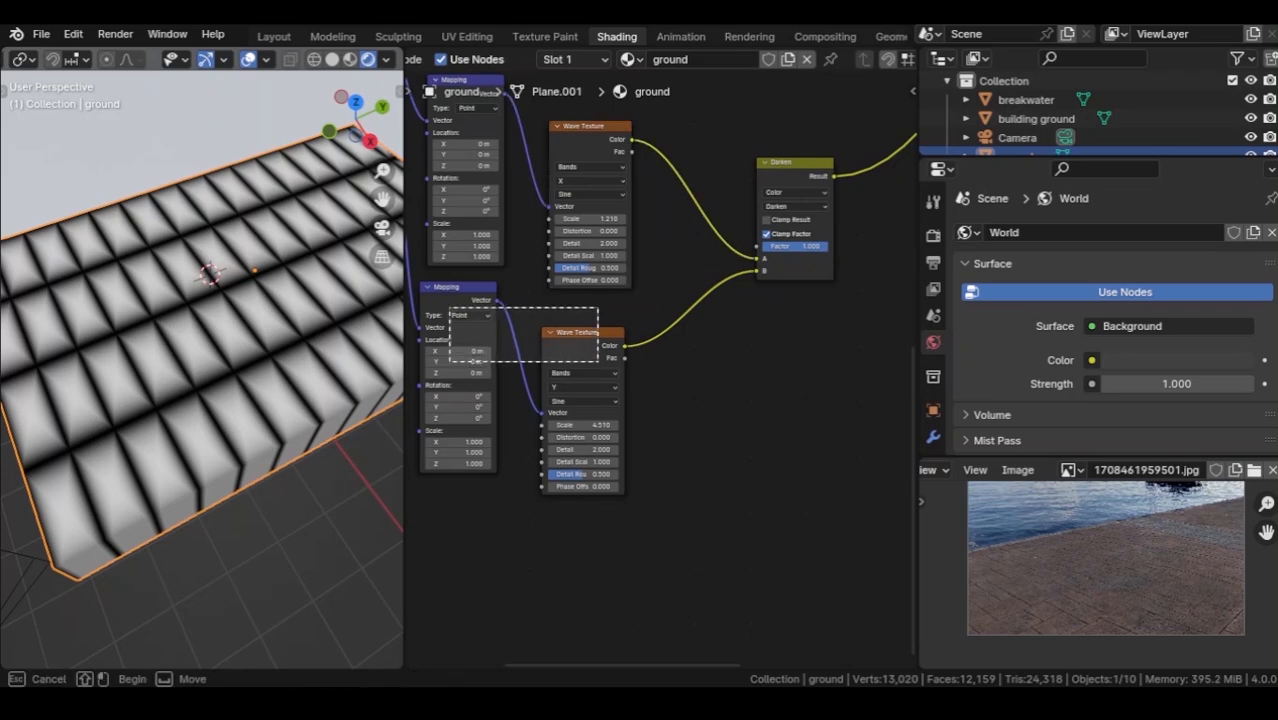
{"action": "key", "text": "shift+d"}
{"action": "left_click", "coordinate": [520, 580]}
{"action": "middle_click_drag", "start_coordinate": [520, 580], "coordinate": [655, 571]}
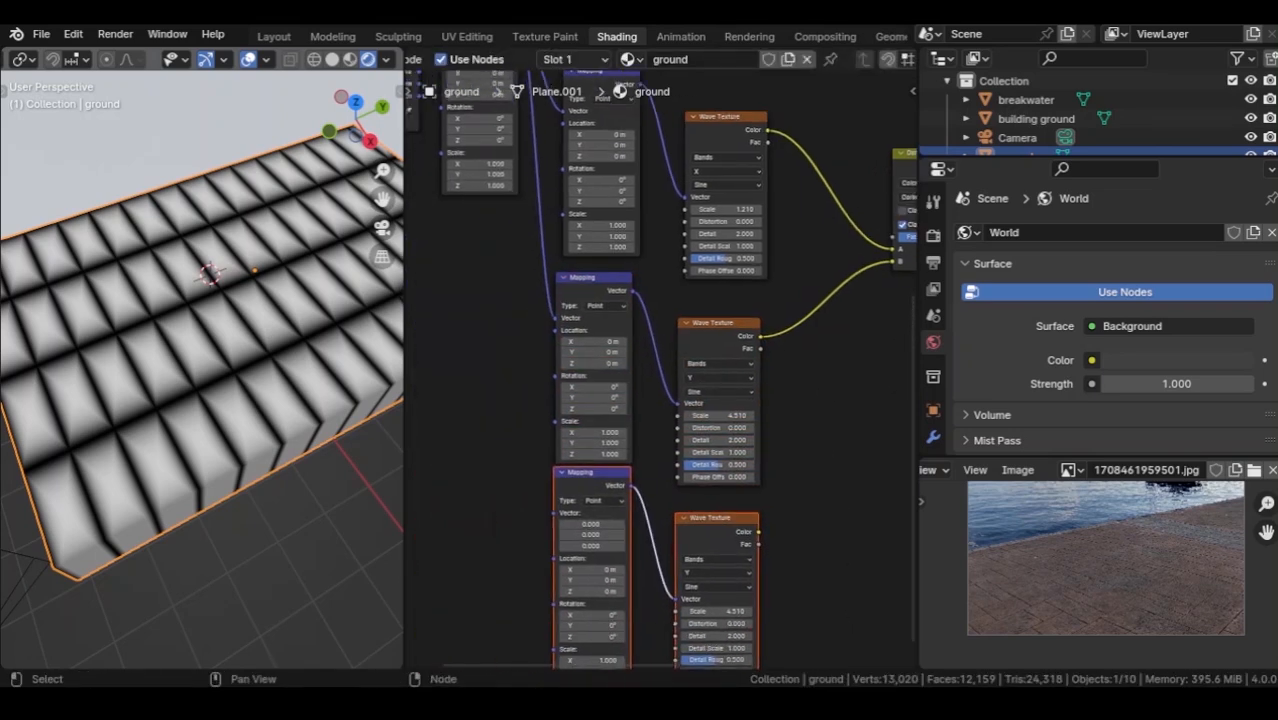
Reposition the Texture Coordinate and main Mapping nodes, and link the main Mapping's Vector to the third pair's Mapping.
{"action": "scroll", "coordinate": [660, 370], "scroll_direction": "down", "scroll_amount": 3}
{"action": "left_click_drag", "start_coordinate": [530, 205], "coordinate": [640, 330]}
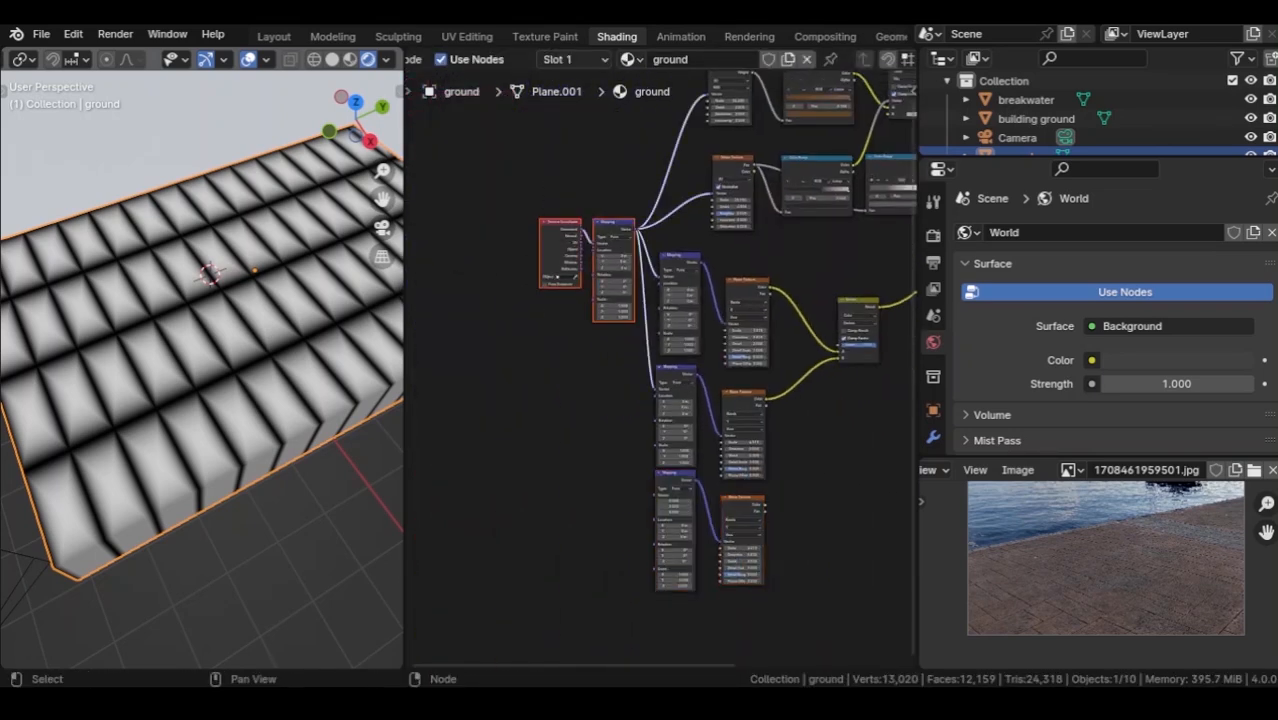
{"action": "key", "text": "g"}
{"action": "scroll", "coordinate": [660, 330], "scroll_direction": "up", "scroll_amount": 4}
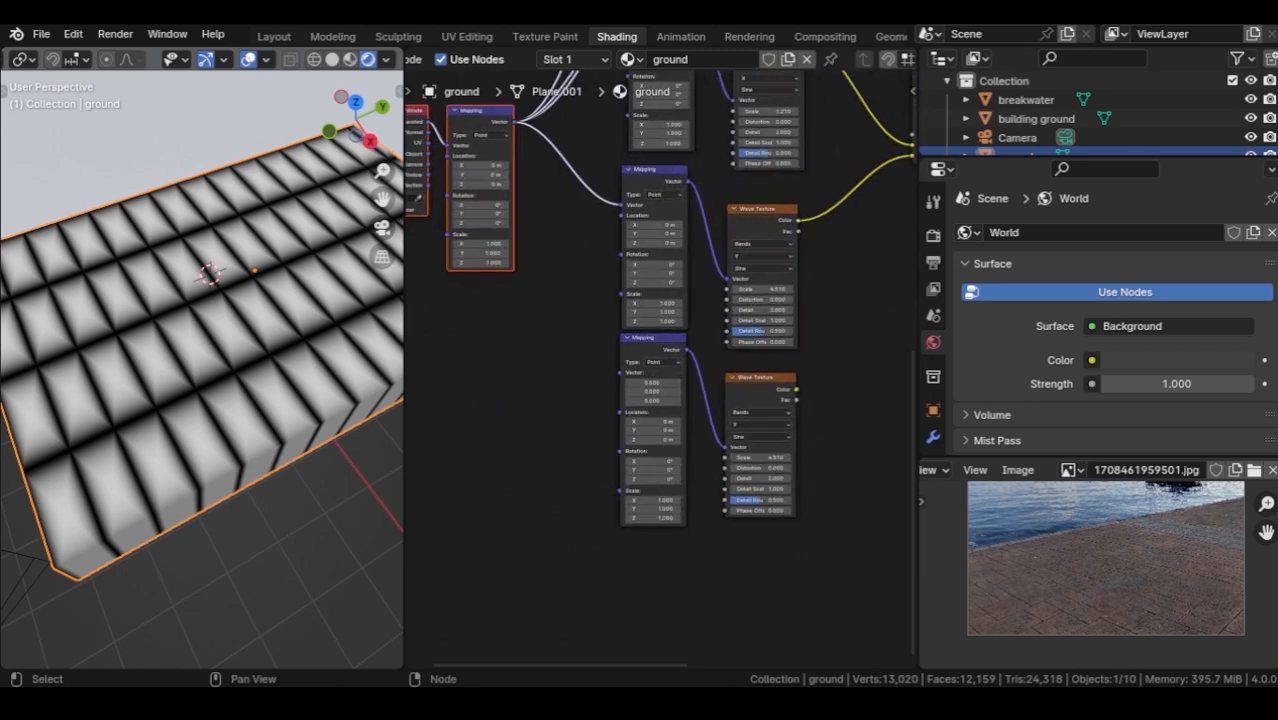
{"action": "left_click_drag", "start_coordinate": [514, 121], "coordinate": [544, 158]}
{"action": "left_click_drag", "start_coordinate": [618, 362], "coordinate": [620, 370]}
Duplicate the Darken node, insert it after the Y-band Wave Texture and link the third Wave Texture's Color to input B.
{"action": "middle_click_drag", "start_coordinate": [700, 330], "coordinate": [553, 365]}
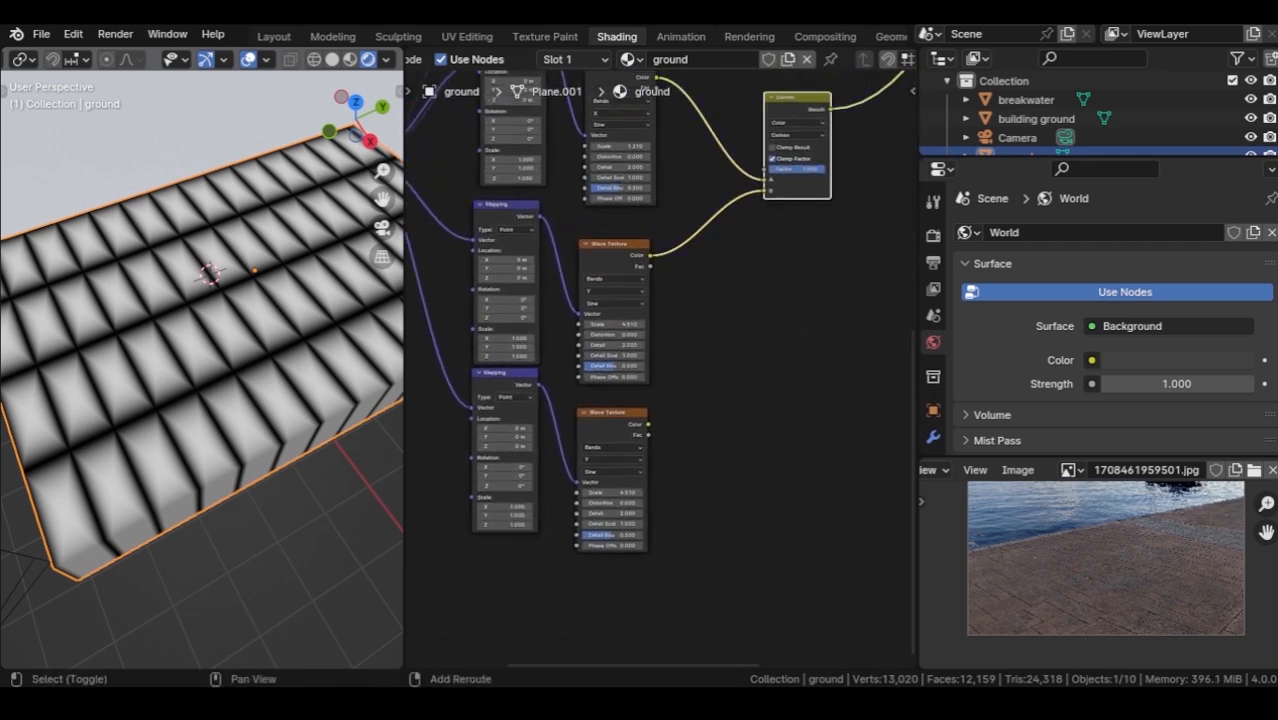
{"action": "key", "text": "shift+d"}
{"action": "left_click", "coordinate": [737, 250]}
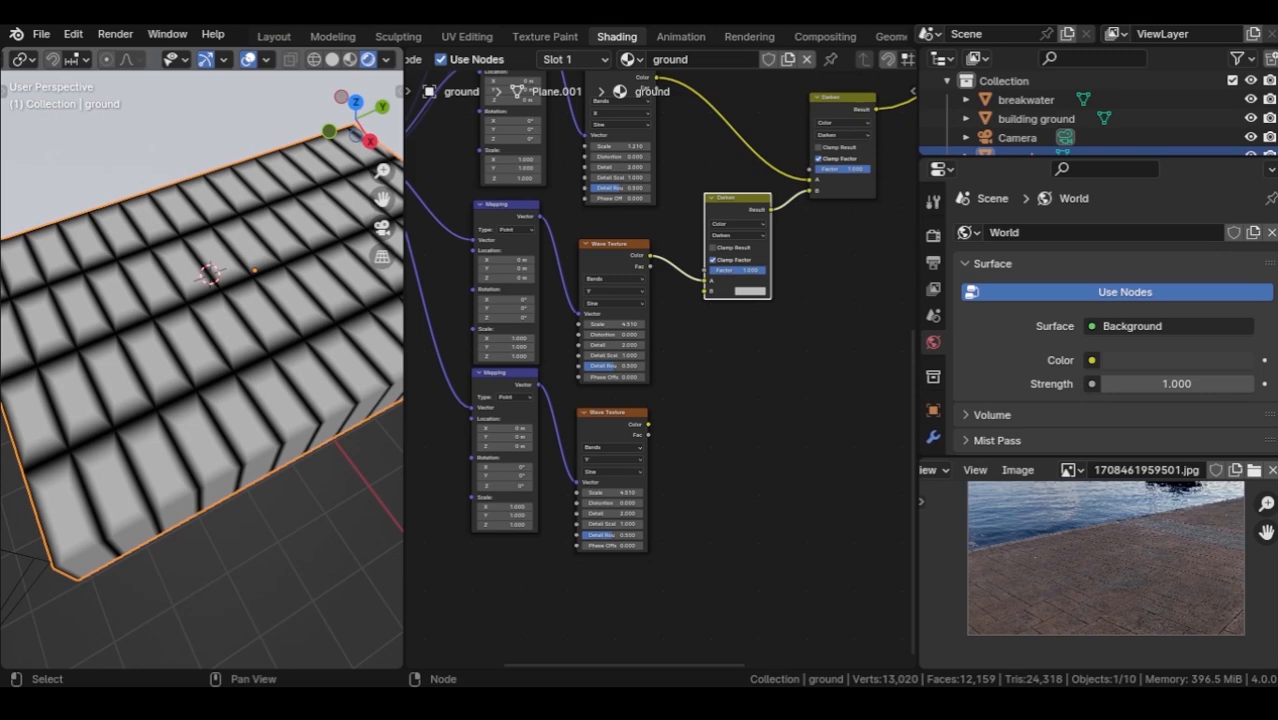
{"action": "left_click_drag", "start_coordinate": [648, 424], "coordinate": [677, 383]}
{"action": "left_click_drag", "start_coordinate": [707, 289], "coordinate": [707, 289]}
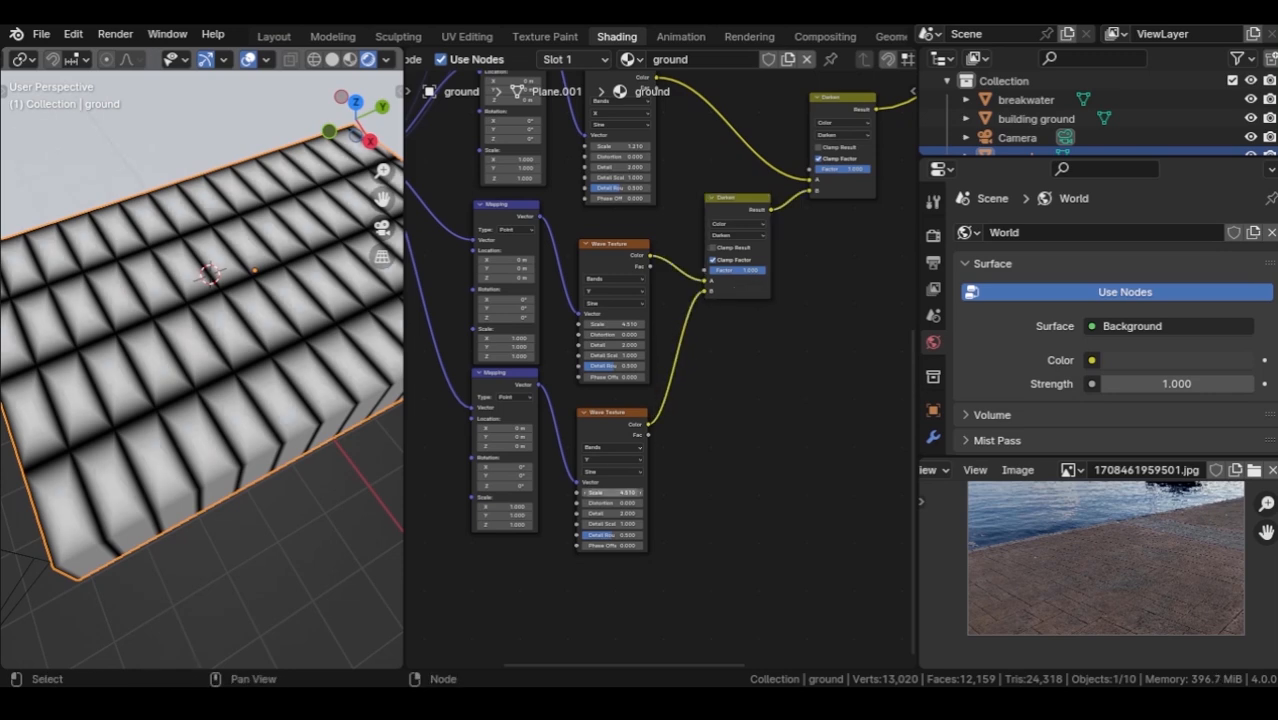
Set the third Wave Texture's scale to about 4.11 and its bands direction to X.
{"action": "mouse_move", "coordinate": [613, 492]}
{"action": "left_mouse_down"}
{"action": "mouse_move", "coordinate": [660, 492]}
{"action": "mouse_move", "coordinate": [613, 492]}
{"action": "left_mouse_up"}
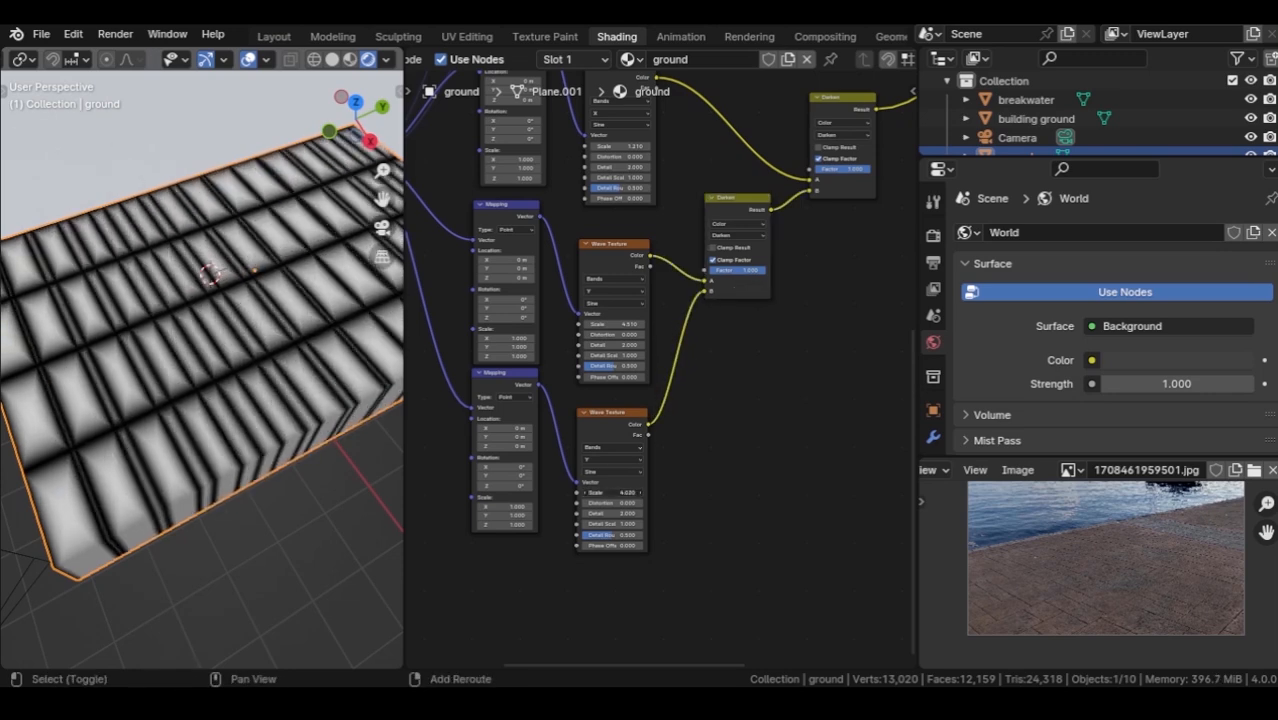
{"action": "left_click", "coordinate": [613, 459]}
{"action": "left_click", "coordinate": [613, 483]}
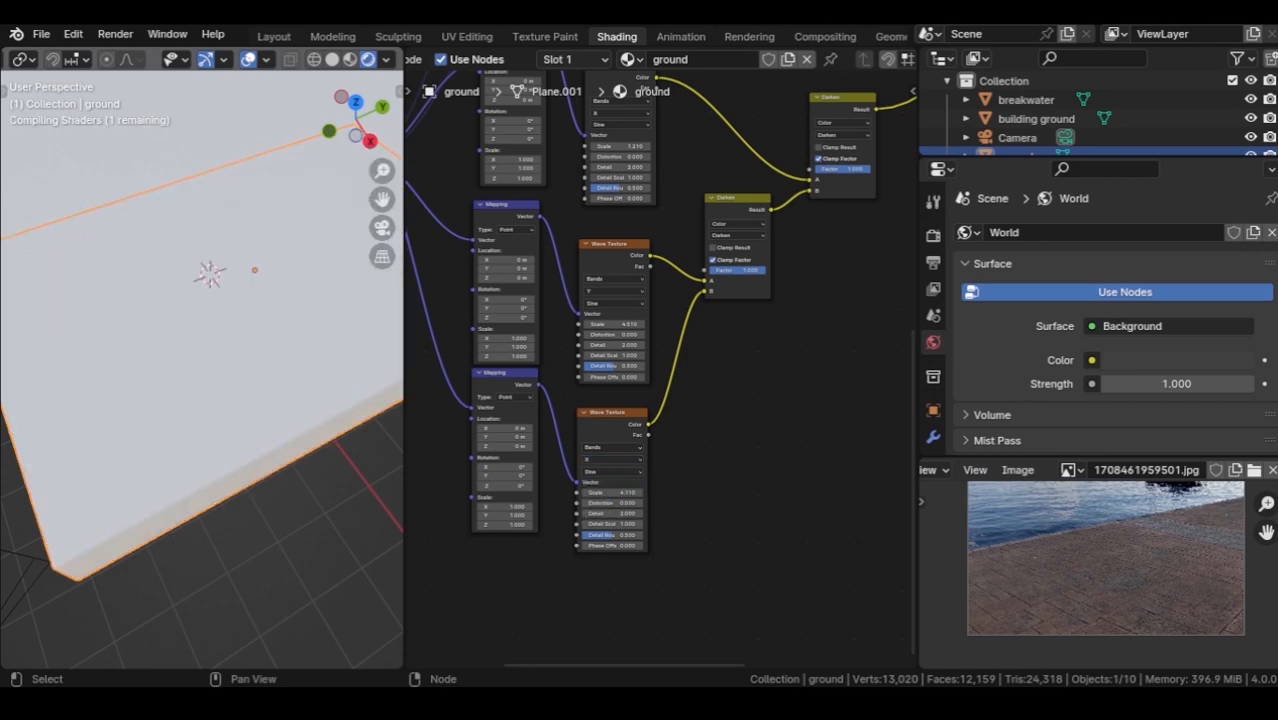
{"action": "left_click_drag", "start_coordinate": [613, 492], "coordinate": [571, 492], "text": "shift"}
{"action": "key", "text": "ctrl+z"}
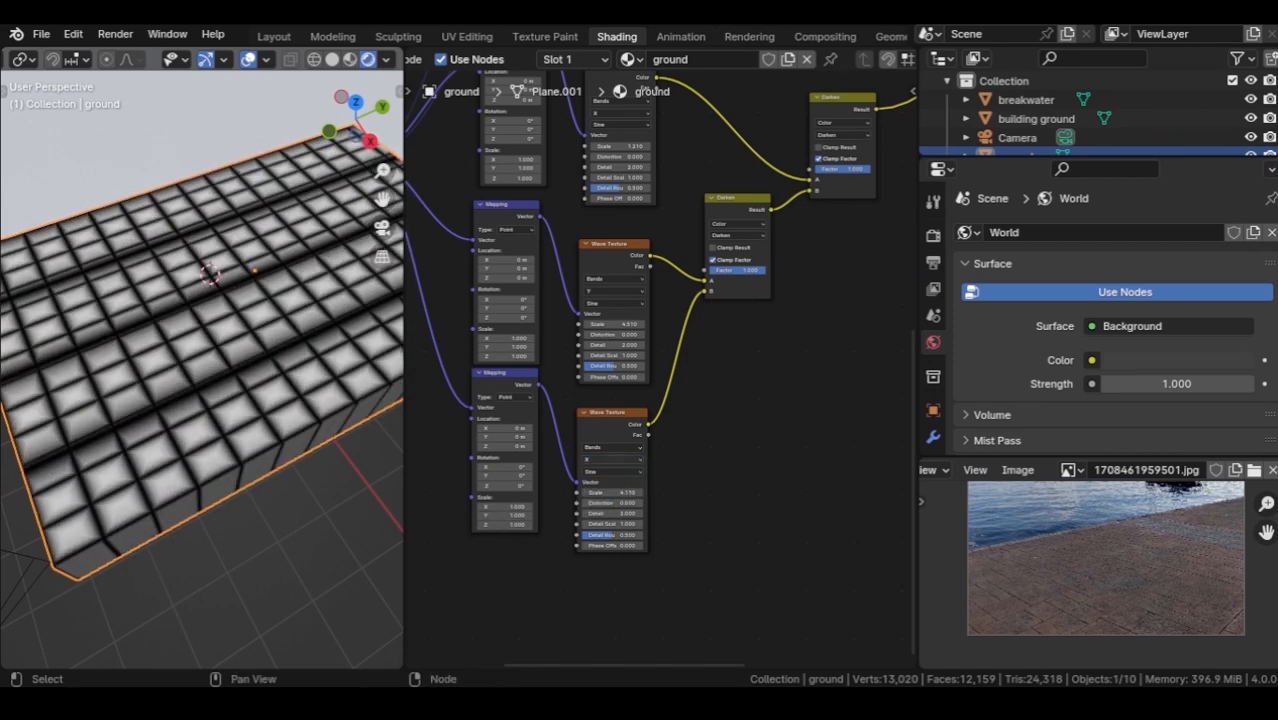
Set the first wave's Mapping scale to 0.81 on all axes and its Wave Texture scale to about 2.47.
{"action": "middle_click_drag", "start_coordinate": [600, 450], "coordinate": [672, 515]}
{"action": "middle_click_drag", "start_coordinate": [688, 361], "coordinate": [656, 407], "text": "shift"}
{"action": "middle_click_drag", "start_coordinate": [656, 407], "coordinate": [660, 255], "text": "ctrl"}
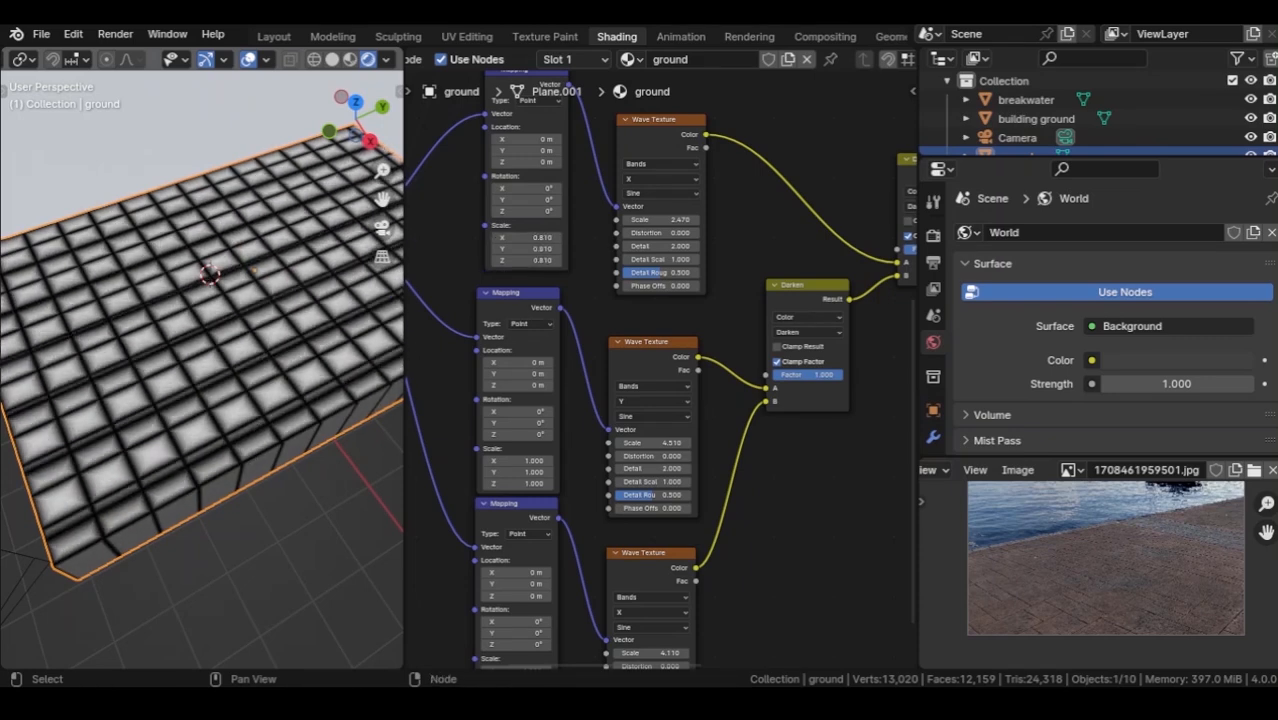
Set the Y-band Wave Texture's scale to about 2.01 and the third wave's Mapping scale to 0.41 on all axes.
{"action": "middle_click_drag", "start_coordinate": [740, 460], "coordinate": [763, 420]}
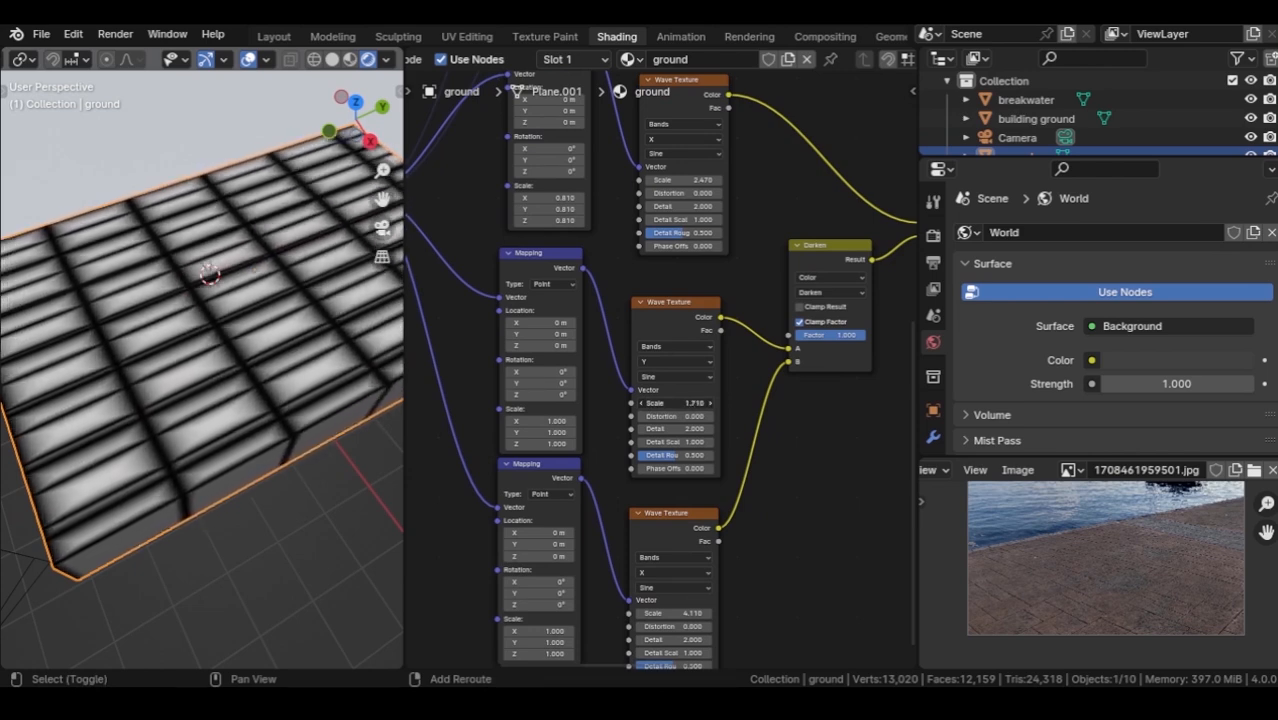
{"action": "left_click_drag", "start_coordinate": [677, 403], "coordinate": [707, 403]}
{"action": "middle_click_drag", "start_coordinate": [750, 450], "coordinate": [760, 397]}
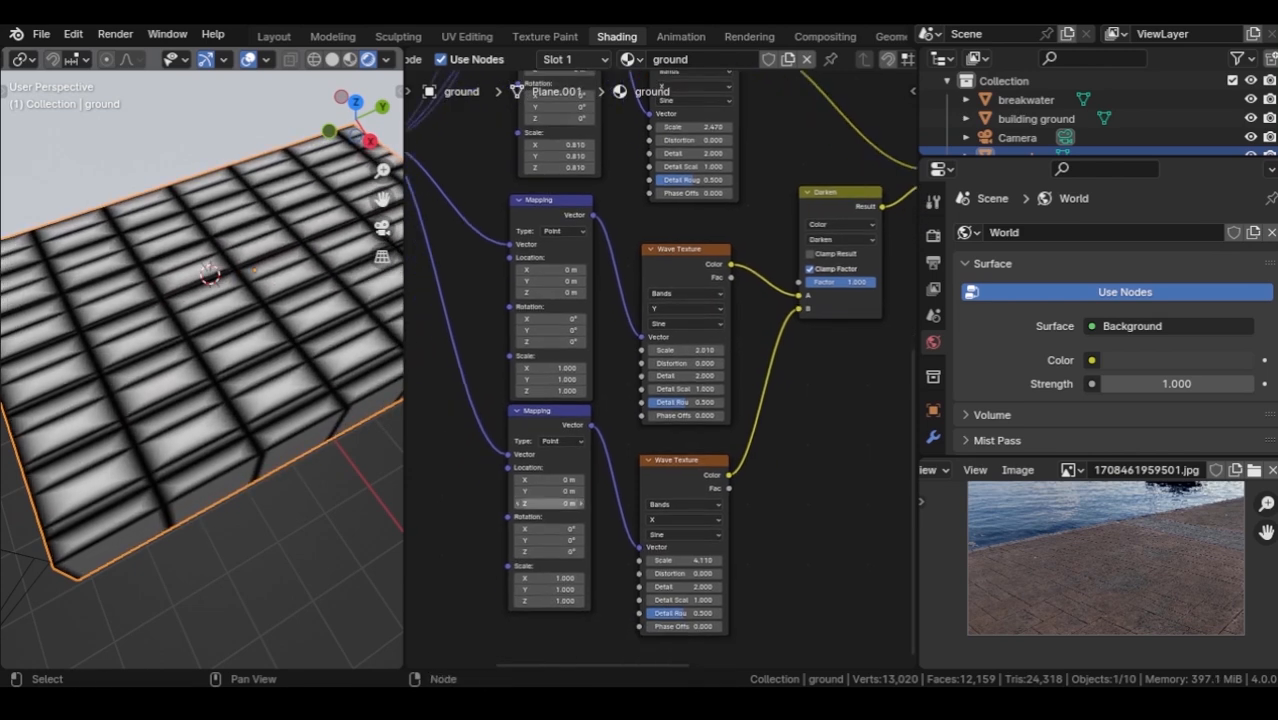
{"action": "left_click_drag", "start_coordinate": [550, 598], "coordinate": [483, 598]}
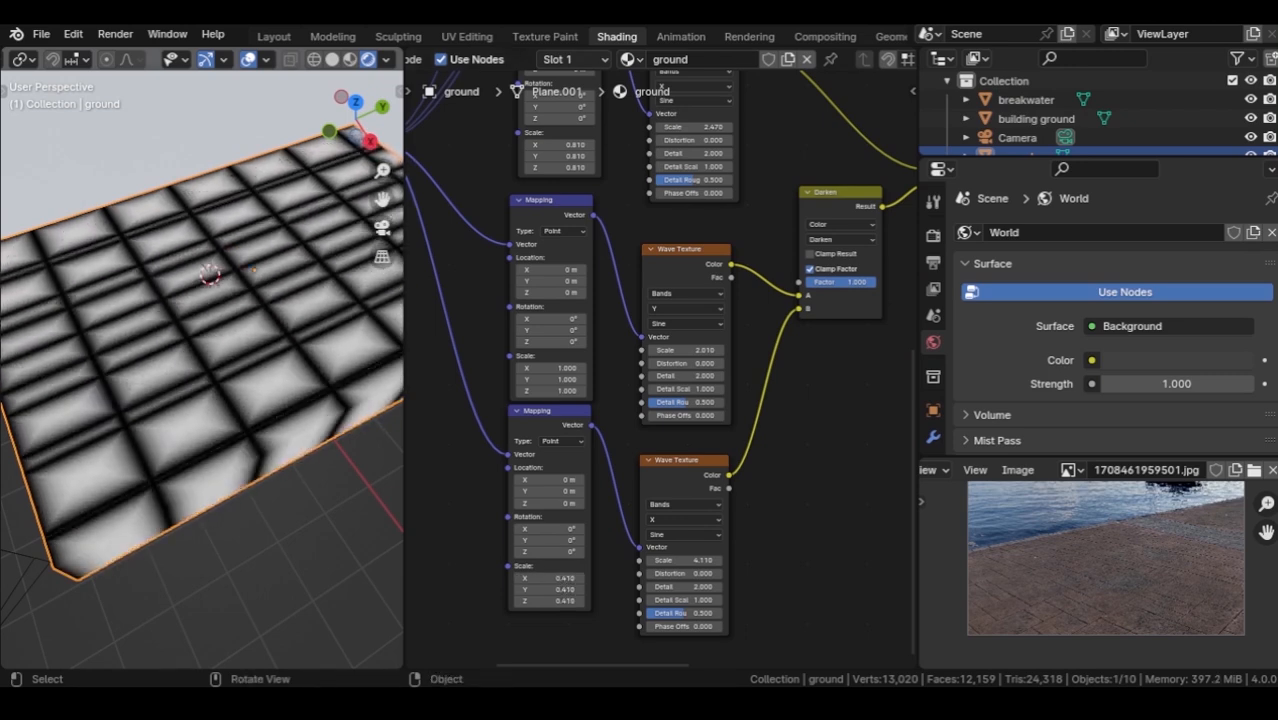
Save the file, reconnect the Principled BSDF to the Material Output and move the shader node closer to the tile-line nodes.
{"action": "middle_click_drag", "start_coordinate": [200, 350], "coordinate": [240, 330]}
{"action": "key", "text": "ctrl+s"}
{"action": "middle_click_drag", "start_coordinate": [856, 247], "coordinate": [470, 590]}
{"action": "scroll", "coordinate": [470, 590], "scroll_direction": "down", "scroll_amount": 4}
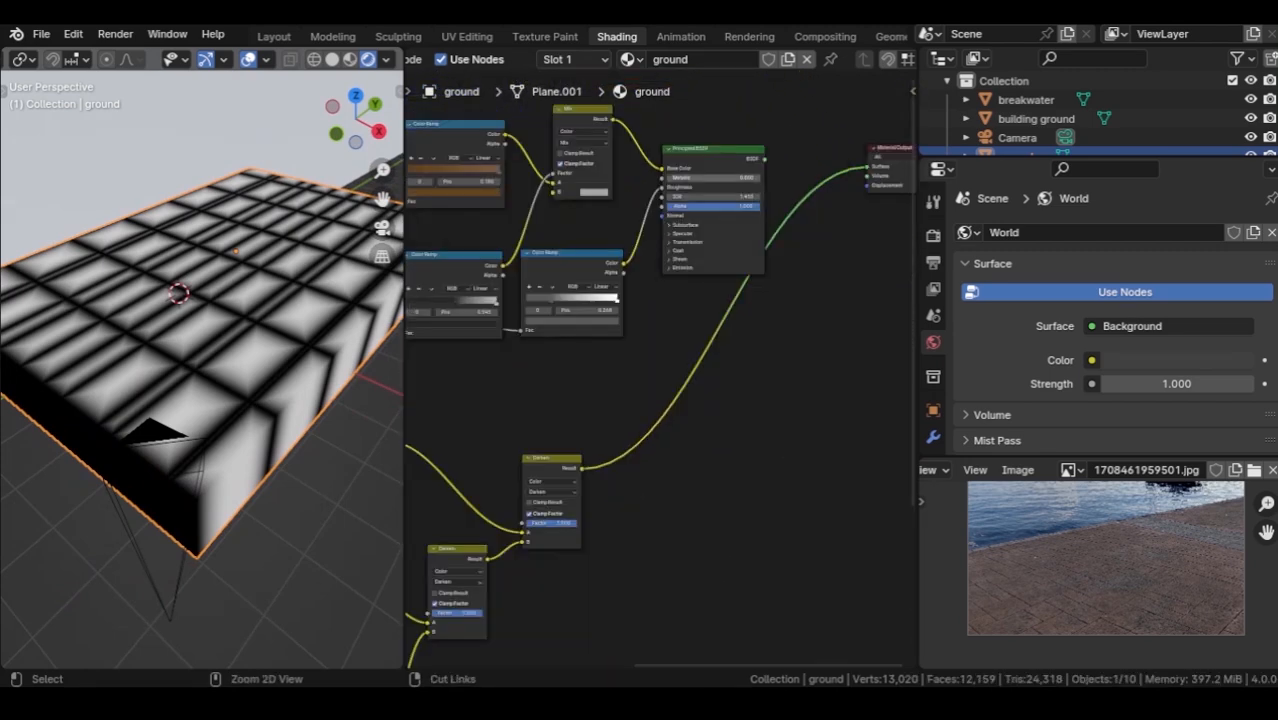
{"action": "left_click", "coordinate": [708, 158], "text": "ctrl+shift"}
{"action": "left_click_drag", "start_coordinate": [710, 150], "coordinate": [756, 261]}
Add a Bump node taking the final Darken result as Height and feeding the Principled BSDF's Normal.
{"action": "key", "text": "shift+a"}
{"action": "left_click", "coordinate": [643, 384]}
{"action": "type", "text": "bump"}
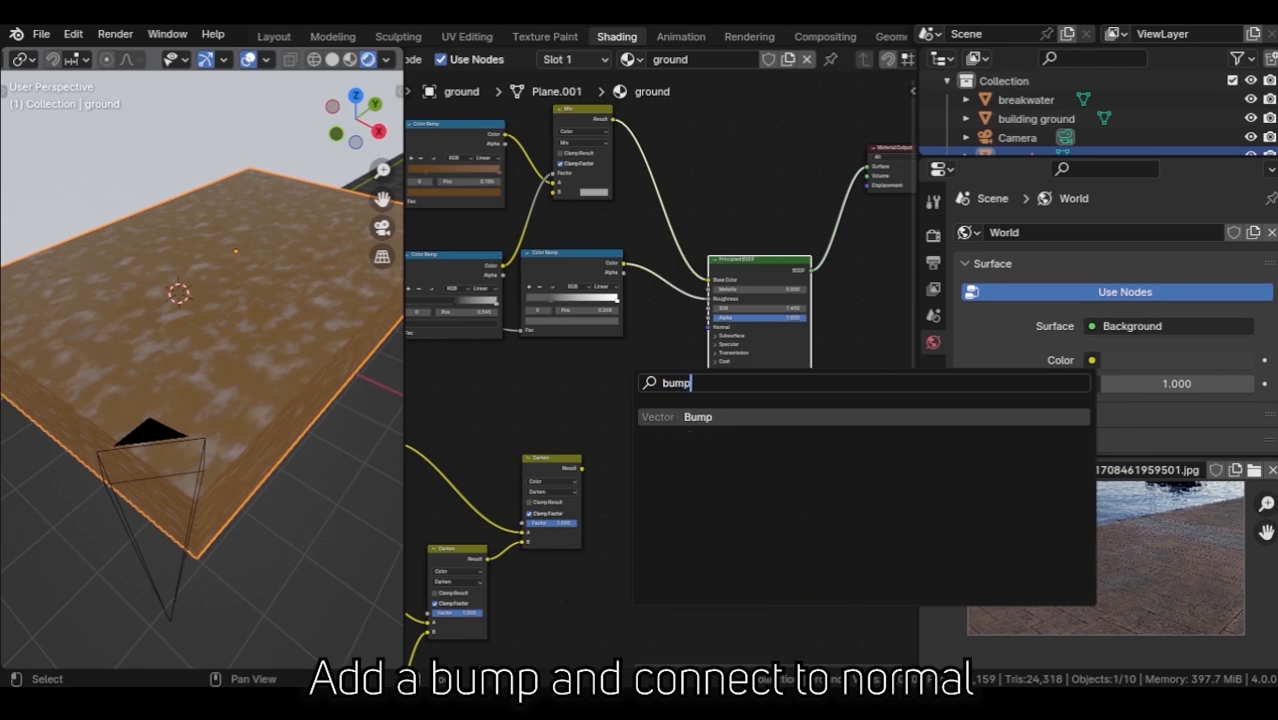
{"action": "key", "text": "Return"}
{"action": "left_click", "coordinate": [648, 445]}
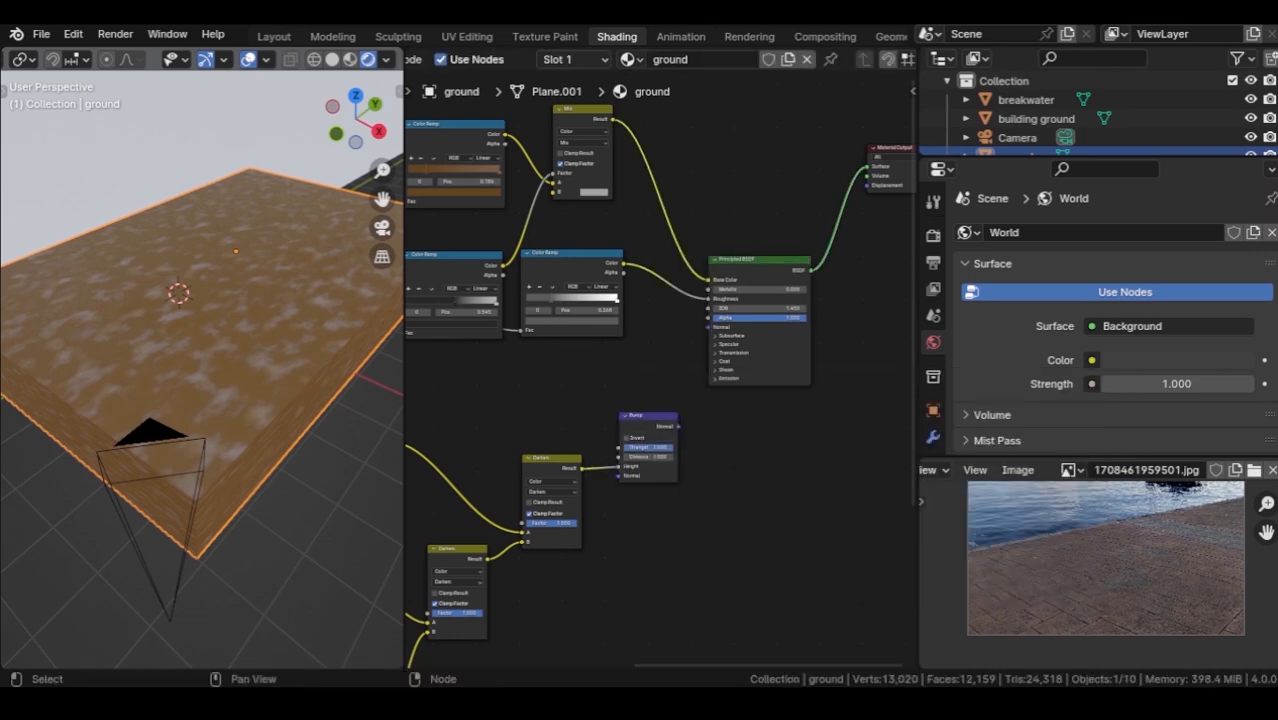
{"action": "left_click_drag", "start_coordinate": [617, 466], "coordinate": [618, 466]}
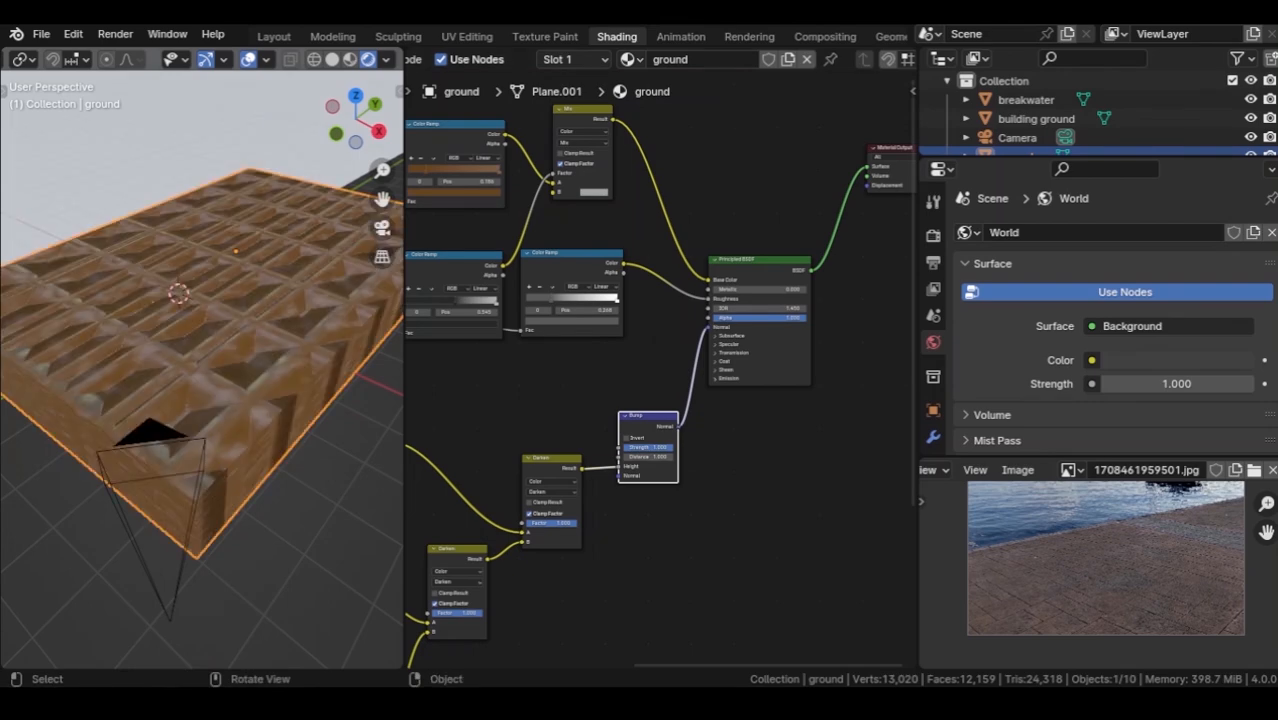
Make room beside the Bump node and add a Map Range node fed by the final Darken result.
{"action": "middle_click_drag", "start_coordinate": [212, 330], "coordinate": [176, 326]}
{"action": "scroll", "coordinate": [212, 366], "scroll_direction": "up", "scroll_amount": 4}
{"action": "middle_click_drag", "start_coordinate": [671, 421], "coordinate": [667, 322]}
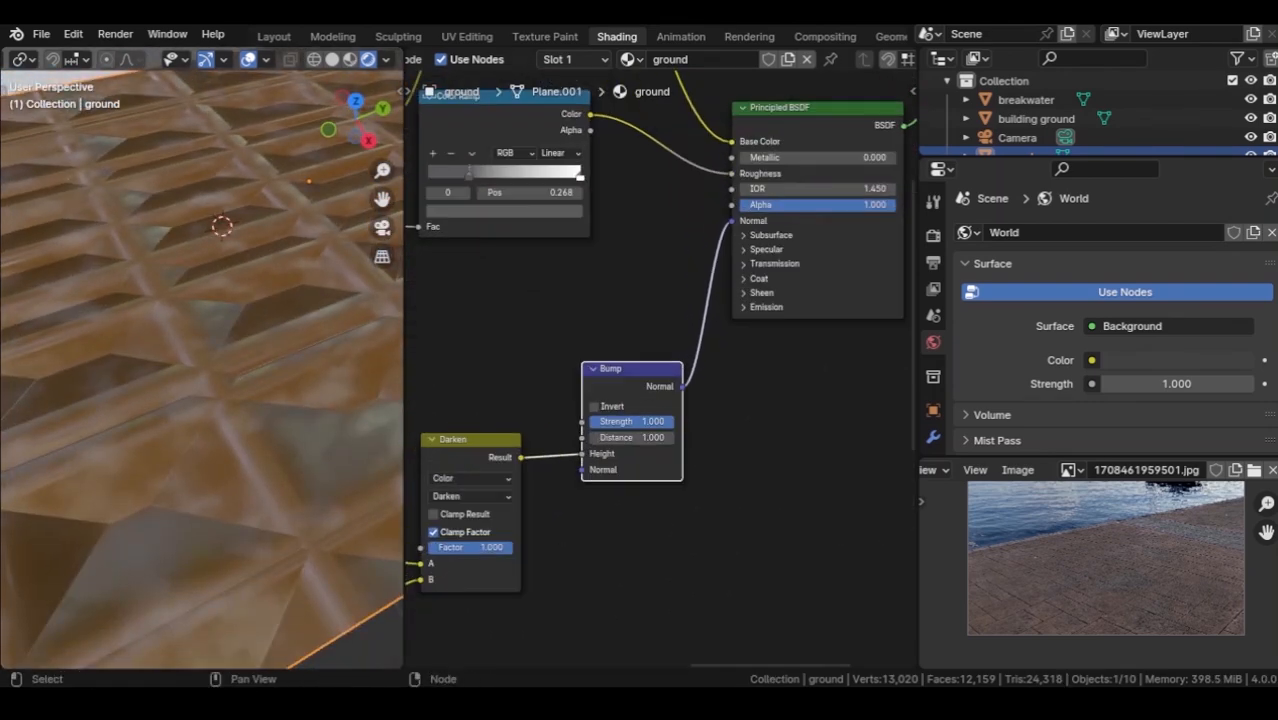
{"action": "left_click_drag", "start_coordinate": [632, 368], "coordinate": [686, 369]}
{"action": "key", "text": "shift+a"}
{"action": "type", "text": "map ra"}
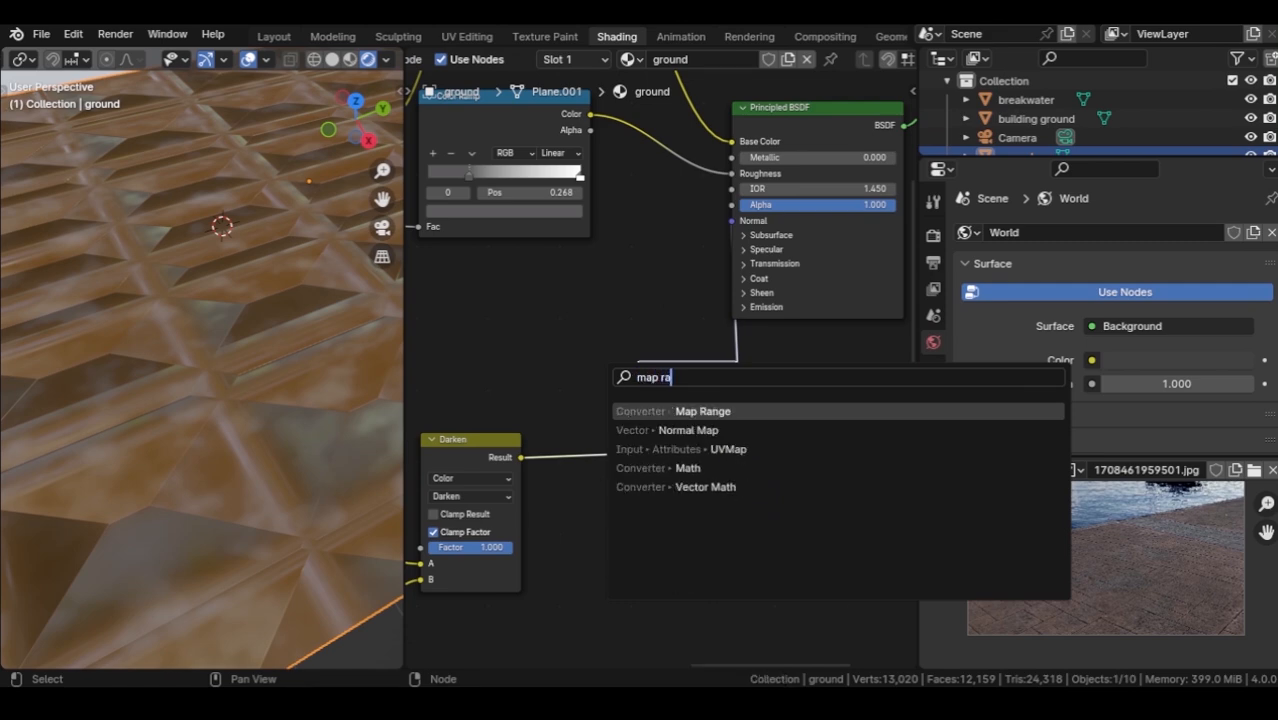
{"action": "key", "text": "Return"}
{"action": "left_click", "coordinate": [566, 402]}
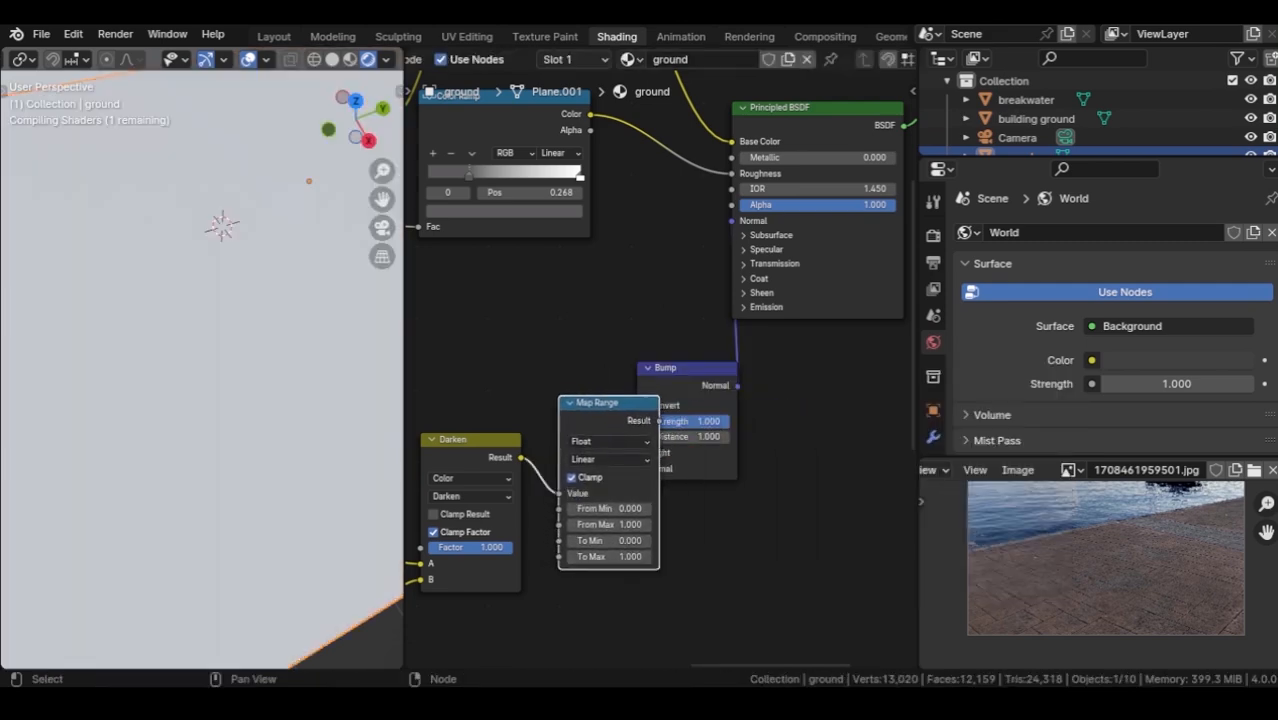
Link the Map Range result to the Bump's Height and set From Max to 0.010.
{"action": "left_click", "coordinate": [862, 262]}
{"action": "middle_click_drag", "start_coordinate": [800, 300], "coordinate": [800, 360], "text": "ctrl"}
{"action": "middle_click_drag", "start_coordinate": [825, 232], "coordinate": [825, 246], "text": "ctrl"}
{"action": "left_click_drag", "start_coordinate": [825, 244], "coordinate": [850, 232]}
{"action": "middle_click_drag", "start_coordinate": [850, 232], "coordinate": [881, 174], "text": "shift"}
{"action": "middle_click_drag", "start_coordinate": [881, 174], "coordinate": [881, 114], "text": "ctrl"}
{"action": "left_click_drag", "start_coordinate": [685, 446], "coordinate": [622, 446]}
{"action": "middle_click_drag", "start_coordinate": [200, 310], "coordinate": [280, 335], "text": "ctrl"}
{"action": "middle_click_drag", "start_coordinate": [690, 360], "coordinate": [690, 410], "text": "ctrl"}
{"action": "middle_click_drag", "start_coordinate": [740, 350], "coordinate": [650, 387]}
Duplicate the Bump node, insert it before the Principled BSDF's Normal and link the Noise Texture's Fac to its Height.
{"action": "left_click", "coordinate": [697, 337]}
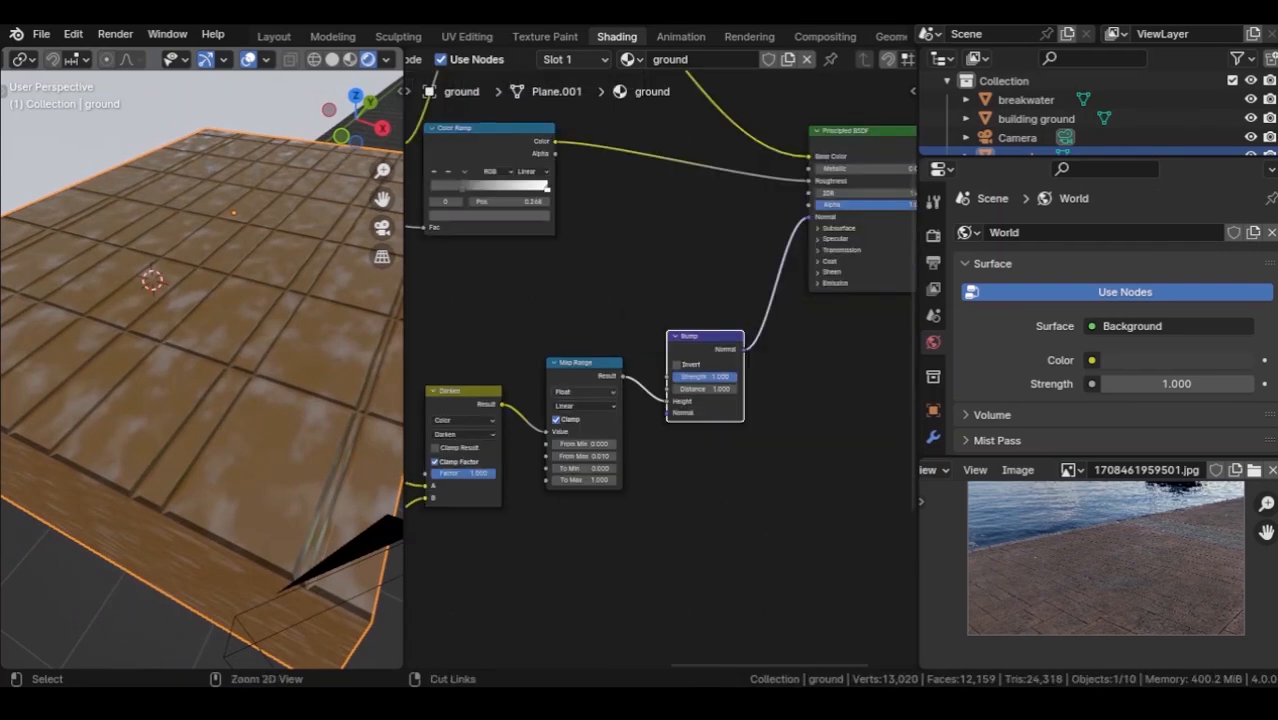
{"action": "mouse_move", "coordinate": [220, 370]}
{"action": "middle_mouse_down", "text": "ctrl"}
{"action": "mouse_move", "coordinate": [220, 335]}
{"action": "mouse_move", "coordinate": [220, 350]}
{"action": "middle_mouse_up", "text": "ctrl"}
{"action": "key", "text": "shift+d"}
{"action": "left_click", "coordinate": [754, 275]}
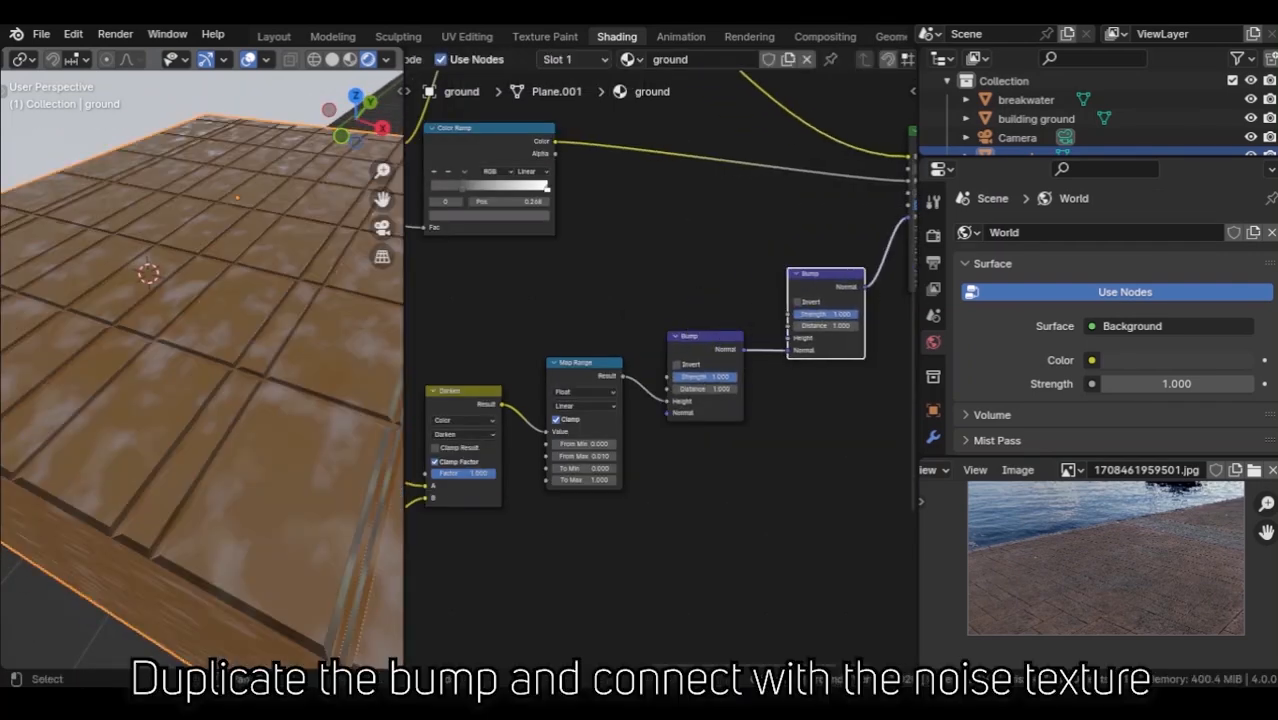
{"action": "middle_click_drag", "start_coordinate": [665, 370], "coordinate": [754, 463], "text": "ctrl"}
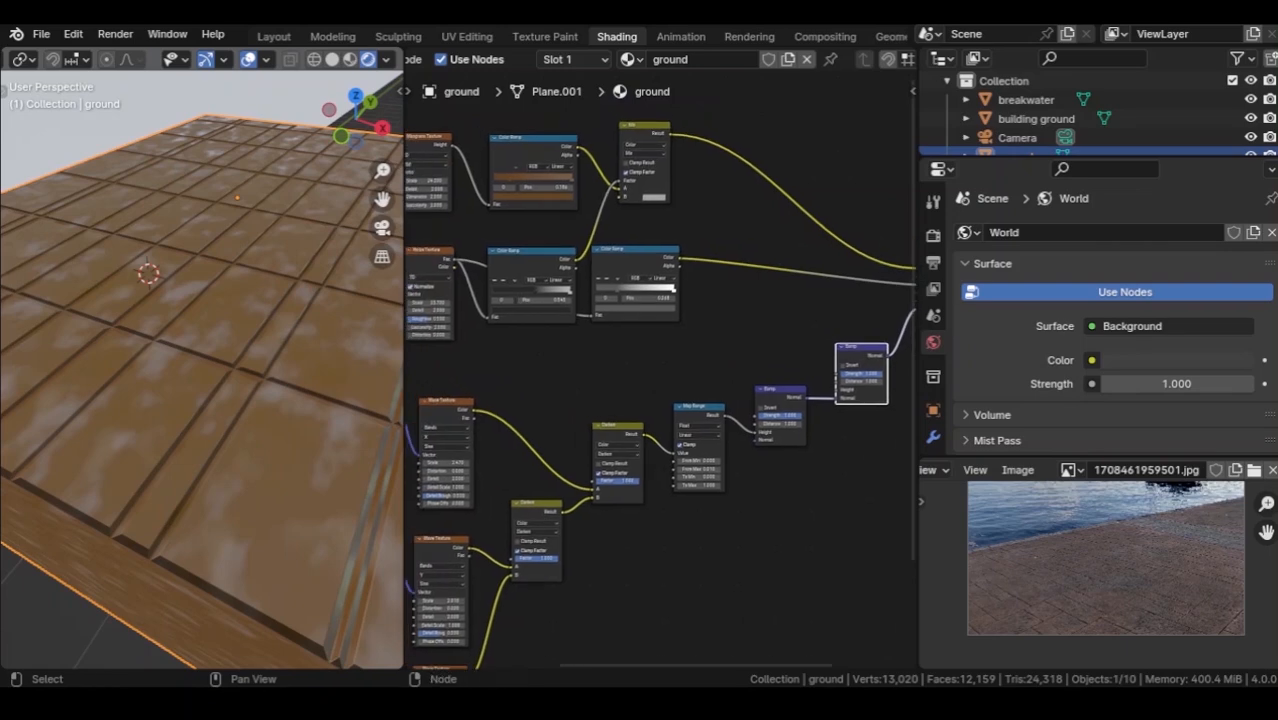
{"action": "middle_click_drag", "start_coordinate": [700, 420], "coordinate": [720, 390], "text": "shift"}
{"action": "middle_click_drag", "start_coordinate": [720, 390], "coordinate": [828, 403], "text": "shift"}
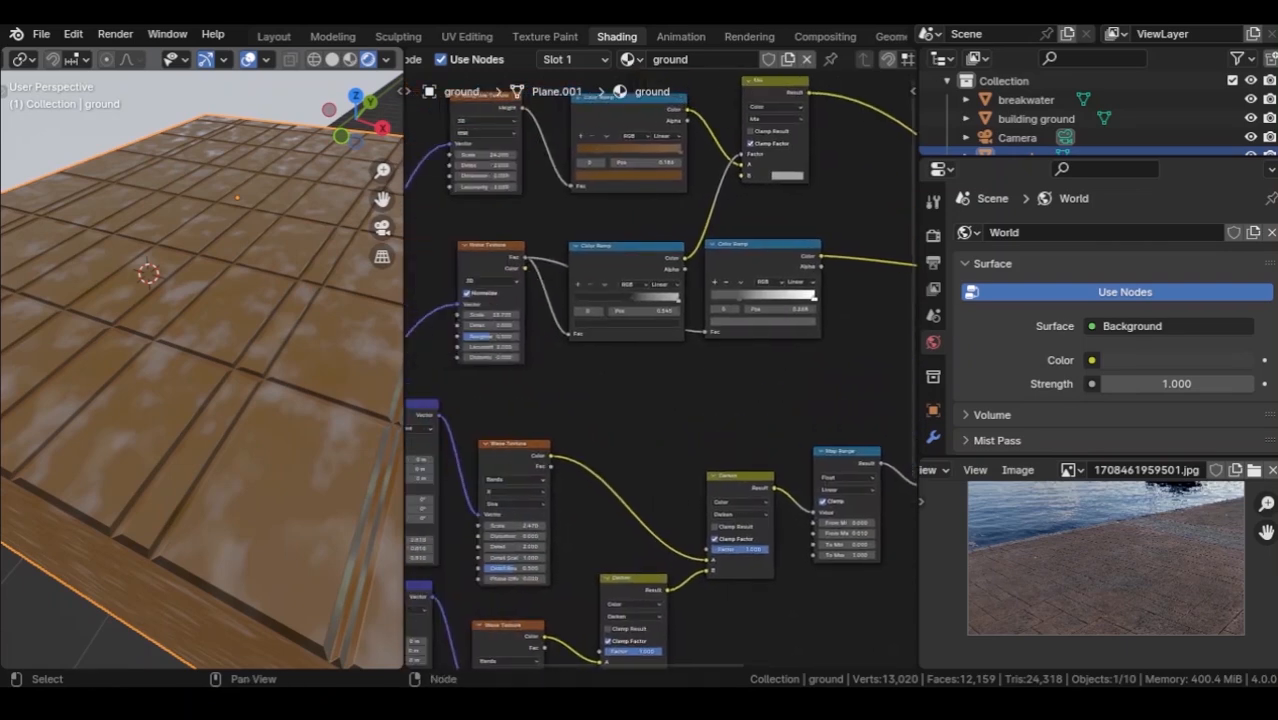
{"action": "left_click_drag", "start_coordinate": [768, 326], "coordinate": [765, 410]}
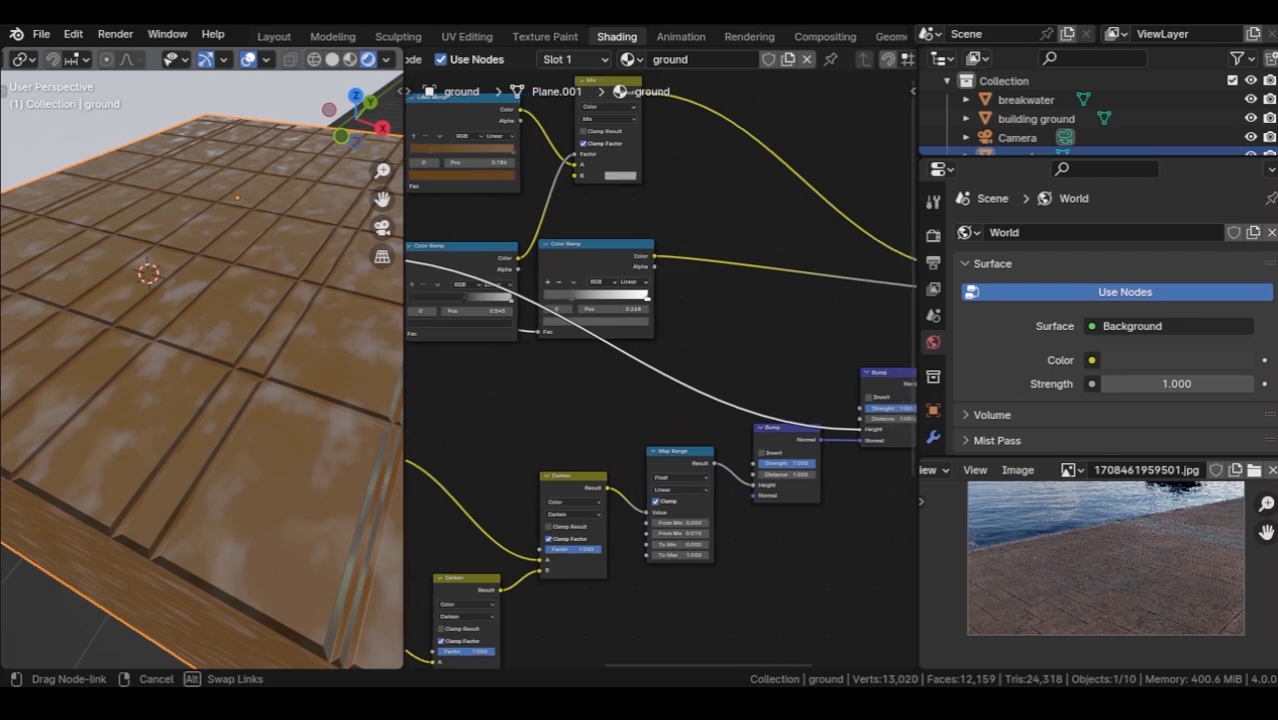
Set the Strength of the noise-driven Bump node to about 0.237.
{"action": "scroll", "coordinate": [895, 410], "scroll_direction": "up", "scroll_amount": 5}
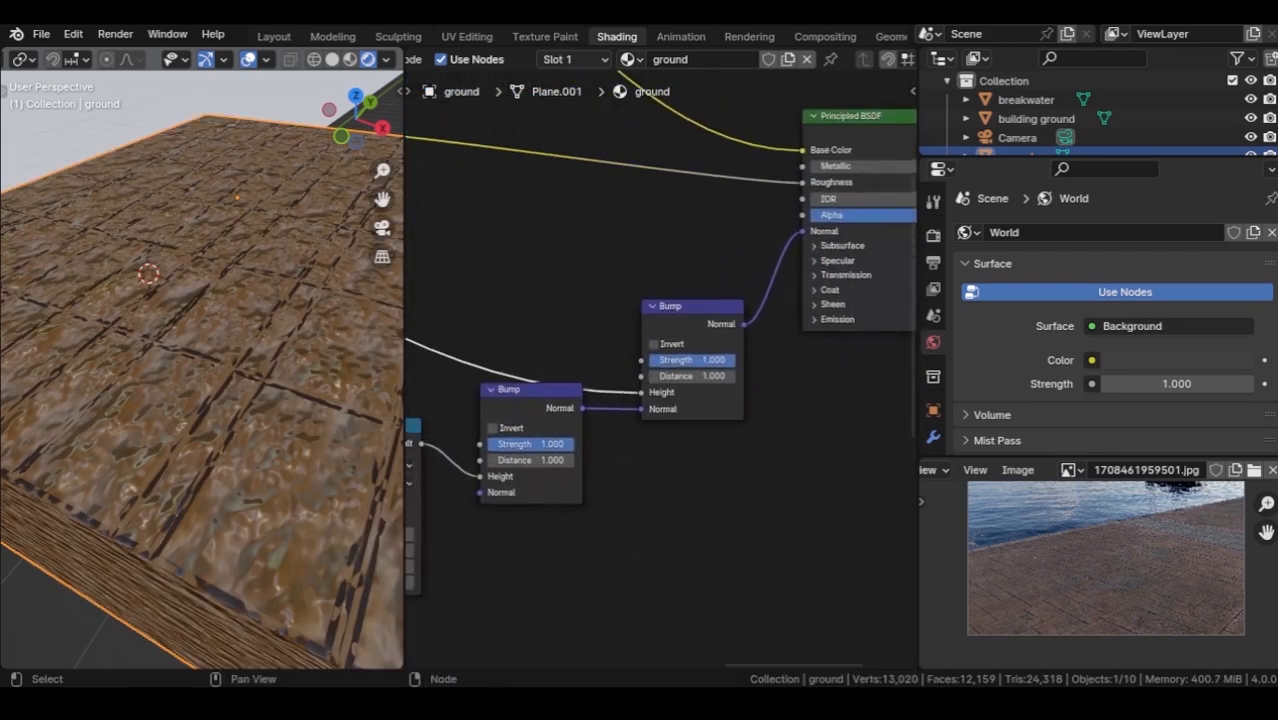
{"action": "left_click_drag", "start_coordinate": [724, 358], "coordinate": [680, 358]}
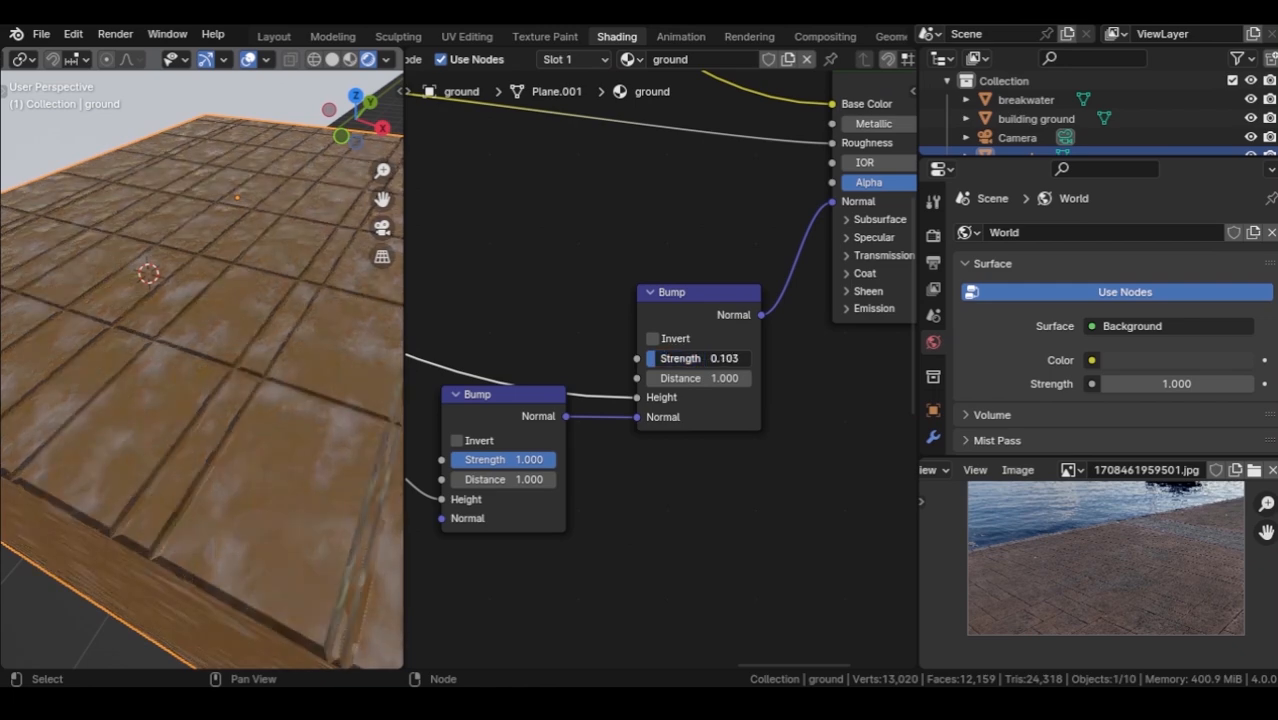
{"action": "middle_click_drag", "start_coordinate": [620, 400], "coordinate": [772, 352]}
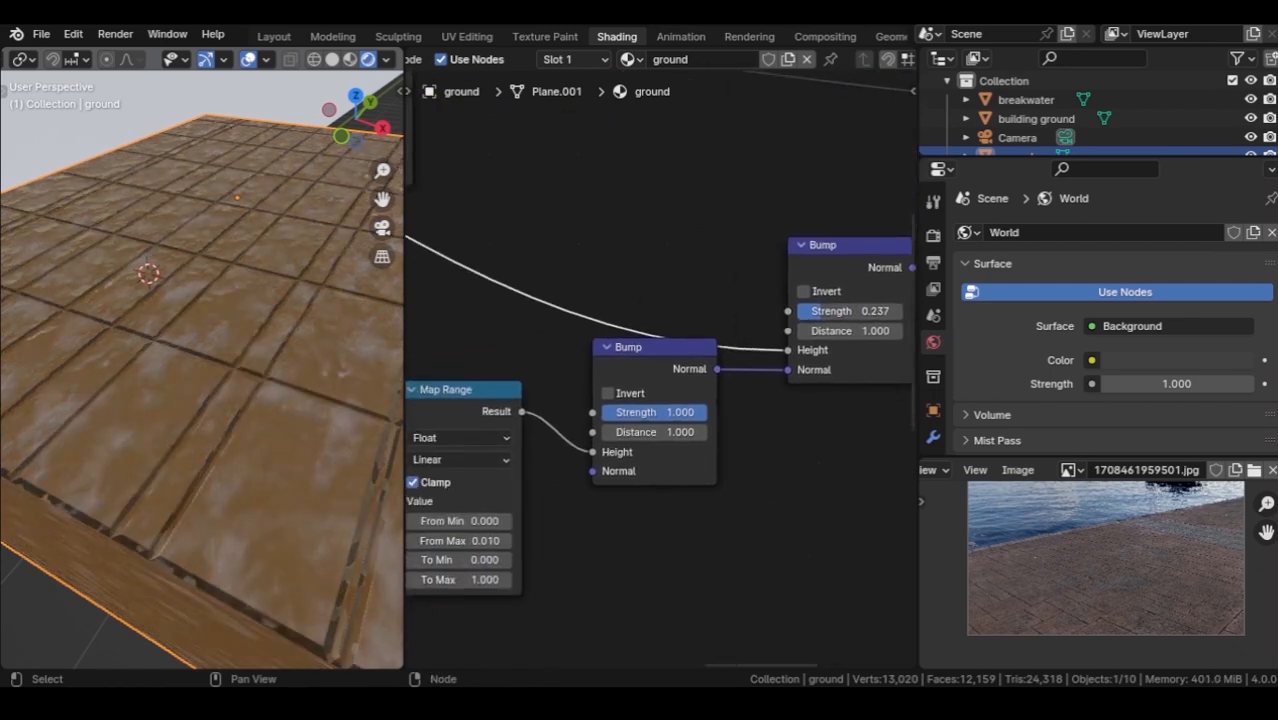
{"action": "scroll", "coordinate": [664, 360], "scroll_direction": "up", "scroll_amount": 1}
{"action": "mouse_move", "coordinate": [250, 390]}
{"action": "middle_mouse_down"}
{"action": "mouse_move", "coordinate": [247, 342]}
{"action": "mouse_move", "coordinate": [248, 372]}
{"action": "middle_mouse_up"}
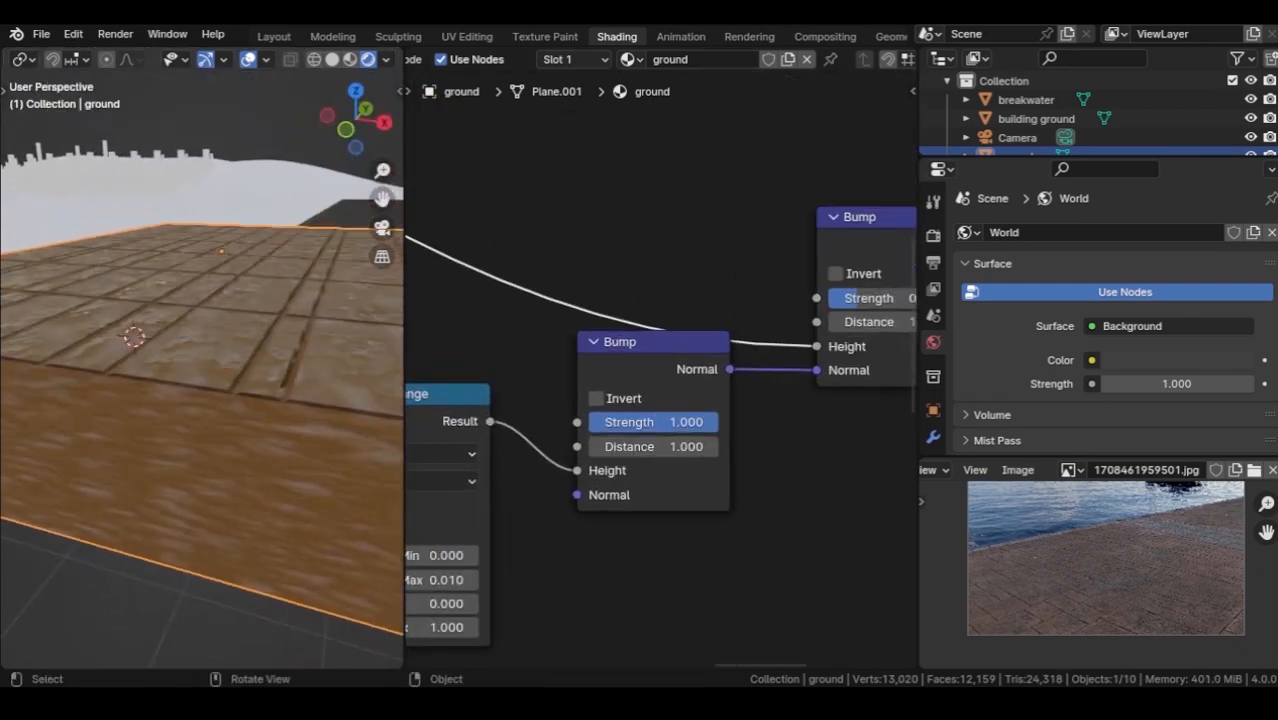
Switch the shared Mapping node's Vector input to the Texture Coordinate's Object output.
{"action": "middle_click_drag", "start_coordinate": [660, 350], "coordinate": [660, 430], "text": "ctrl"}
{"action": "middle_click_drag", "start_coordinate": [480, 370], "coordinate": [768, 390], "text": "shift"}
{"action": "middle_click_drag", "start_coordinate": [430, 400], "coordinate": [896, 346], "text": "shift"}
{"action": "middle_click_drag", "start_coordinate": [660, 370], "coordinate": [657, 349]}
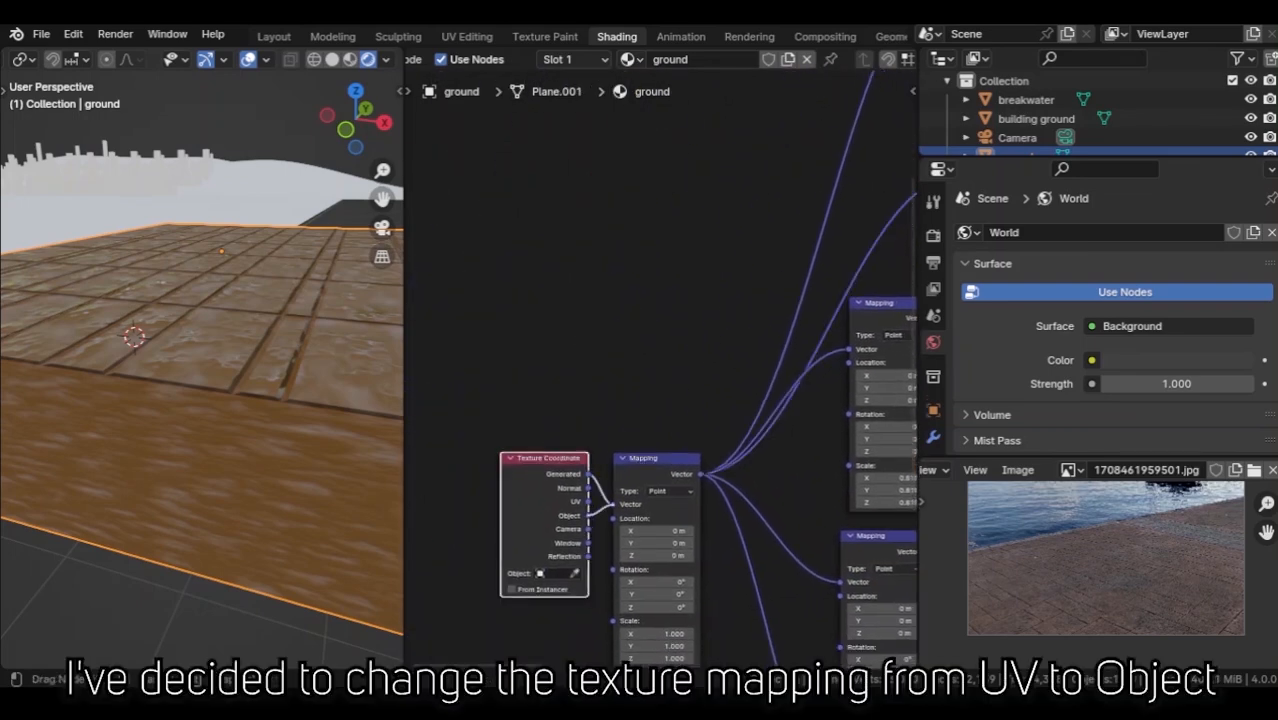
{"action": "left_click_drag", "start_coordinate": [600, 510], "coordinate": [612, 504]}
{"action": "middle_click_drag", "start_coordinate": [215, 320], "coordinate": [216, 353]}
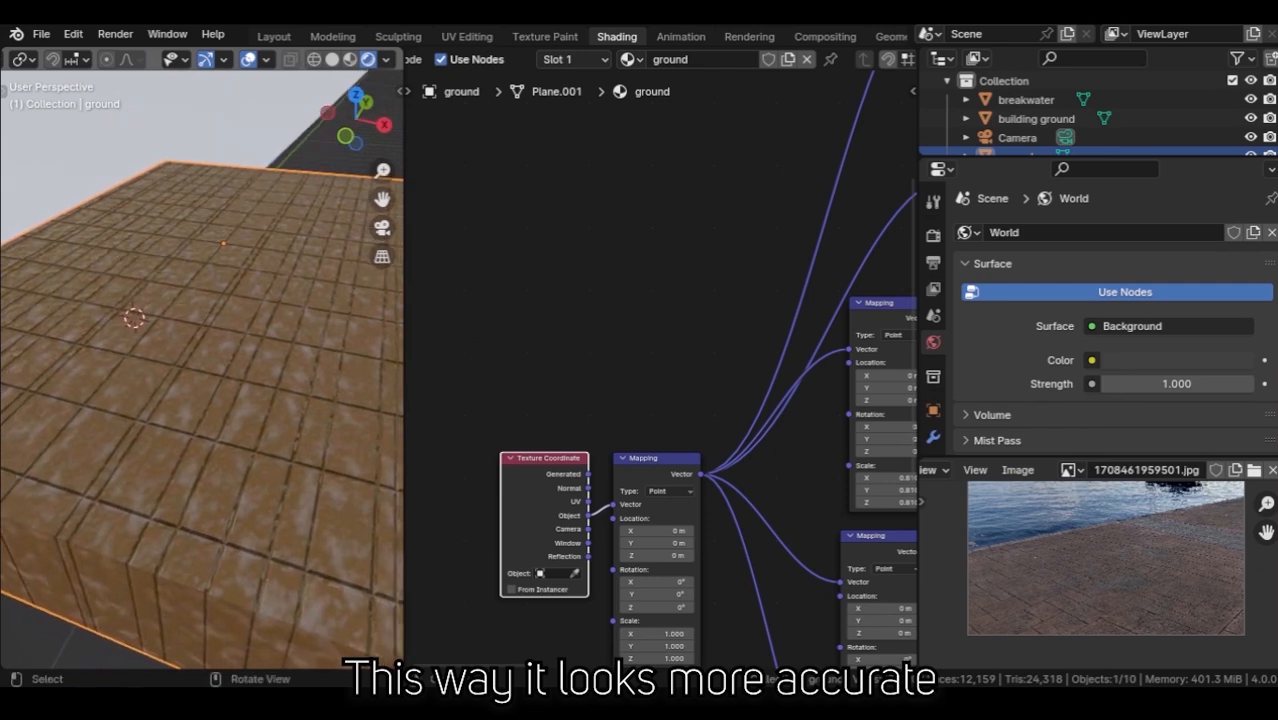
Set the Y-band wave's Mapping scale to 0.71 and the first wave's Mapping scale to 0.38 on all axes.
{"action": "middle_click_drag", "start_coordinate": [720, 470], "coordinate": [546, 267], "text": "shift"}
{"action": "middle_click_drag", "start_coordinate": [620, 400], "coordinate": [619, 363], "text": "shift"}
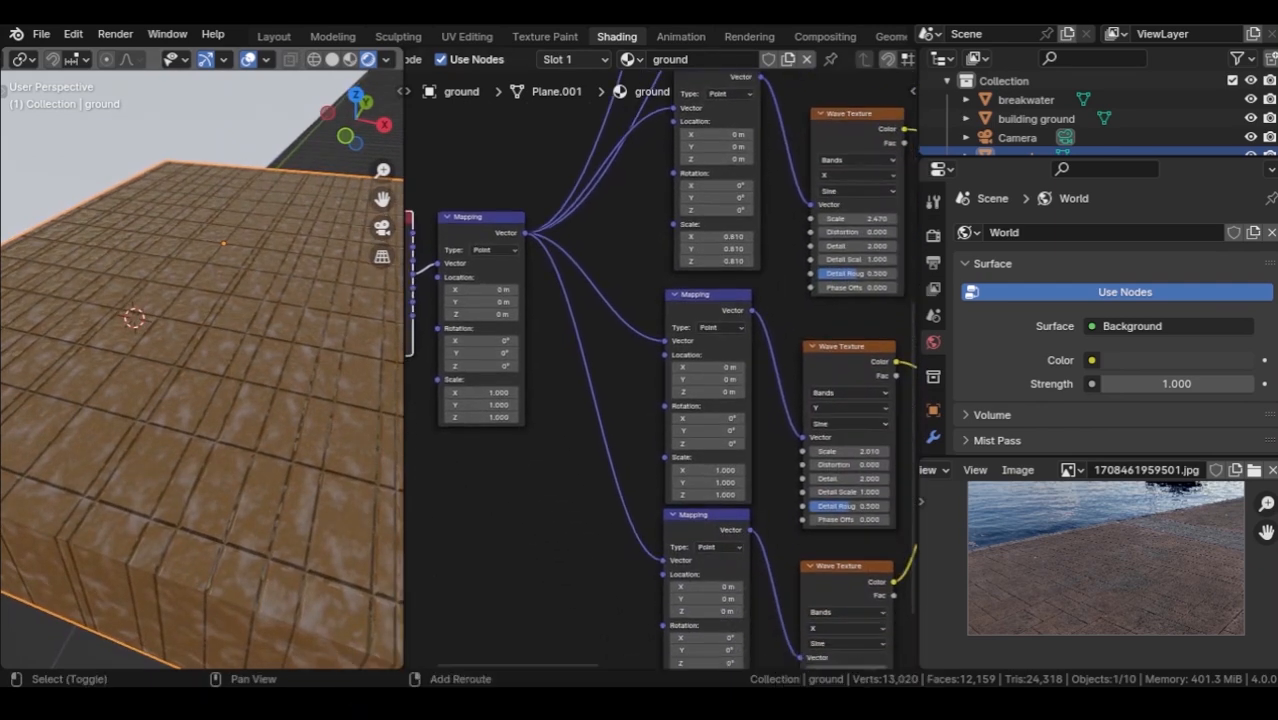
{"action": "middle_click_drag", "start_coordinate": [700, 494], "coordinate": [638, 354], "text": "shift"}
{"action": "scroll", "coordinate": [648, 340], "scroll_direction": "up", "scroll_amount": 2}
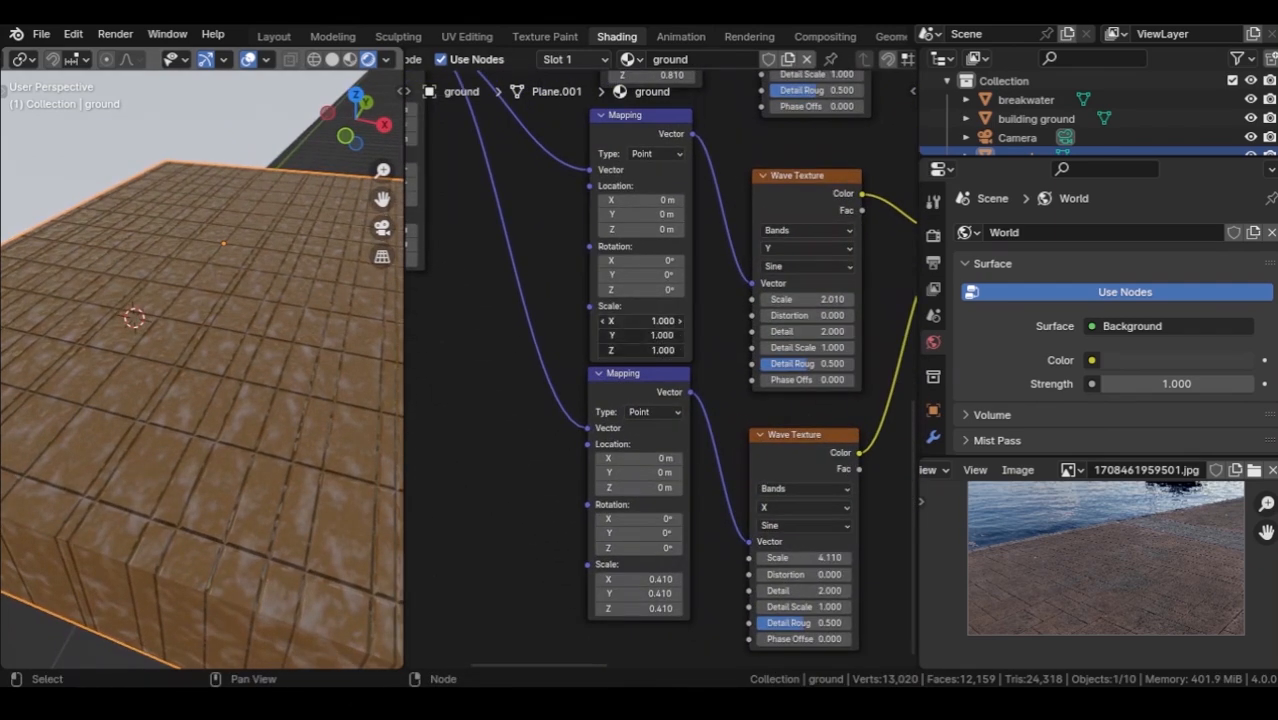
{"action": "left_click_drag", "start_coordinate": [645, 321], "coordinate": [605, 336], "text": "shift"}
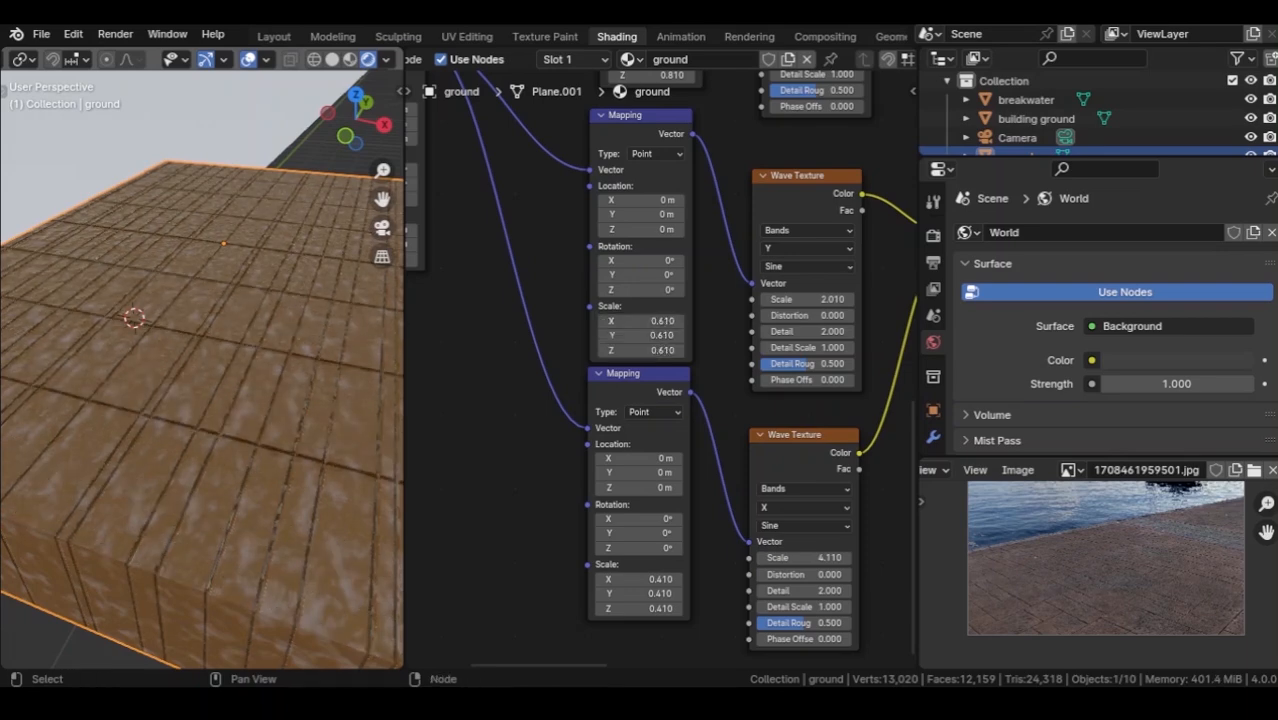
{"action": "middle_click_drag", "start_coordinate": [600, 350], "coordinate": [614, 398]}
{"action": "left_click_drag", "start_coordinate": [655, 369], "coordinate": [665, 398]}
{"action": "middle_click_drag", "start_coordinate": [658, 385], "coordinate": [651, 464], "text": "shift"}
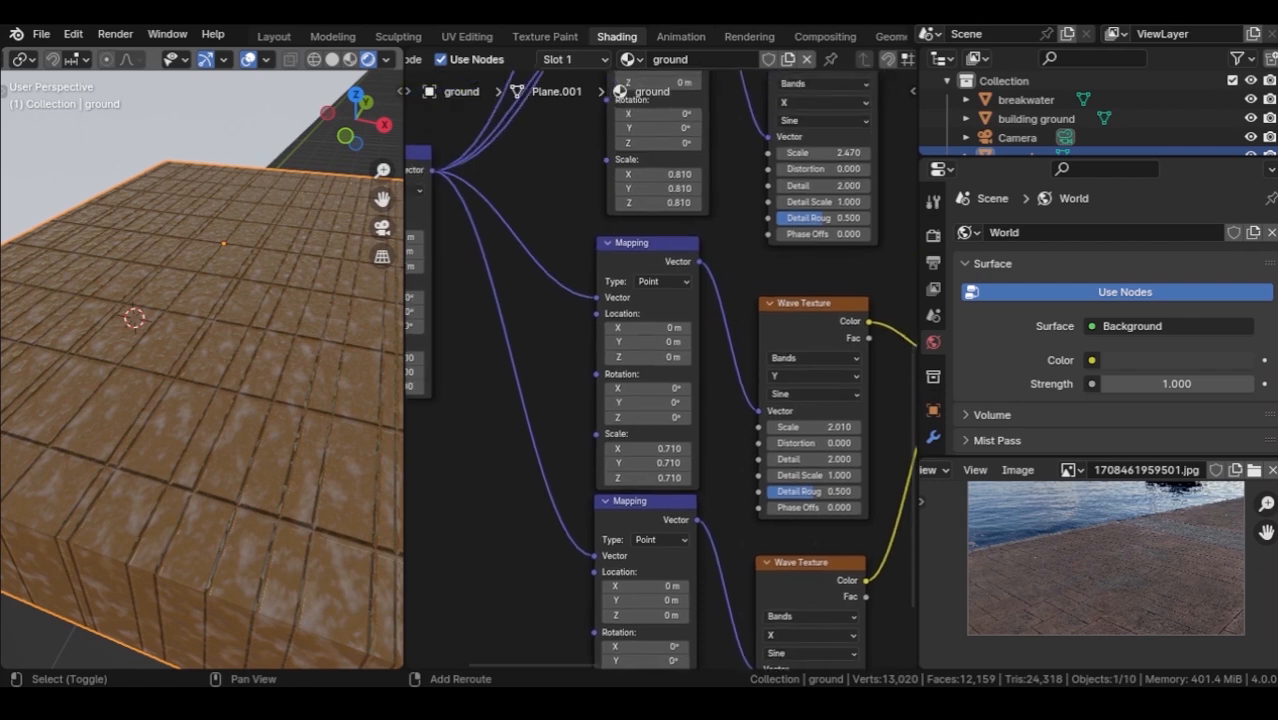
{"action": "left_click_drag", "start_coordinate": [660, 174], "coordinate": [645, 202], "text": "shift"}
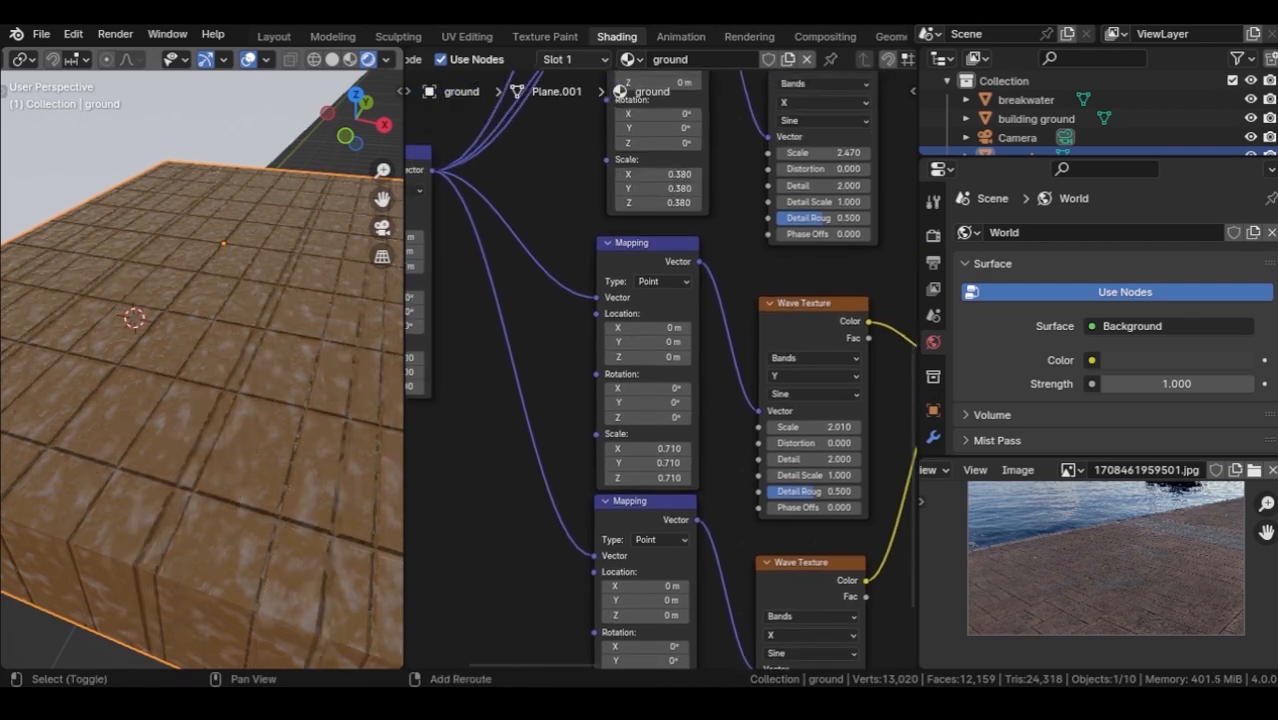
Move the Material Output node clear of the Principled BSDF to make room between them.
{"action": "middle_click_drag", "start_coordinate": [230, 330], "coordinate": [146, 310]}
{"action": "scroll", "coordinate": [700, 400], "scroll_direction": "down", "scroll_amount": 4}
{"action": "middle_click_drag", "start_coordinate": [850, 400], "coordinate": [486, 450], "text": "shift"}
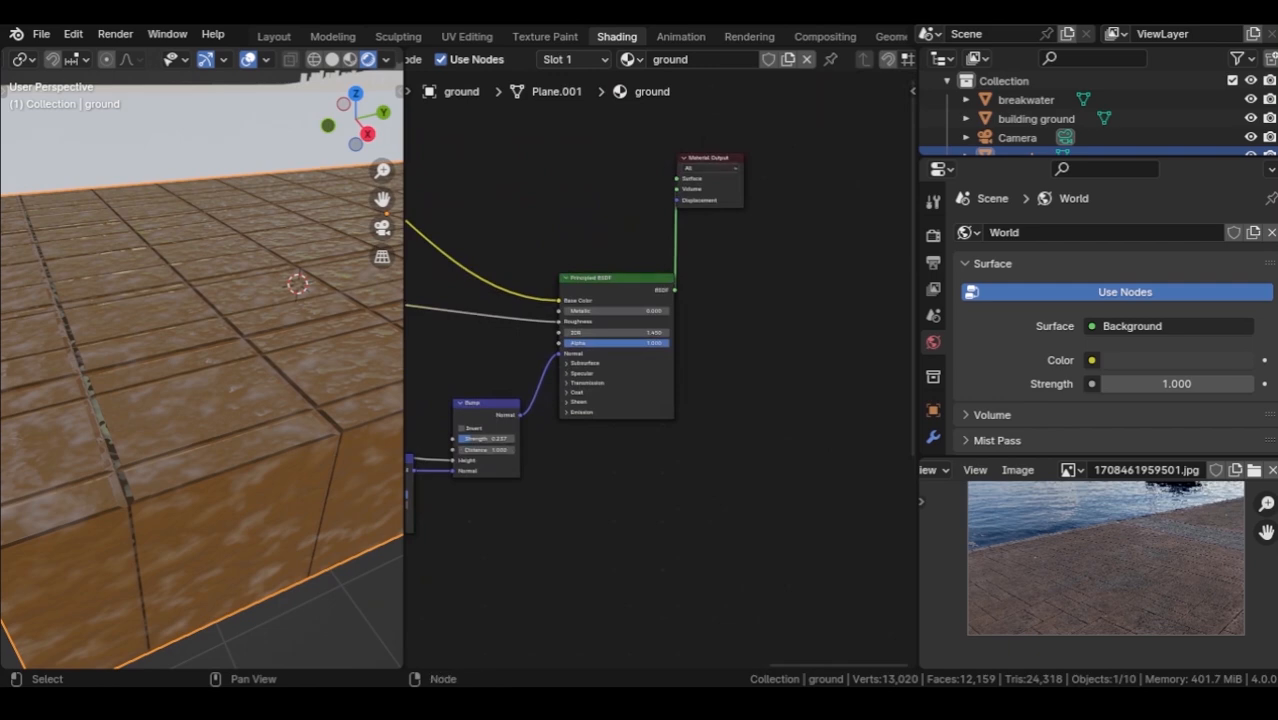
{"action": "left_click_drag", "start_coordinate": [708, 152], "coordinate": [818, 247]}
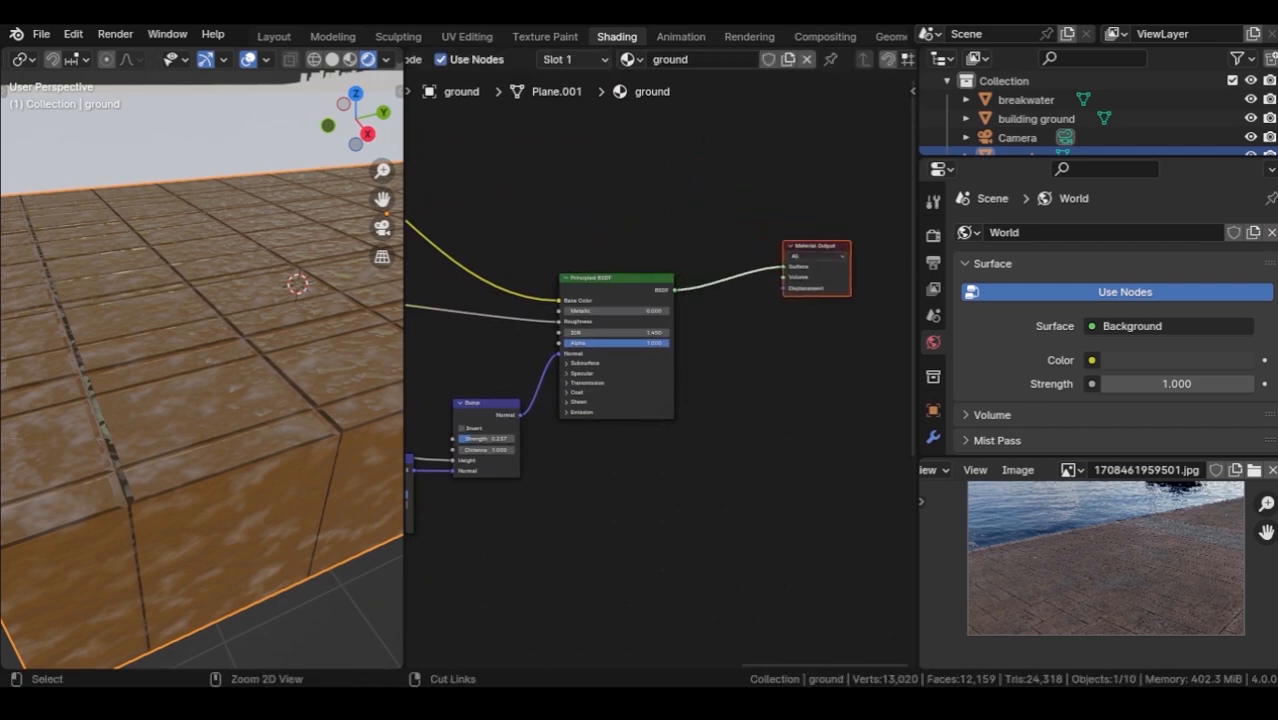
Duplicate the Principled BSDF, place the copy below the original and preview it through the Material Output.
{"action": "left_click", "coordinate": [622, 302]}
{"action": "key", "text": "shift+d"}
{"action": "left_click", "coordinate": [619, 528]}
{"action": "middle_click_drag", "start_coordinate": [619, 528], "coordinate": [640, 436], "text": "shift"}
{"action": "left_click", "coordinate": [665, 488], "text": "ctrl+shift"}
{"action": "left_click_drag", "start_coordinate": [640, 480], "coordinate": [680, 499]}
{"action": "middle_click_drag", "start_coordinate": [587, 459], "coordinate": [658, 411]}
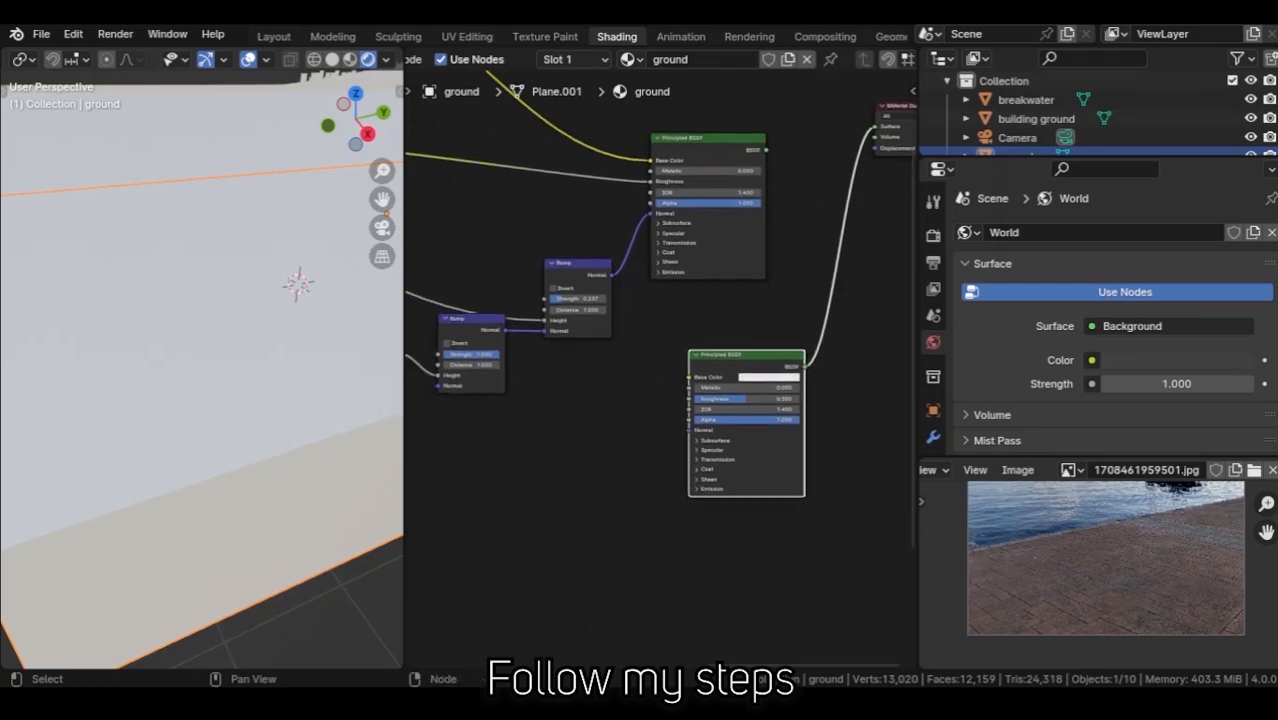
Add a Noise Texture node beside the second Principled BSDF.
{"action": "key", "text": "shift+a"}
{"action": "left_click", "coordinate": [658, 411]}
{"action": "type", "text": "noise"}
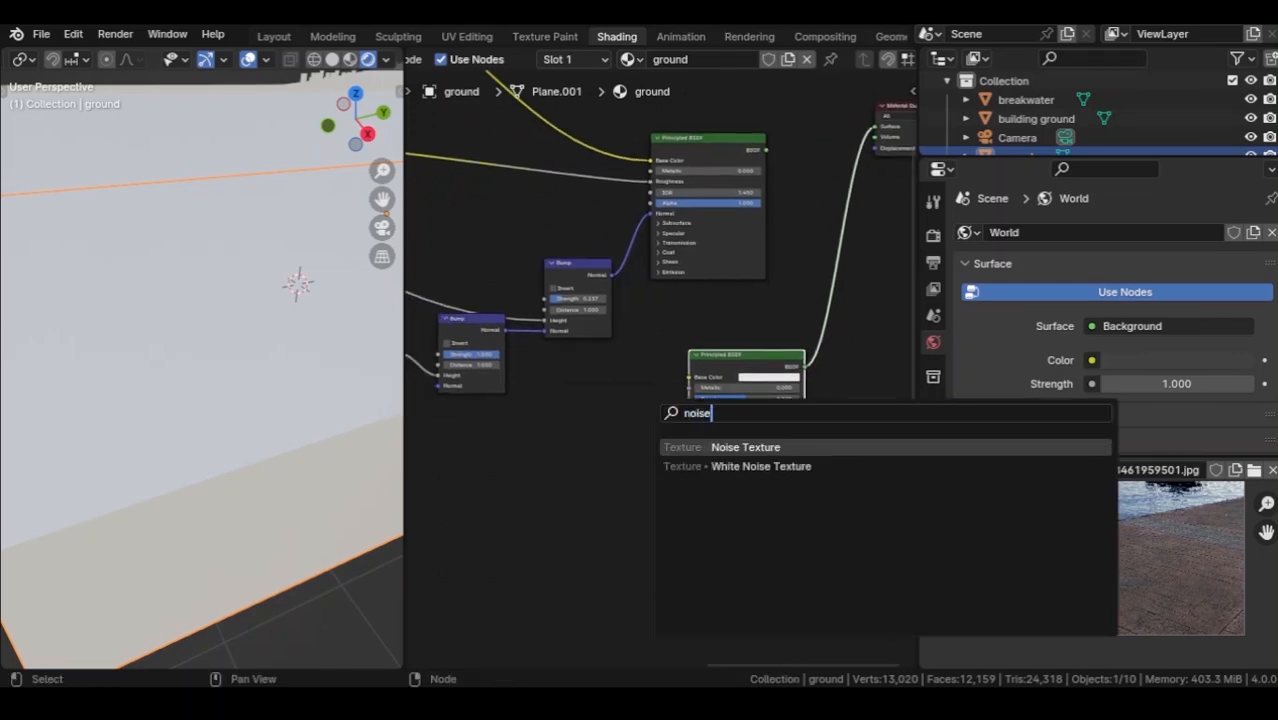
{"action": "key", "text": "Return"}
{"action": "left_click_drag", "start_coordinate": [590, 451], "coordinate": [528, 455]}
Add a Color Ramp, link the new Noise Texture's Fac into it and its Color to the second Principled BSDF's Base Color.
{"action": "key", "text": "shift+a"}
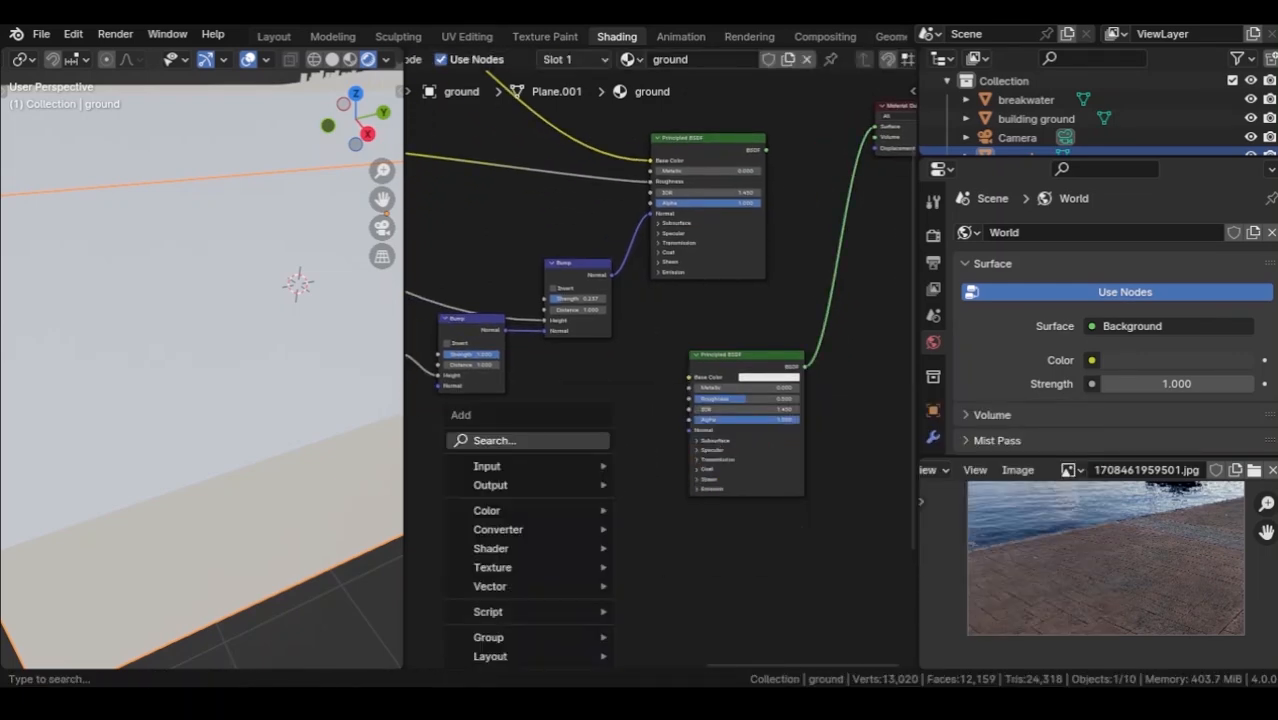
{"action": "left_click", "coordinate": [583, 438]}
{"action": "type", "text": "color"}
{"action": "key", "text": "Down"}
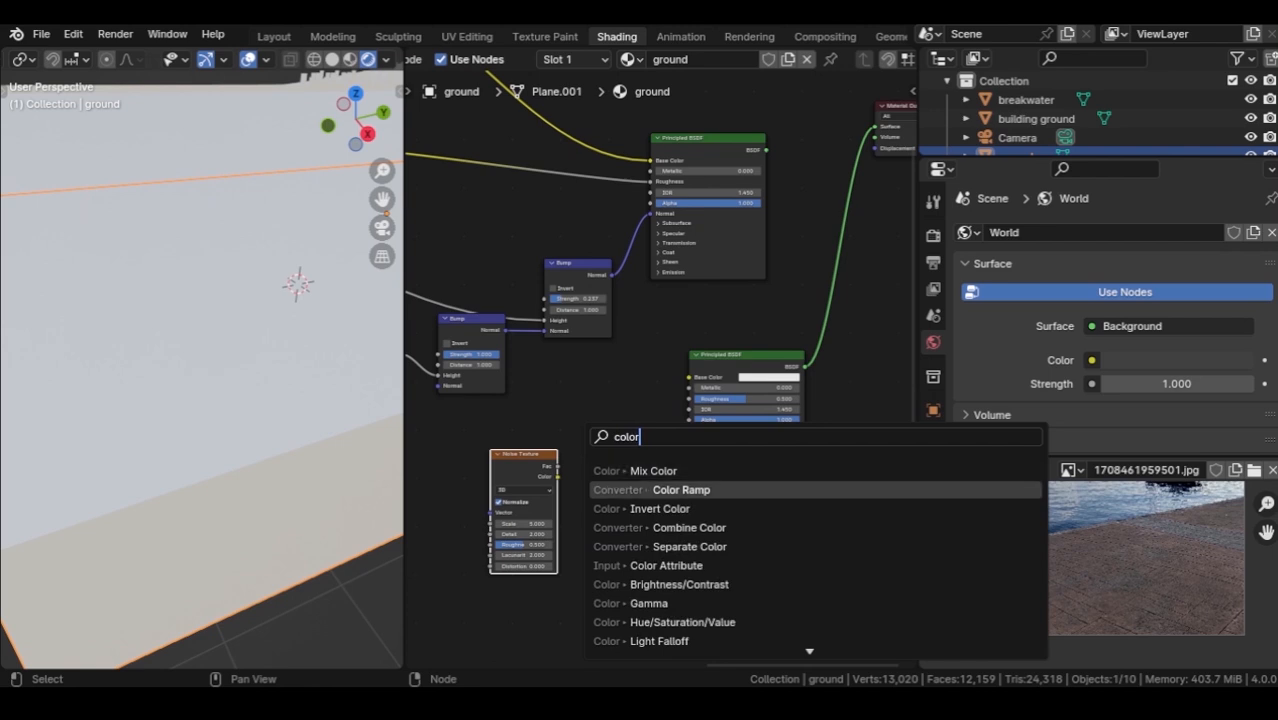
{"action": "key", "text": "Return"}
{"action": "left_click", "coordinate": [571, 439]}
{"action": "left_click_drag", "start_coordinate": [529, 456], "coordinate": [466, 467]}
{"action": "left_click_drag", "start_coordinate": [600, 440], "coordinate": [545, 439]}
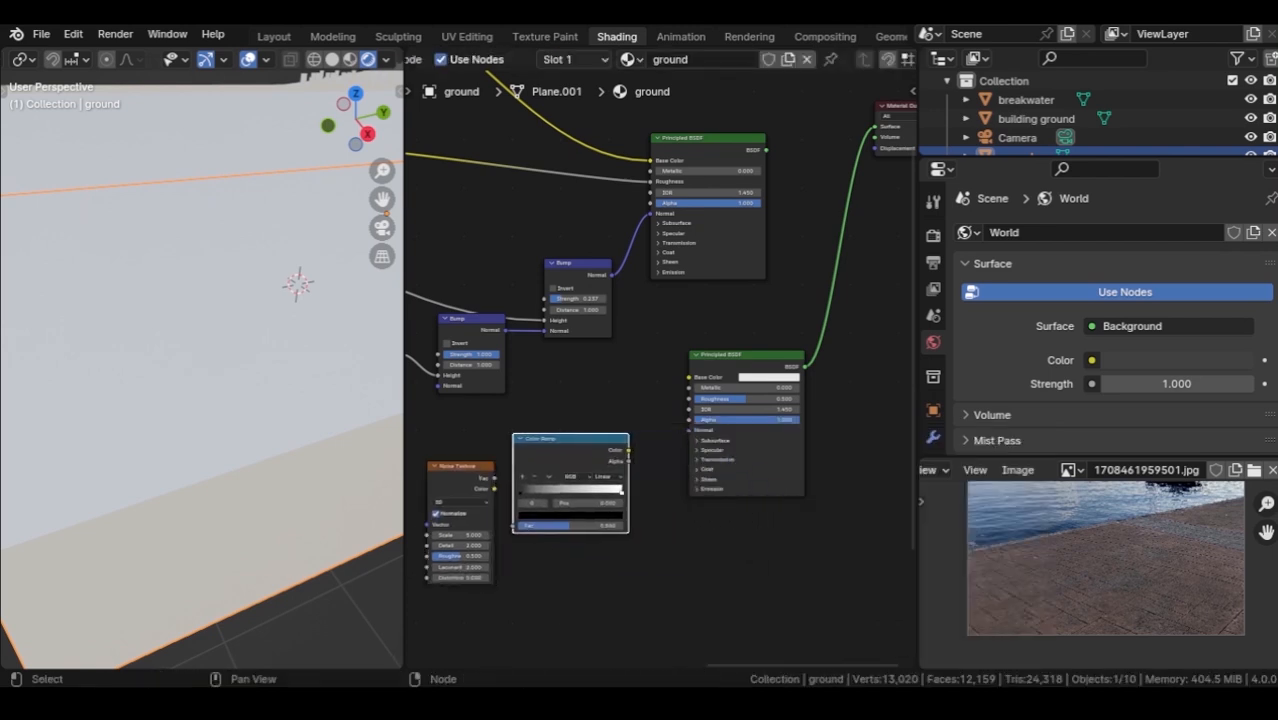
{"action": "left_click_drag", "start_coordinate": [493, 478], "coordinate": [522, 512]}
{"action": "left_click_drag", "start_coordinate": [628, 450], "coordinate": [690, 378]}
{"action": "middle_click_drag", "start_coordinate": [590, 460], "coordinate": [683, 390], "text": "shift"}
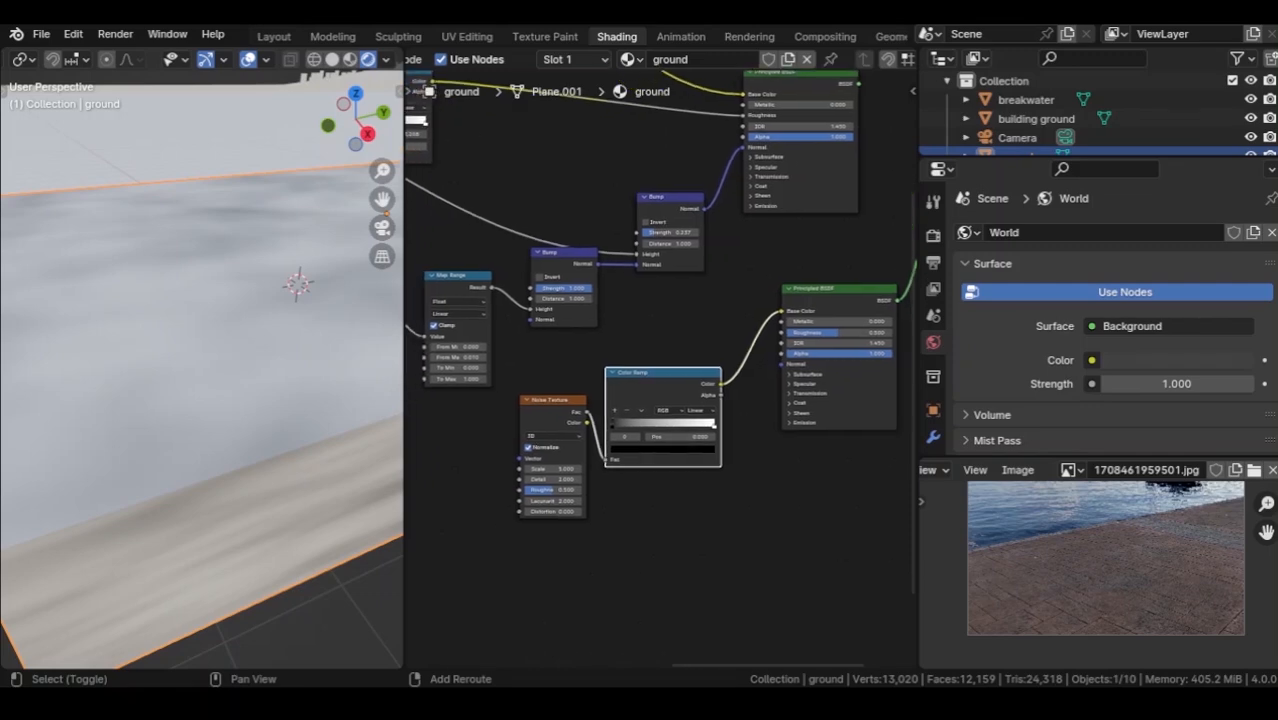
Add Texture Coordinate and Mapping nodes to the new Noise Texture, raise its scale and shift the ramp's black stop toward the middle.
{"action": "left_click", "coordinate": [553, 397]}
{"action": "middle_click_drag", "start_coordinate": [553, 397], "coordinate": [606, 374], "text": "shift"}
{"action": "key", "text": "ctrl+t"}
{"action": "left_click_drag", "start_coordinate": [606, 444], "coordinate": [680, 444]}
{"action": "left_click_drag", "start_coordinate": [667, 401], "coordinate": [711, 401]}
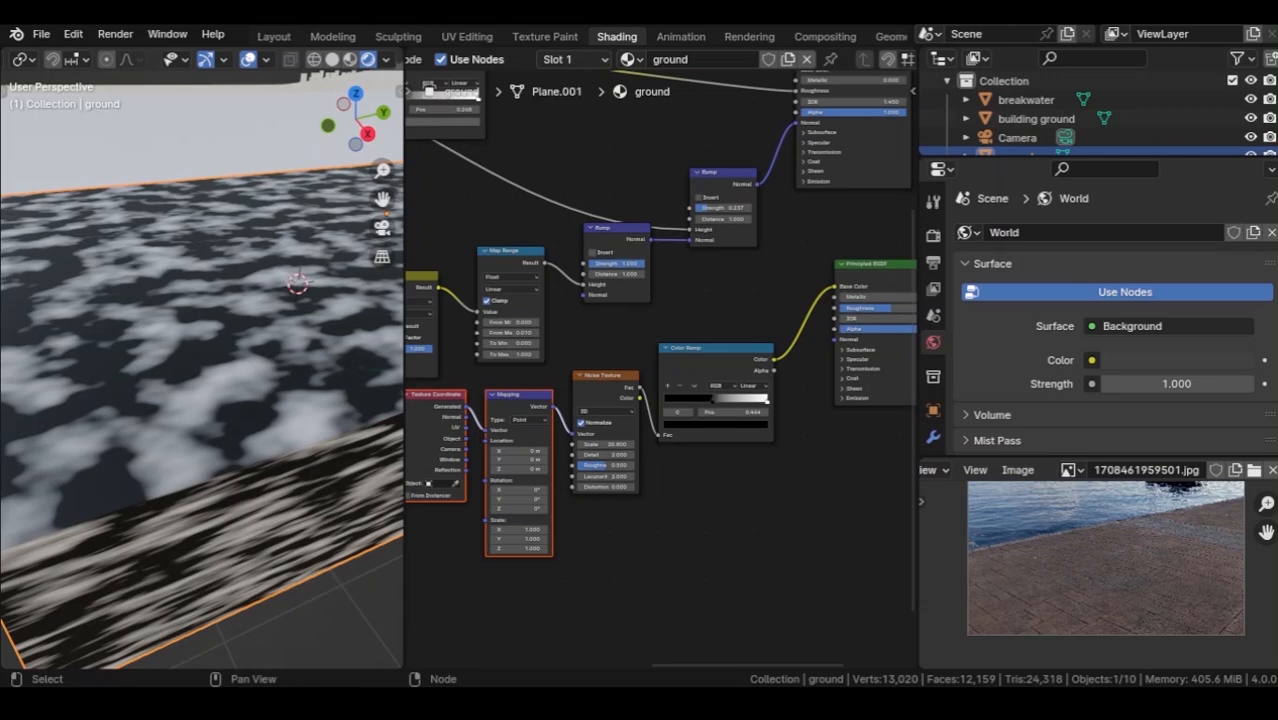
Color the new Color Ramp's black stop brown and darken its white stop to black.
{"action": "left_click", "coordinate": [716, 424]}
{"action": "left_click", "coordinate": [760, 321]}
{"action": "left_click_drag", "start_coordinate": [710, 316], "coordinate": [702, 331]}
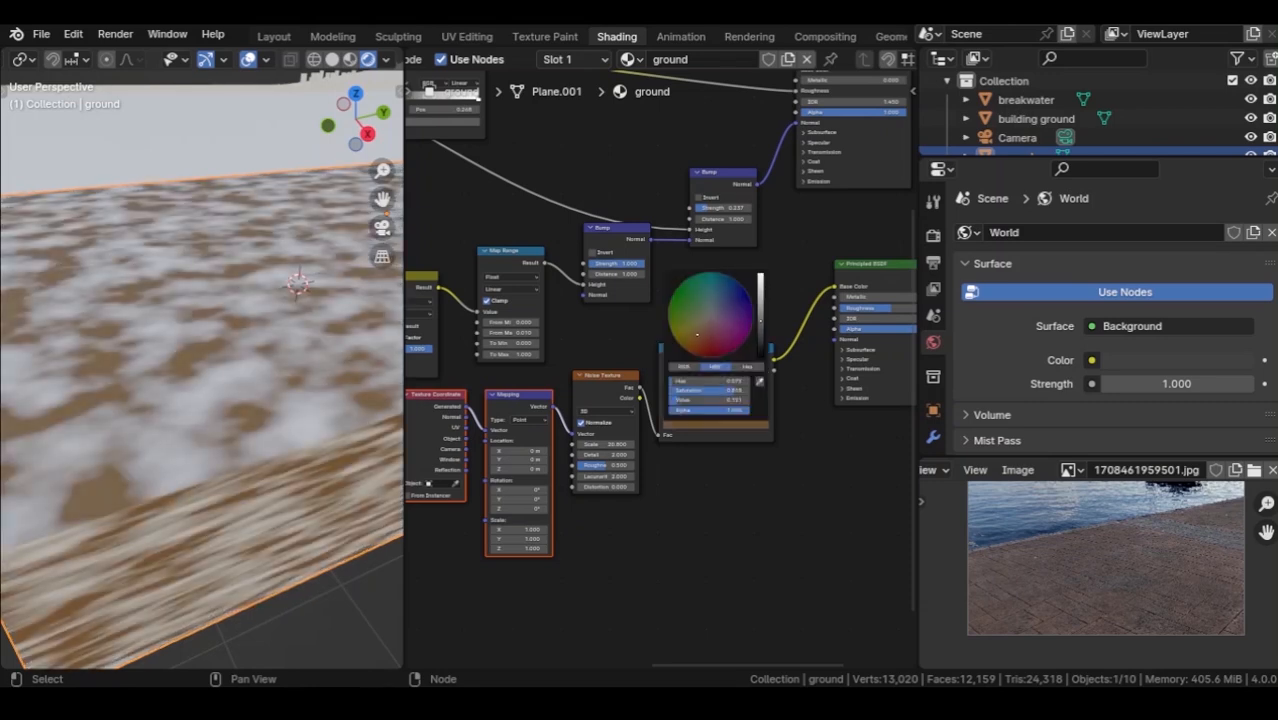
{"action": "left_click", "coordinate": [756, 508]}
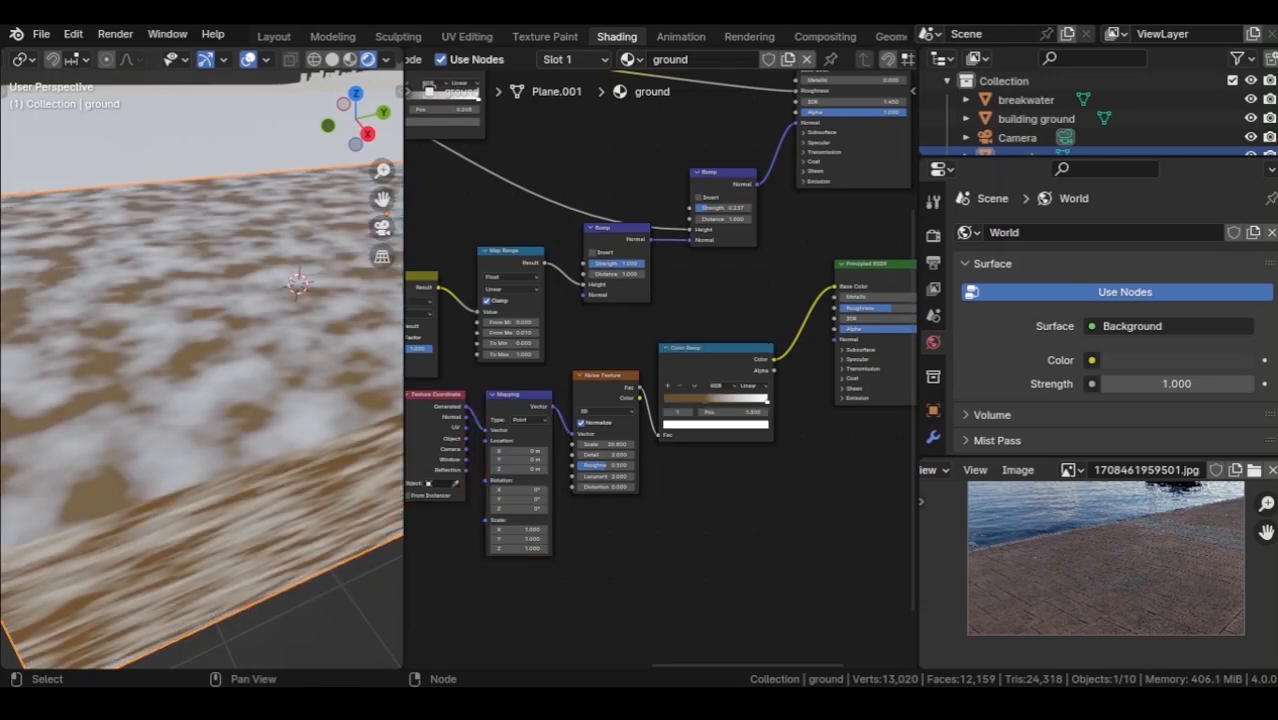
{"action": "left_click", "coordinate": [735, 424]}
{"action": "left_click_drag", "start_coordinate": [762, 318], "coordinate": [762, 353]}
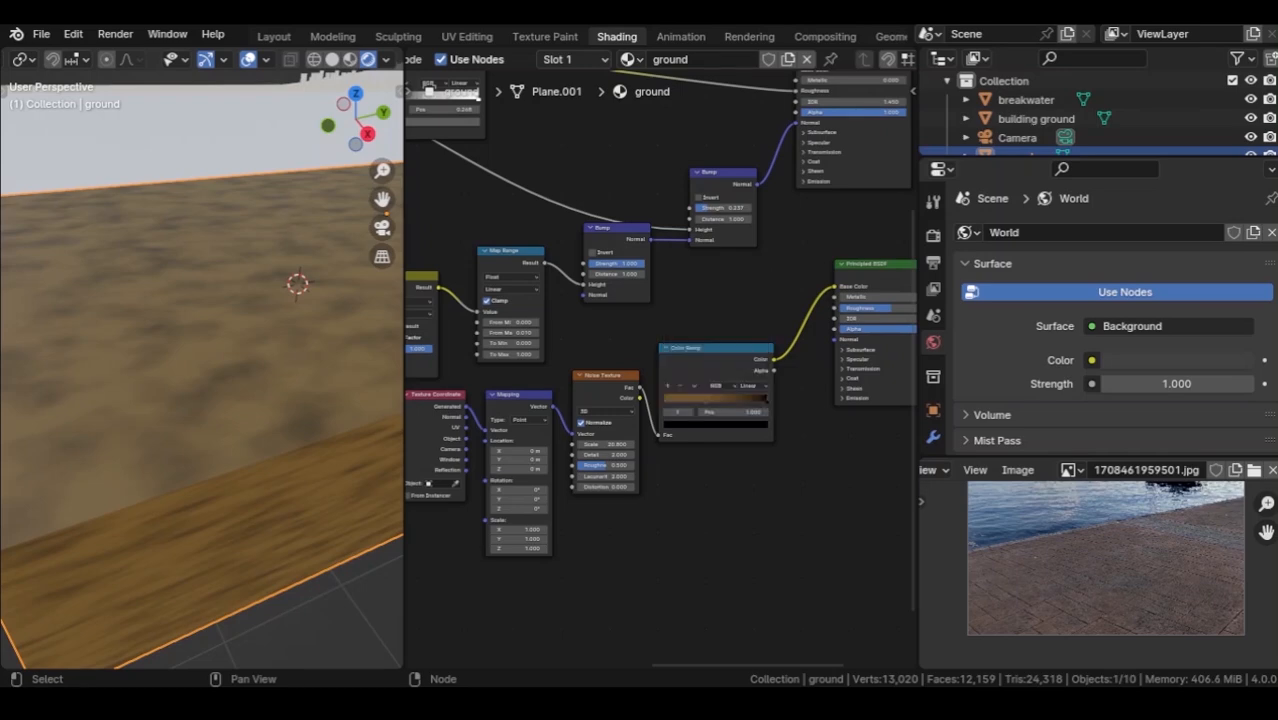
Move the black stop of the second shader's Color Ramp inward from the end of the gradient.
{"action": "left_click_drag", "start_coordinate": [770, 401], "coordinate": [755, 401]}
{"action": "left_click_drag", "start_coordinate": [753, 401], "coordinate": [714, 401]}
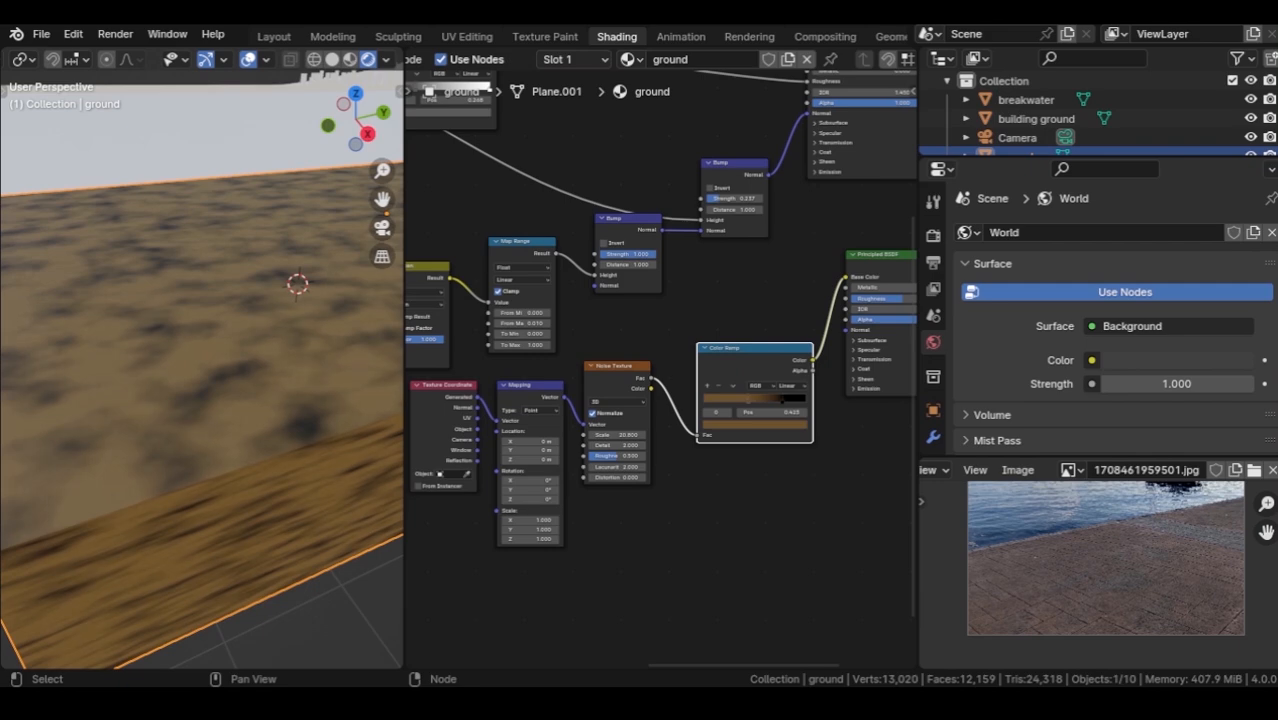
Add a Bump node linking the second Noise Texture's Color to its Height and its Normal to the second Principled BSDF, with strength lowered to about half.
{"action": "key", "text": "shift+a"}
{"action": "type", "text": "bump"}
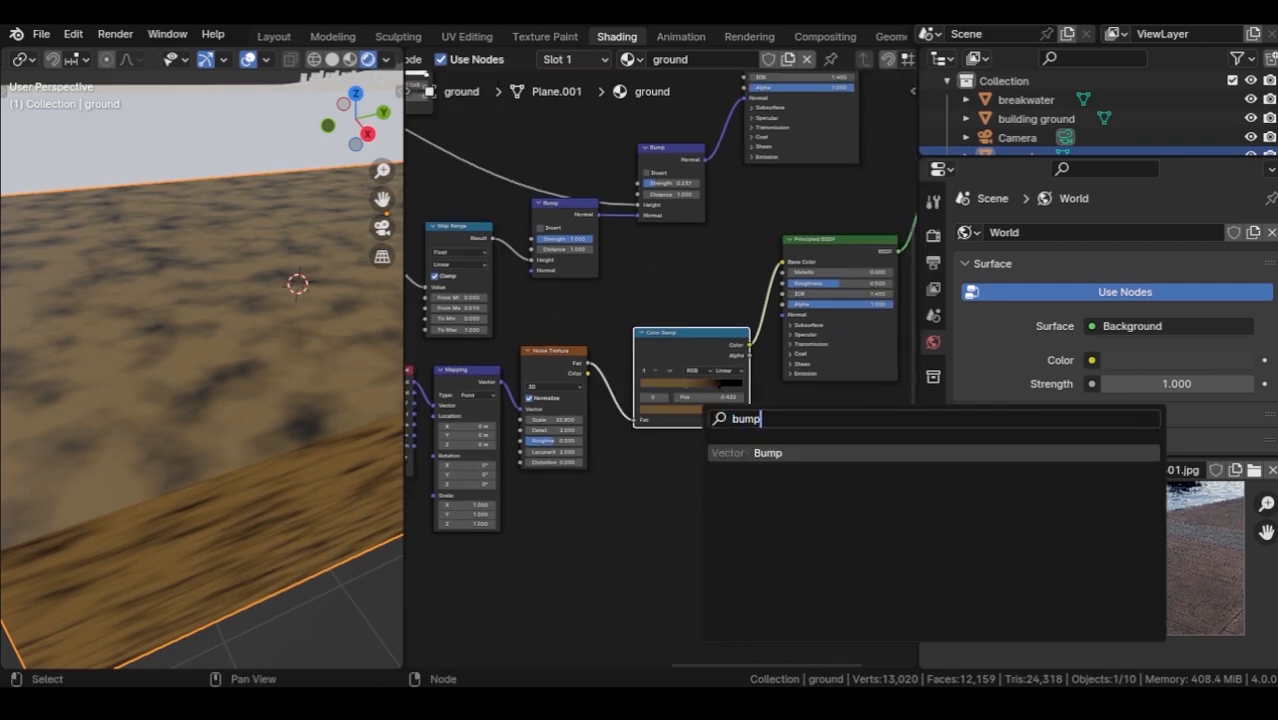
{"action": "key", "text": "Return"}
{"action": "left_click", "coordinate": [660, 468]}
{"action": "left_click_drag", "start_coordinate": [588, 373], "coordinate": [620, 397]}
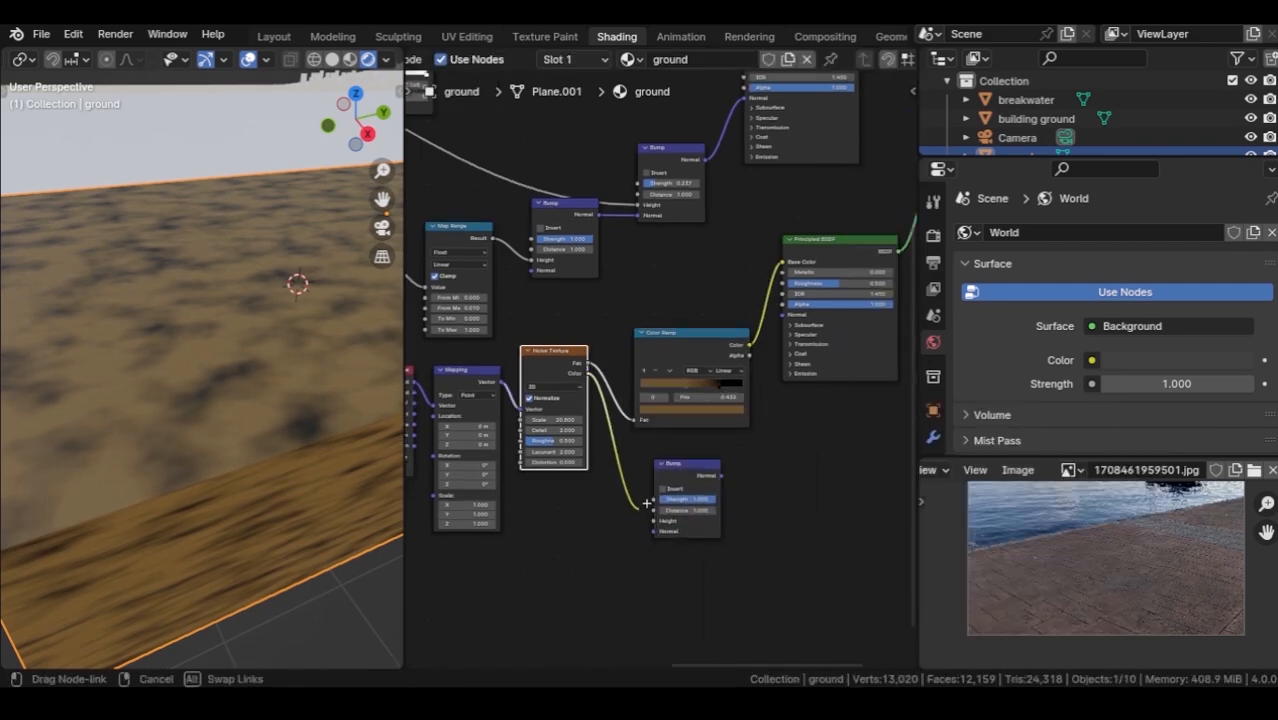
{"action": "left_click_drag", "start_coordinate": [719, 475], "coordinate": [741, 451]}
{"action": "left_click_drag", "start_coordinate": [782, 315], "coordinate": [783, 314]}
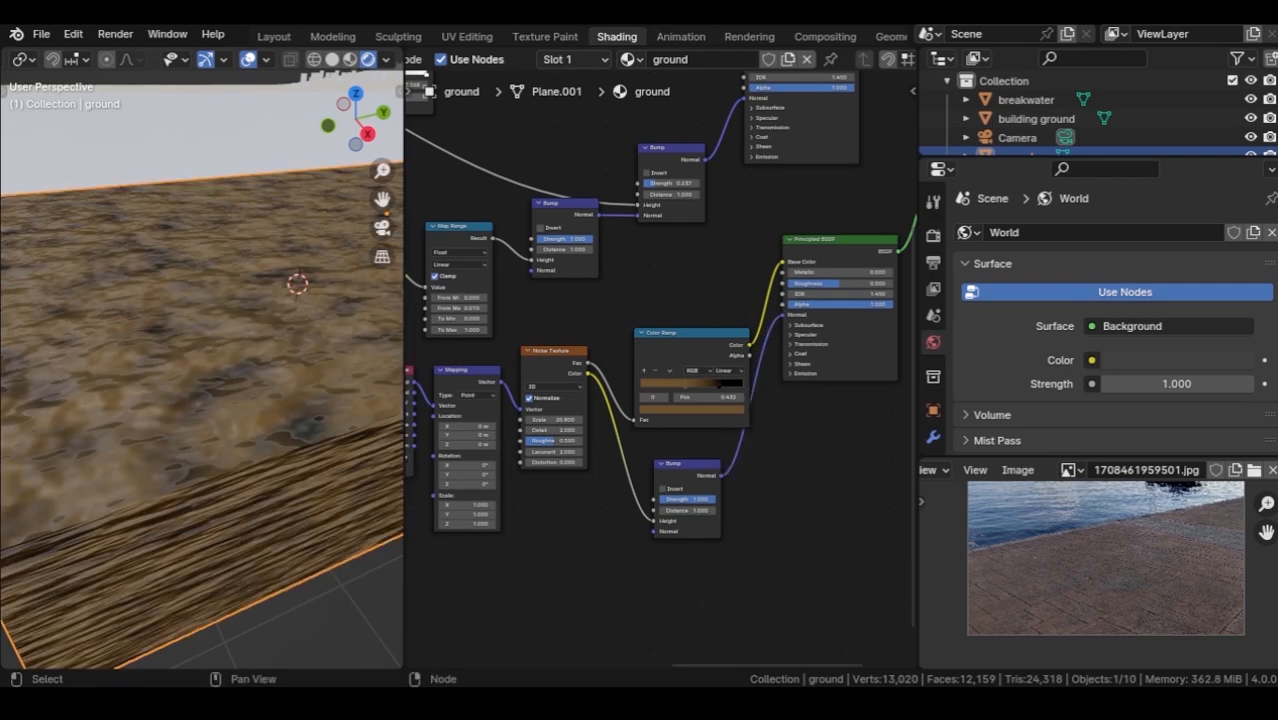
{"action": "left_click_drag", "start_coordinate": [704, 499], "coordinate": [680, 499]}
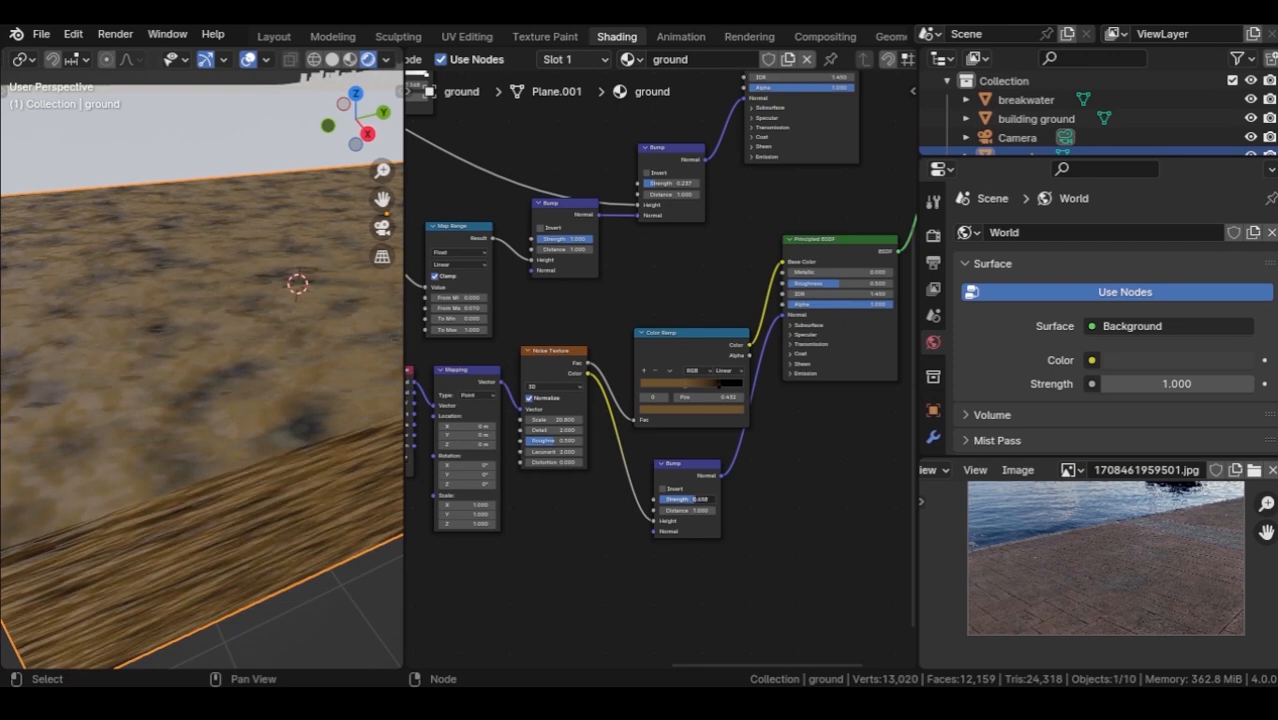
Insert an Add Shader node before the Material Output and feed both Principled BSDF shaders into it.
{"action": "middle_click_drag", "start_coordinate": [220, 380], "coordinate": [224, 420]}
{"action": "middle_click_drag", "start_coordinate": [760, 330], "coordinate": [512, 564], "text": "shift"}
{"action": "key", "text": "shift+a"}
{"action": "type", "text": "add"}
{"action": "key", "text": "Return"}
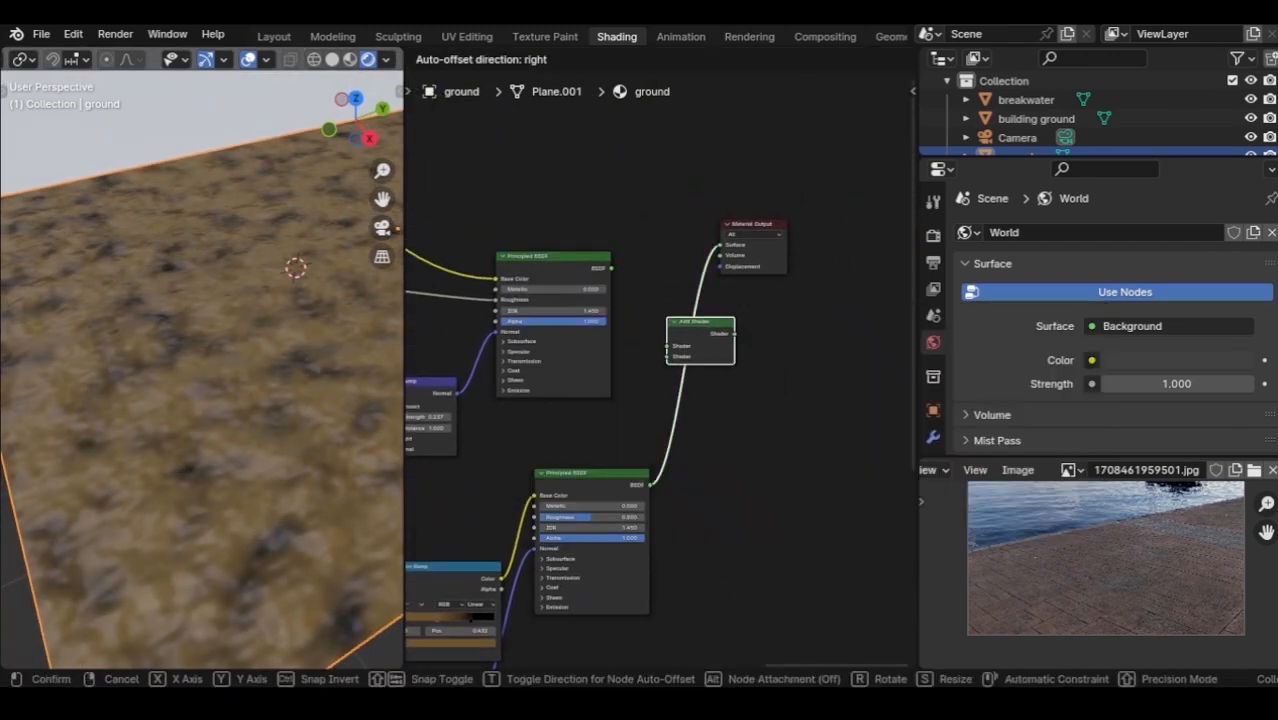
{"action": "left_click", "coordinate": [718, 320]}
{"action": "left_click_drag", "start_coordinate": [611, 268], "coordinate": [690, 326]}
{"action": "middle_click_drag", "start_coordinate": [200, 400], "coordinate": [250, 350]}
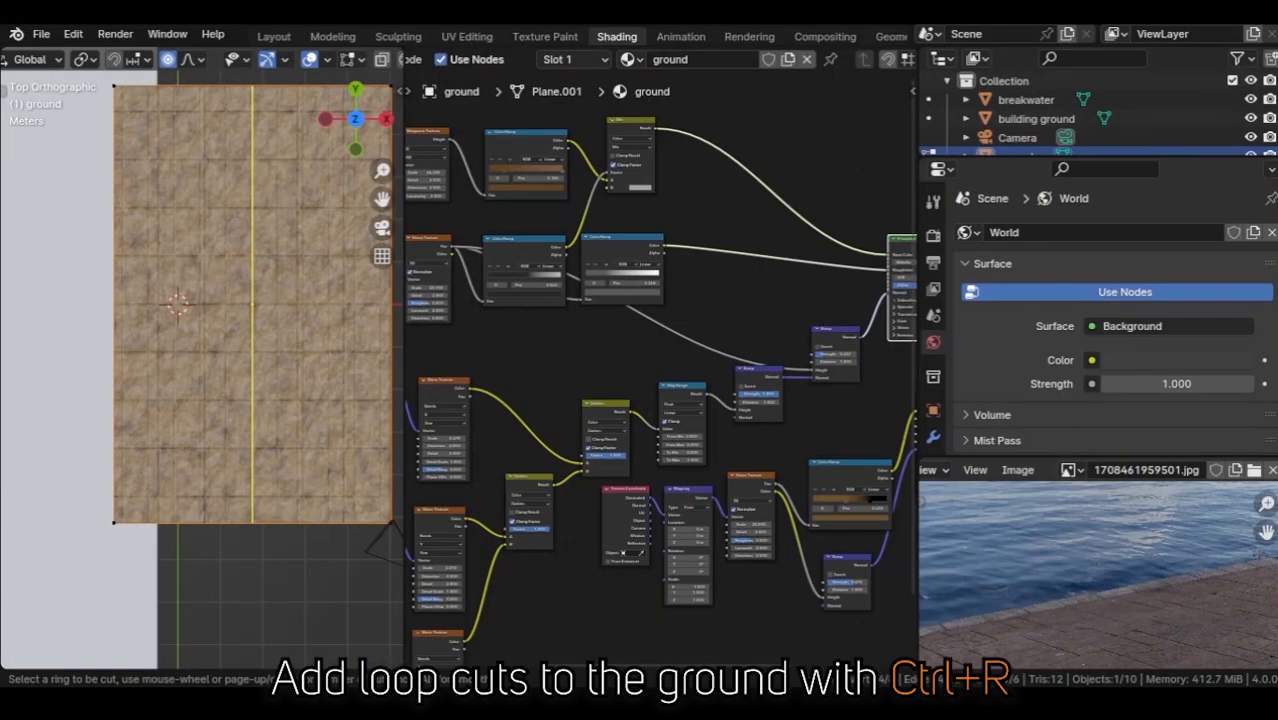
Add a lengthwise loop cut to the ground, slide it close to the sea-side edge to form a narrow strip, and save the file.
{"action": "left_click", "coordinate": [252, 178]}
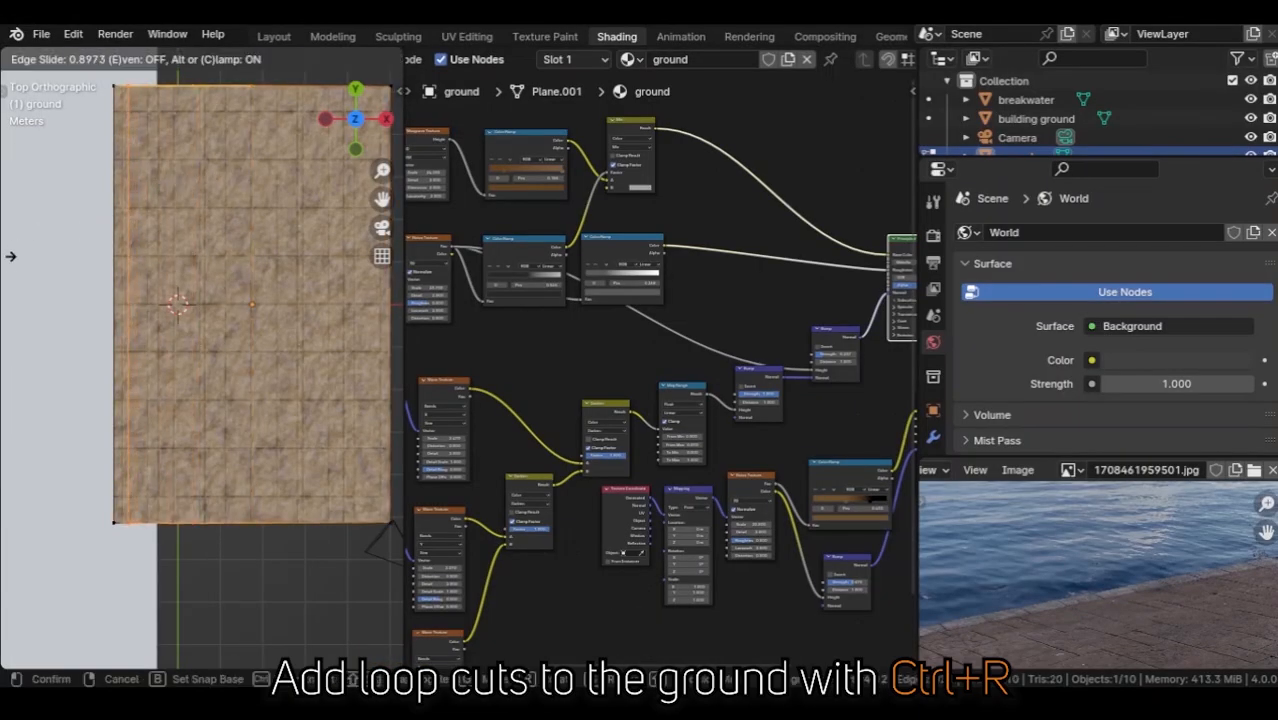
{"action": "left_click", "coordinate": [9, 274]}
{"action": "scroll", "coordinate": [210, 219], "scroll_direction": "up", "scroll_amount": 5}
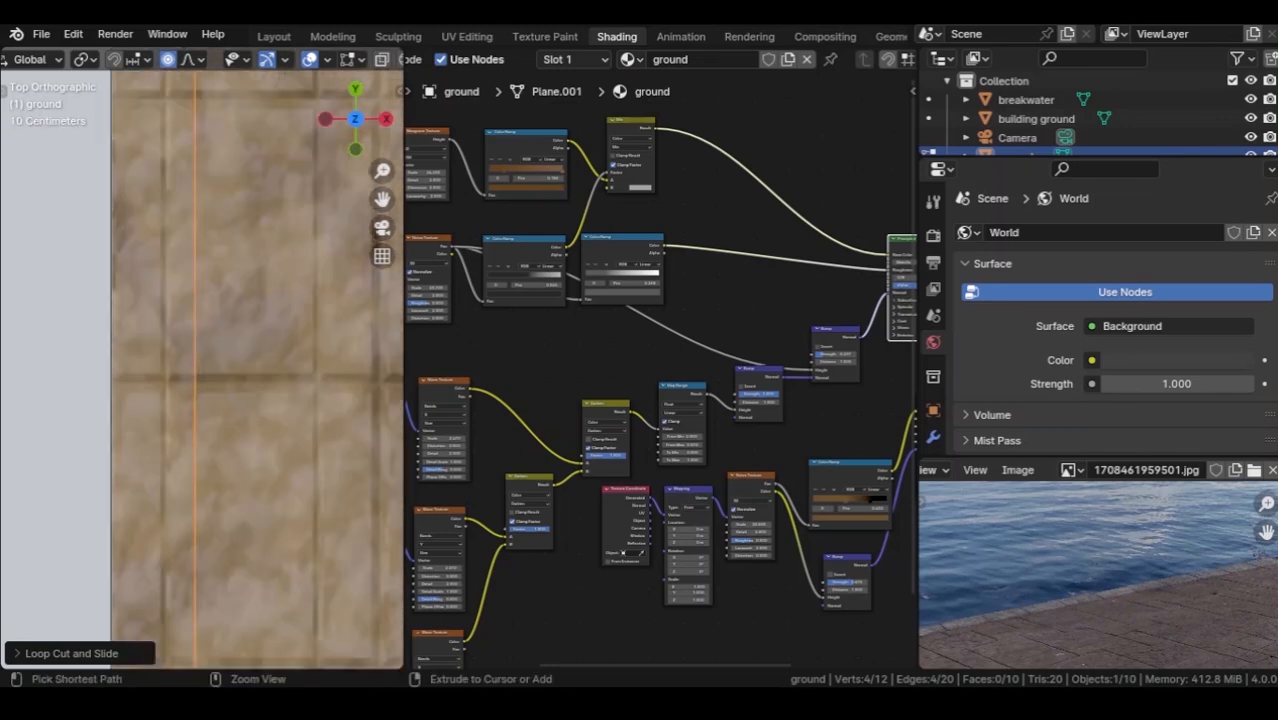
{"action": "key", "text": "g"}
{"action": "key", "text": "g"}
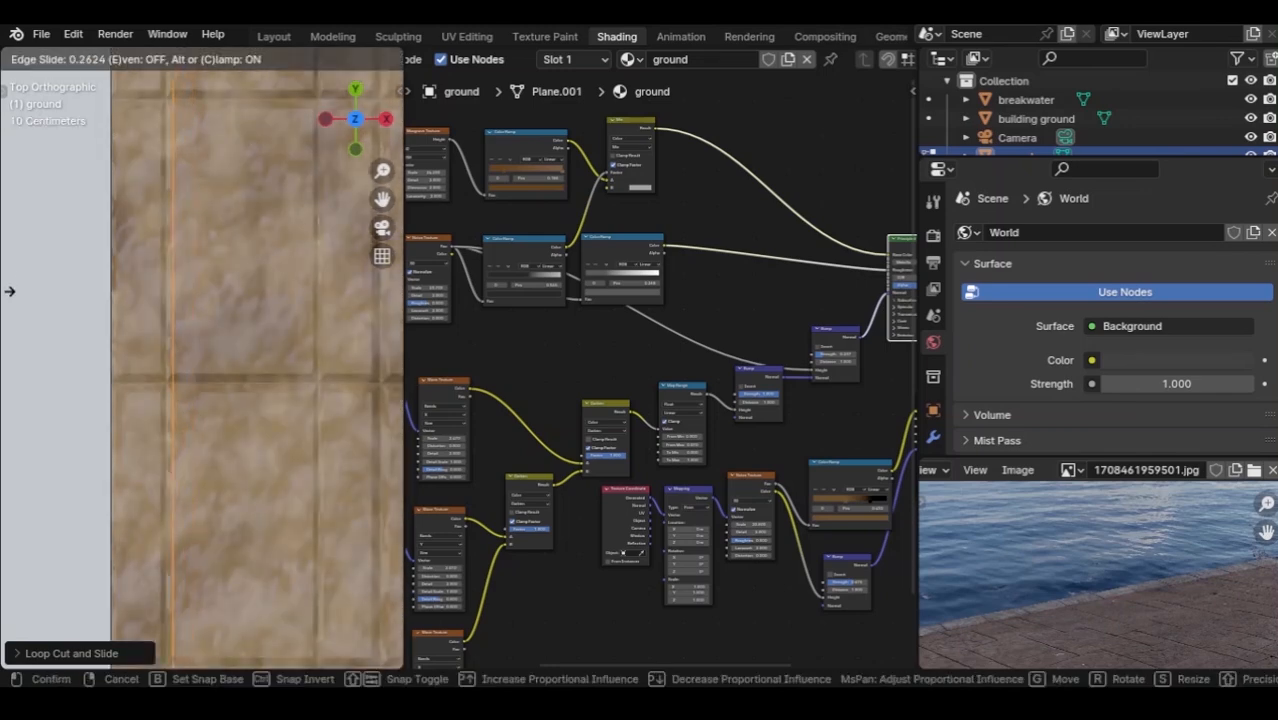
{"action": "left_click", "coordinate": [9, 291]}
{"action": "key", "text": "g"}
{"action": "key", "text": "g"}
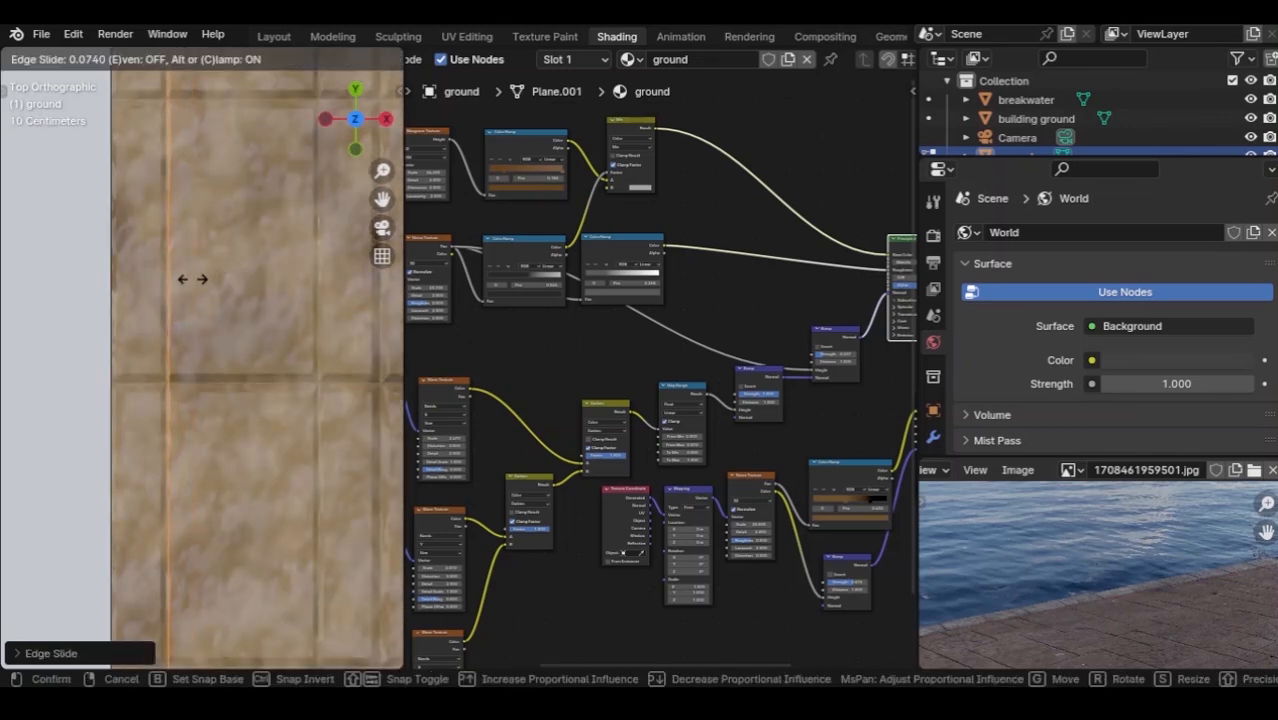
{"action": "left_click", "coordinate": [166, 279]}
{"action": "middle_click_drag", "start_coordinate": [166, 279], "coordinate": [250, 200]}
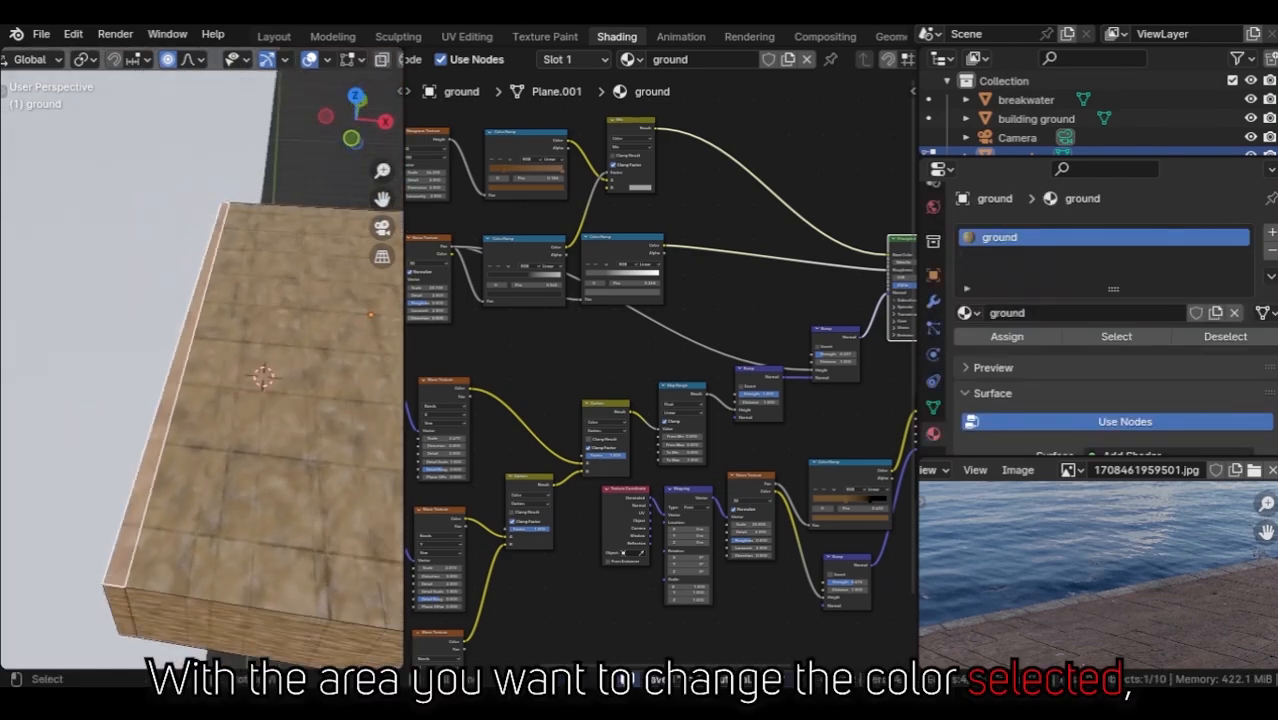
{"action": "key", "text": "ctrl+s"}
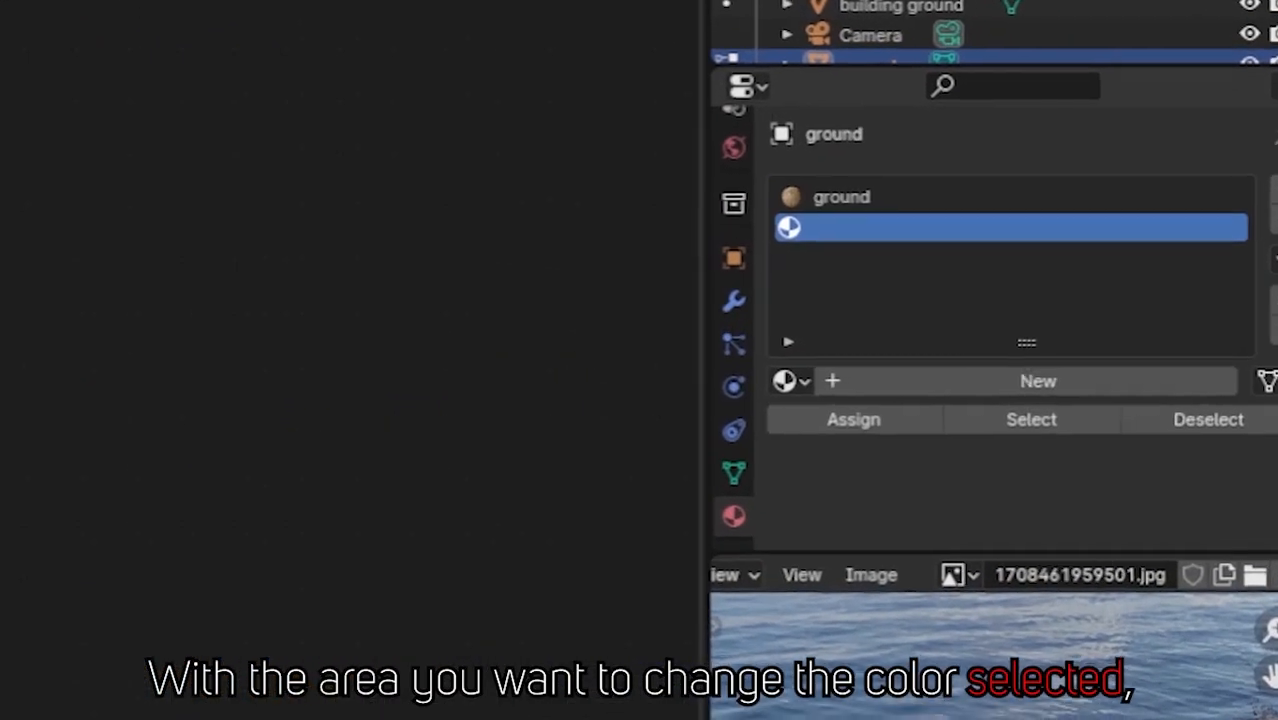
Put a separate copy of the ground material in the new second slot, name it "ground 2" and assign it to the selected edge strip.
{"action": "left_click", "coordinate": [733, 390]}
{"action": "left_click", "coordinate": [806, 440]}
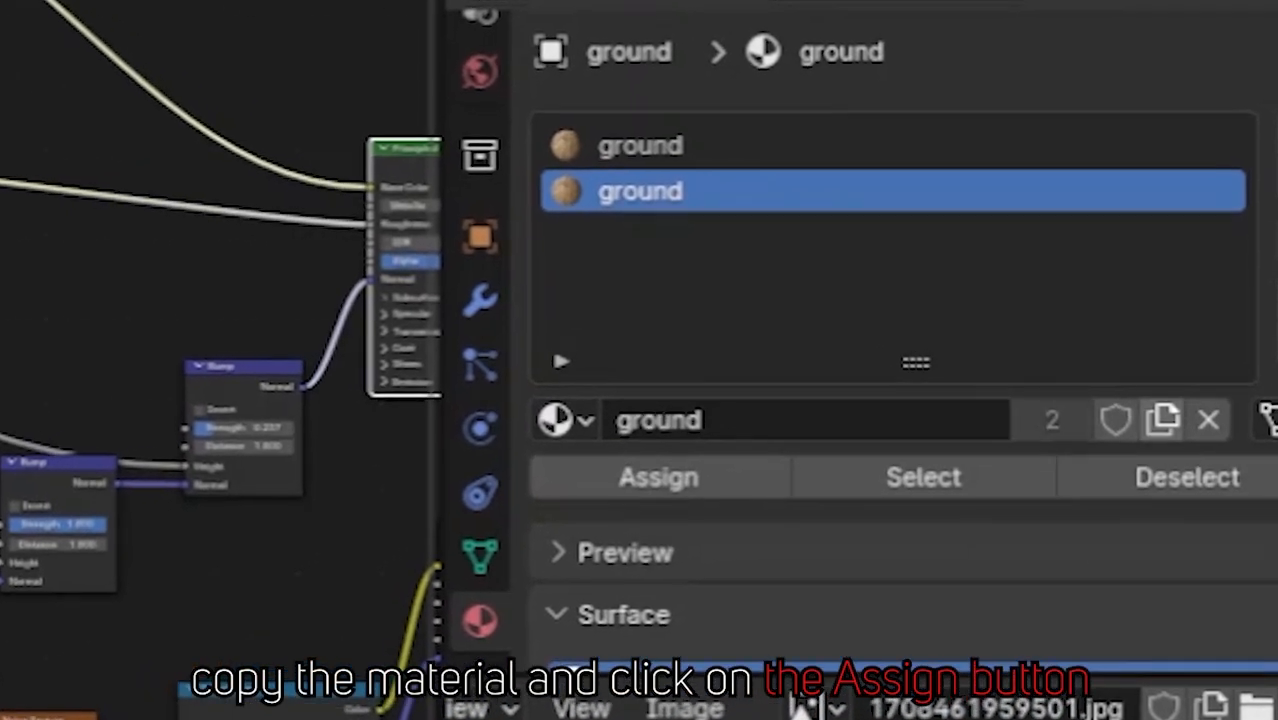
{"action": "left_click", "coordinate": [1162, 420]}
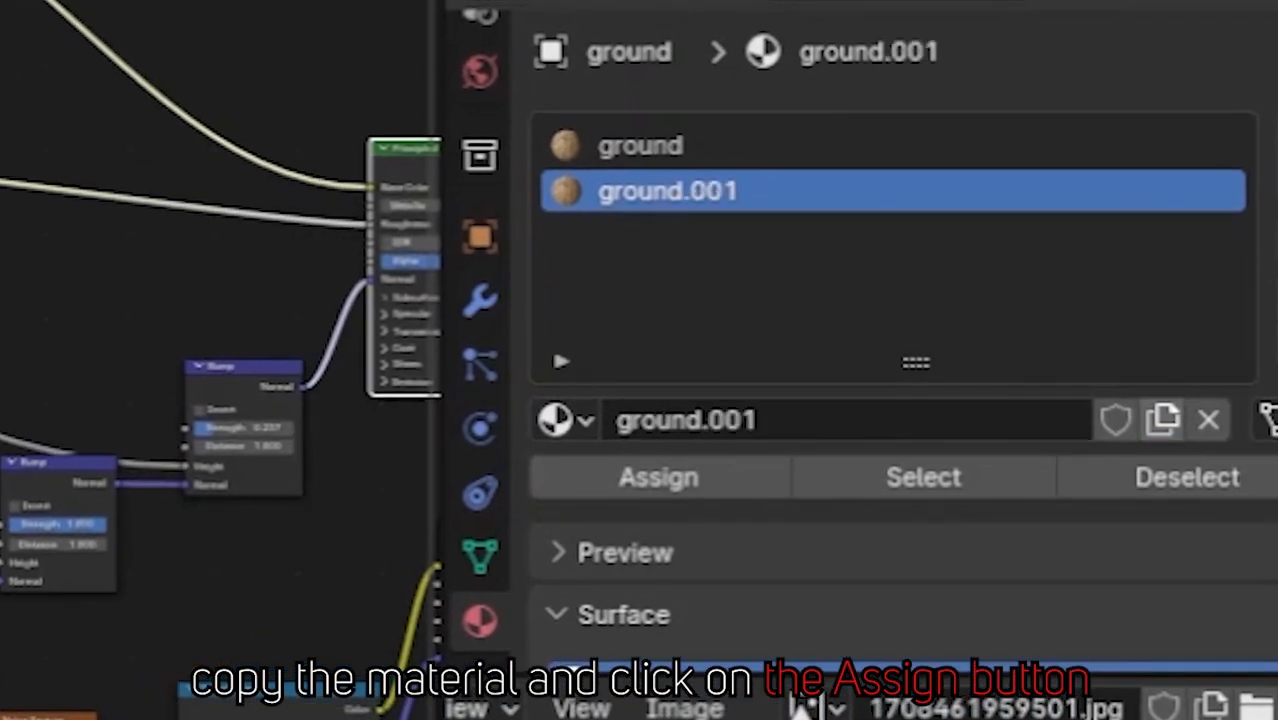
{"action": "double_click", "coordinate": [686, 420]}
{"action": "type", "text": "gr"}
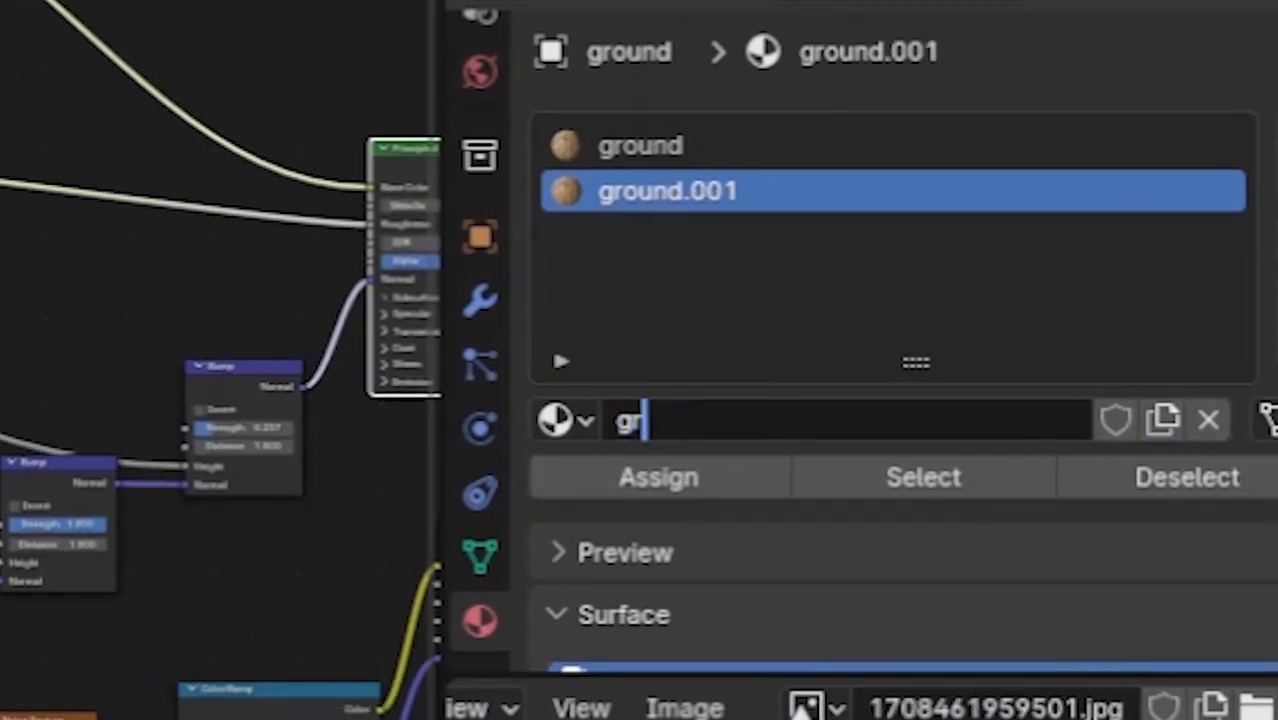
{"action": "key", "text": "Return"}
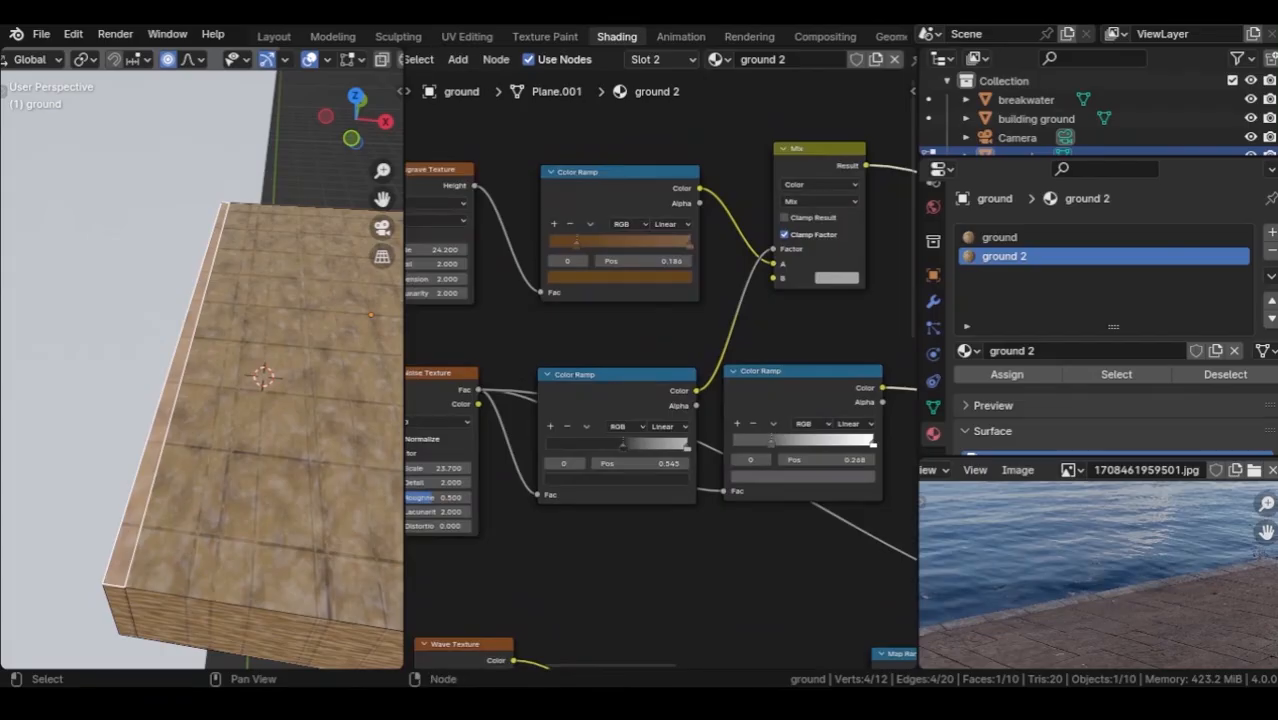
Recolor the brown first stop of ground 2's upper Color Ramp to dark grey with hue 0, saturation 0.067 and value 0.131.
{"action": "left_click", "coordinate": [620, 277]}
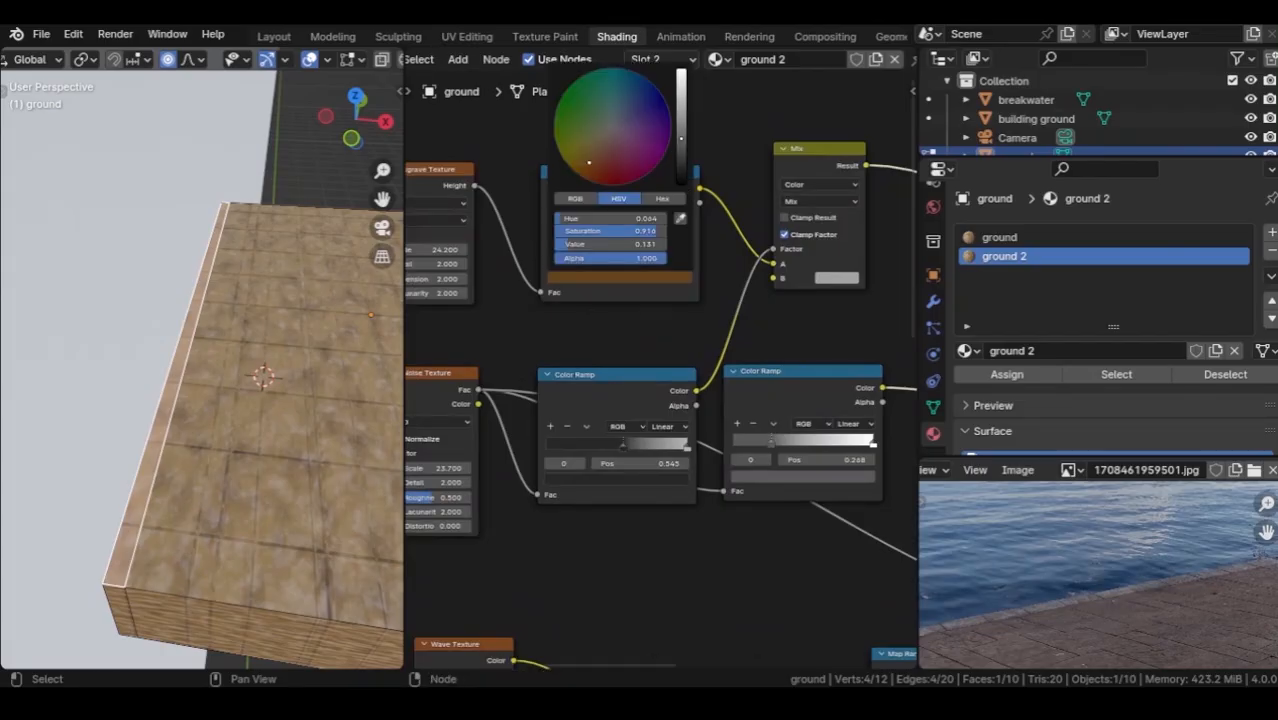
{"action": "left_click_drag", "start_coordinate": [584, 244], "coordinate": [614, 244]}
{"action": "left_click_drag", "start_coordinate": [589, 162], "coordinate": [612, 127]}
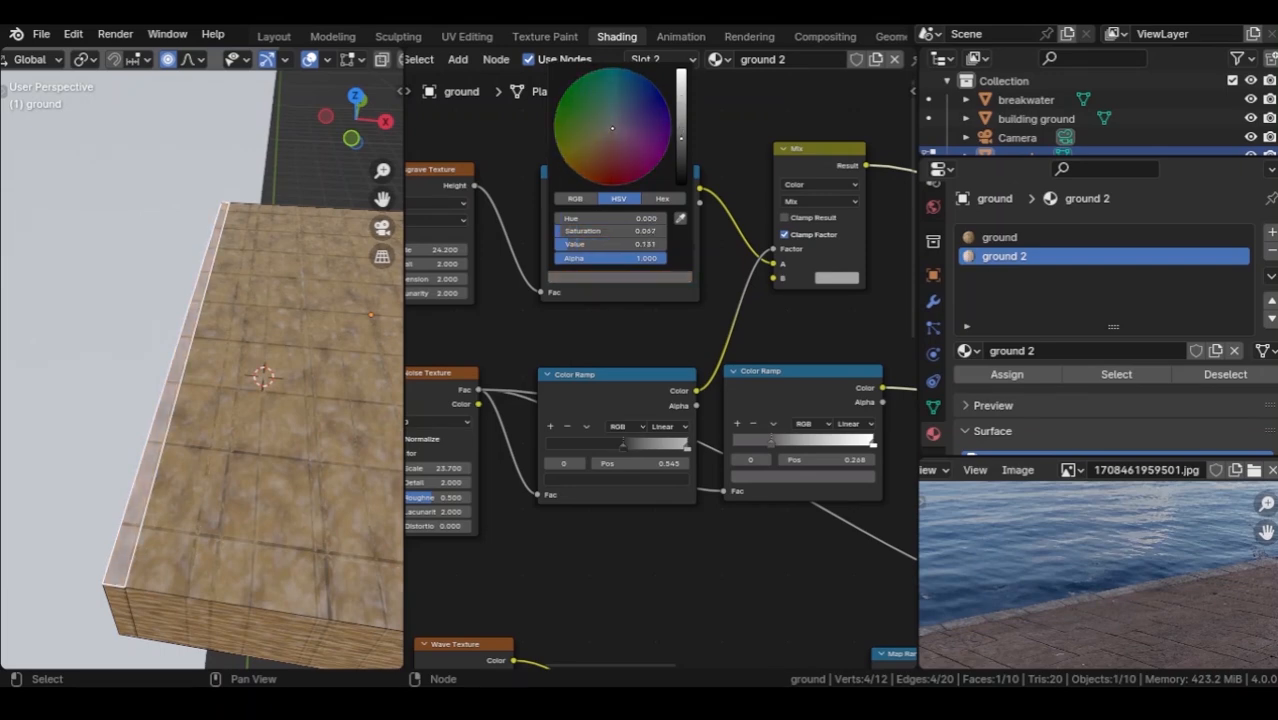
{"action": "key", "text": "Tab"}
{"action": "middle_click_drag", "start_coordinate": [220, 400], "coordinate": [300, 440]}
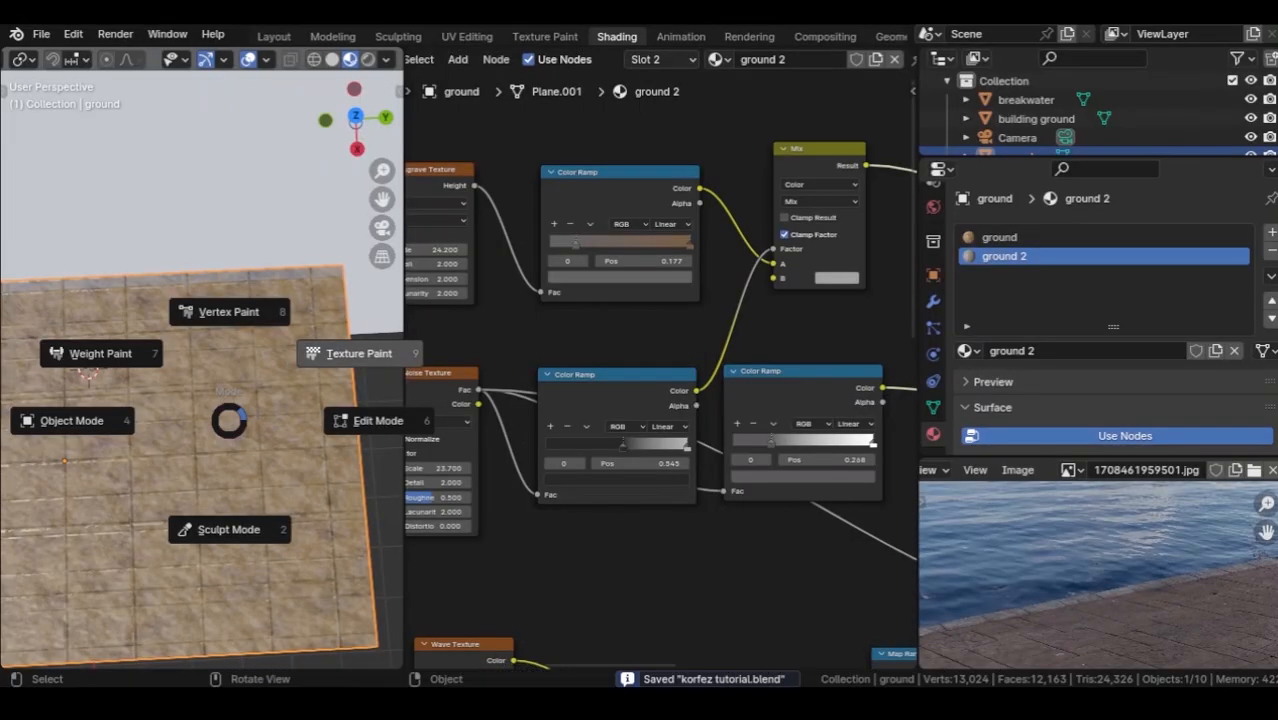
{"action": "left_click", "coordinate": [365, 351]}
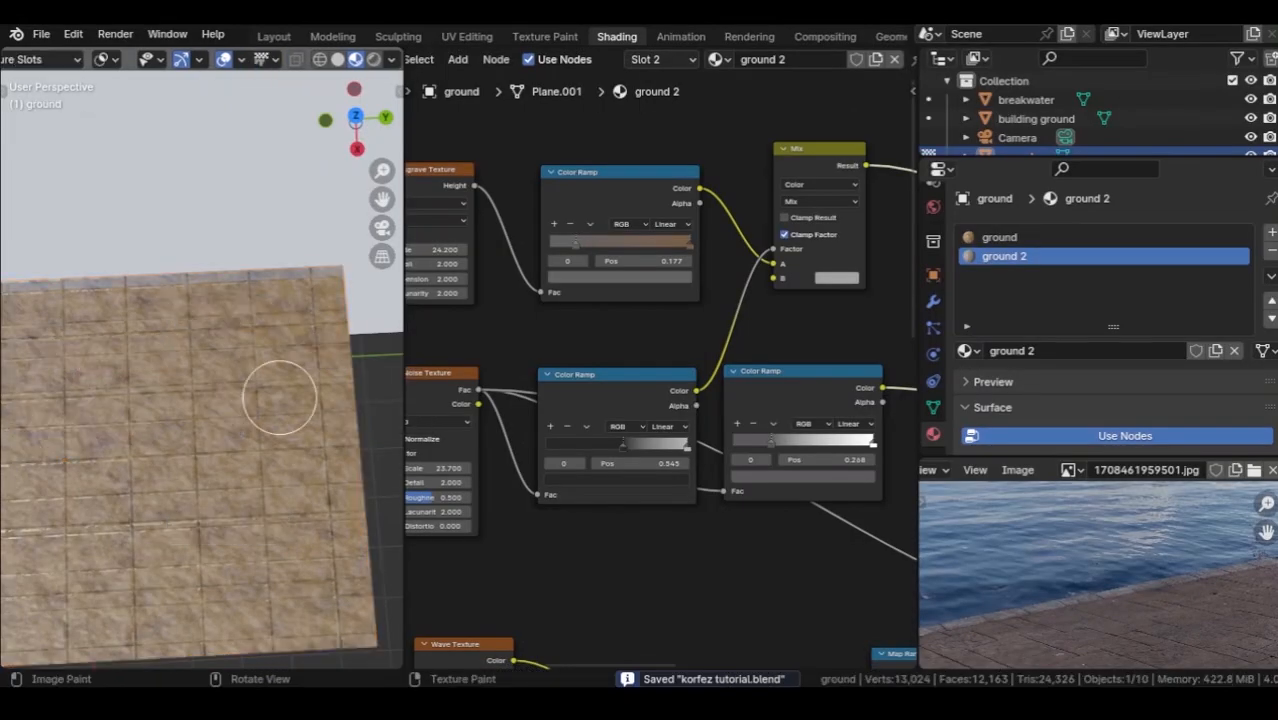
{"action": "middle_click_drag", "start_coordinate": [277, 394], "coordinate": [300, 420]}
Add two crosswise loop cuts to the ground from top view, bounding a band across the paving like the grey one in the reference photo.
{"action": "key", "text": "KP_7"}
{"action": "middle_click_drag", "start_coordinate": [1095, 575], "coordinate": [1095, 500]}
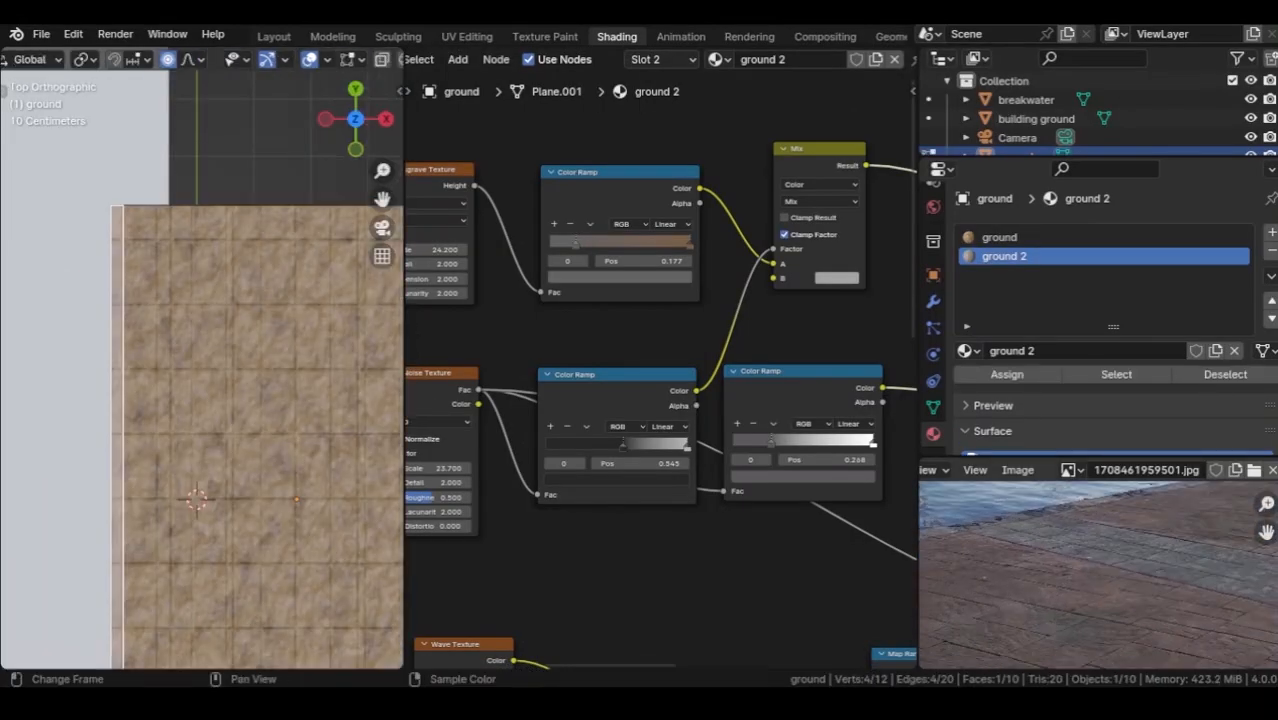
{"action": "middle_click_drag", "start_coordinate": [370, 440], "coordinate": [290, 420], "text": "shift"}
{"action": "scroll", "coordinate": [290, 420], "scroll_direction": "down", "scroll_amount": 1}
{"action": "key", "text": "ctrl+r"}
{"action": "left_click", "coordinate": [308, 268]}
{"action": "left_click", "coordinate": [308, 262]}
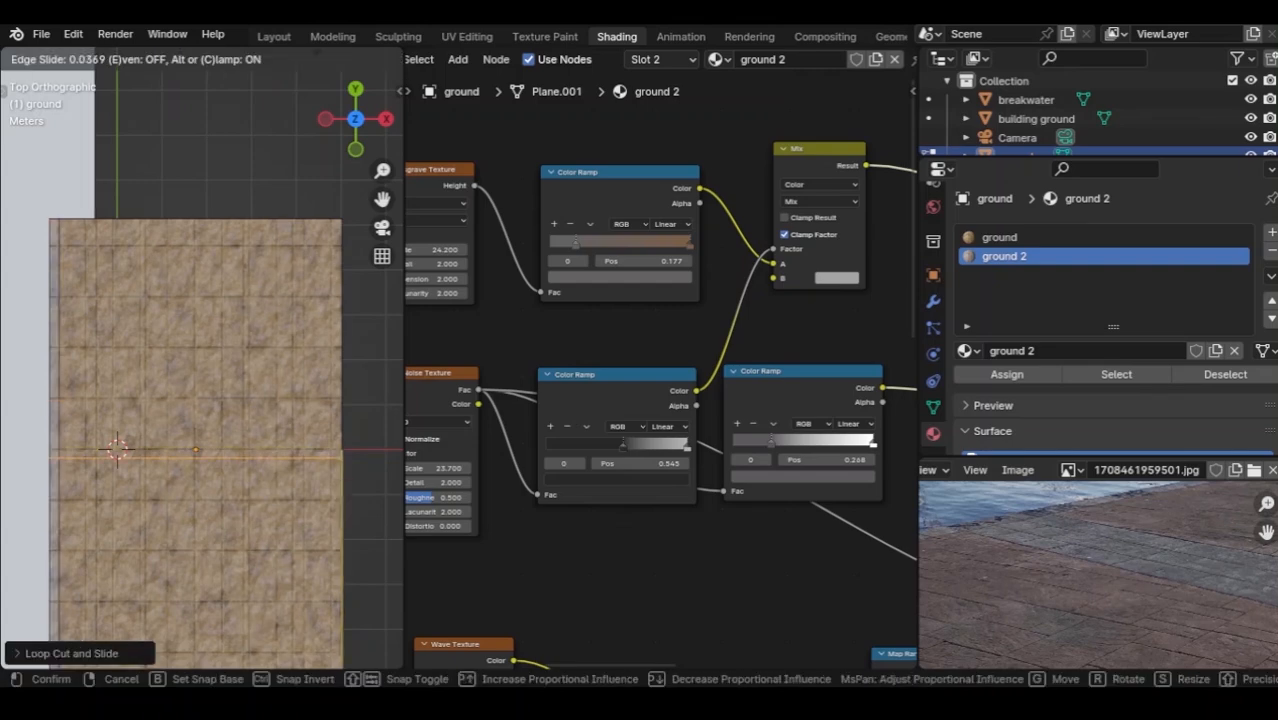
{"action": "key", "text": "ctrl+z"}
{"action": "key", "text": "ctrl+r"}
{"action": "left_click", "coordinate": [309, 261]}
{"action": "left_click", "coordinate": [308, 250]}
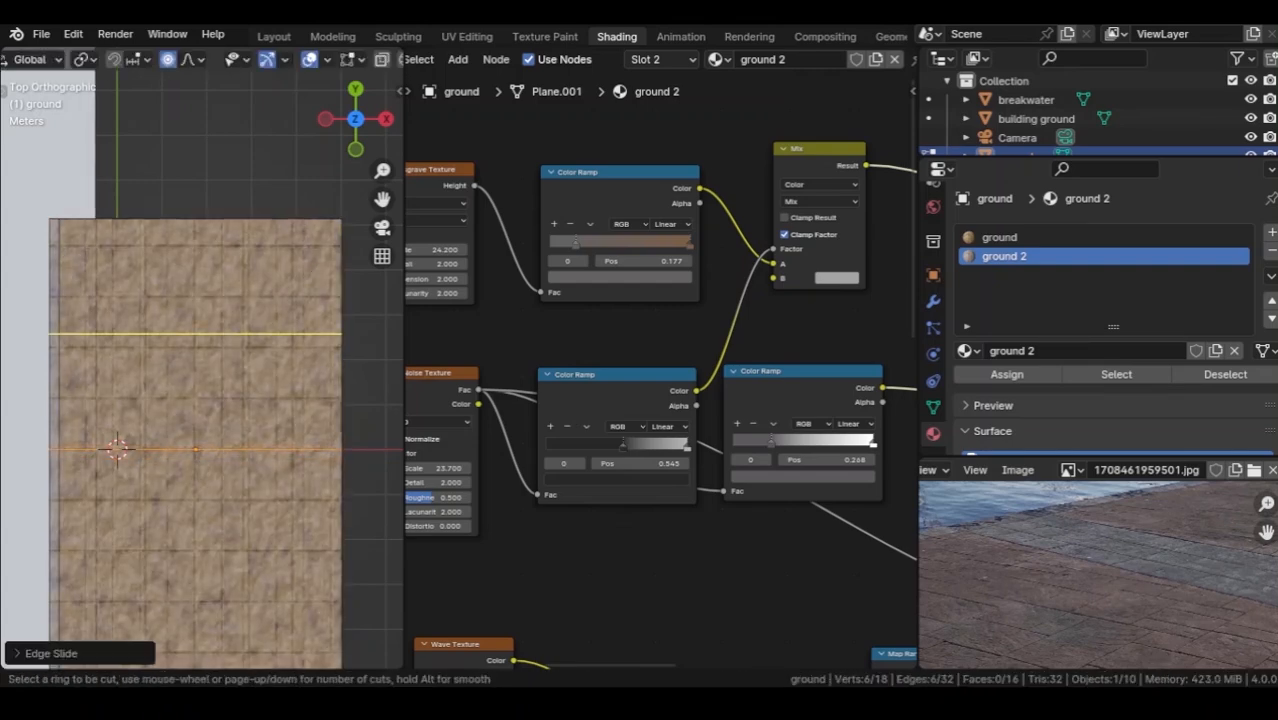
{"action": "left_click", "coordinate": [332, 430]}
{"action": "left_click", "coordinate": [335, 473]}
Select the band's top face and assign it a copy of the ground material in a new third slot, named "ground 3".
{"action": "middle_click_drag", "start_coordinate": [320, 470], "coordinate": [240, 410]}
{"action": "key", "text": "3"}
{"action": "left_click", "coordinate": [220, 400]}
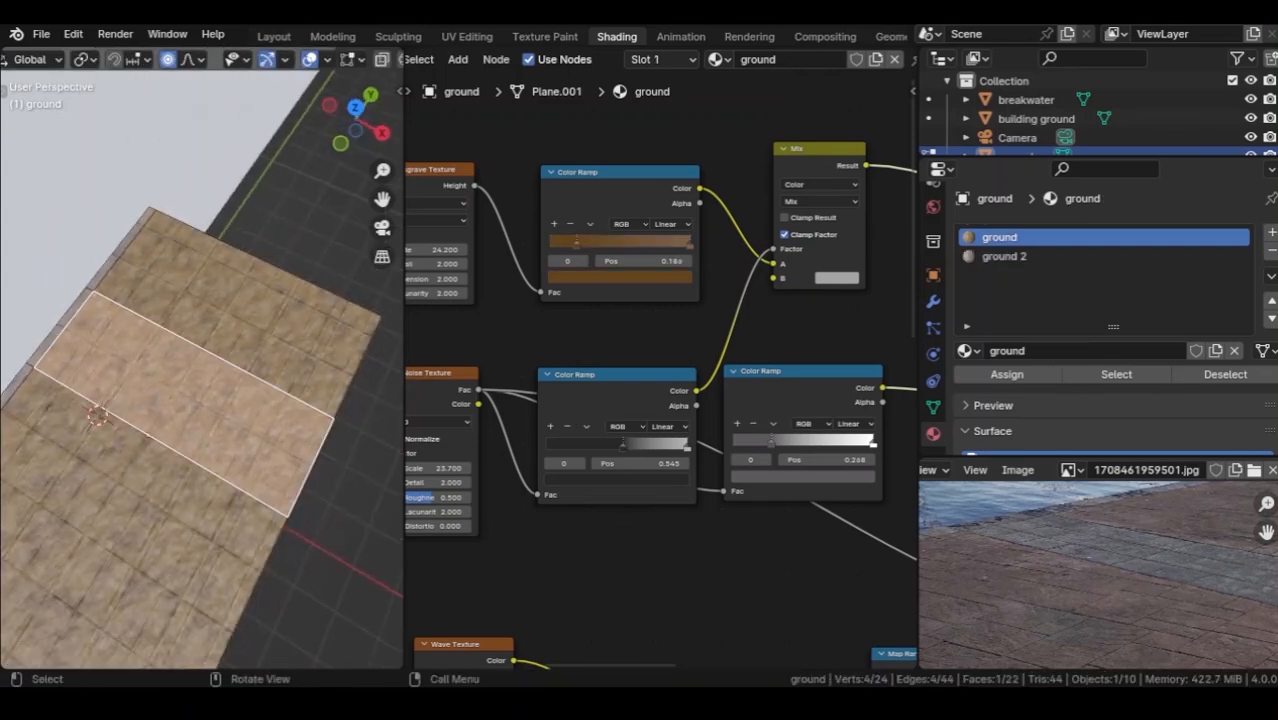
{"action": "left_click", "coordinate": [1271, 232]}
{"action": "left_click", "coordinate": [968, 351]}
{"action": "left_click", "coordinate": [1000, 440]}
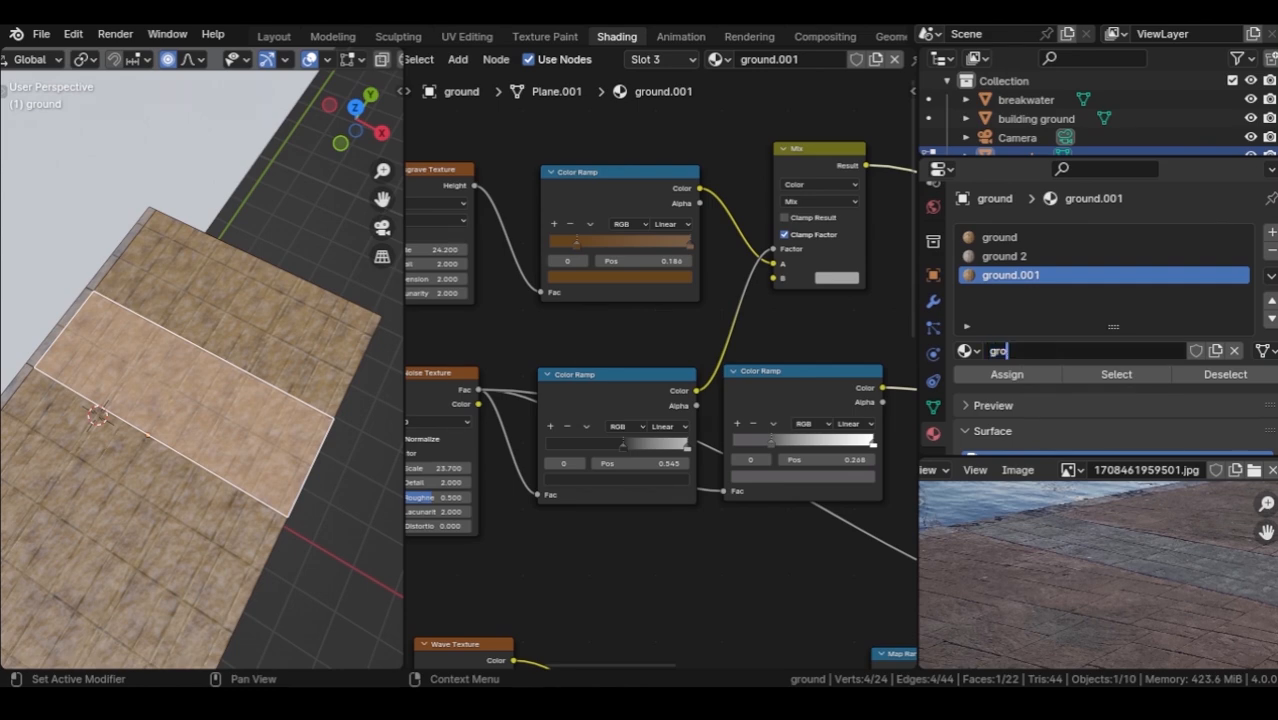
Recolor the first stop of ground 3's upper Color Ramp to a light pinkish grey with hue 0.928 and saturation 0.143.
{"action": "left_click", "coordinate": [619, 277]}
{"action": "left_click", "coordinate": [613, 130]}
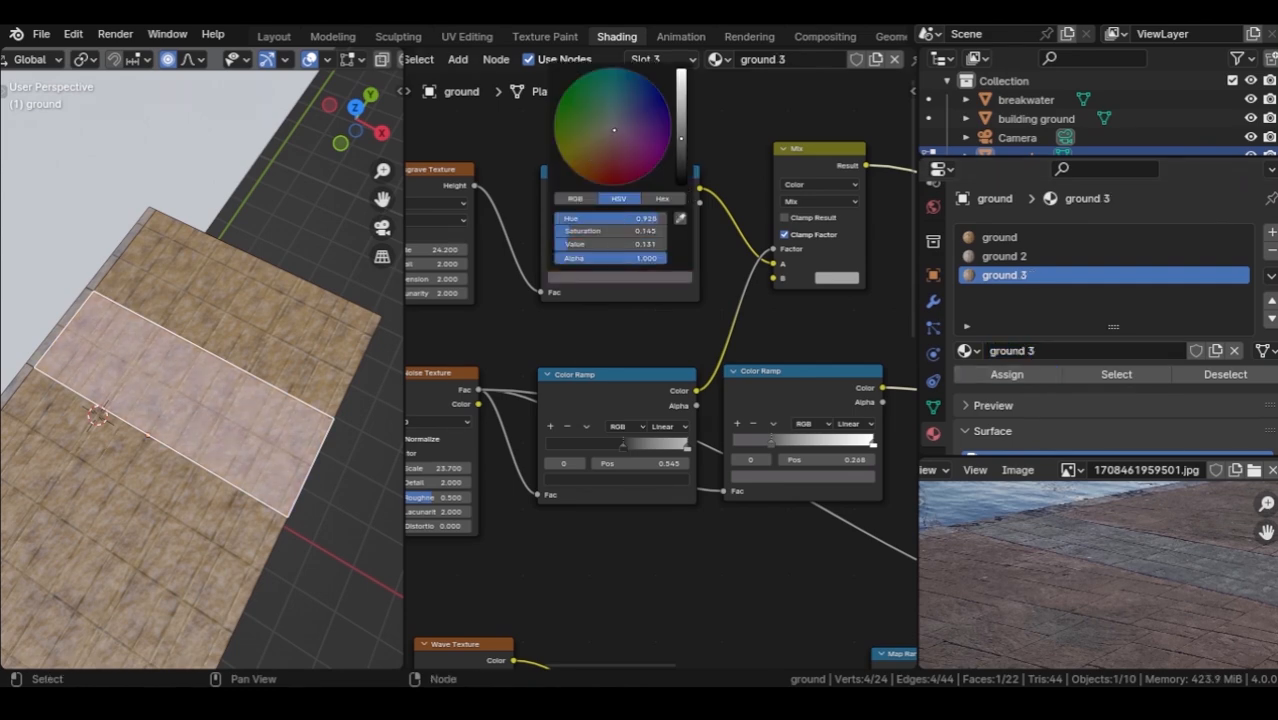
{"action": "left_click_drag", "start_coordinate": [681, 140], "coordinate": [681, 106]}
{"action": "key", "text": "Tab"}
{"action": "middle_click_drag", "start_coordinate": [240, 400], "coordinate": [290, 330]}
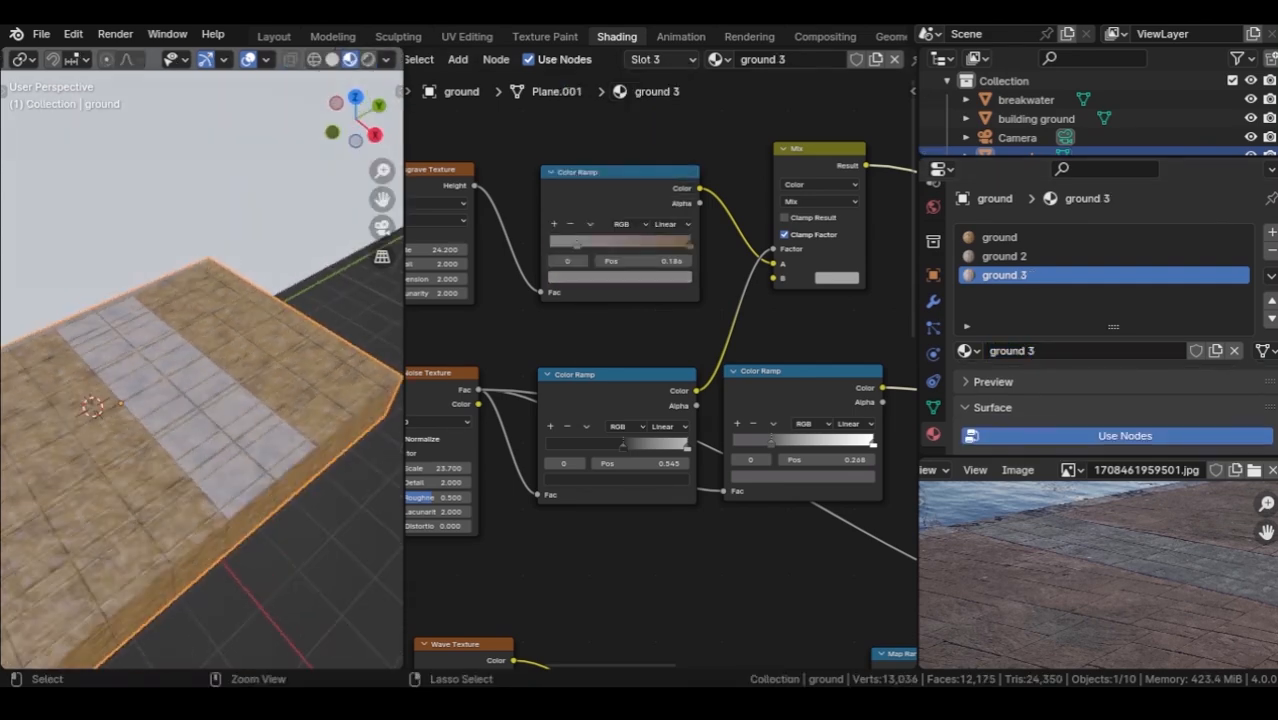
Save the file and darken the grey first stop of ground 3's upper Color Ramp to a medium grey.
{"action": "key", "text": "ctrl+s"}
{"action": "scroll", "coordinate": [240, 380], "scroll_direction": "up", "scroll_amount": 2}
{"action": "middle_click_drag", "start_coordinate": [220, 350], "coordinate": [287, 342], "text": "shift"}
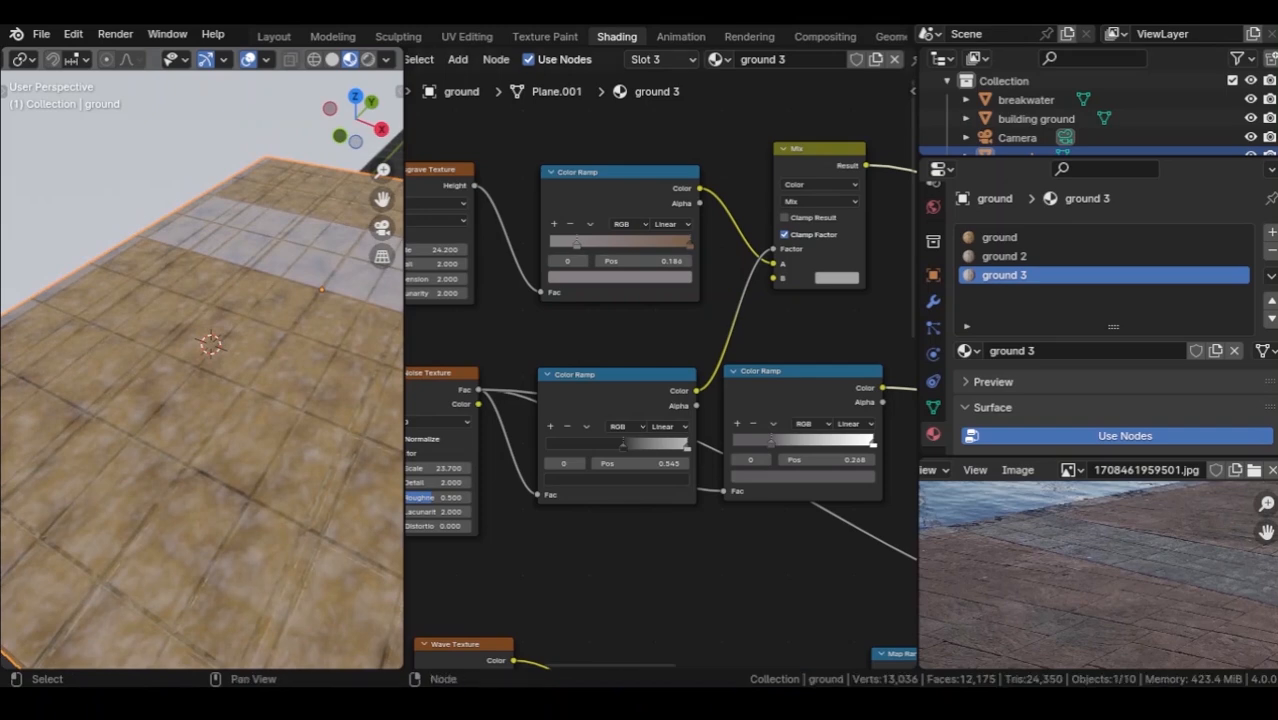
{"action": "left_click", "coordinate": [585, 277]}
{"action": "left_click_drag", "start_coordinate": [681, 120], "coordinate": [681, 140]}
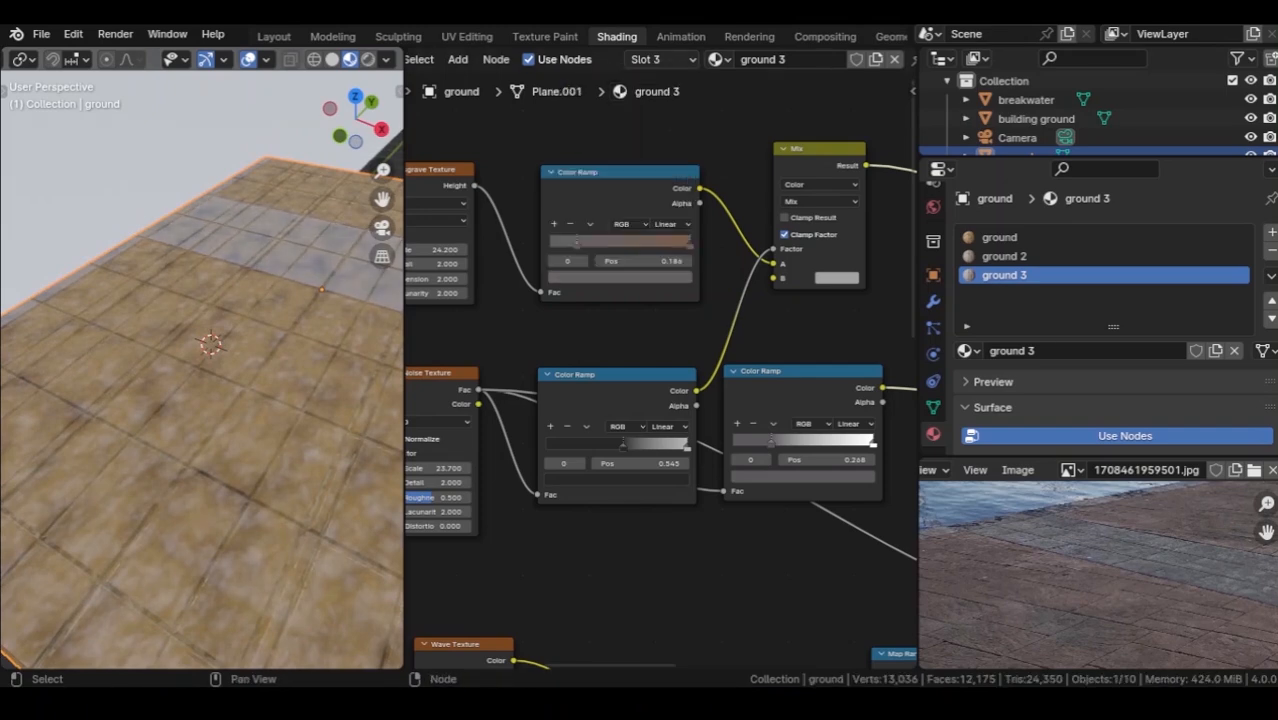
{"action": "middle_click_drag", "start_coordinate": [200, 400], "coordinate": [260, 360]}
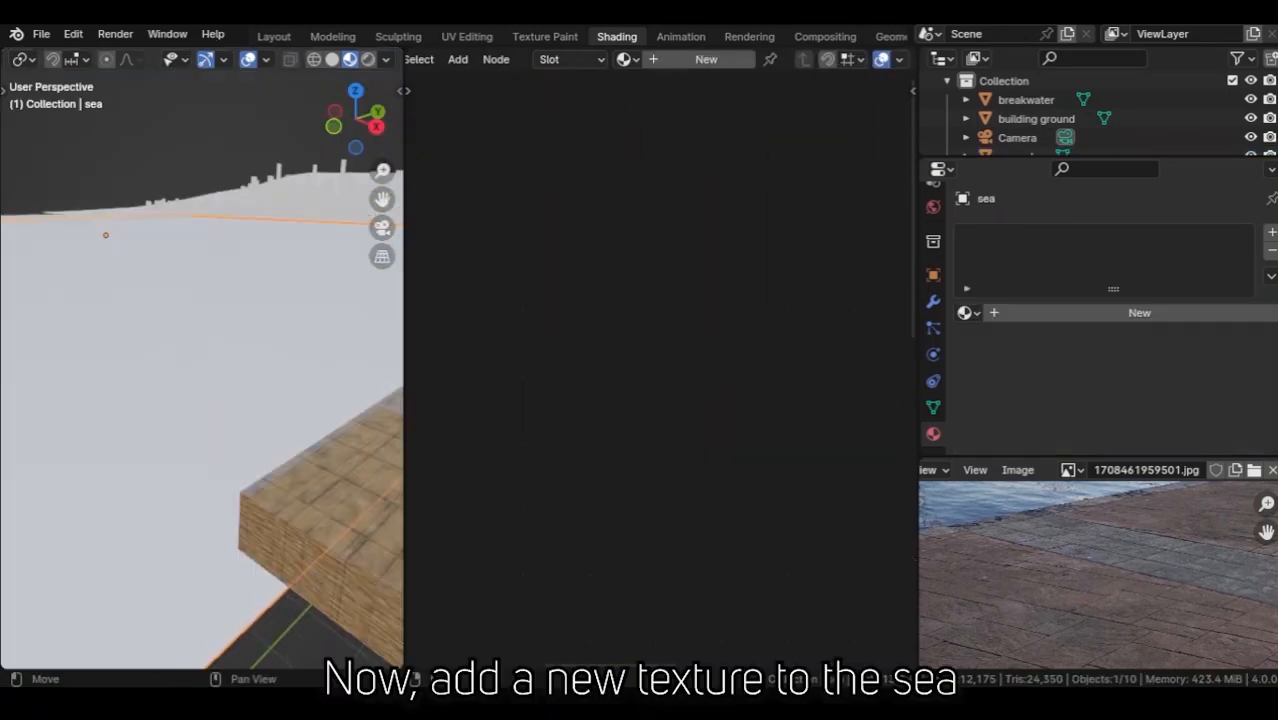
Create a new material named "sea" on the sea plane with roughness 0 and transmission weight 1.
{"action": "left_click", "coordinate": [697, 59]}
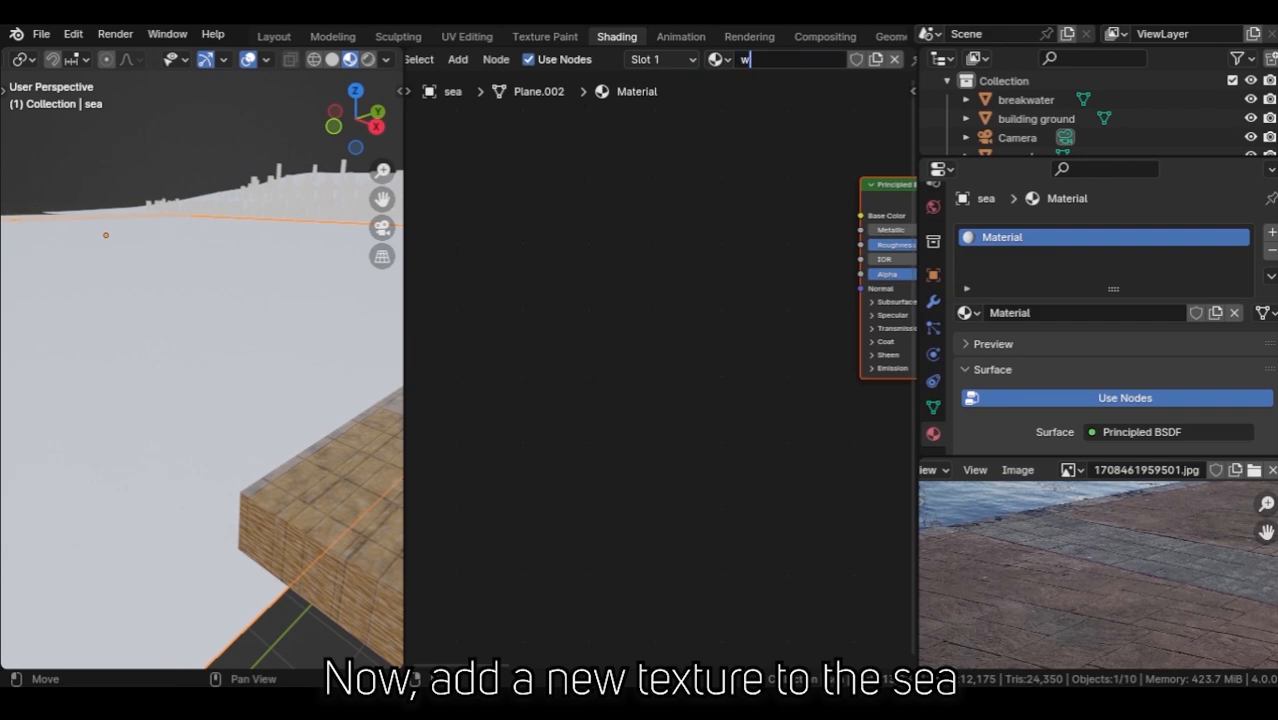
{"action": "middle_click_drag", "start_coordinate": [740, 320], "coordinate": [608, 359]}
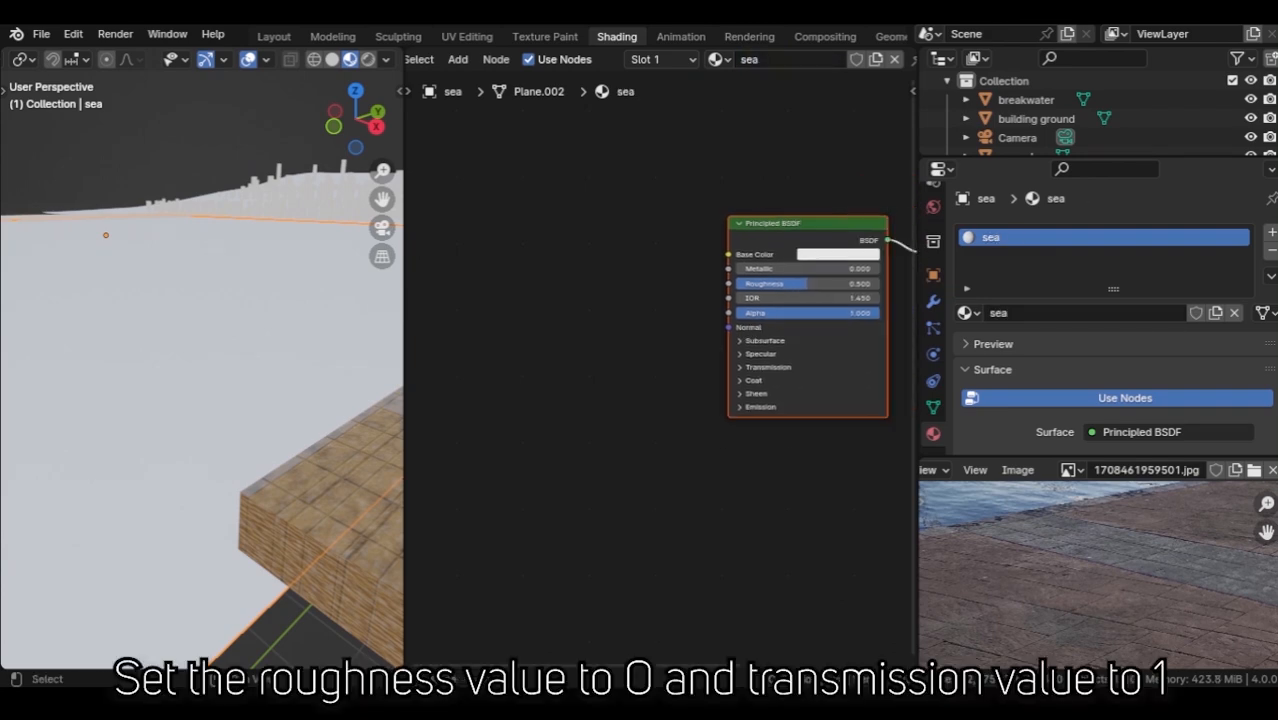
{"action": "left_click_drag", "start_coordinate": [808, 284], "coordinate": [738, 284]}
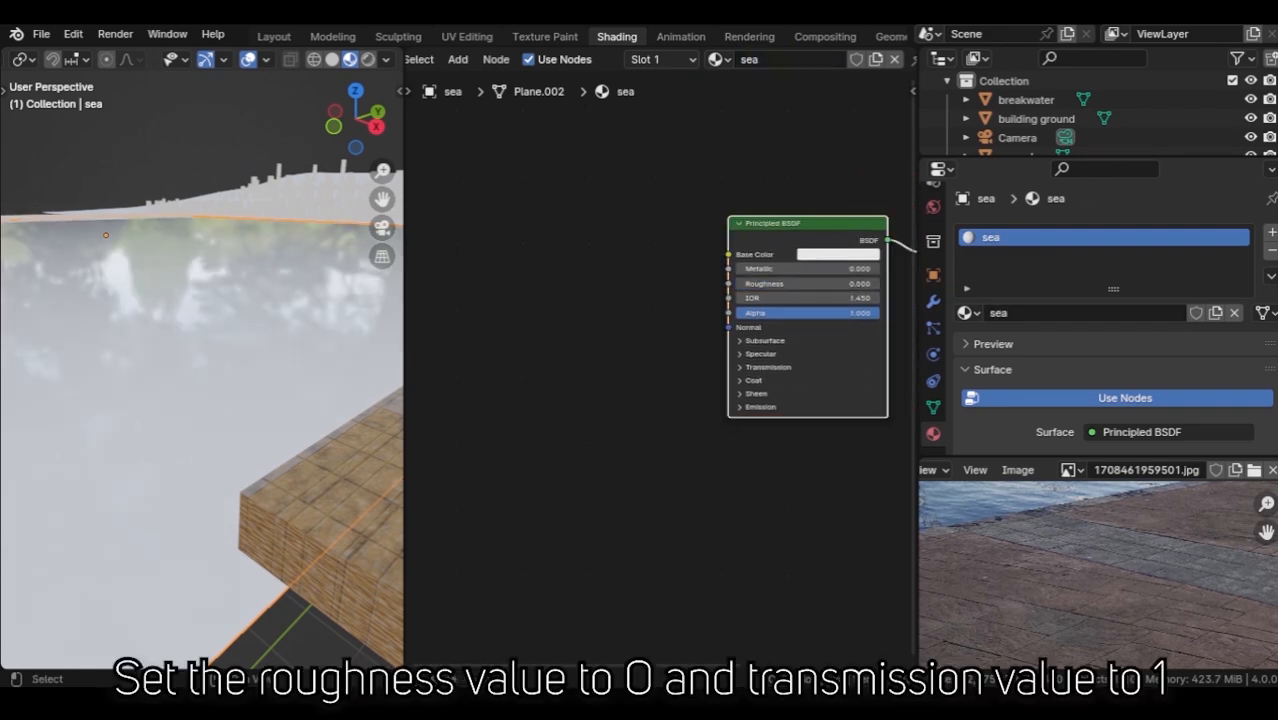
{"action": "left_click", "coordinate": [766, 367]}
{"action": "left_click_drag", "start_coordinate": [800, 384], "coordinate": [935, 384]}
Add a Noise Texture node to the sea material, placed ahead of the Principled BSDF.
{"action": "key", "text": "shift+a"}
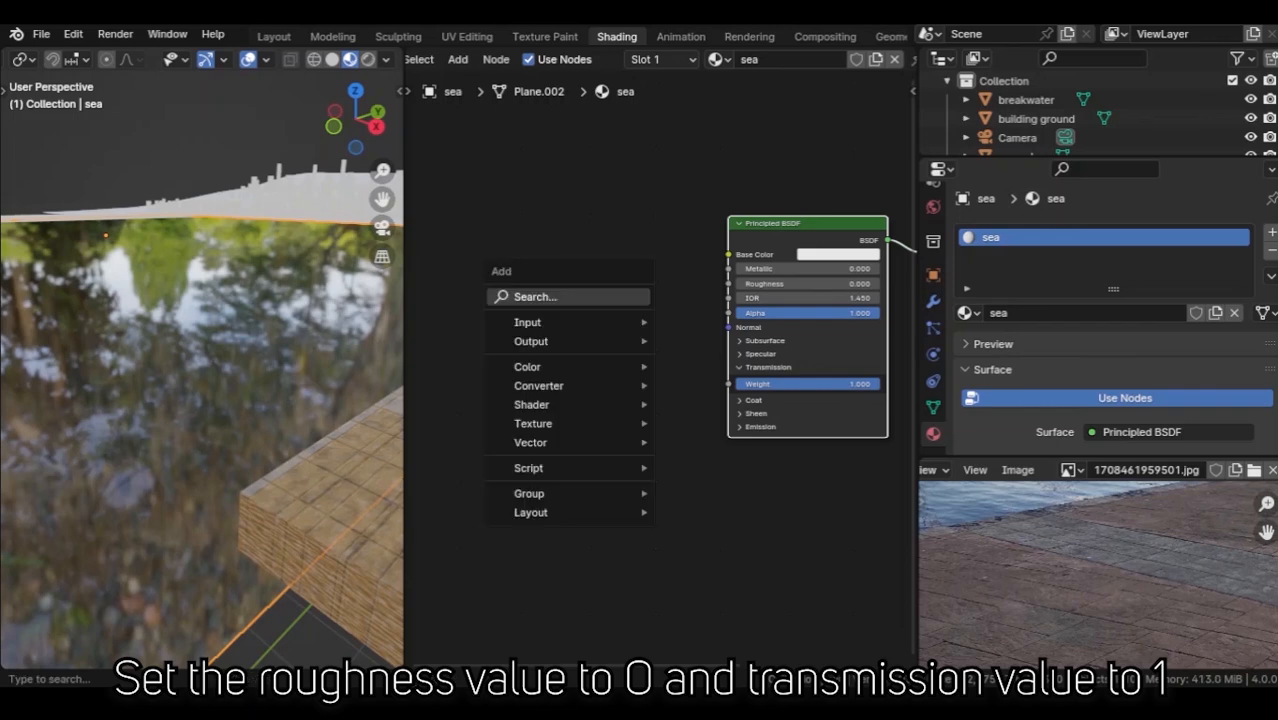
{"action": "type", "text": "noise"}
{"action": "key", "text": "Return"}
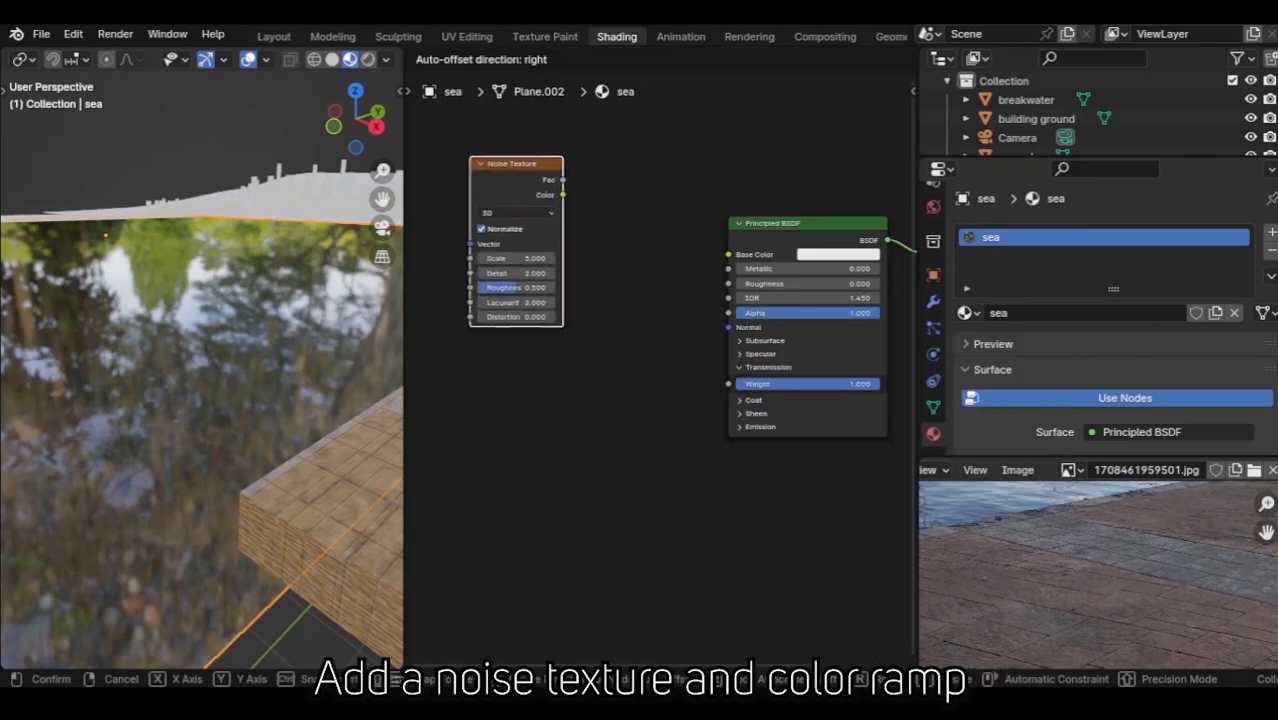
{"action": "left_click", "coordinate": [478, 232]}
Add a Color Ramp fed by the Noise Texture's Fac and connect its Color to the Principled BSDF's Base Color.
{"action": "key", "text": "shift+a"}
{"action": "type", "text": "color"}
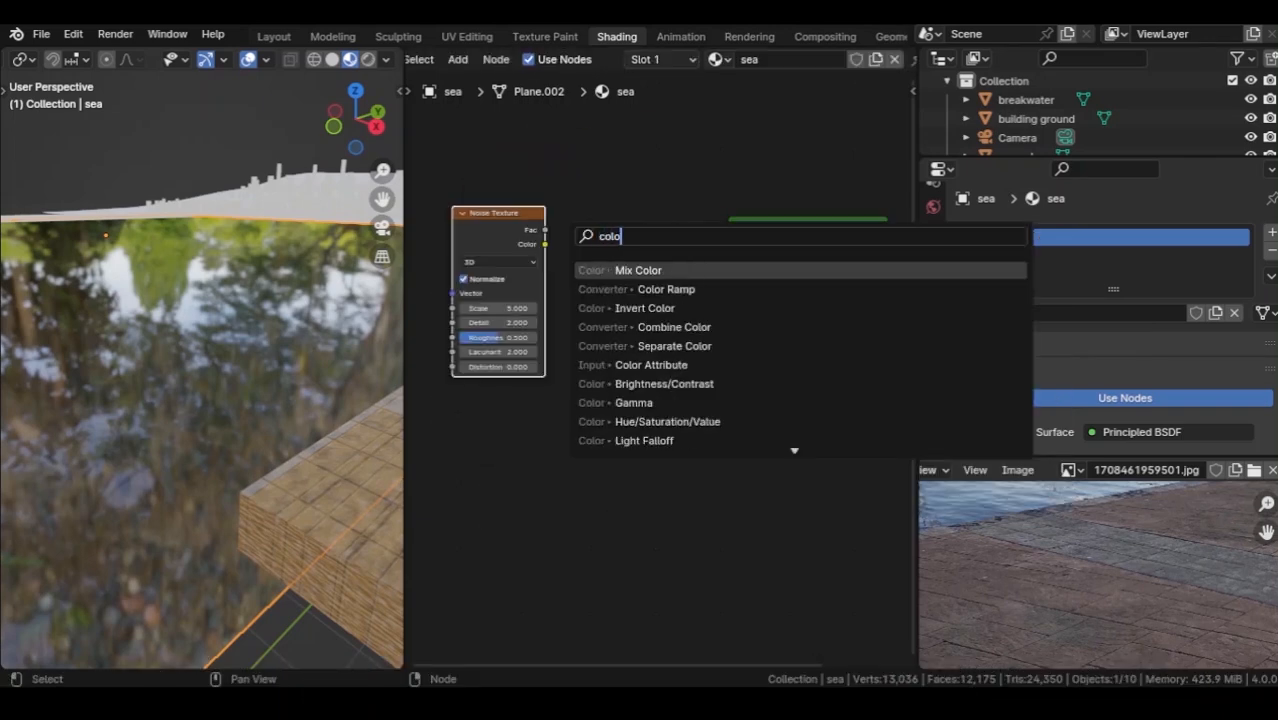
{"action": "key", "text": "Down"}
{"action": "key", "text": "Return"}
{"action": "left_click_drag", "start_coordinate": [482, 220], "coordinate": [467, 227]}
{"action": "left_click_drag", "start_coordinate": [620, 239], "coordinate": [600, 241]}
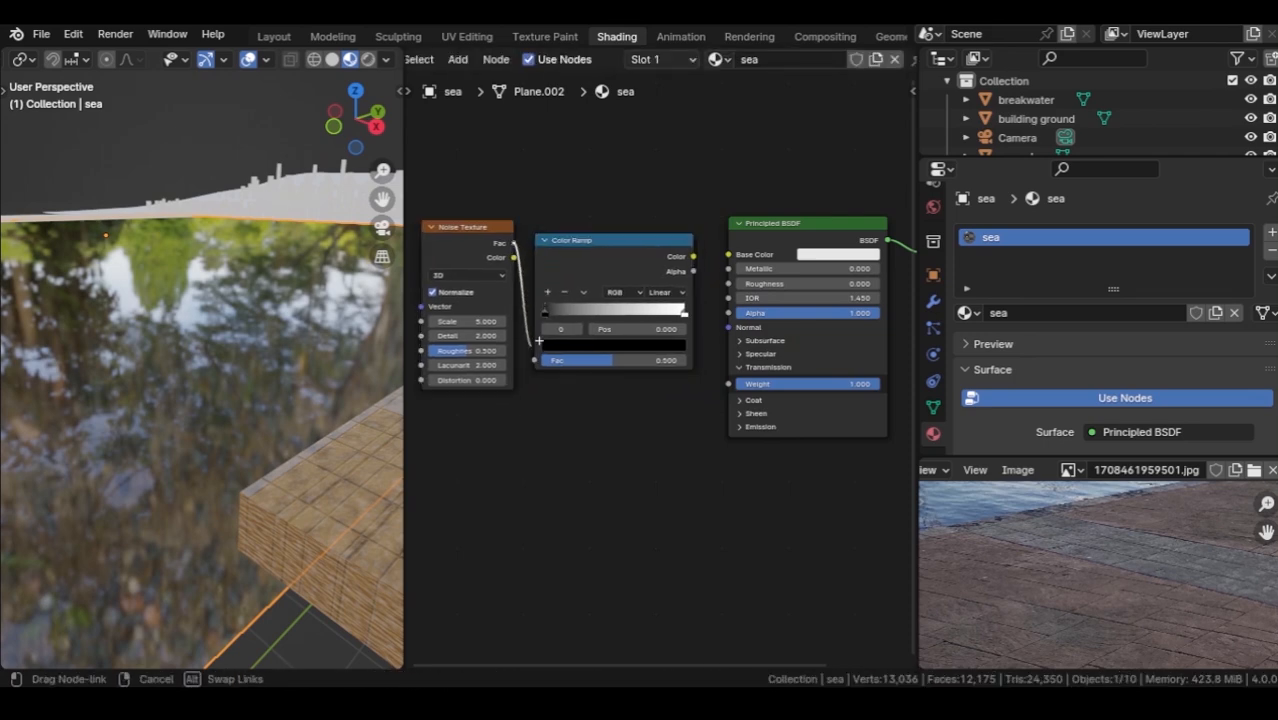
{"action": "left_click_drag", "start_coordinate": [729, 255], "coordinate": [729, 255]}
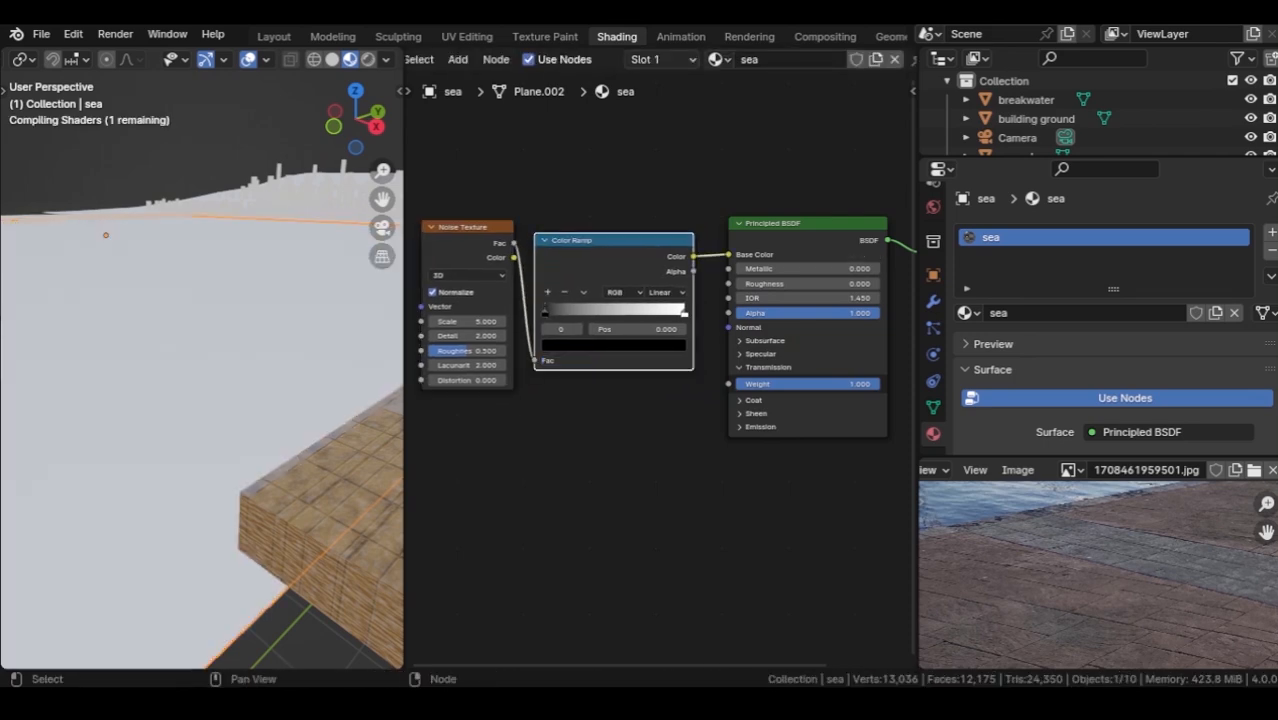
Set the Noise Texture's scale to 17 and move the Color Ramp's black stop to position 0.195.
{"action": "middle_click_drag", "start_coordinate": [600, 420], "coordinate": [691, 403]}
{"action": "left_click_drag", "start_coordinate": [556, 210], "coordinate": [541, 214]}
{"action": "left_click_drag", "start_coordinate": [543, 309], "coordinate": [662, 294]}
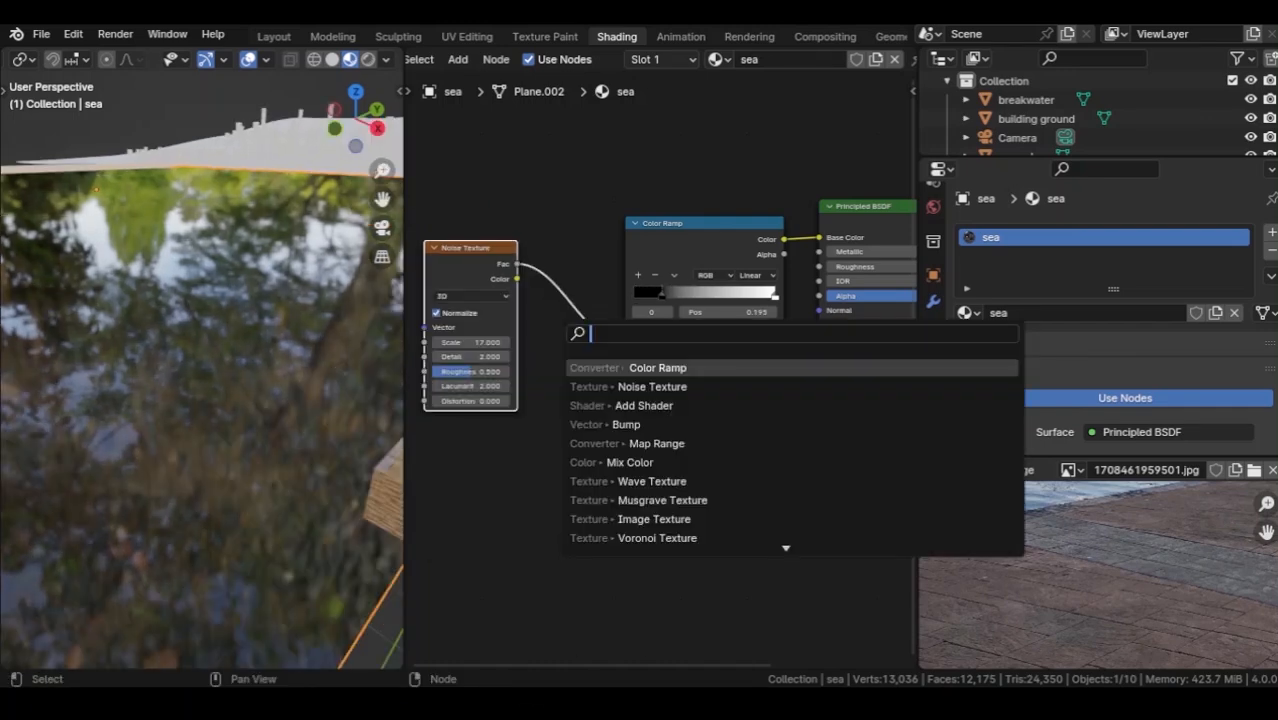
Add a Bump node to the sea material beneath the Color Ramp.
{"action": "type", "text": "bum"}
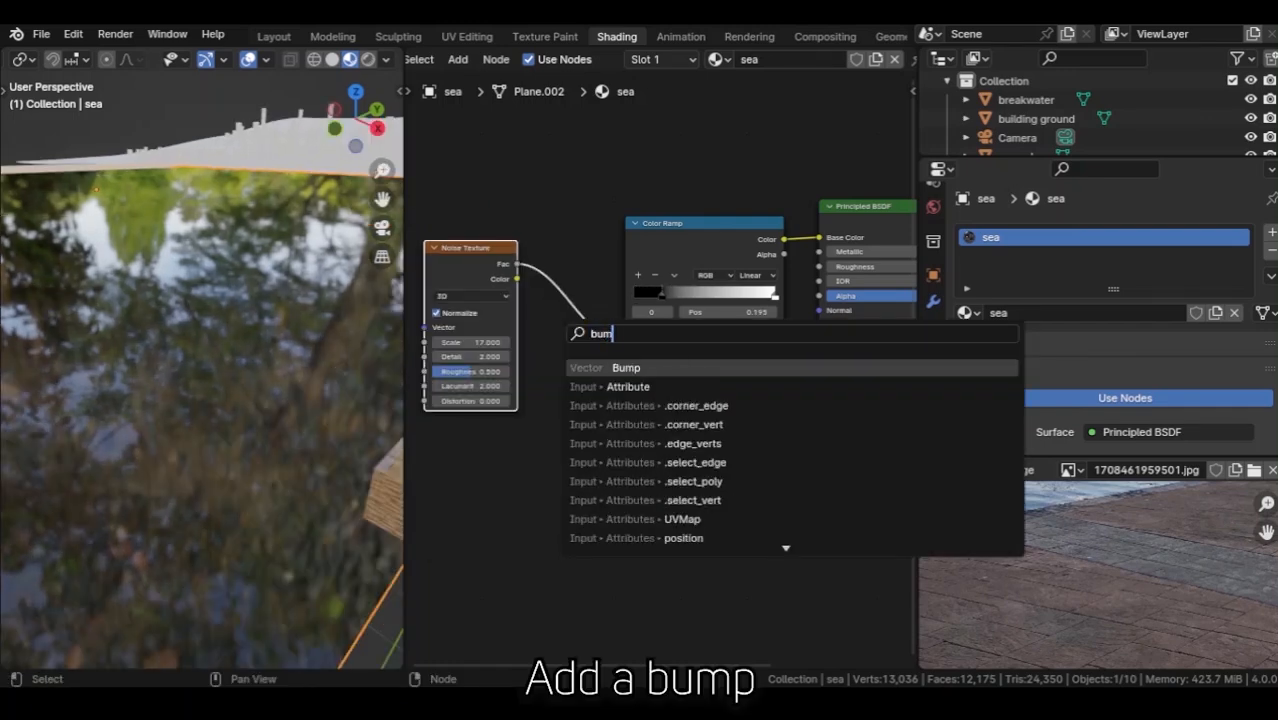
{"action": "type", "text": "p"}
{"action": "key", "text": "Return"}
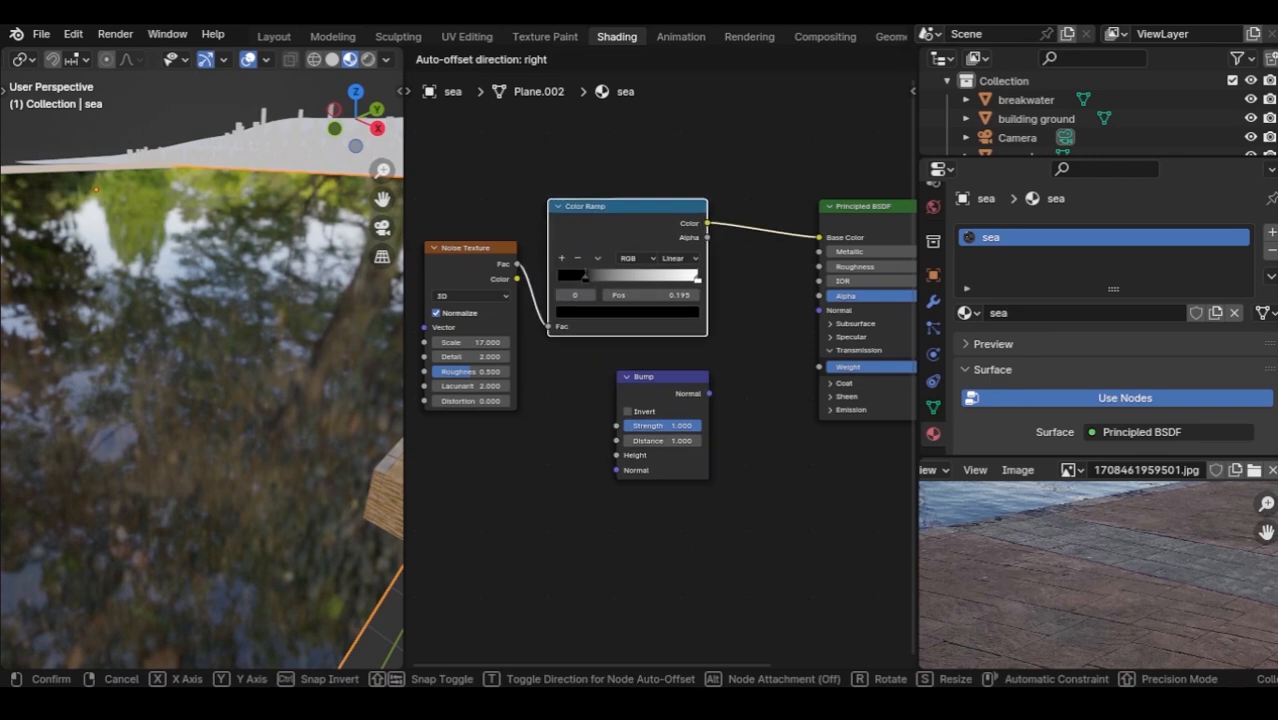
Link the Color Ramp's Color to the Bump node's Height and the Bump's Normal to the Principled BSDF.
{"action": "left_click_drag", "start_coordinate": [640, 207], "coordinate": [637, 206]}
{"action": "left_click_drag", "start_coordinate": [666, 377], "coordinate": [714, 363]}
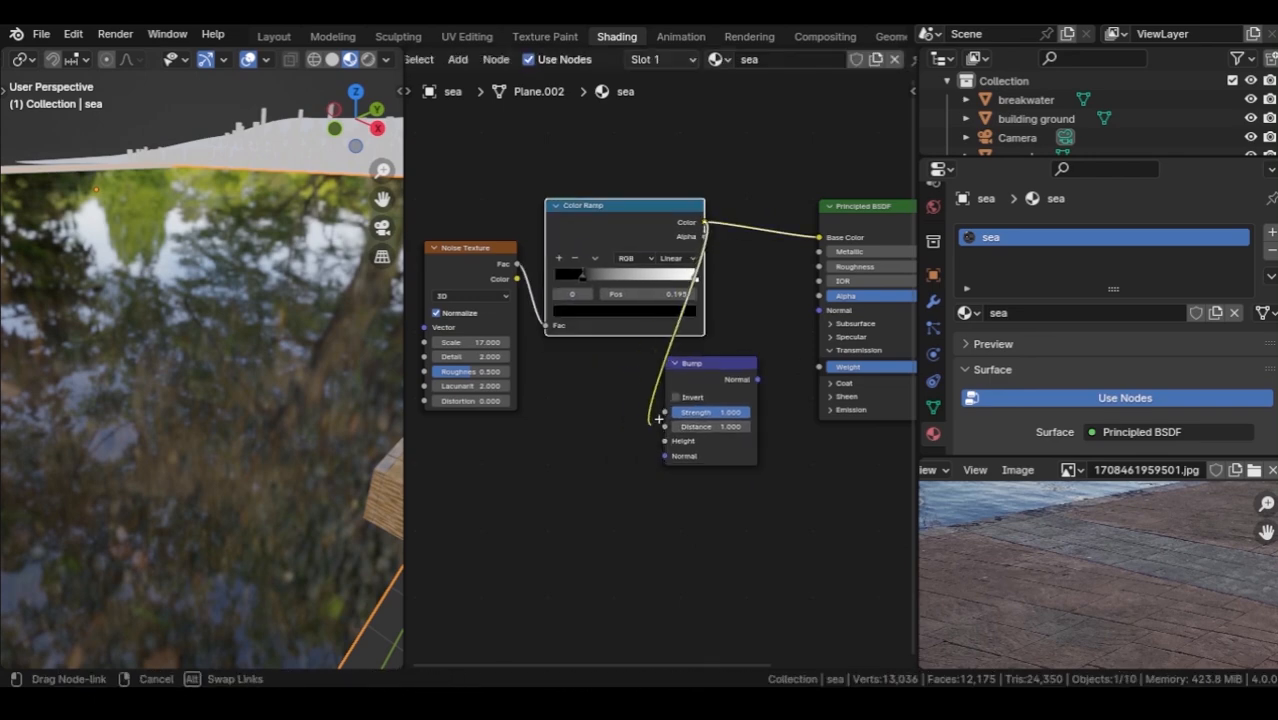
{"action": "left_click_drag", "start_coordinate": [818, 310], "coordinate": [818, 310]}
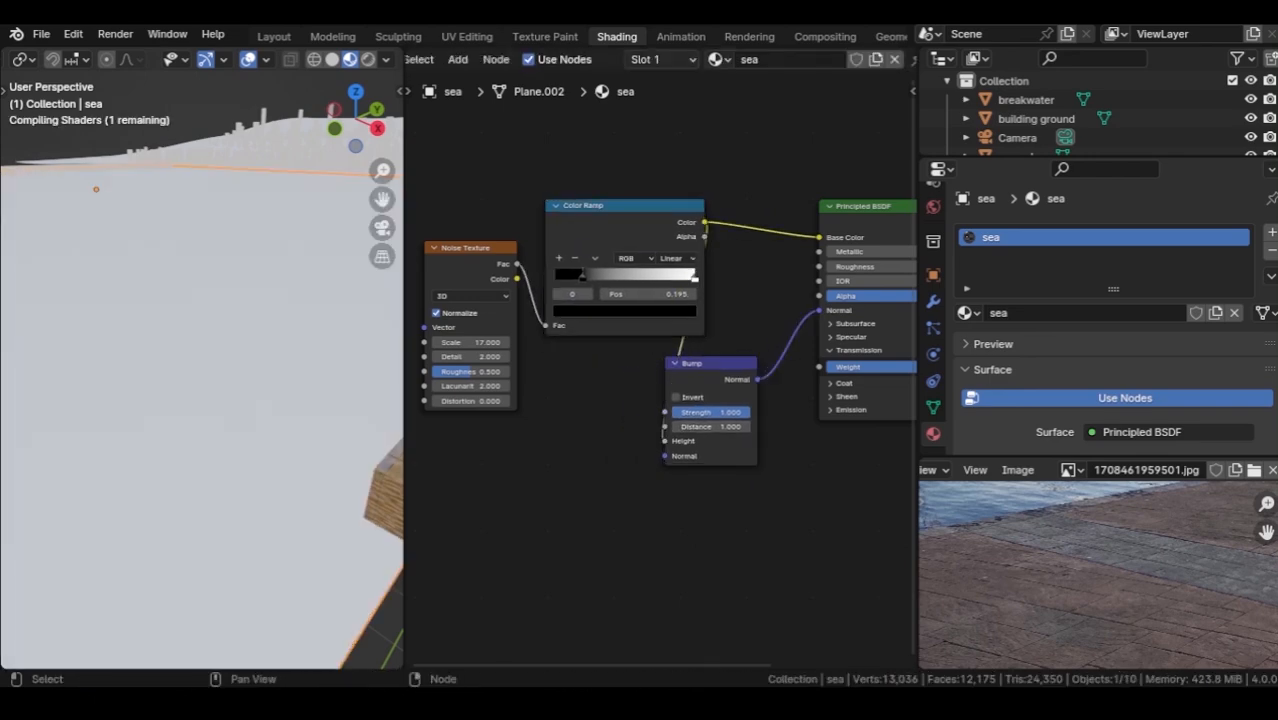
Add Mapping and Texture Coordinate nodes in front of the sea's Noise Texture.
{"action": "middle_click_drag", "start_coordinate": [560, 400], "coordinate": [646, 388], "text": "shift"}
{"action": "left_click", "coordinate": [556, 236]}
{"action": "key", "text": "ctrl+t"}
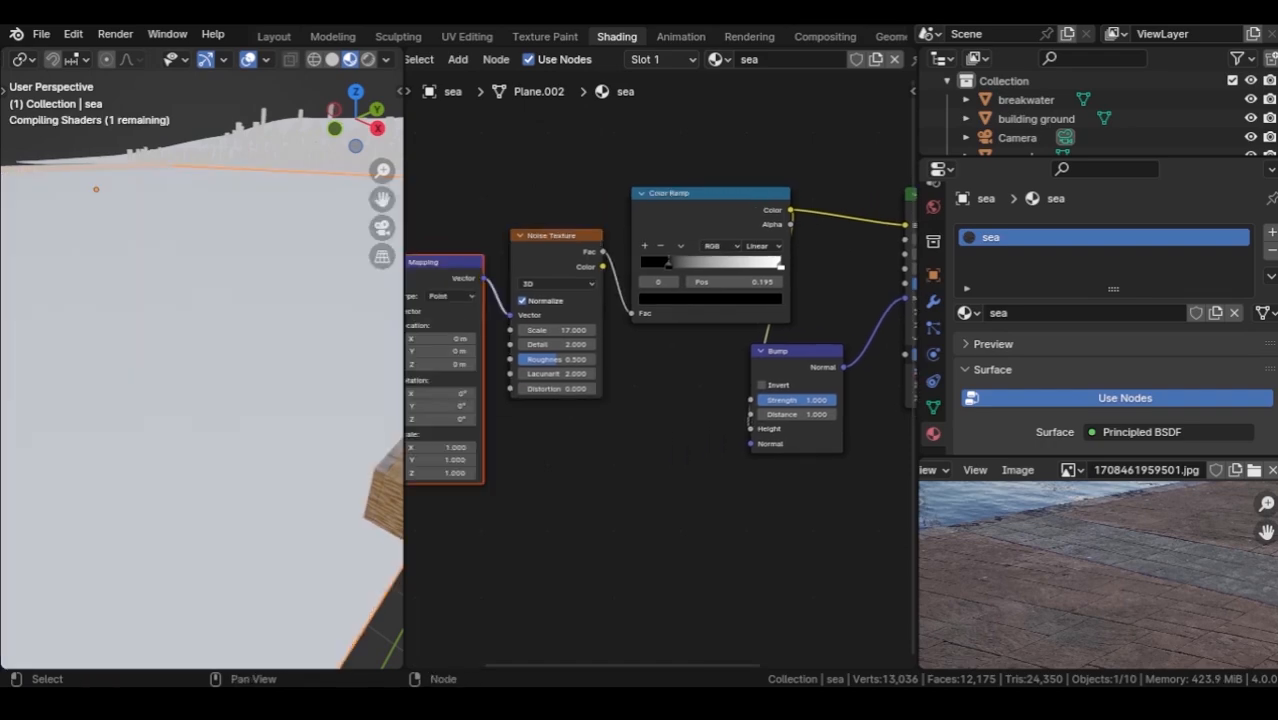
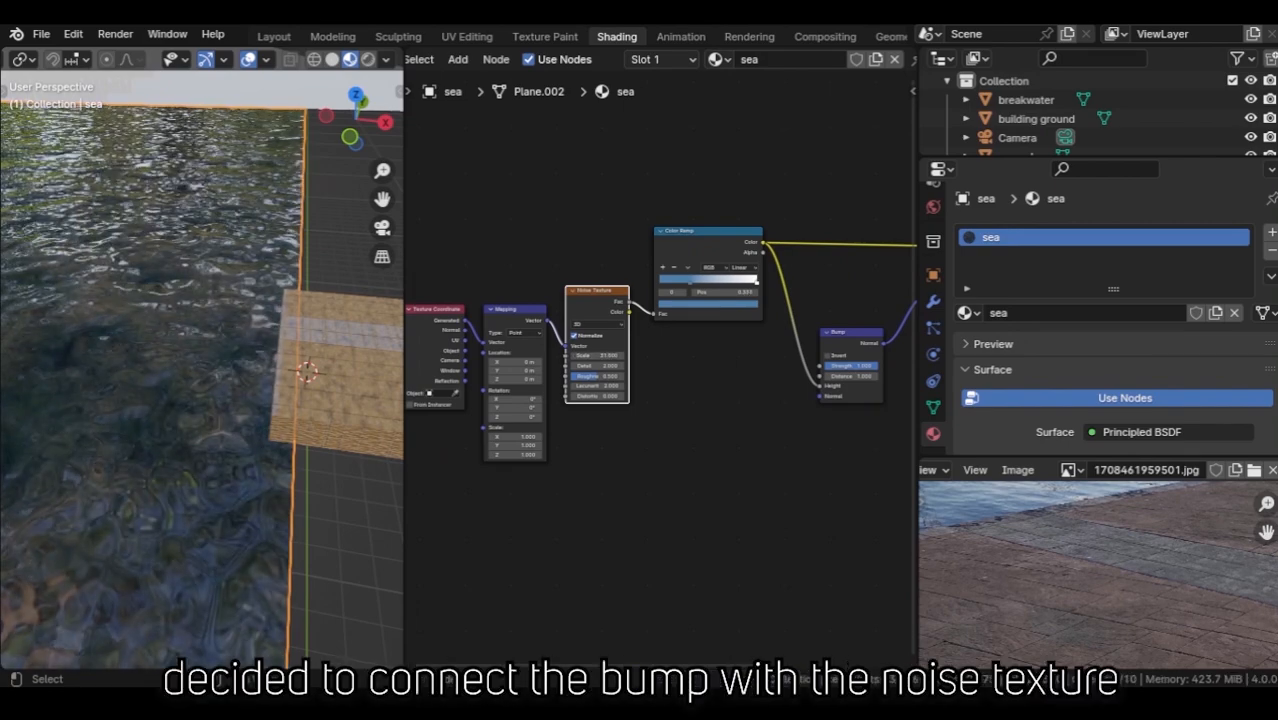
Relink the Bump Height input to the Noise Texture's Color output, and save the file.
{"action": "left_click_drag", "start_coordinate": [629, 312], "coordinate": [820, 385]}
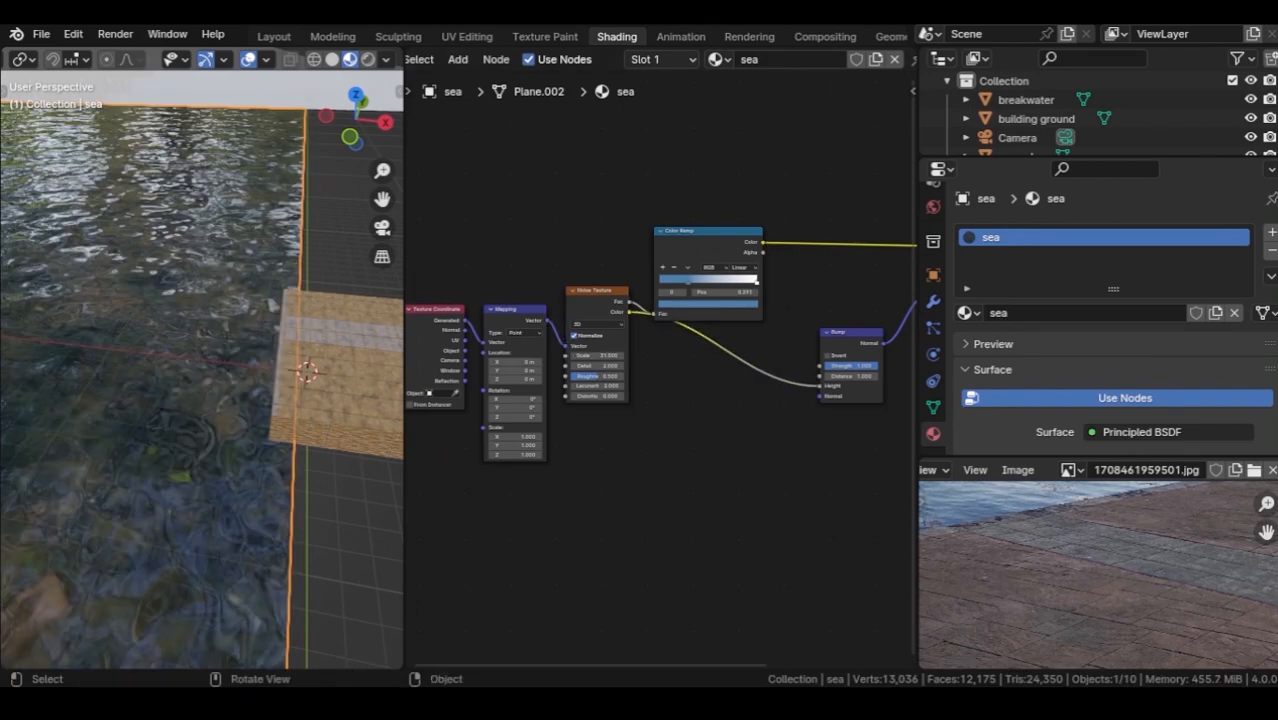
{"action": "middle_click_drag", "start_coordinate": [260, 400], "coordinate": [160, 322]}
{"action": "key", "text": "ctrl+s"}
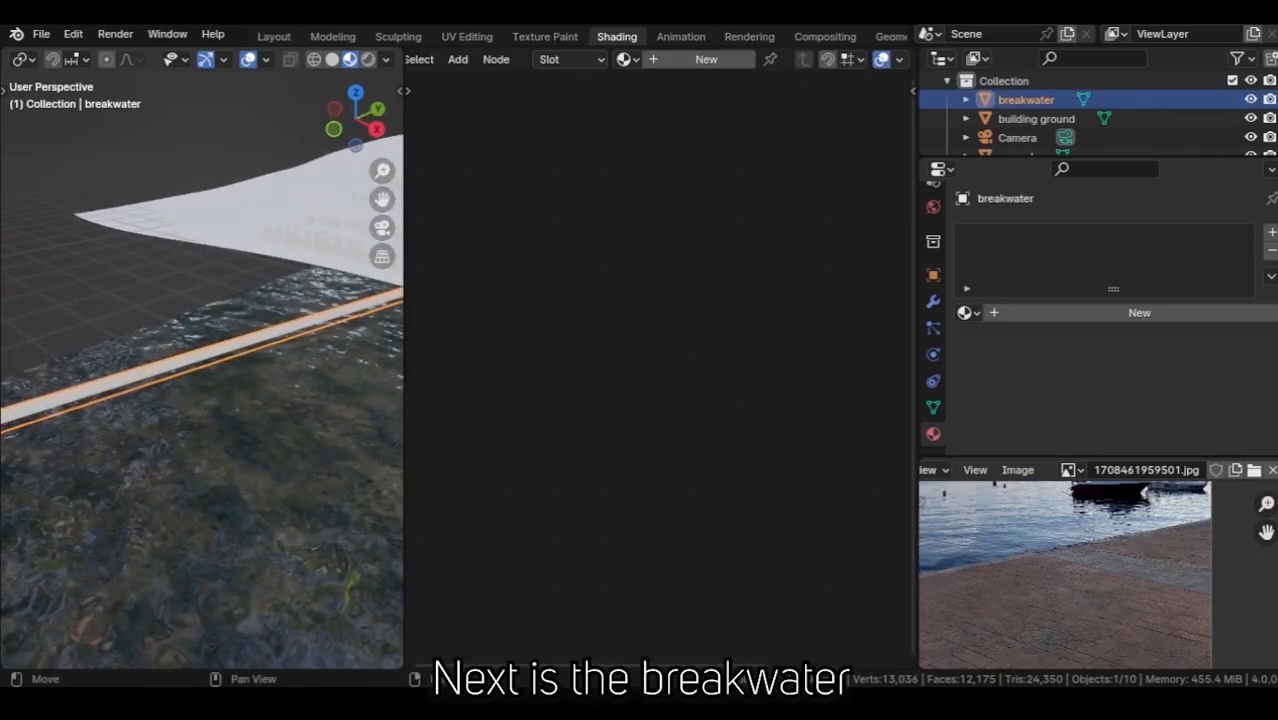
Move the breakwater vertically along Z relative to the water surface.
{"action": "key", "text": "g"}
{"action": "key", "text": "z"}
{"action": "key", "text": "Return"}
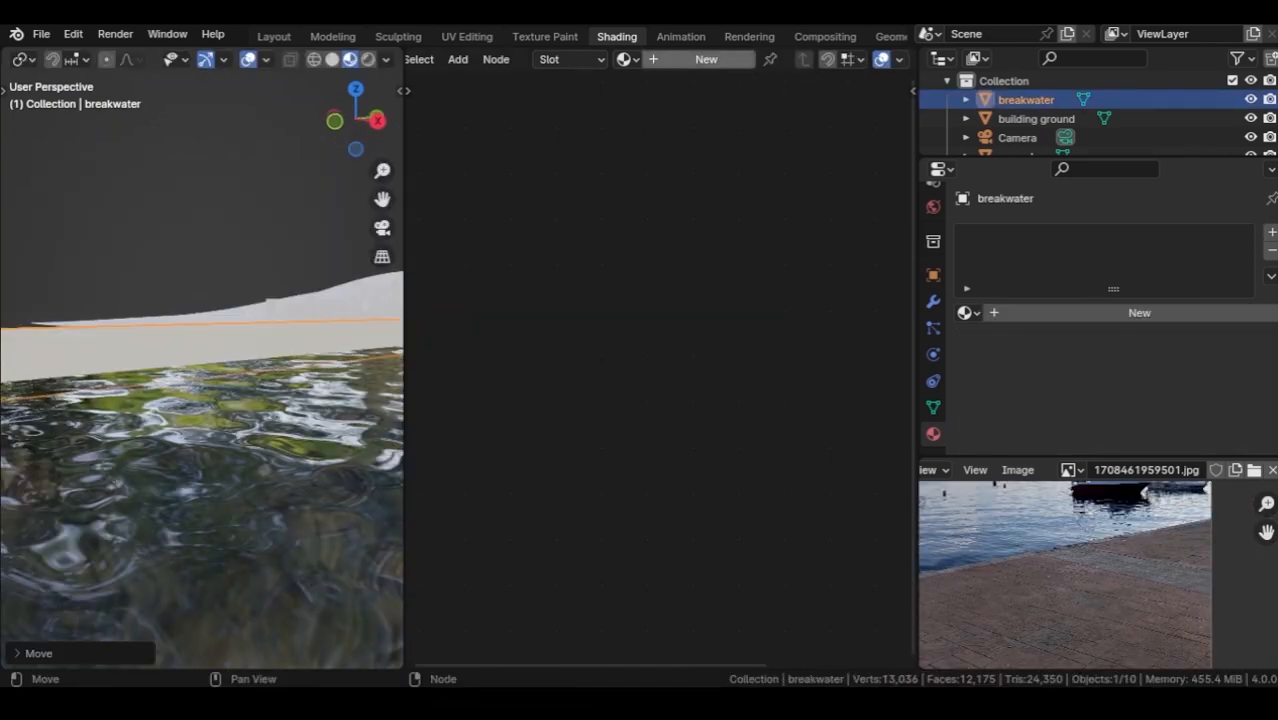
Create a new material for the breakwater and add a Voronoi Texture node beside the Principled BSDF.
{"action": "left_click", "coordinate": [706, 59]}
{"action": "middle_click_drag", "start_coordinate": [849, 311], "coordinate": [665, 360]}
{"action": "scroll", "coordinate": [665, 360], "scroll_direction": "up", "scroll_amount": 5}
{"action": "left_click", "coordinate": [734, 262]}
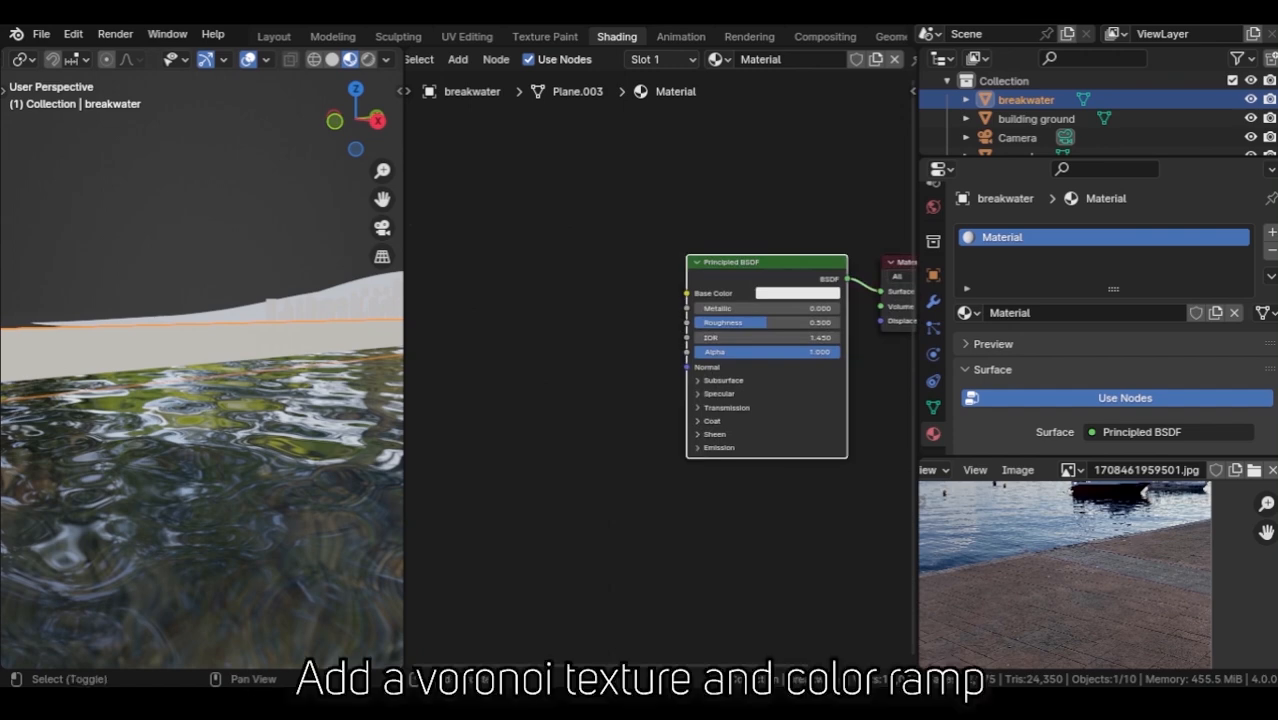
{"action": "key", "text": "shift+a"}
{"action": "type", "text": "v"}
{"action": "key", "text": "Return"}
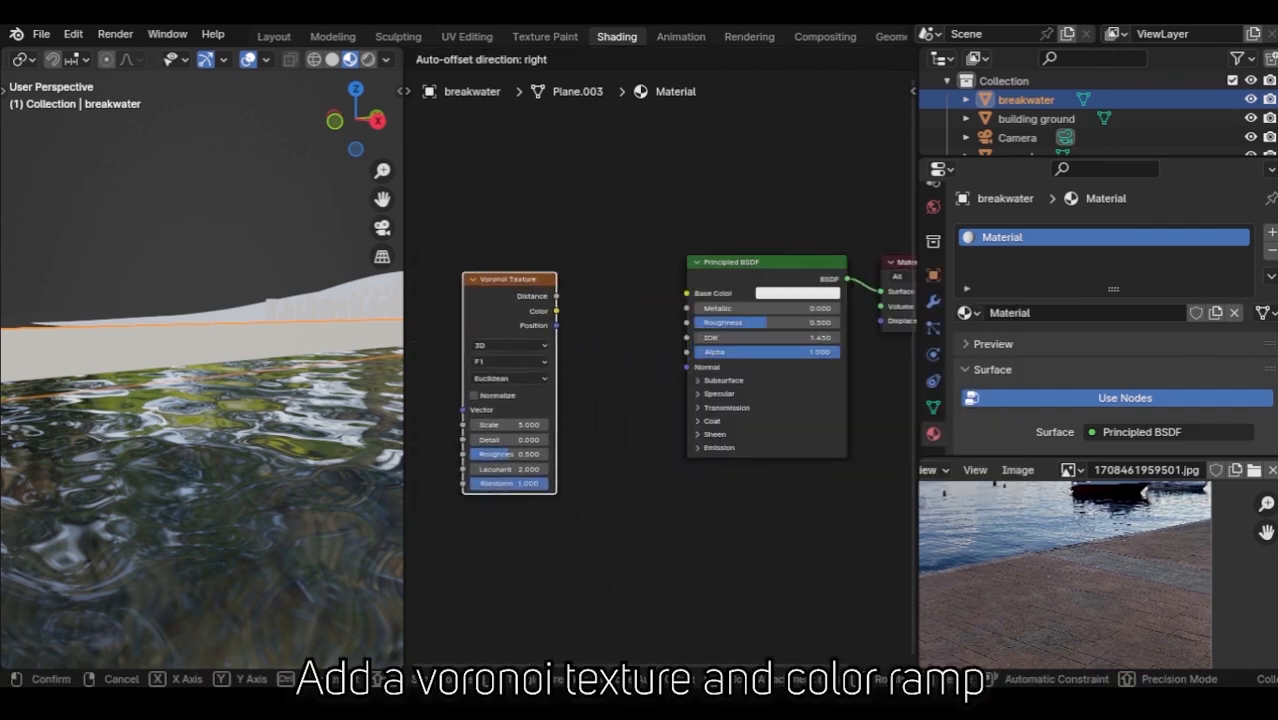
{"action": "left_click", "coordinate": [453, 271]}
Add a Color Ramp fed by the Voronoi Texture's Color and linked to the Principled BSDF's Base Color.
{"action": "middle_click_drag", "start_coordinate": [460, 277], "coordinate": [562, 284]}
{"action": "left_click_drag", "start_coordinate": [562, 284], "coordinate": [506, 288]}
{"action": "key", "text": "shift+a"}
{"action": "type", "text": "c"}
{"action": "key", "text": "Return"}
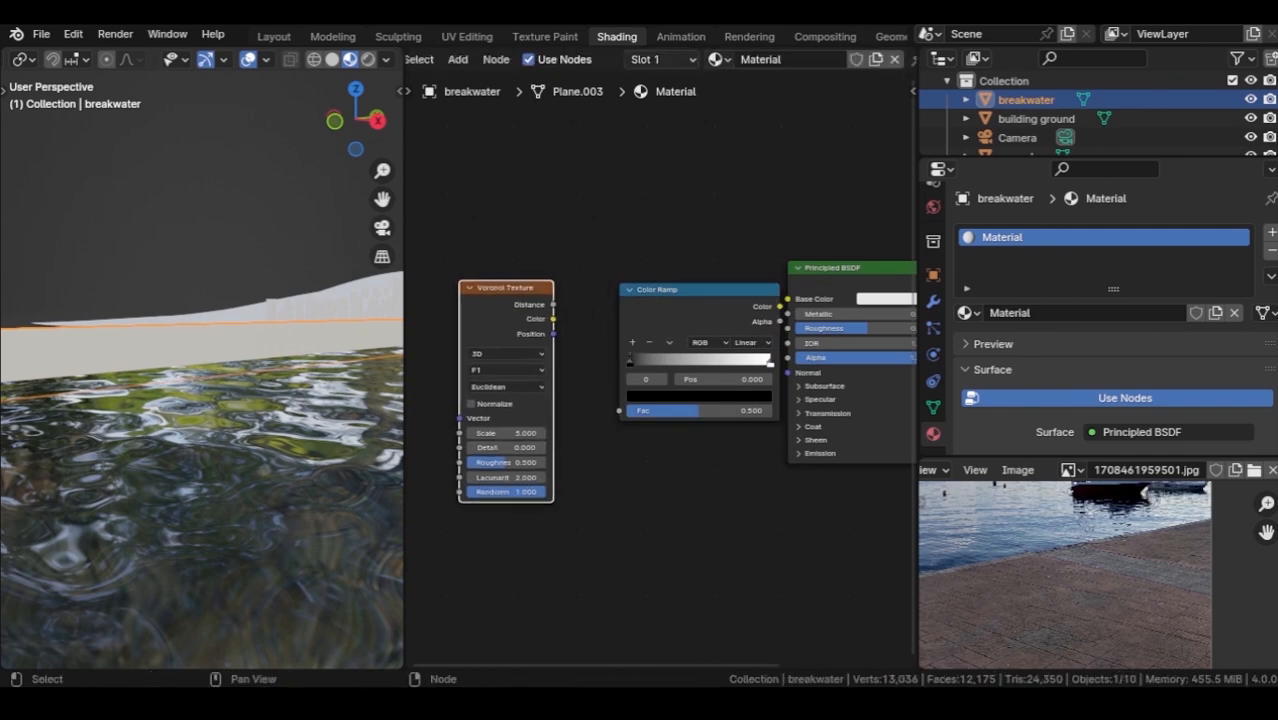
{"action": "left_click_drag", "start_coordinate": [687, 290], "coordinate": [656, 289]}
{"action": "left_click_drag", "start_coordinate": [553, 318], "coordinate": [579, 346]}
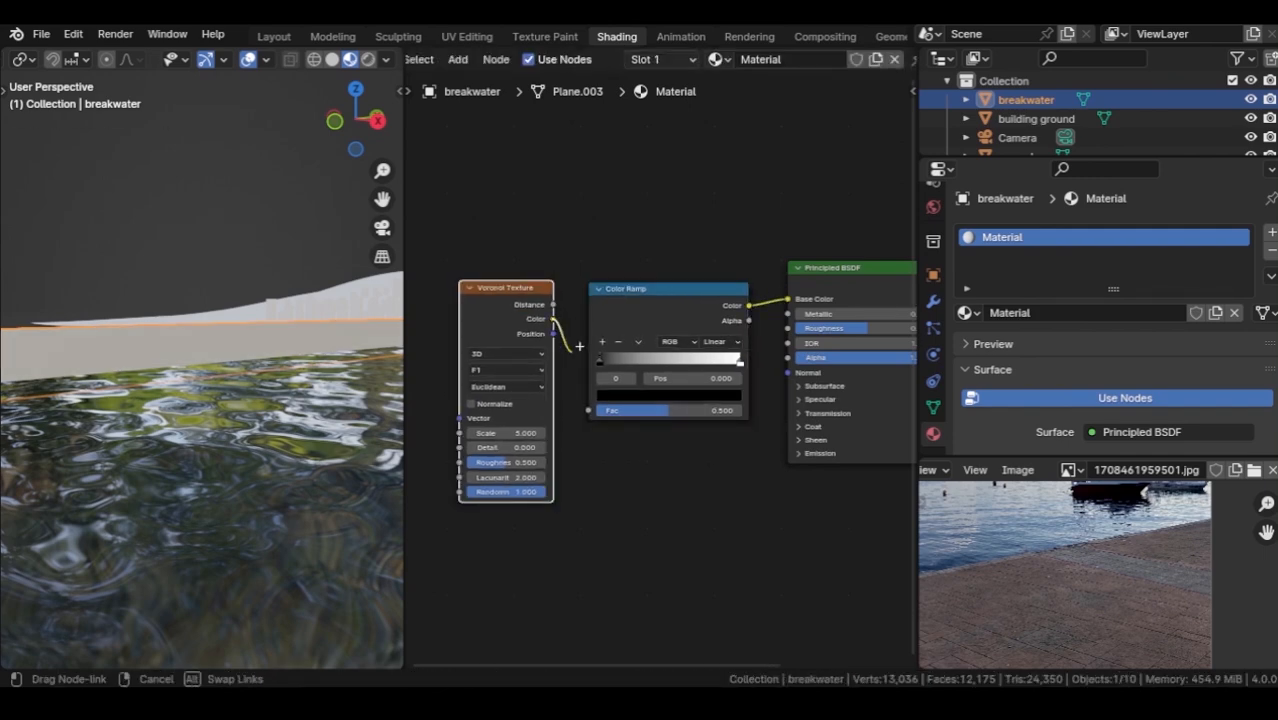
{"action": "left_click_drag", "start_coordinate": [588, 410], "coordinate": [589, 410]}
Add Texture Coordinate and Mapping nodes to the Voronoi Texture, using the Object output as the mapping vector.
{"action": "middle_click_drag", "start_coordinate": [589, 410], "coordinate": [789, 413], "text": "shift"}
{"action": "key", "text": "ctrl+t"}
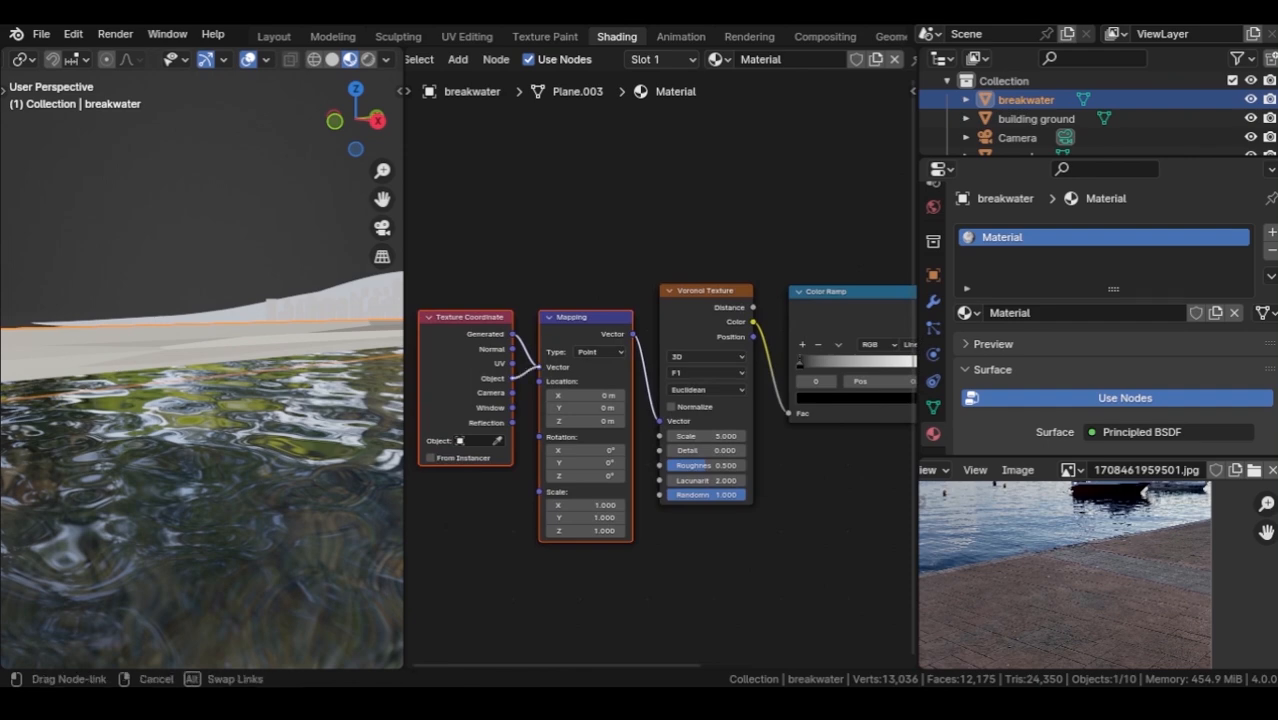
{"action": "left_click_drag", "start_coordinate": [537, 368], "coordinate": [540, 367]}
{"action": "scroll", "coordinate": [202, 370], "scroll_direction": "up", "scroll_amount": 4}
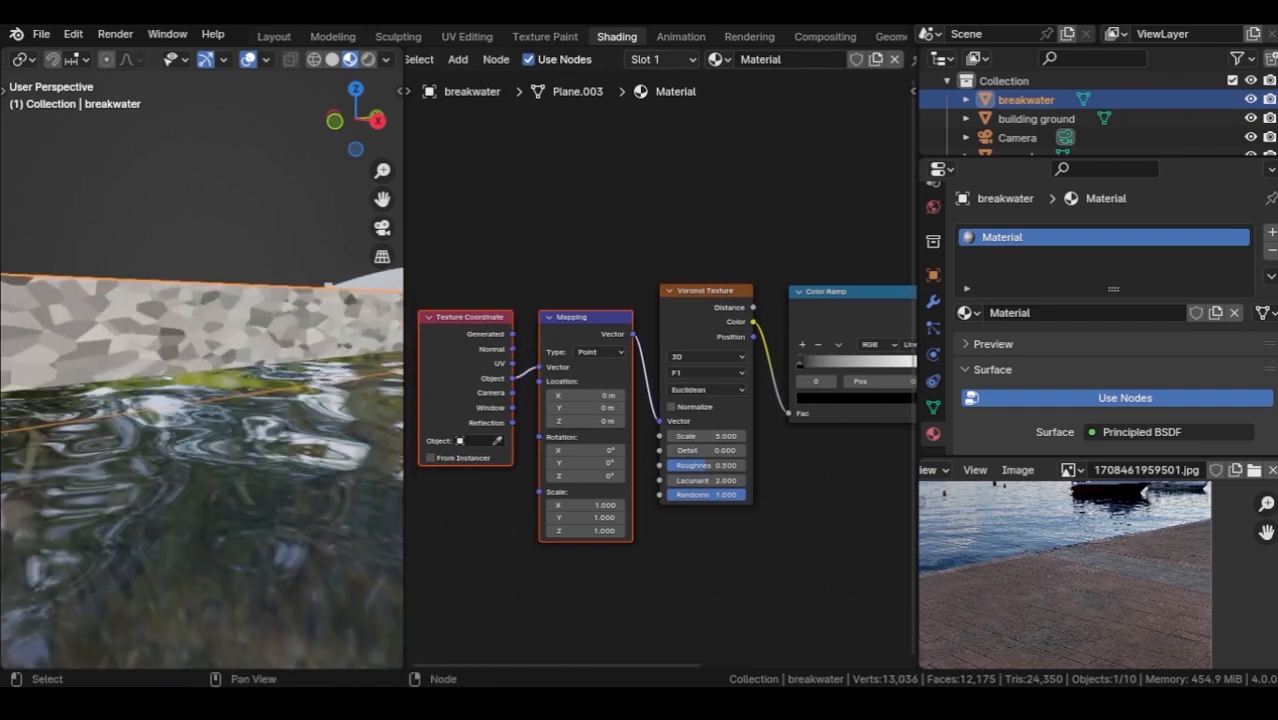
Set the breakwater's Voronoi Texture scale to 1.730.
{"action": "left_click_drag", "start_coordinate": [705, 436], "coordinate": [604, 436]}
{"action": "middle_click_drag", "start_coordinate": [705, 436], "coordinate": [515, 463]}
{"action": "middle_click_drag", "start_coordinate": [657, 380], "coordinate": [657, 345], "text": "ctrl"}
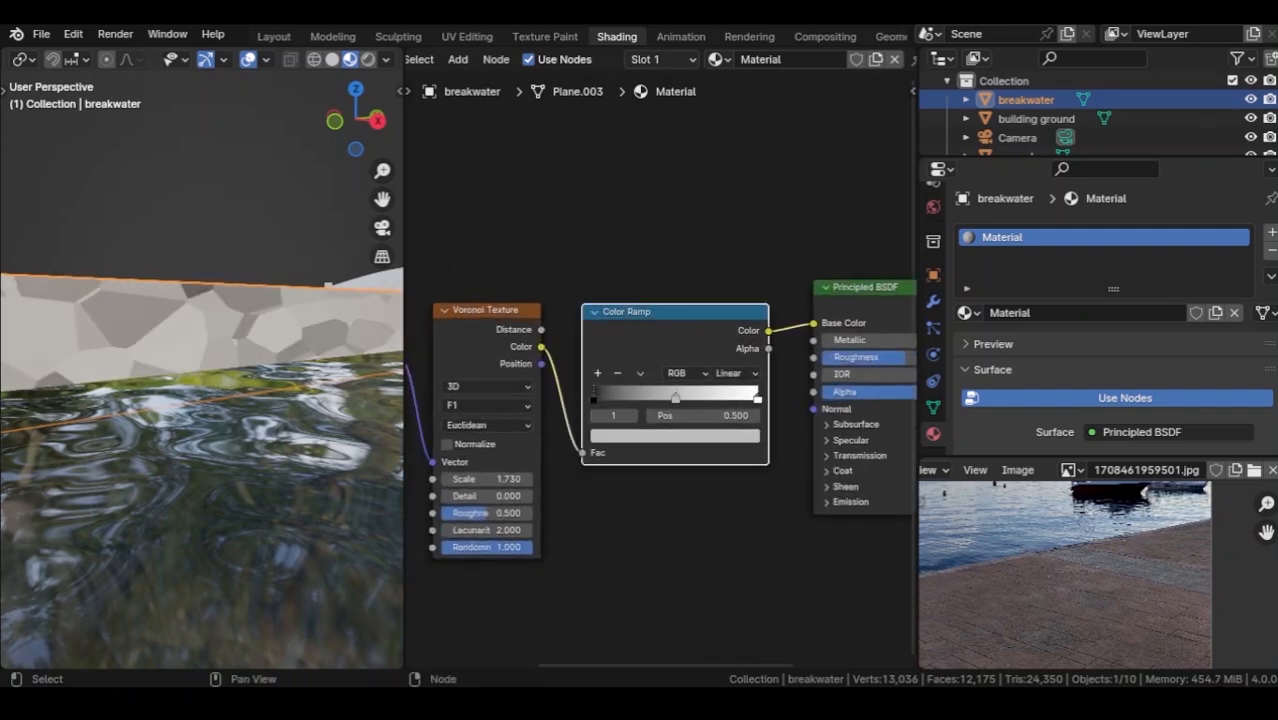
Color the ramp's first stop dark yellow (hue 0.124, saturation 0.867, value 0.257) and its middle stop lighter yellow.
{"action": "left_click", "coordinate": [675, 436]}
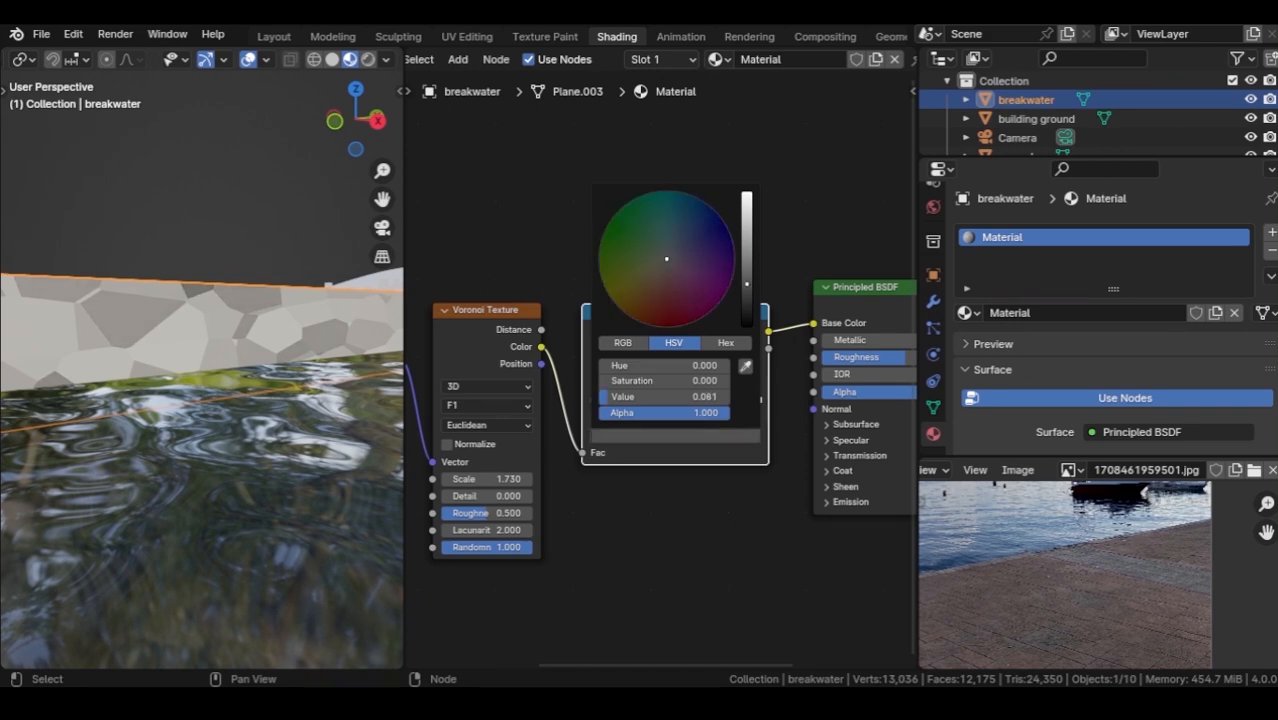
{"action": "left_click_drag", "start_coordinate": [747, 283], "coordinate": [747, 261]}
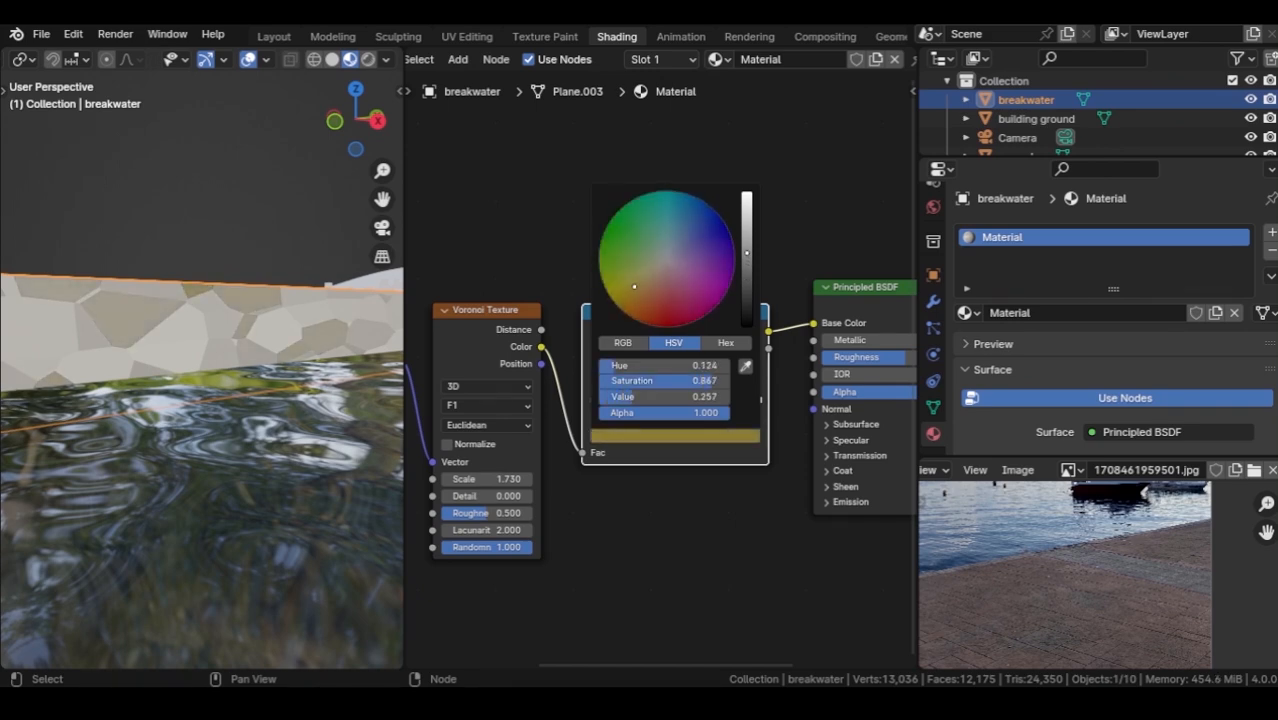
{"action": "left_click", "coordinate": [675, 436]}
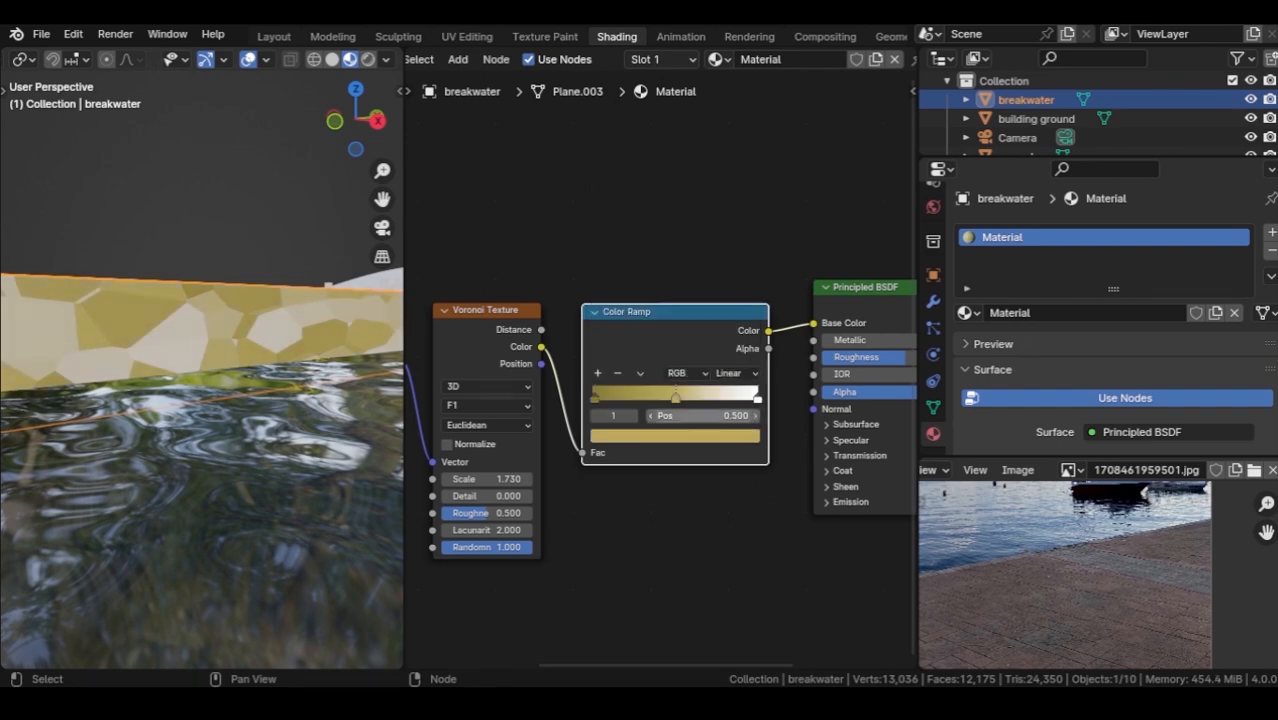
Move the Color Ramp's middle stop to position 0.391 and darken its yellow.
{"action": "left_click_drag", "start_coordinate": [657, 398], "coordinate": [658, 398]}
{"action": "middle_click_drag", "start_coordinate": [270, 385], "coordinate": [302, 335]}
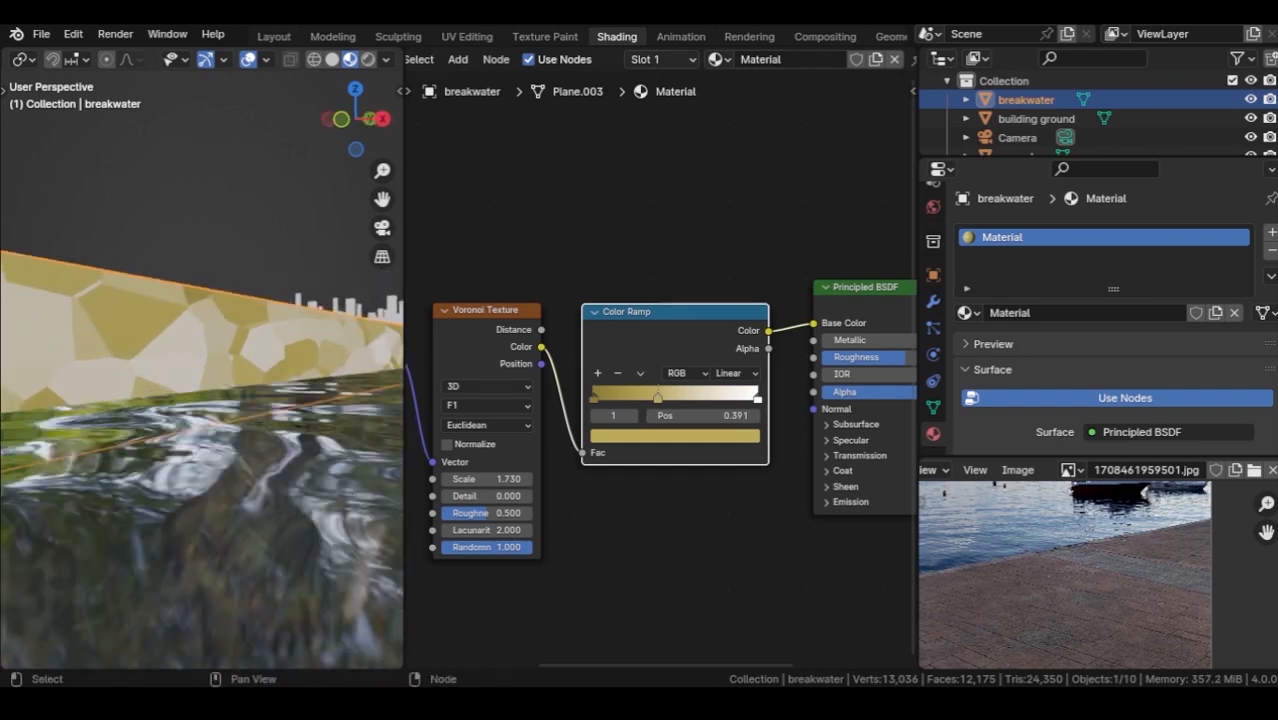
{"action": "left_click", "coordinate": [675, 436]}
{"action": "left_click_drag", "start_coordinate": [747, 230], "coordinate": [747, 262]}
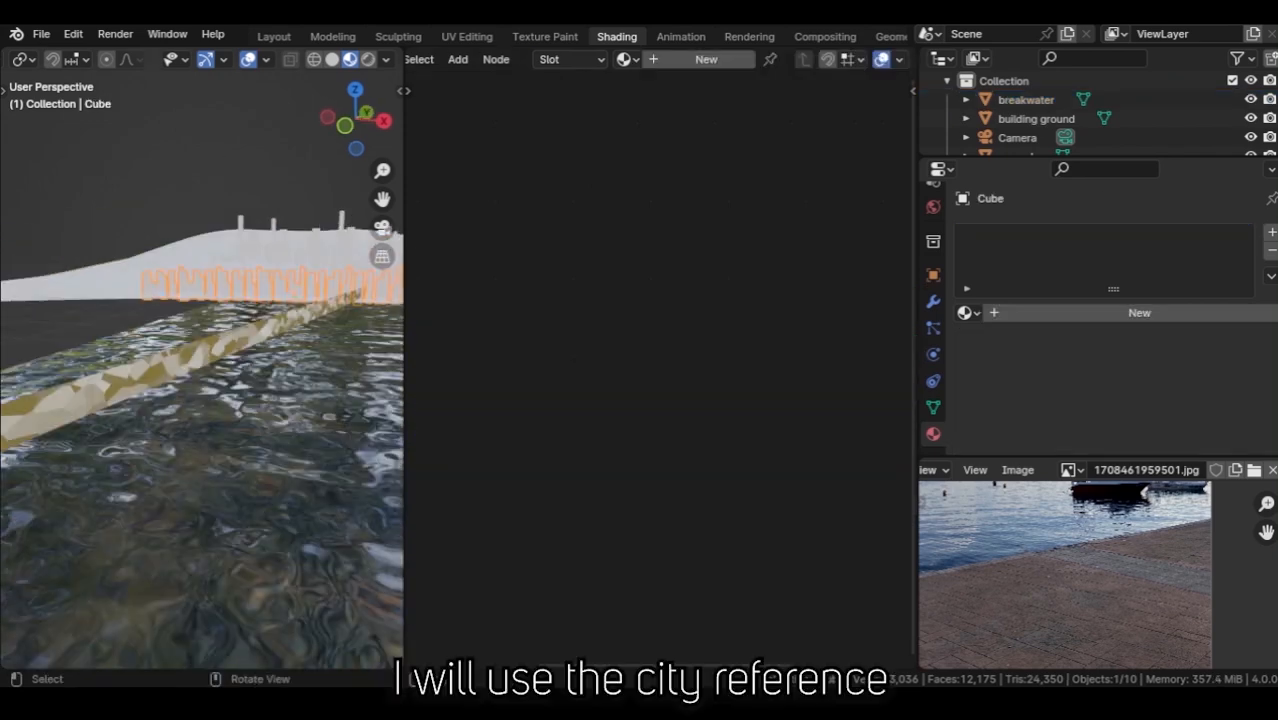
Create a new material for the front row of buildings and make room beside its Principled BSDF.
{"action": "middle_click_drag", "start_coordinate": [215, 350], "coordinate": [219, 255]}
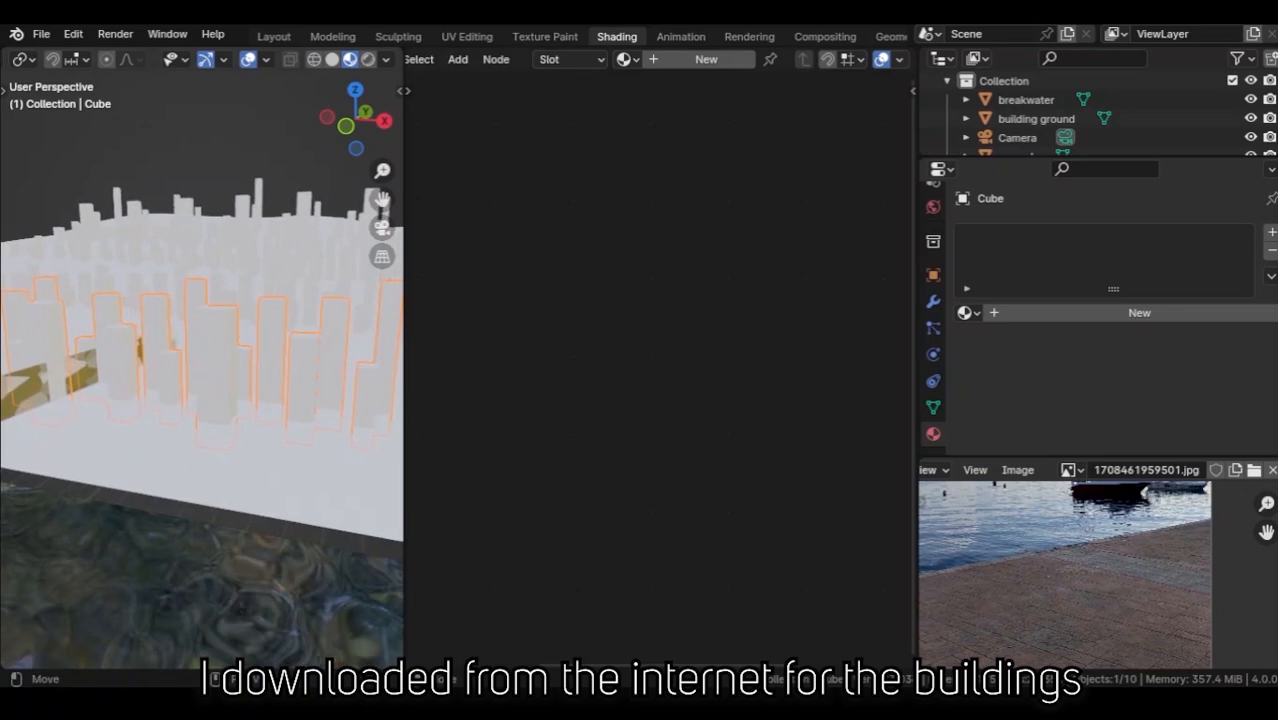
{"action": "left_click", "coordinate": [704, 60]}
{"action": "middle_click_drag", "start_coordinate": [760, 318], "coordinate": [663, 320]}
{"action": "left_click_drag", "start_coordinate": [760, 290], "coordinate": [749, 287]}
Add an Image Texture node to the building material.
{"action": "key", "text": "shift+a"}
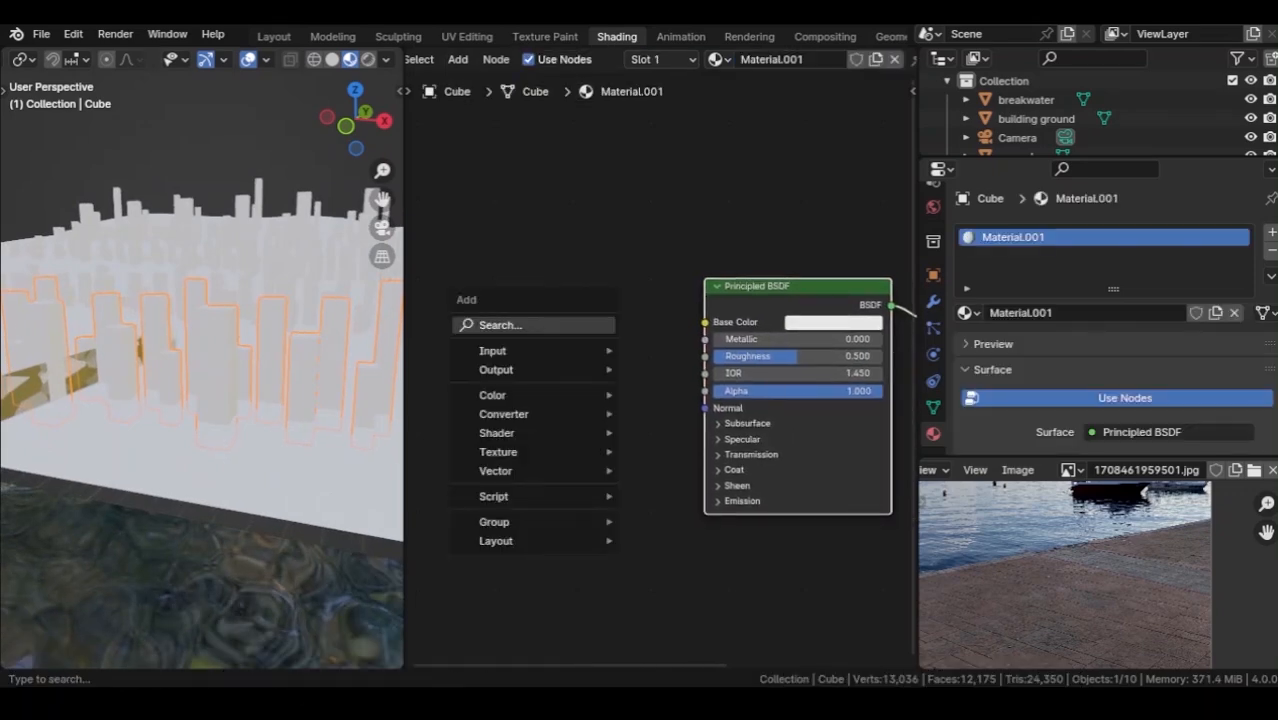
{"action": "left_click", "coordinate": [574, 325]}
{"action": "type", "text": "image"}
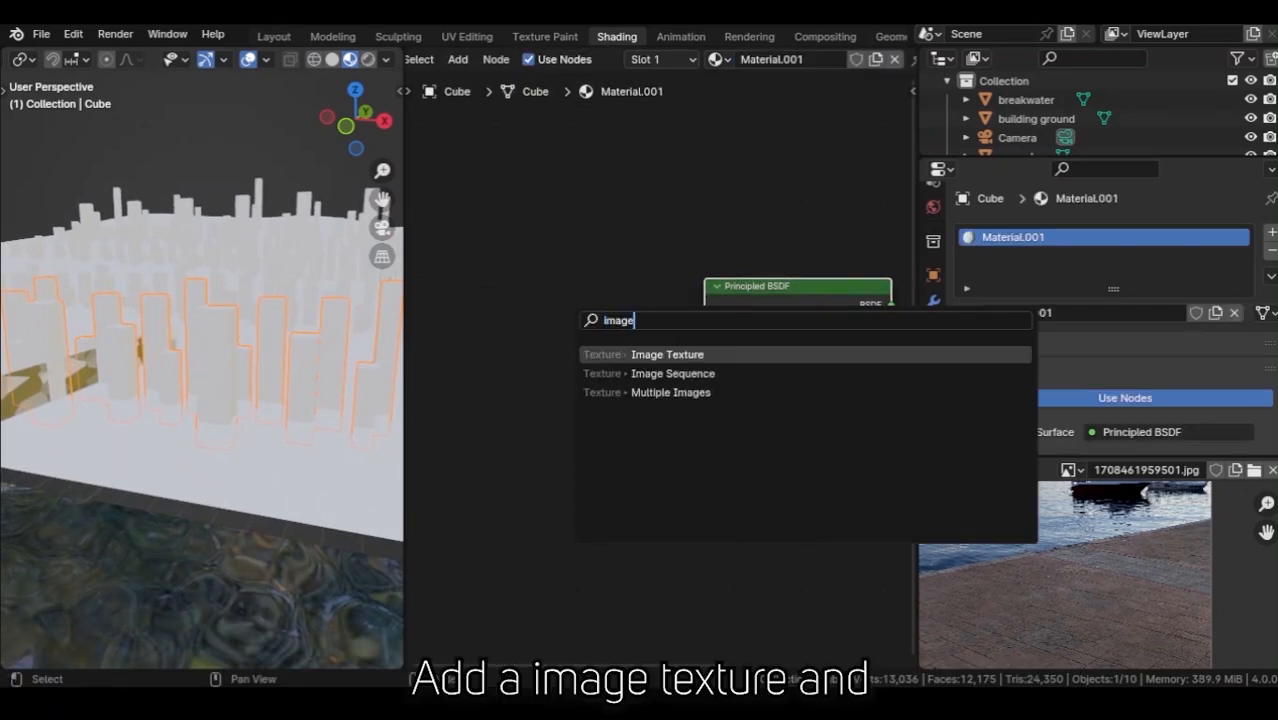
{"action": "left_click", "coordinate": [714, 354]}
{"action": "left_click", "coordinate": [442, 310]}
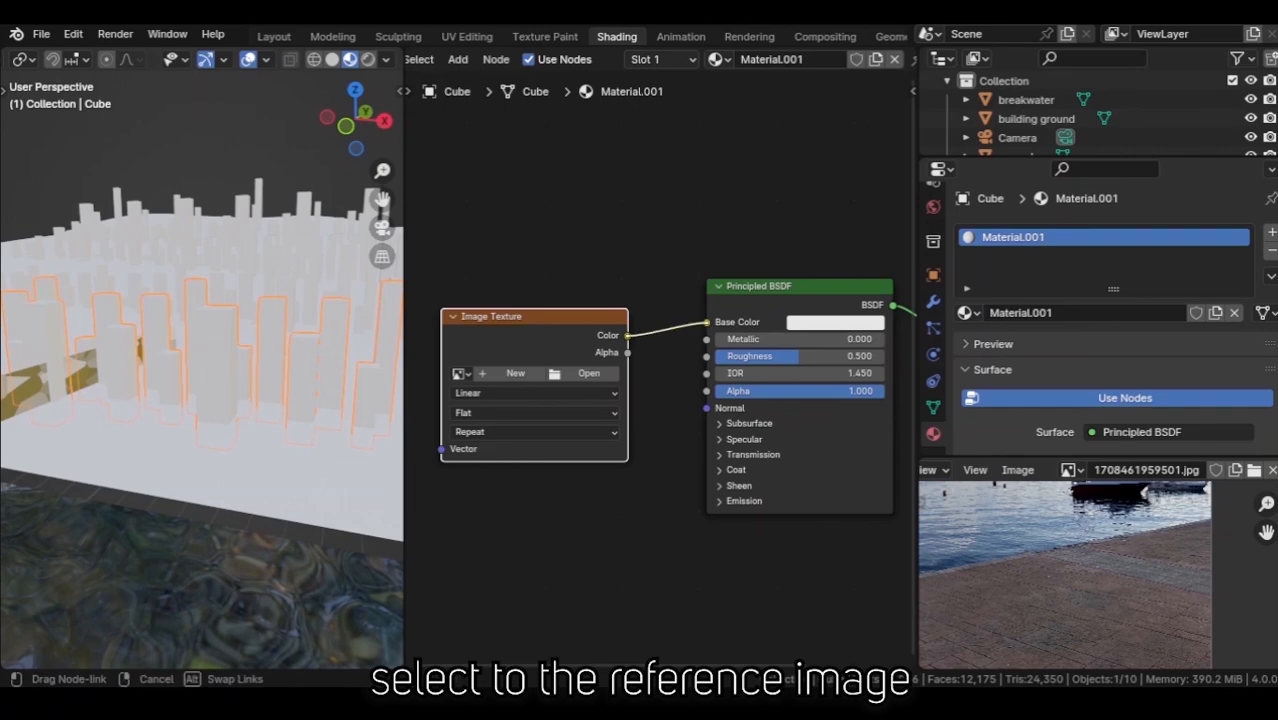
Link the Image Texture's Color to Base Color and load pexels-pixabay-40142.jpg into the node.
{"action": "left_click_drag", "start_coordinate": [708, 322], "coordinate": [706, 322]}
{"action": "left_click", "coordinate": [580, 373]}
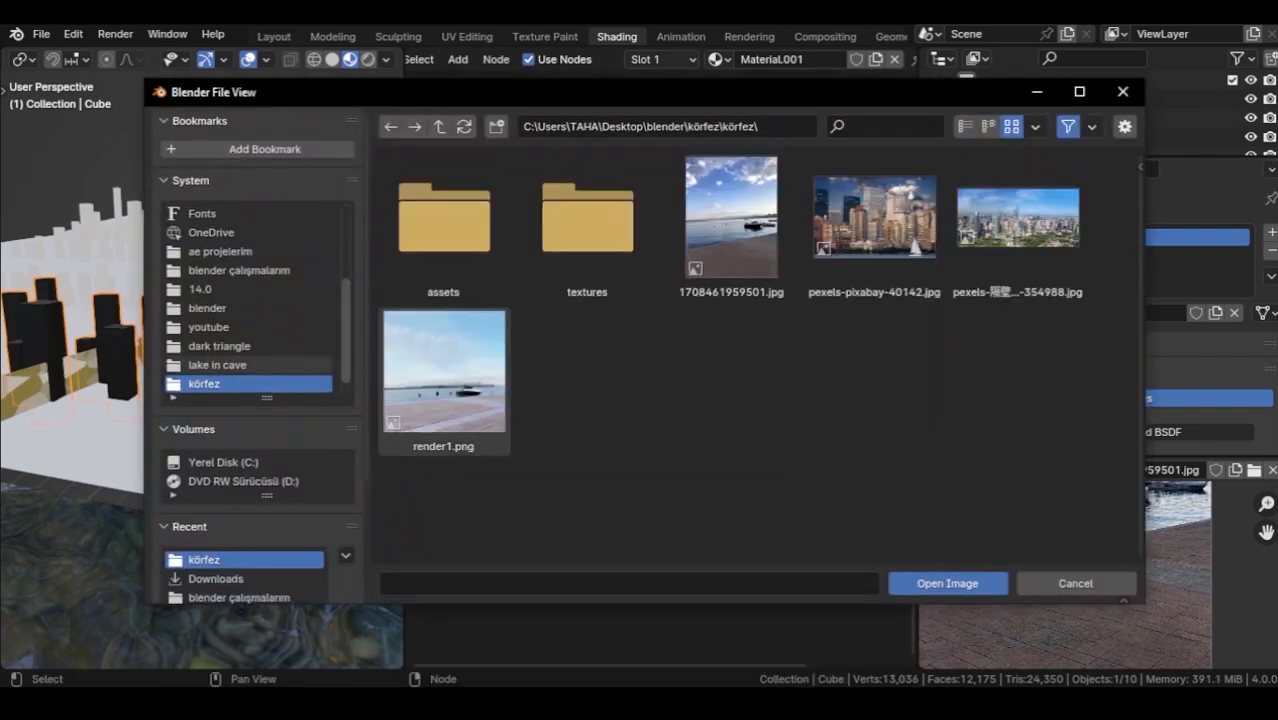
{"action": "double_click", "coordinate": [874, 216]}
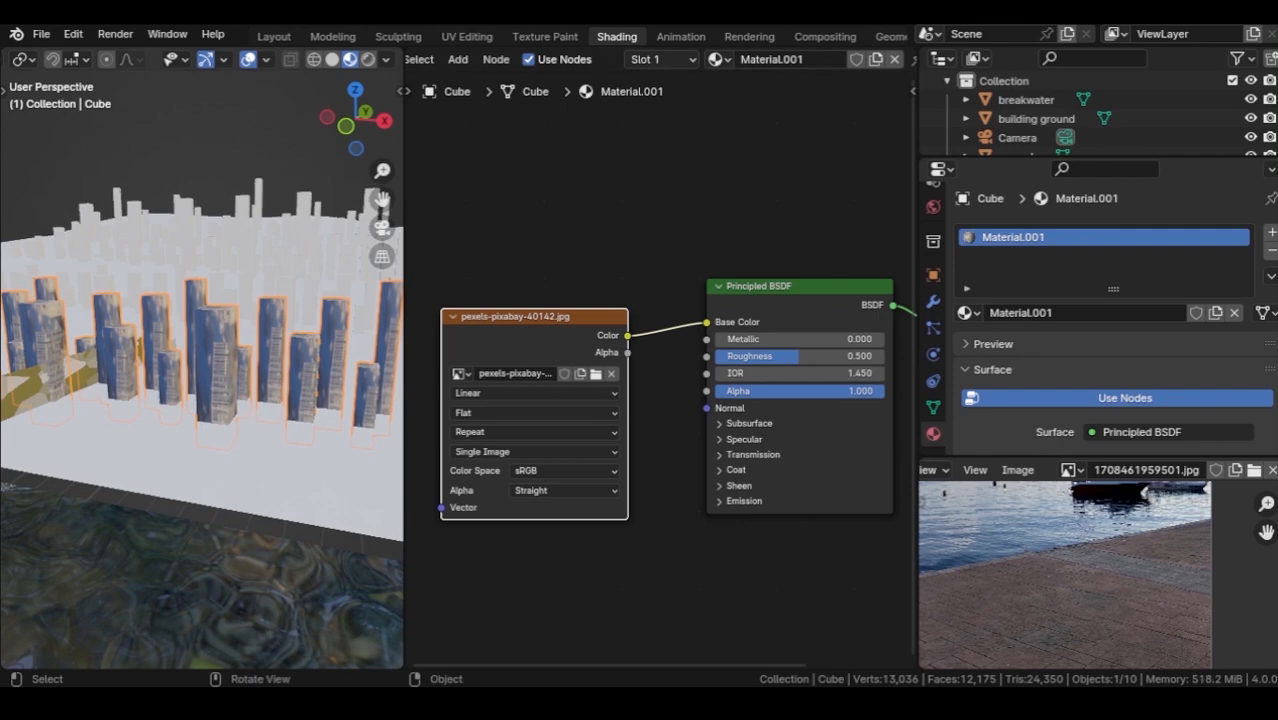
In Edit Mode, unwrap the front buildings with Project from View from the front orthographic view.
{"action": "key", "text": "KP_1"}
{"action": "key", "text": "ctrl+Tab"}
{"action": "left_click", "coordinate": [376, 378]}
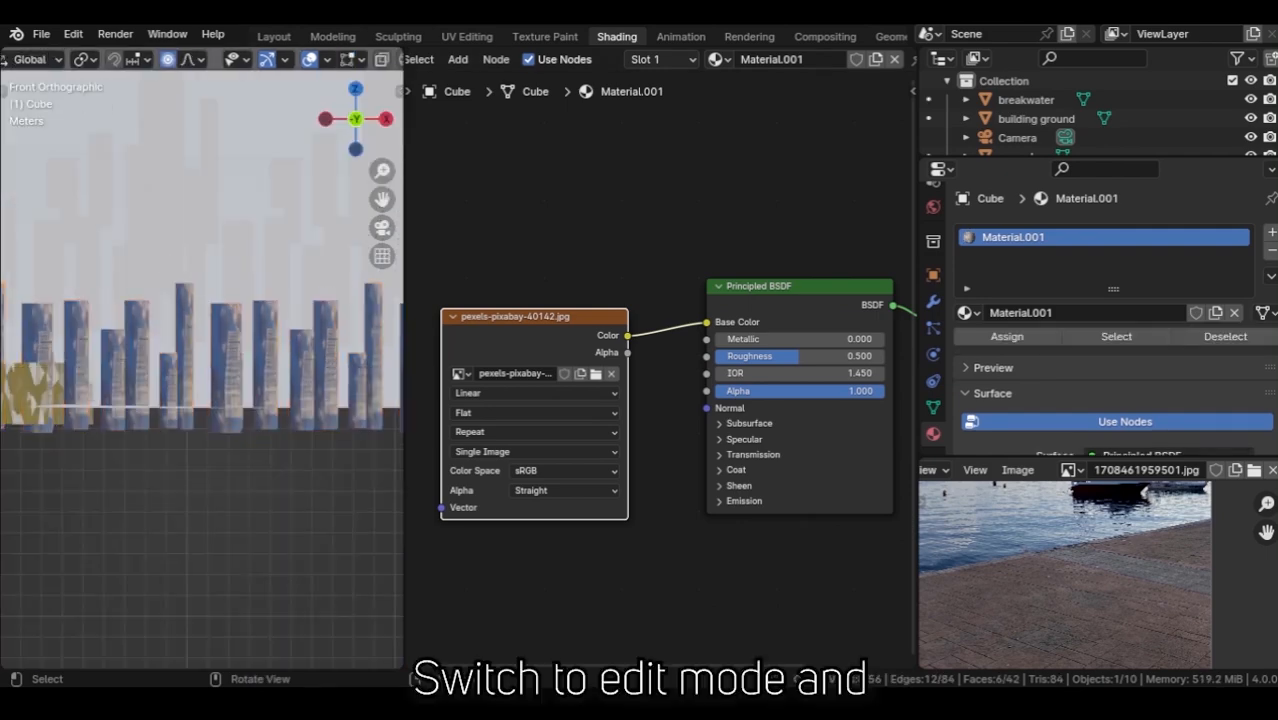
{"action": "scroll", "coordinate": [202, 370], "scroll_direction": "down", "scroll_amount": 7}
{"action": "middle_click_drag", "start_coordinate": [330, 370], "coordinate": [130, 376], "text": "shift"}
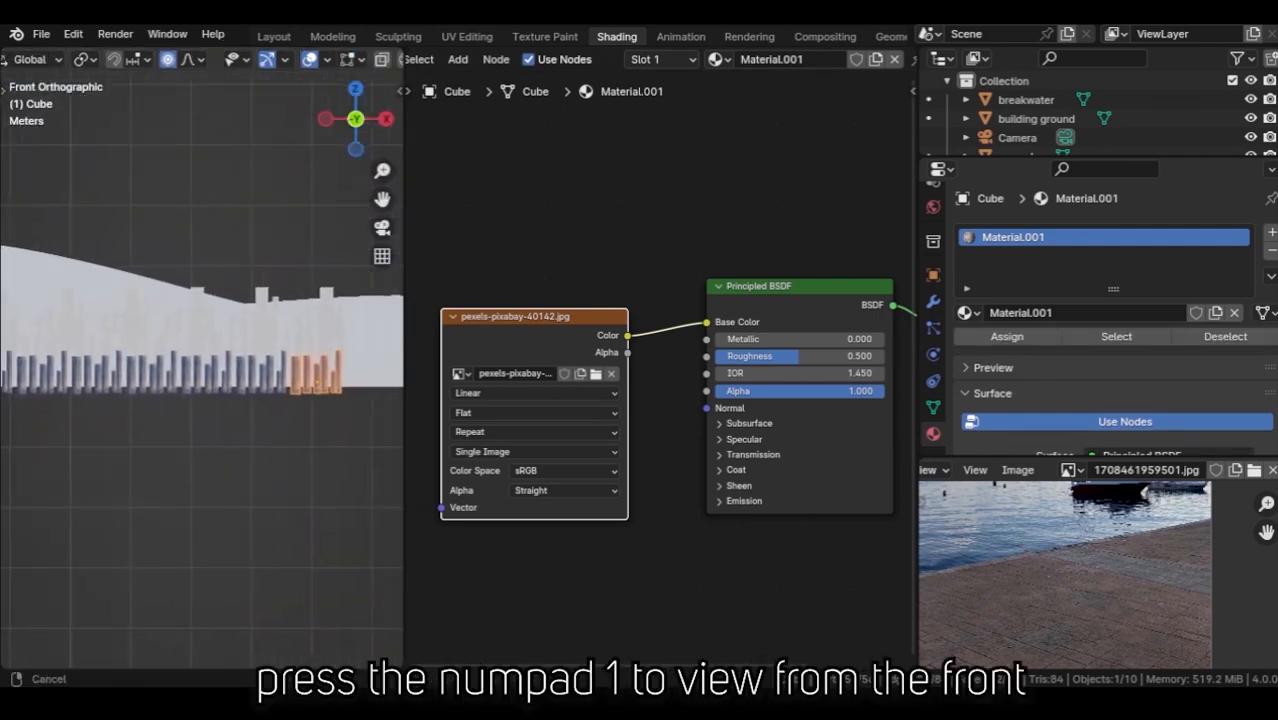
{"action": "scroll", "coordinate": [202, 370], "scroll_direction": "up", "scroll_amount": 7}
{"action": "key", "text": "u"}
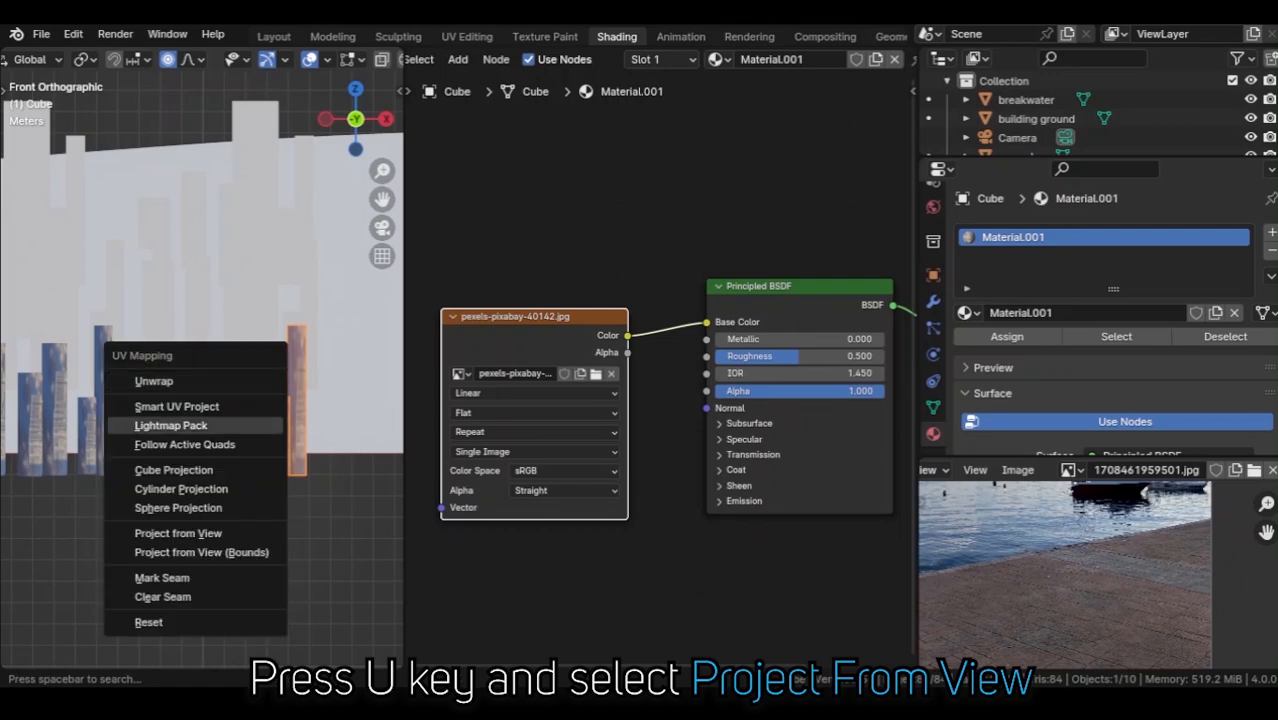
{"action": "left_click", "coordinate": [178, 533]}
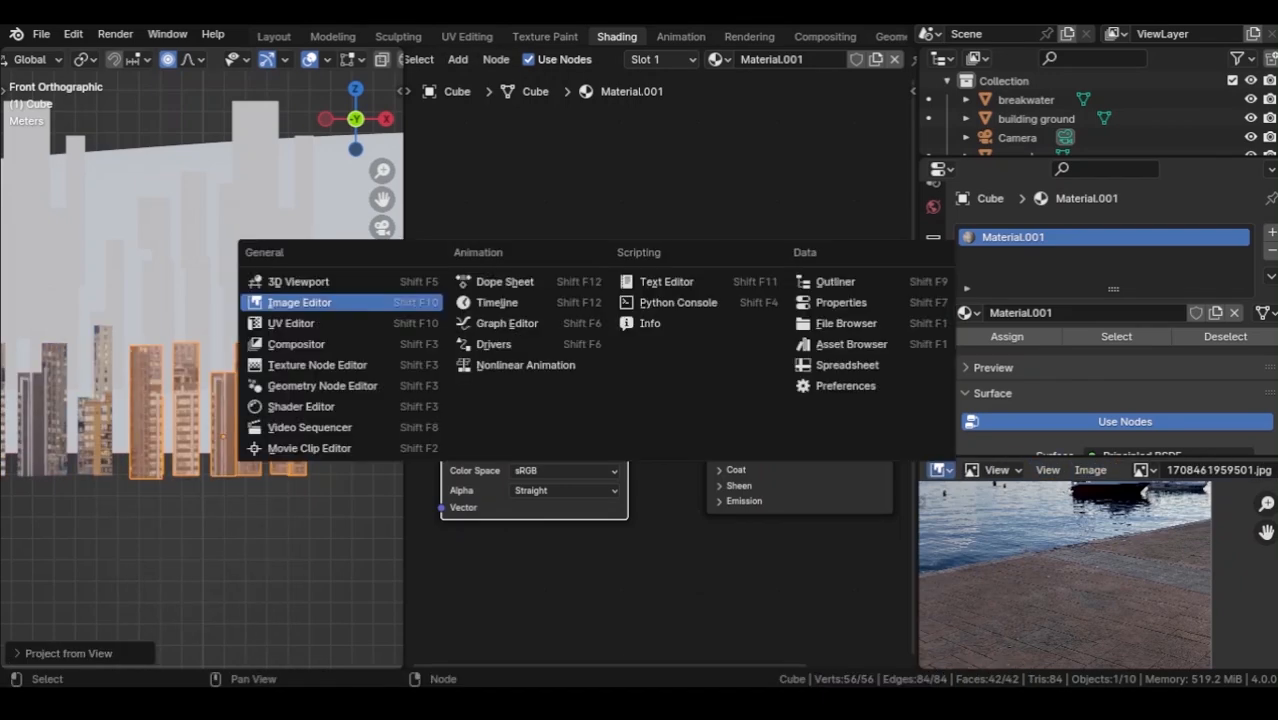
Change the reference image area to the UV Editor and enlarge it upward and sideways.
{"action": "left_click", "coordinate": [937, 469]}
{"action": "left_click", "coordinate": [292, 323]}
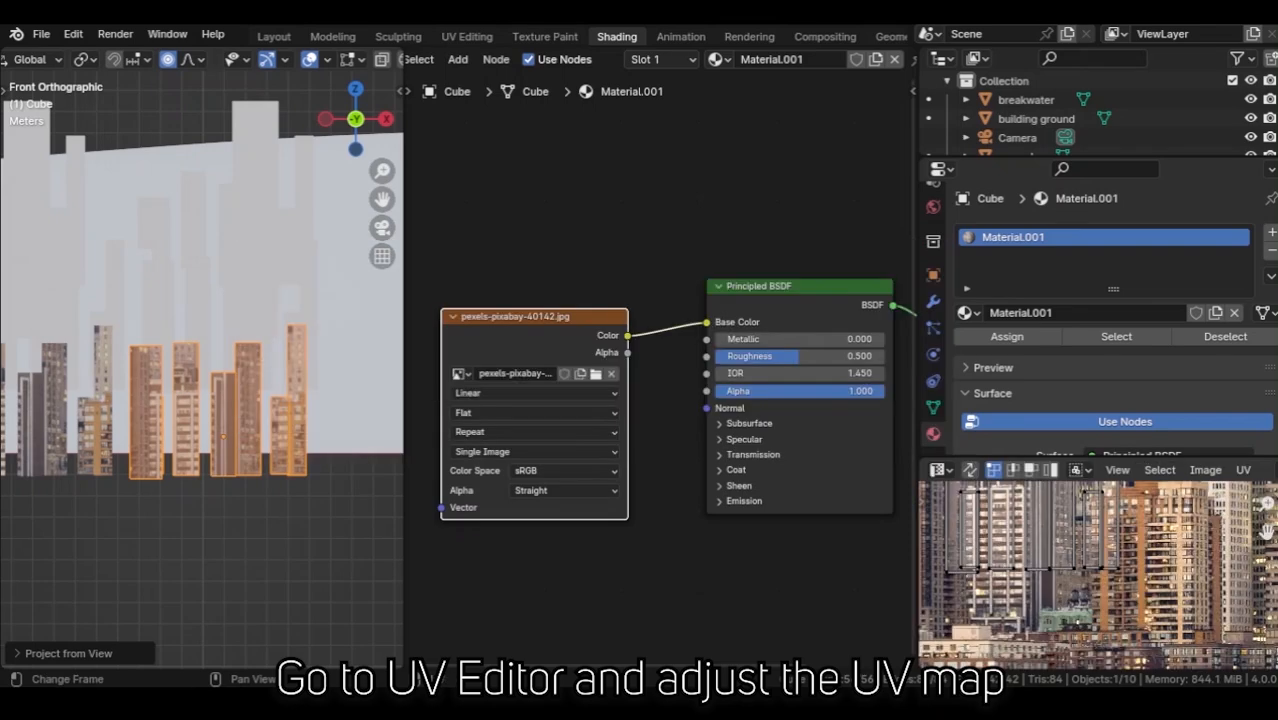
{"action": "left_click_drag", "start_coordinate": [1060, 458], "coordinate": [1060, 372]}
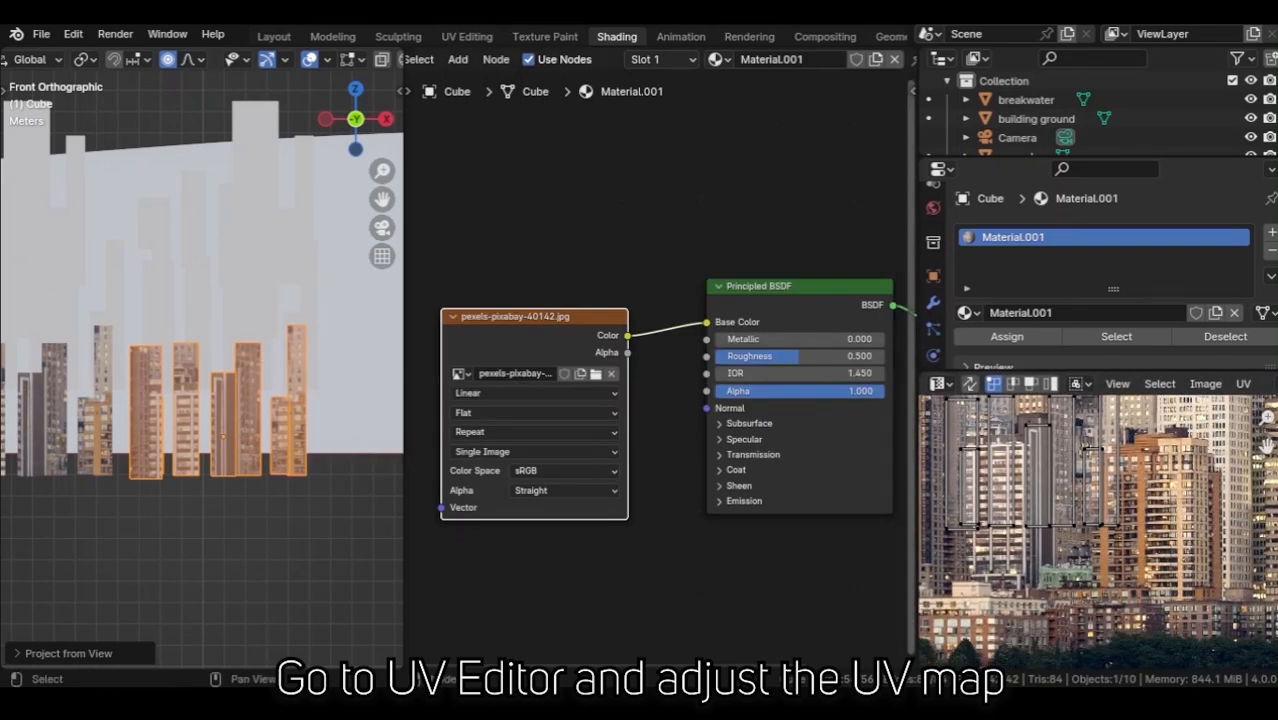
{"action": "left_click_drag", "start_coordinate": [917, 470], "coordinate": [887, 470]}
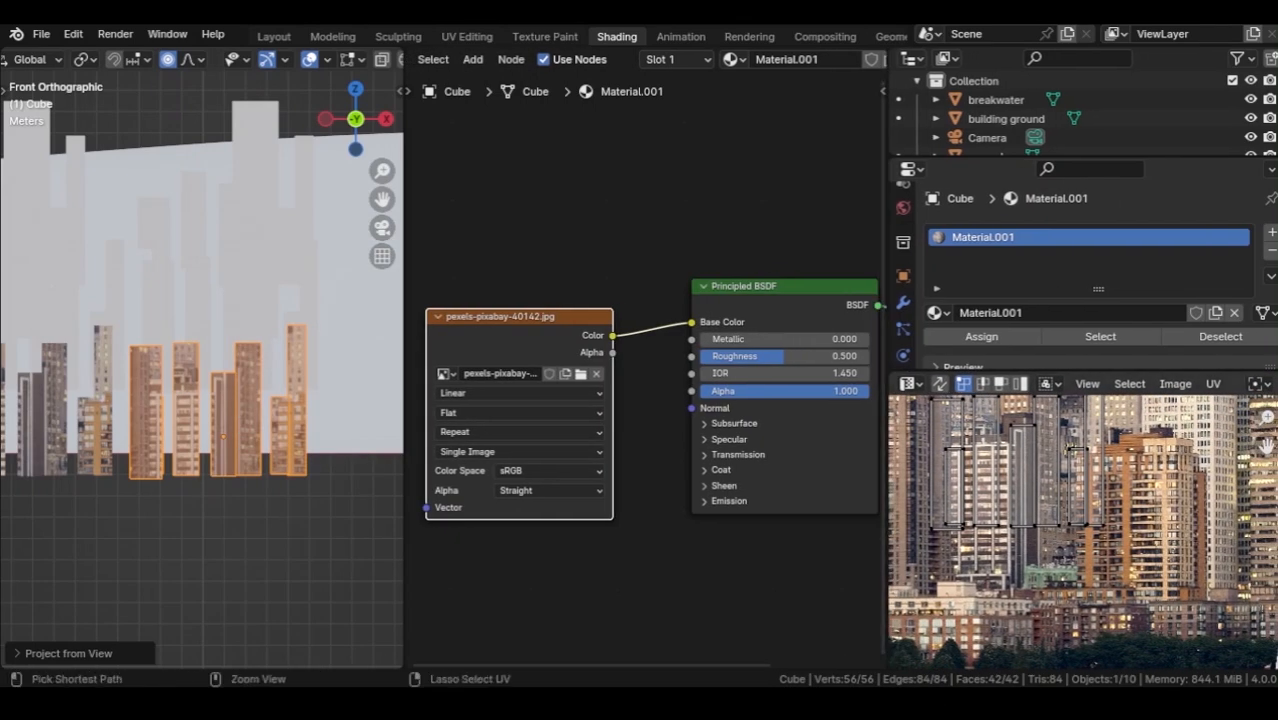
Scale all the building UVs and position them over the cluster of lit skyscrapers in the city photo.
{"action": "middle_click_drag", "start_coordinate": [1074, 448], "coordinate": [1080, 526], "text": "ctrl"}
{"action": "key", "text": "a"}
{"action": "key", "text": "s"}
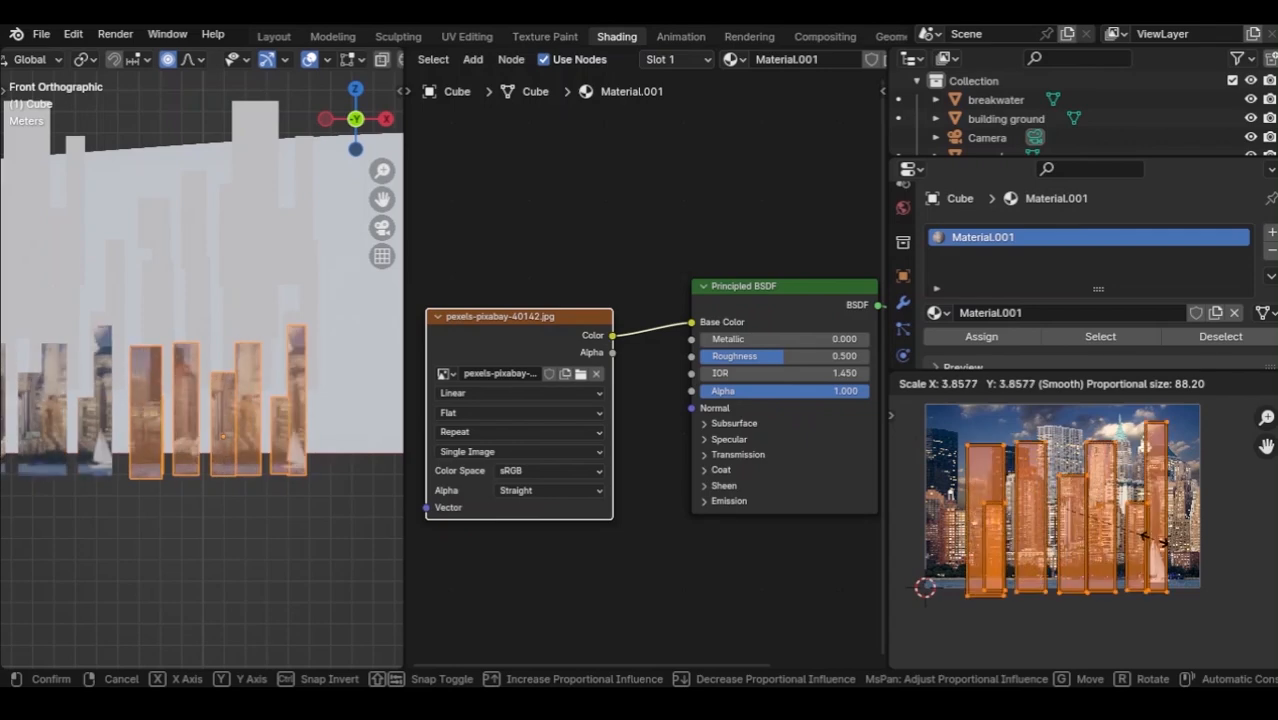
{"action": "left_click", "coordinate": [1092, 523]}
{"action": "key", "text": "g"}
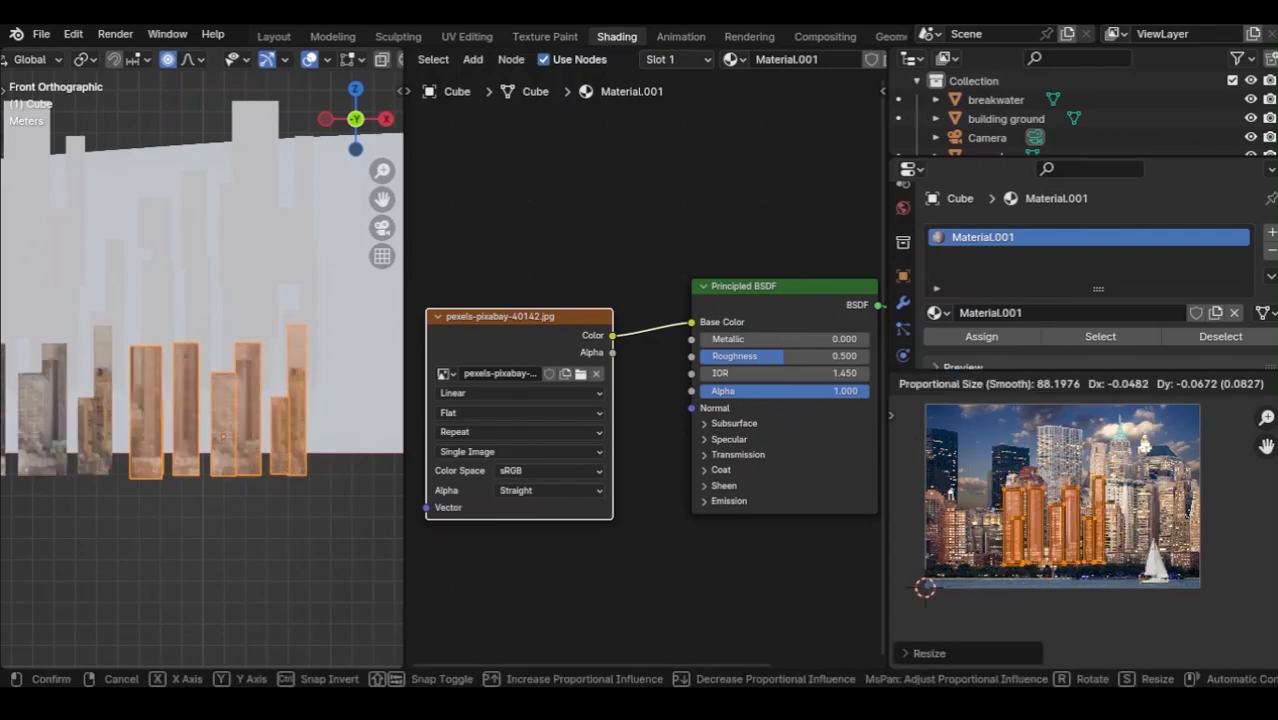
{"action": "key", "text": "Return"}
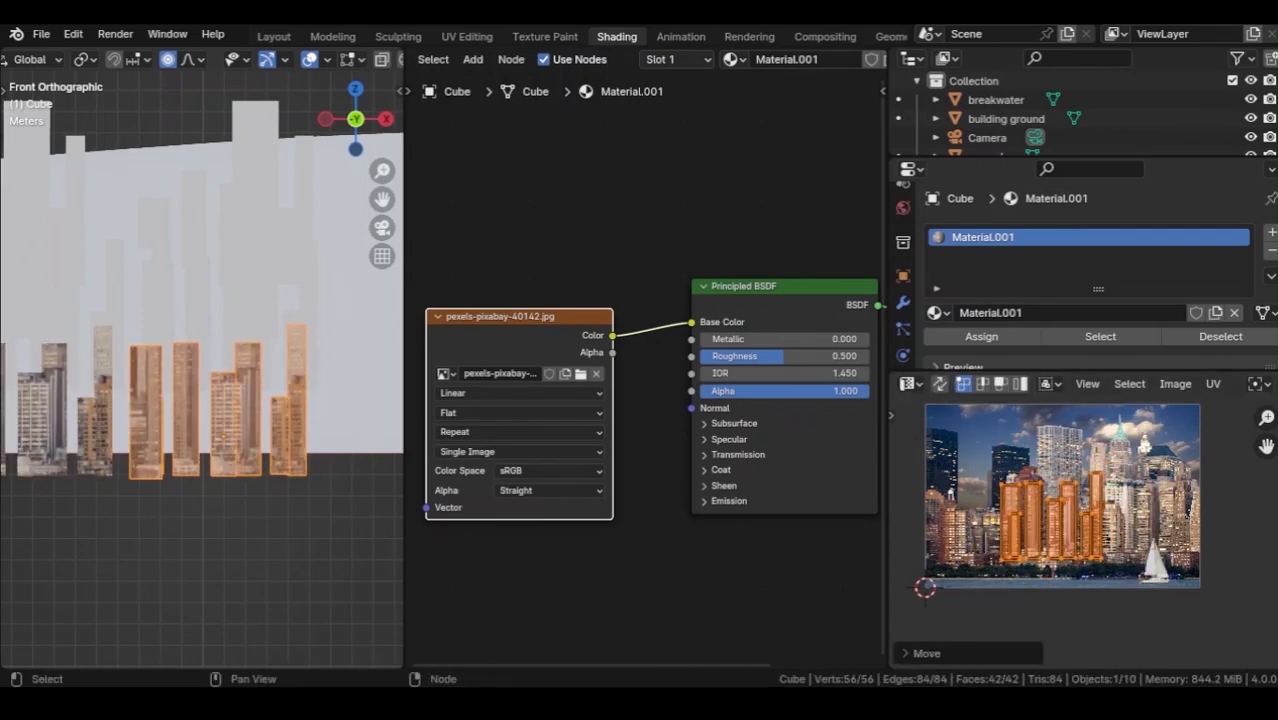
Leave Edit Mode, add Texture Coordinate and Mapping nodes with X location 0.02 m to the image texture, and name the material buildings.
{"action": "middle_click_drag", "start_coordinate": [205, 410], "coordinate": [130, 436]}
{"action": "key", "text": "Tab"}
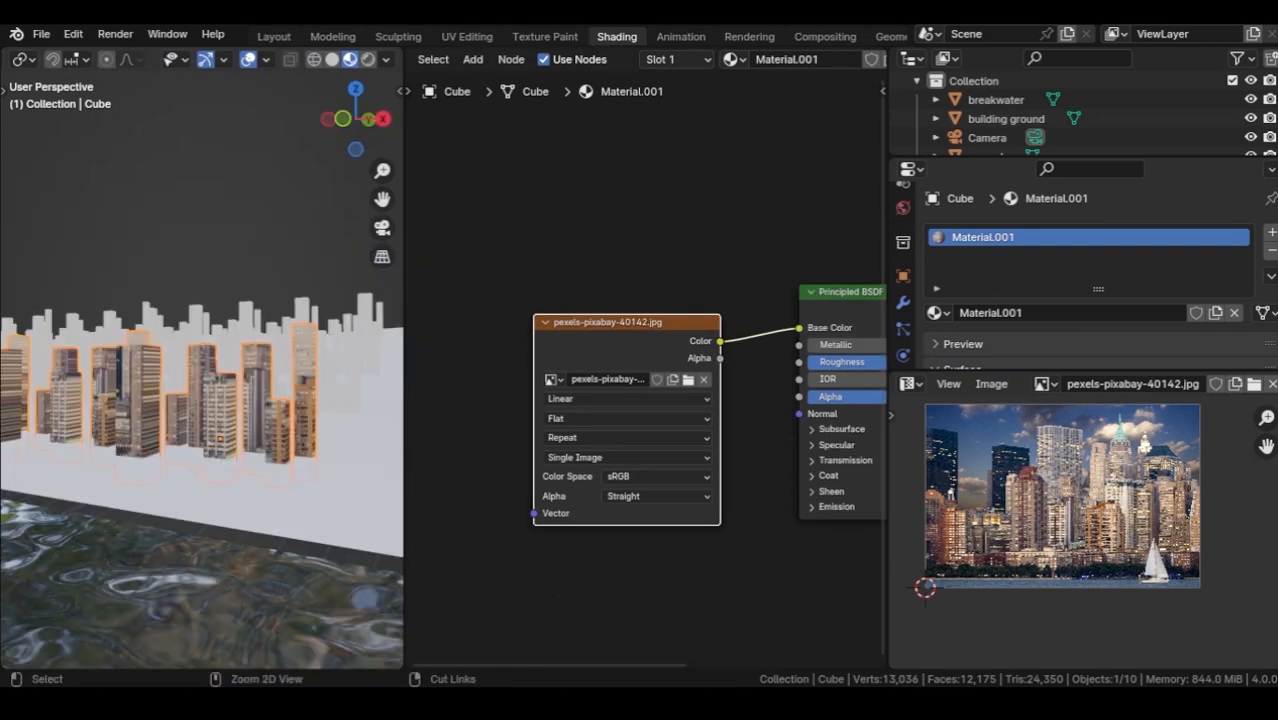
{"action": "key", "text": "ctrl+t"}
{"action": "scroll", "coordinate": [645, 475], "scroll_direction": "left", "scroll_amount": 2, "text": "ctrl"}
{"action": "middle_click_drag", "start_coordinate": [200, 400], "coordinate": [260, 400]}
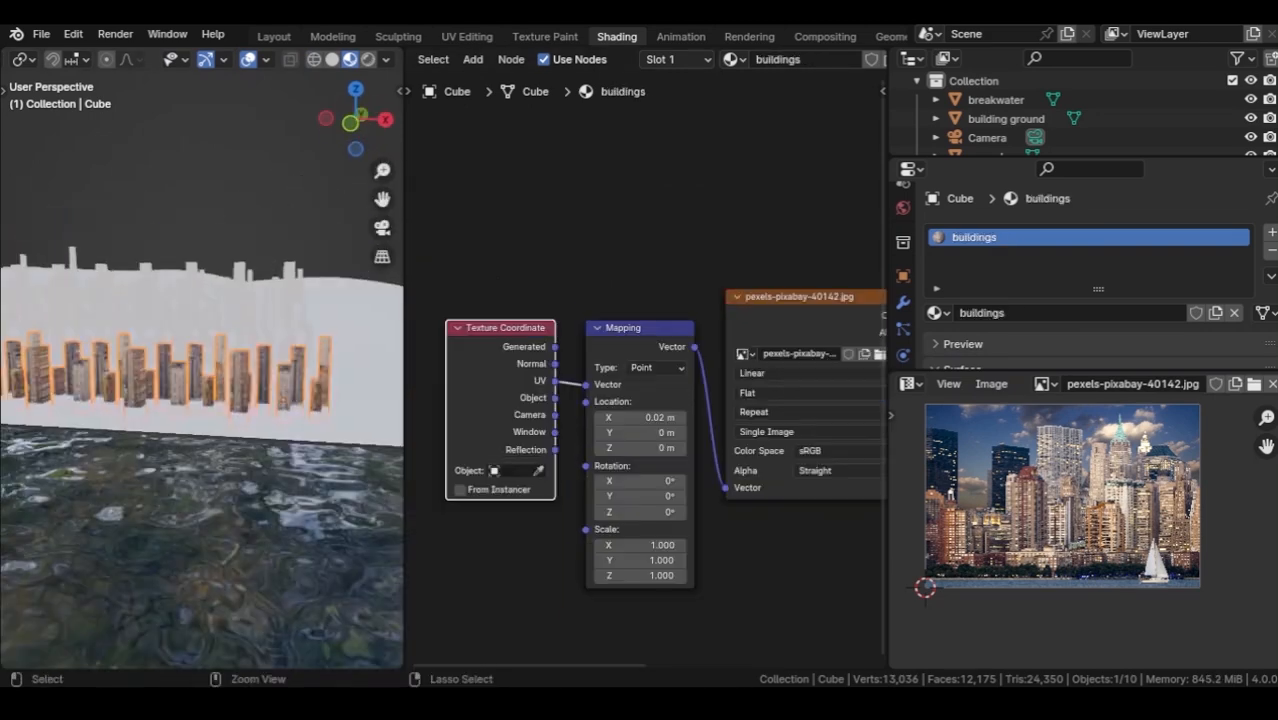
Add the other building rows and back towers to the selection and link the front row's material to them.
{"action": "middle_click_drag", "start_coordinate": [200, 400], "coordinate": [360, 365]}
{"action": "left_click", "coordinate": [180, 360], "text": "shift"}
{"action": "left_click", "coordinate": [250, 380], "text": "shift"}
{"action": "left_click", "coordinate": [110, 430], "text": "shift"}
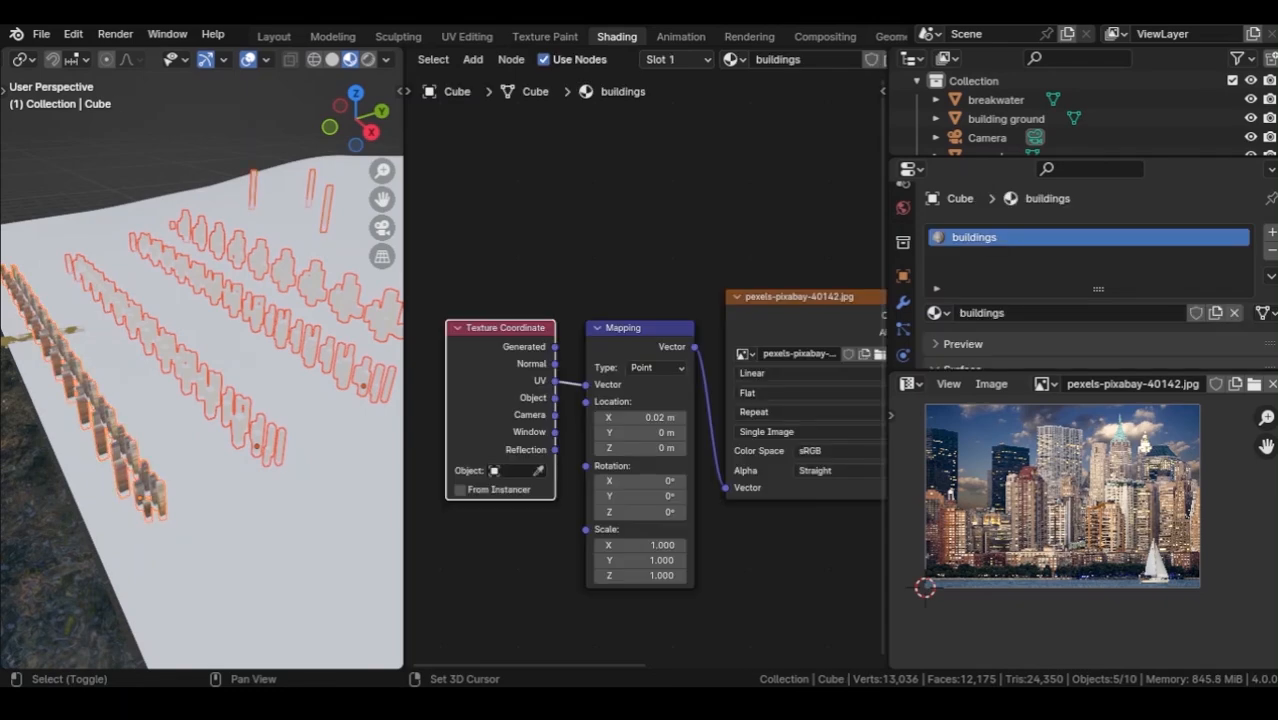
{"action": "key", "text": "ctrl+l"}
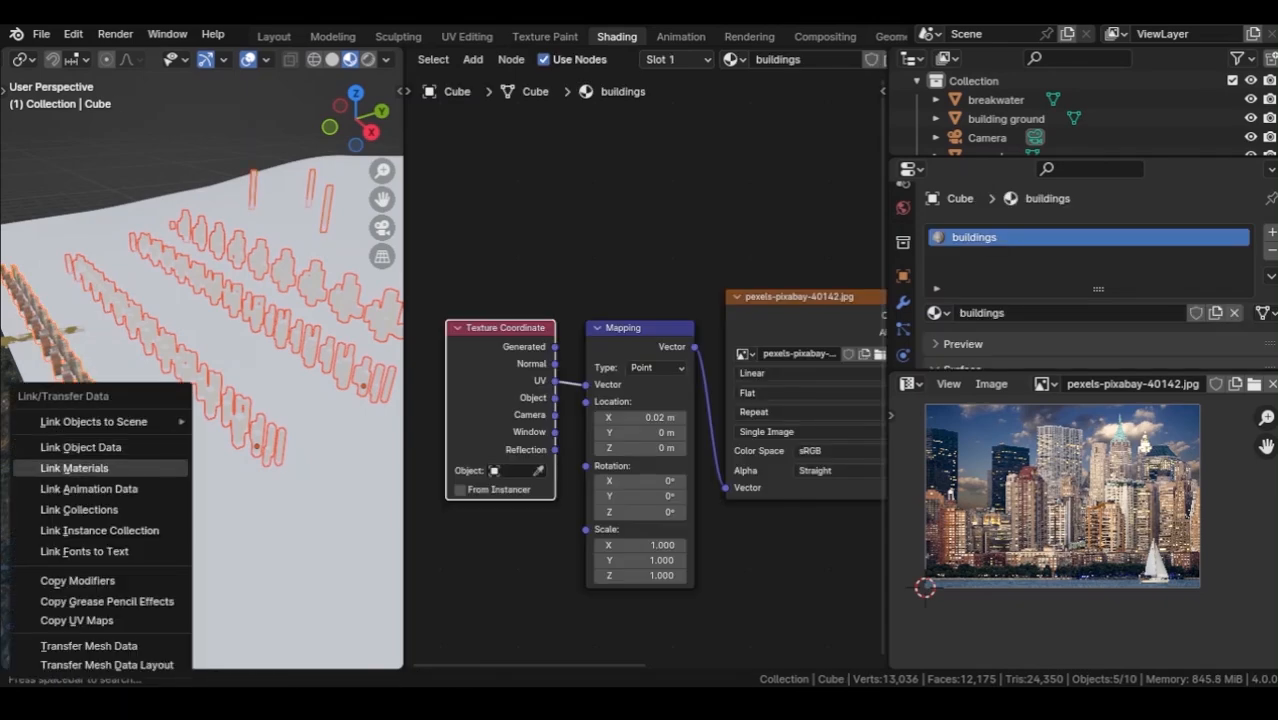
{"action": "left_click", "coordinate": [74, 468]}
{"action": "middle_click_drag", "start_coordinate": [250, 450], "coordinate": [330, 435]}
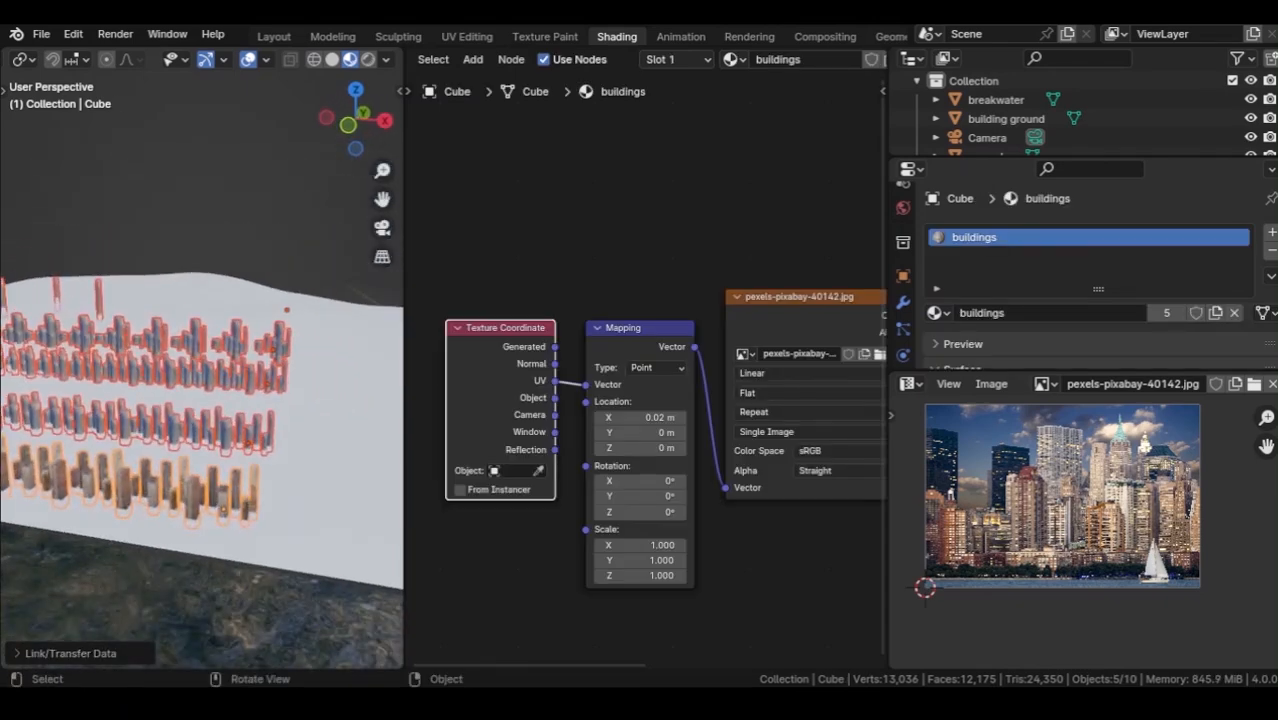
Unwrap the second row of buildings with Project from View from the front orthographic view.
{"action": "left_click", "coordinate": [150, 375]}
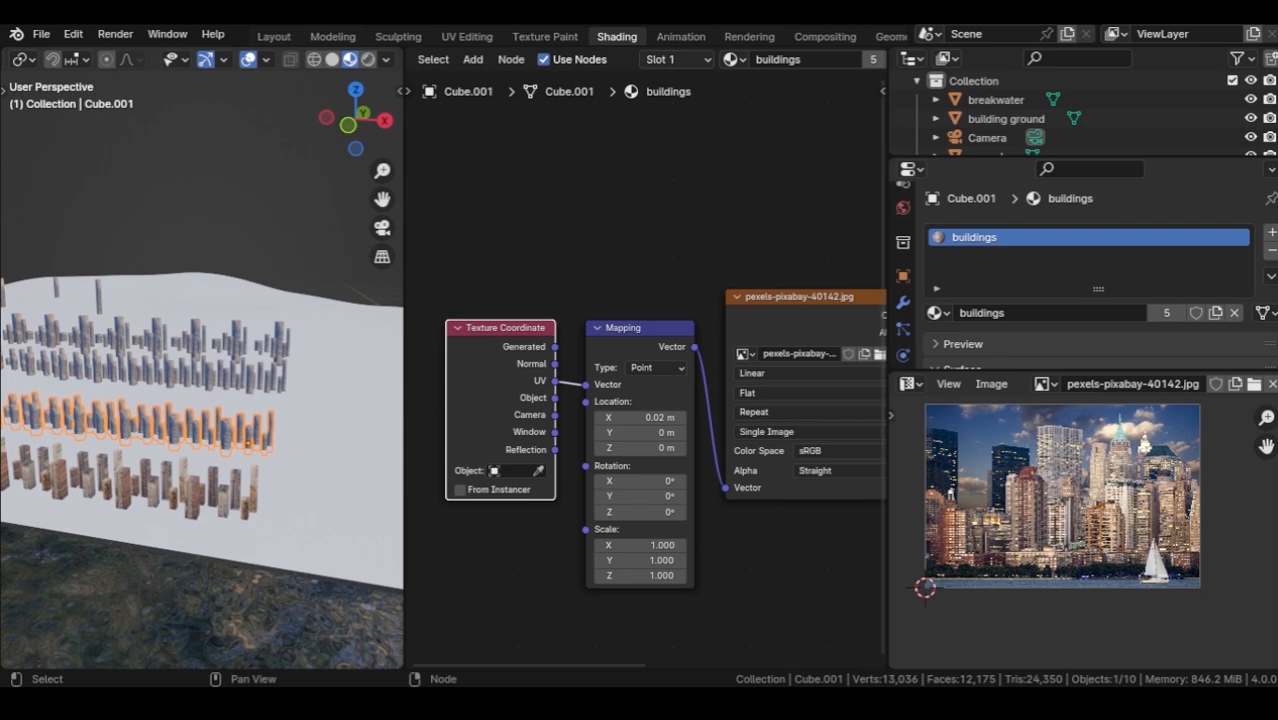
{"action": "key", "text": "Tab"}
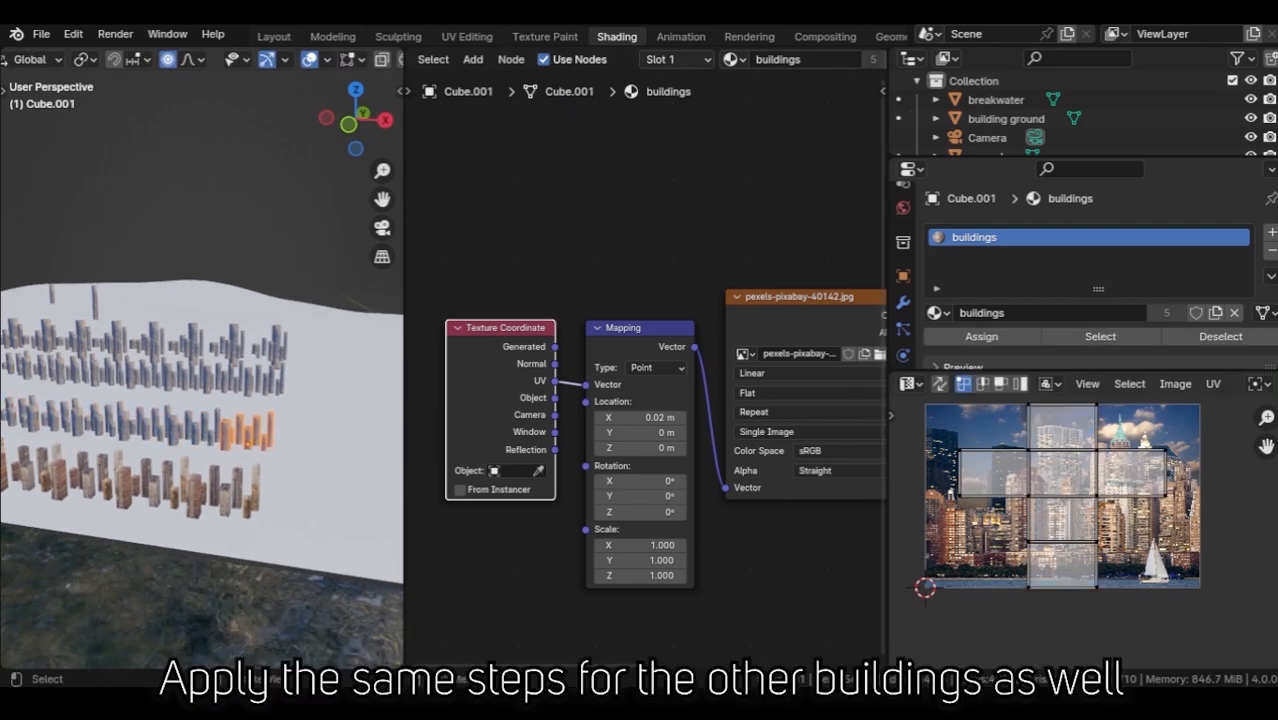
{"action": "key", "text": "KP_1"}
{"action": "key", "text": "u"}
{"action": "left_click", "coordinate": [200, 440]}
{"action": "scroll", "coordinate": [200, 400], "scroll_direction": "up", "scroll_amount": 3}
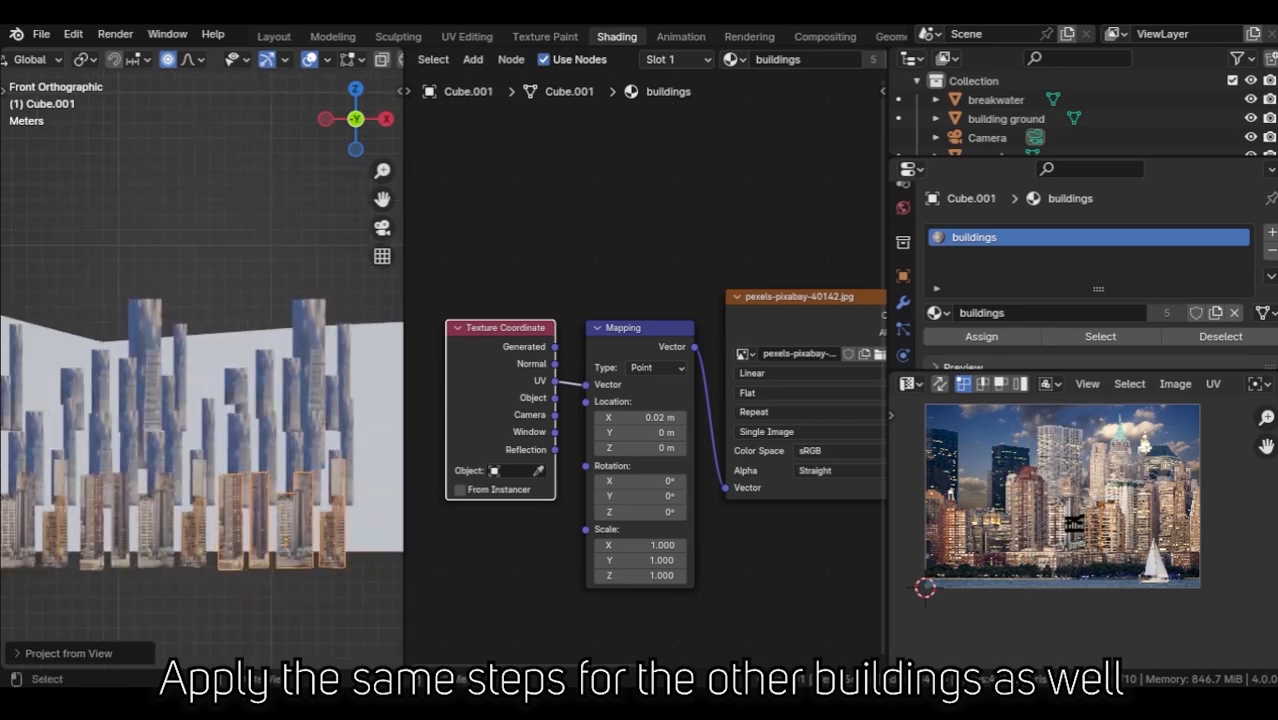
Scale up the second row's UVs and move them over the lit skyscrapers in the city photo.
{"action": "middle_click_drag", "start_coordinate": [200, 400], "coordinate": [250, 380]}
{"action": "key", "text": "KP_1"}
{"action": "scroll", "coordinate": [200, 400], "scroll_direction": "up", "scroll_amount": 3}
{"action": "key", "text": "s"}
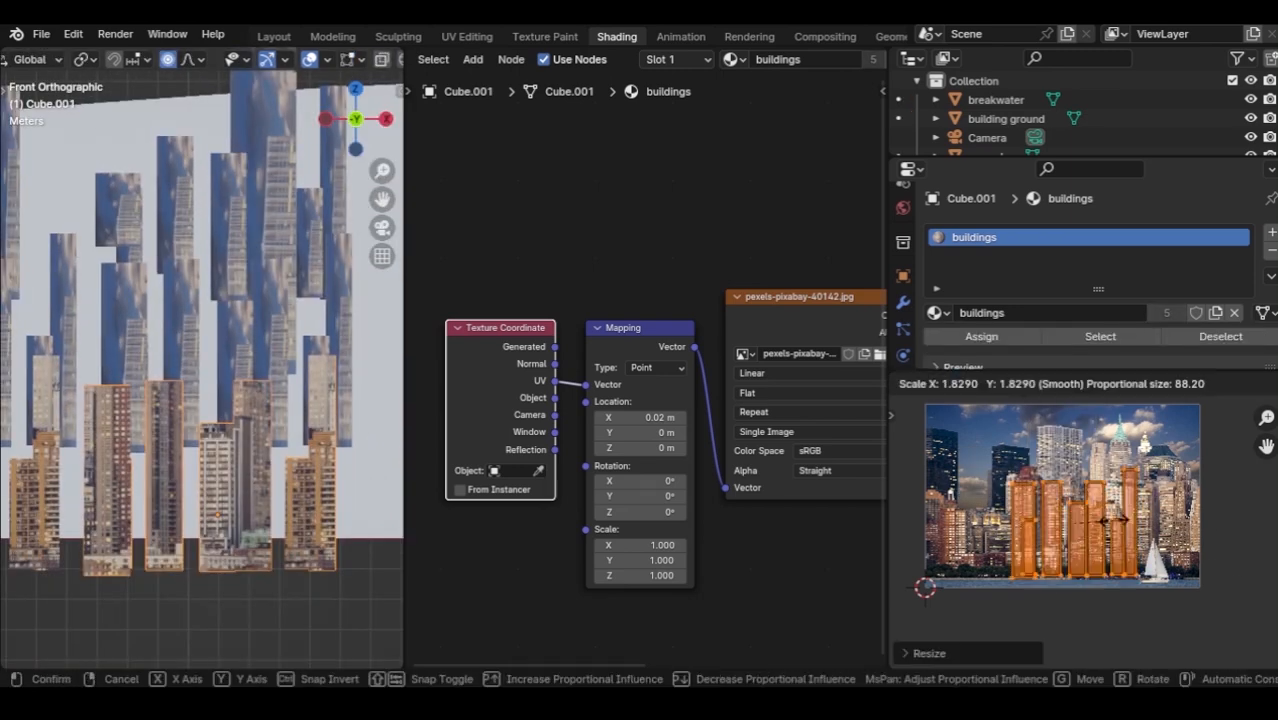
{"action": "key", "text": "g"}
{"action": "key", "text": "x"}
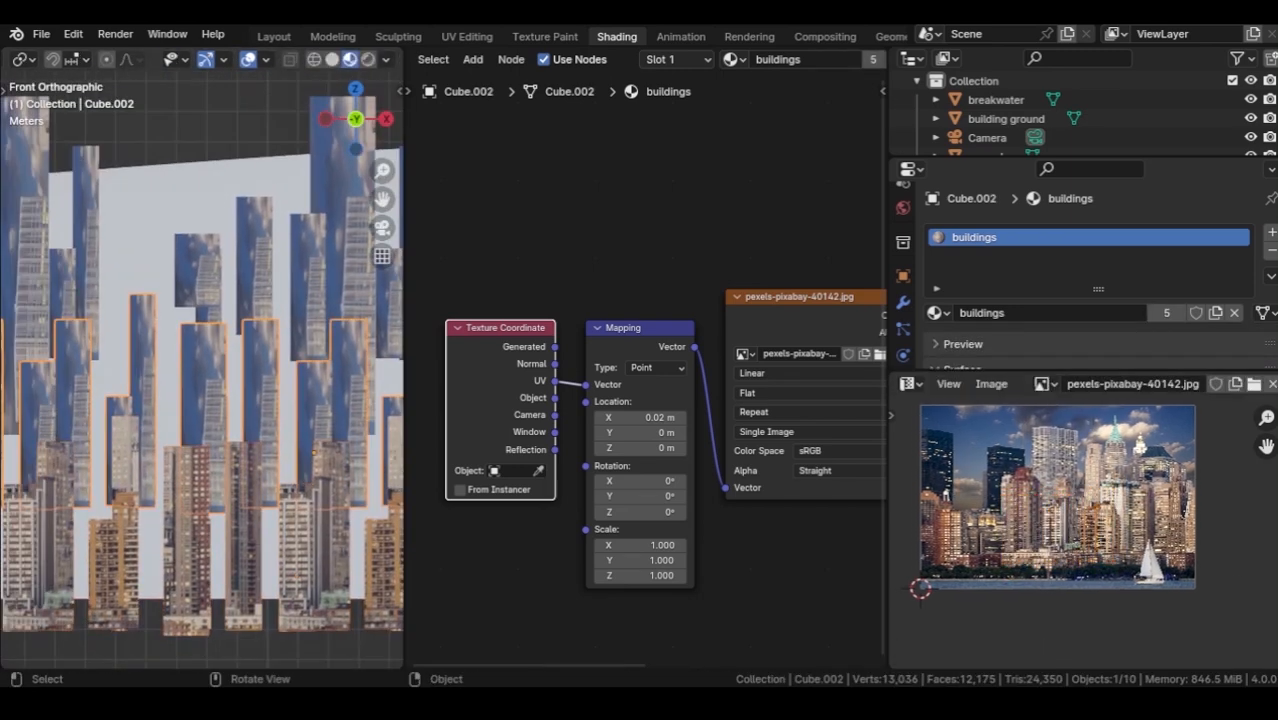
Unwrap the third building row with Project from View, then scale and move its UVs over the photo's skyscrapers.
{"action": "key", "text": "Tab"}
{"action": "key", "text": "u"}
{"action": "left_click", "coordinate": [230, 425]}
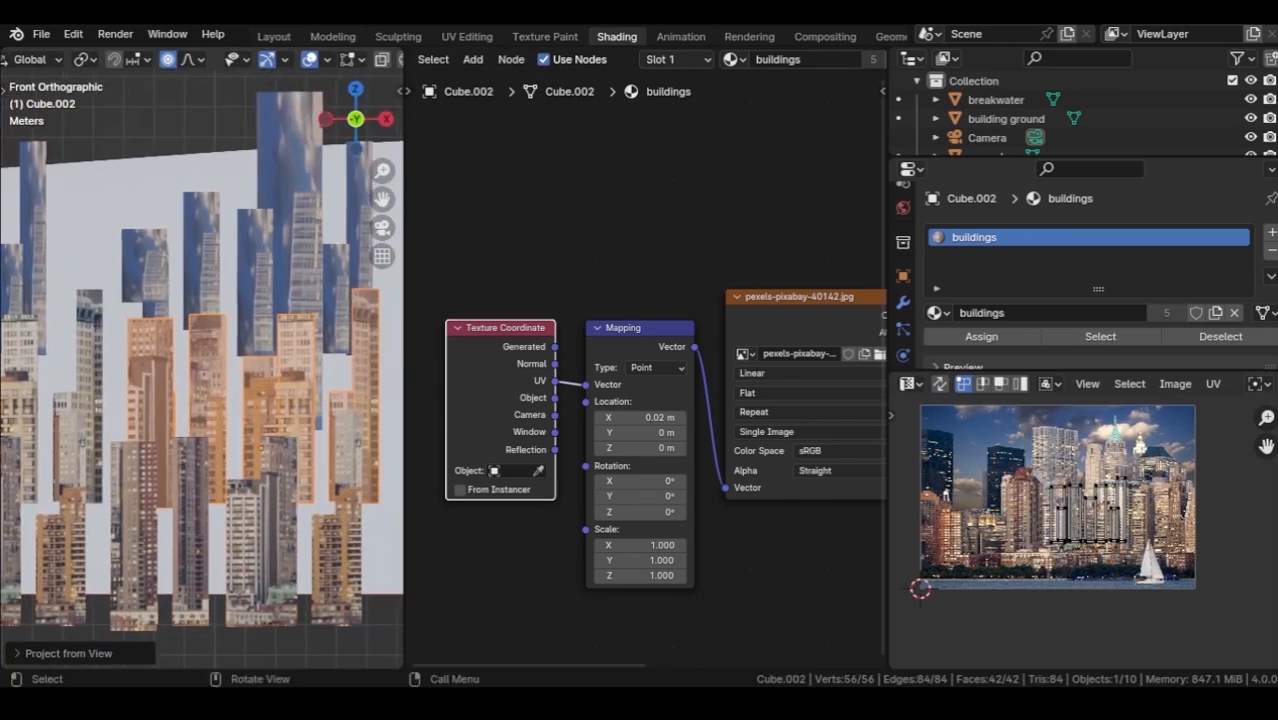
{"action": "key", "text": "s"}
{"action": "key", "text": "g"}
{"action": "key", "text": "x"}
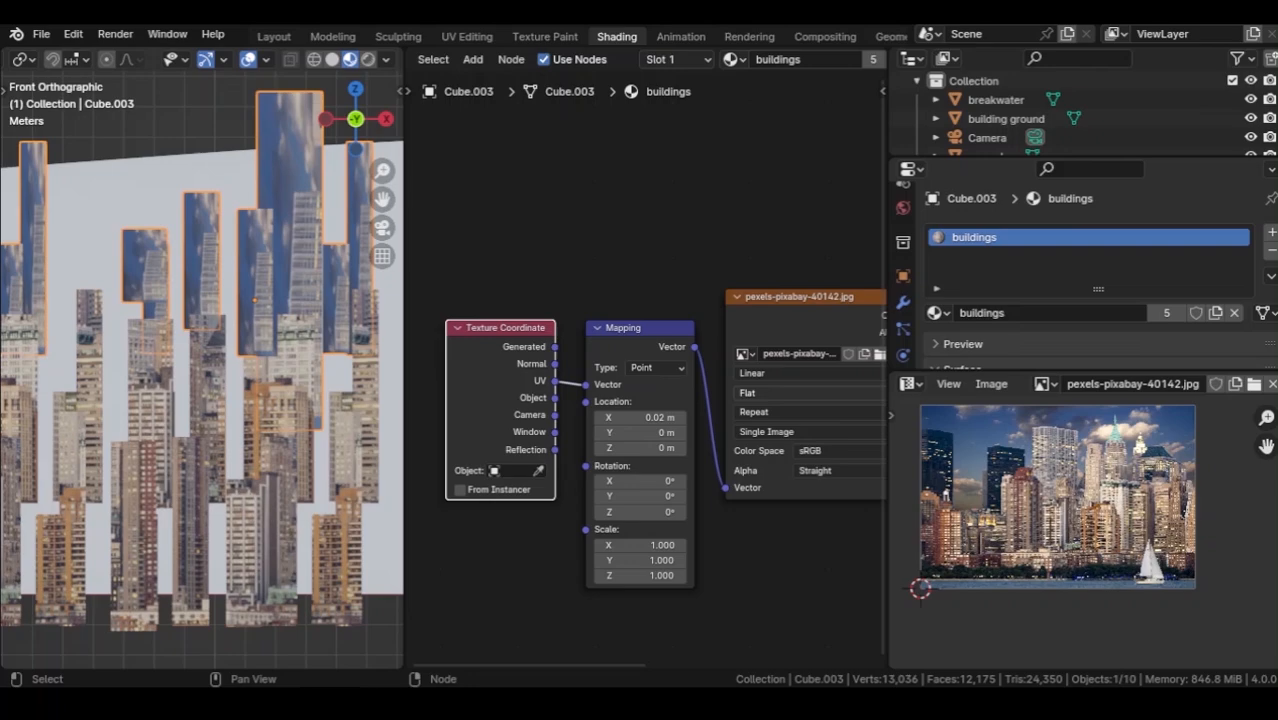
Unwrap the fourth building row from the front view and position its UVs over the photo's skyscrapers.
{"action": "key", "text": "Tab"}
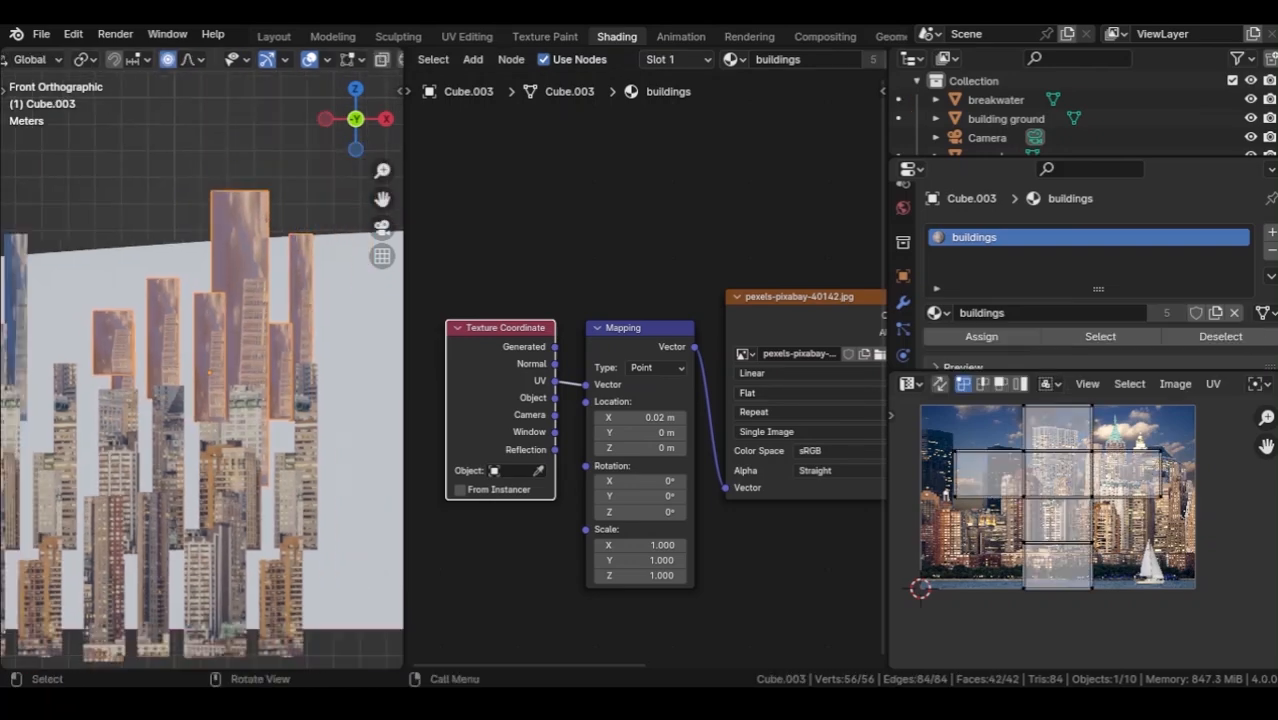
{"action": "key", "text": "u"}
{"action": "key", "text": "g"}
{"action": "key", "text": "Return"}
{"action": "key", "text": "Tab"}
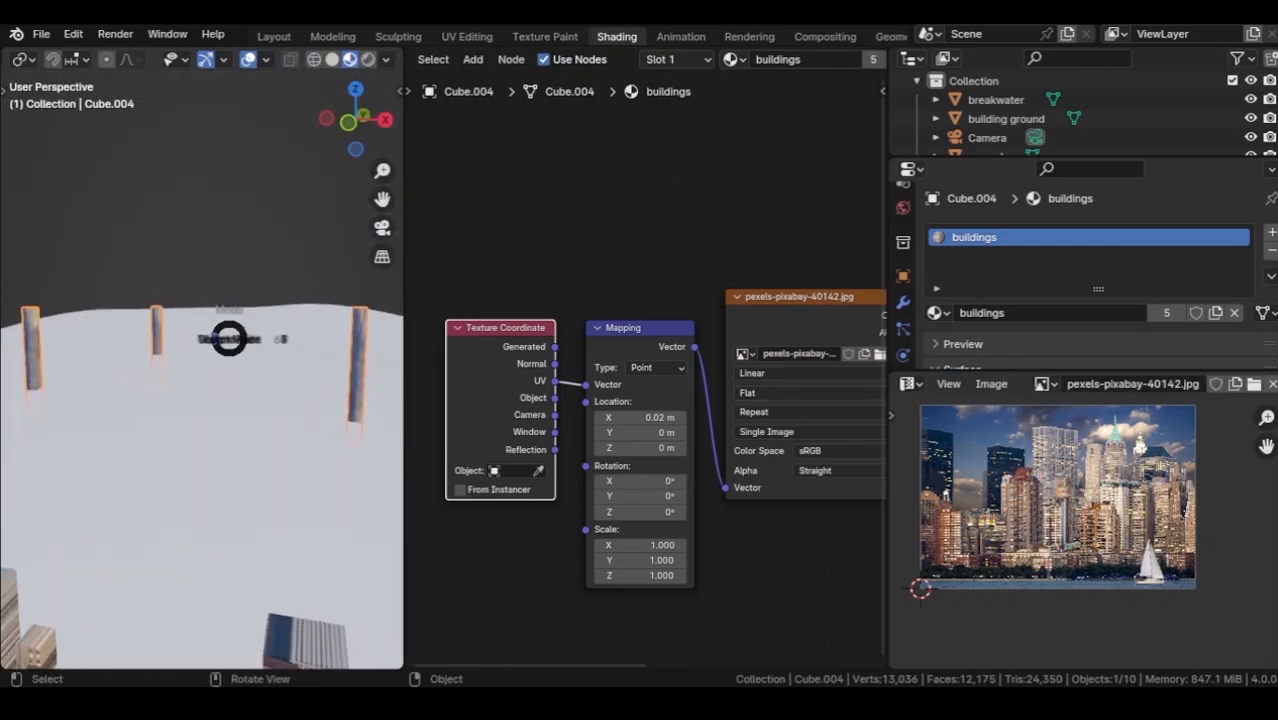
Unwrap the three tall towers at the back with Project from View from the front orthographic view.
{"action": "key", "text": "Tab"}
{"action": "key", "text": "KP_1"}
{"action": "key", "text": "u"}
{"action": "left_click", "coordinate": [229, 338]}
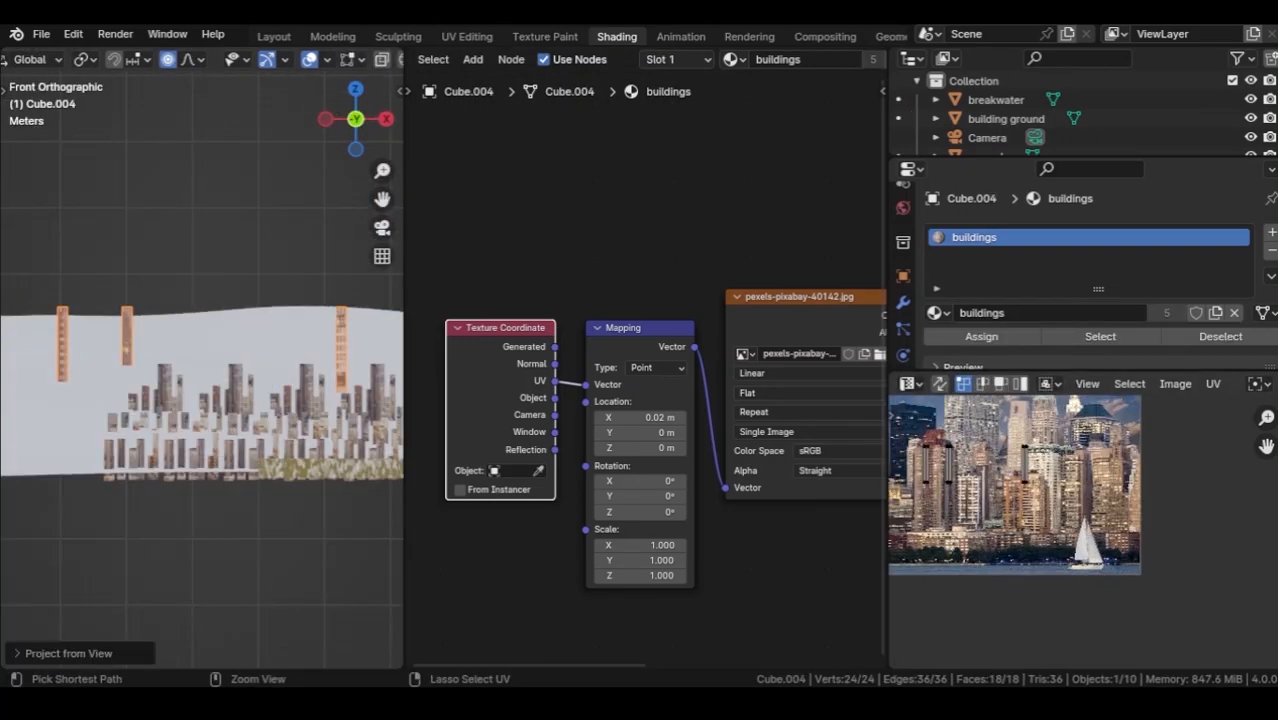
Scale and move the three back towers' UVs over the skyscrapers in the city photo.
{"action": "key", "text": "s"}
{"action": "key", "text": "g"}
{"action": "key", "text": "Return"}
{"action": "key", "text": "g"}
{"action": "key", "text": "Return"}
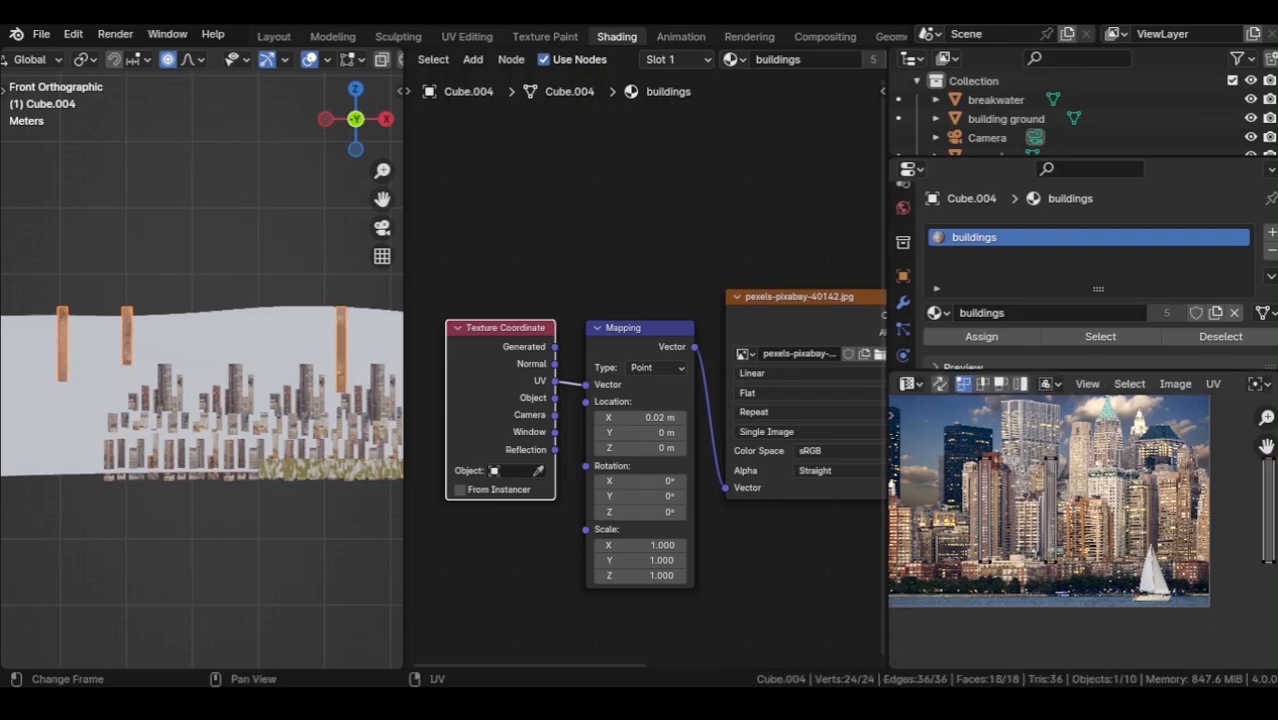
{"action": "key", "text": "g"}
{"action": "key", "text": "s"}
{"action": "key", "text": "Return"}
Switch the viewport to solid shading with X-ray and rescale the UVs of the leftmost back tower.
{"action": "key", "text": "alt+z"}
{"action": "key", "text": "z"}
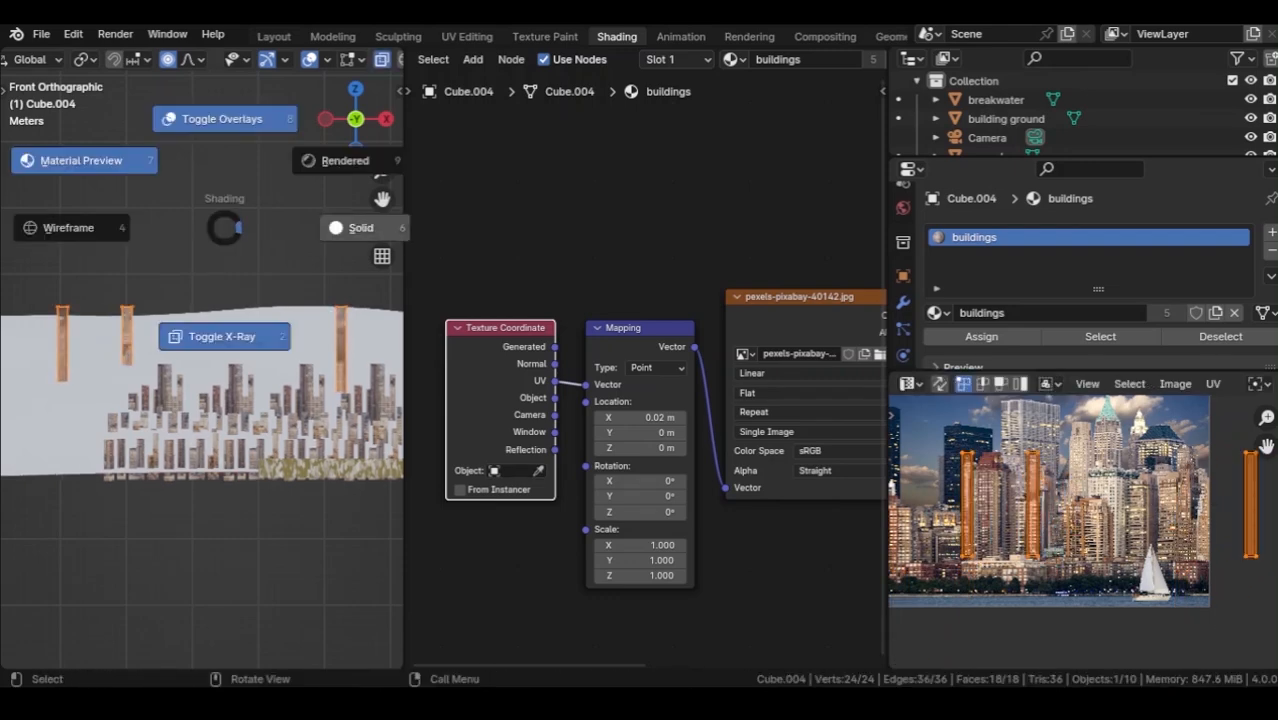
{"action": "left_click", "coordinate": [340, 225]}
{"action": "left_click", "coordinate": [62, 357]}
{"action": "key", "text": "s"}
{"action": "key", "text": "Return"}
Fit the middle back tower's UVs onto a skyscraper in the photo and the rightmost tower's UVs onto the buildings near the sailboat.
{"action": "left_click", "coordinate": [126, 357]}
{"action": "key", "text": "g"}
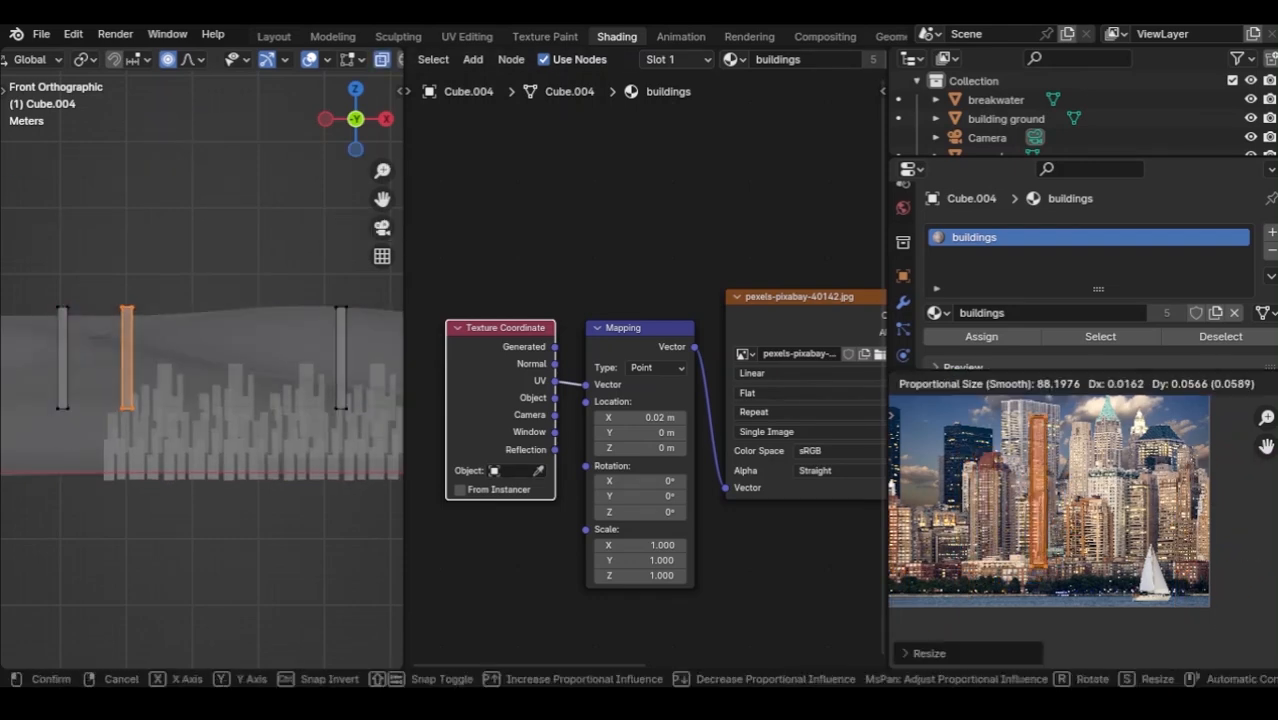
{"action": "key", "text": "Return"}
{"action": "left_click", "coordinate": [340, 357]}
{"action": "key", "text": "g"}
{"action": "key", "text": "Return"}
{"action": "key", "text": "s"}
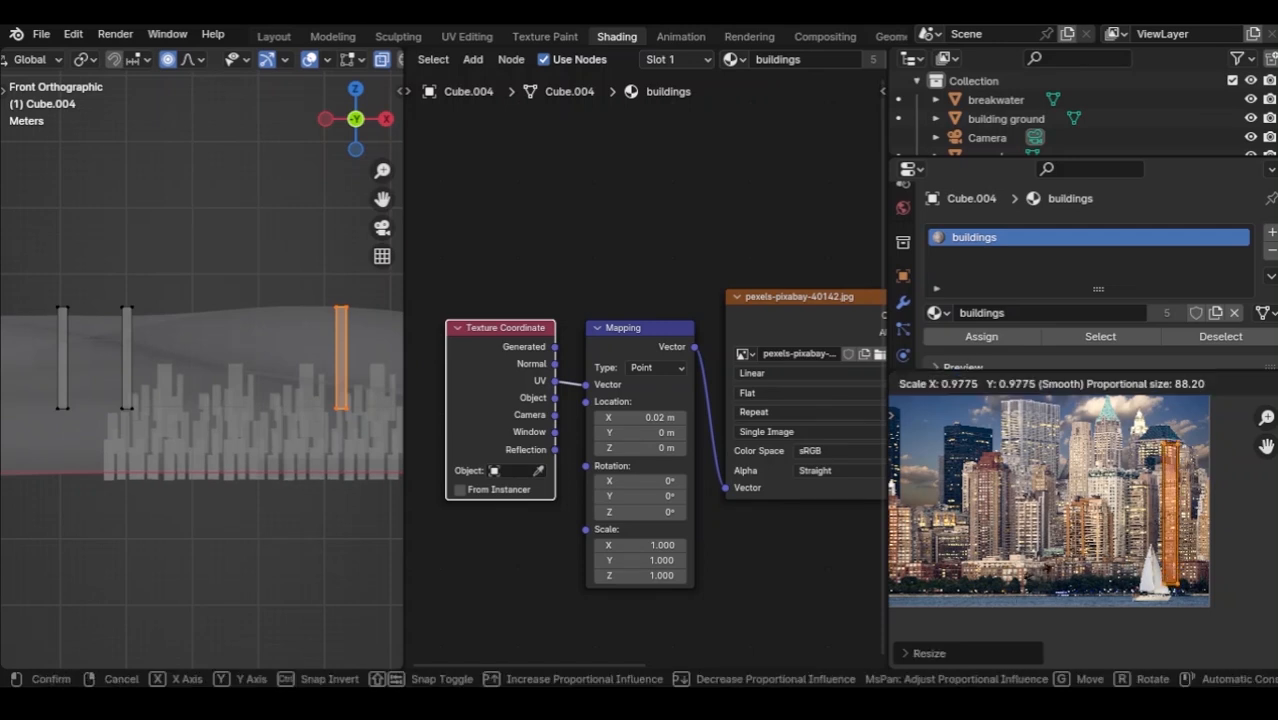
{"action": "key", "text": "Return"}
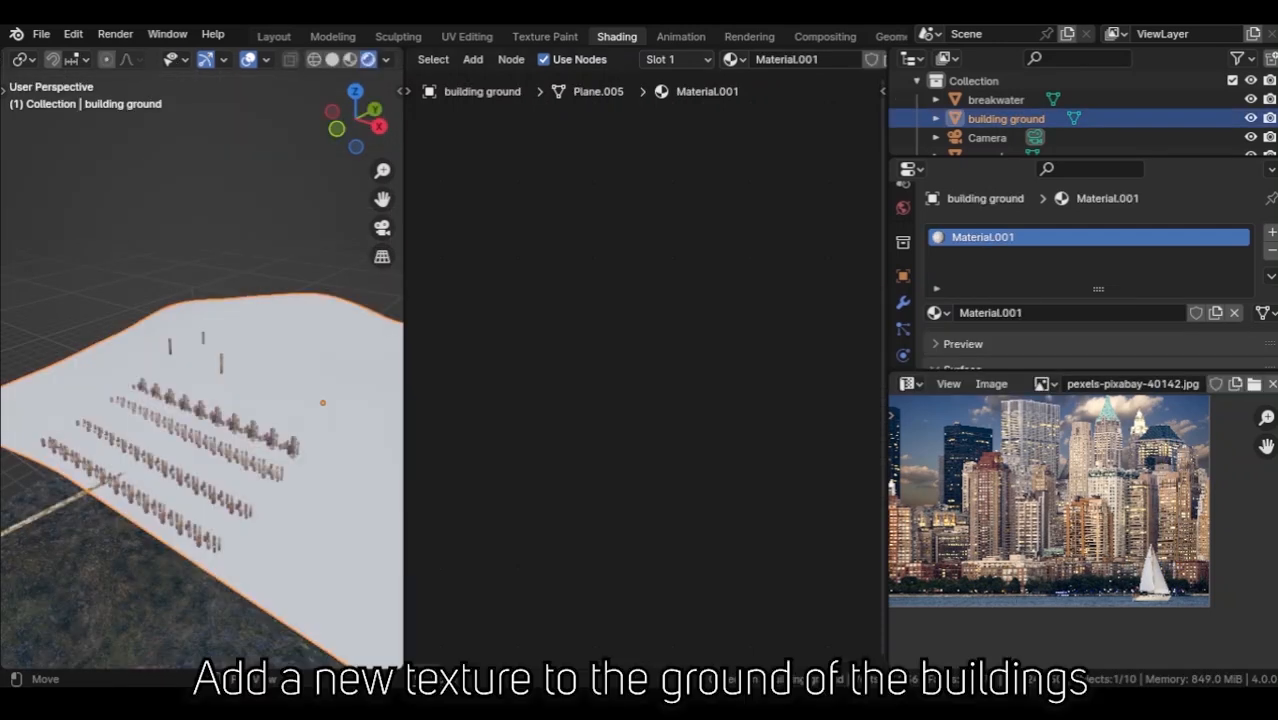
Add a Noise Texture node to the building ground's material and place it ahead of the Principled BSDF.
{"action": "key", "text": "Home"}
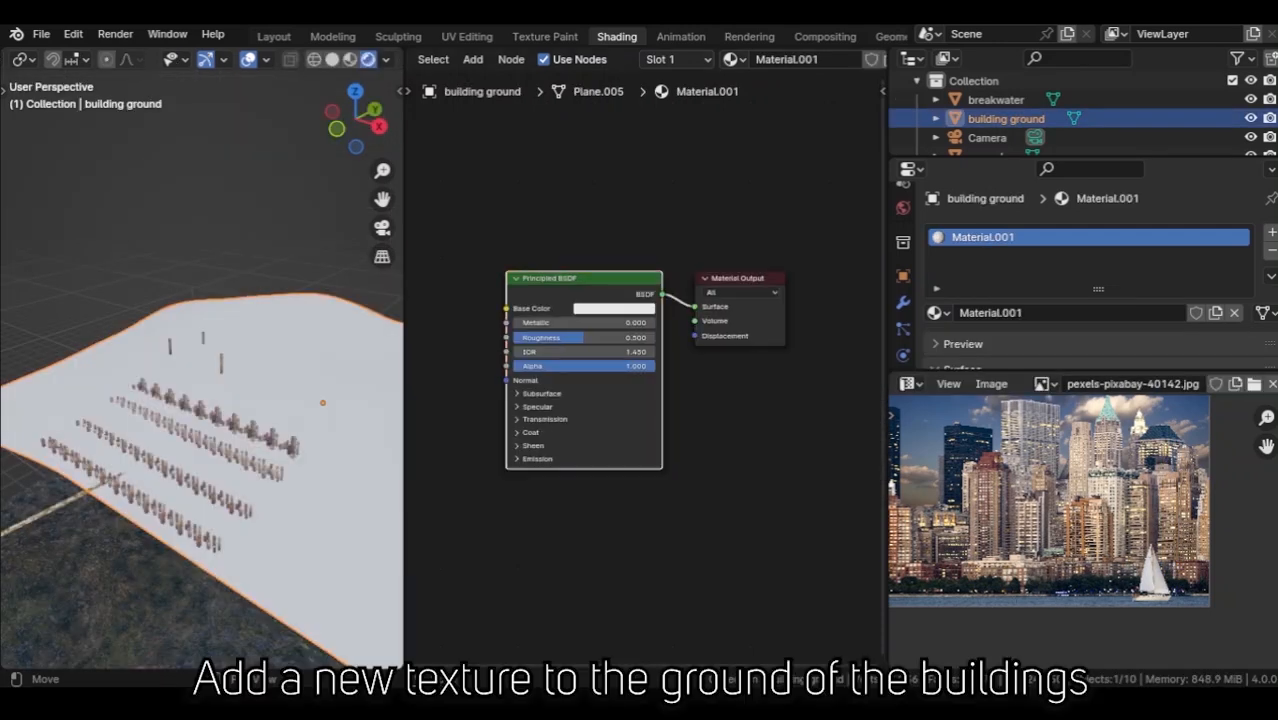
{"action": "key", "text": "shift+a"}
{"action": "left_click", "coordinate": [470, 316]}
{"action": "type", "text": "n"}
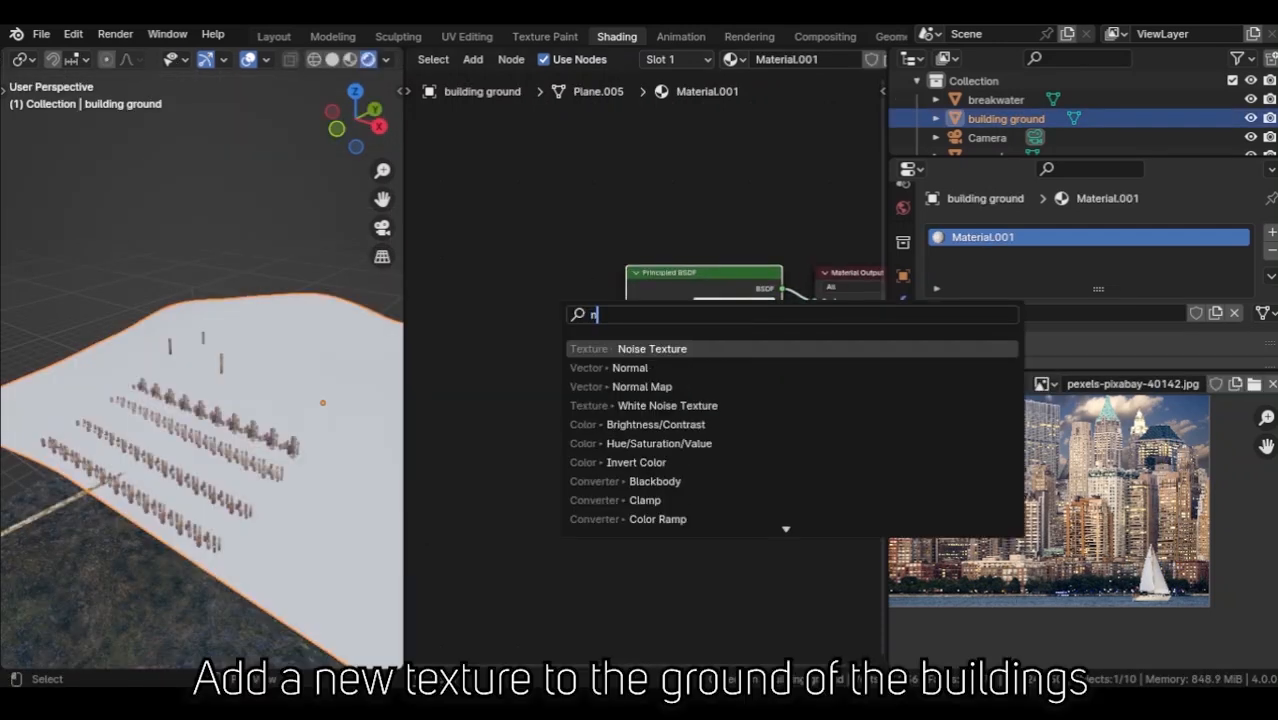
{"action": "type", "text": "oi"}
{"action": "key", "text": "Return"}
{"action": "left_click", "coordinate": [497, 305]}
{"action": "middle_click_drag", "start_coordinate": [497, 380], "coordinate": [630, 380]}
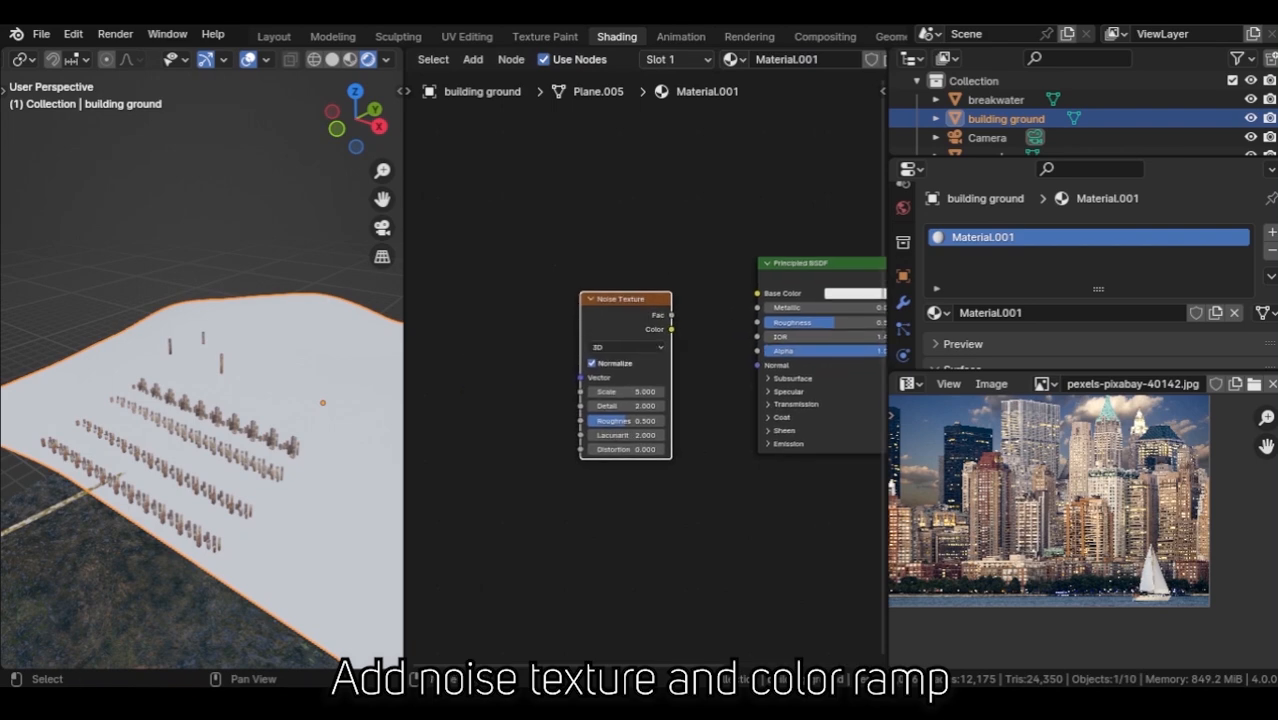
{"action": "left_click_drag", "start_coordinate": [625, 298], "coordinate": [535, 286]}
Add a Color Ramp, link the noise Fac output into it, and connect its Color to the Base Color.
{"action": "key", "text": "shift+a"}
{"action": "left_click", "coordinate": [617, 300]}
{"action": "type", "text": "c"}
{"action": "key", "text": "Return"}
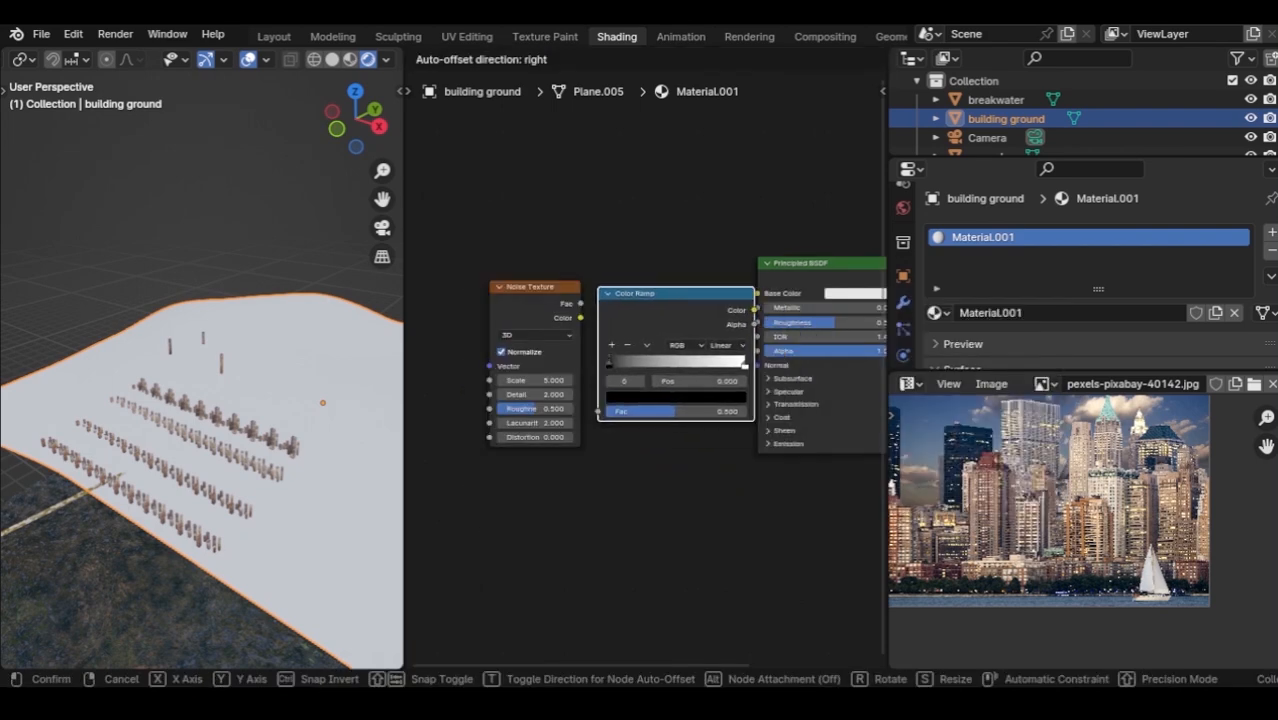
{"action": "left_click", "coordinate": [648, 350]}
{"action": "left_click_drag", "start_coordinate": [648, 350], "coordinate": [643, 348]}
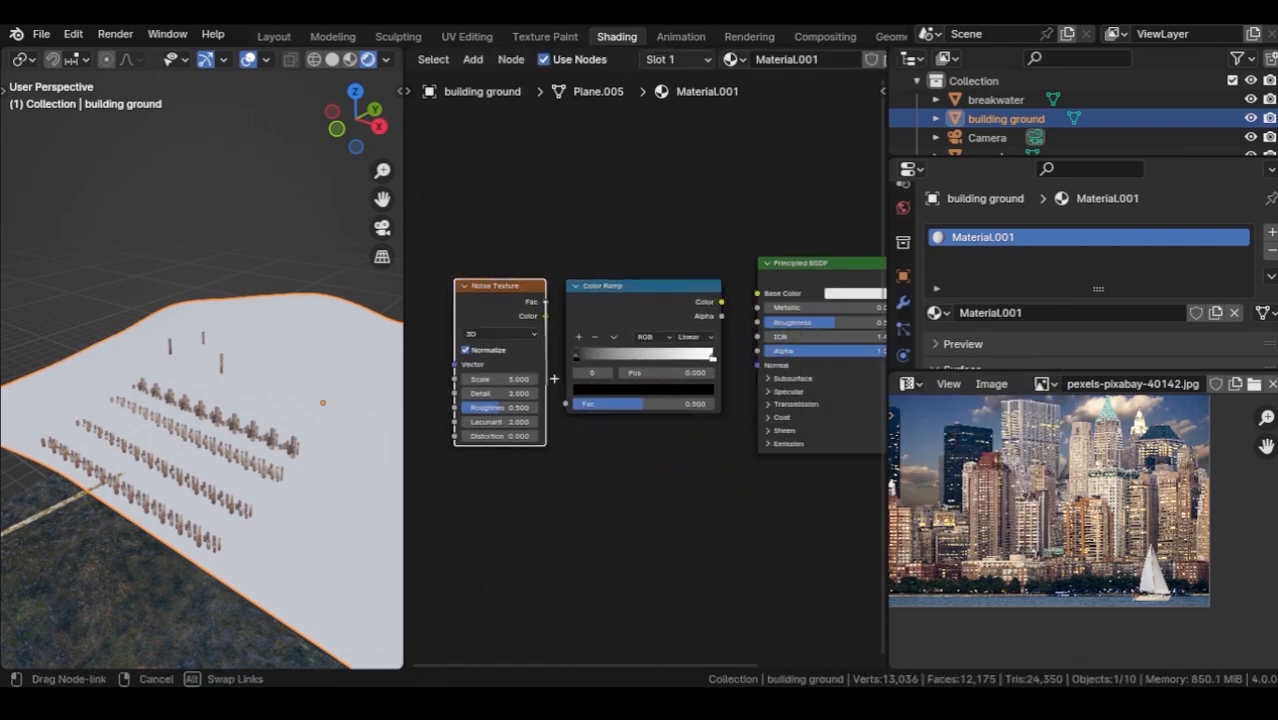
{"action": "left_click_drag", "start_coordinate": [721, 301], "coordinate": [758, 293]}
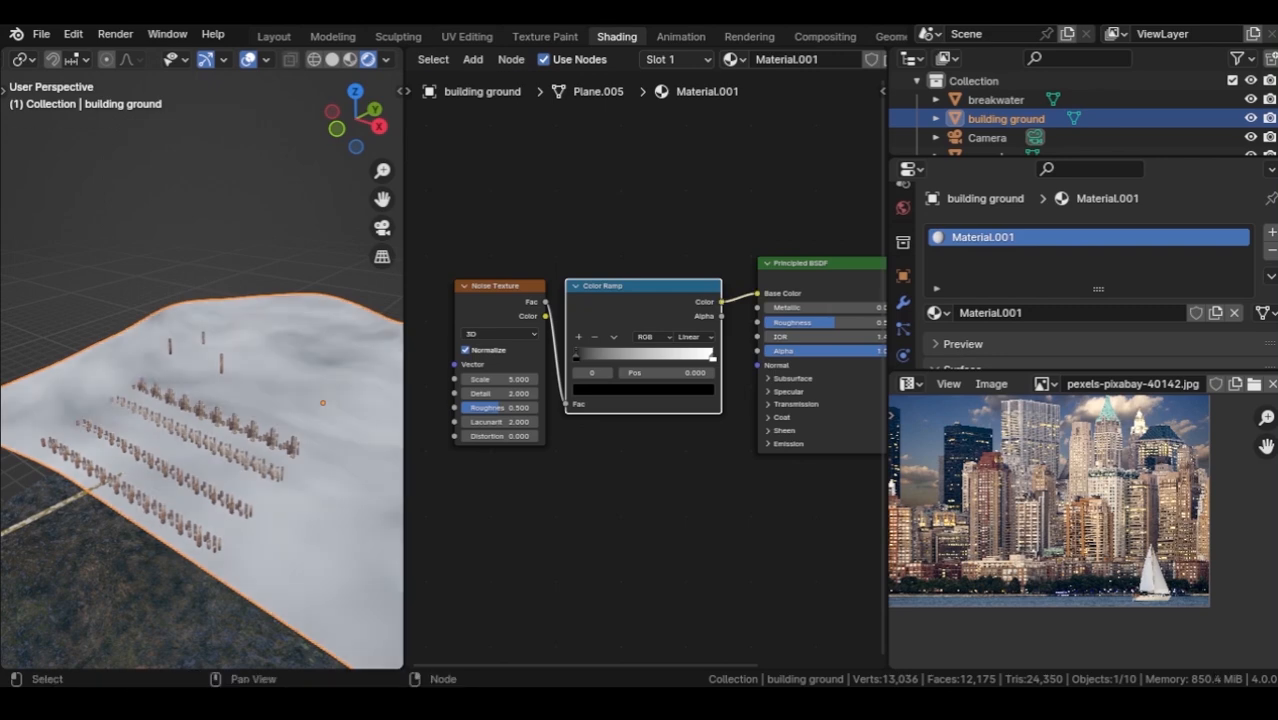
Set the noise scale to 38.9 and add Texture Coordinate and Mapping nodes driven by the UV output.
{"action": "left_click_drag", "start_coordinate": [500, 379], "coordinate": [575, 379]}
{"action": "middle_click_drag", "start_coordinate": [500, 379], "coordinate": [581, 374], "text": "shift"}
{"action": "left_click", "coordinate": [580, 281]}
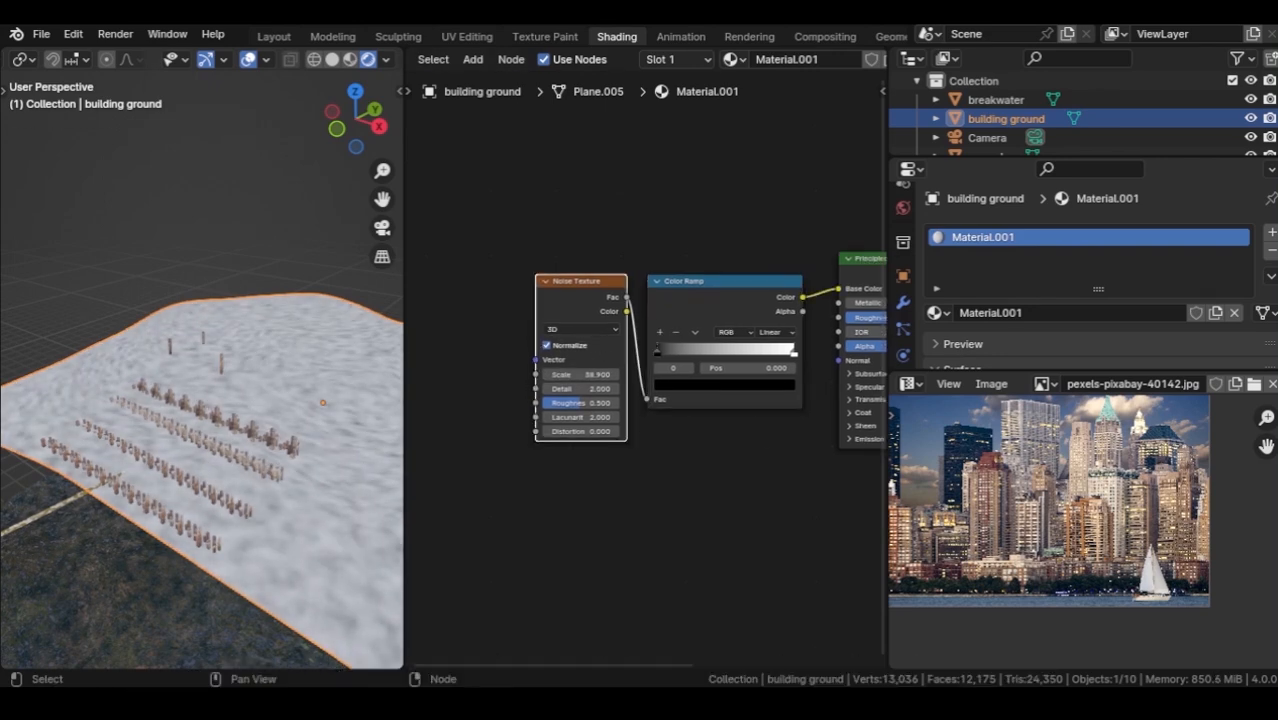
{"action": "key", "text": "ctrl+t"}
{"action": "middle_click_drag", "start_coordinate": [580, 300], "coordinate": [669, 297], "text": "shift"}
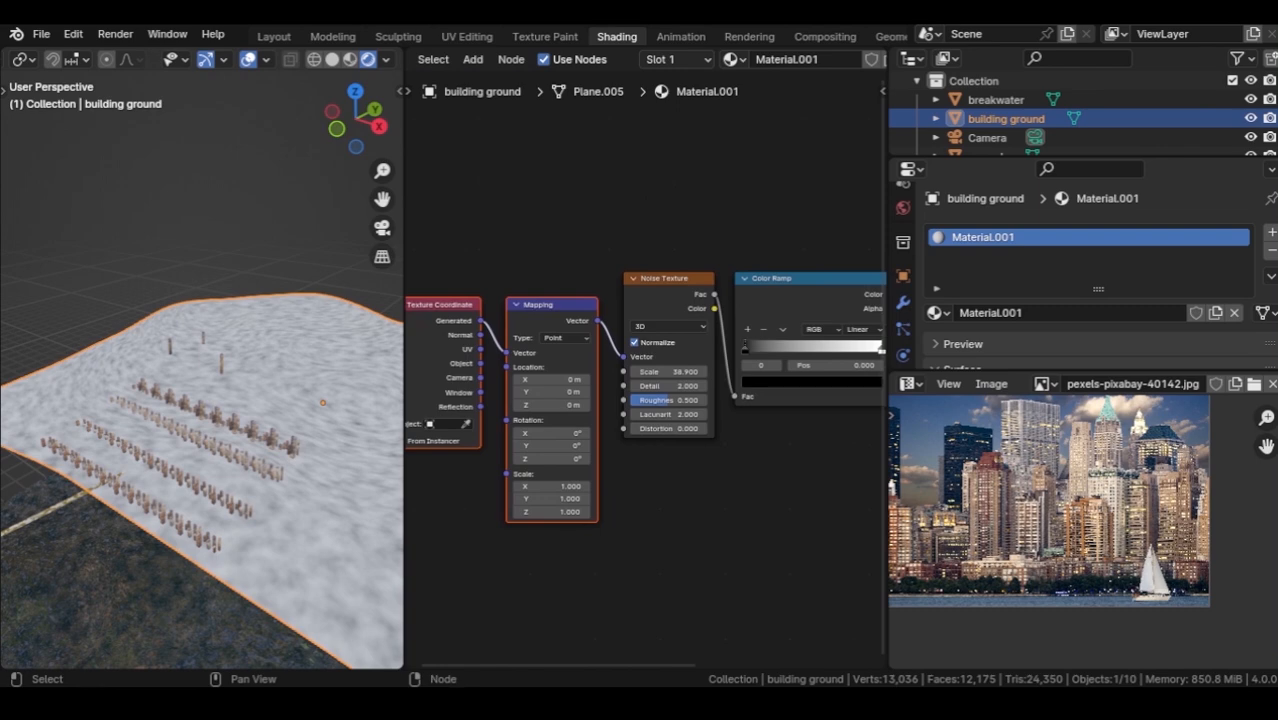
{"action": "left_click_drag", "start_coordinate": [505, 352], "coordinate": [507, 352]}
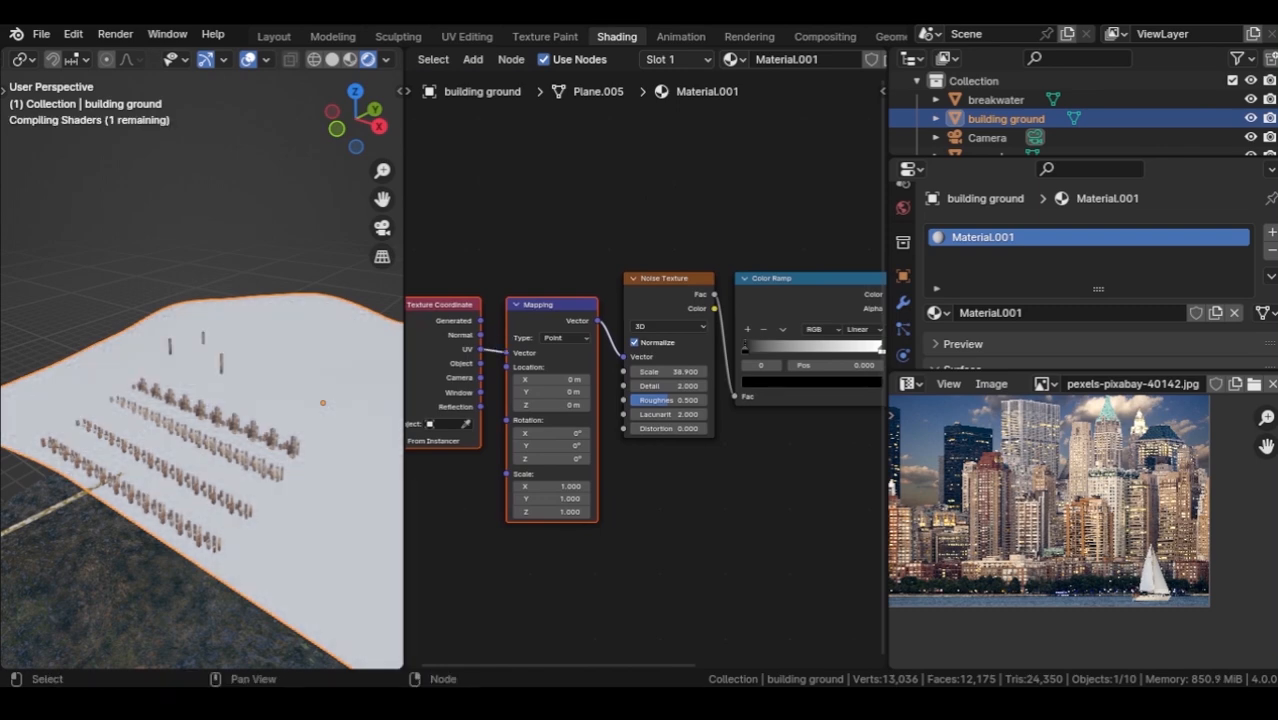
Move the Color Ramp's black stop inward to about a quarter of the ramp and color it dark brown.
{"action": "middle_click_drag", "start_coordinate": [600, 400], "coordinate": [651, 373]}
{"action": "middle_click_drag", "start_coordinate": [210, 440], "coordinate": [150, 405]}
{"action": "scroll", "coordinate": [220, 400], "scroll_direction": "up", "scroll_amount": 3}
{"action": "middle_click_drag", "start_coordinate": [740, 440], "coordinate": [673, 444]}
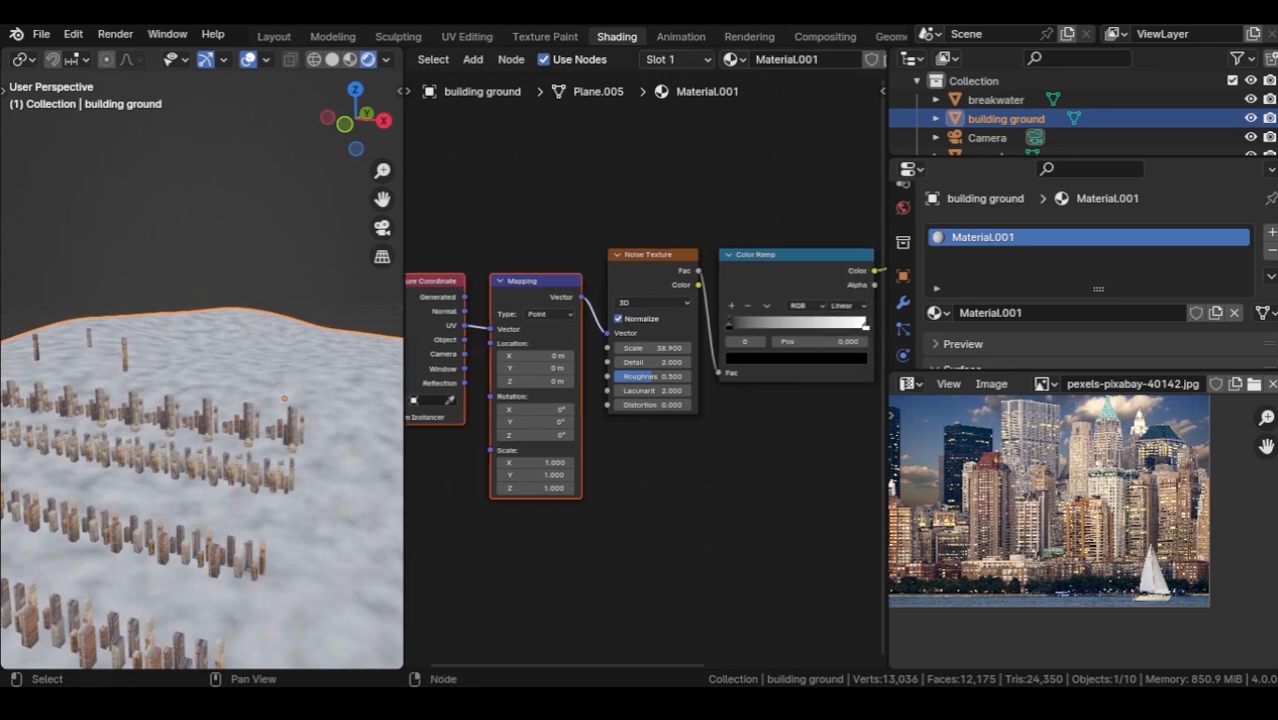
{"action": "left_click_drag", "start_coordinate": [729, 324], "coordinate": [769, 324]}
{"action": "left_click", "coordinate": [796, 358]}
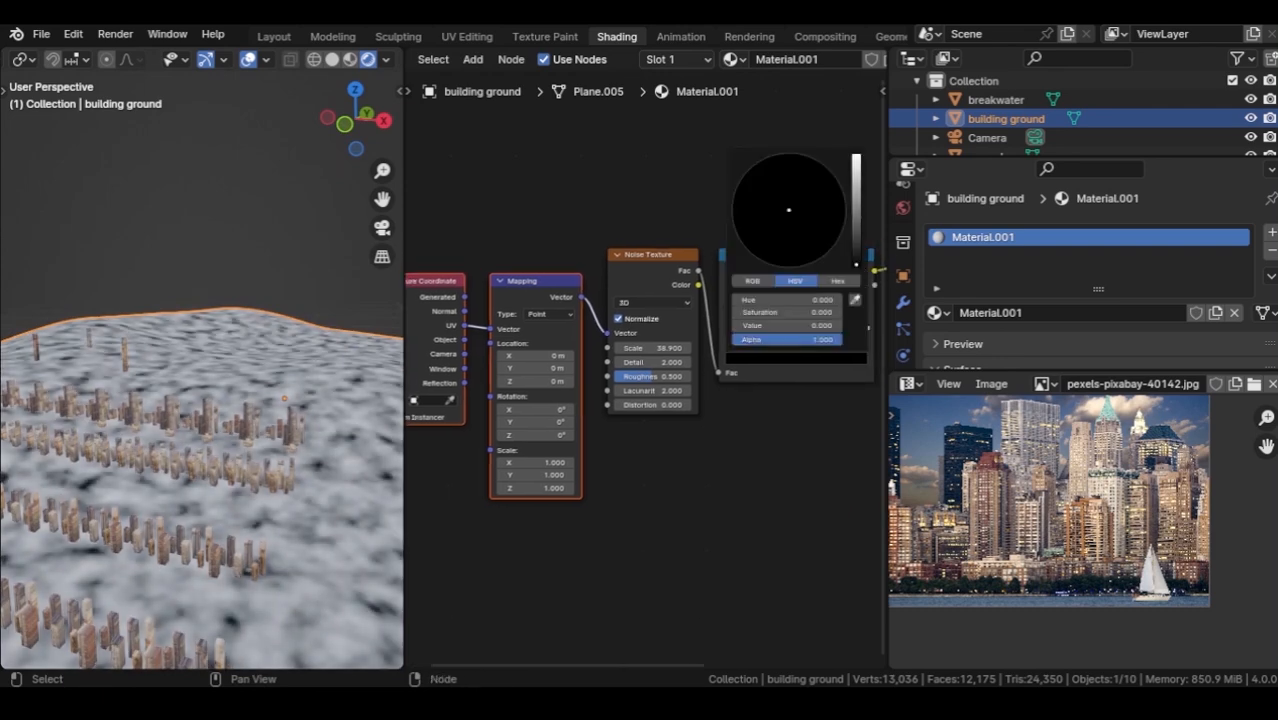
{"action": "left_click_drag", "start_coordinate": [856, 263], "coordinate": [856, 236]}
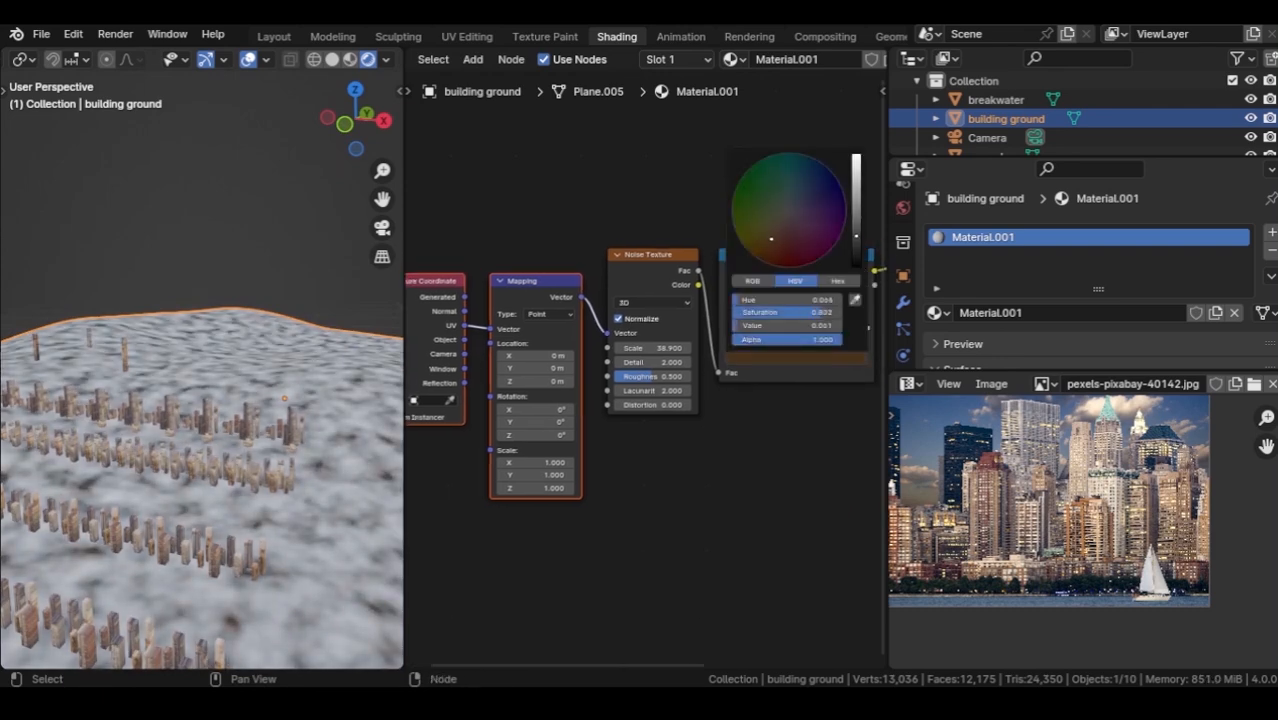
Change the Color Ramp's white stop to an orange-tan hue and darken it to a medium brown.
{"action": "left_click", "coordinate": [800, 285]}
{"action": "left_click", "coordinate": [796, 358]}
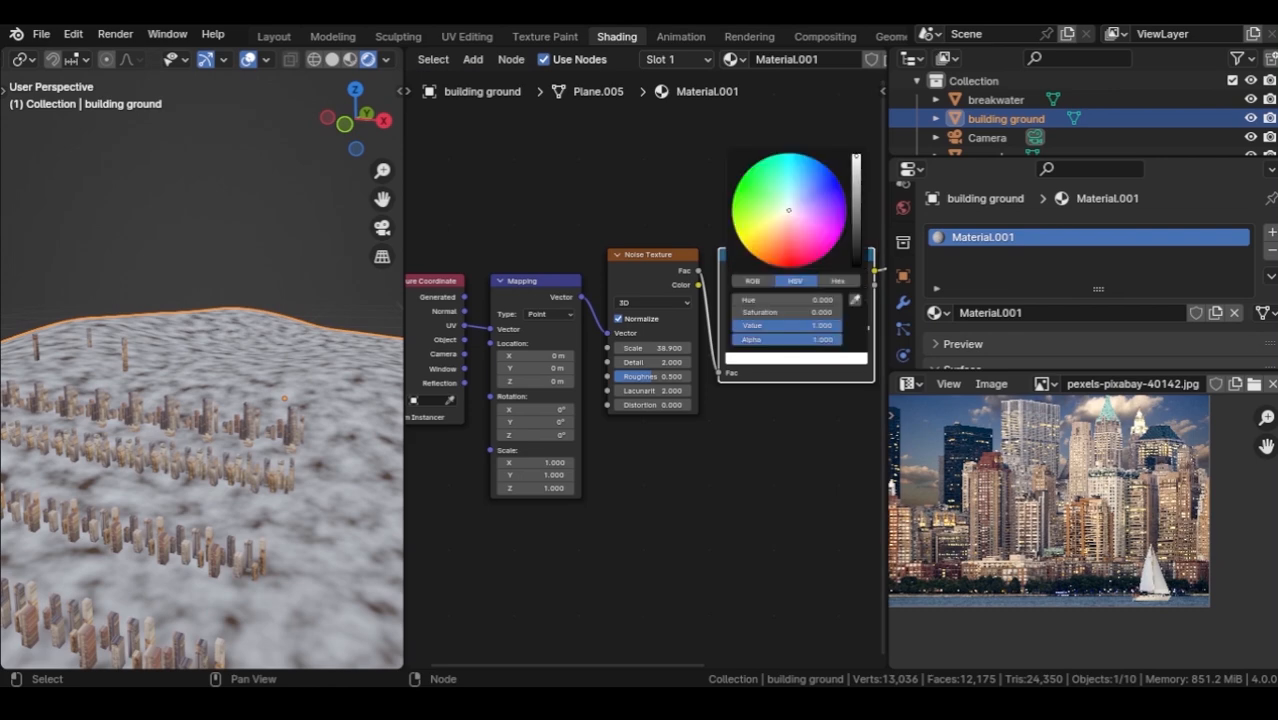
{"action": "left_click_drag", "start_coordinate": [789, 210], "coordinate": [772, 233]}
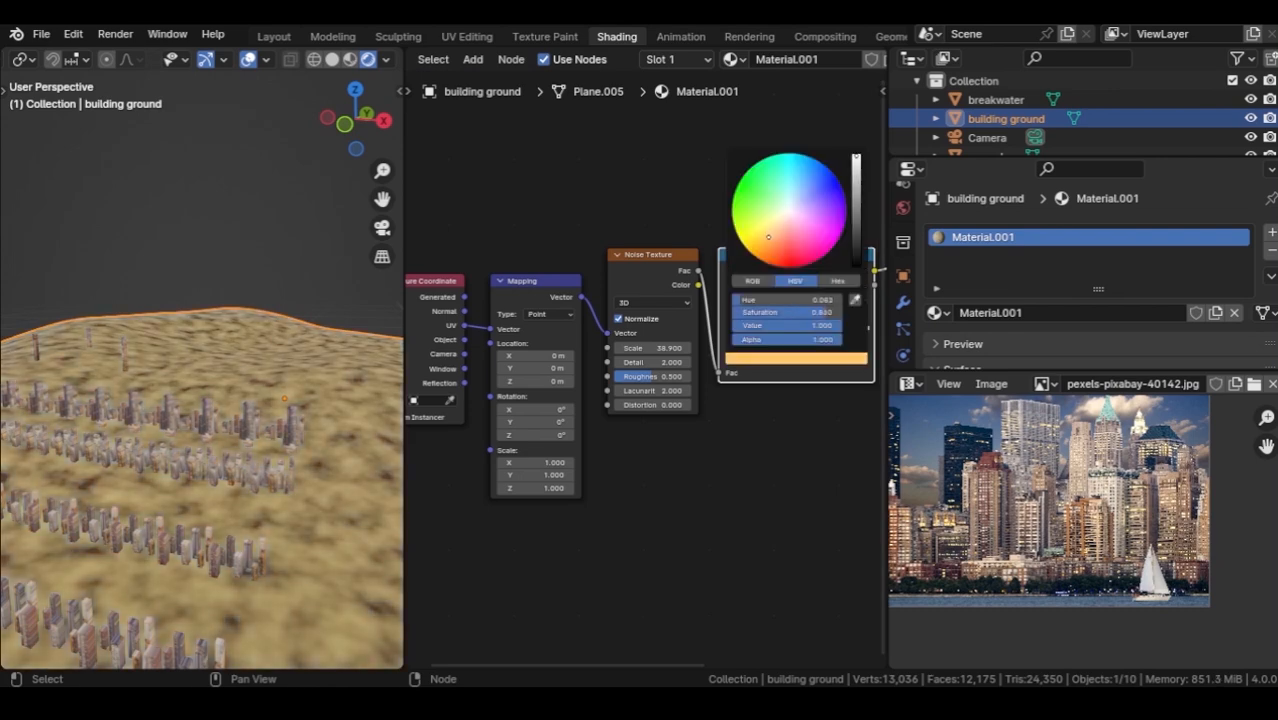
{"action": "left_click_drag", "start_coordinate": [856, 158], "coordinate": [856, 210]}
{"action": "mouse_move", "coordinate": [270, 430]}
{"action": "middle_mouse_down"}
{"action": "mouse_move", "coordinate": [266, 394]}
{"action": "mouse_move", "coordinate": [264, 406]}
{"action": "middle_mouse_up"}
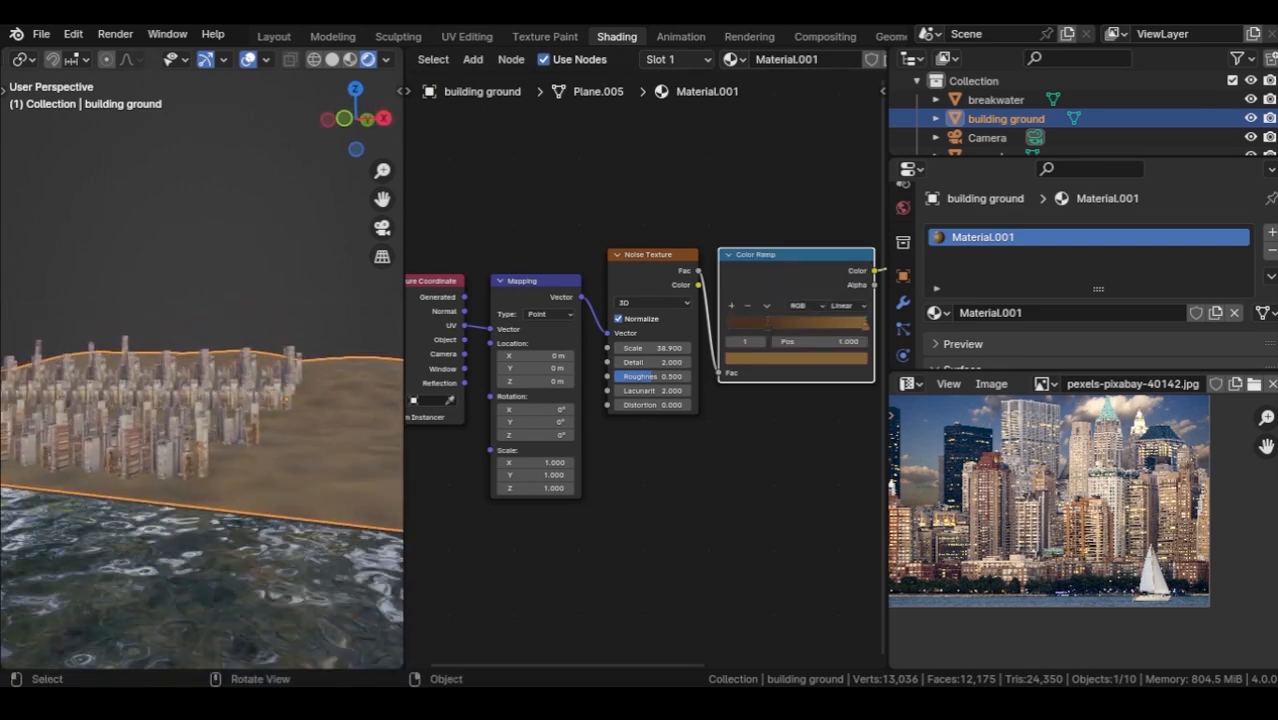
Add a cube over the city buildings and scale it up uniformly into a large block.
{"action": "key", "text": "KP_0"}
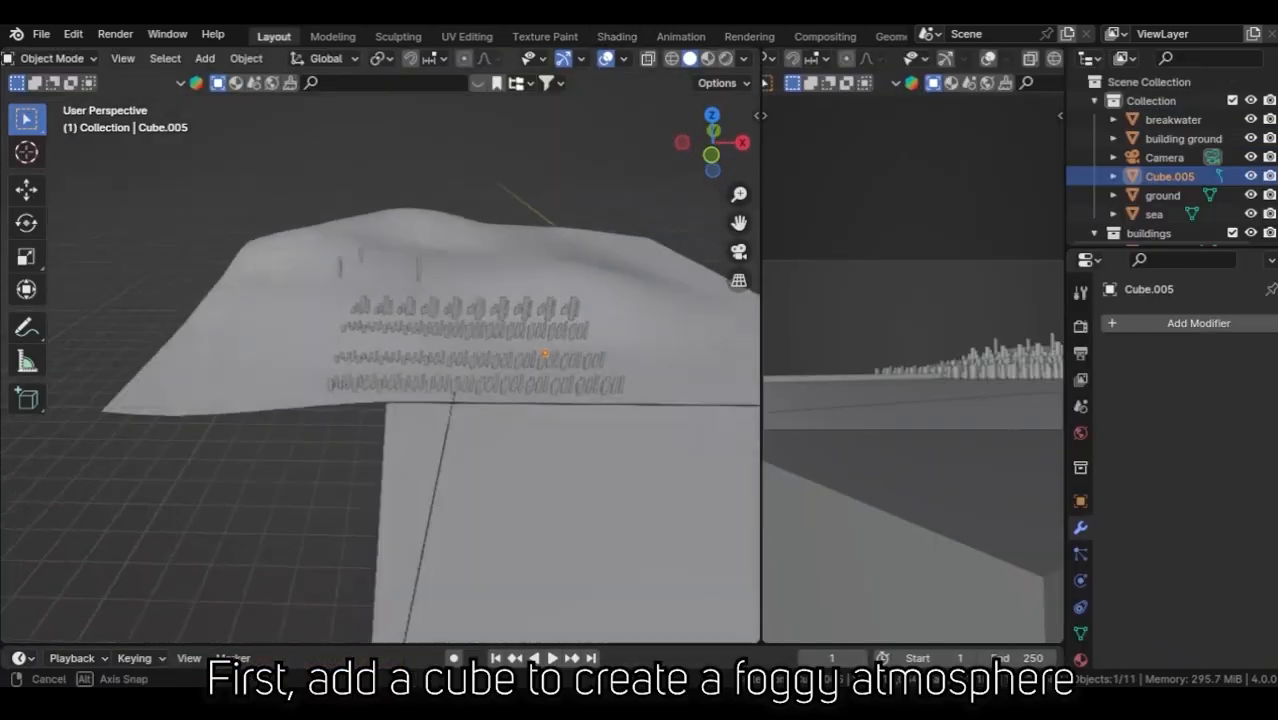
{"action": "middle_click_drag", "start_coordinate": [537, 278], "coordinate": [543, 325]}
{"action": "key", "text": "s"}
{"action": "left_click", "coordinate": [658, 340]}
{"action": "key", "text": "s"}
{"action": "left_click", "coordinate": [698, 343]}
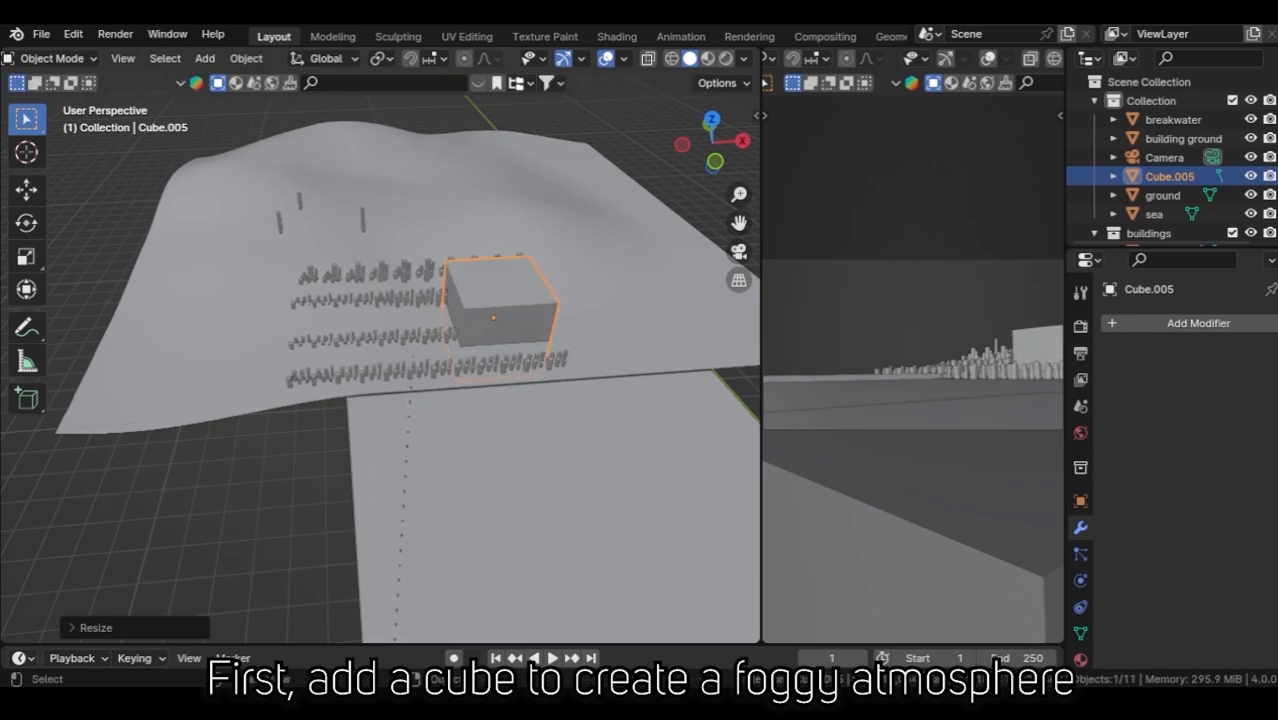
Stretch the cube along the Y axis and along the X axis to span the rows of buildings.
{"action": "middle_click_drag", "start_coordinate": [682, 343], "coordinate": [518, 373]}
{"action": "key", "text": "s"}
{"action": "key", "text": "y"}
{"action": "left_click", "coordinate": [678, 364]}
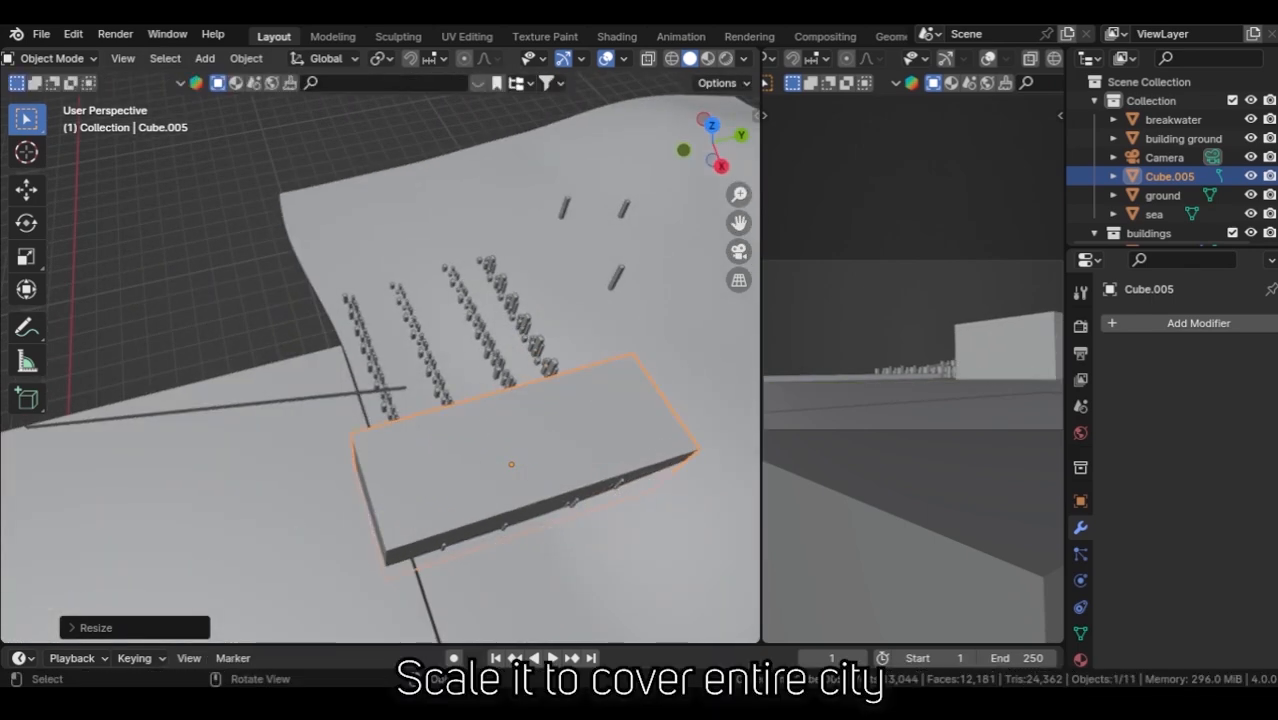
{"action": "key", "text": "s"}
{"action": "key", "text": "x"}
{"action": "left_click", "coordinate": [442, 150]}
Shift the cube along X over the buildings and lengthen it along X to enclose the whole city.
{"action": "middle_click_drag", "start_coordinate": [442, 160], "coordinate": [475, 158]}
{"action": "key", "text": "g"}
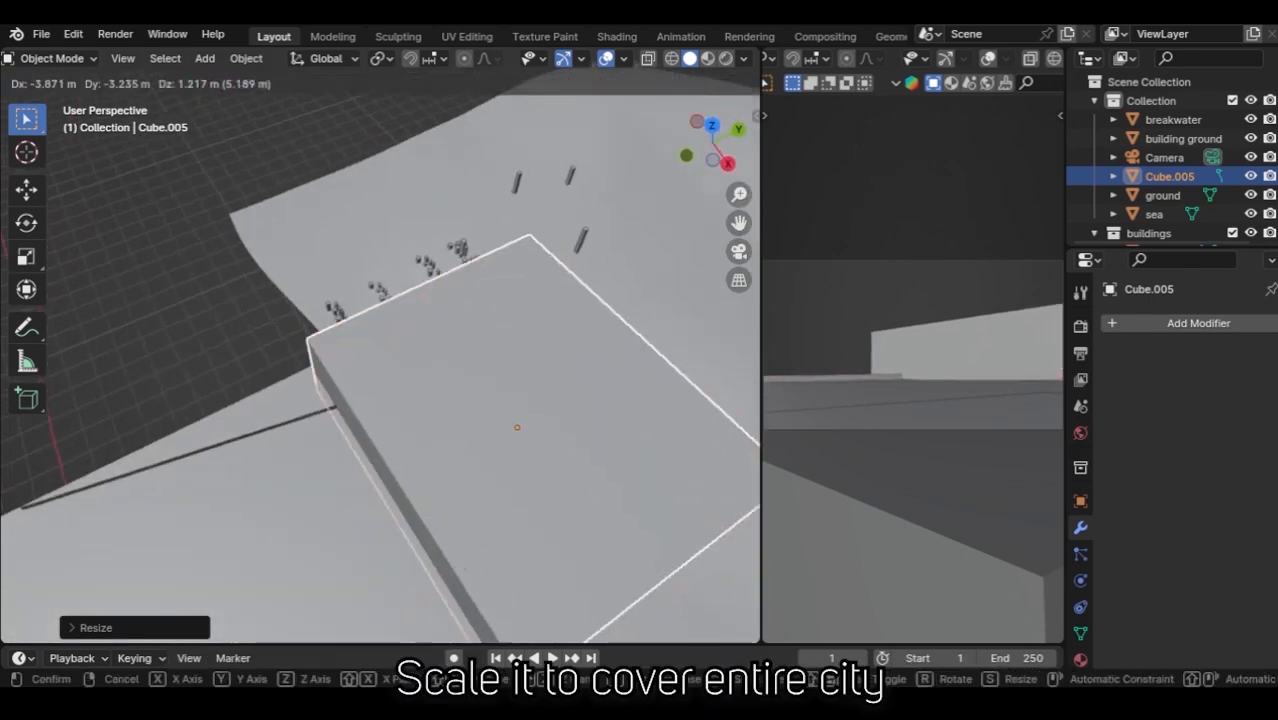
{"action": "key", "text": "x"}
{"action": "left_click", "coordinate": [534, 306]}
{"action": "middle_click_drag", "start_coordinate": [534, 306], "coordinate": [539, 260]}
{"action": "key", "text": "s"}
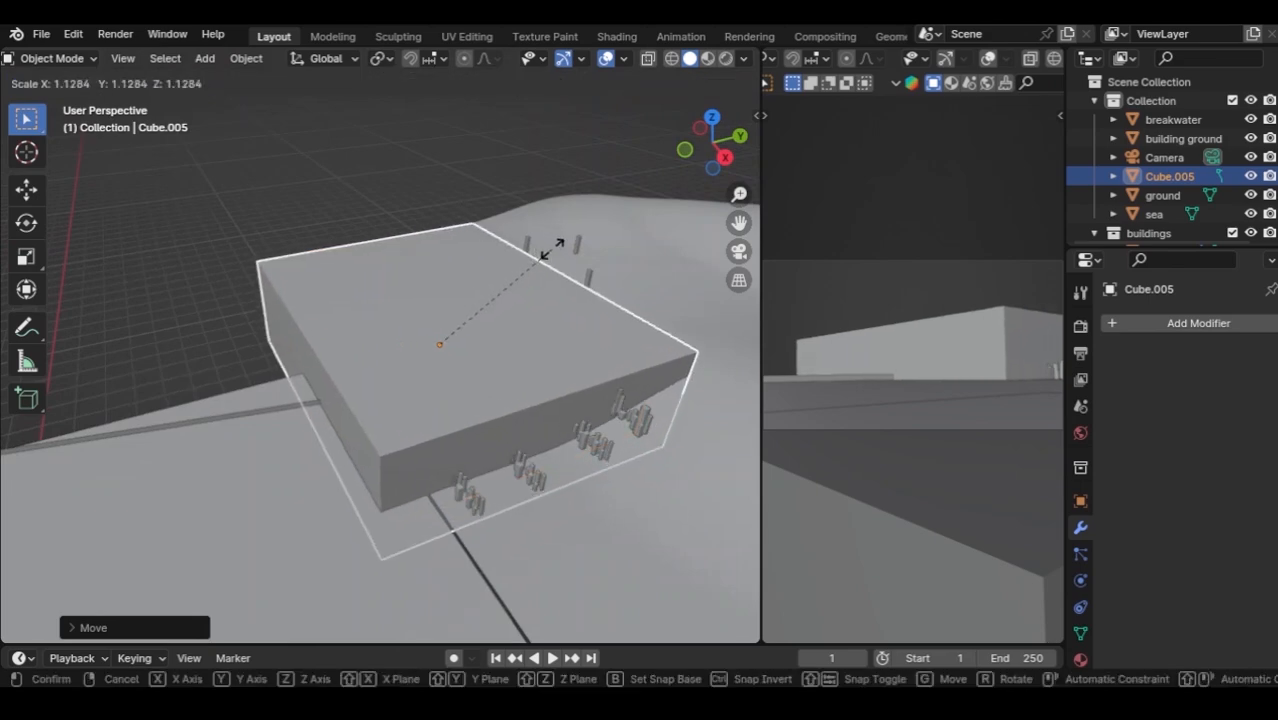
{"action": "key", "text": "y"}
{"action": "key", "text": "x"}
{"action": "left_click", "coordinate": [593, 305]}
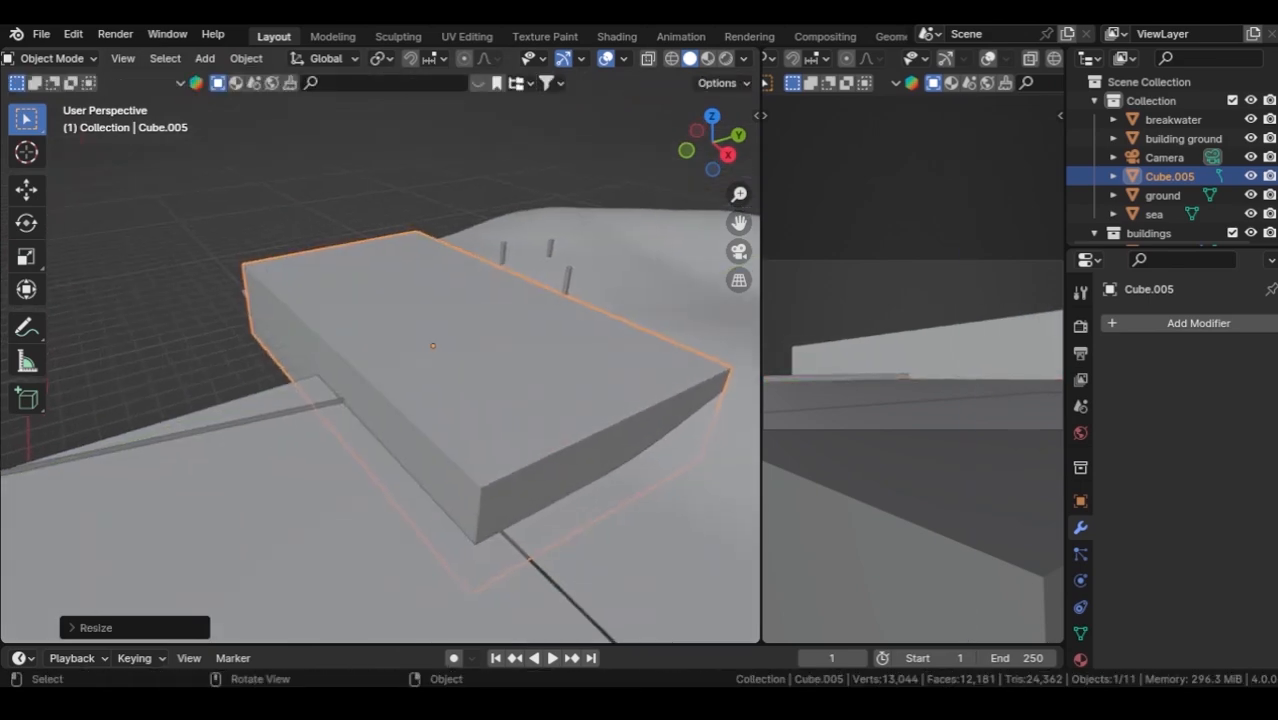
Raise the cube along Z until its base sits near ground level, and save the file.
{"action": "key", "text": "g"}
{"action": "key", "text": "z"}
{"action": "key", "text": "Return"}
{"action": "key", "text": "ctrl+s"}
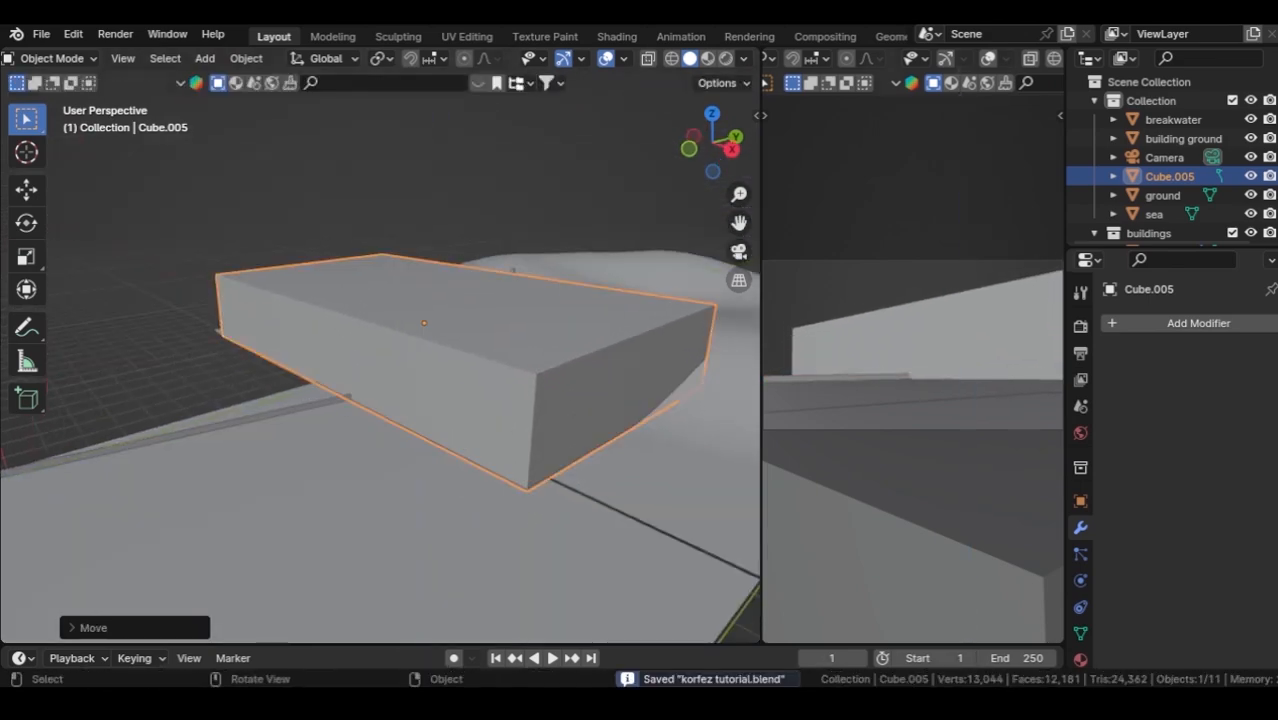
Set the cube's viewport display type to Bounds.
{"action": "left_click", "coordinate": [1080, 501]}
{"action": "scroll", "coordinate": [1180, 500], "scroll_direction": "down", "scroll_amount": 4}
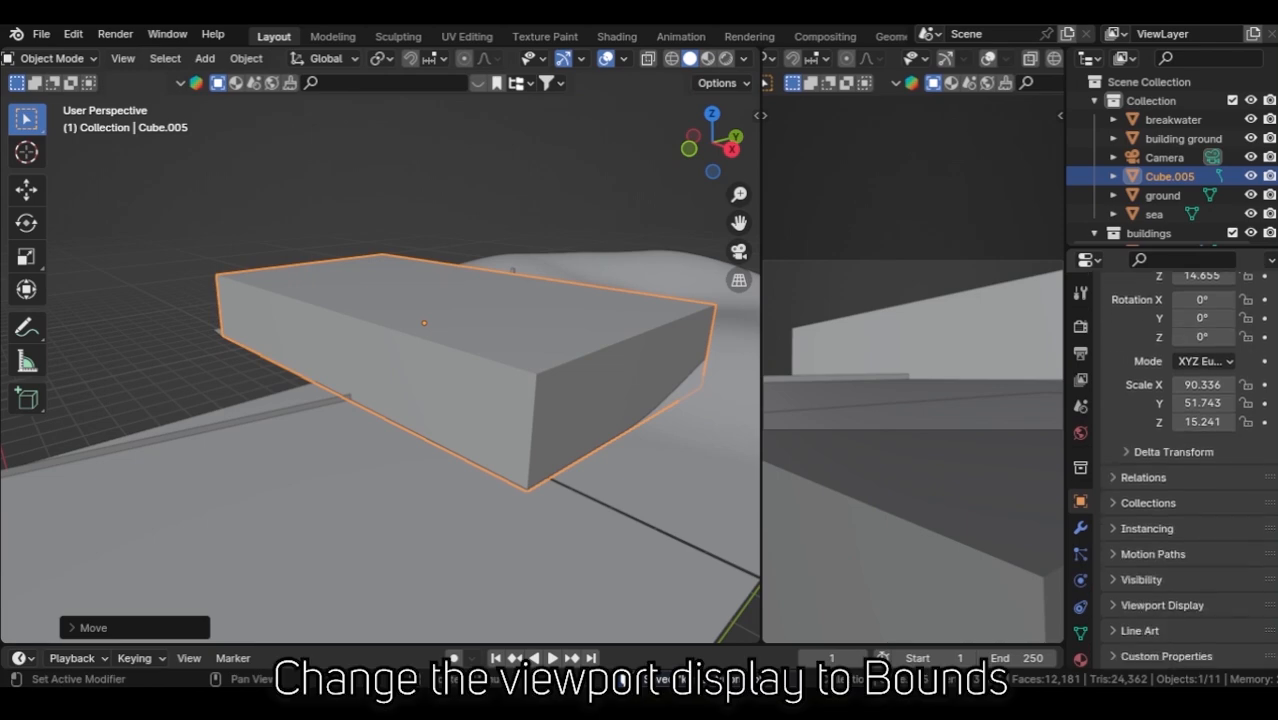
{"action": "scroll", "coordinate": [1180, 480], "scroll_direction": "down", "scroll_amount": 5}
{"action": "left_click", "coordinate": [1213, 575]}
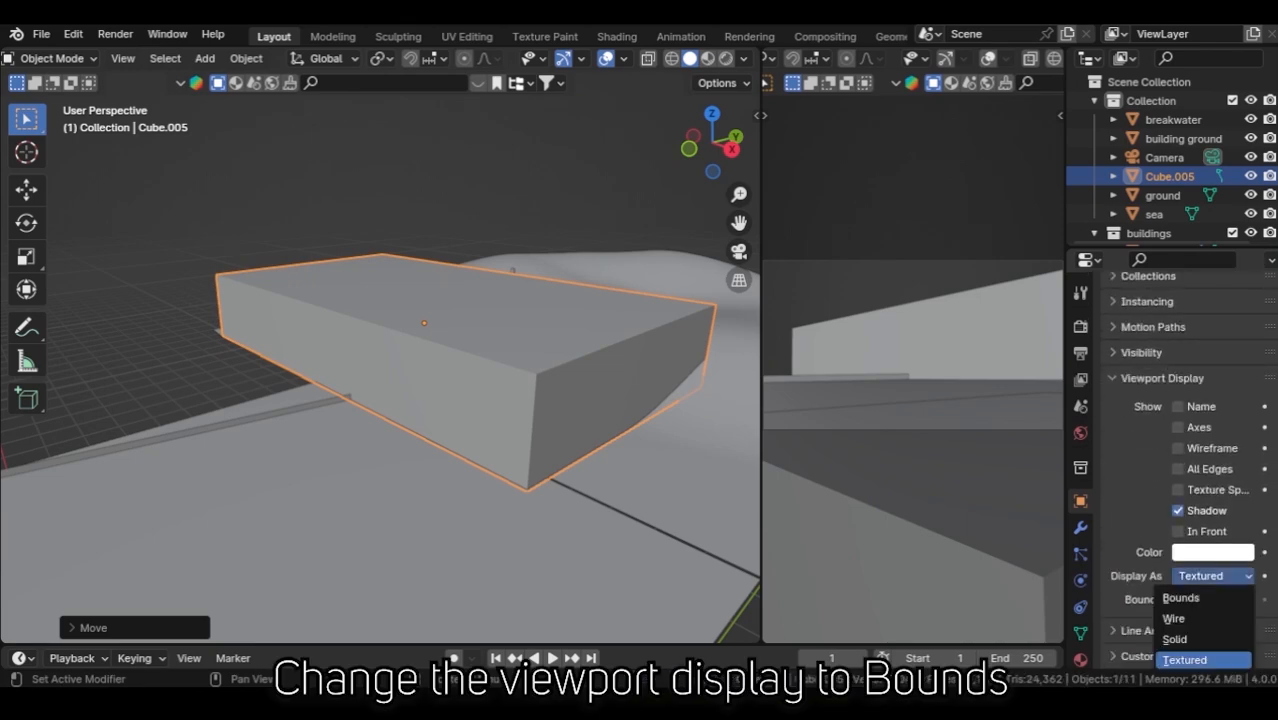
{"action": "left_click", "coordinate": [1190, 594]}
{"action": "middle_click_drag", "start_coordinate": [430, 420], "coordinate": [490, 370]}
Create a new material for the cube and replace its Principled BSDF with a Principled Volume node.
{"action": "left_click", "coordinate": [617, 36]}
{"action": "key", "text": "Home"}
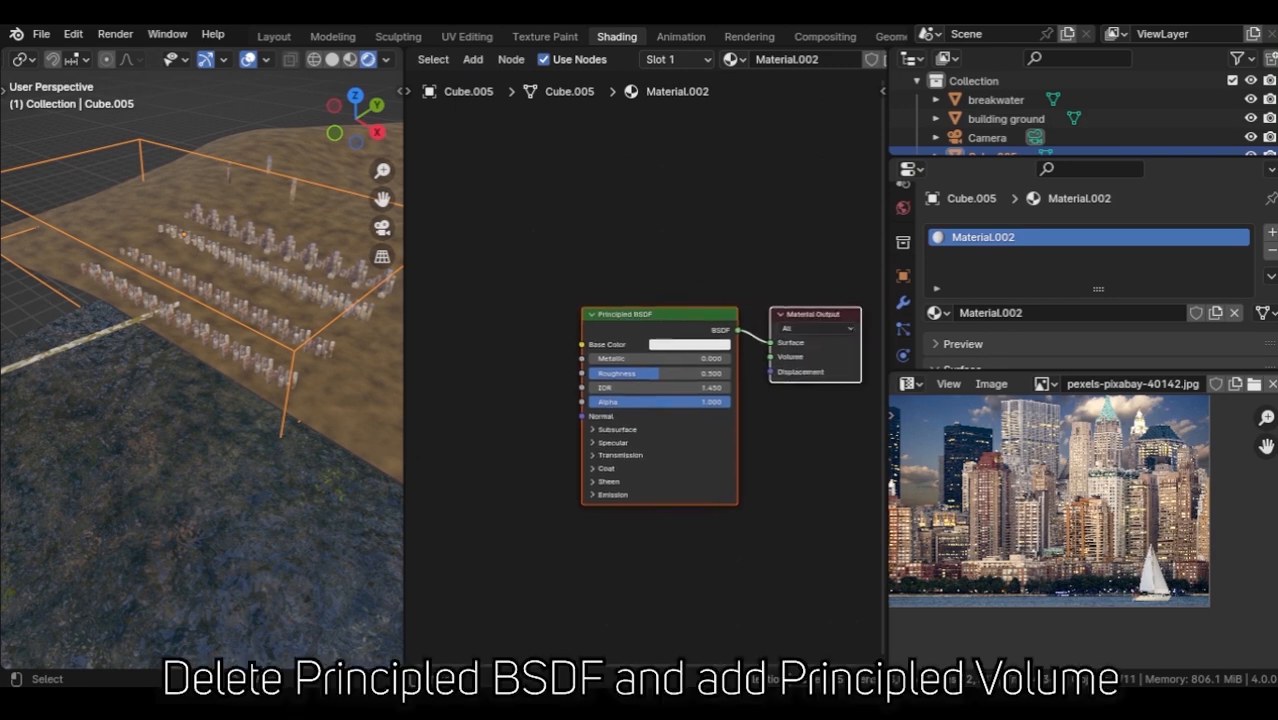
{"action": "key", "text": "x"}
{"action": "key", "text": "shift+a"}
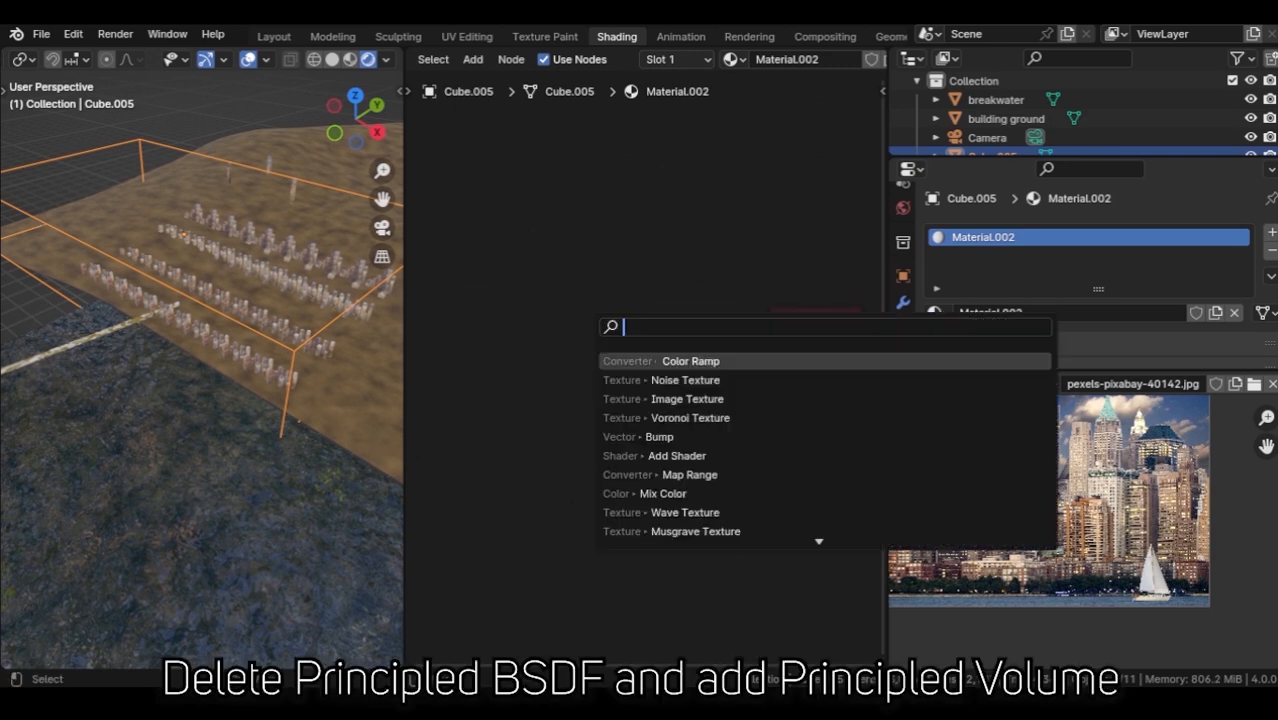
{"action": "type", "text": "pr"}
{"action": "key", "text": "Down"}
{"action": "key", "text": "Return"}
{"action": "left_click", "coordinate": [473, 283]}
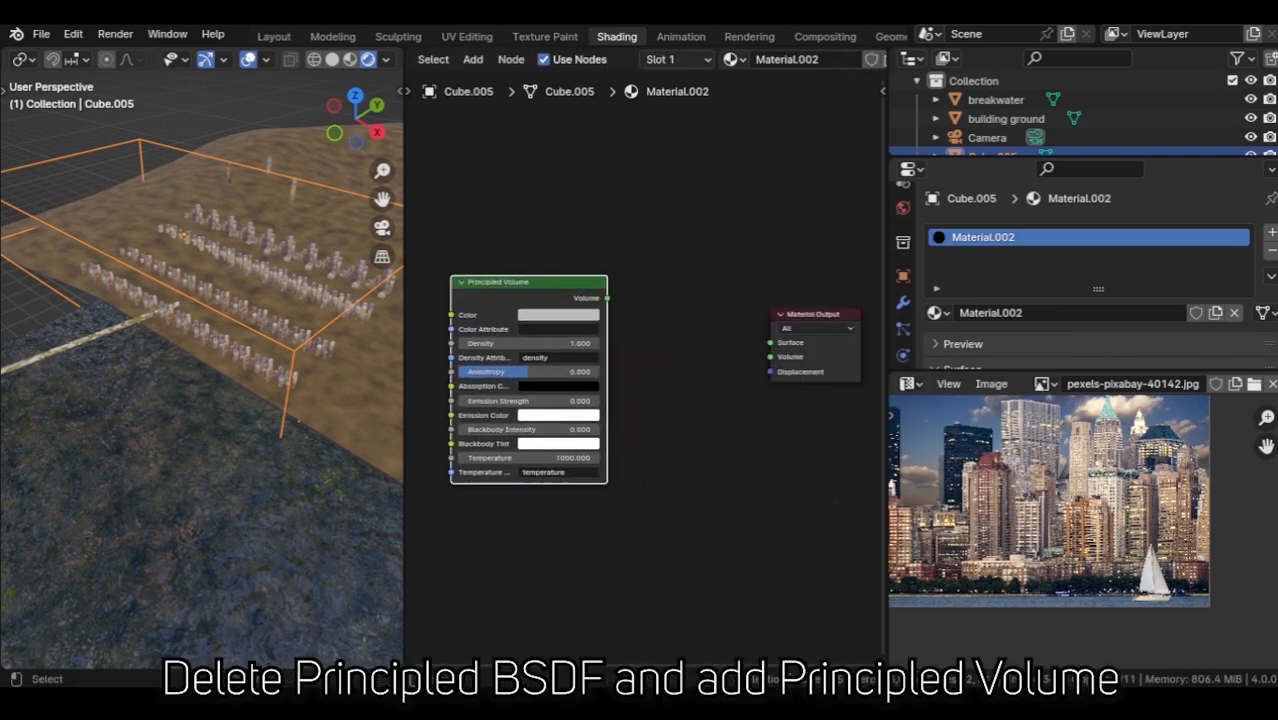
Link the Principled Volume to the Material Output's Volume input and lower its density to 0.6.
{"action": "left_click_drag", "start_coordinate": [607, 298], "coordinate": [694, 317]}
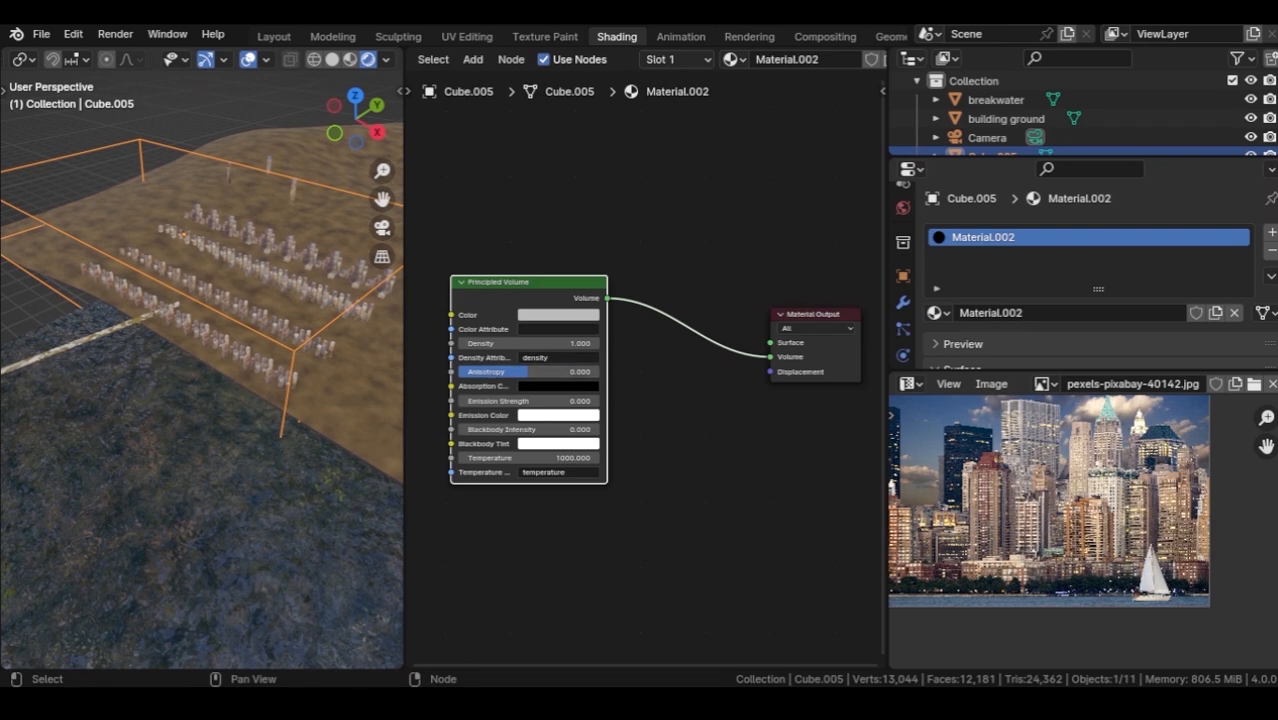
{"action": "middle_click_drag", "start_coordinate": [690, 400], "coordinate": [720, 374]}
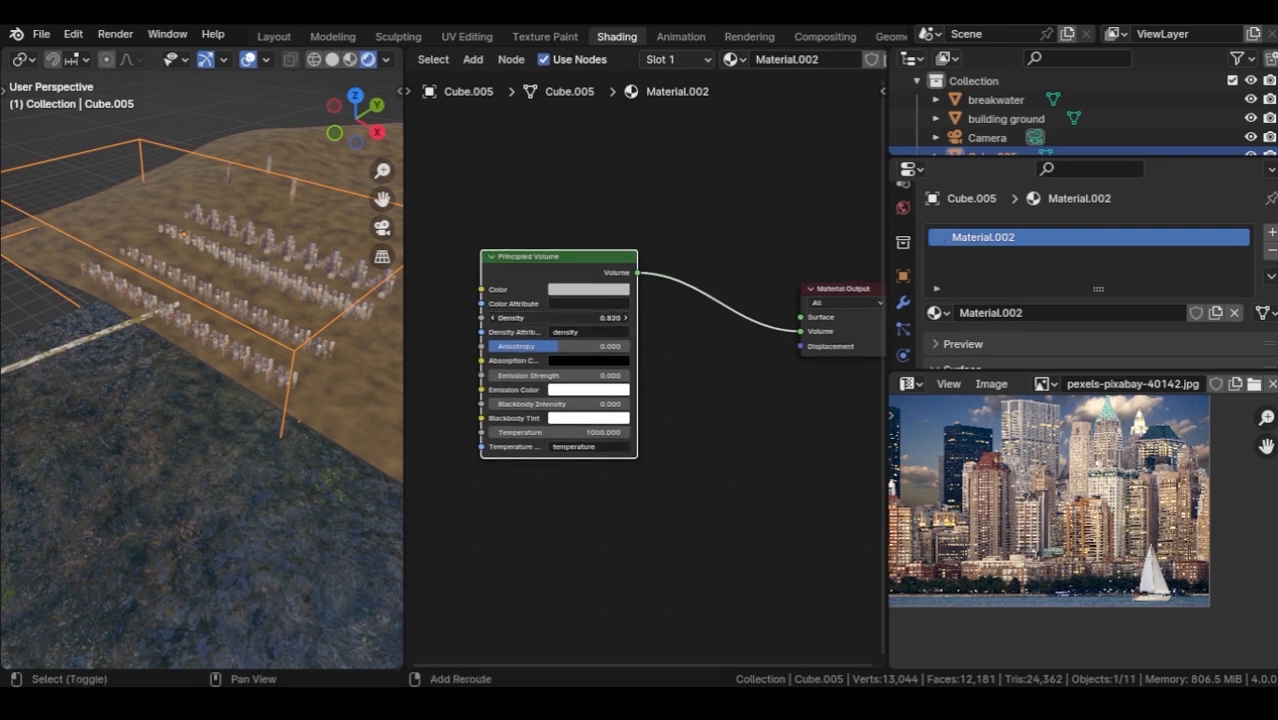
{"action": "middle_click_drag", "start_coordinate": [270, 370], "coordinate": [300, 358]}
{"action": "scroll", "coordinate": [300, 356], "scroll_direction": "up", "scroll_amount": 2}
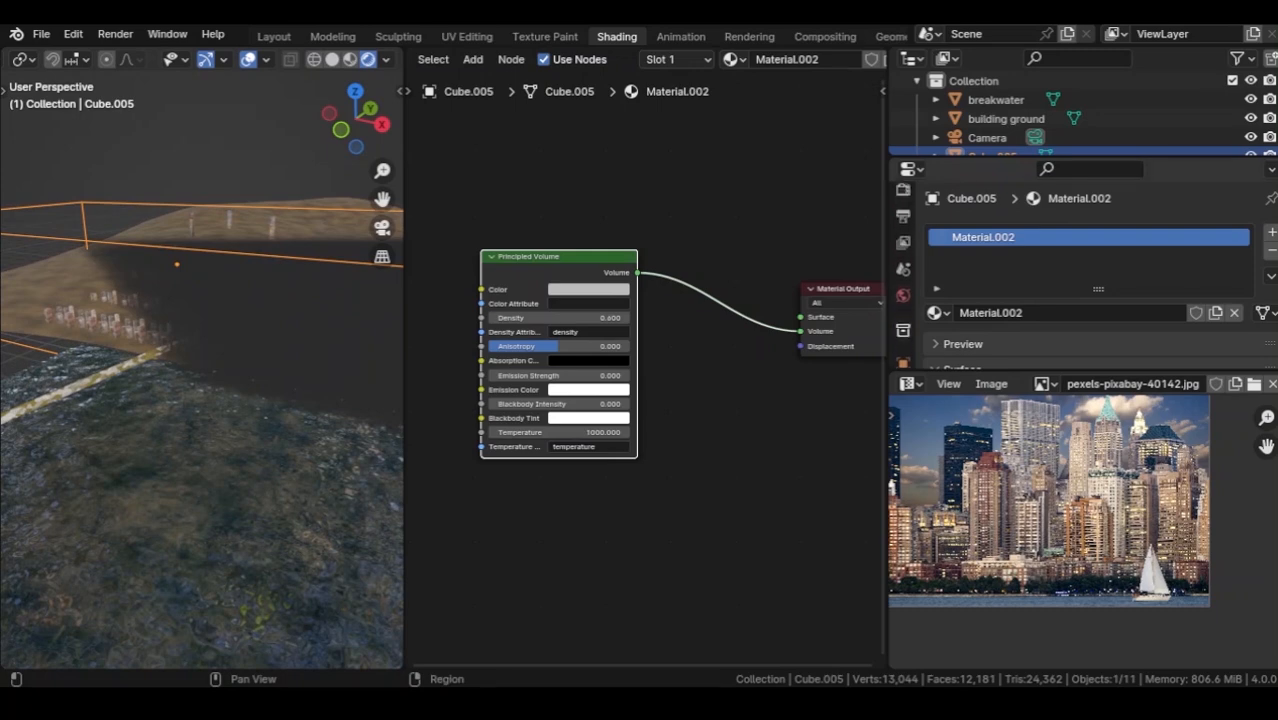
Switch the render engine from EEVEE to Cycles and view the scene through the camera.
{"action": "left_click", "coordinate": [903, 231]}
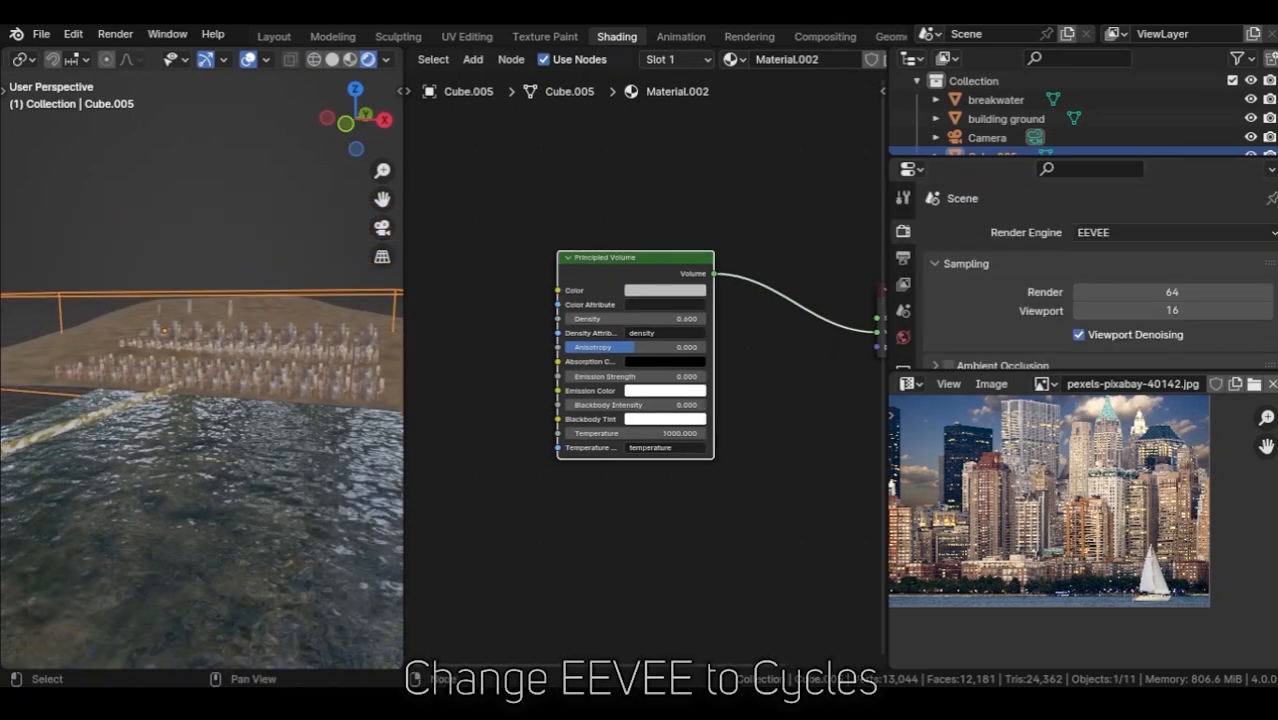
{"action": "left_click", "coordinate": [1160, 232]}
{"action": "left_click", "coordinate": [1094, 296]}
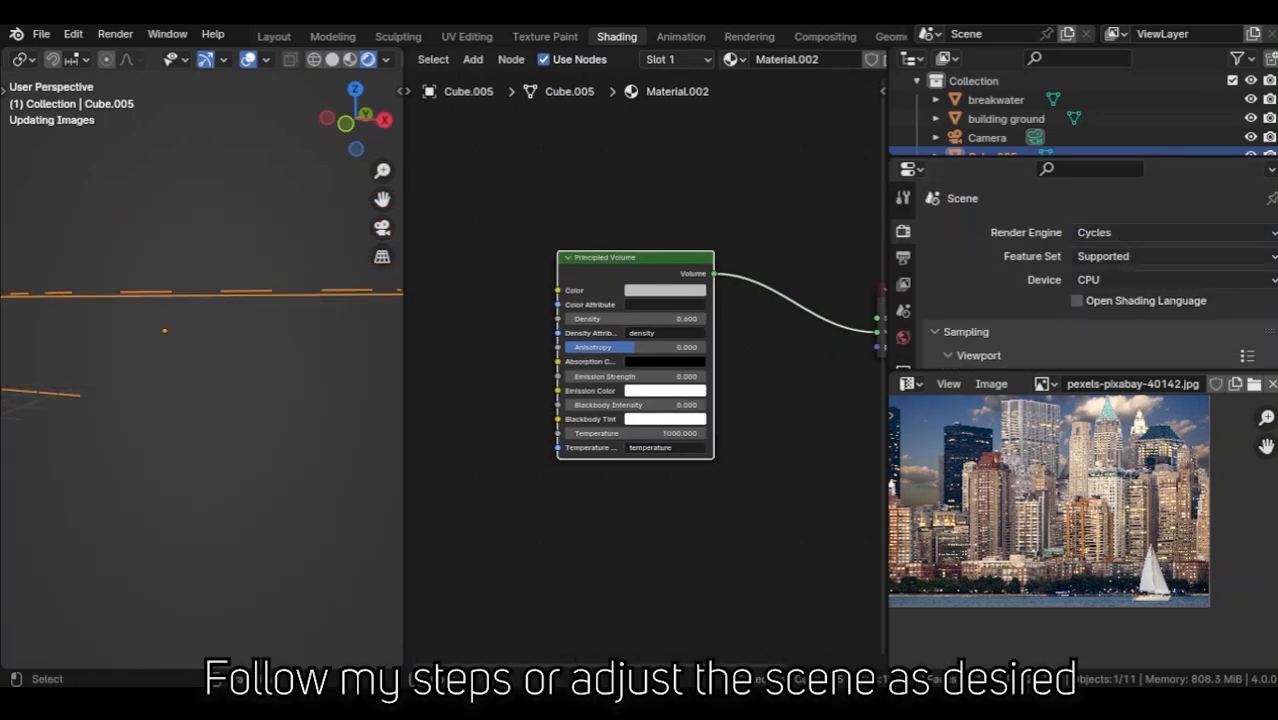
{"action": "key", "text": "KP_0"}
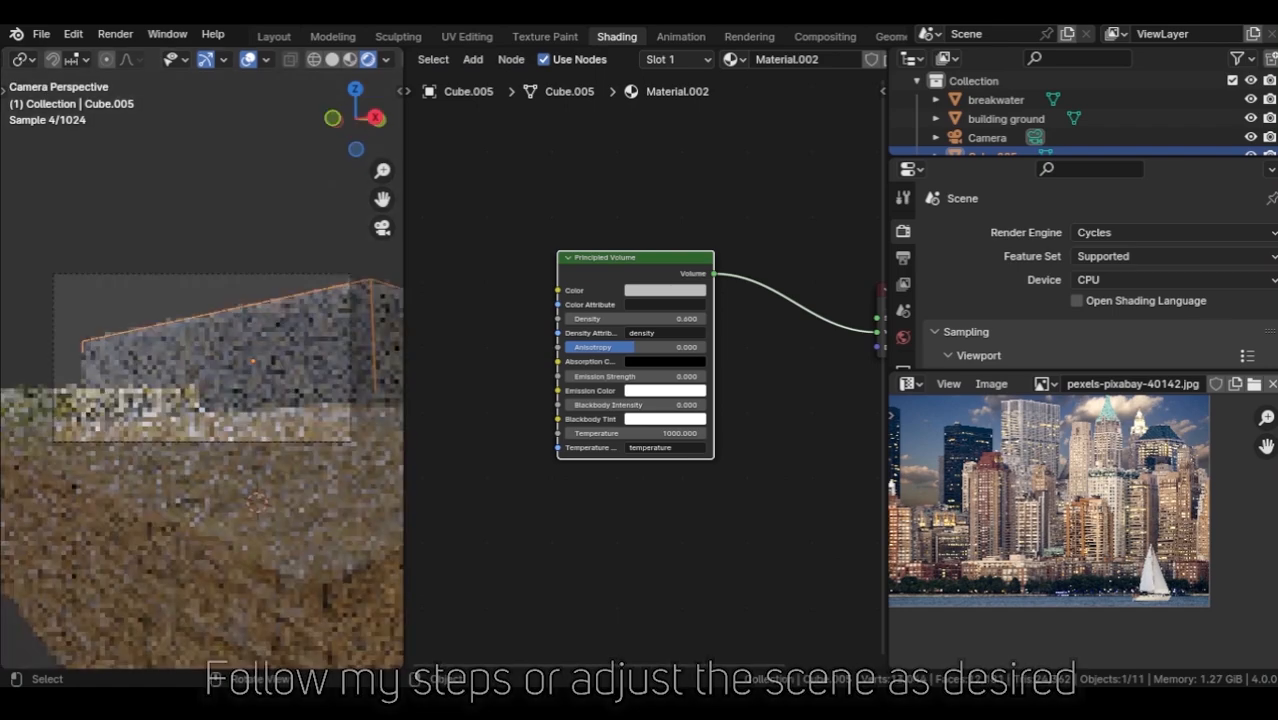
Set the Principled Volume density to 0.01.
{"action": "left_click_drag", "start_coordinate": [636, 319], "coordinate": [623, 319]}
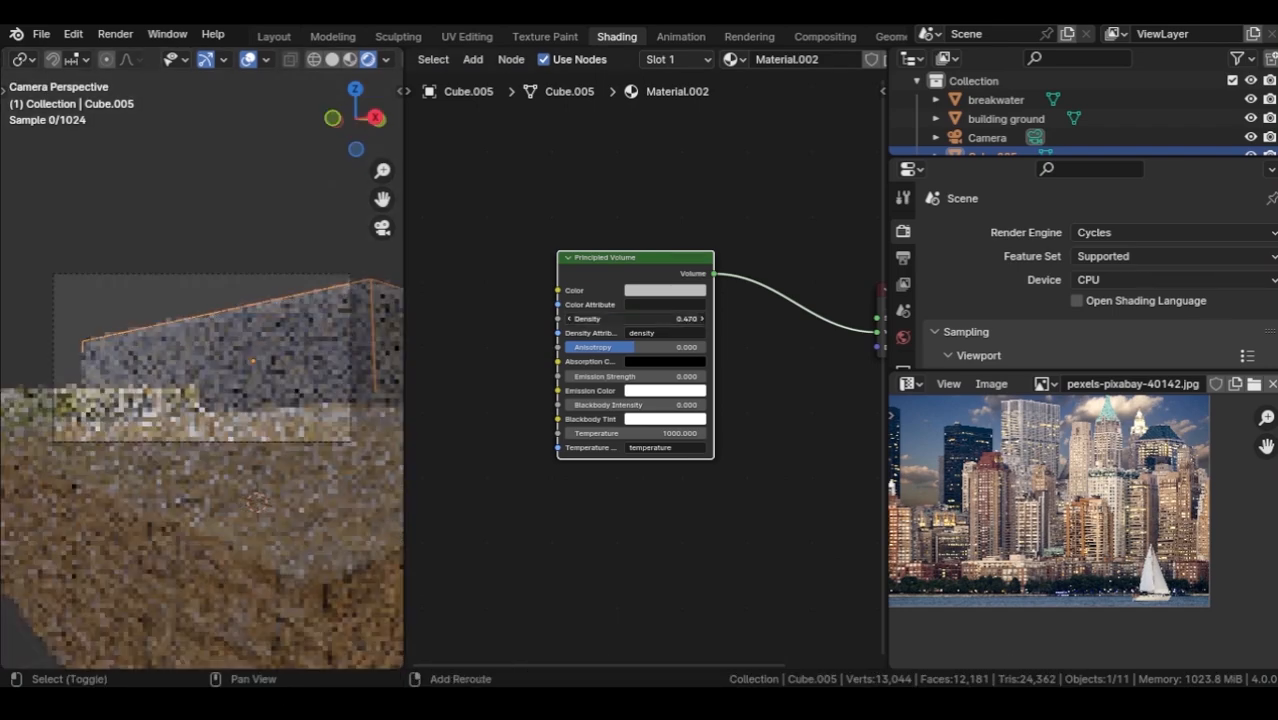
{"action": "left_click", "coordinate": [636, 319]}
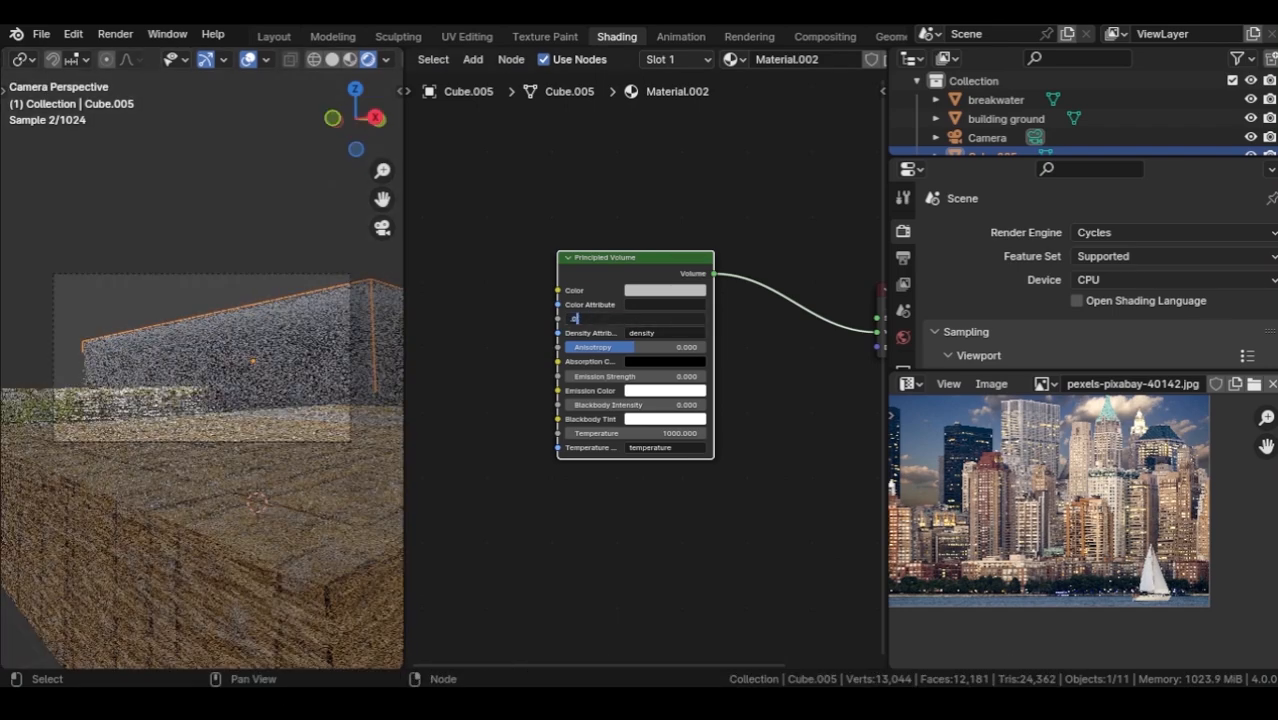
{"action": "key", "text": "Return"}
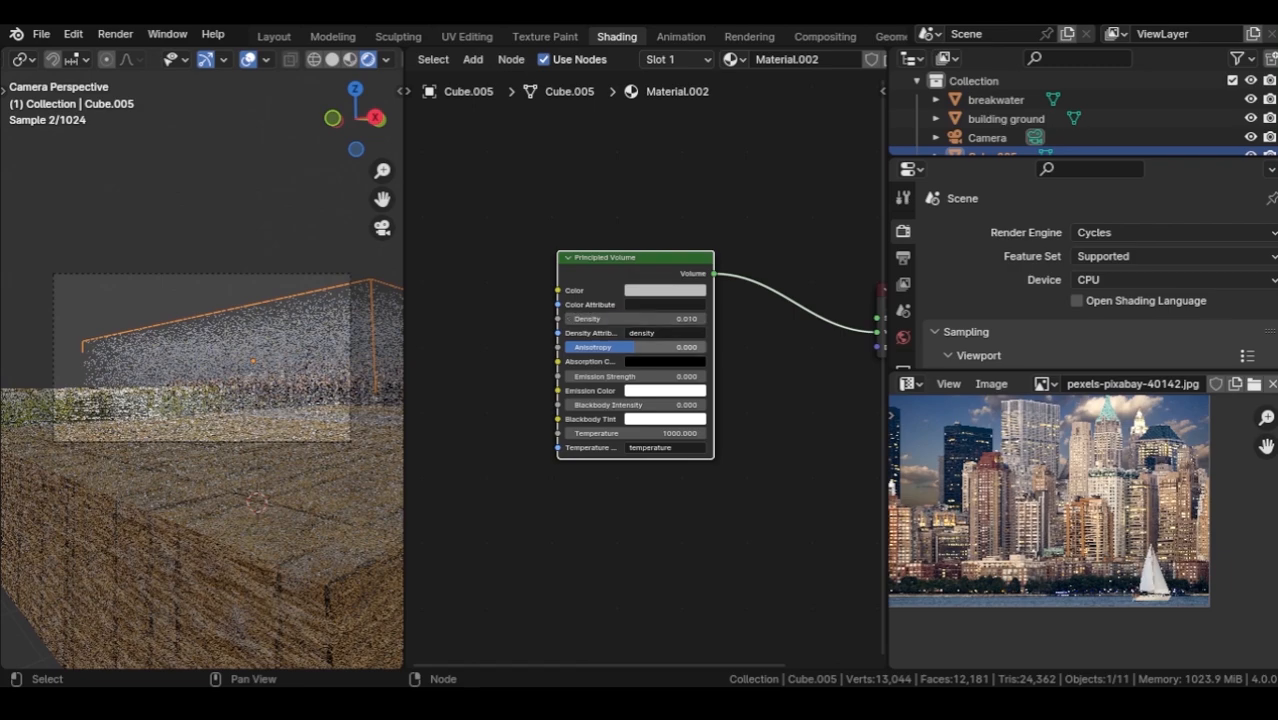
Turn off proportional editing and lower the fog cube's top face along Z.
{"action": "key", "text": "Tab"}
{"action": "key", "text": "g"}
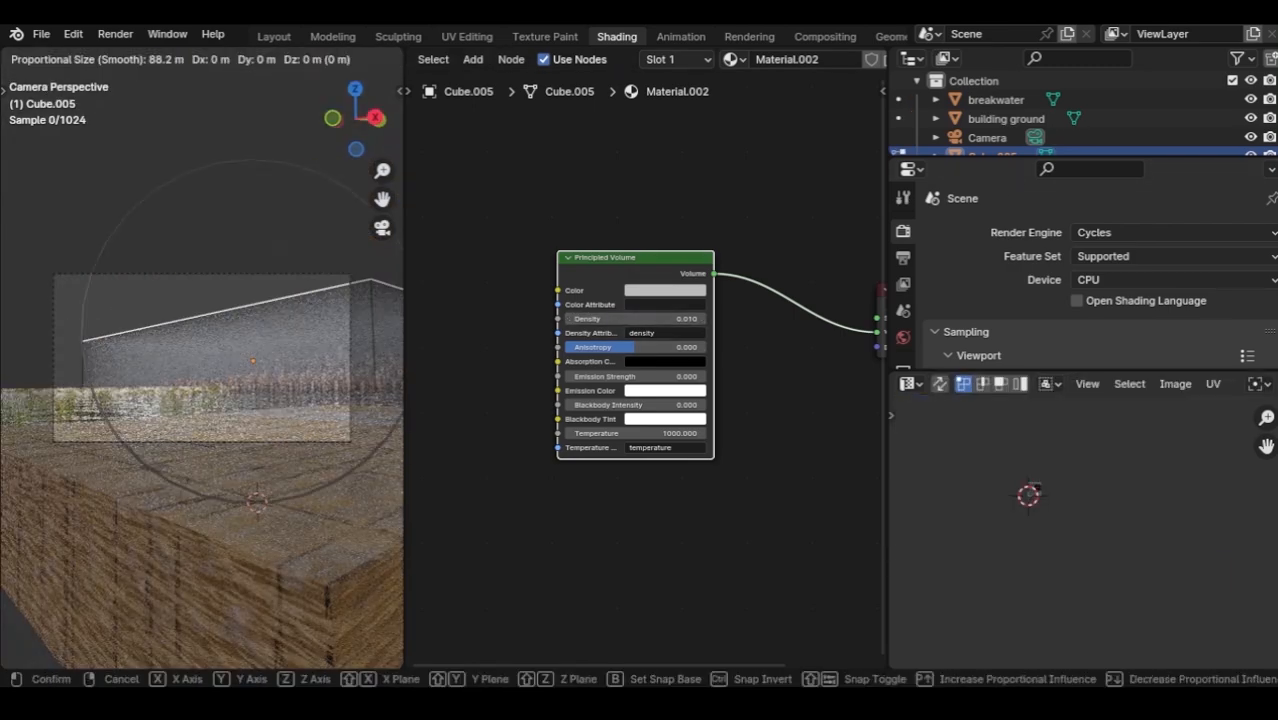
{"action": "key", "text": "Escape"}
{"action": "key", "text": "o"}
{"action": "key", "text": "g"}
{"action": "key", "text": "z"}
{"action": "key", "text": "Return"}
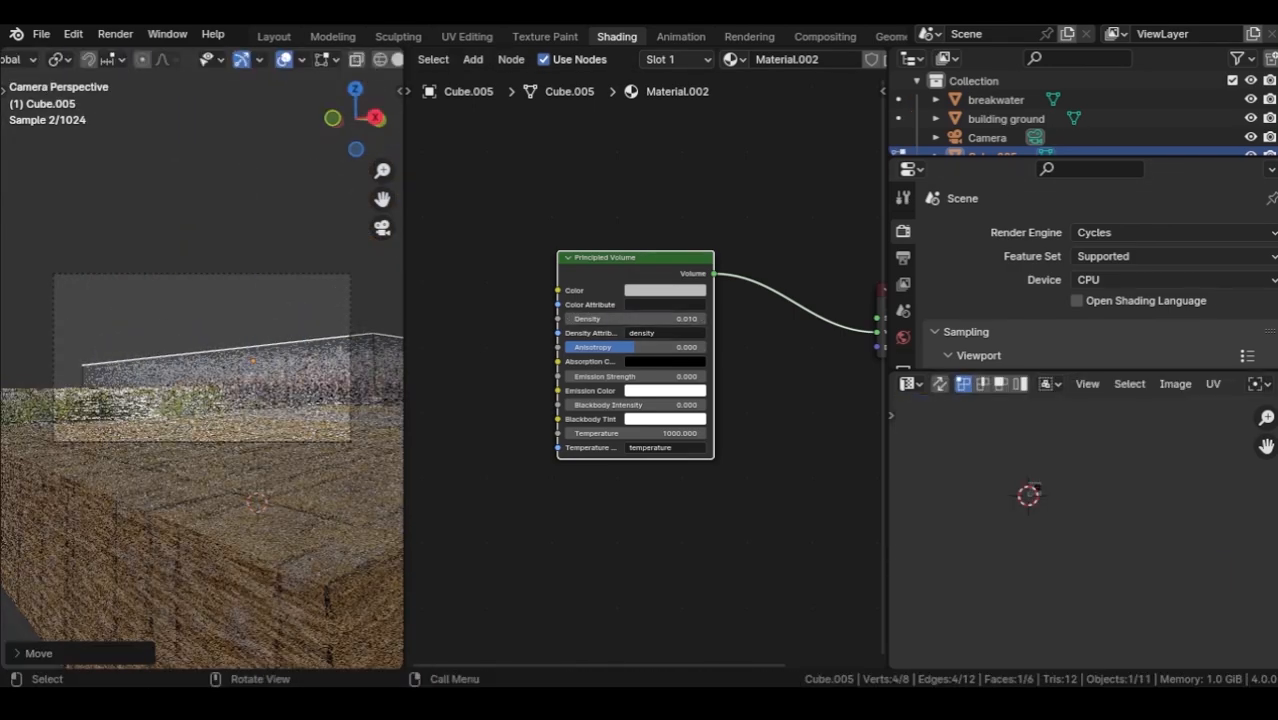
Insert a Mix Shader node between the Principled Volume and the Material Output's Volume input.
{"action": "middle_click_drag", "start_coordinate": [640, 400], "coordinate": [549, 371]}
{"action": "key", "text": "shift+a"}
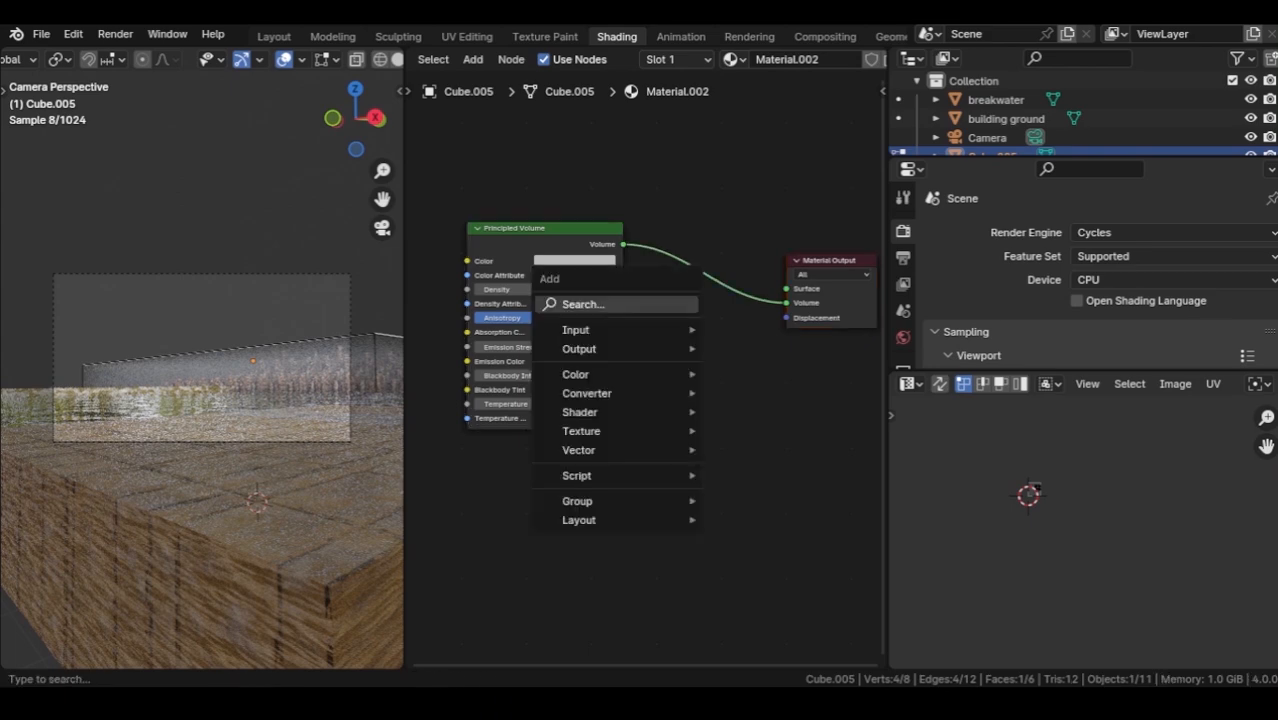
{"action": "type", "text": "mix"}
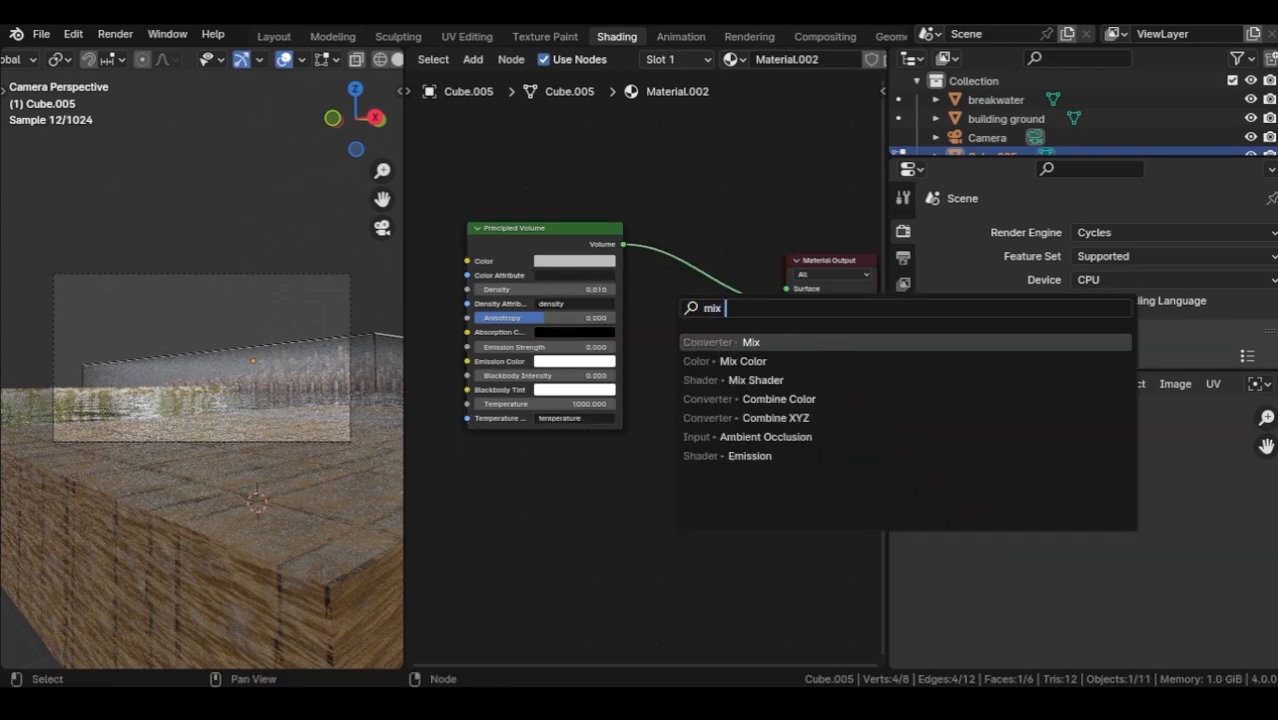
{"action": "type", "text": " s"}
{"action": "key", "text": "Down"}
{"action": "key", "text": "Up"}
{"action": "key", "text": "Return"}
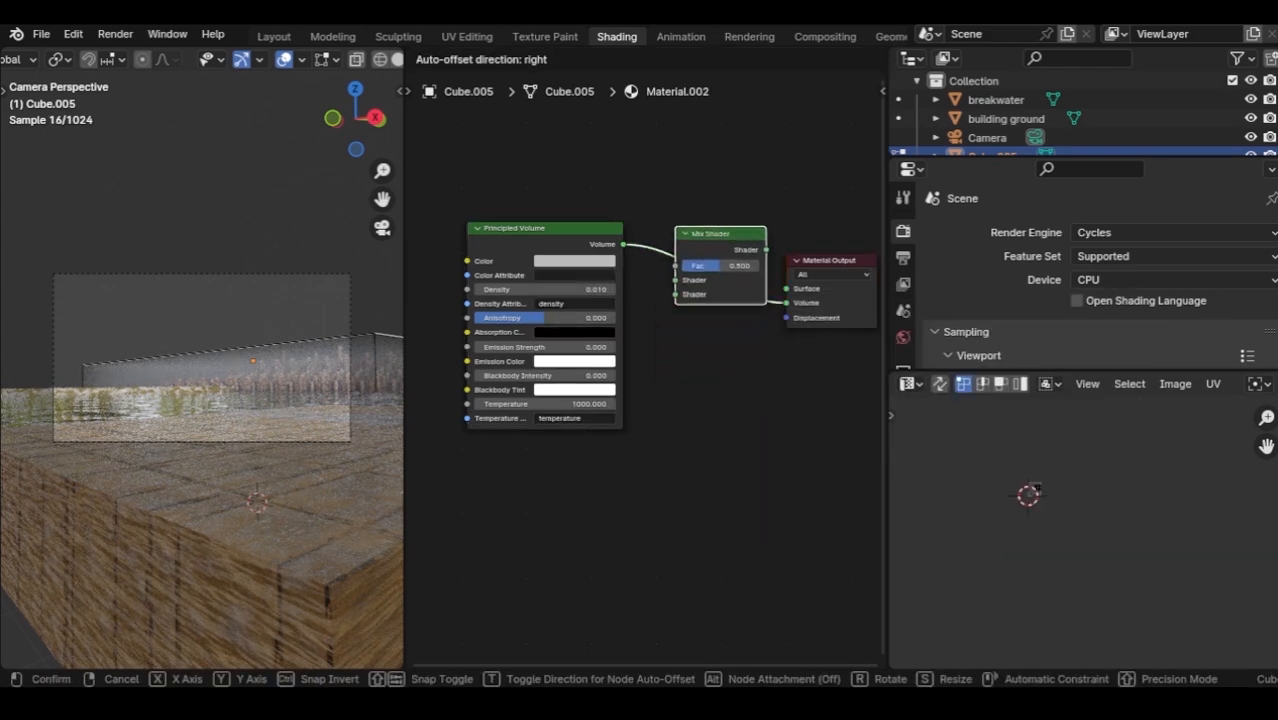
{"action": "left_click", "coordinate": [692, 236]}
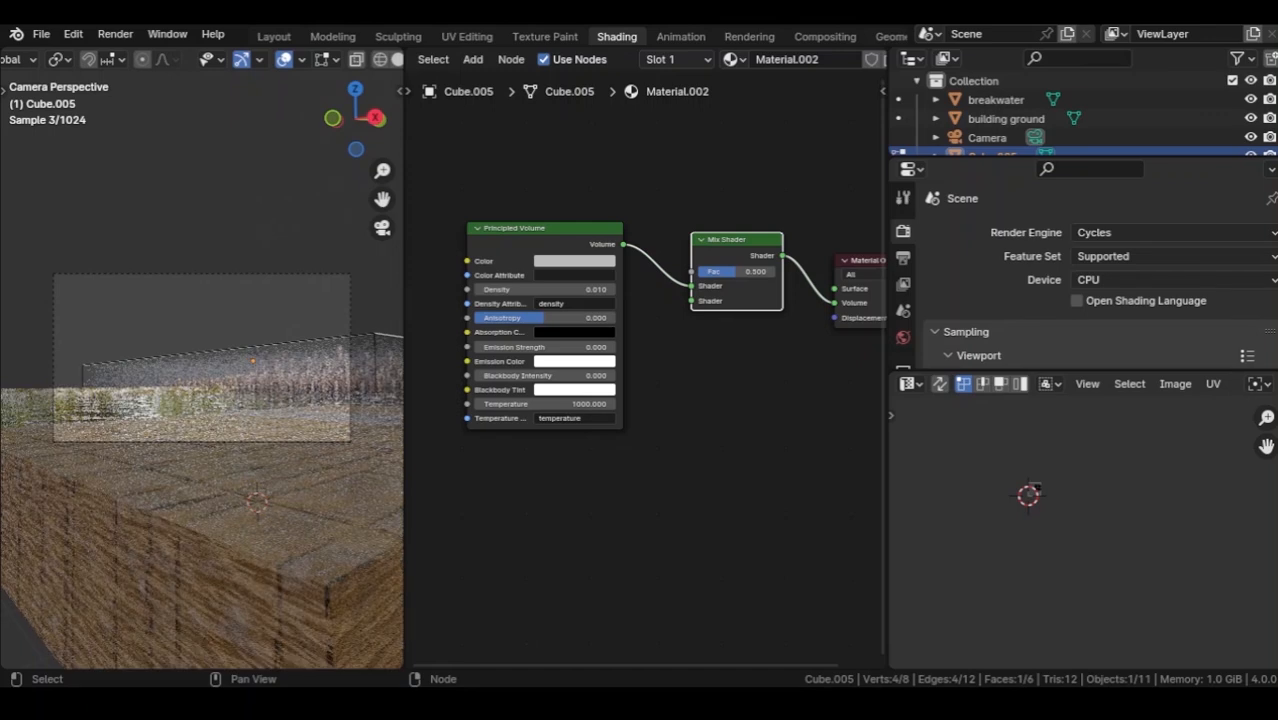
Add a Volume Scatter node below the Principled Volume and link it to the Mix Shader's second Shader input.
{"action": "key", "text": "shift+a"}
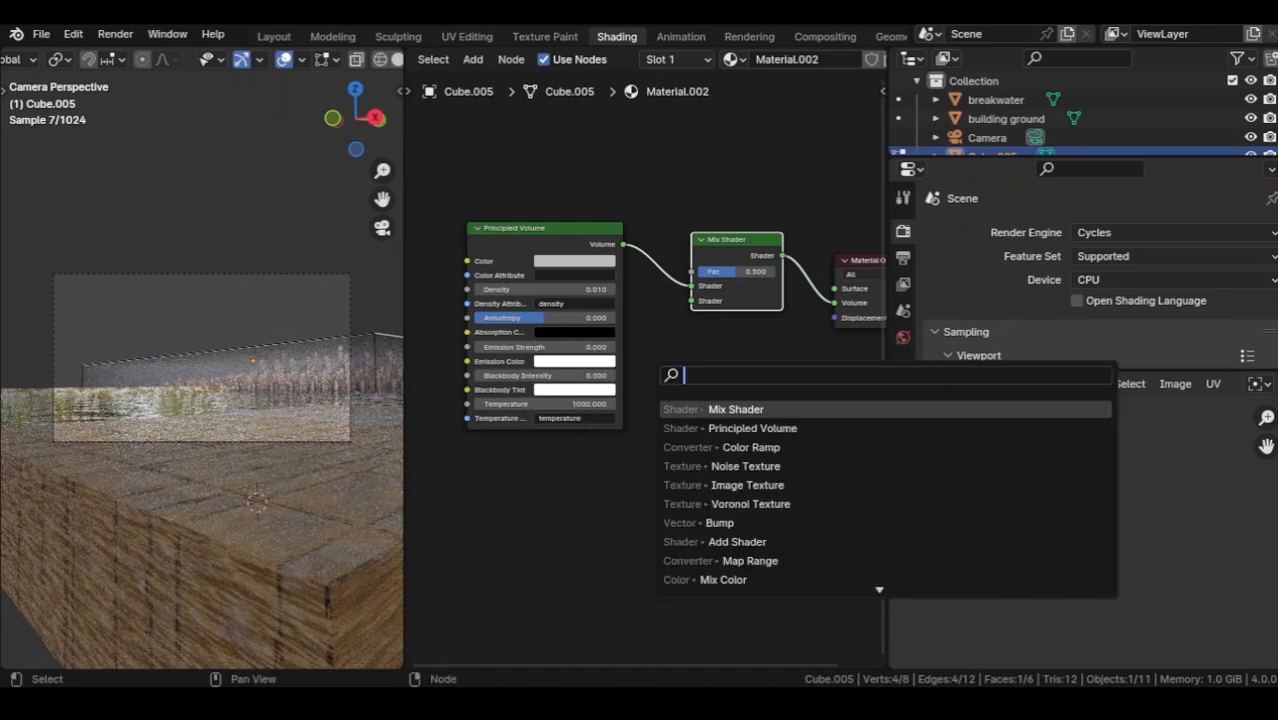
{"action": "type", "text": "volume"}
{"action": "key", "text": "Down"}
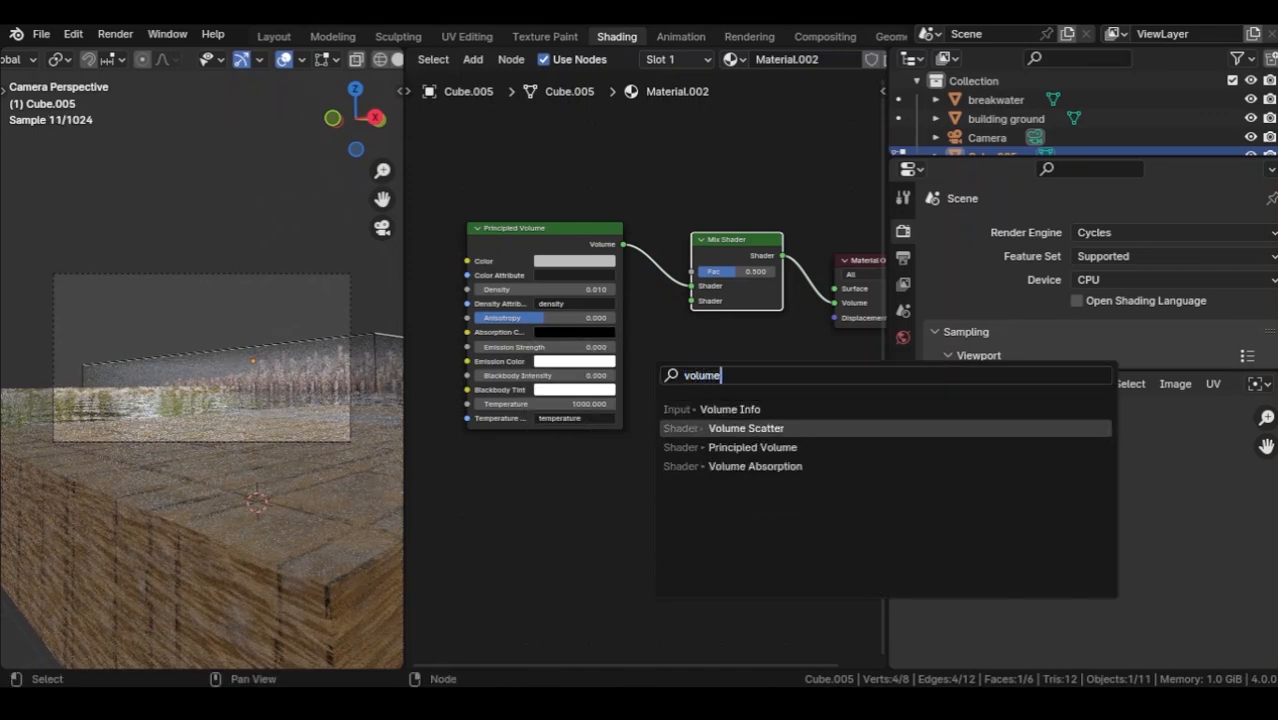
{"action": "key", "text": "Return"}
{"action": "left_click_drag", "start_coordinate": [556, 212], "coordinate": [560, 179]}
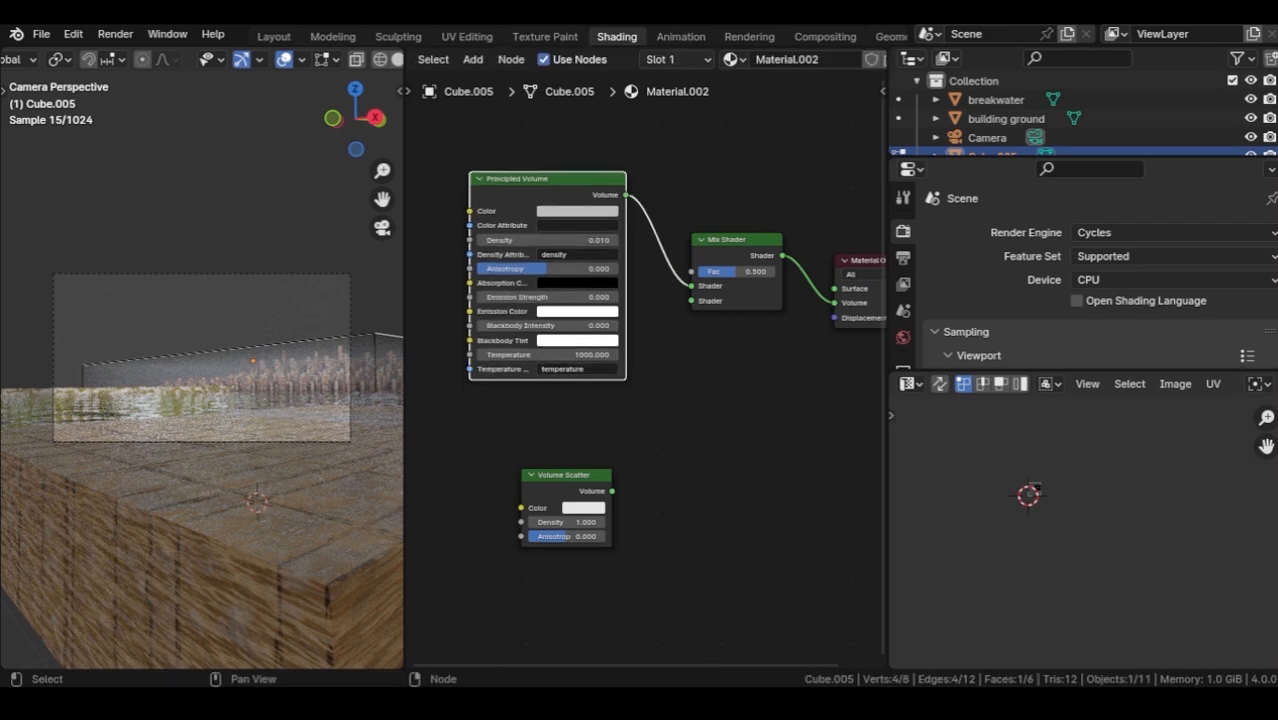
{"action": "left_click_drag", "start_coordinate": [566, 475], "coordinate": [564, 425]}
{"action": "left_click_drag", "start_coordinate": [688, 303], "coordinate": [690, 301]}
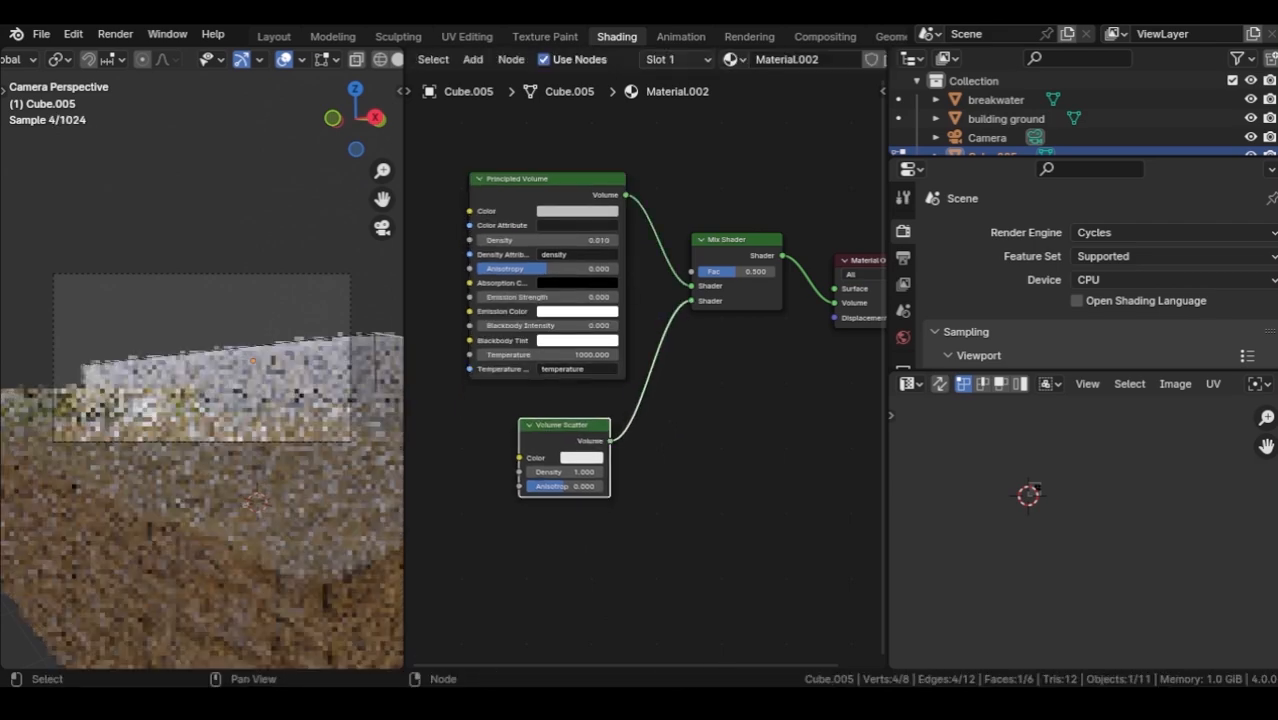
Add a Color Ramp node and place it just before the Volume Scatter node.
{"action": "middle_click_drag", "start_coordinate": [690, 301], "coordinate": [731, 288]}
{"action": "key", "text": "shift+a"}
{"action": "type", "text": "color ra"}
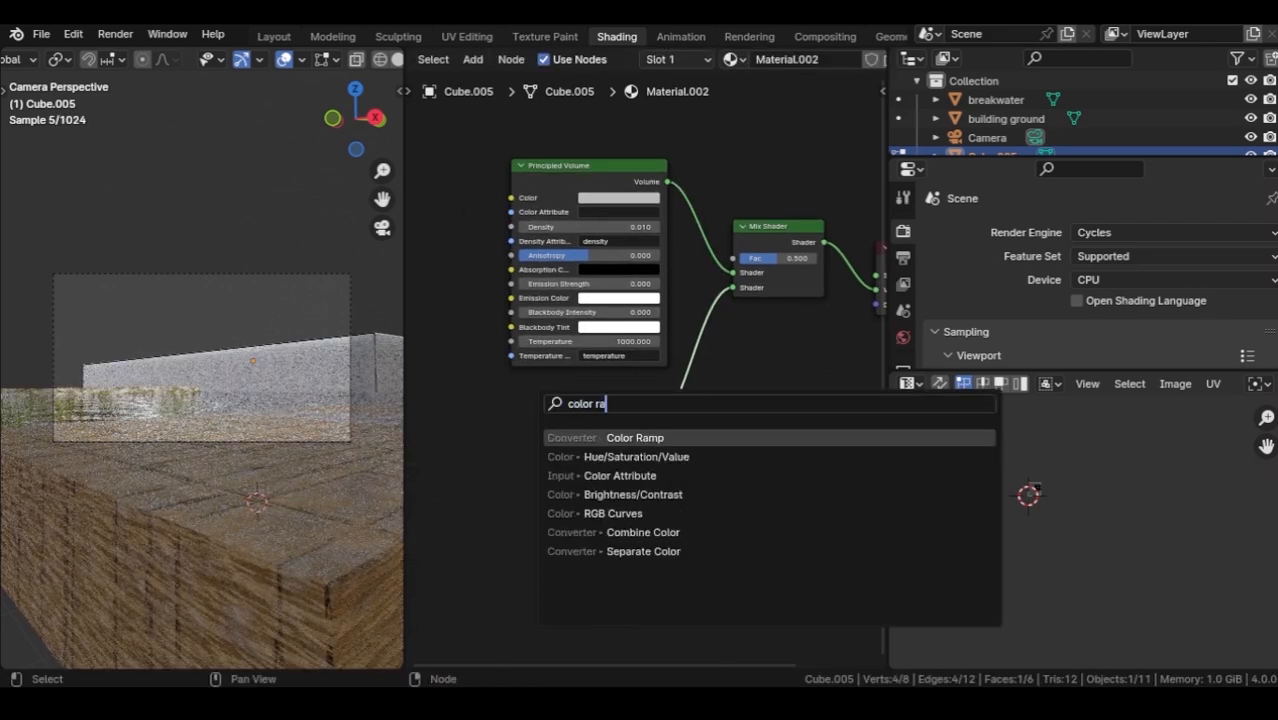
{"action": "key", "text": "Return"}
{"action": "left_click", "coordinate": [372, 408]}
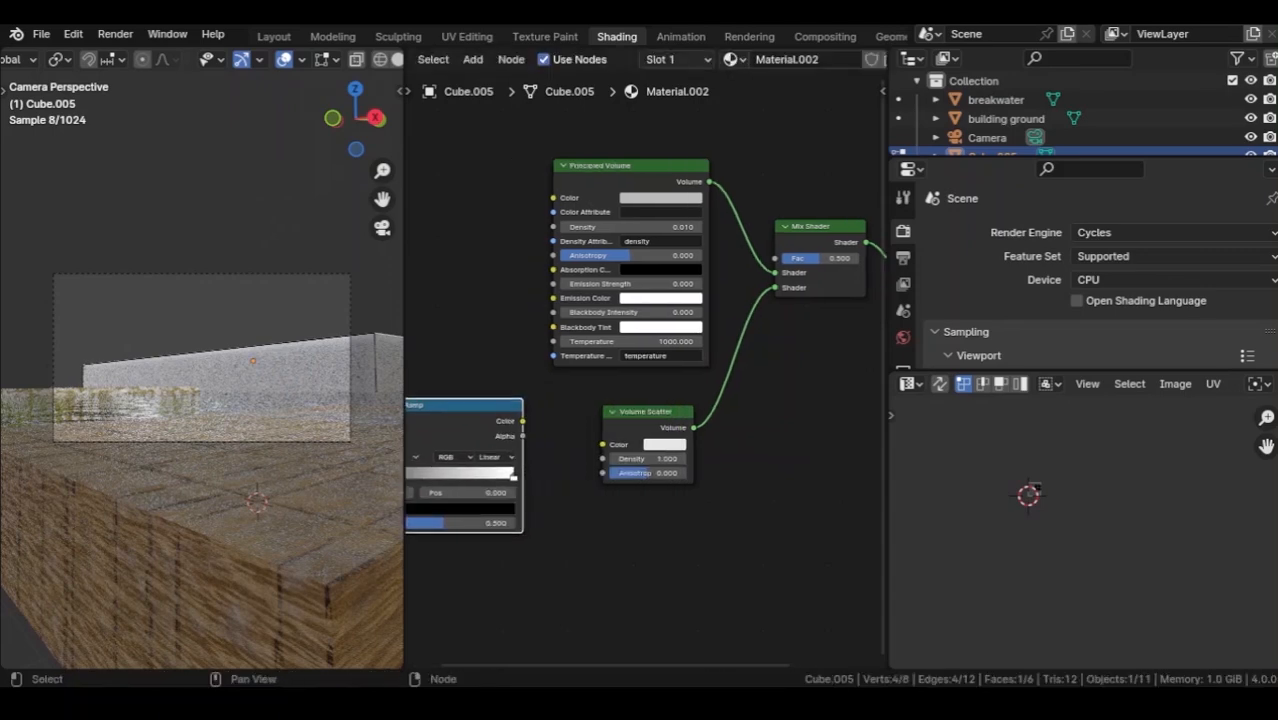
{"action": "left_click_drag", "start_coordinate": [450, 401], "coordinate": [476, 411]}
Connect the Color Ramp's Color output to the Volume Scatter's Density and move the black stop to position 0.514.
{"action": "middle_click_drag", "start_coordinate": [500, 411], "coordinate": [560, 410]}
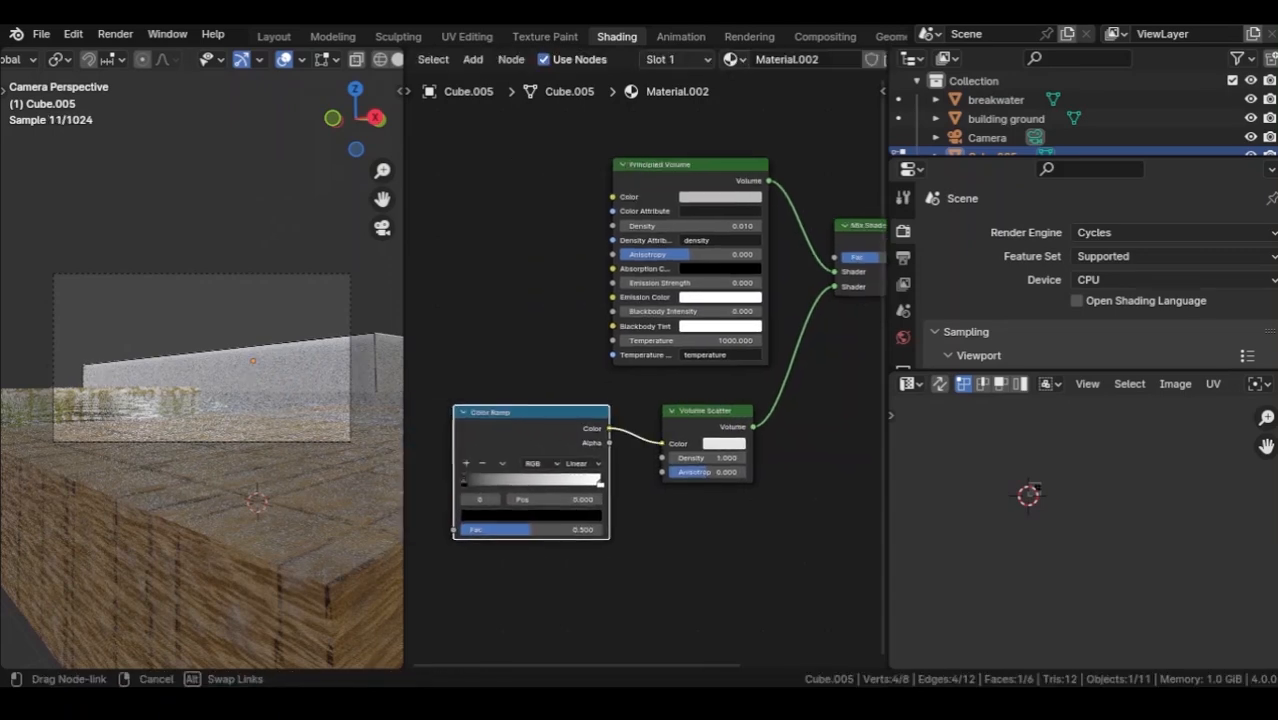
{"action": "left_click_drag", "start_coordinate": [661, 457], "coordinate": [662, 457]}
{"action": "left_click_drag", "start_coordinate": [463, 483], "coordinate": [534, 483]}
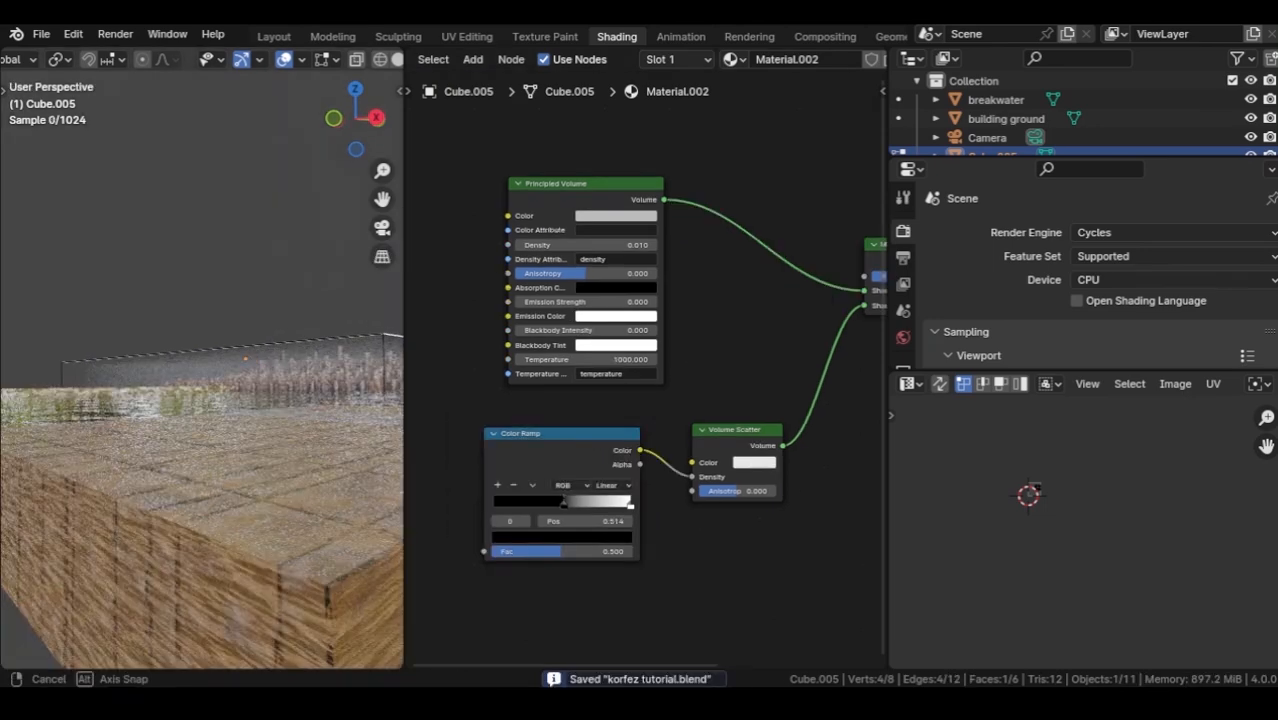
Move the fog cube's left end face about 19 m along the Y axis and leave Edit Mode.
{"action": "middle_click_drag", "start_coordinate": [170, 390], "coordinate": [370, 425]}
{"action": "middle_click_drag", "start_coordinate": [250, 410], "coordinate": [285, 410]}
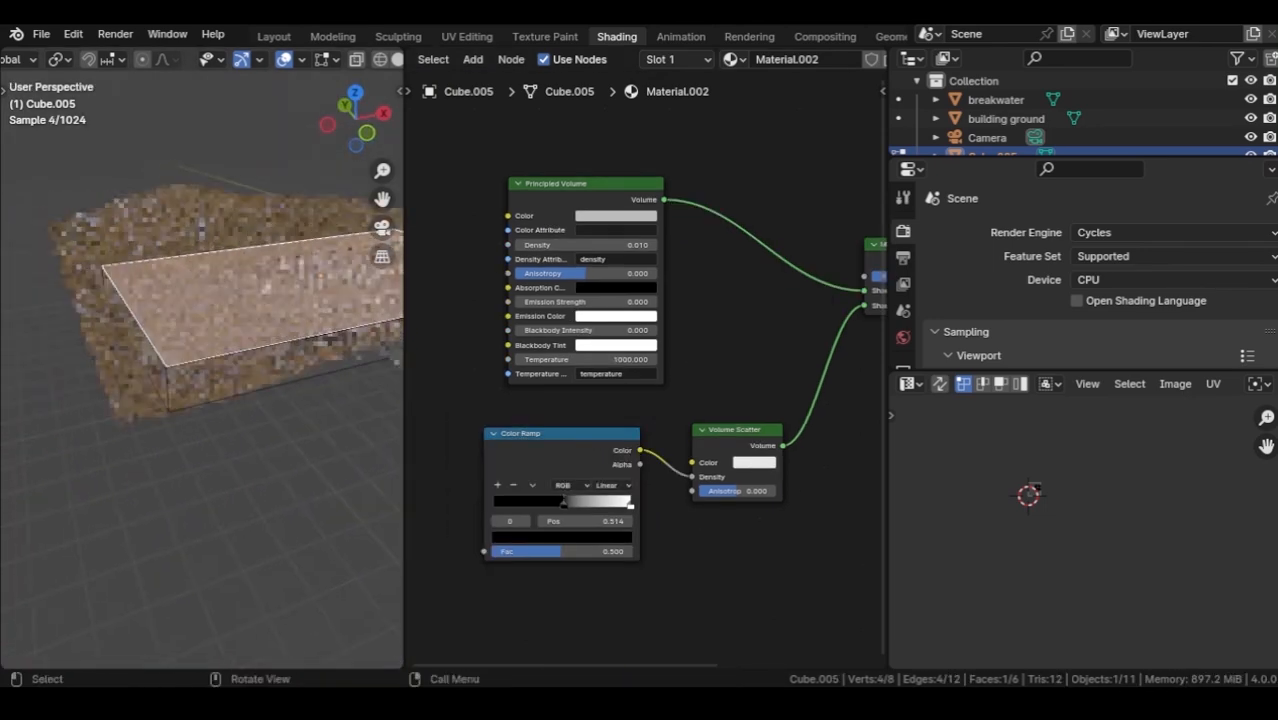
{"action": "left_click", "coordinate": [137, 336]}
{"action": "key", "text": "KP_0"}
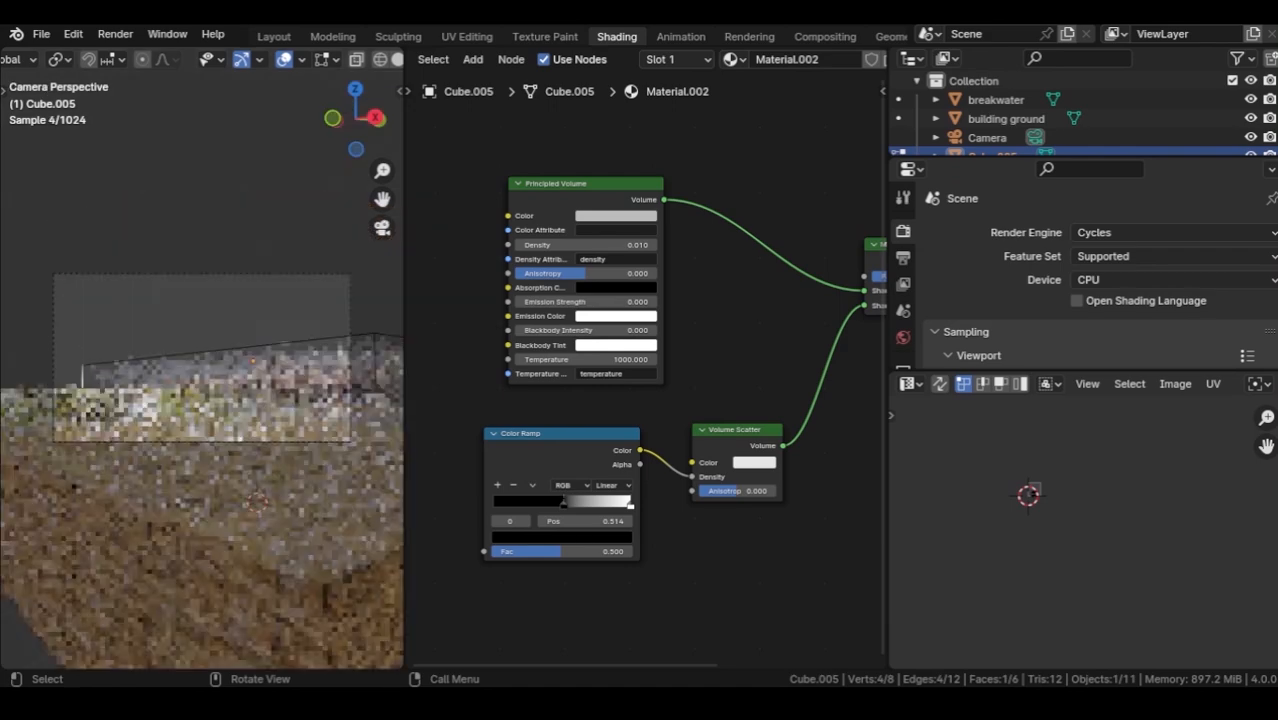
{"action": "key", "text": "g"}
{"action": "key", "text": "y"}
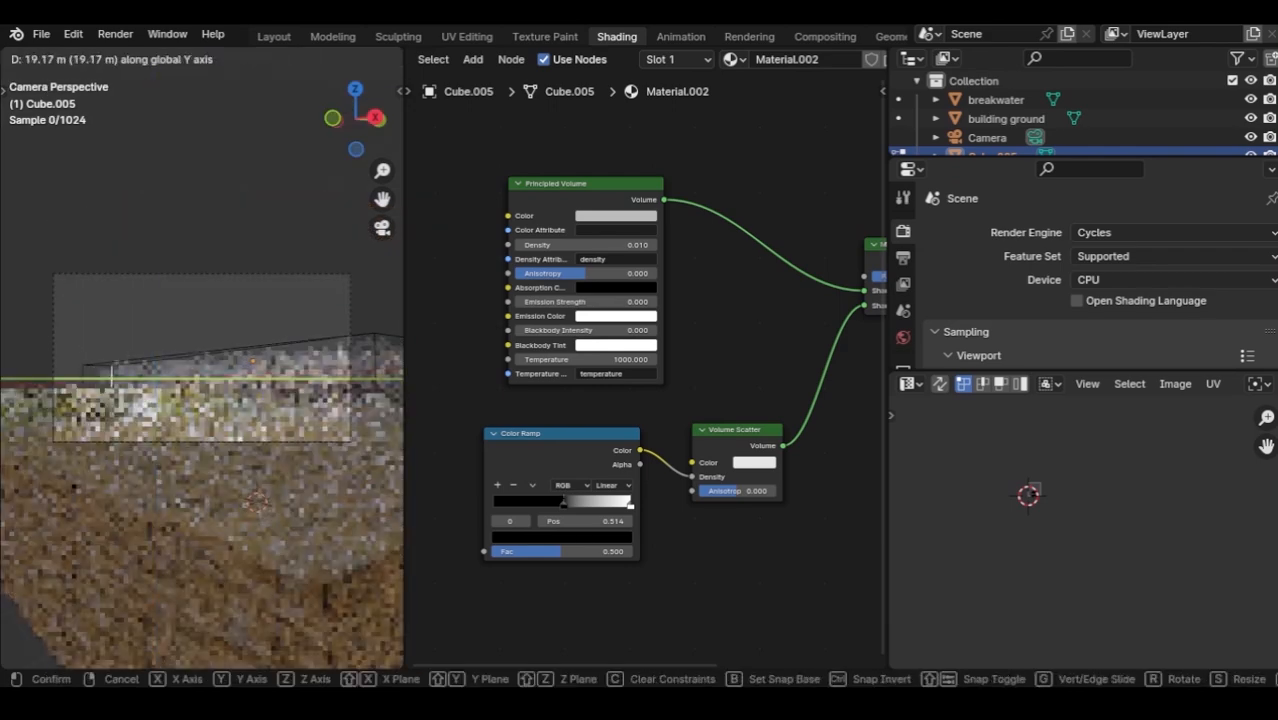
{"action": "key", "text": "Return"}
{"action": "key", "text": "Tab"}
Enable Scene Lights and Scene World for the rendered viewport and switch the shader editor to World shading.
{"action": "left_click", "coordinate": [385, 59]}
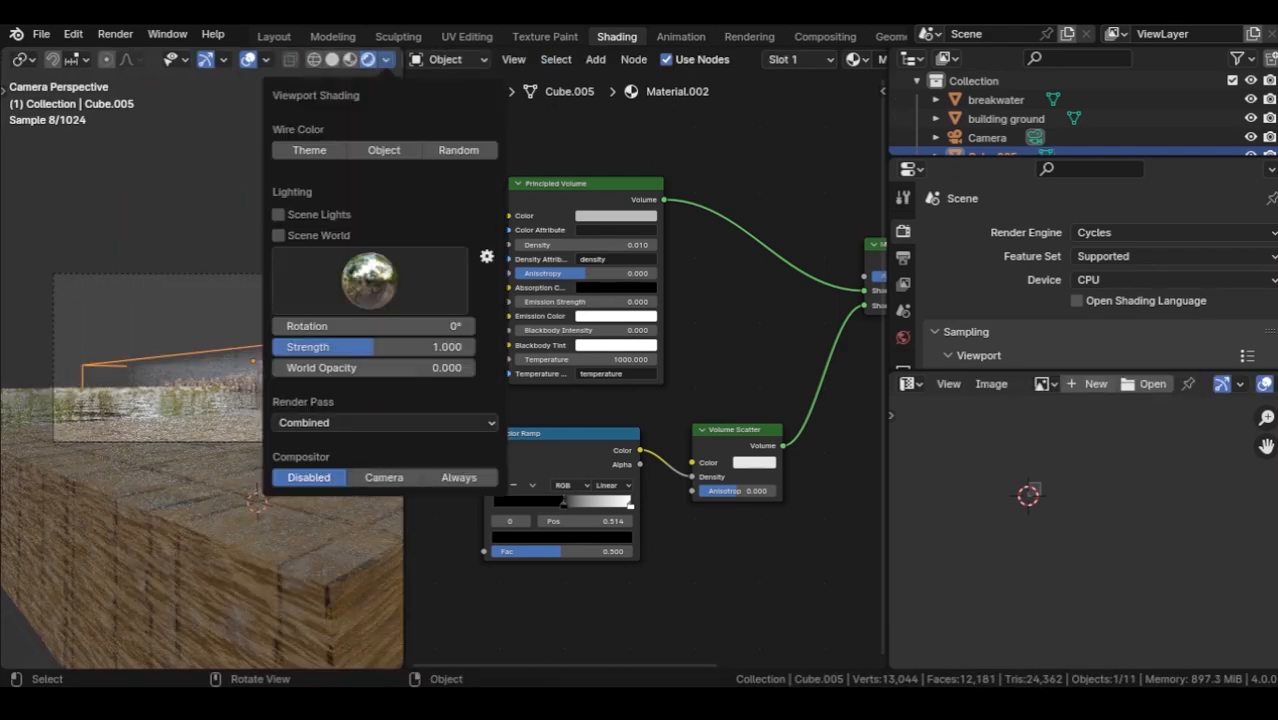
{"action": "left_click_drag", "start_coordinate": [279, 215], "coordinate": [279, 235]}
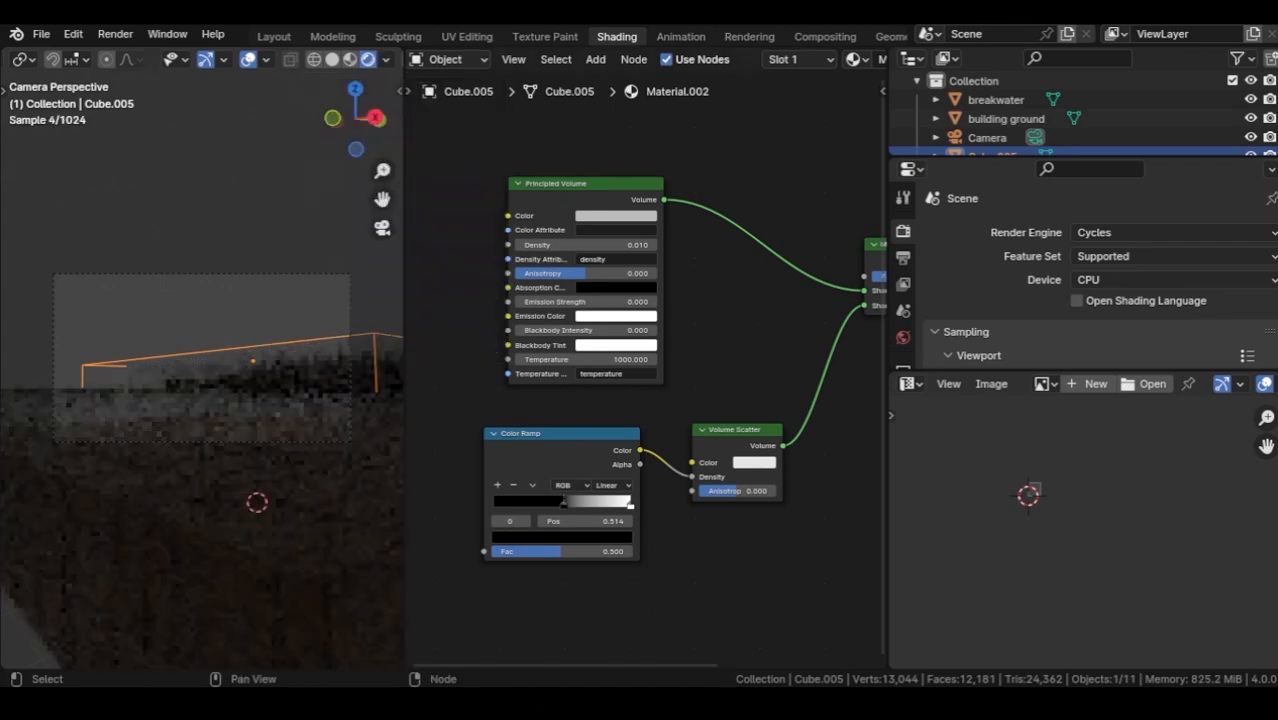
{"action": "left_click", "coordinate": [448, 59]}
{"action": "left_click", "coordinate": [449, 127]}
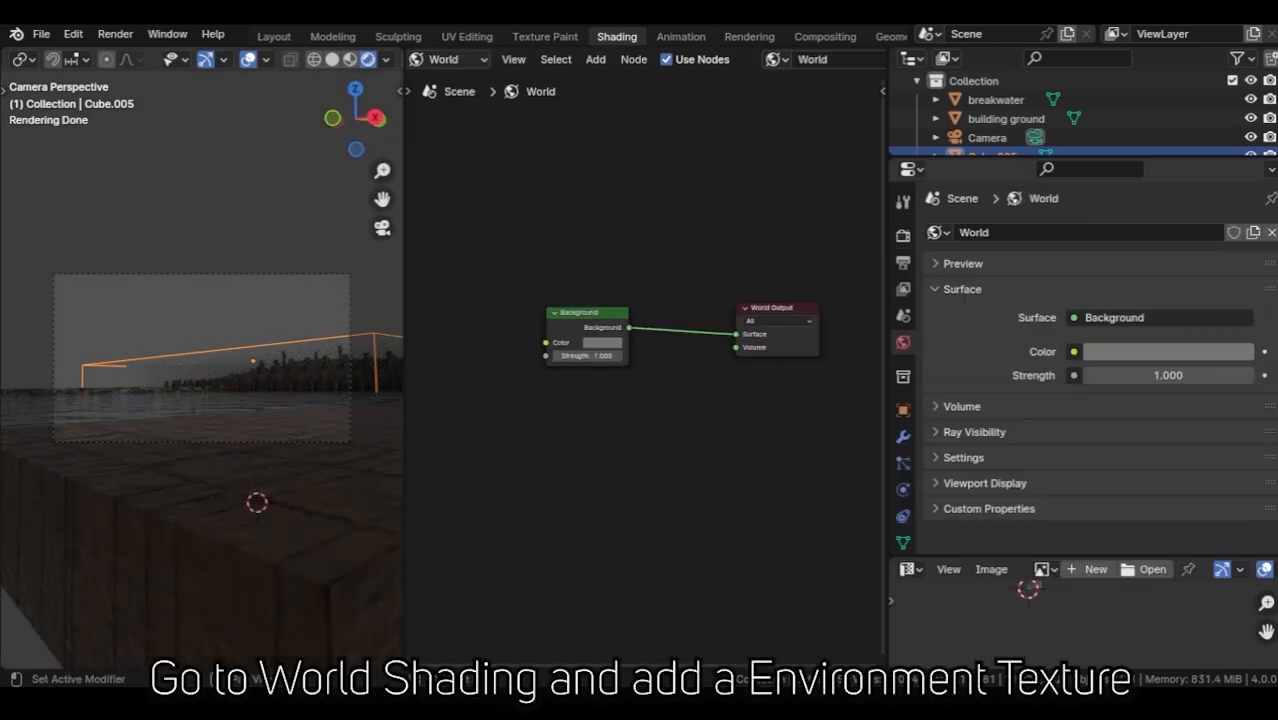
Add an Environment Texture node feeding the Background color and load evening_road_01_4k.hdr into it.
{"action": "key", "text": "shift+a"}
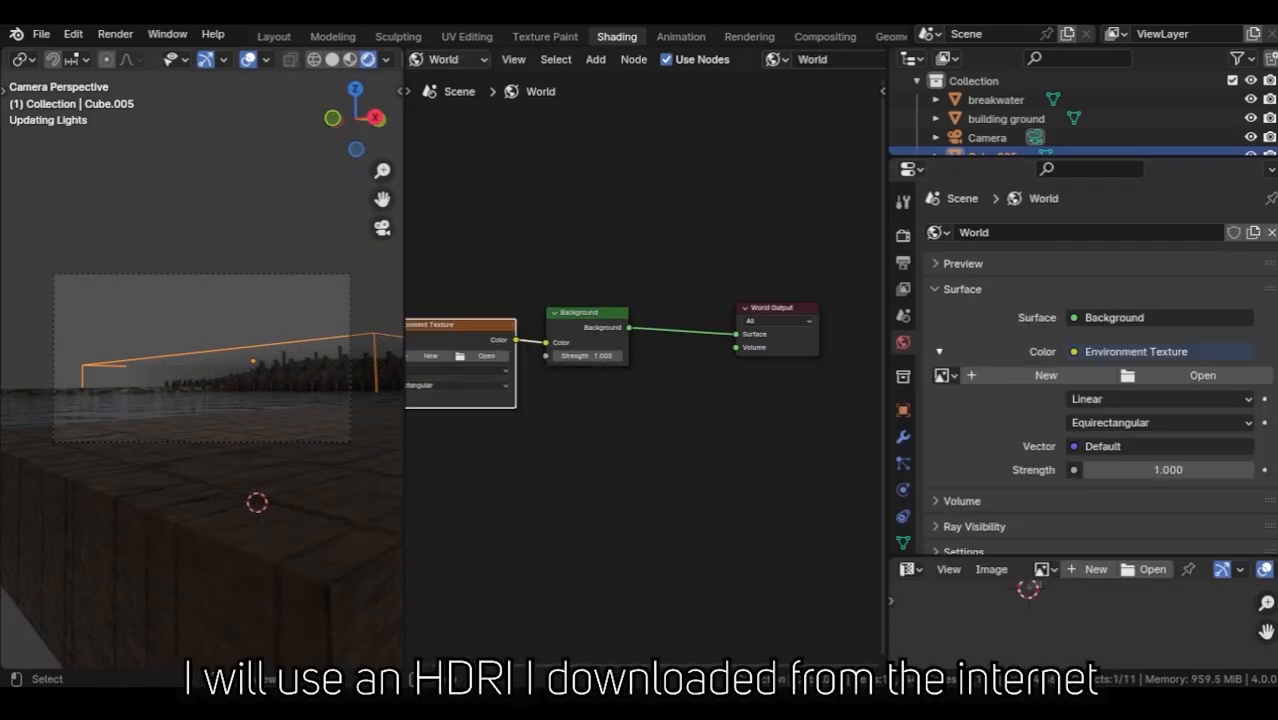
{"action": "key", "text": "KP_Decimal"}
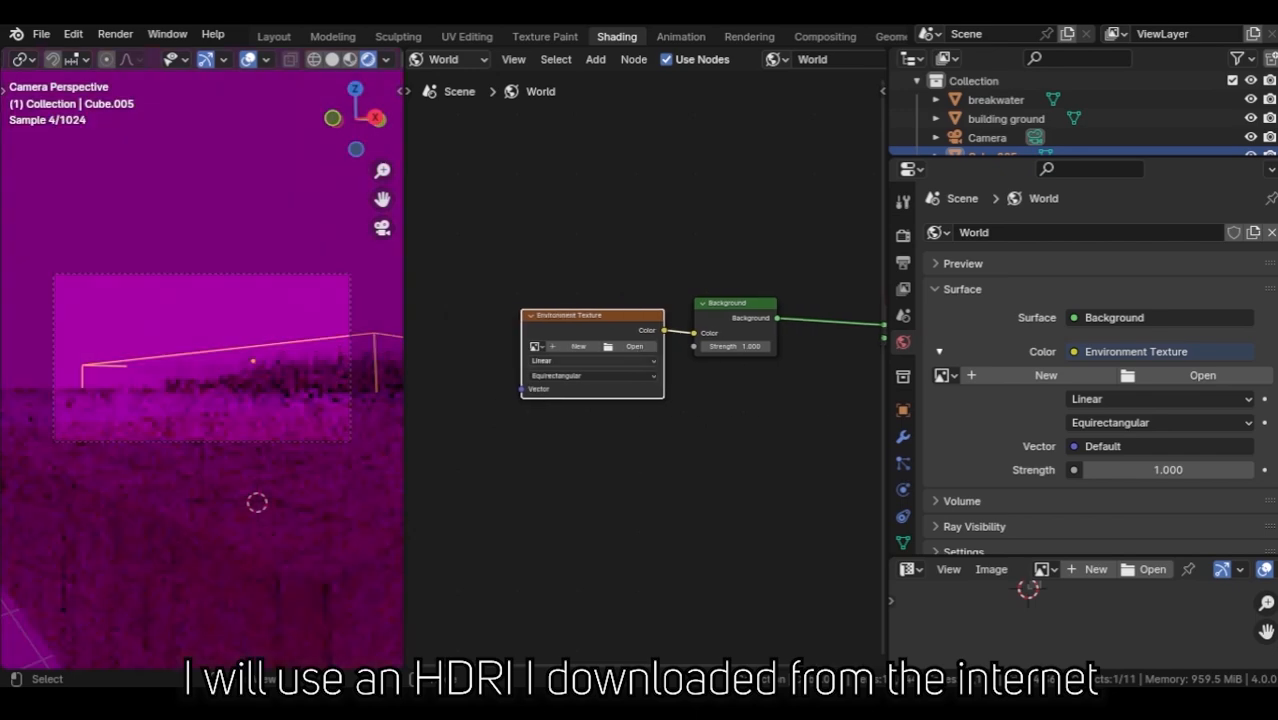
{"action": "left_click", "coordinate": [634, 346]}
{"action": "left_click", "coordinate": [875, 227]}
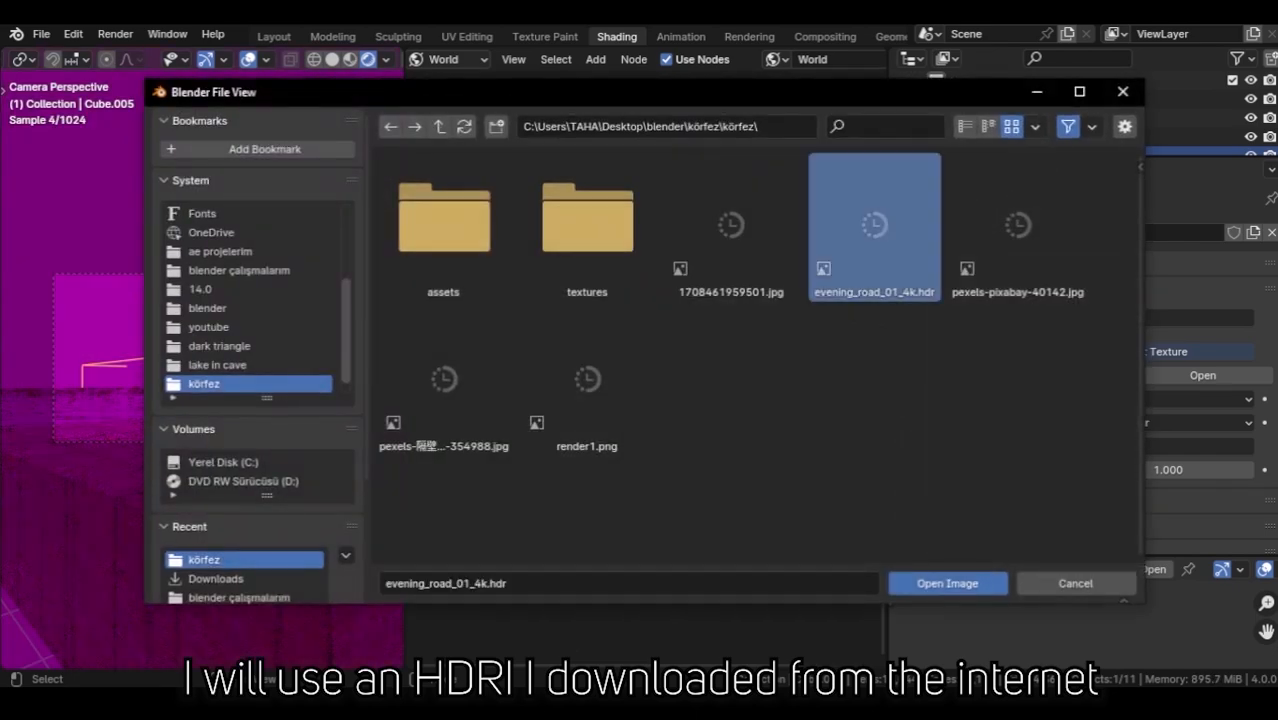
{"action": "left_click", "coordinate": [990, 584]}
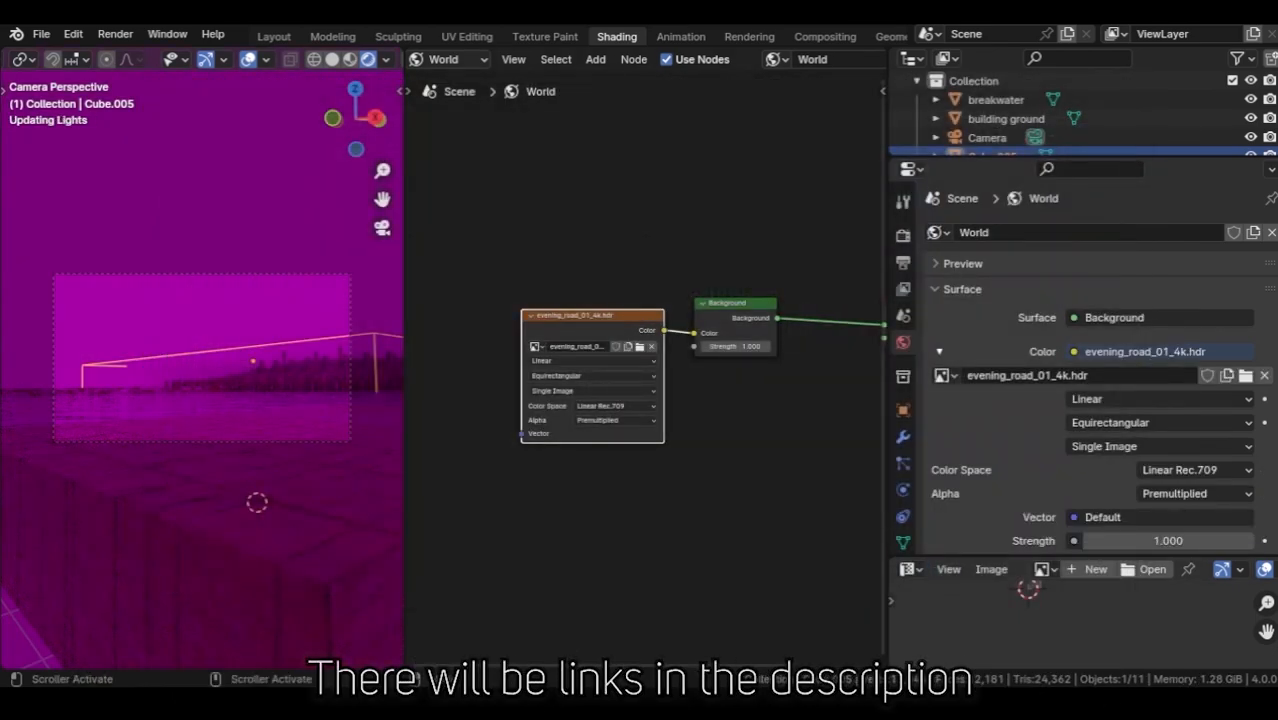
Add Texture Coordinate and Mapping nodes to the HDRI and set the rotation to X 2.5°, Y 1.7°, Z -0.2°.
{"action": "key", "text": "ctrl+t"}
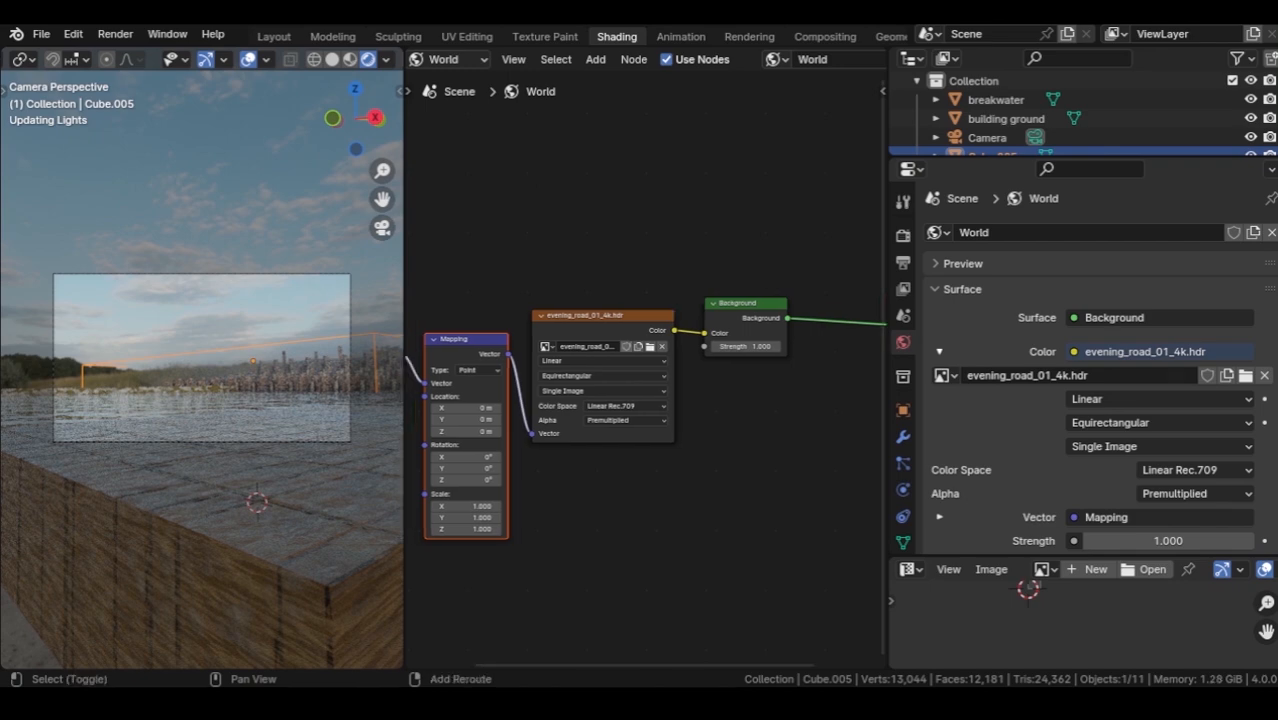
{"action": "middle_click_drag", "start_coordinate": [560, 490], "coordinate": [637, 477], "text": "shift"}
{"action": "left_click_drag", "start_coordinate": [601, 467], "coordinate": [598, 467]}
{"action": "mouse_move", "coordinate": [601, 444]}
{"action": "left_mouse_down"}
{"action": "mouse_move", "coordinate": [636, 444]}
{"action": "mouse_move", "coordinate": [608, 444]}
{"action": "left_mouse_up"}
{"action": "left_click_drag", "start_coordinate": [601, 455], "coordinate": [618, 455]}
Restrict the viewport render region to the camera frame and set the HDRI mapping's Y rotation to 3.2°.
{"action": "key", "text": "ctrl+b"}
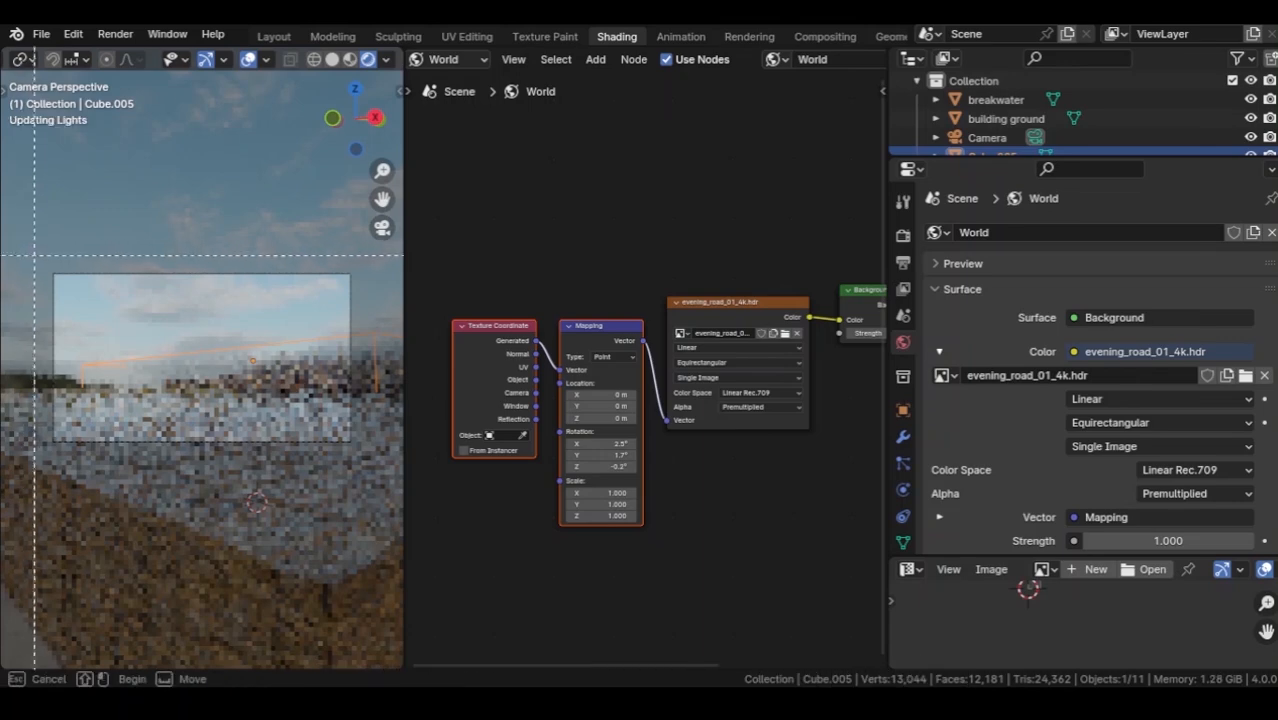
{"action": "left_click_drag", "start_coordinate": [24, 235], "coordinate": [374, 474]}
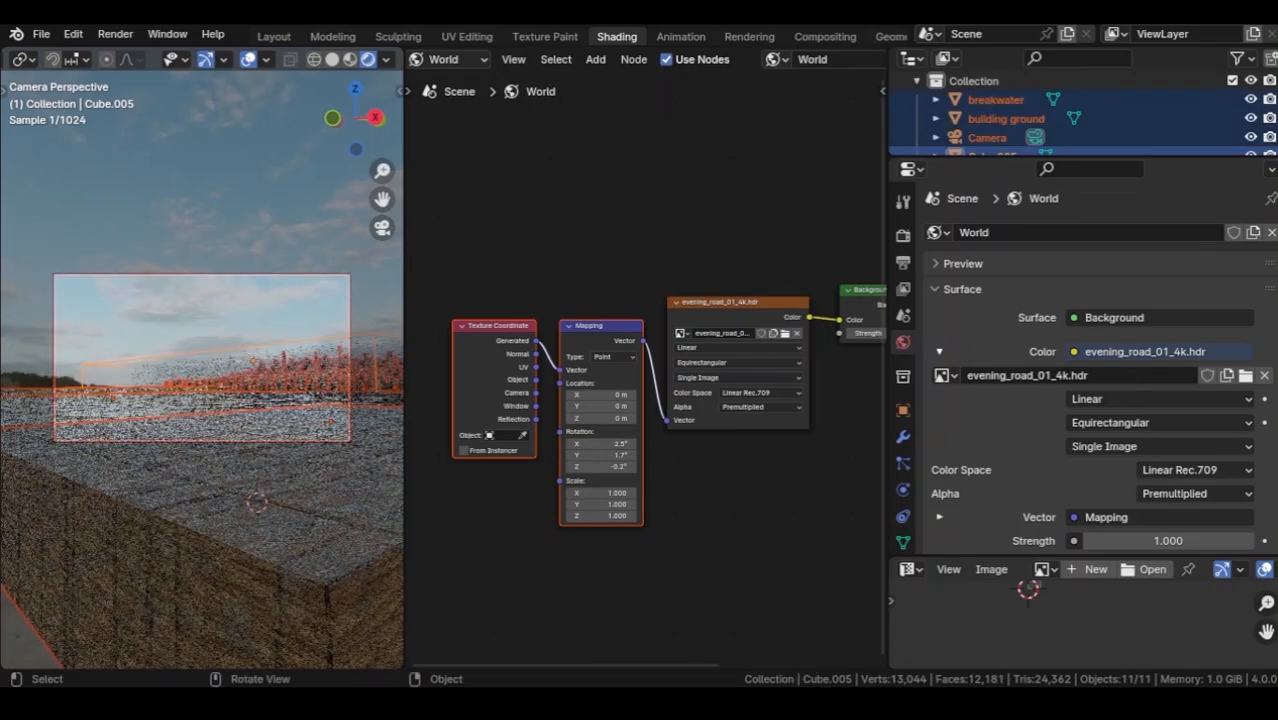
{"action": "left_click", "coordinate": [72, 250]}
{"action": "key", "text": "ctrl+b"}
{"action": "left_click_drag", "start_coordinate": [338, 423], "coordinate": [380, 455]}
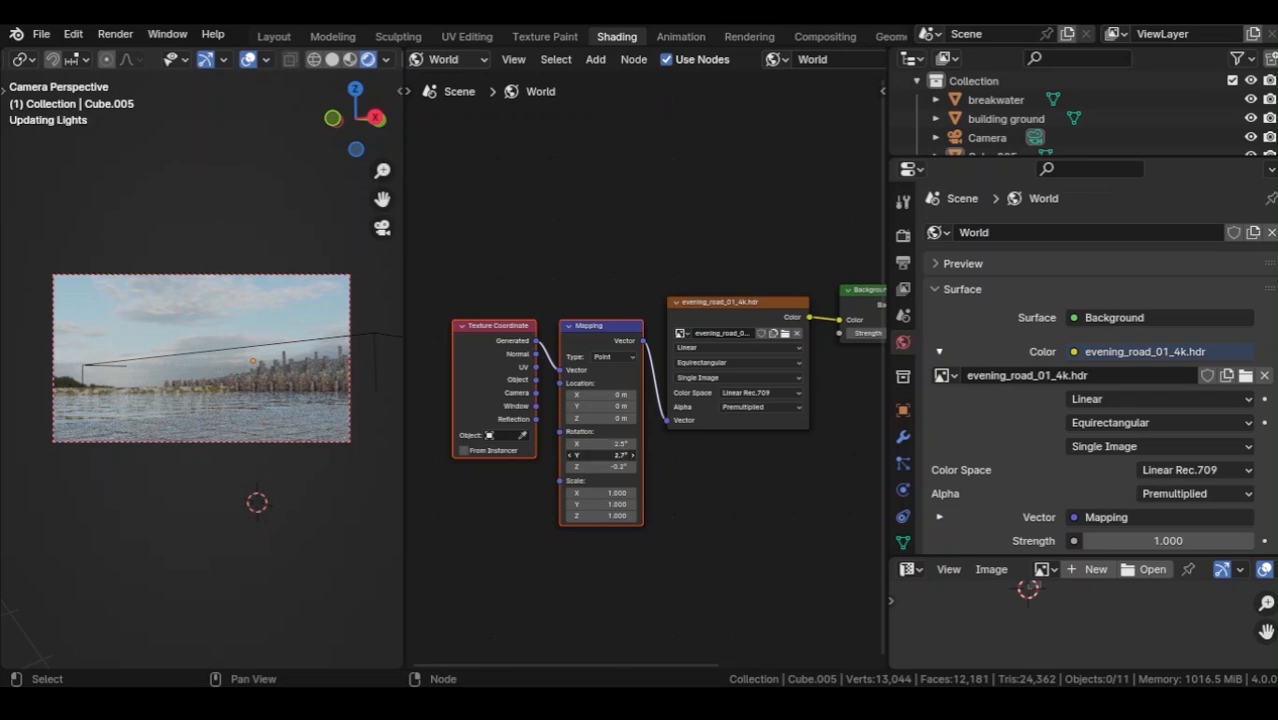
{"action": "left_click_drag", "start_coordinate": [601, 455], "coordinate": [603, 455]}
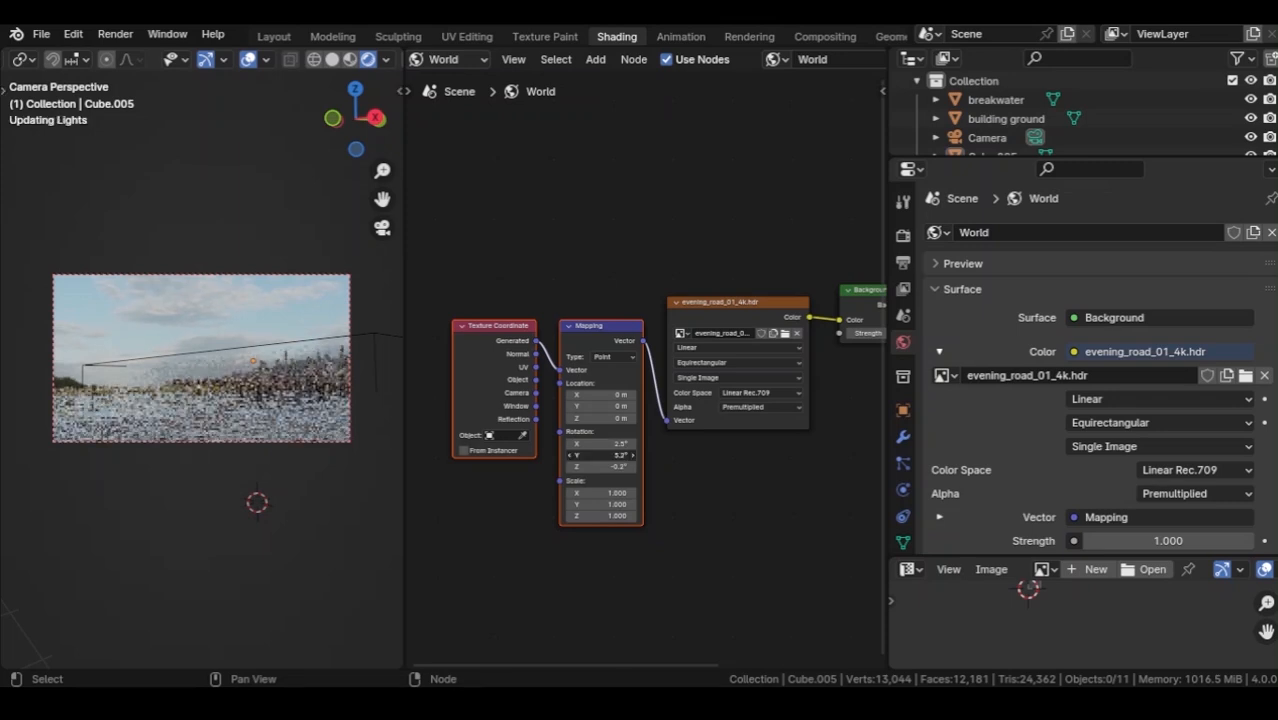
Move the HDRI and mapping nodes away from the Background node and insert a Mix Color node between the HDRI and Background.
{"action": "scroll", "coordinate": [456, 433], "scroll_direction": "down", "scroll_amount": 4}
{"action": "left_click_drag", "start_coordinate": [505, 314], "coordinate": [660, 388]}
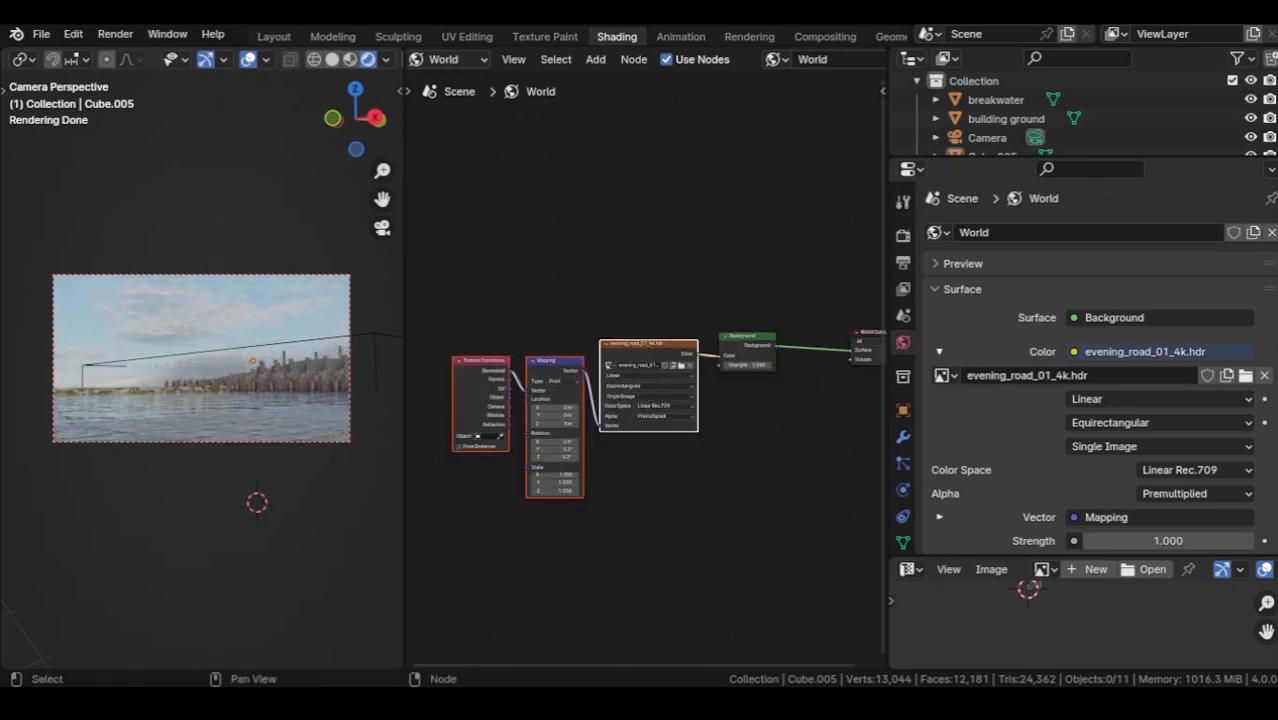
{"action": "key", "text": "g"}
{"action": "key", "text": "Return"}
{"action": "key", "text": "shift+a"}
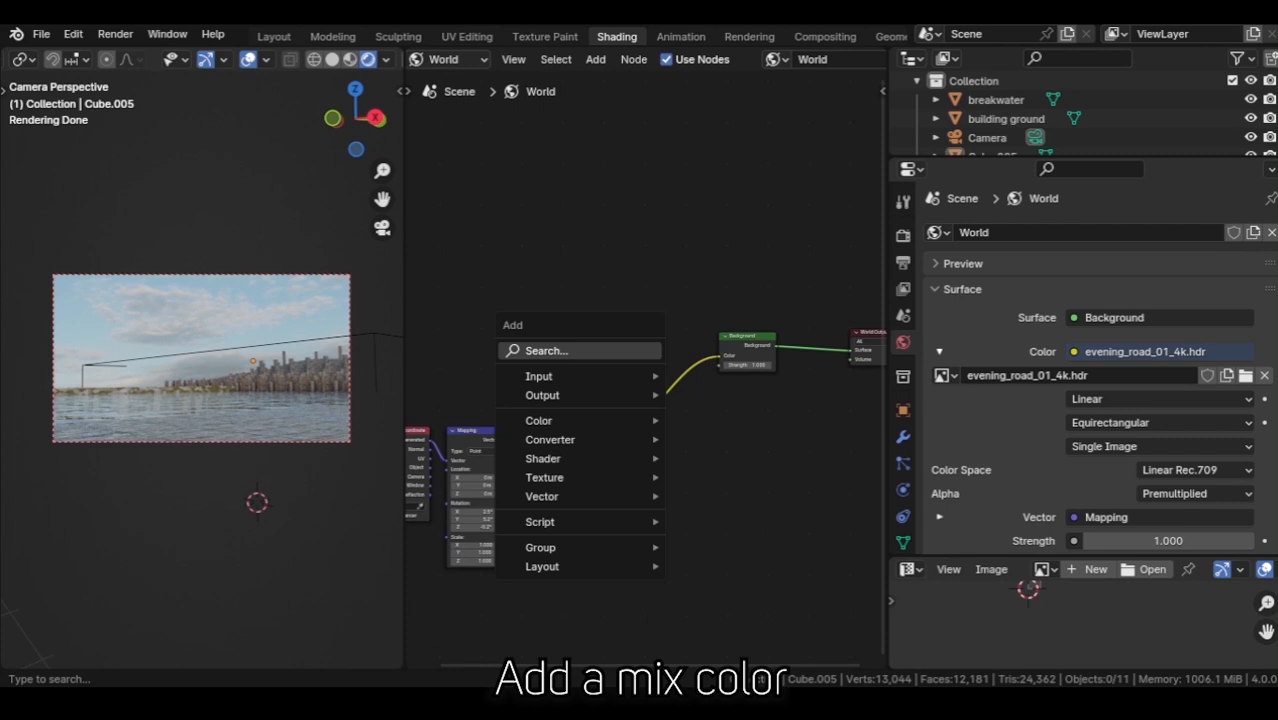
{"action": "left_click", "coordinate": [622, 351]}
{"action": "type", "text": "m"}
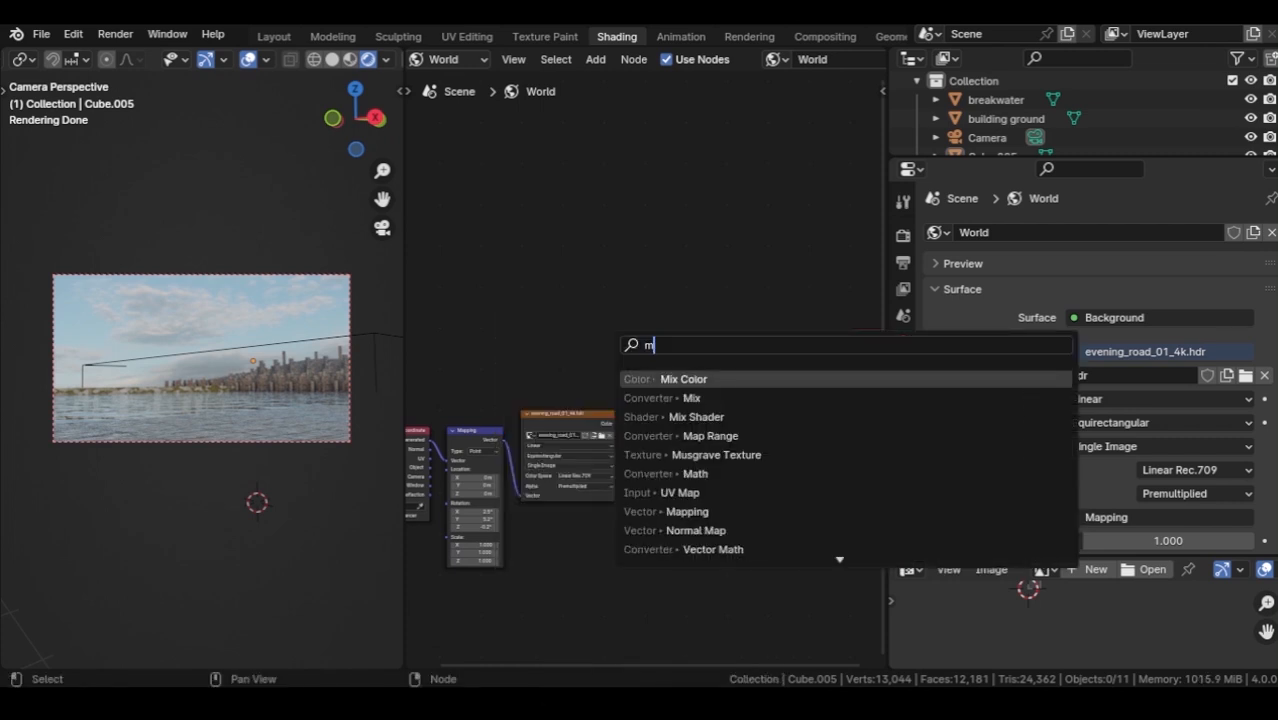
{"action": "key", "text": "Return"}
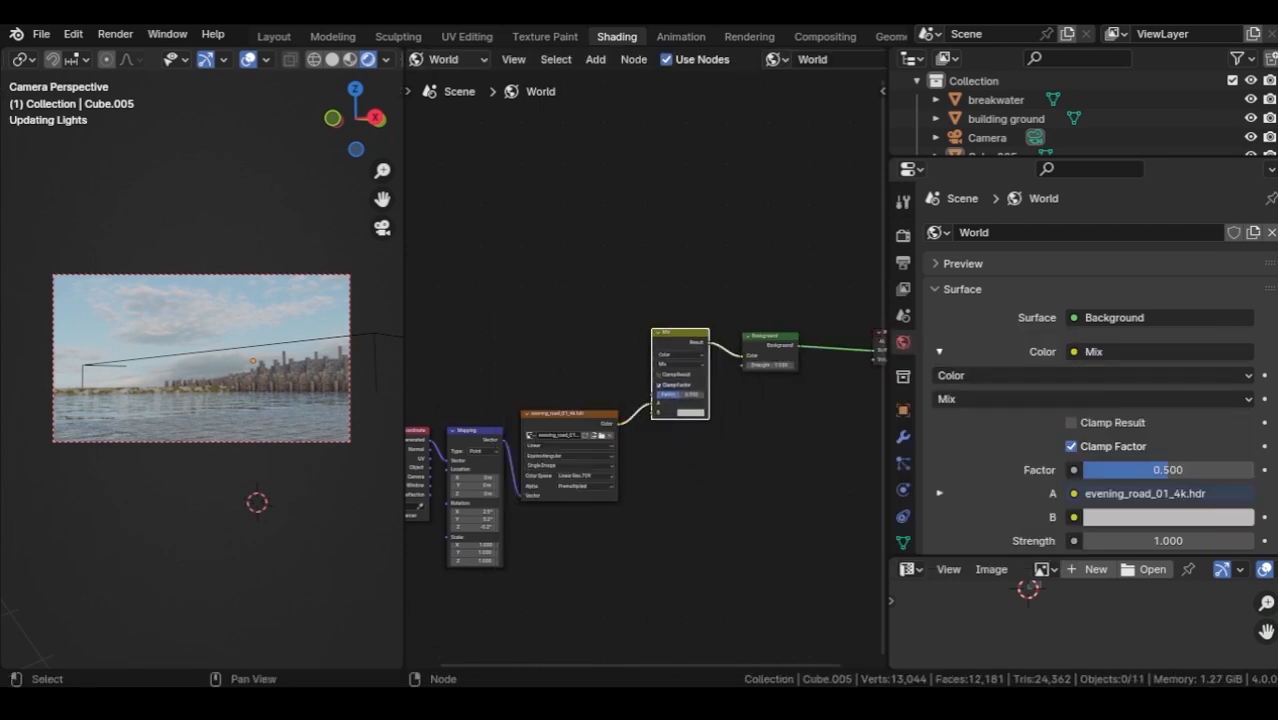
Relink the HDRI color to the Mix node's B input and set its blending mode to Multiply.
{"action": "left_click_drag", "start_coordinate": [653, 404], "coordinate": [653, 413]}
{"action": "left_click", "coordinate": [680, 364]}
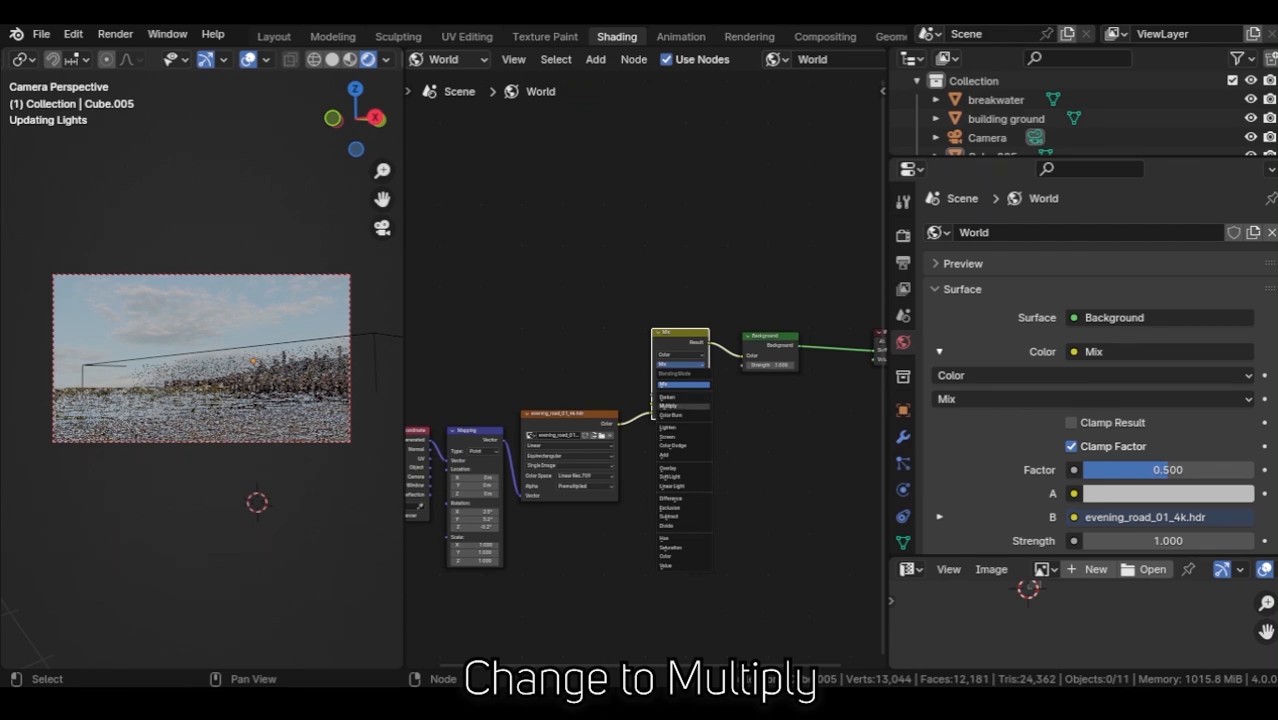
{"action": "left_click", "coordinate": [667, 406]}
Add a Sky Texture node above the HDRI and link its Color to the Multiply node's A input.
{"action": "scroll", "coordinate": [641, 364], "scroll_direction": "up", "scroll_amount": 2}
{"action": "key", "text": "shift+a"}
{"action": "type", "text": "s"}
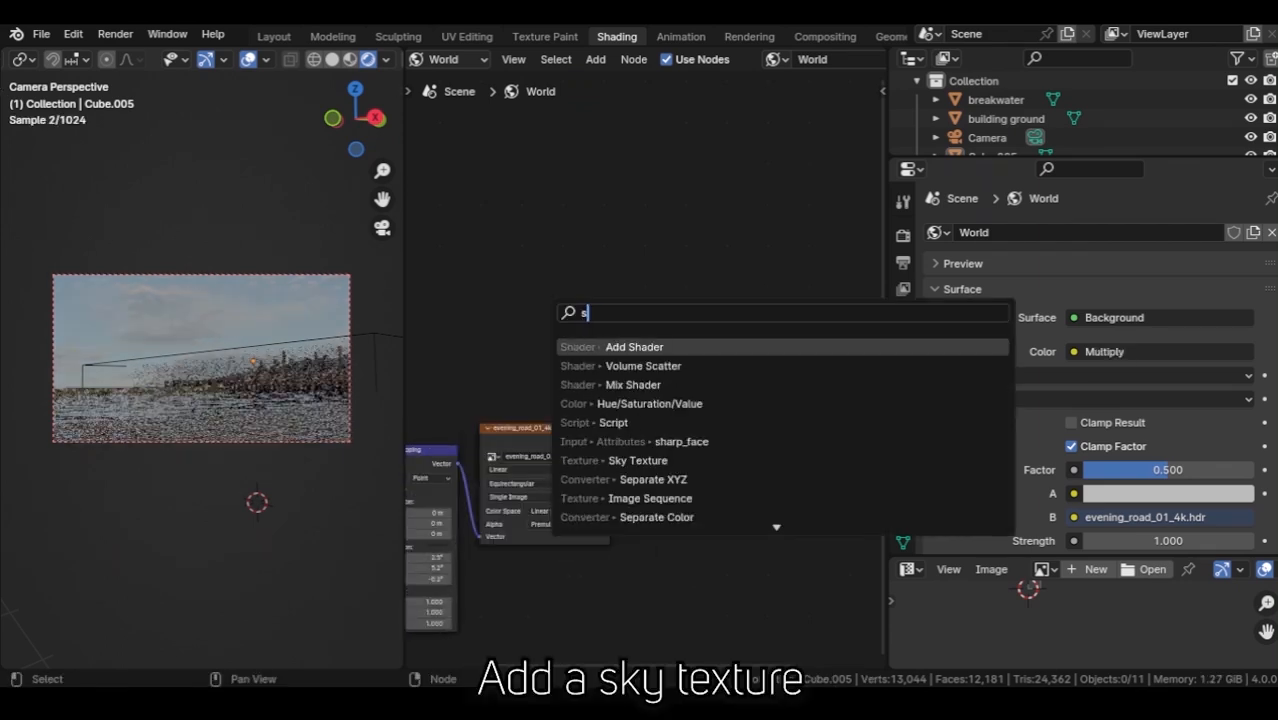
{"action": "type", "text": "ky"}
{"action": "key", "text": "Return"}
{"action": "left_click", "coordinate": [505, 245]}
{"action": "left_click_drag", "start_coordinate": [547, 254], "coordinate": [595, 284]}
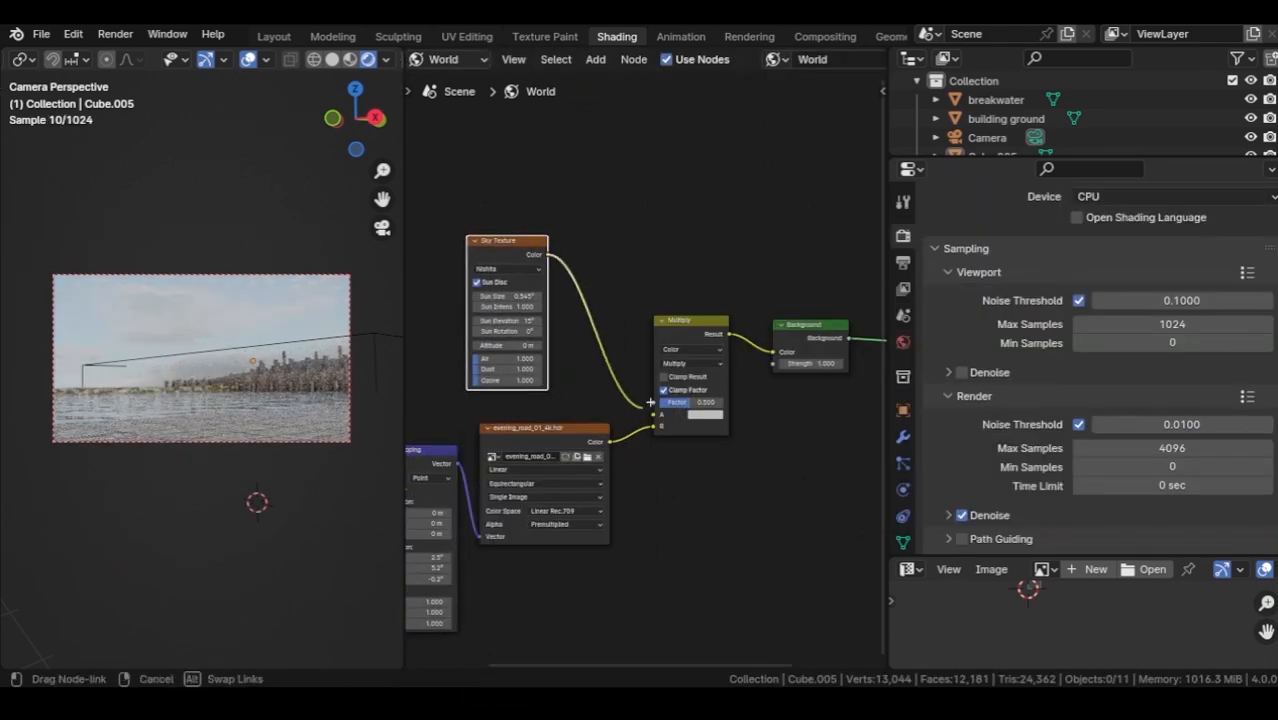
{"action": "left_click_drag", "start_coordinate": [651, 402], "coordinate": [655, 413]}
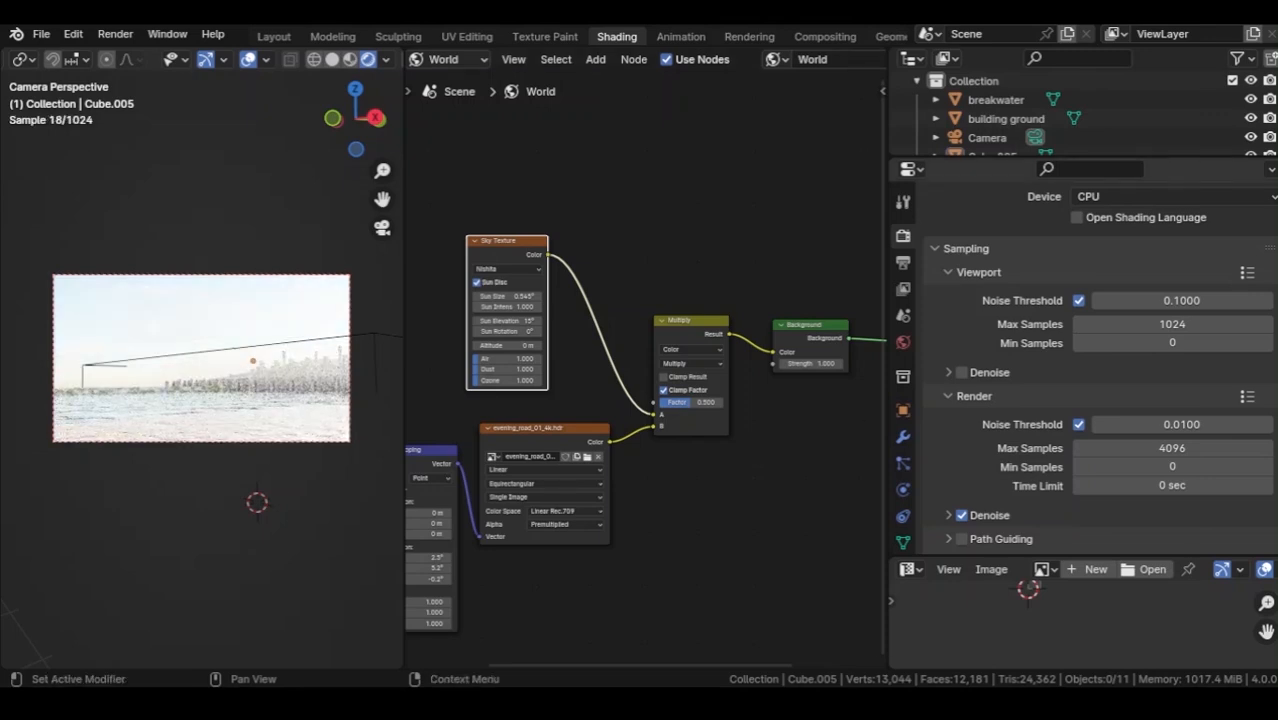
Set the Film exposure to 0.4 in the render properties and lower it further to about 0.34.
{"action": "scroll", "coordinate": [1099, 368], "scroll_direction": "down", "scroll_amount": 8}
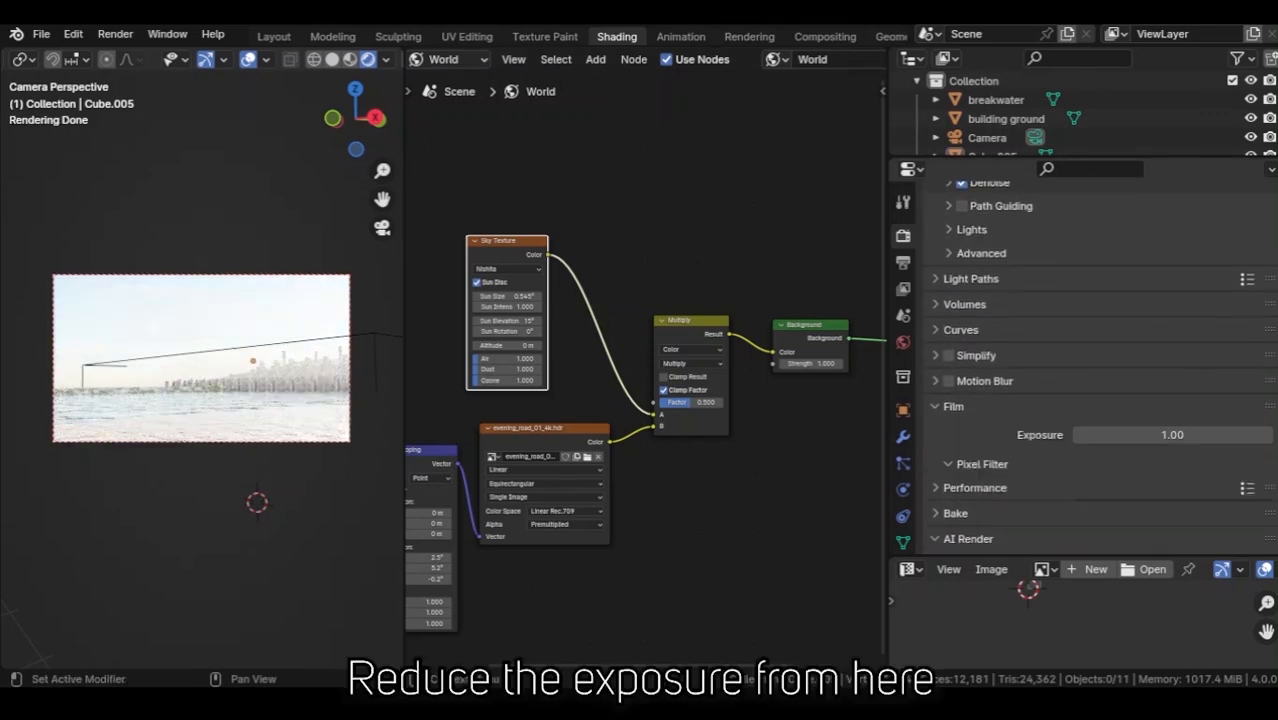
{"action": "scroll", "coordinate": [1100, 365], "scroll_direction": "down", "scroll_amount": 2}
{"action": "left_click", "coordinate": [1172, 381]}
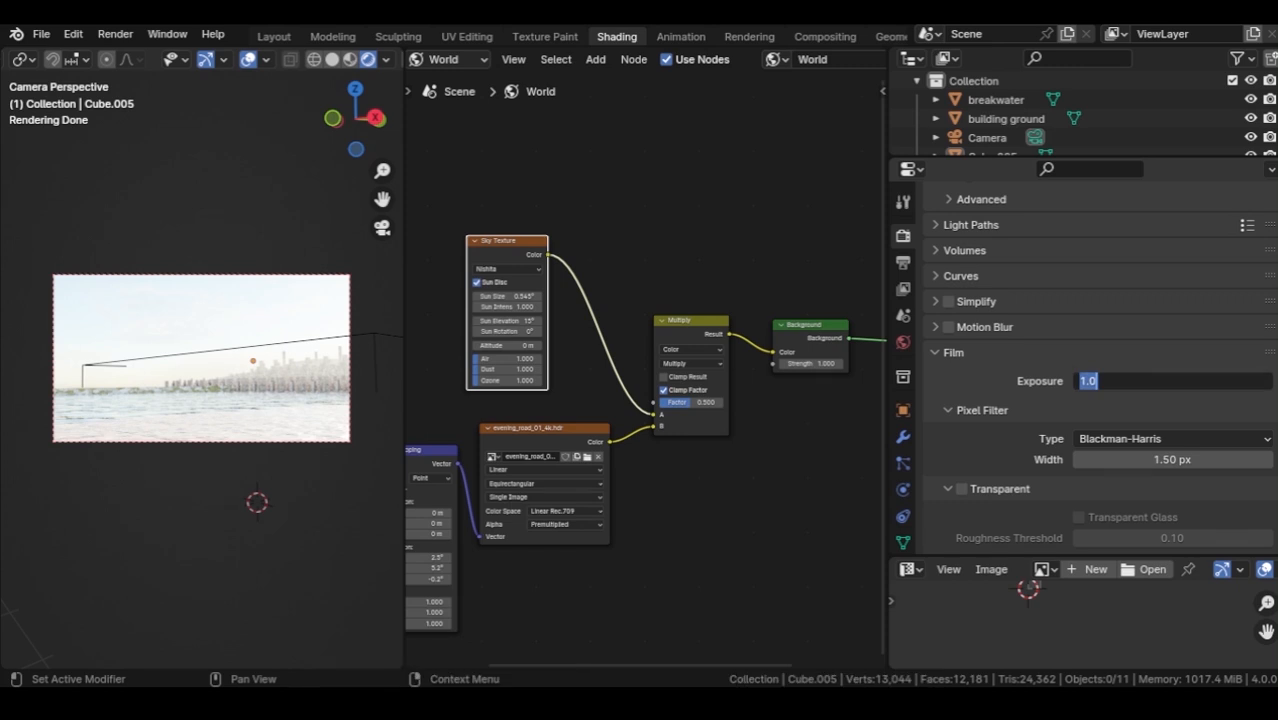
{"action": "type", "text": ".4"}
{"action": "key", "text": "Return"}
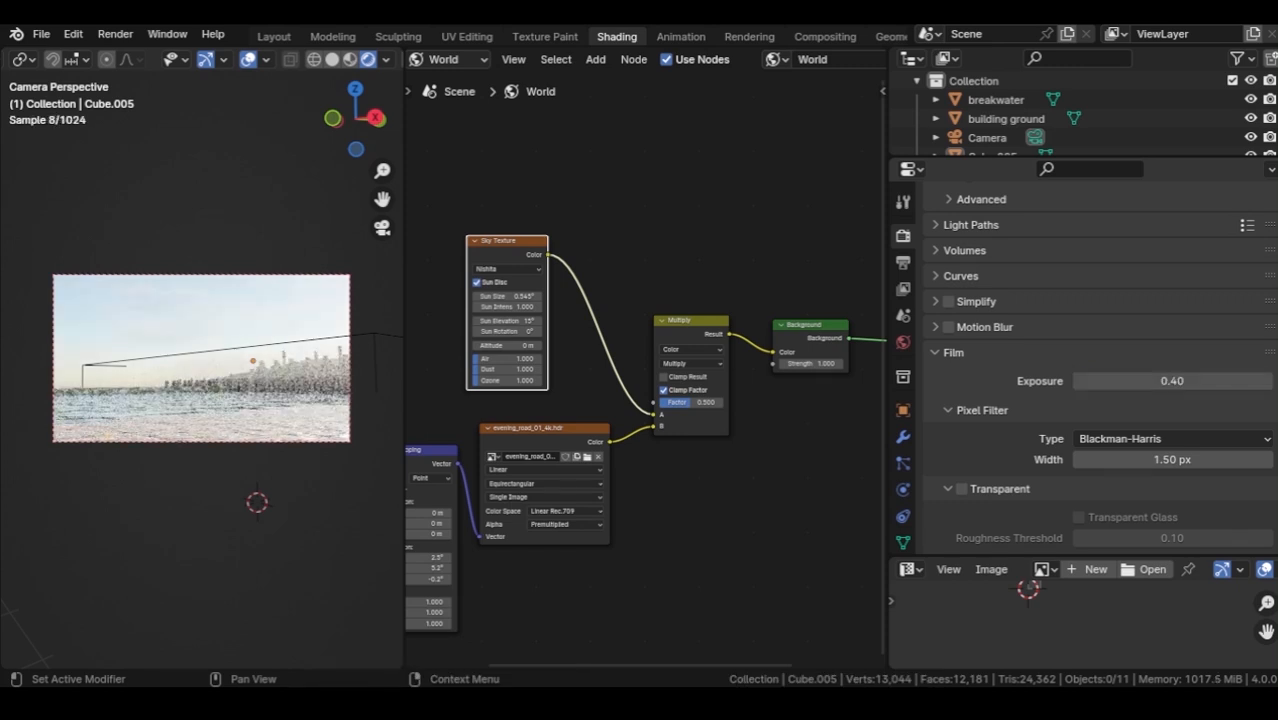
{"action": "left_click", "coordinate": [1078, 381]}
{"action": "left_click", "coordinate": [1078, 381]}
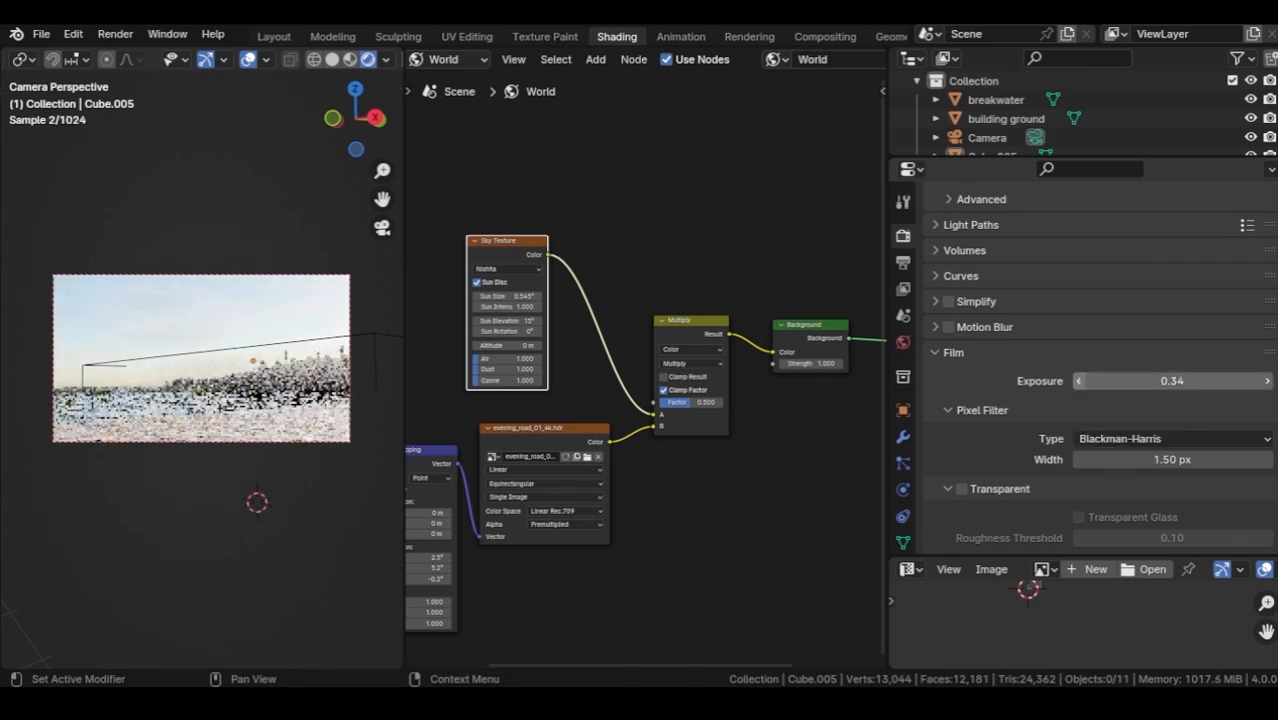
{"action": "left_click", "coordinate": [1078, 381]}
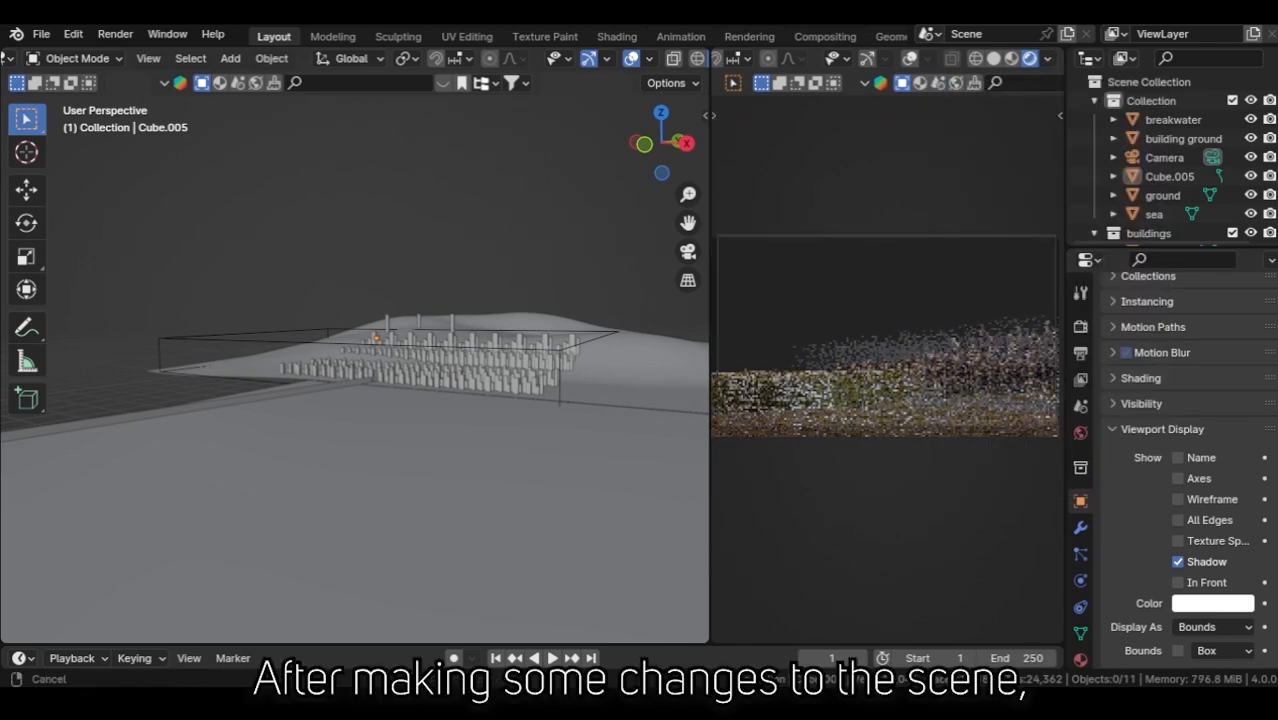
Rotate the imported df+60+RUNNING boat model about Z and move it about -149 m along the X axis.
{"action": "left_click", "coordinate": [1173, 119]}
{"action": "key", "text": "r"}
{"action": "key", "text": "z"}
{"action": "key", "text": "Return"}
{"action": "key", "text": "g"}
{"action": "key", "text": "x"}
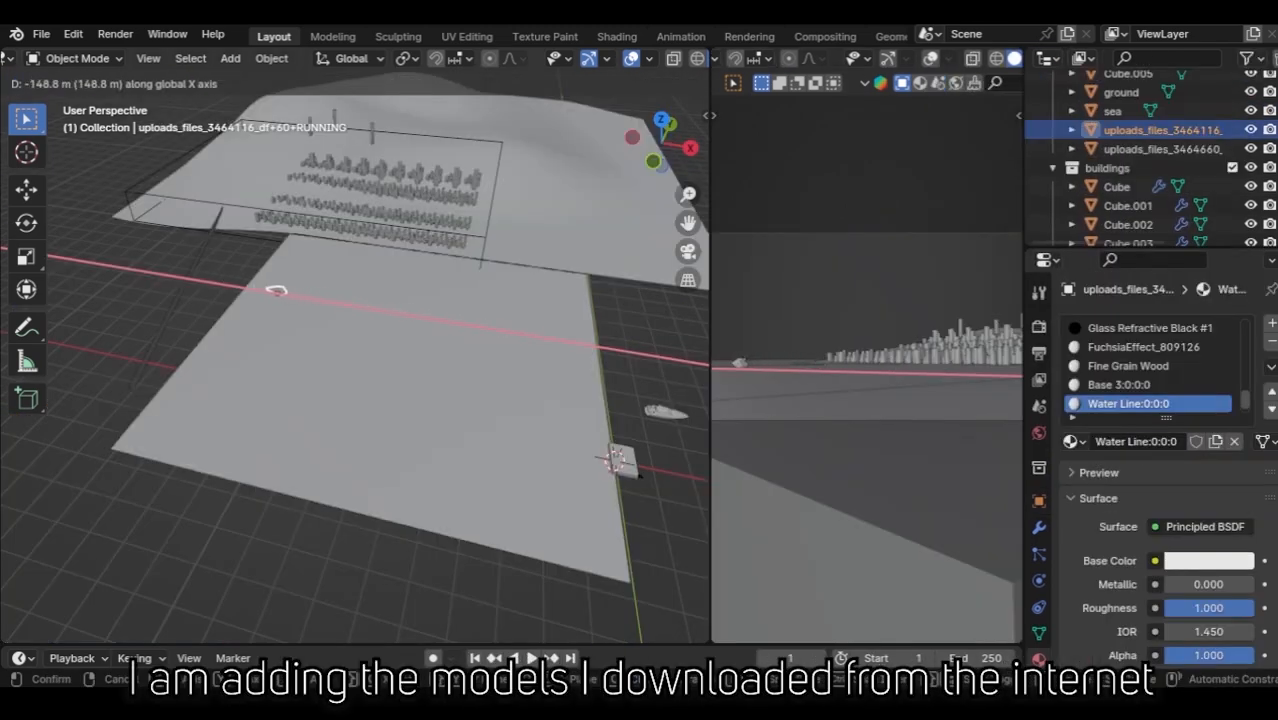
{"action": "key", "text": "Return"}
Move the imported Bossa_43 yacht model along the X axis into the camera's view in front of the city.
{"action": "left_click", "coordinate": [1160, 148]}
{"action": "key", "text": "g"}
{"action": "key", "text": "x"}
{"action": "key", "text": "Return"}
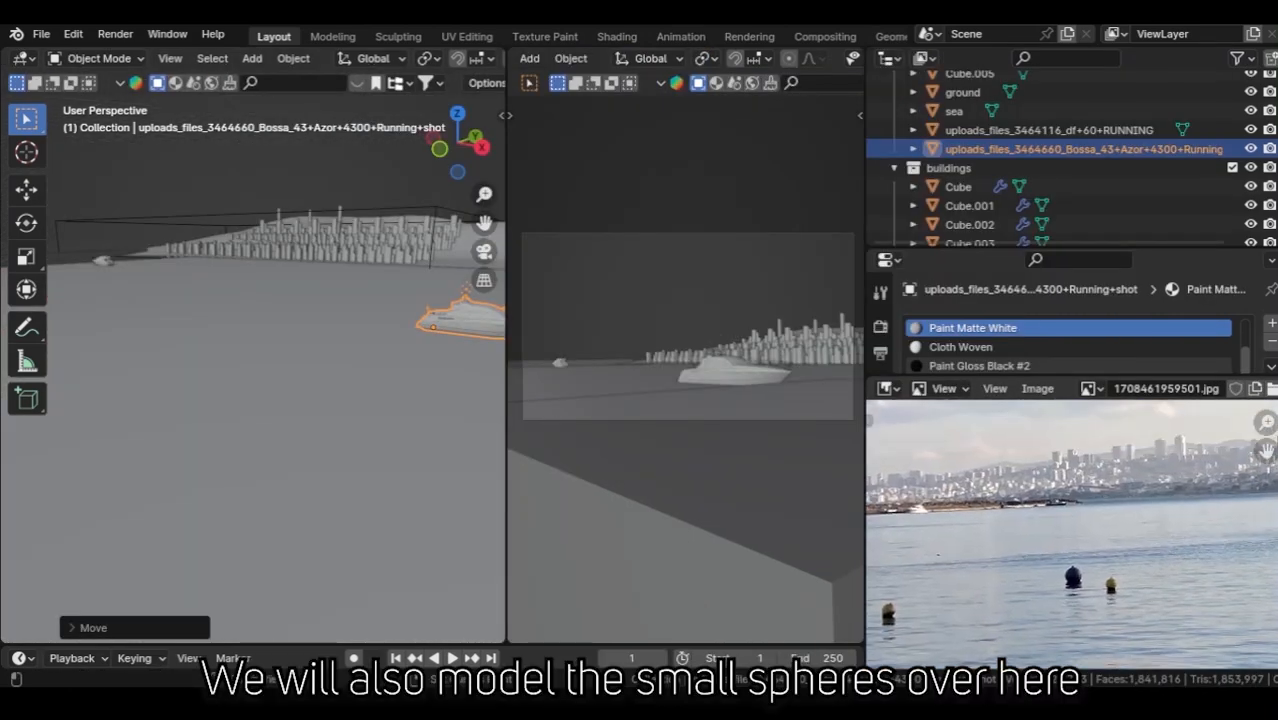
Add a UV Sphere for the buoy at the world origin with 8 segments and 16 rings.
{"action": "scroll", "coordinate": [1070, 530], "scroll_direction": "up", "scroll_amount": 3}
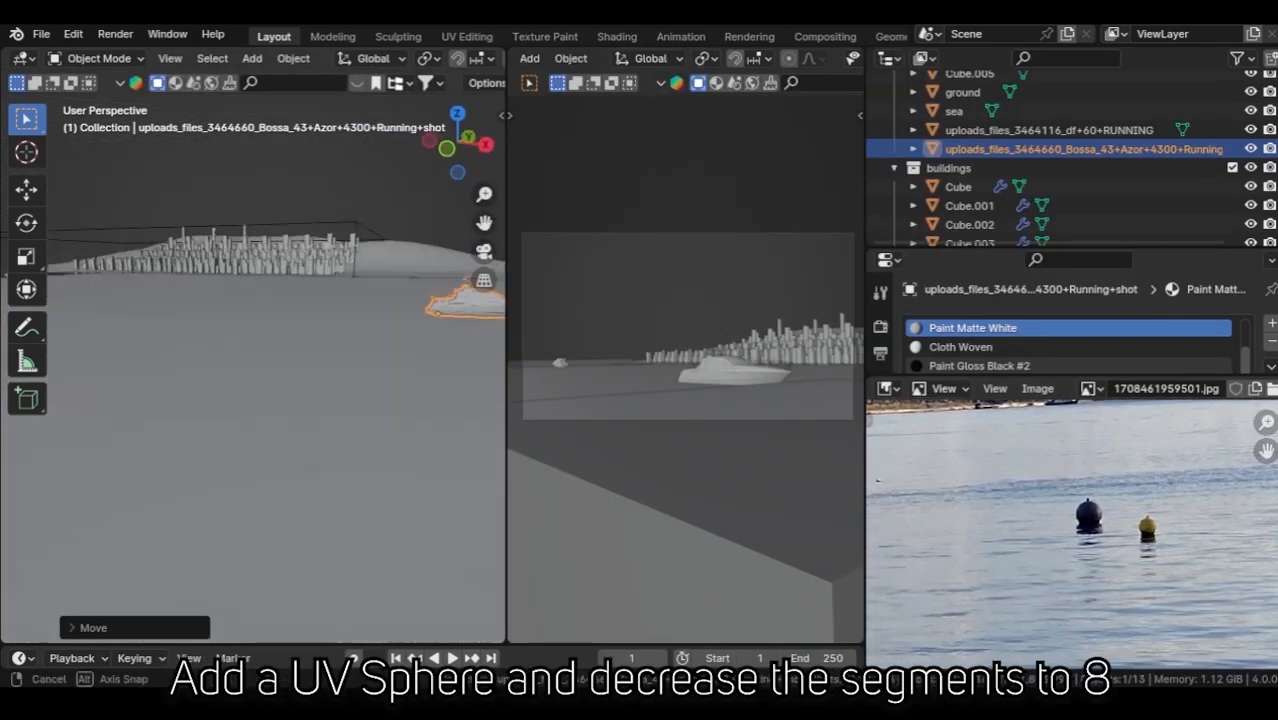
{"action": "key", "text": "shift+a"}
{"action": "mouse_move", "coordinate": [200, 296]}
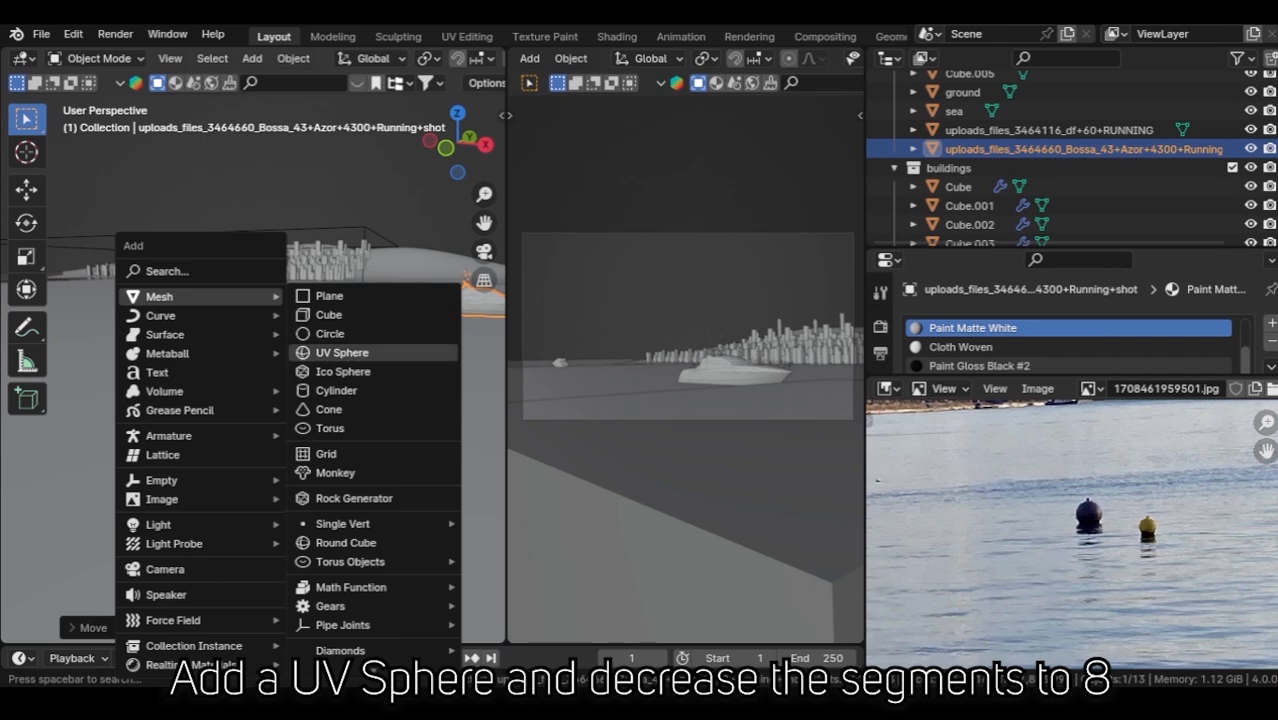
{"action": "left_click", "coordinate": [342, 352]}
{"action": "left_click", "coordinate": [110, 626]}
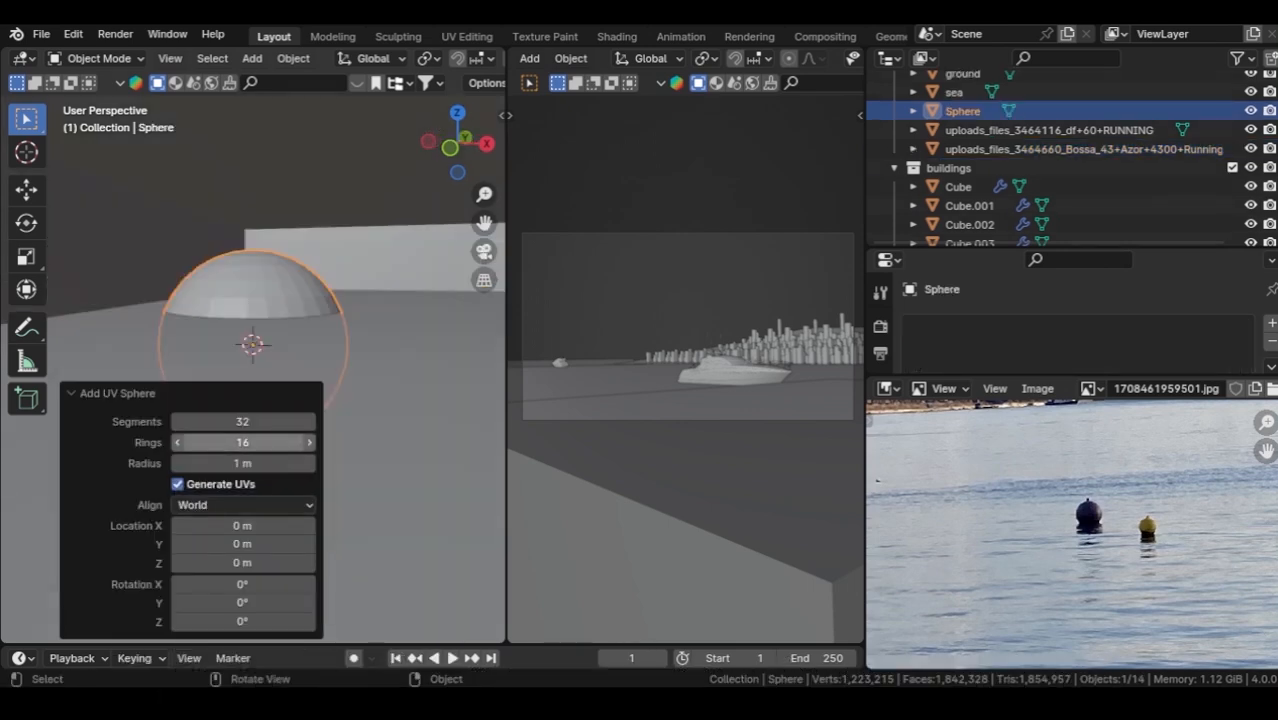
{"action": "left_click_drag", "start_coordinate": [242, 421], "coordinate": [220, 421]}
{"action": "type", "text": "8"}
{"action": "key", "text": "Return"}
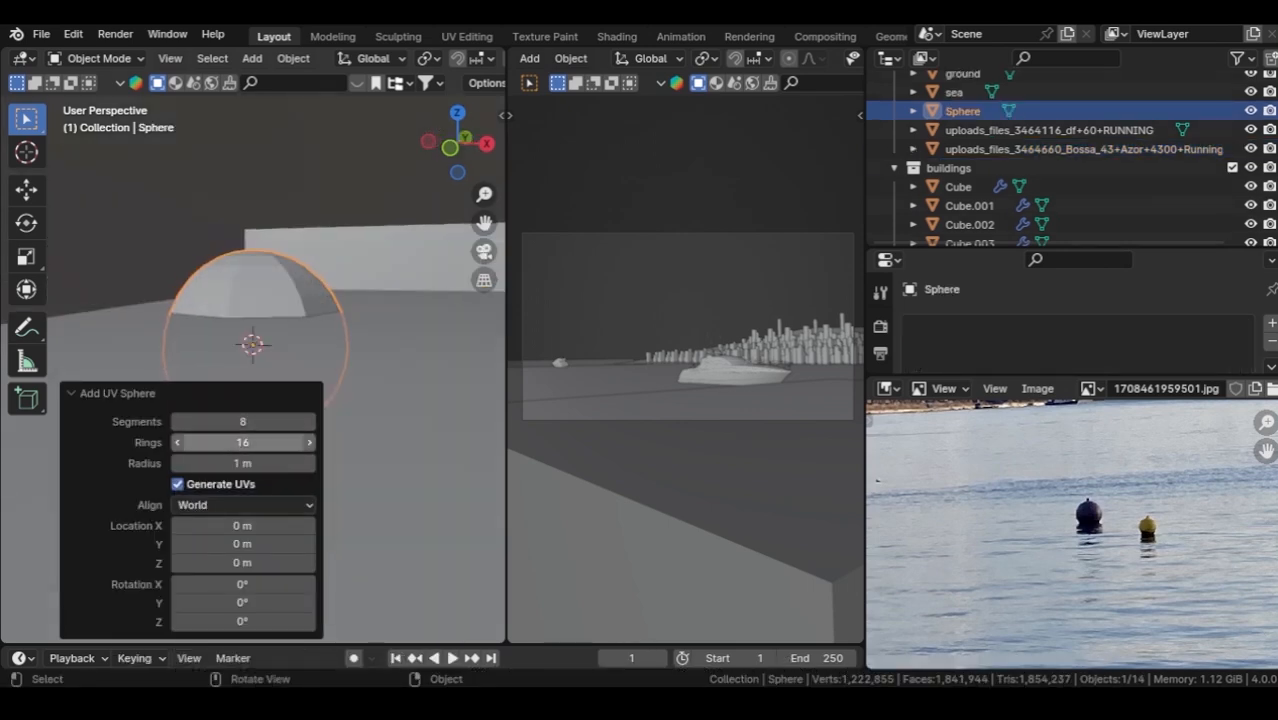
{"action": "middle_click_drag", "start_coordinate": [345, 300], "coordinate": [380, 345]}
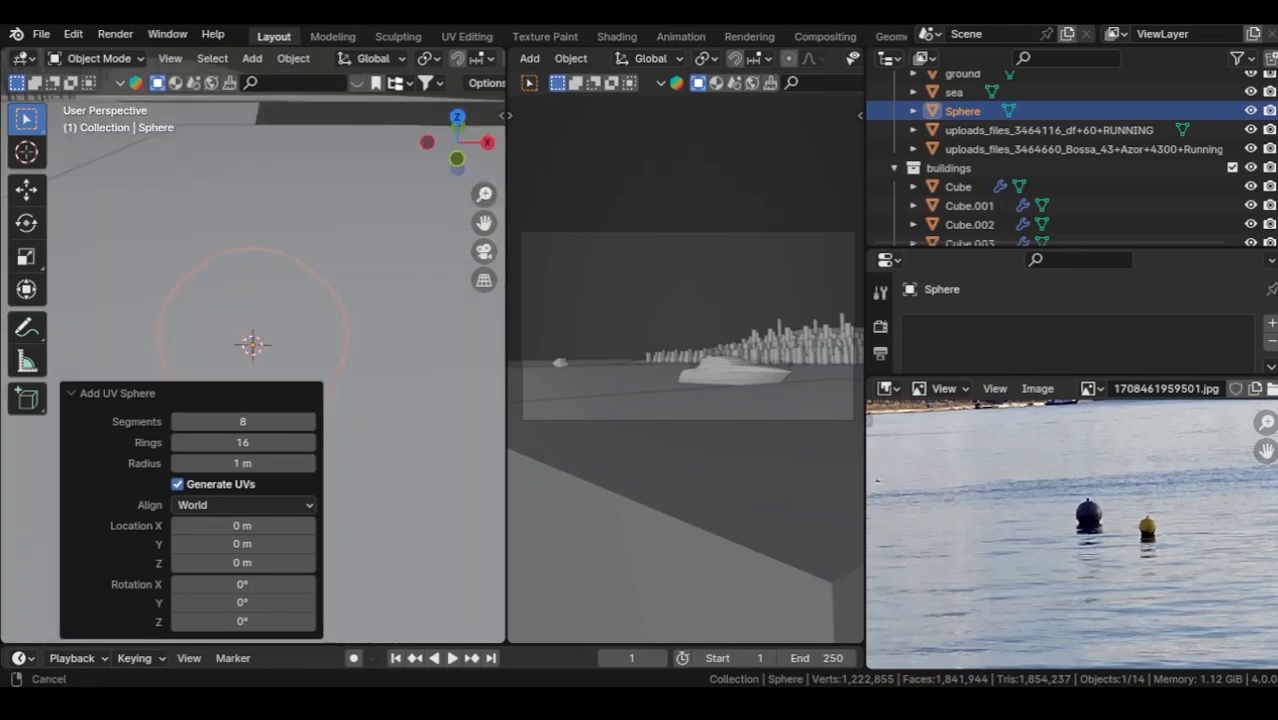
Move the buoy sphere along the X axis by about -5.5 m and about -26 m more, out over the sea.
{"action": "scroll", "coordinate": [380, 345], "scroll_direction": "down", "scroll_amount": 4}
{"action": "key", "text": "g"}
{"action": "key", "text": "x"}
{"action": "left_click", "coordinate": [118, 345]}
{"action": "middle_click_drag", "start_coordinate": [118, 345], "coordinate": [336, 350], "text": "shift"}
{"action": "scroll", "coordinate": [253, 350], "scroll_direction": "down", "scroll_amount": 8}
{"action": "key", "text": "g"}
{"action": "key", "text": "x"}
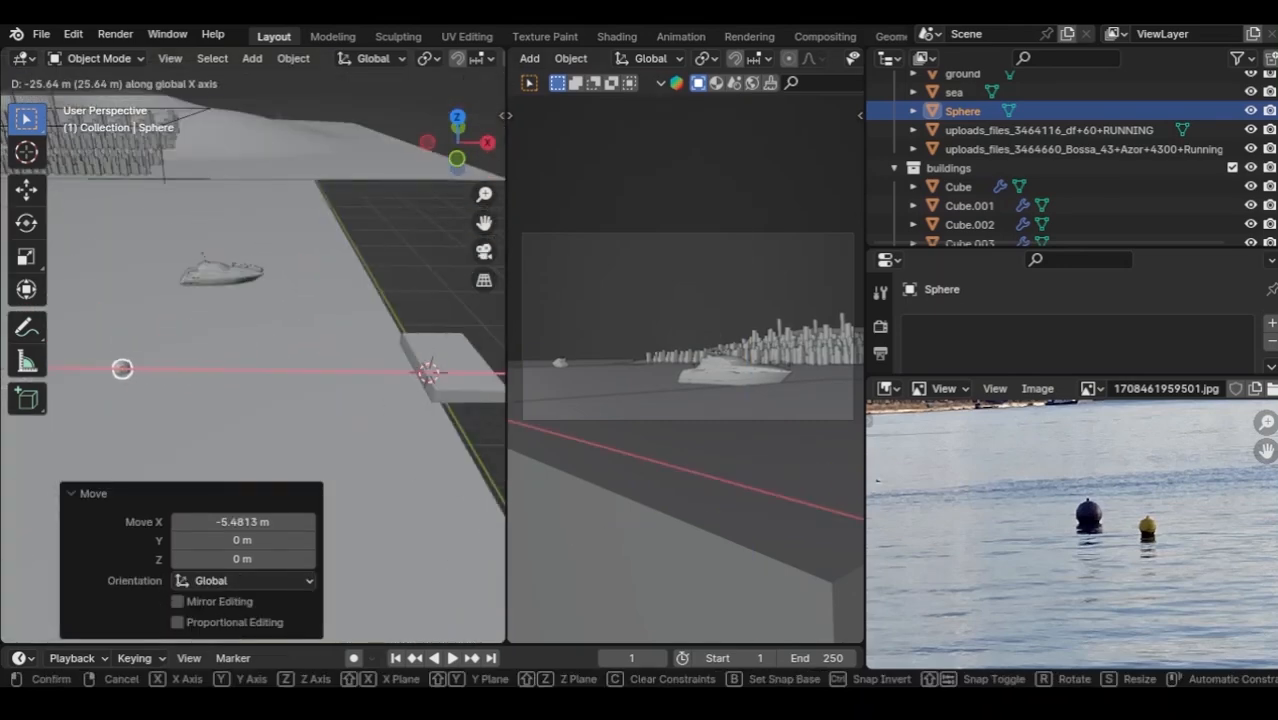
{"action": "left_click", "coordinate": [123, 368]}
Position the sphere beside the yacht in the camera view, moving it about 12.3 m in Y, -9.6 m in X and 3.9 m in Y.
{"action": "key", "text": "g"}
{"action": "key", "text": "y"}
{"action": "key", "text": "y"}
{"action": "left_click", "coordinate": [163, 314]}
{"action": "key", "text": "g"}
{"action": "middle_click_drag", "start_coordinate": [163, 314], "coordinate": [174, 314]}
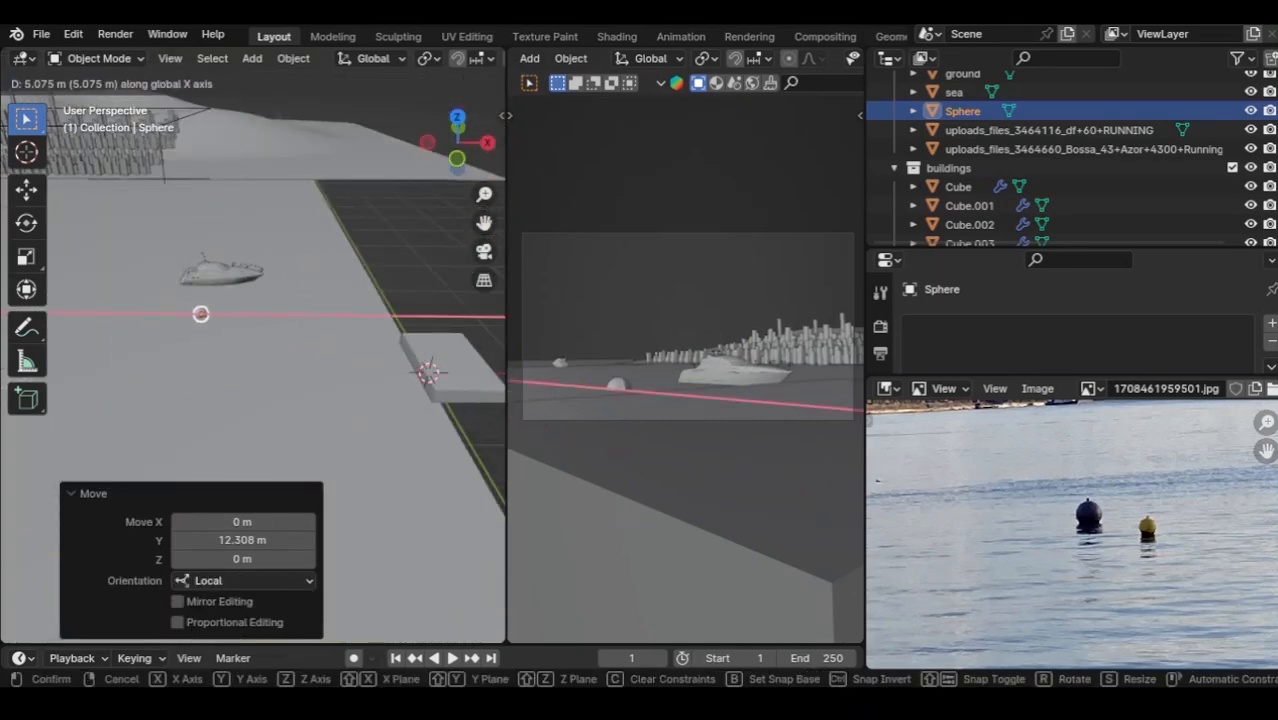
{"action": "left_click", "coordinate": [231, 314]}
{"action": "key", "text": "g"}
{"action": "key", "text": "x"}
{"action": "key", "text": "y"}
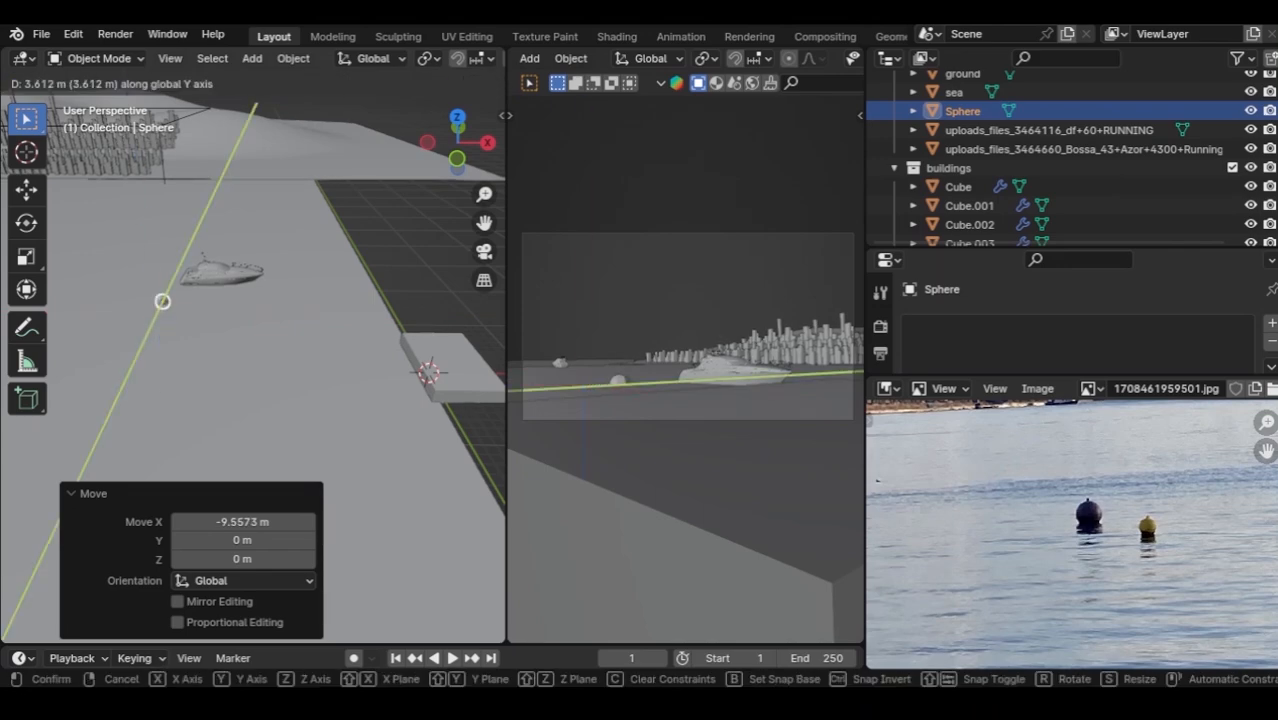
{"action": "left_click", "coordinate": [163, 300]}
Add a Bevel modifier to the buoy sphere.
{"action": "key", "text": "KP_Decimal"}
{"action": "scroll", "coordinate": [253, 344], "scroll_direction": "down", "scroll_amount": 3}
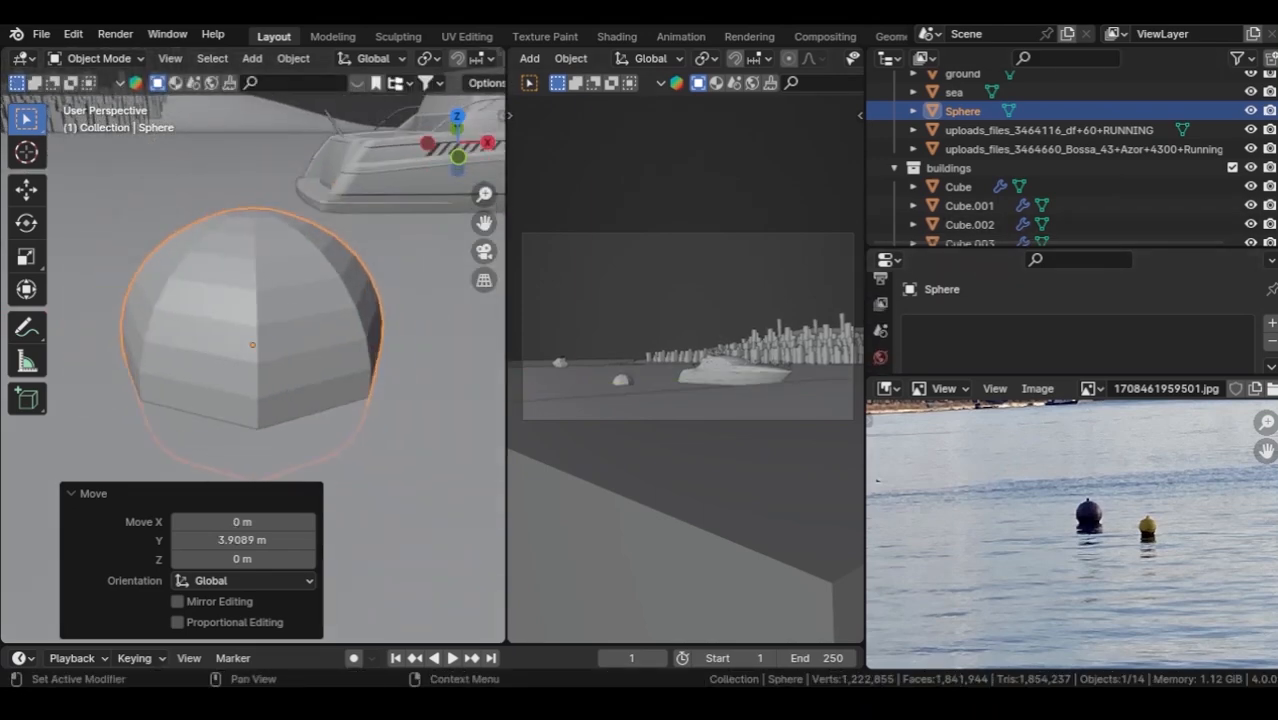
{"action": "left_click_drag", "start_coordinate": [1000, 376], "coordinate": [1000, 462]}
{"action": "left_click", "coordinate": [881, 450]}
{"action": "left_click", "coordinate": [1000, 324]}
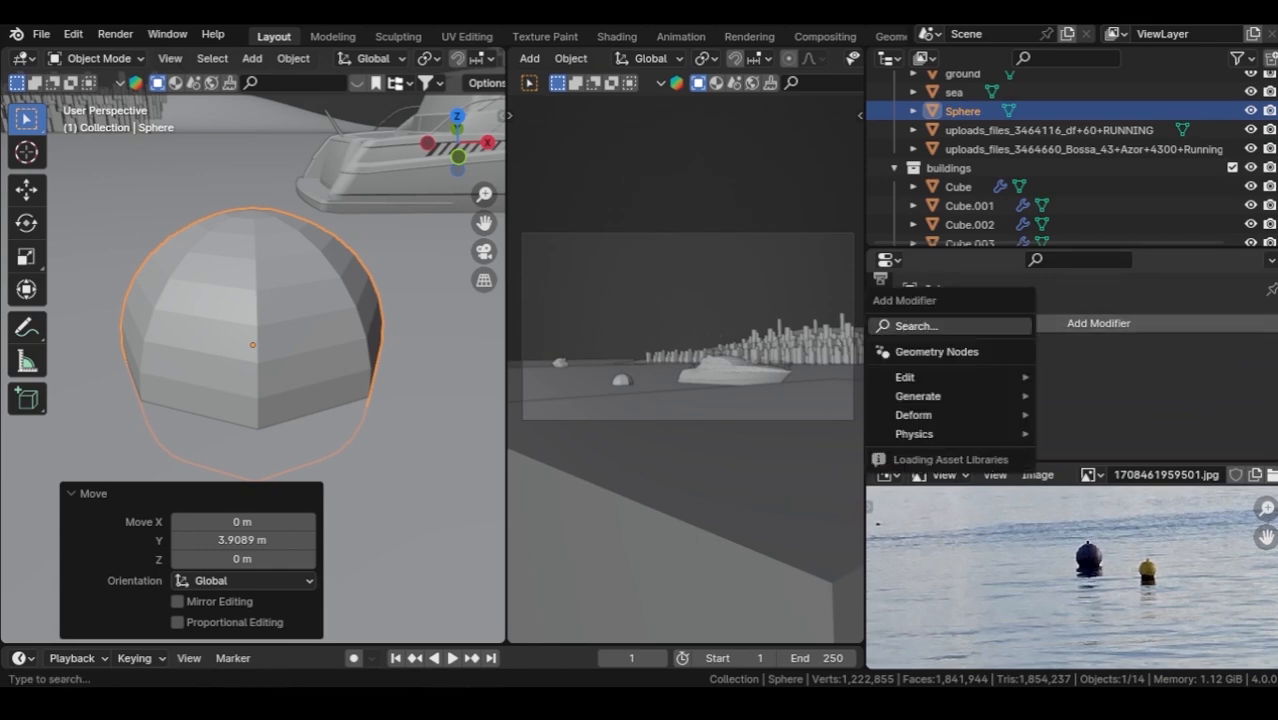
{"action": "left_click", "coordinate": [1000, 326]}
{"action": "left_click", "coordinate": [1000, 403]}
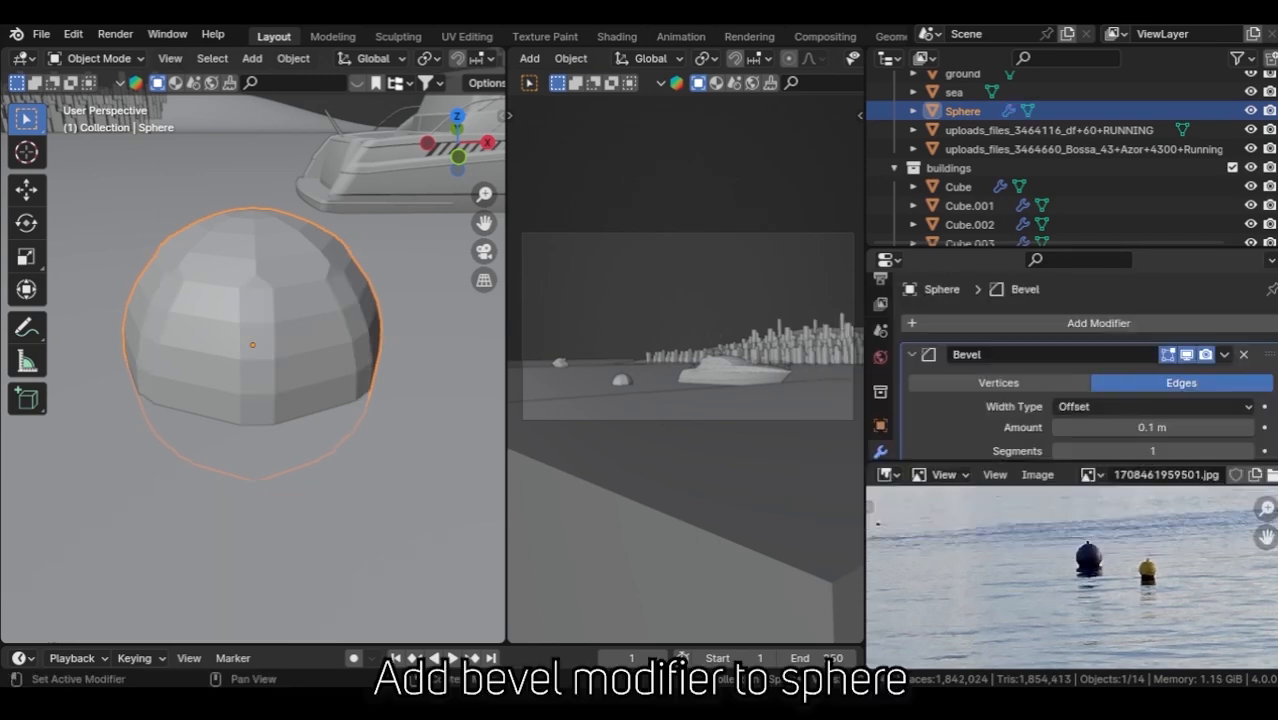
Set the sphere's Bevel modifier to 3 segments and an amount of 0.028 m.
{"action": "scroll", "coordinate": [1090, 390], "scroll_direction": "down", "scroll_amount": 3}
{"action": "left_click", "coordinate": [1248, 401]}
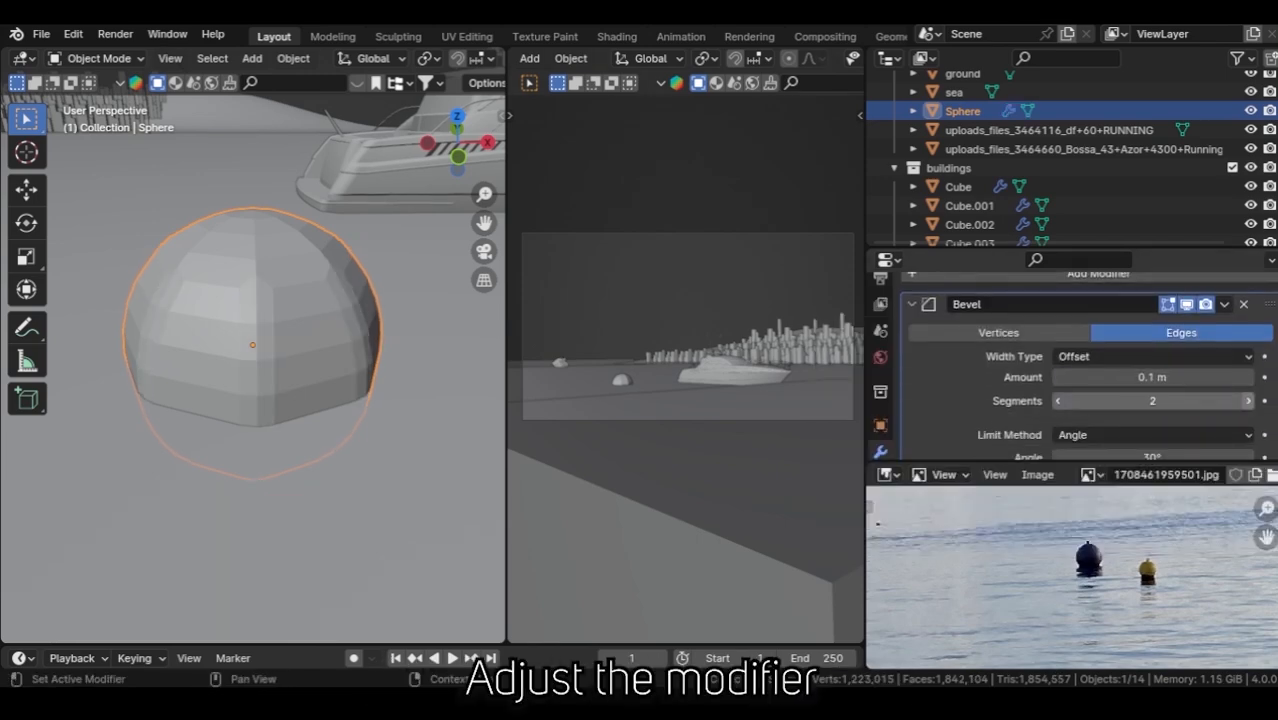
{"action": "left_click", "coordinate": [1248, 401]}
{"action": "left_click_drag", "start_coordinate": [1190, 378], "coordinate": [1176, 378]}
Shade the buoy sphere smooth and raise it about 0.14 m along the Z axis.
{"action": "right_click", "coordinate": [130, 351]}
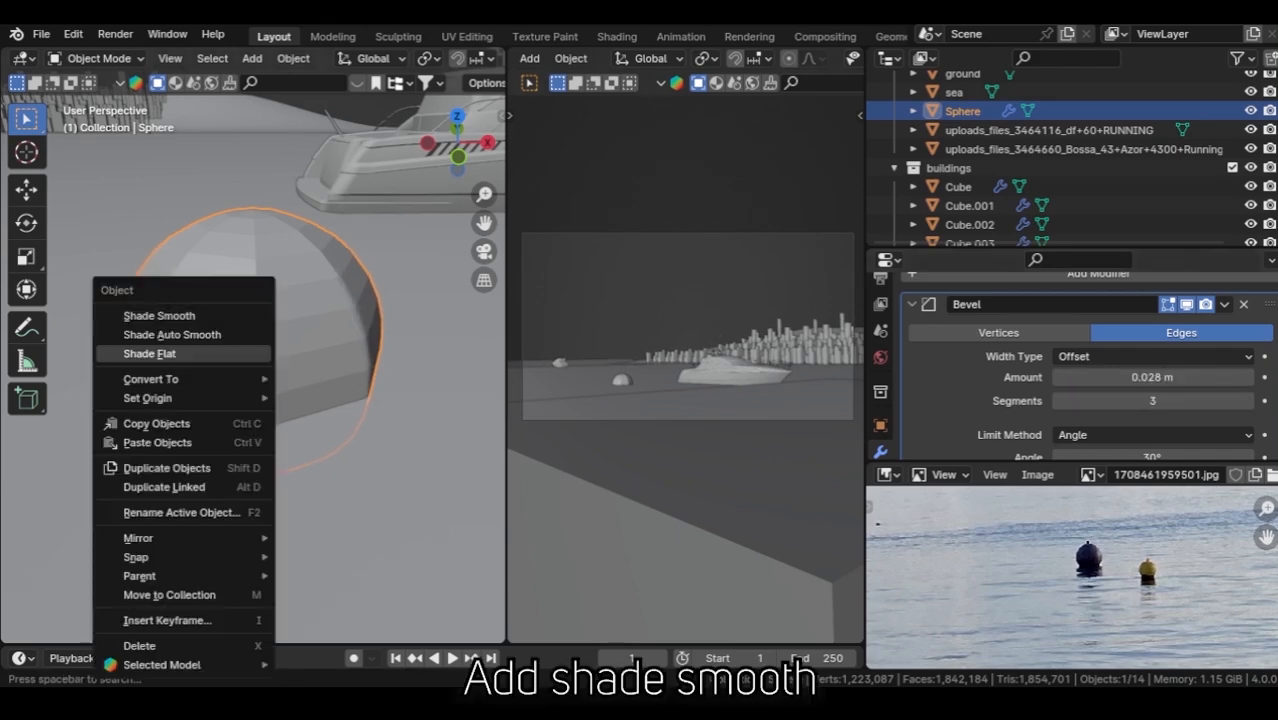
{"action": "left_click", "coordinate": [130, 314]}
{"action": "middle_click_drag", "start_coordinate": [230, 345], "coordinate": [170, 310]}
{"action": "key", "text": "g"}
{"action": "key", "text": "z"}
{"action": "left_click", "coordinate": [228, 314]}
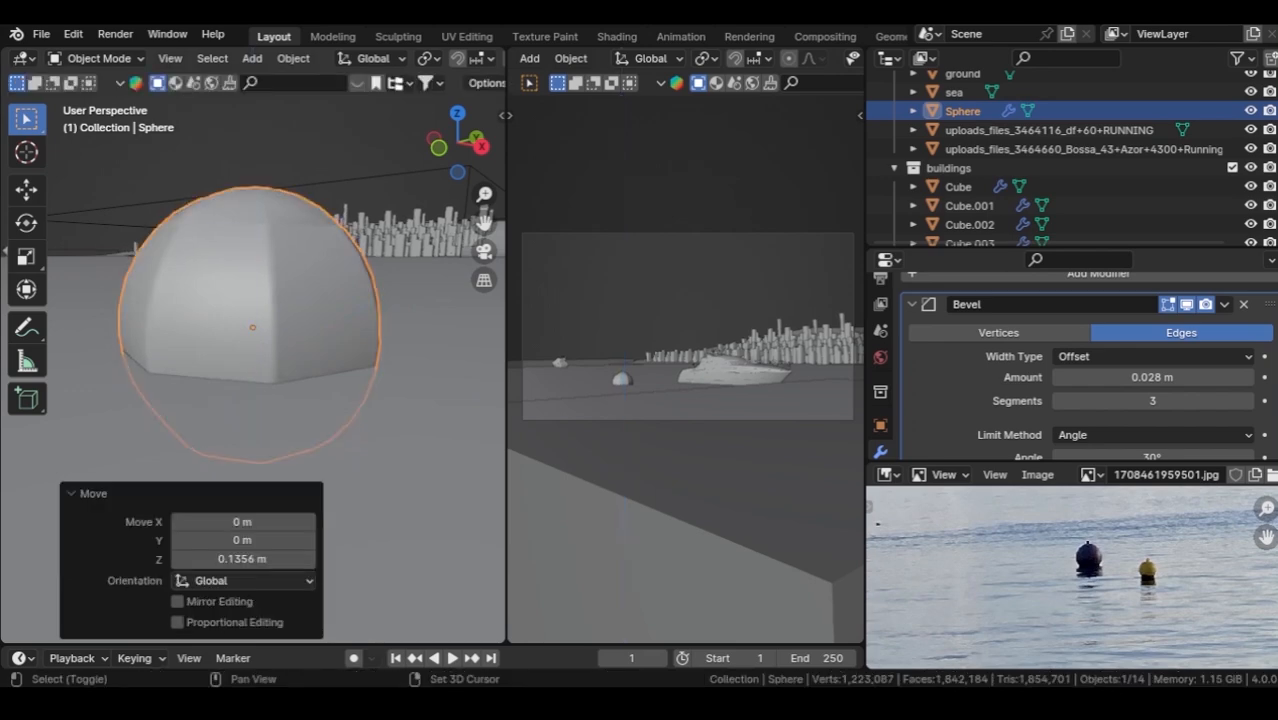
Duplicate the sphere's mesh in Edit Mode and lift the copy about 1.16 m plus 0.34 m along Z, above the original.
{"action": "key", "text": "ctrl+Tab"}
{"action": "left_click", "coordinate": [340, 314]}
{"action": "middle_click_drag", "start_coordinate": [310, 300], "coordinate": [318, 430], "text": "shift"}
{"action": "key", "text": "shift+d"}
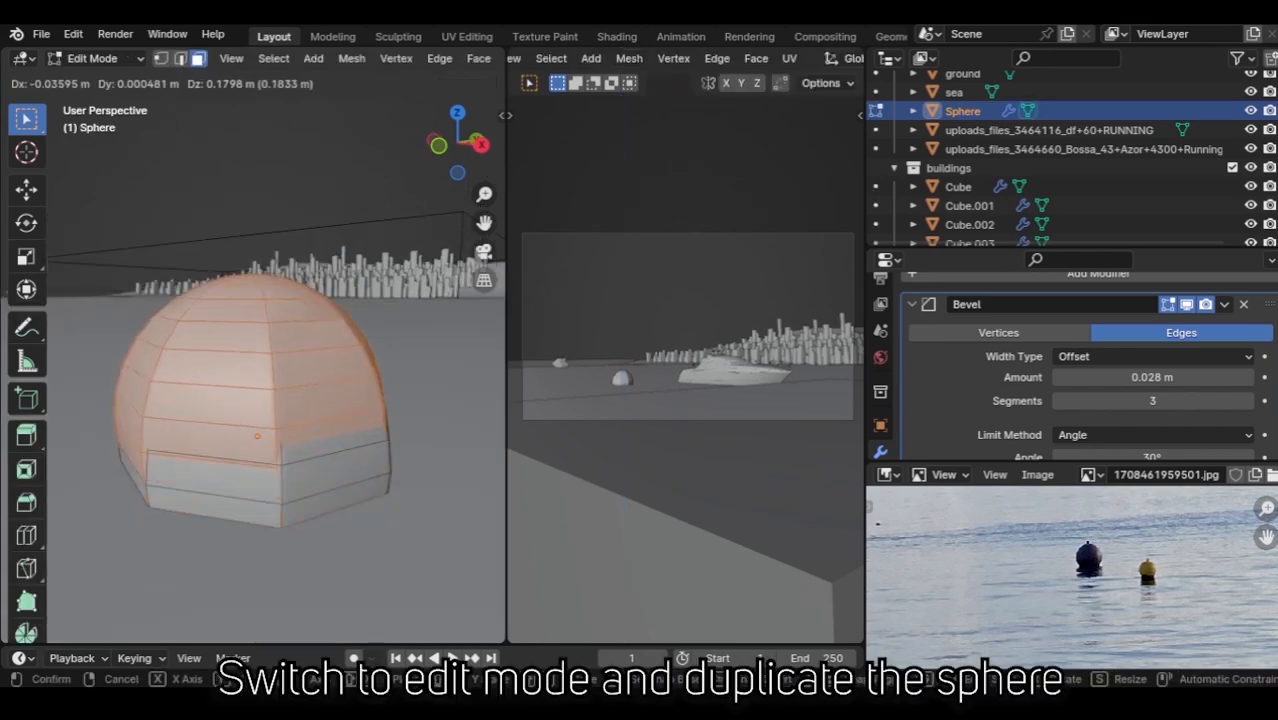
{"action": "key", "text": "z"}
{"action": "left_click", "coordinate": [320, 240]}
{"action": "middle_click_drag", "start_coordinate": [320, 240], "coordinate": [335, 320], "text": "shift"}
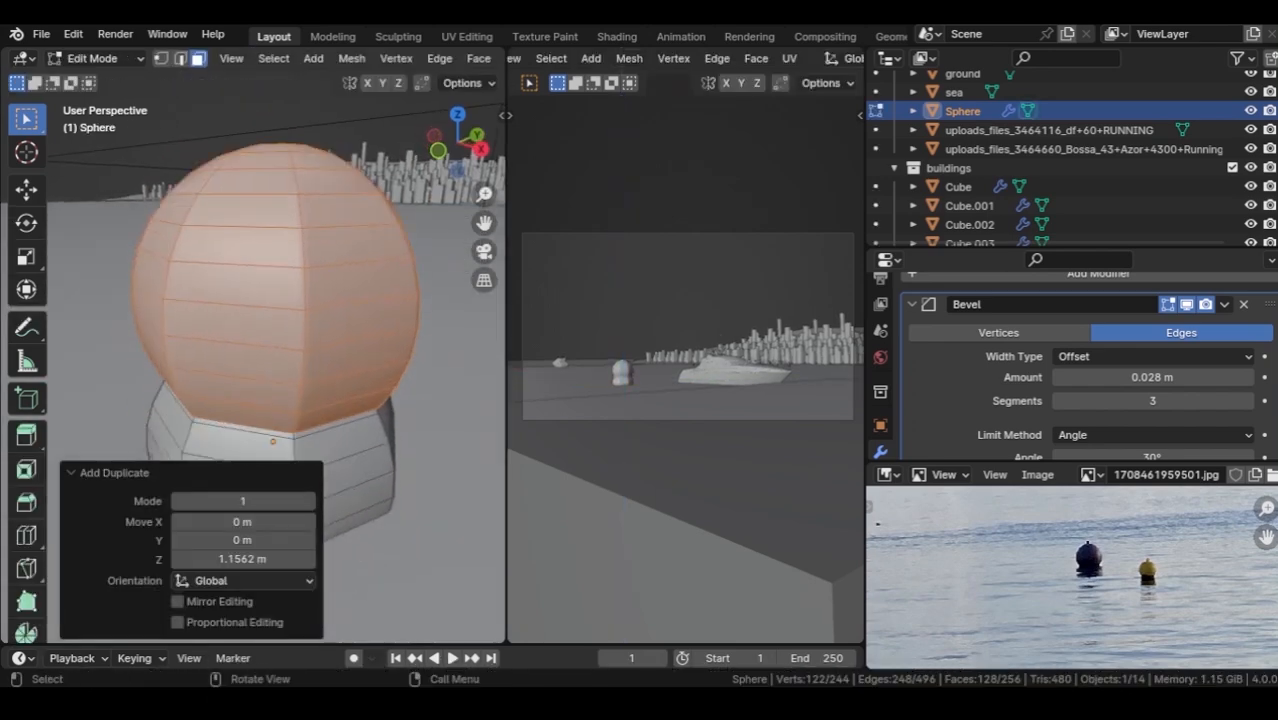
{"action": "key", "text": "g"}
{"action": "key", "text": "z"}
{"action": "left_click", "coordinate": [335, 270]}
Scale the upper sphere to about 0.303 and lower it about 0.28 m along Z onto the larger one, finishing in Object Mode.
{"action": "key", "text": "s"}
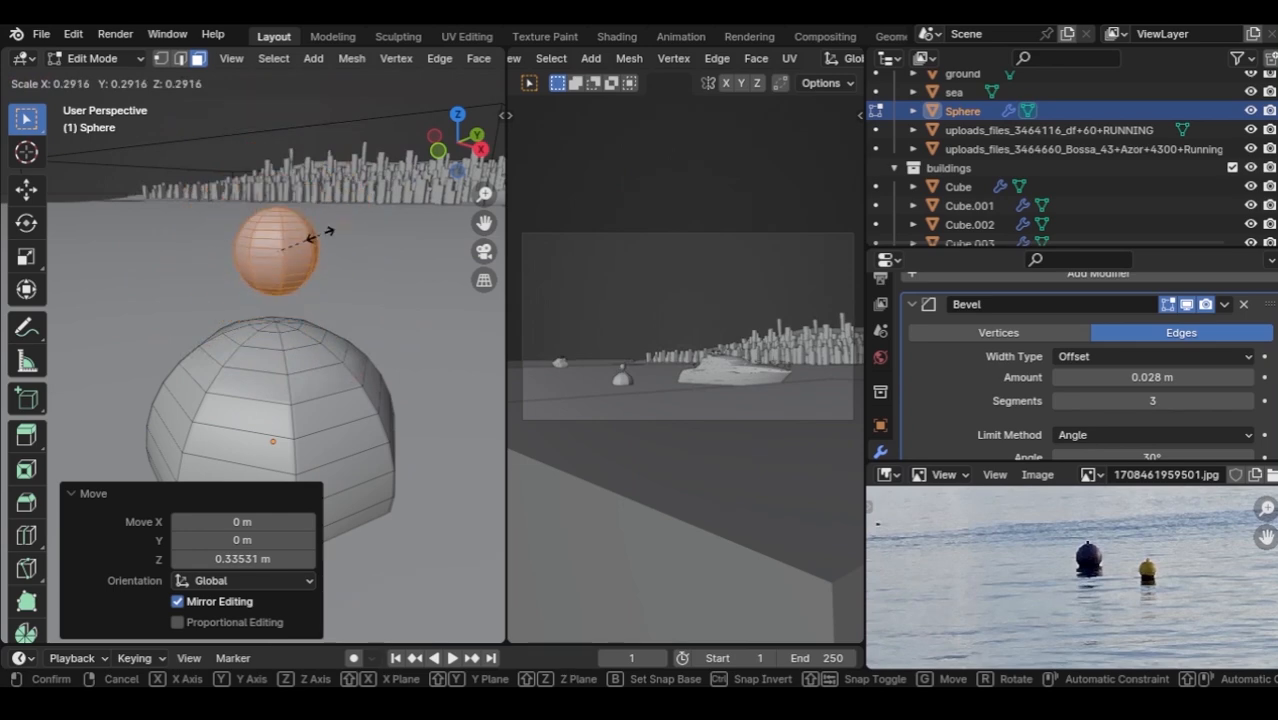
{"action": "left_click", "coordinate": [320, 234]}
{"action": "key", "text": "g"}
{"action": "key", "text": "z"}
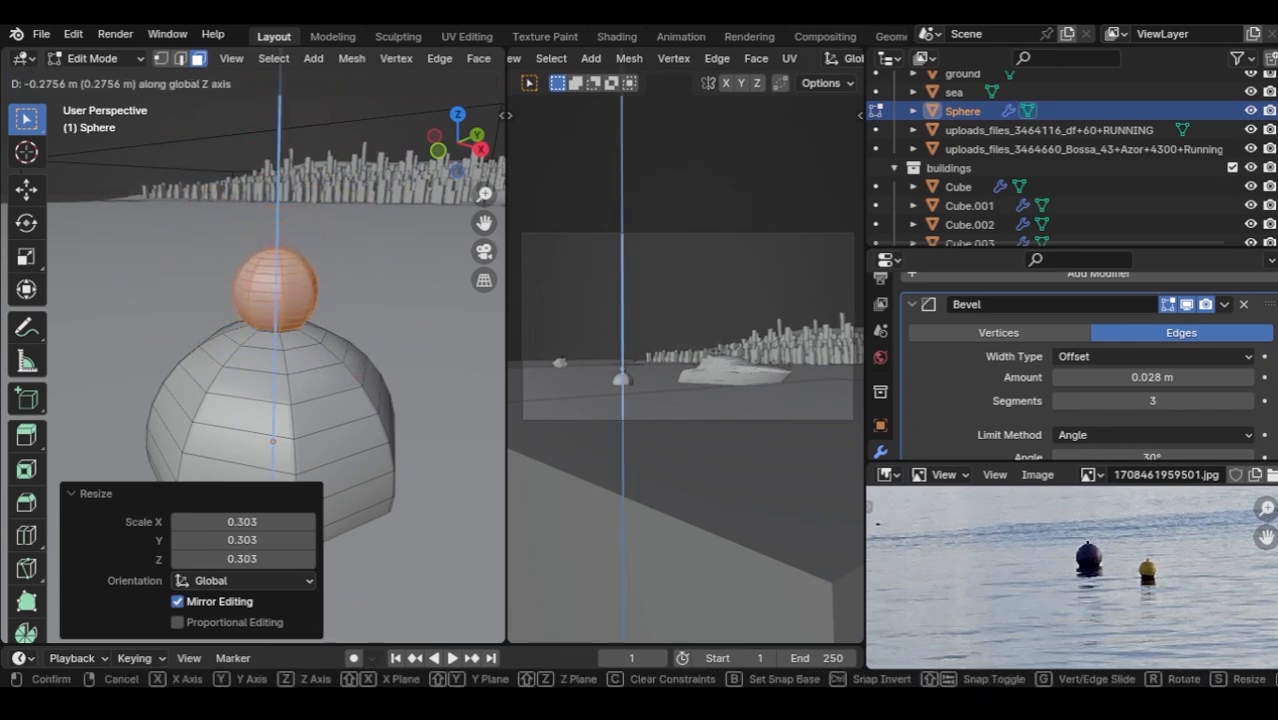
{"action": "key", "text": "Return"}
{"action": "key", "text": "Tab"}
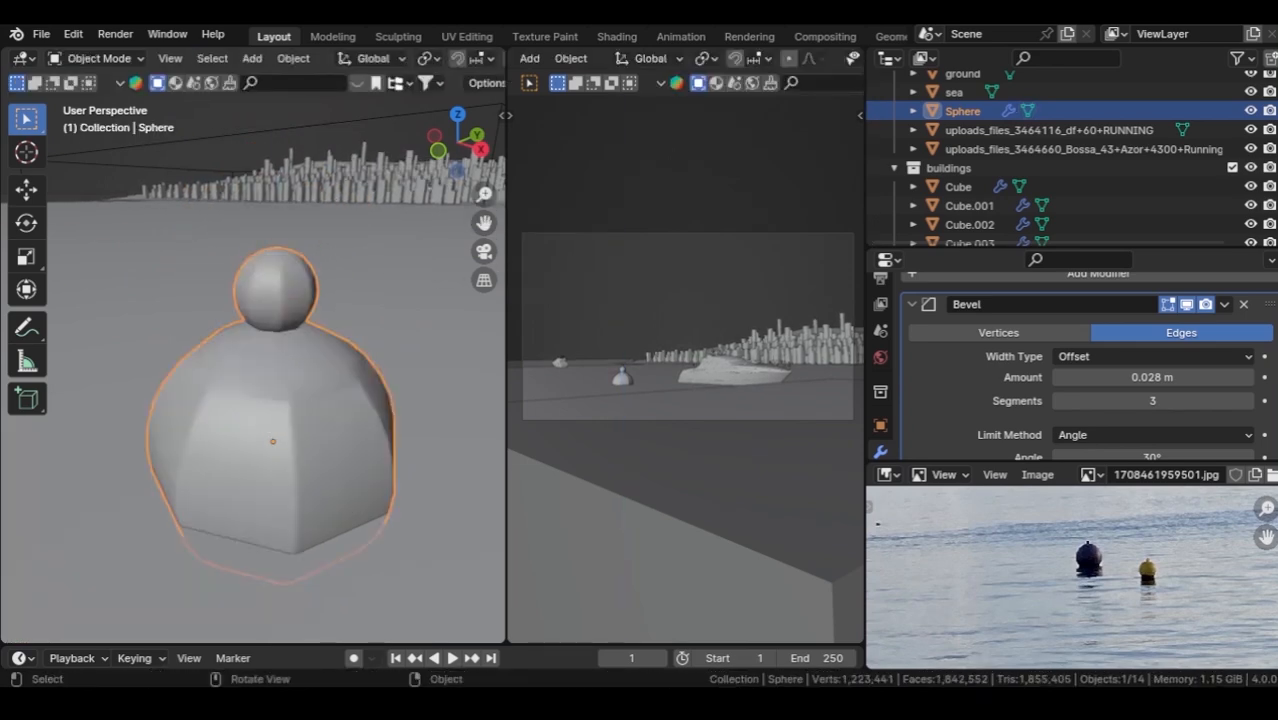
Scale the whole buoy to about 0.602 of its size.
{"action": "key", "text": "s"}
{"action": "left_click", "coordinate": [355, 212]}
{"action": "middle_click_drag", "start_coordinate": [273, 441], "coordinate": [404, 452], "text": "shift"}
{"action": "scroll", "coordinate": [405, 422], "scroll_direction": "down", "scroll_amount": 4}
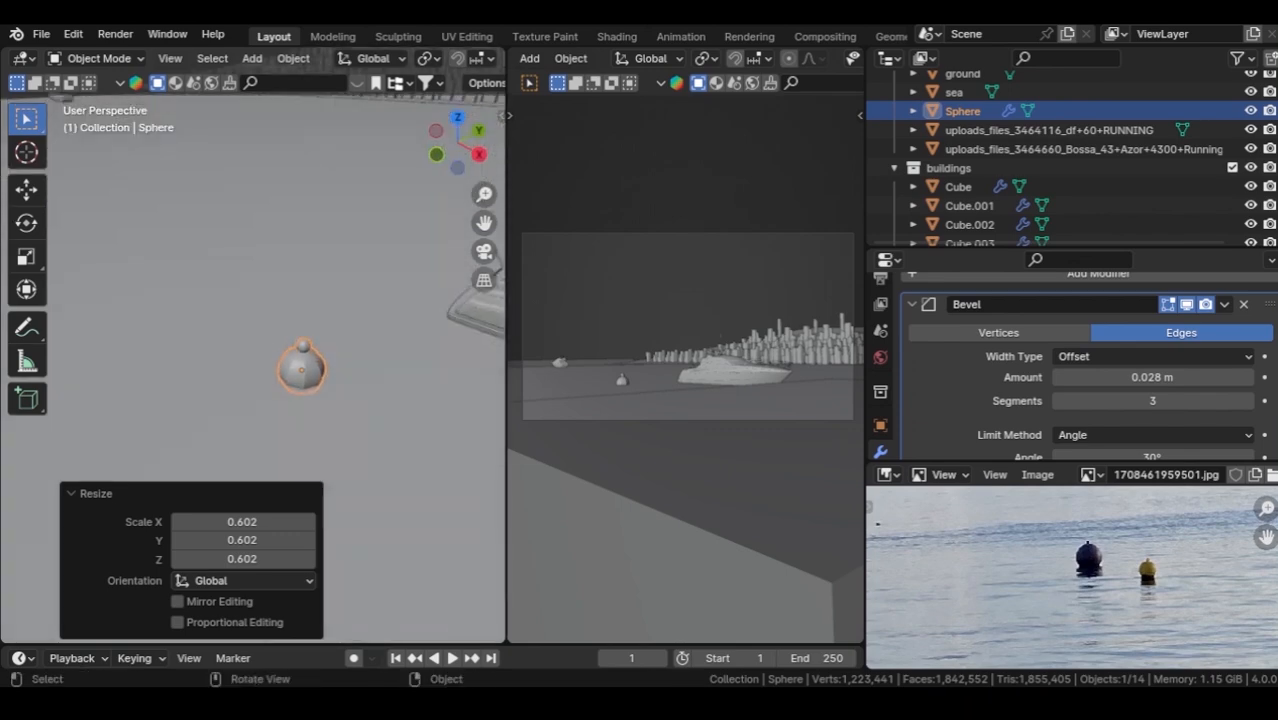
Duplicate the buoy about -5 m along the Y axis and rescale the copy.
{"action": "key", "text": "shift+d"}
{"action": "key", "text": "y"}
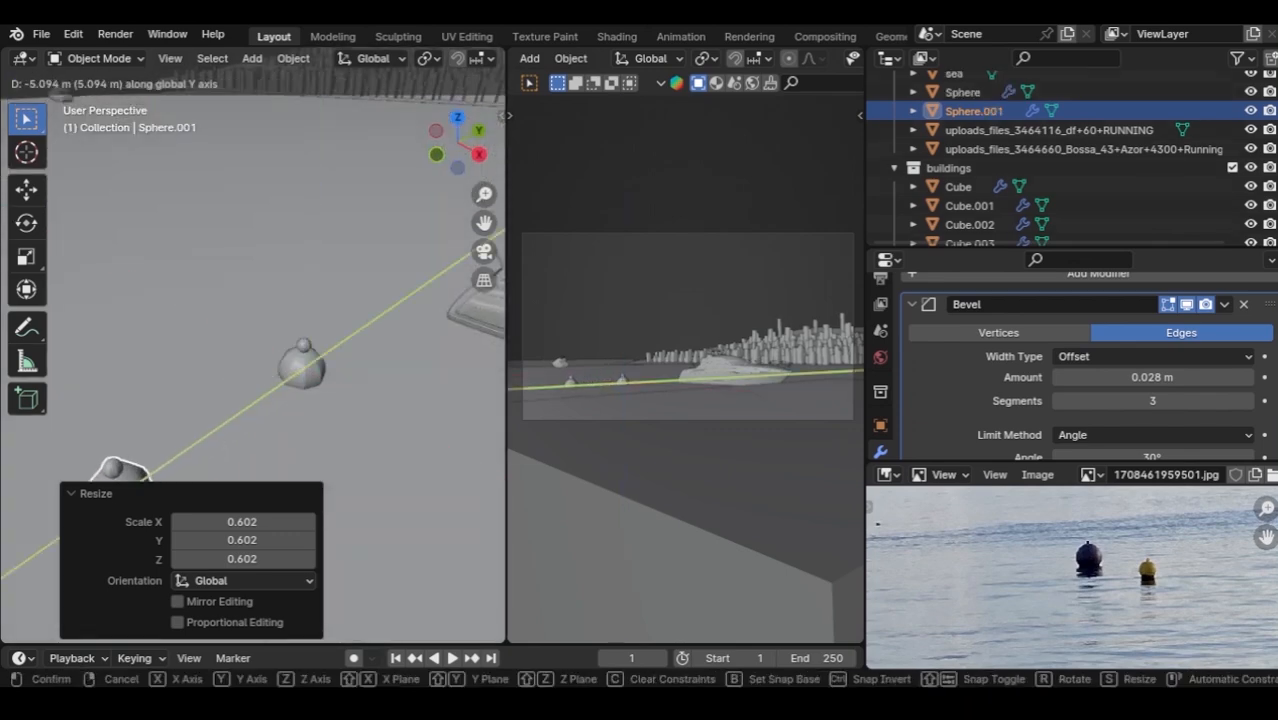
{"action": "key", "text": "Return"}
{"action": "key", "text": "s"}
{"action": "left_click", "coordinate": [240, 390]}
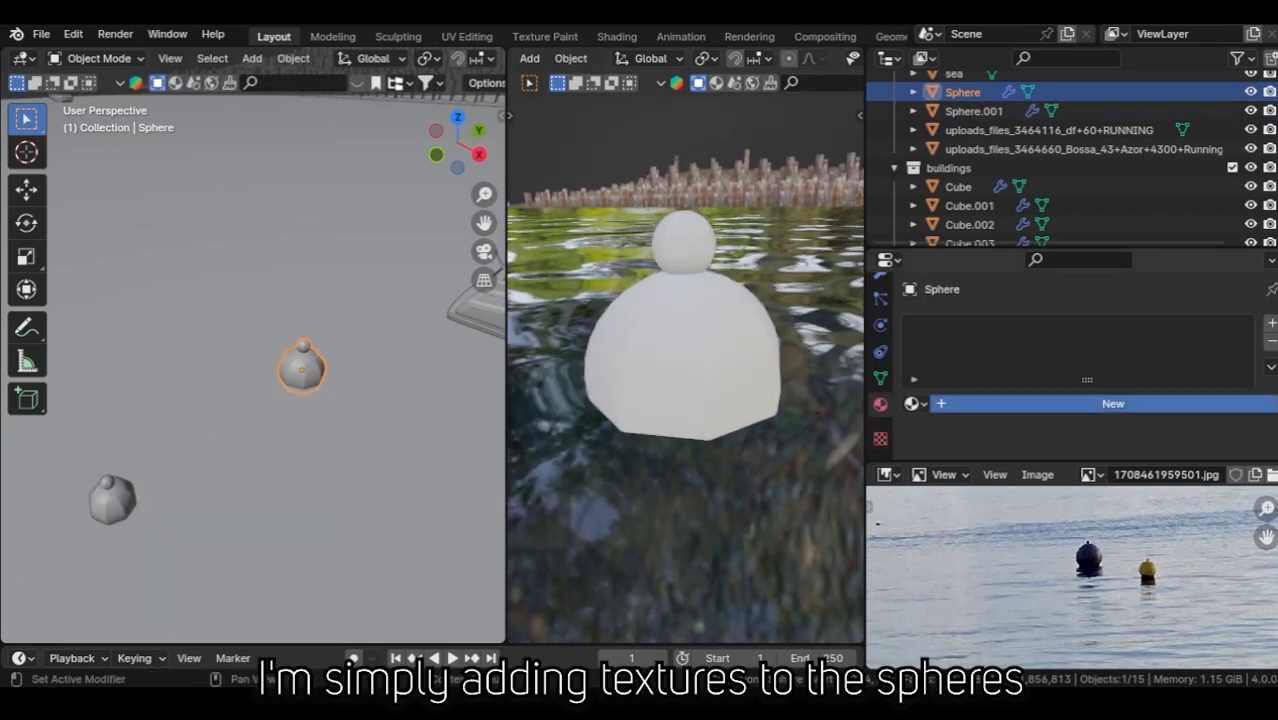
Give the original buoy a new material with a dark purple Base Color of hue 0.830, saturation 0.666 and value 0.033.
{"action": "left_click", "coordinate": [1113, 404]}
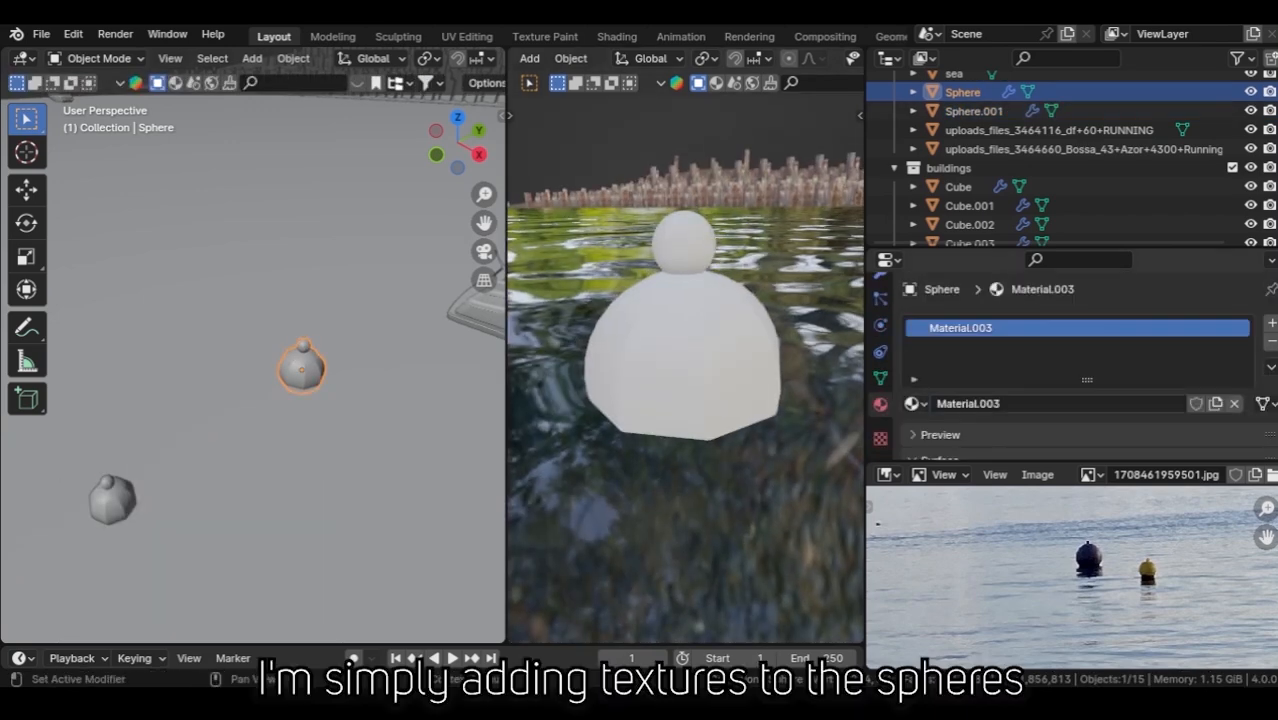
{"action": "scroll", "coordinate": [1113, 404], "scroll_direction": "down", "scroll_amount": 5}
{"action": "left_click", "coordinate": [1140, 400]}
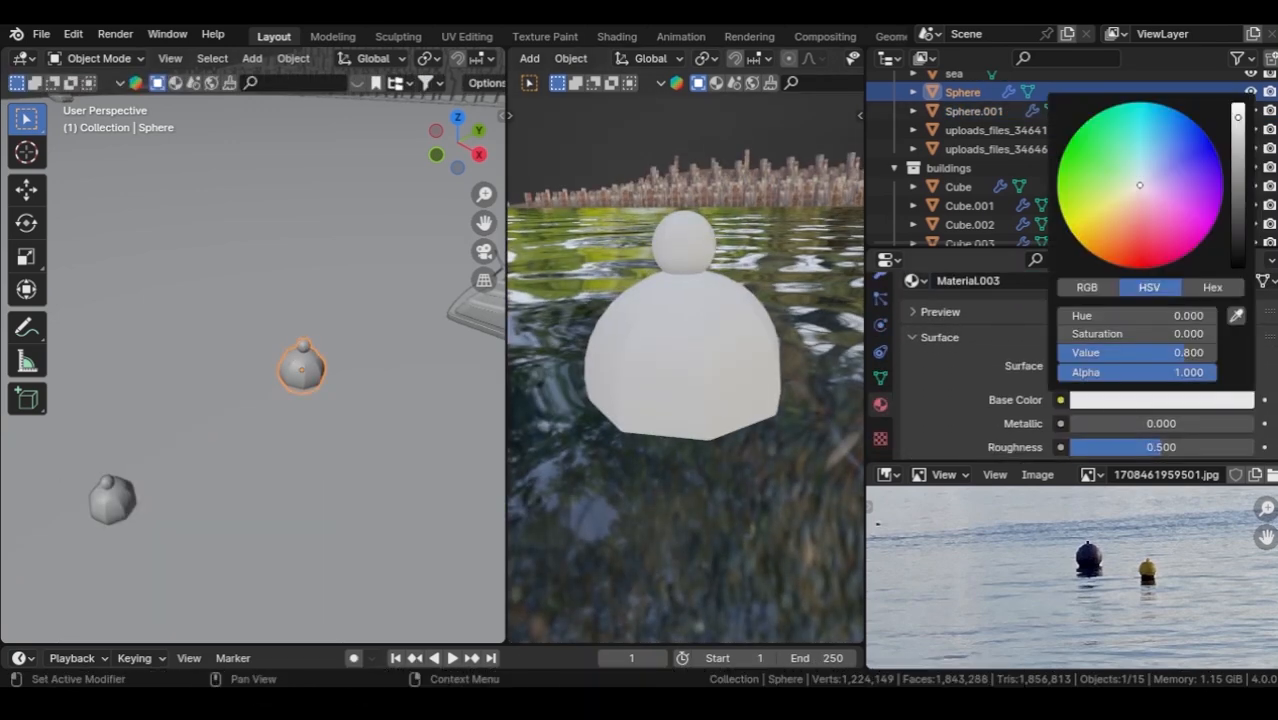
{"action": "left_click", "coordinate": [1182, 195]}
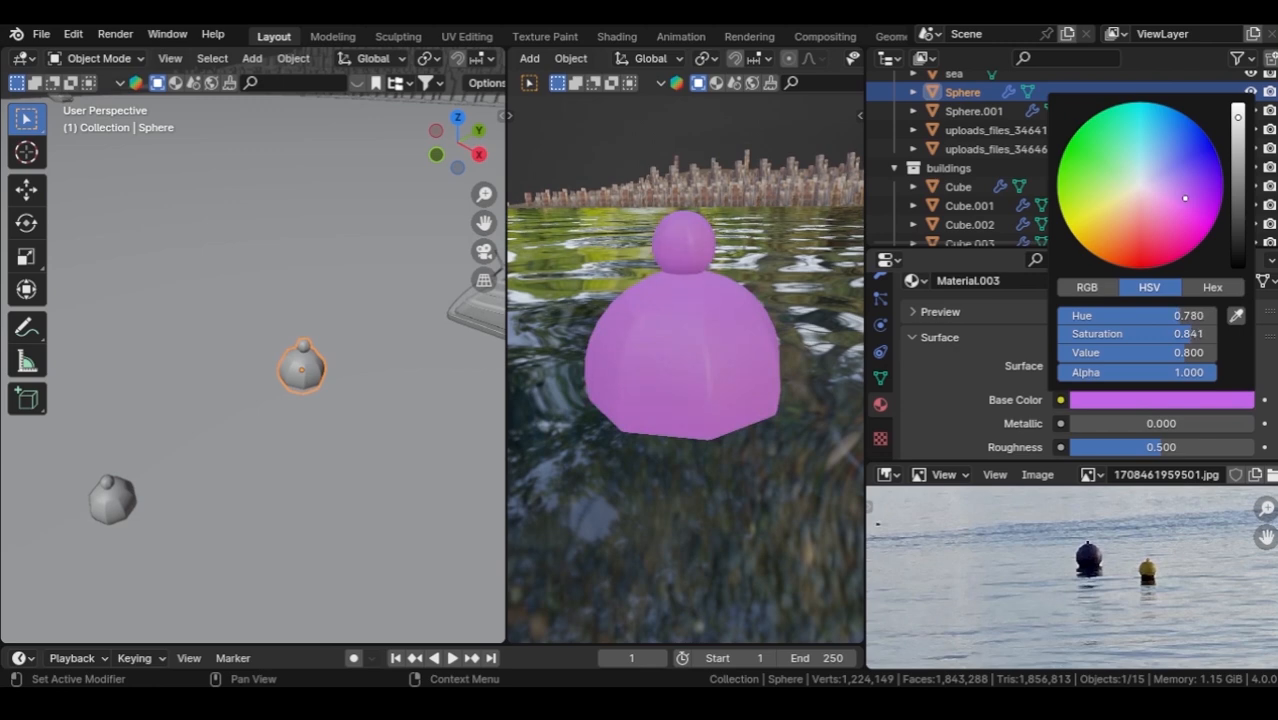
{"action": "left_click_drag", "start_coordinate": [1185, 198], "coordinate": [1182, 204]}
{"action": "left_click_drag", "start_coordinate": [1238, 118], "coordinate": [1238, 235]}
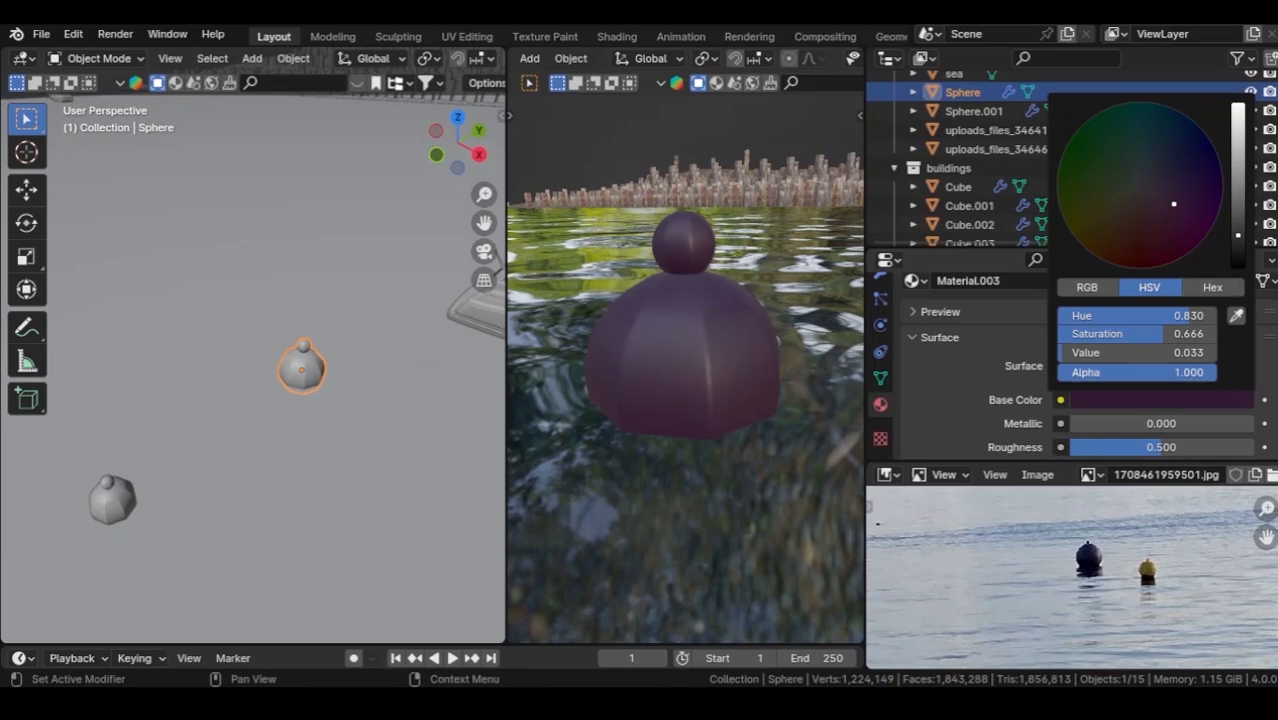
Set the purple material's Metallic to about 0.163 and Roughness to about 0.413.
{"action": "scroll", "coordinate": [1075, 370], "scroll_direction": "down", "scroll_amount": 3}
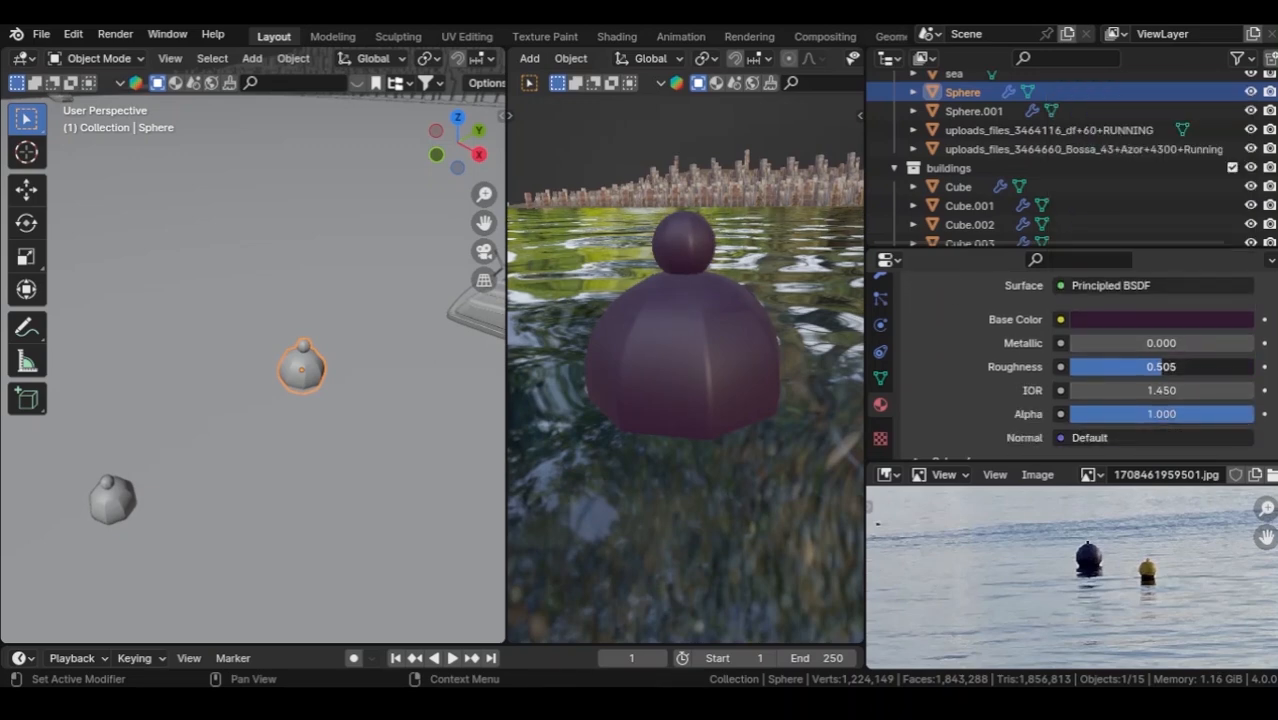
{"action": "left_click_drag", "start_coordinate": [1162, 366], "coordinate": [1178, 366]}
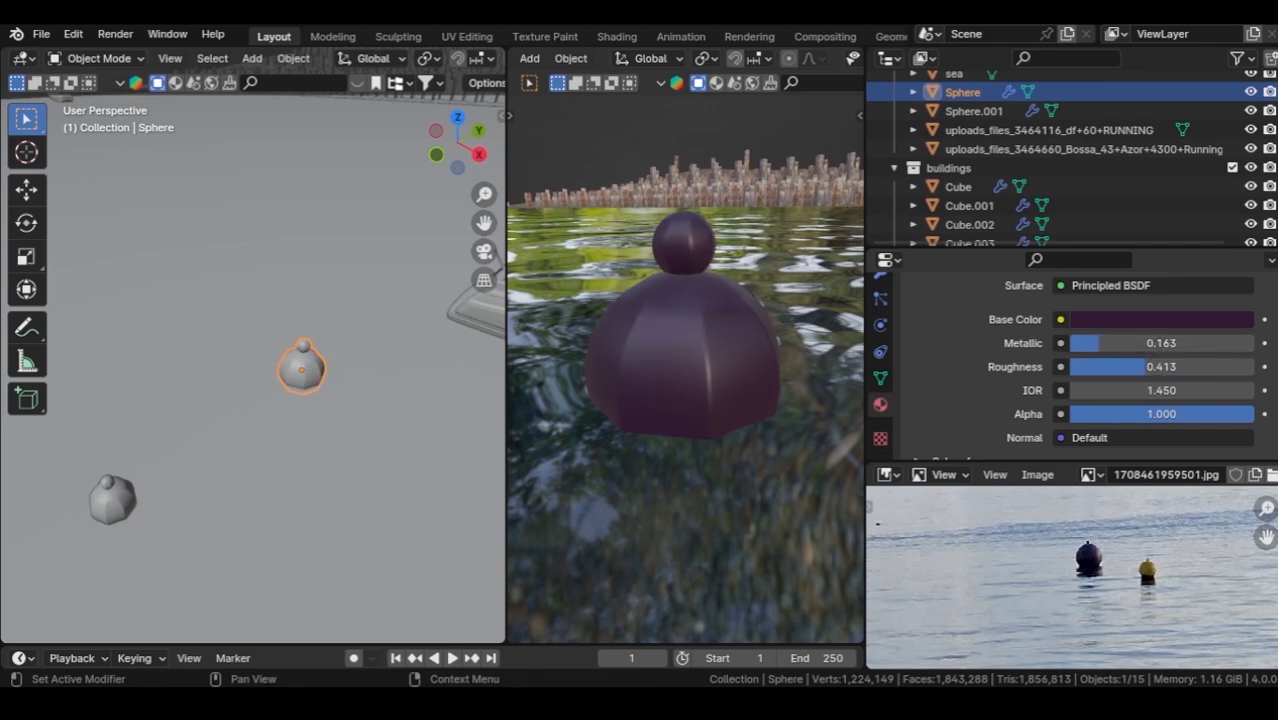
{"action": "scroll", "coordinate": [1100, 366], "scroll_direction": "down", "scroll_amount": 1}
Create a new material on the duplicated buoy.
{"action": "middle_click_drag", "start_coordinate": [240, 420], "coordinate": [225, 380]}
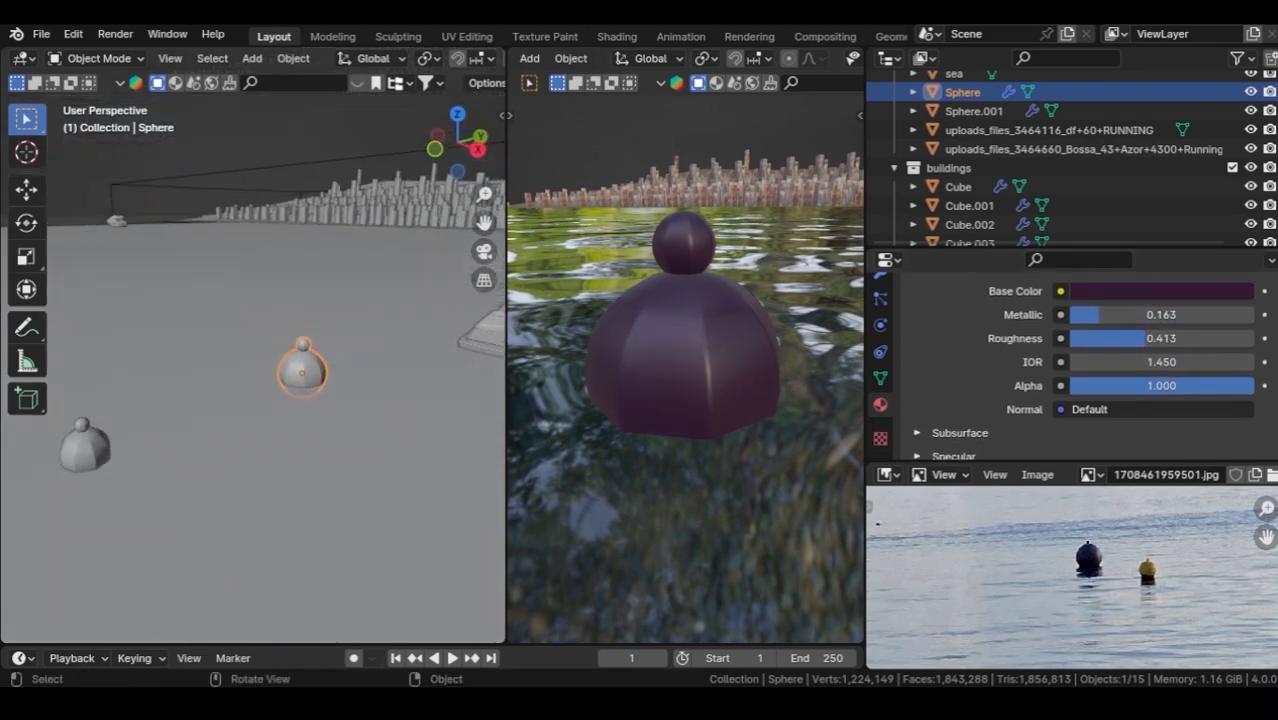
{"action": "left_click", "coordinate": [86, 451]}
{"action": "left_click", "coordinate": [1113, 403]}
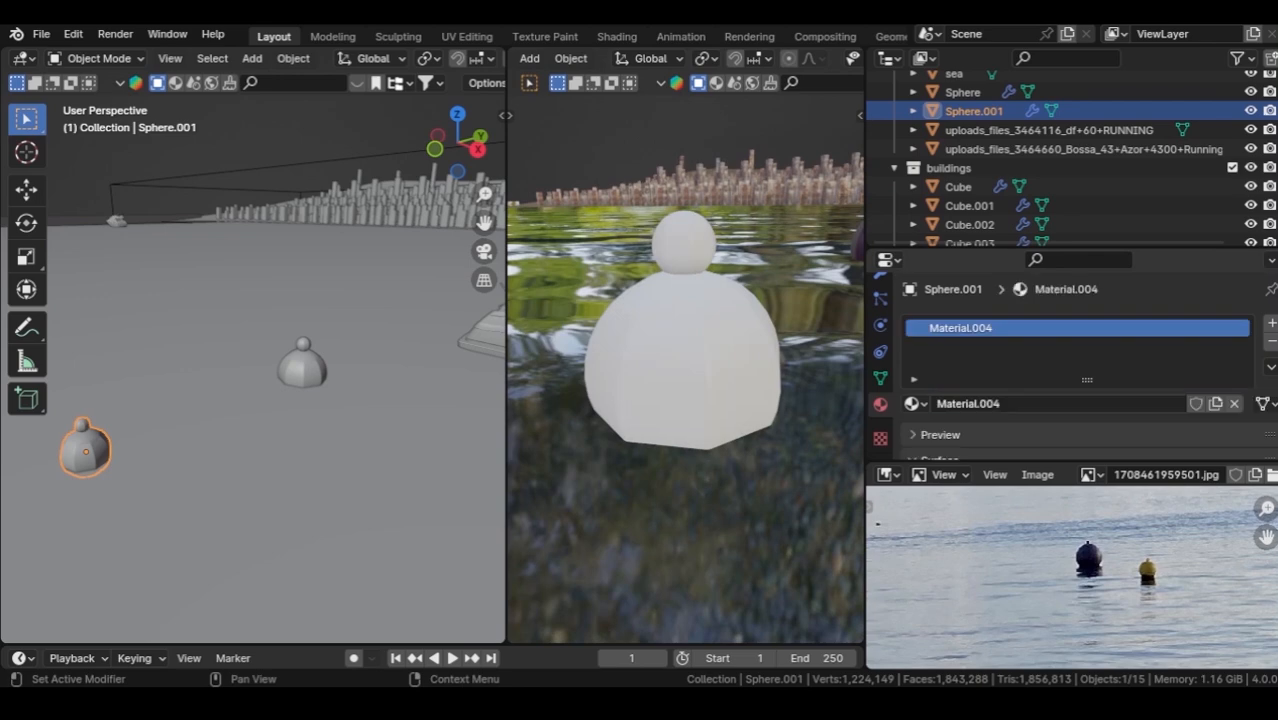
Rename the original buoy's material to ball and assign it to the duplicated buoy.
{"action": "left_click", "coordinate": [302, 371]}
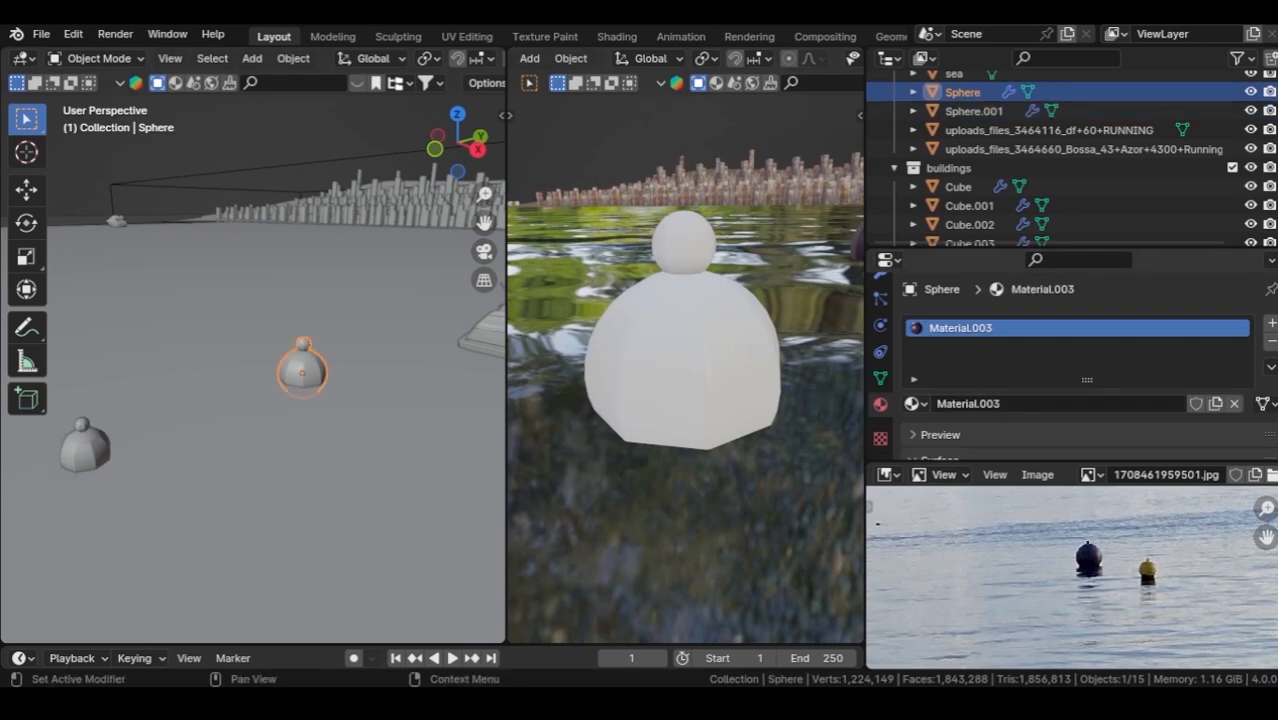
{"action": "left_click", "coordinate": [1040, 404]}
{"action": "left_click", "coordinate": [85, 447]}
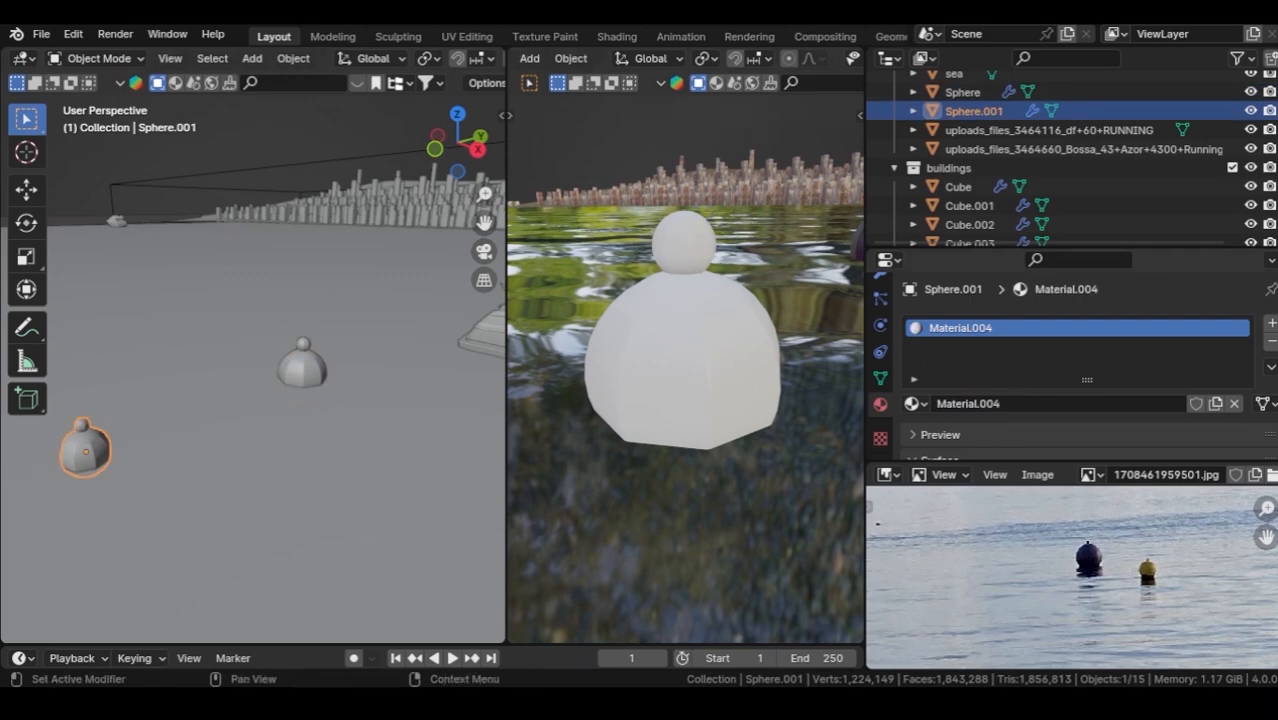
{"action": "left_click", "coordinate": [912, 403]}
{"action": "scroll", "coordinate": [1015, 515], "scroll_direction": "up", "scroll_amount": 8}
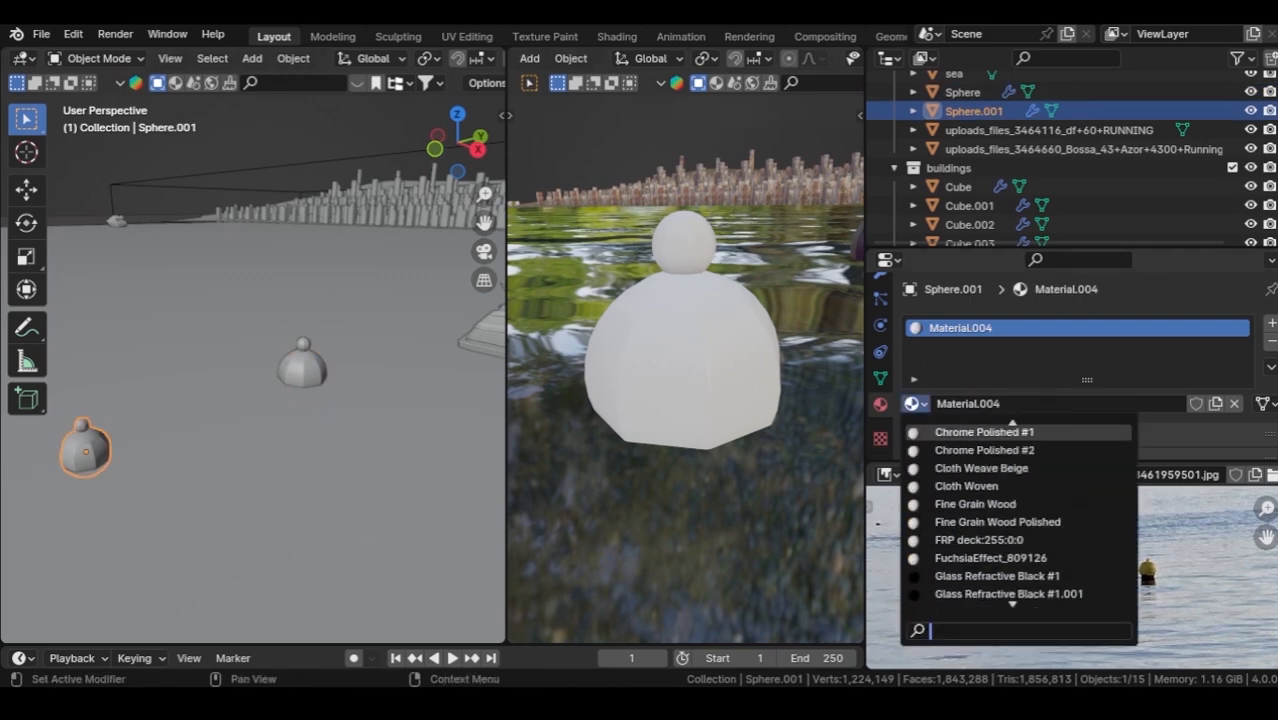
{"action": "left_click", "coordinate": [945, 540]}
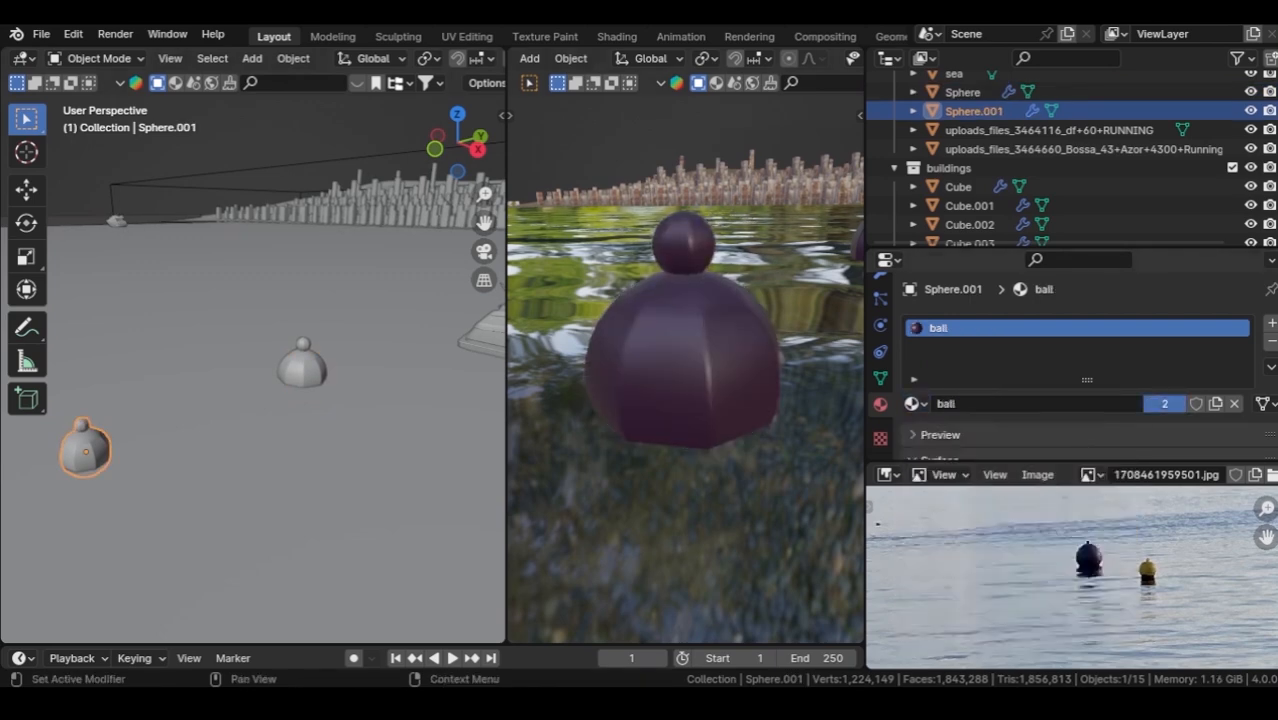
Make the duplicated buoy's ball material a separate copy and rename it ball.yellow.
{"action": "double_click", "coordinate": [1040, 404]}
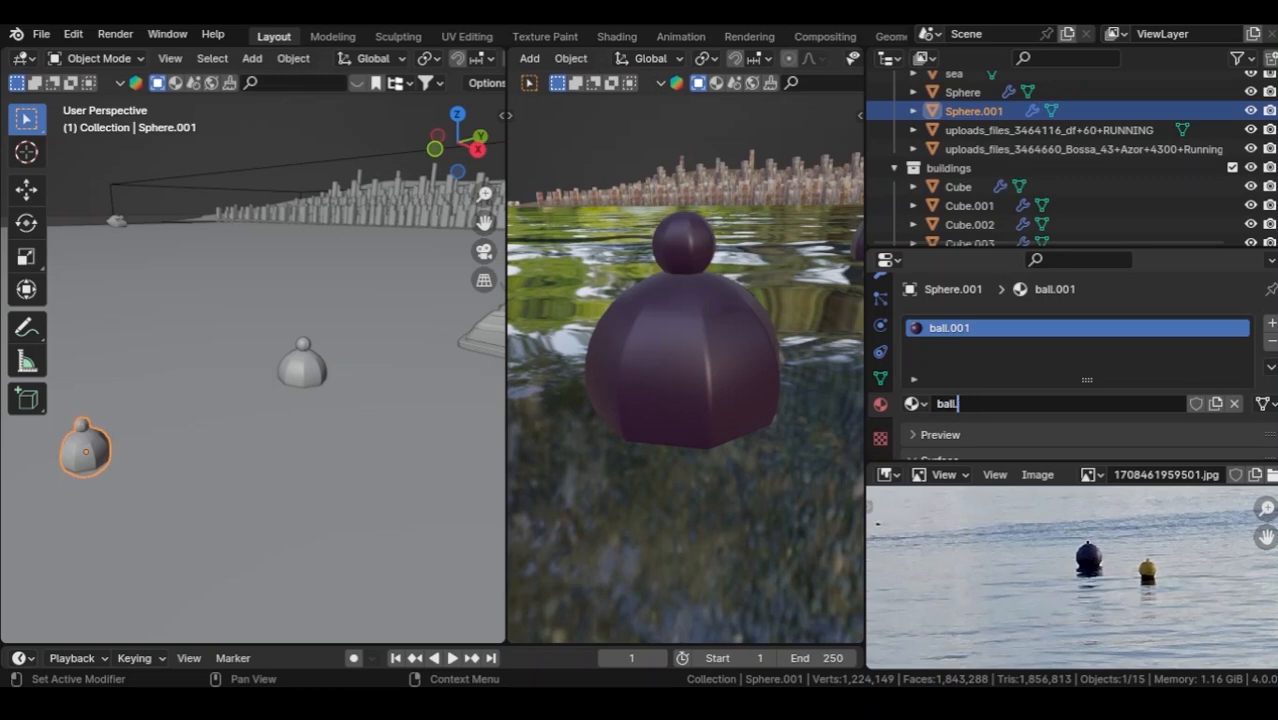
{"action": "type", "text": "yellow"}
{"action": "key", "text": "Return"}
Set the duplicated buoy's Base Color to a bright yellow with hue about 0.109 and saturation about 0.908.
{"action": "scroll", "coordinate": [1150, 382], "scroll_direction": "down", "scroll_amount": 4}
{"action": "left_click", "coordinate": [1150, 382]}
{"action": "left_click", "coordinate": [1090, 217]}
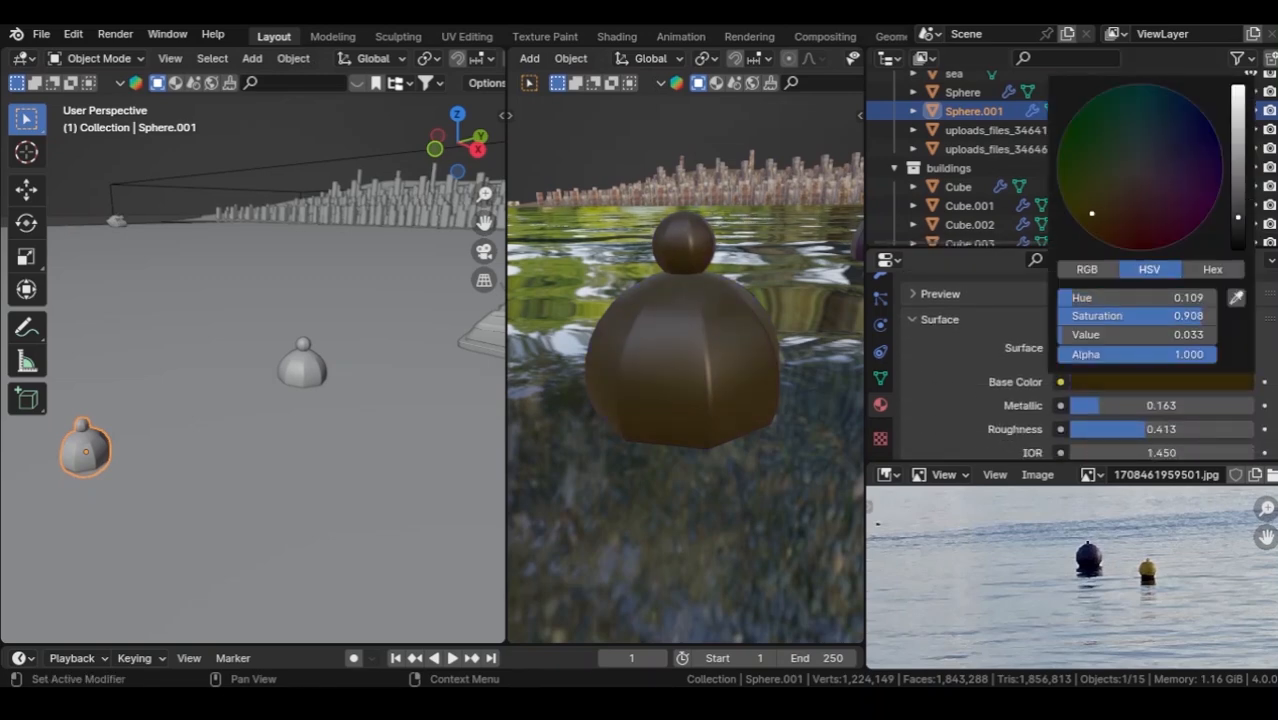
{"action": "left_click_drag", "start_coordinate": [1238, 217], "coordinate": [1238, 143]}
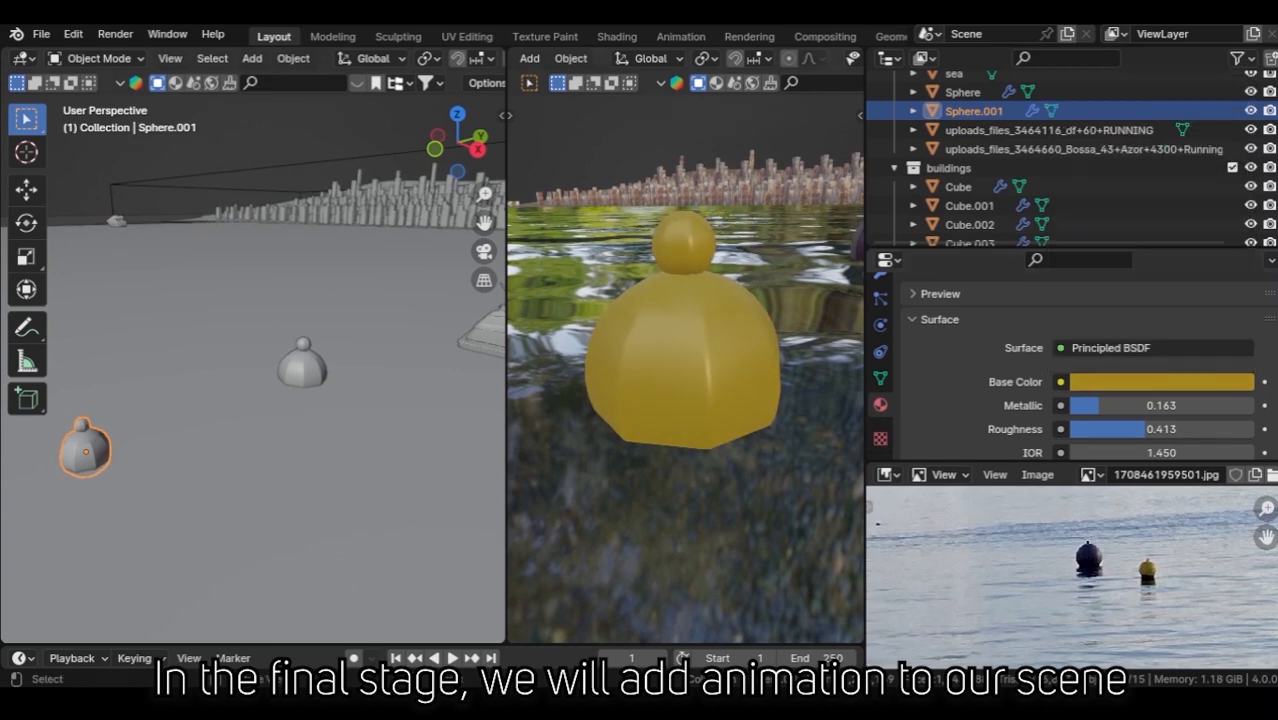
{"action": "scroll", "coordinate": [685, 370], "scroll_direction": "down", "scroll_amount": 4}
{"action": "key", "text": "KP_0"}
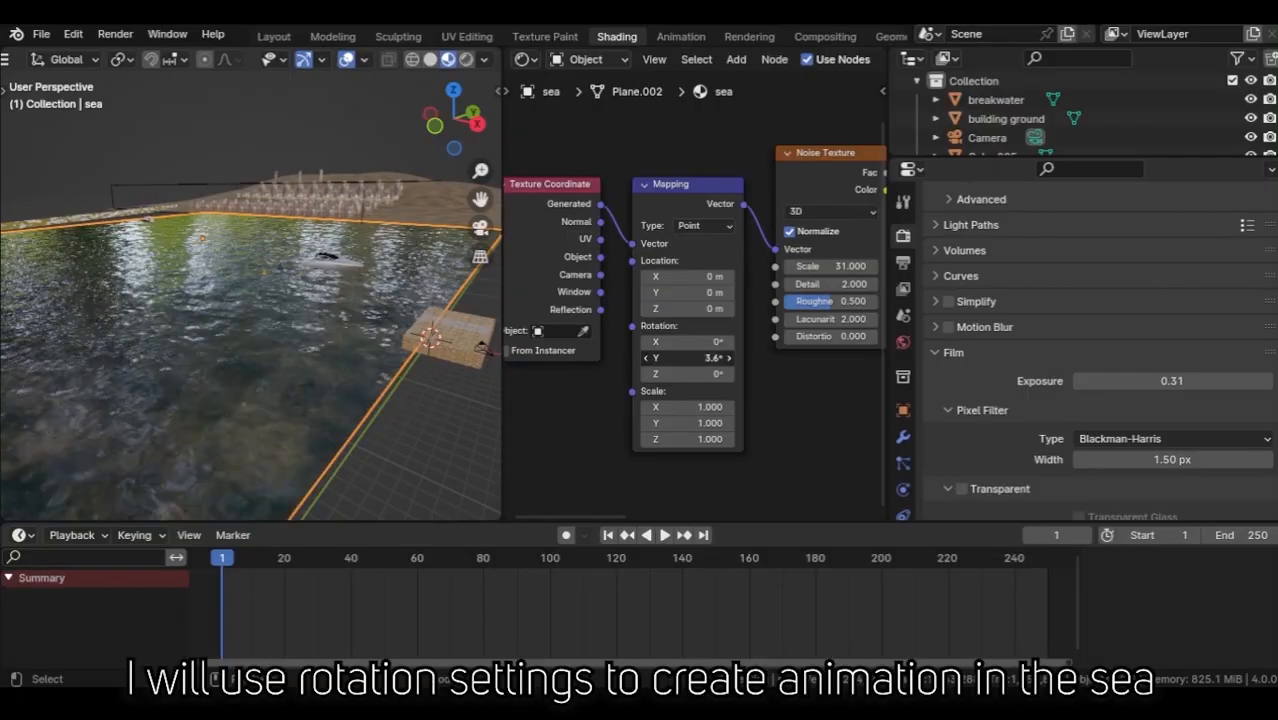
Try out the sea material's Mapping Y rotation, undo the test, and keyframe the Rotation at 0° on frame 1.
{"action": "left_click_drag", "start_coordinate": [687, 358], "coordinate": [651, 358]}
{"action": "key", "text": "ctrl+z"}
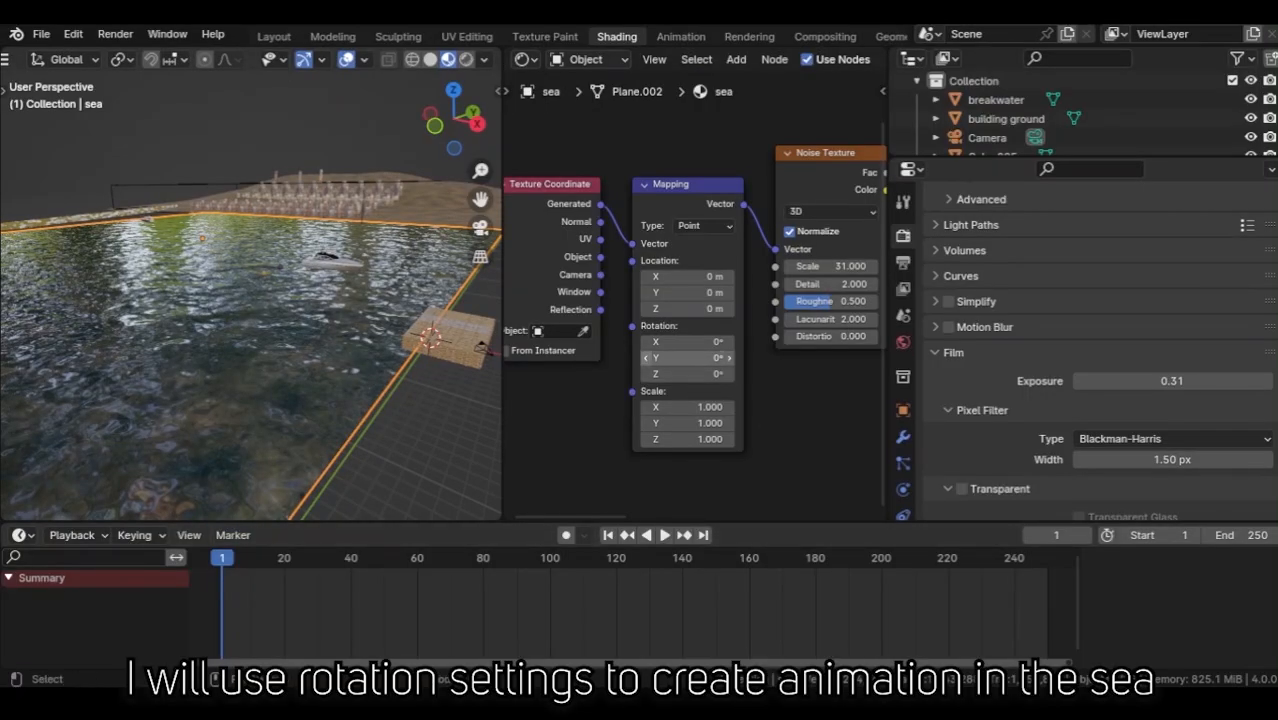
{"action": "key", "text": "i"}
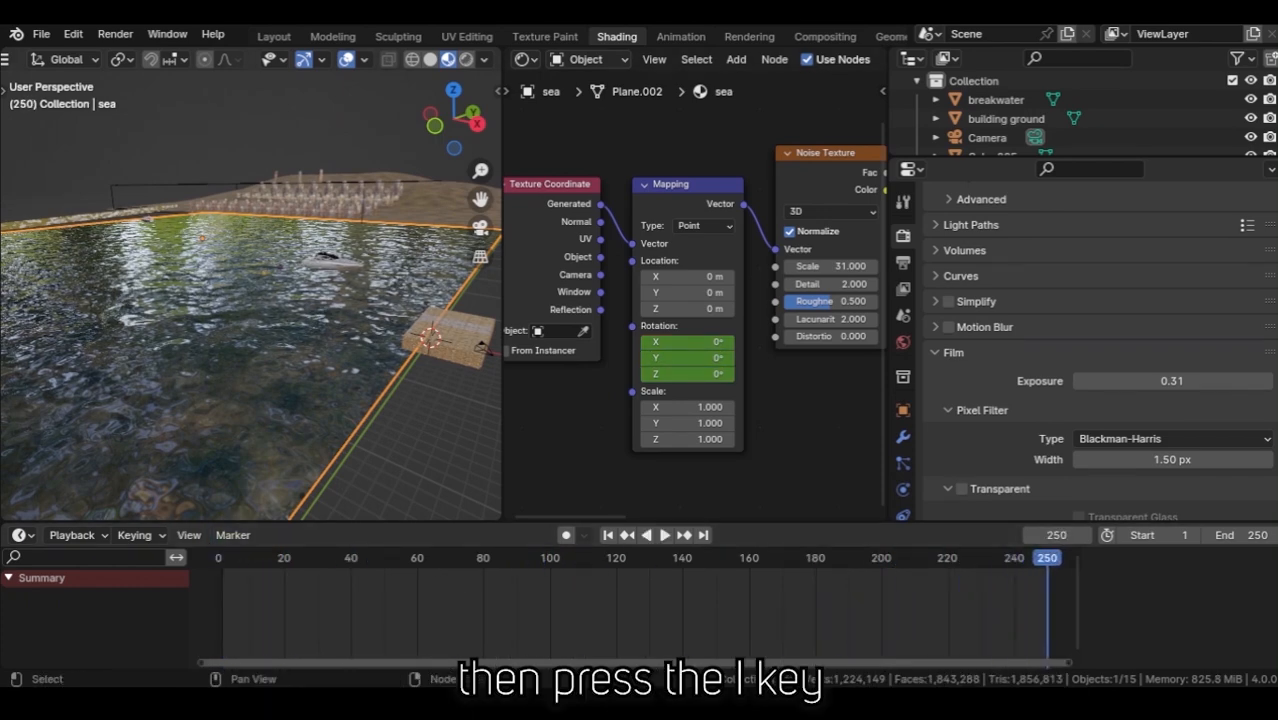
Keyframe the sea material's Mapping Y rotation on frame 250, previewing -4.6° and then changing it to about -10.5°.
{"action": "left_click_drag", "start_coordinate": [687, 358], "coordinate": [629, 358]}
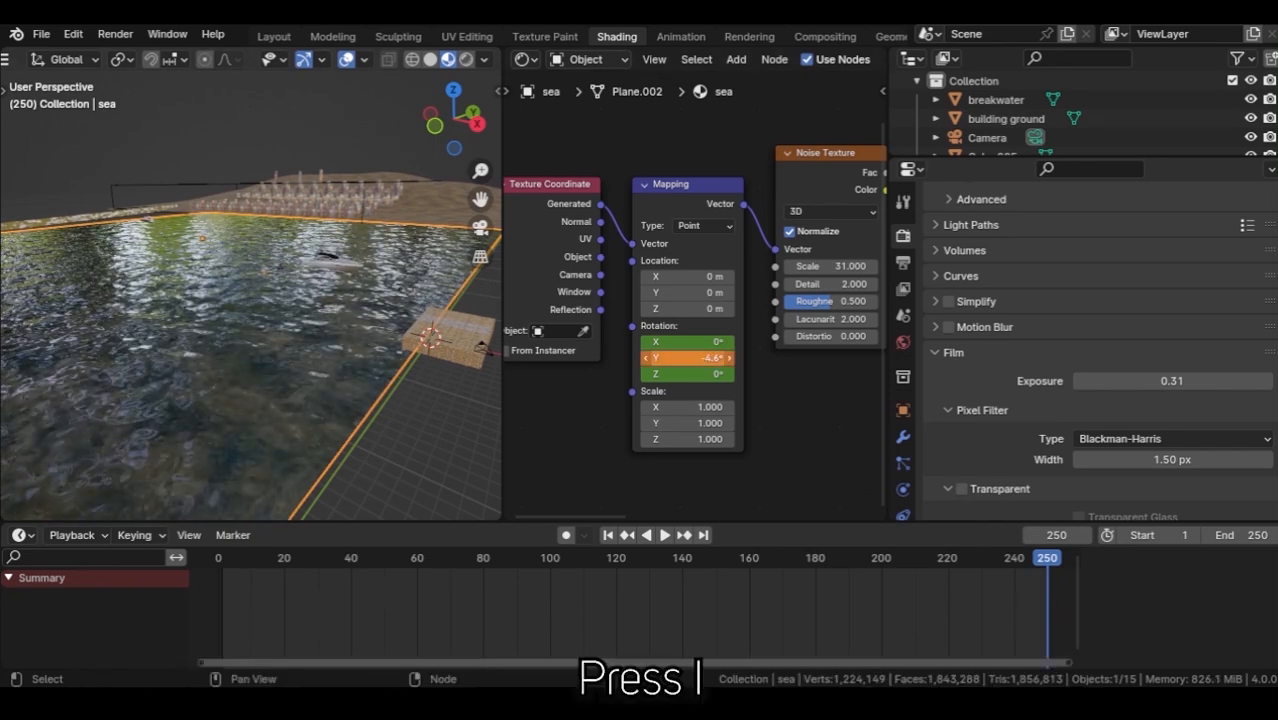
{"action": "key", "text": "space"}
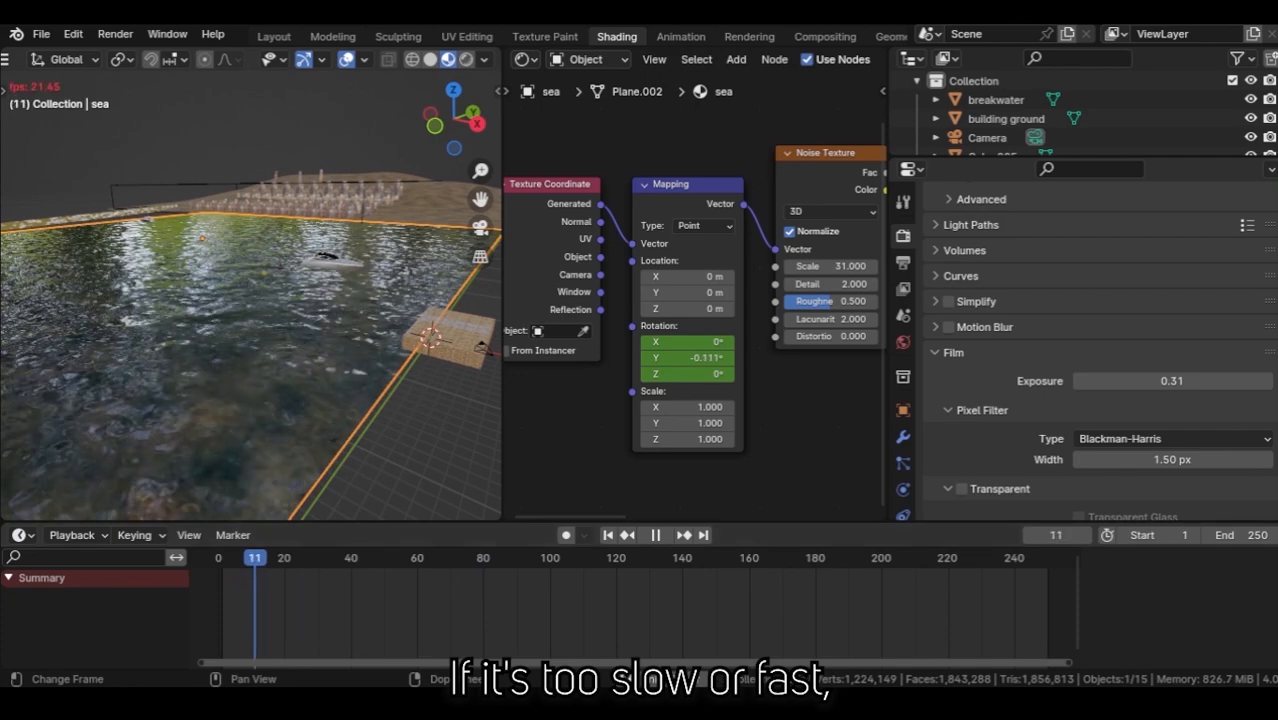
{"action": "key", "text": "Escape"}
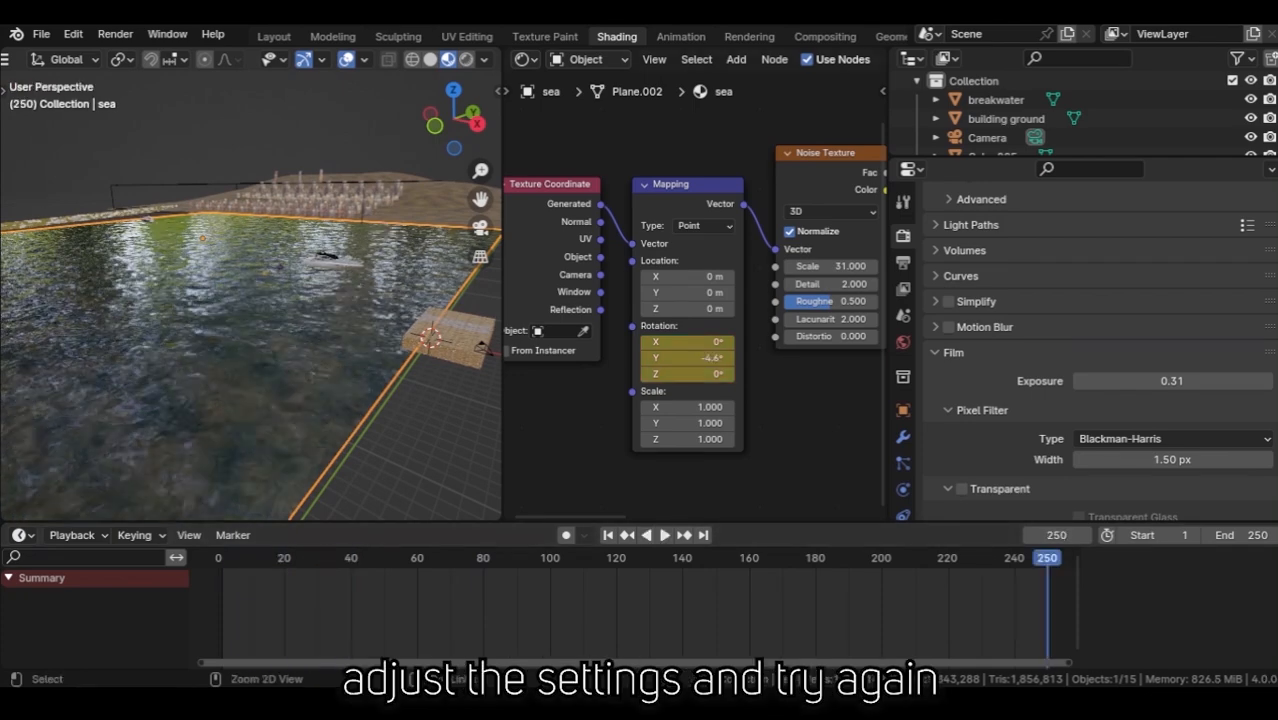
{"action": "left_click_drag", "start_coordinate": [687, 358], "coordinate": [657, 358]}
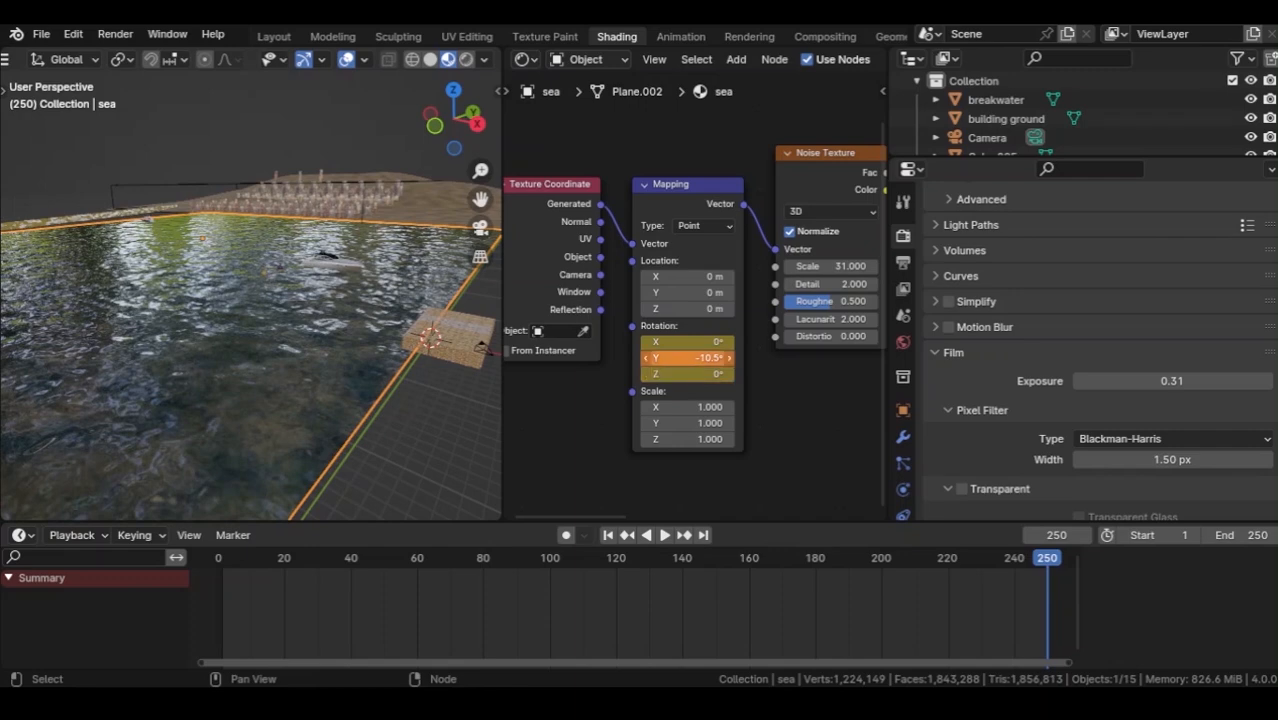
{"action": "key", "text": "space"}
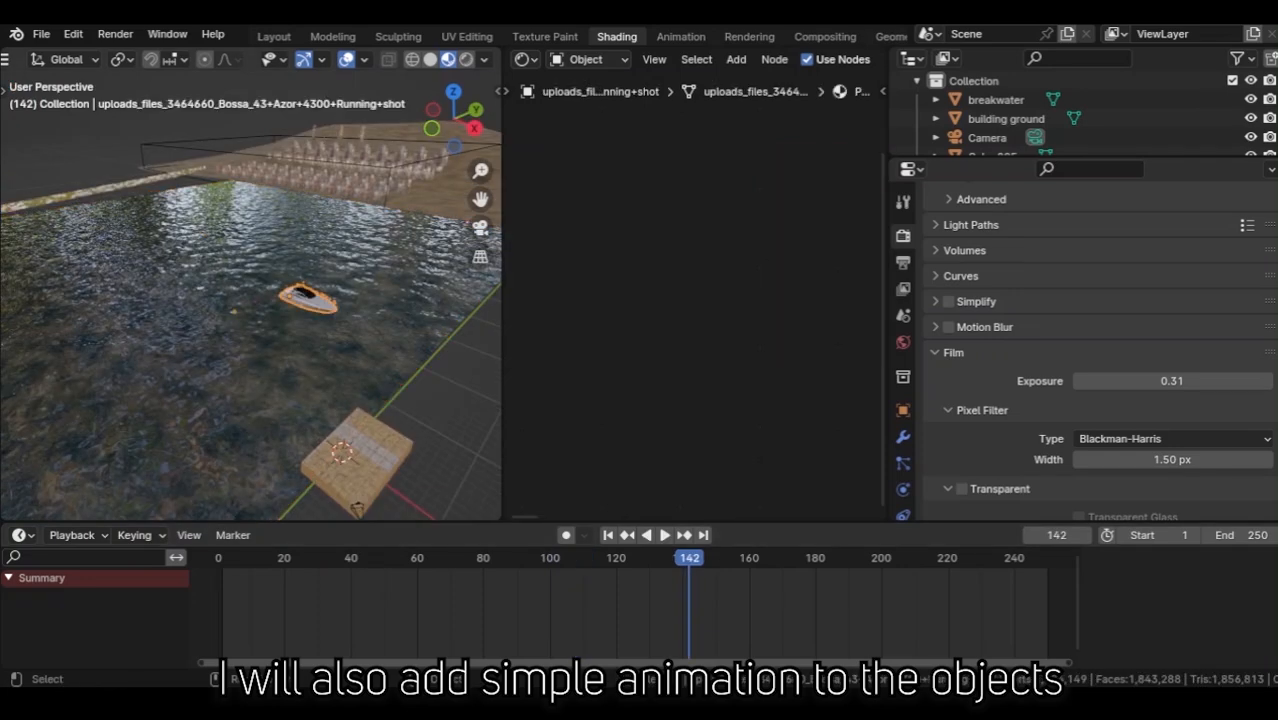
Zoom in on the selected motorboat, return to frame 1 and turn on Auto Keying.
{"action": "key", "text": "KP_Decimal"}
{"action": "middle_click_drag", "start_coordinate": [300, 310], "coordinate": [298, 280]}
{"action": "scroll", "coordinate": [298, 280], "scroll_direction": "down", "scroll_amount": 2}
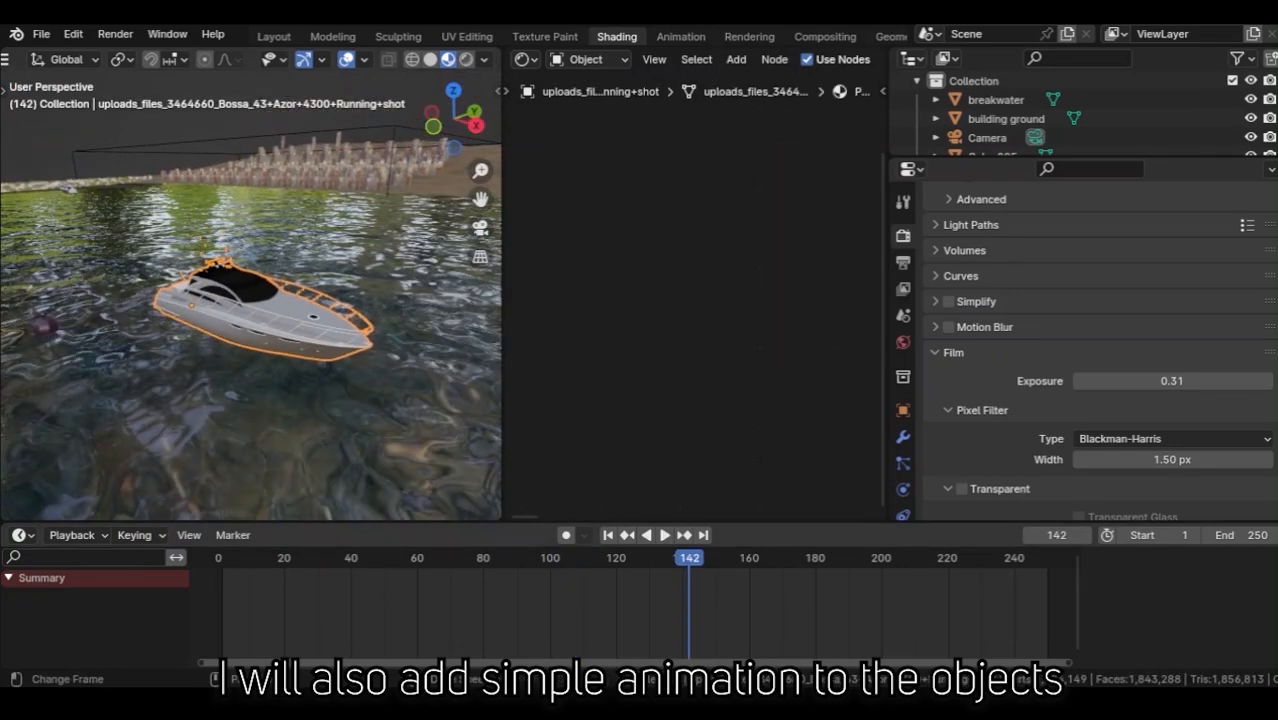
{"action": "left_click", "coordinate": [222, 558]}
{"action": "key", "text": "space"}
{"action": "key", "text": "Escape"}
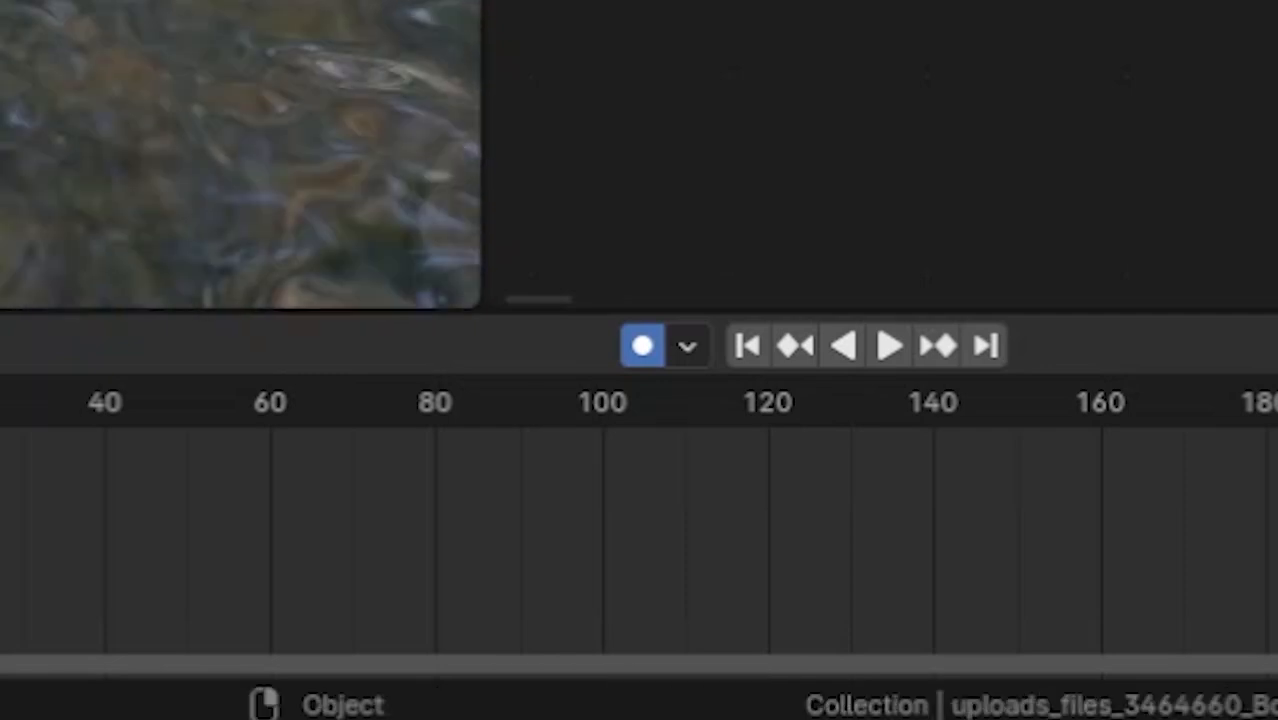
On frame 1, lower the motorboat about 0.25 m along Z and rotate it slightly so both are keyframed.
{"action": "key", "text": "g"}
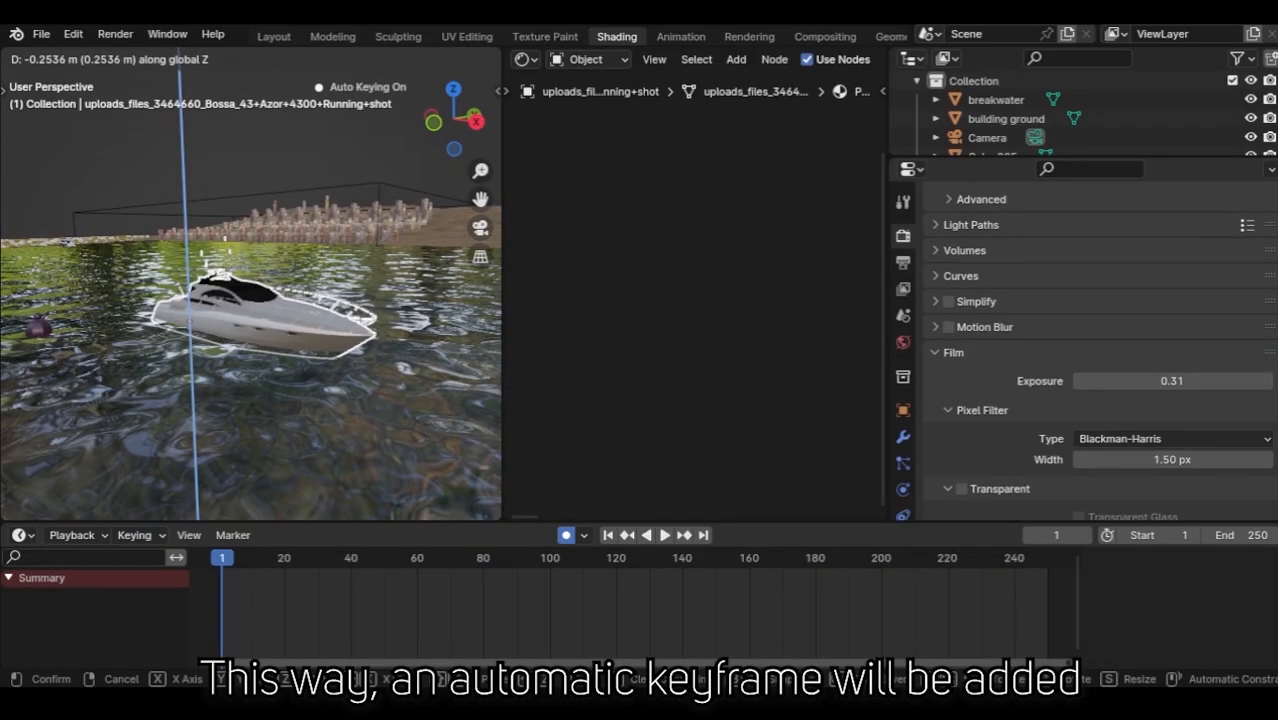
{"action": "left_click", "coordinate": [432, 313]}
{"action": "key", "text": "r"}
{"action": "key", "text": "z"}
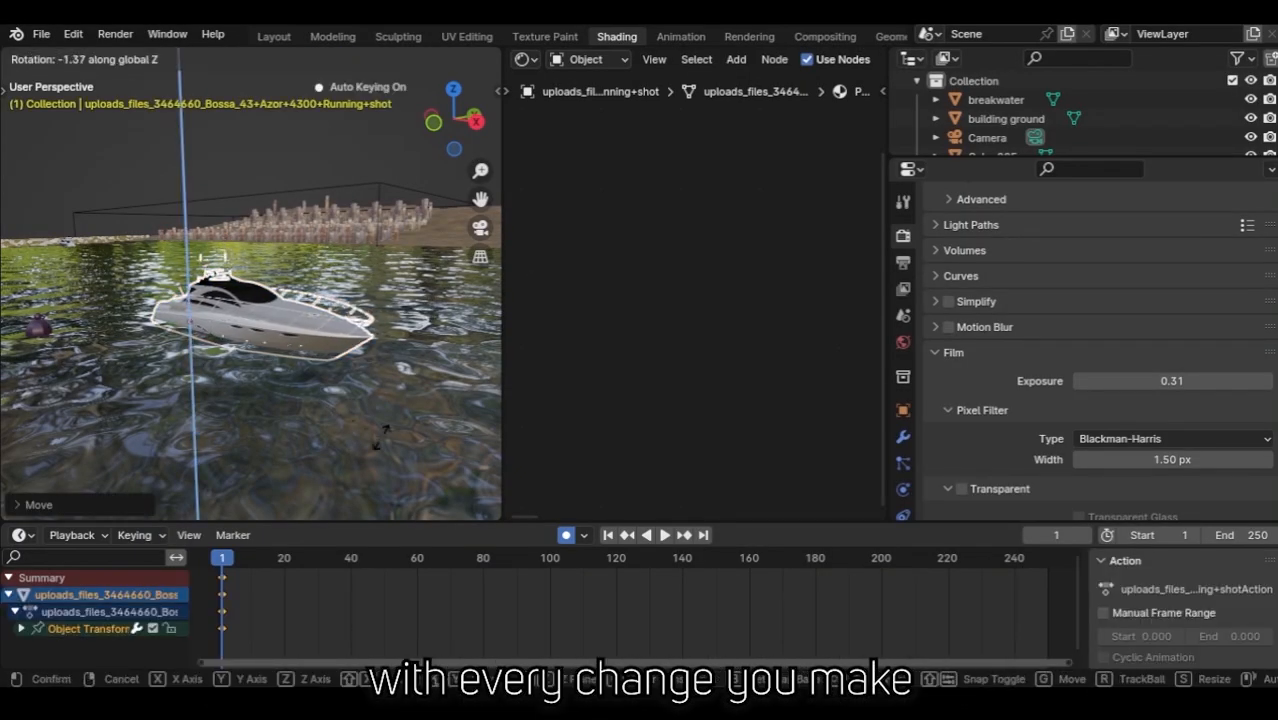
{"action": "left_click", "coordinate": [385, 429]}
On frame 115, raise the motorboat slightly along Z and rotate it a little for the middle keyframe.
{"action": "left_click", "coordinate": [600, 558]}
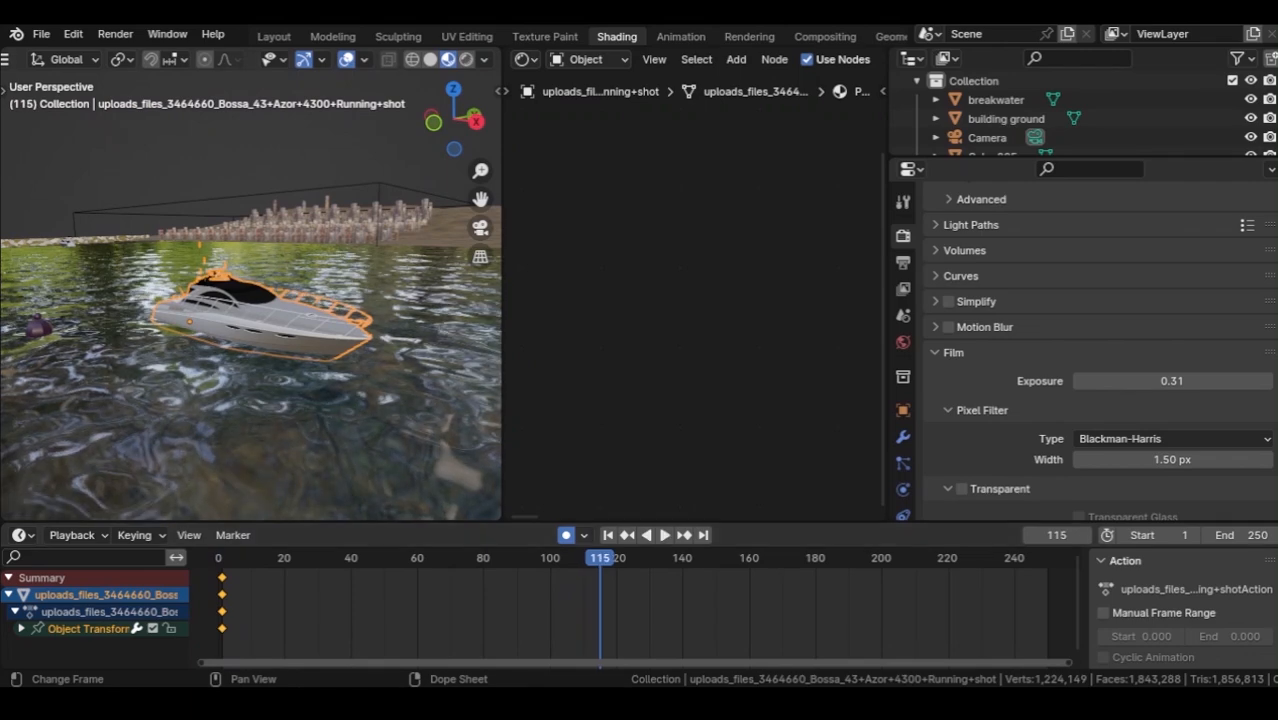
{"action": "key", "text": "g"}
{"action": "key", "text": "z"}
{"action": "left_click", "coordinate": [454, 358]}
{"action": "key", "text": "r"}
{"action": "key", "text": "z"}
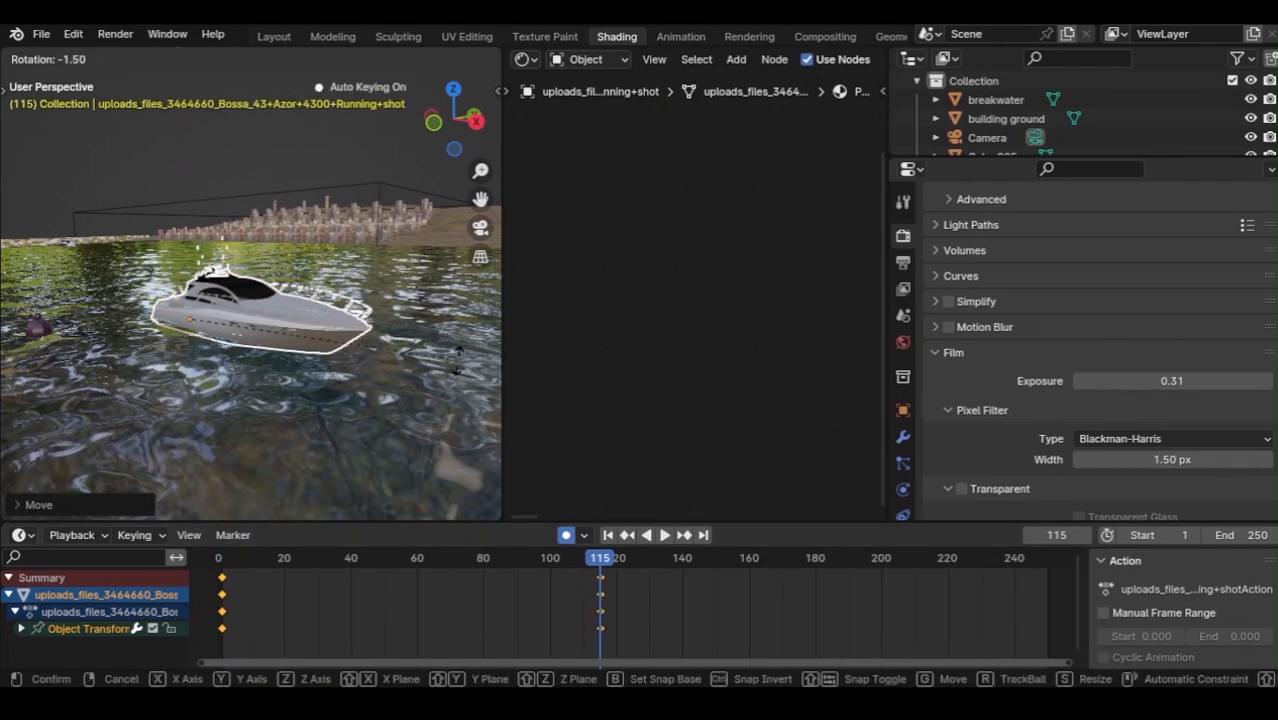
{"action": "left_click", "coordinate": [462, 349]}
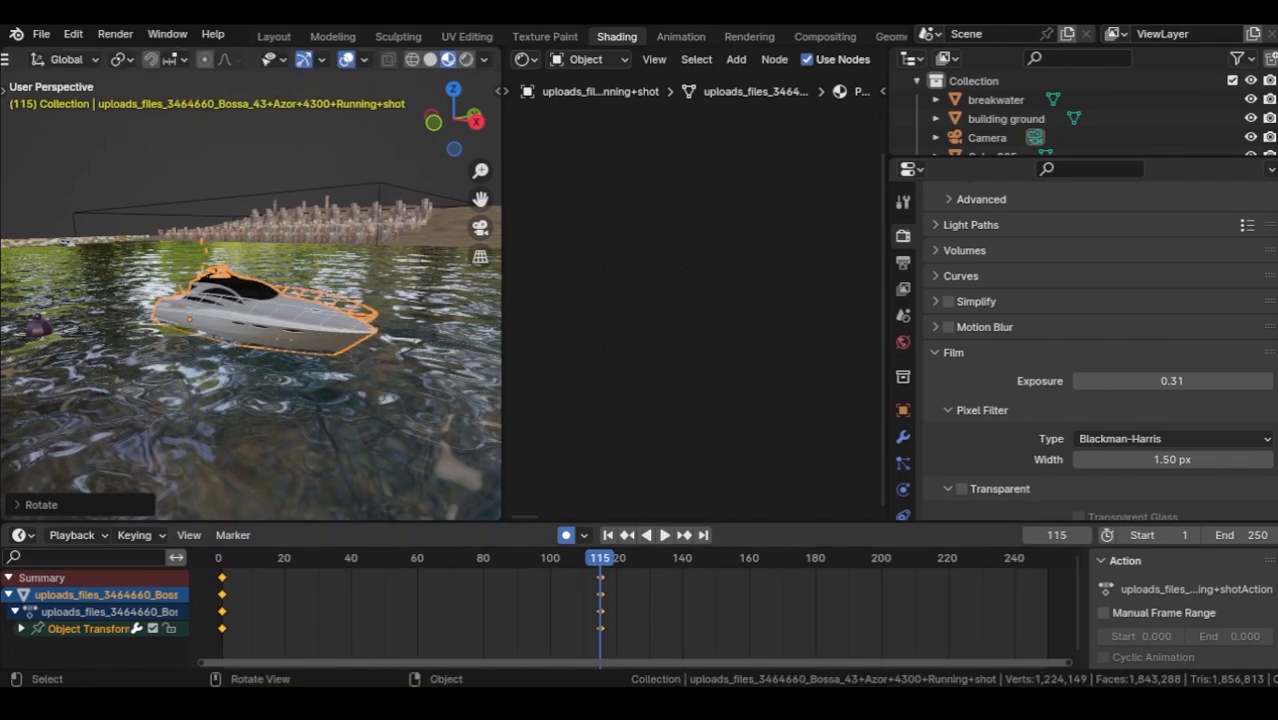
Copy the motorboat's frame 1 keyframe to frame 250 and play back the bobbing motion.
{"action": "left_click_drag", "start_coordinate": [262, 558], "coordinate": [248, 624]}
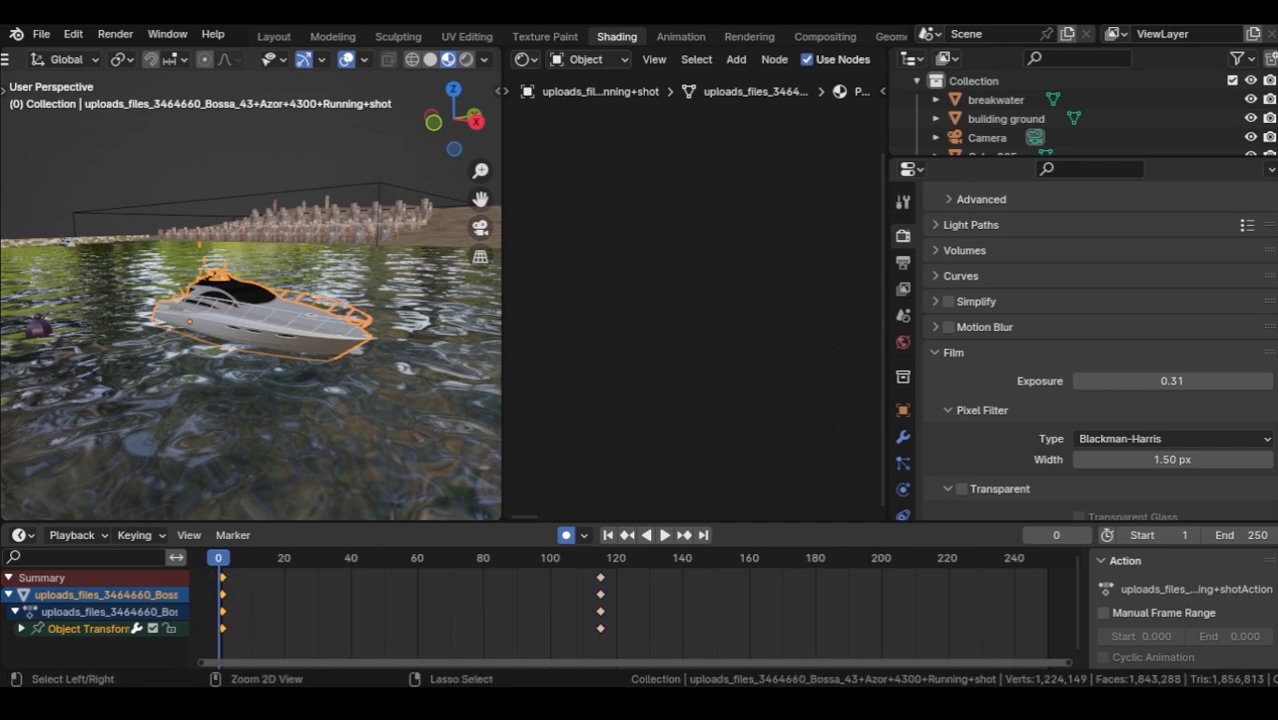
{"action": "key", "text": "space"}
{"action": "key", "text": "ctrl+c"}
{"action": "key", "text": "ctrl+v"}
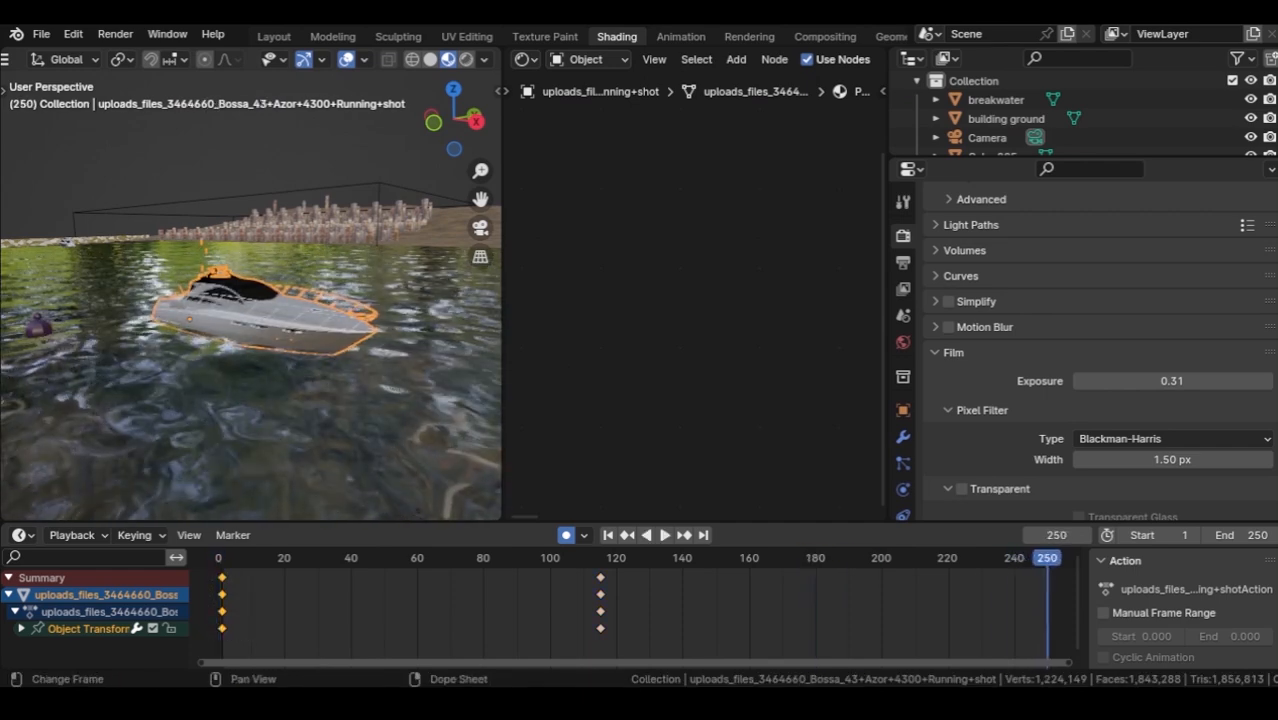
{"action": "key", "text": "space"}
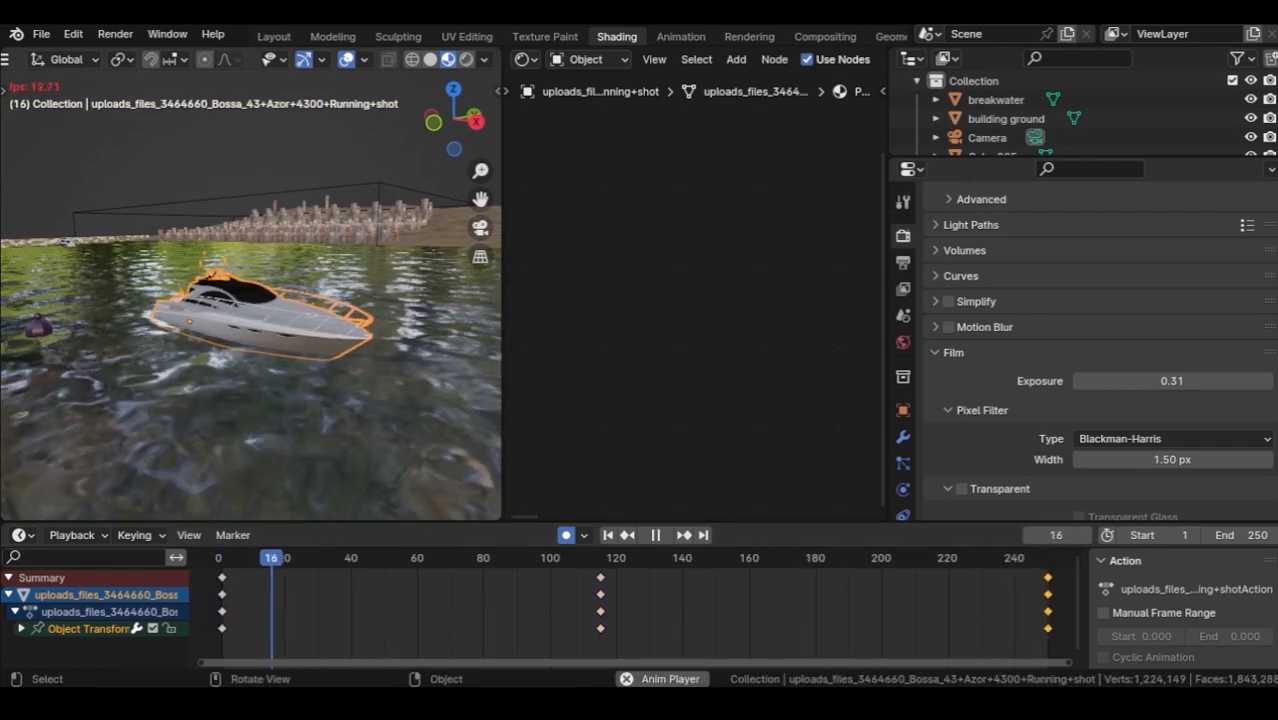
Select and frame the dark buoy, and keyframe its starting position on frame 0 with a small move.
{"action": "key", "text": "KP_0"}
{"action": "middle_click_drag", "start_coordinate": [250, 350], "coordinate": [250, 270], "text": "ctrl"}
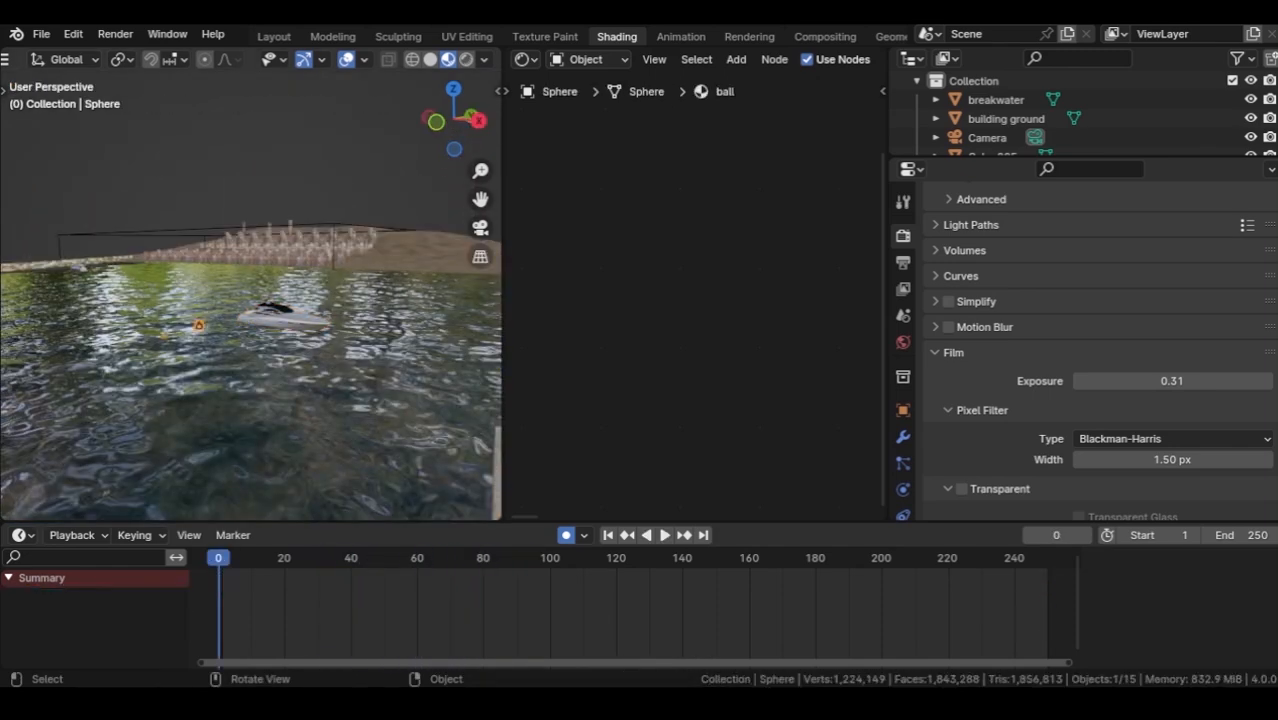
{"action": "mouse_move", "coordinate": [250, 300]}
{"action": "middle_mouse_down", "text": "ctrl"}
{"action": "mouse_move", "coordinate": [250, 200]}
{"action": "mouse_move", "coordinate": [250, 300]}
{"action": "middle_mouse_up", "text": "ctrl"}
{"action": "scroll", "coordinate": [252, 292], "scroll_direction": "down", "scroll_amount": 2}
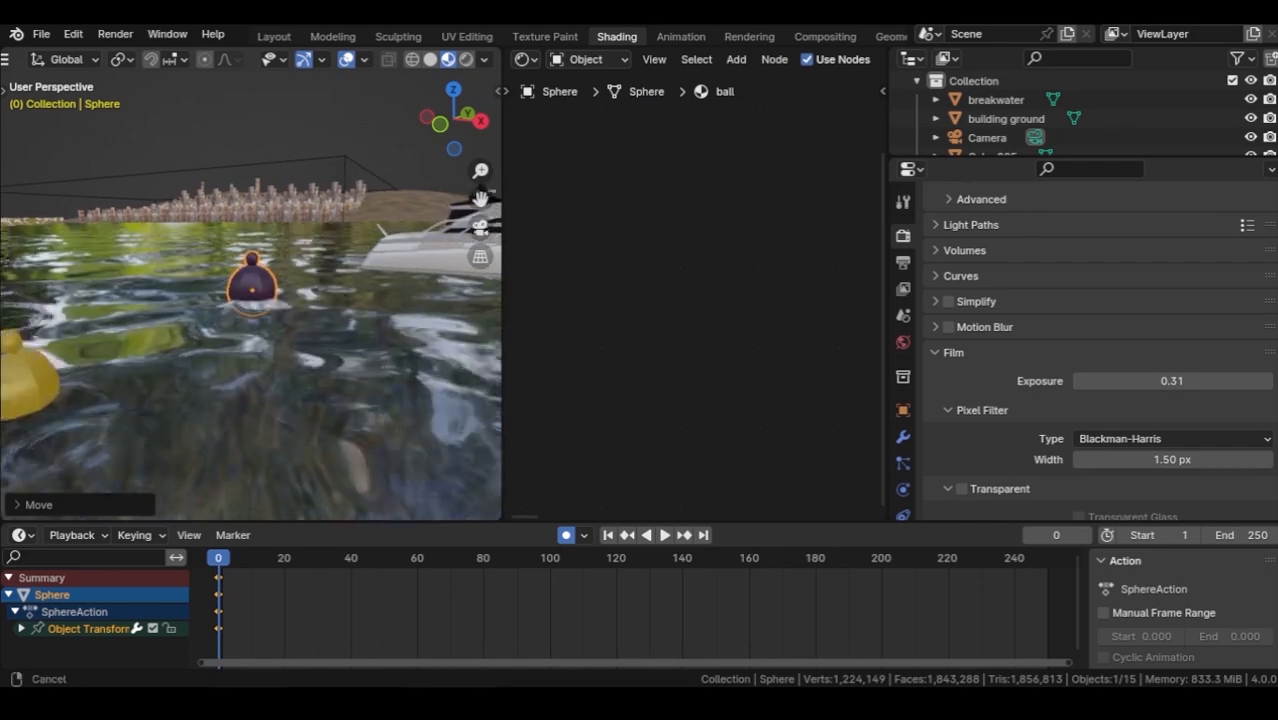
On frame 118, lower the dark buoy slightly along Z and rotate it a little for the middle keyframe.
{"action": "left_click_drag", "start_coordinate": [218, 558], "coordinate": [610, 558]}
{"action": "key", "text": "g"}
{"action": "key", "text": "z"}
{"action": "key", "text": "Return"}
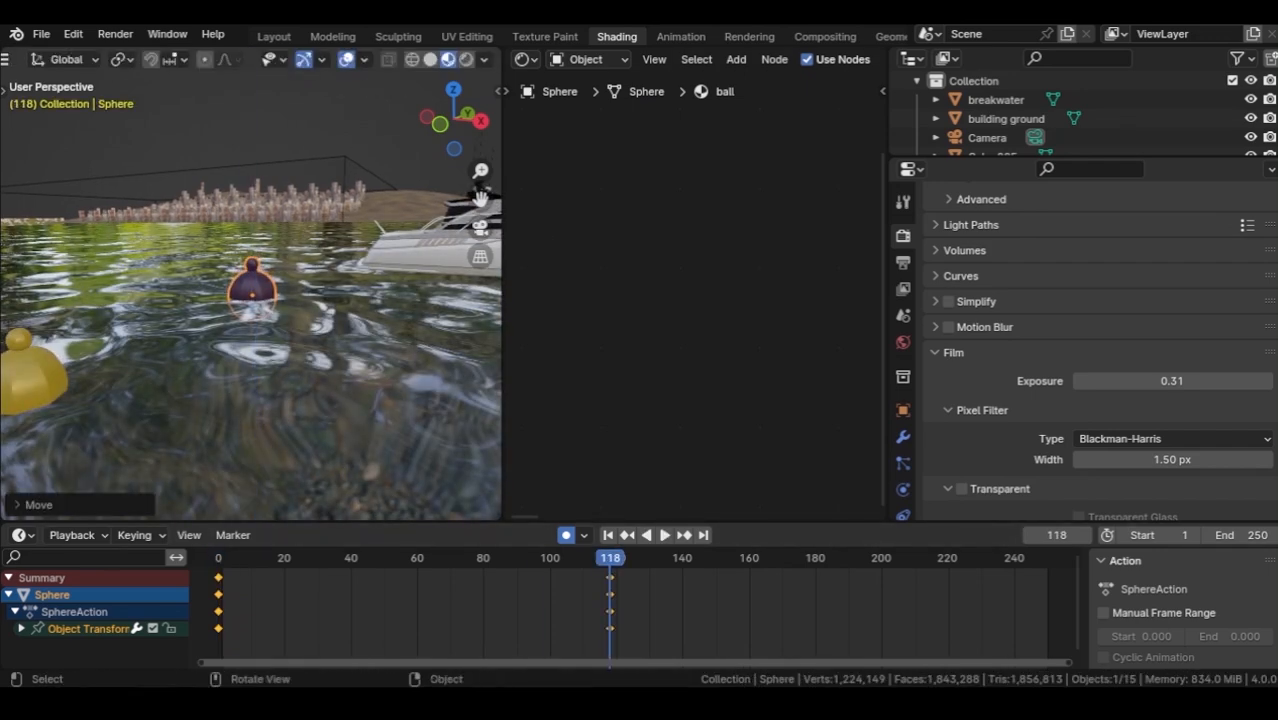
{"action": "key", "text": "r"}
{"action": "key", "text": "Return"}
{"action": "key", "text": "space"}
On frame 250, move the dark buoy along Z, rotate it about -7°, and play back its animation.
{"action": "left_click_drag", "start_coordinate": [825, 558], "coordinate": [1047, 558]}
{"action": "key", "text": "g"}
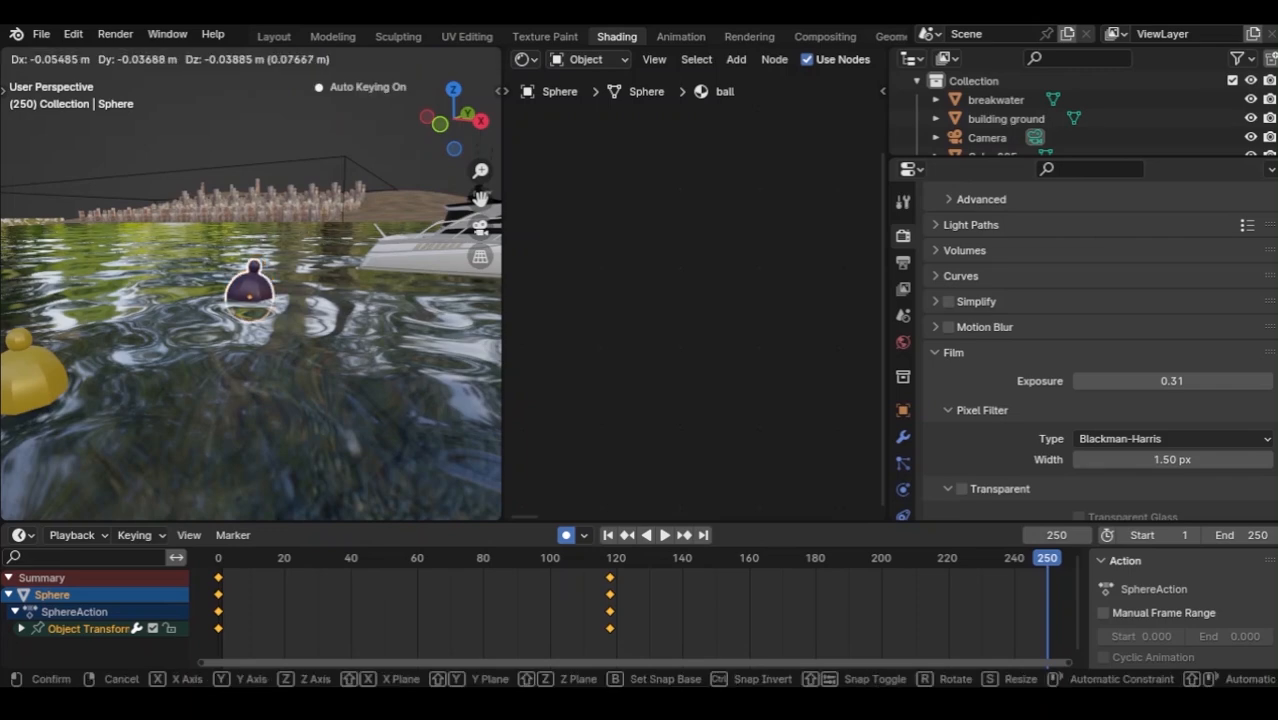
{"action": "key", "text": "z"}
{"action": "key", "text": "Return"}
{"action": "key", "text": "r"}
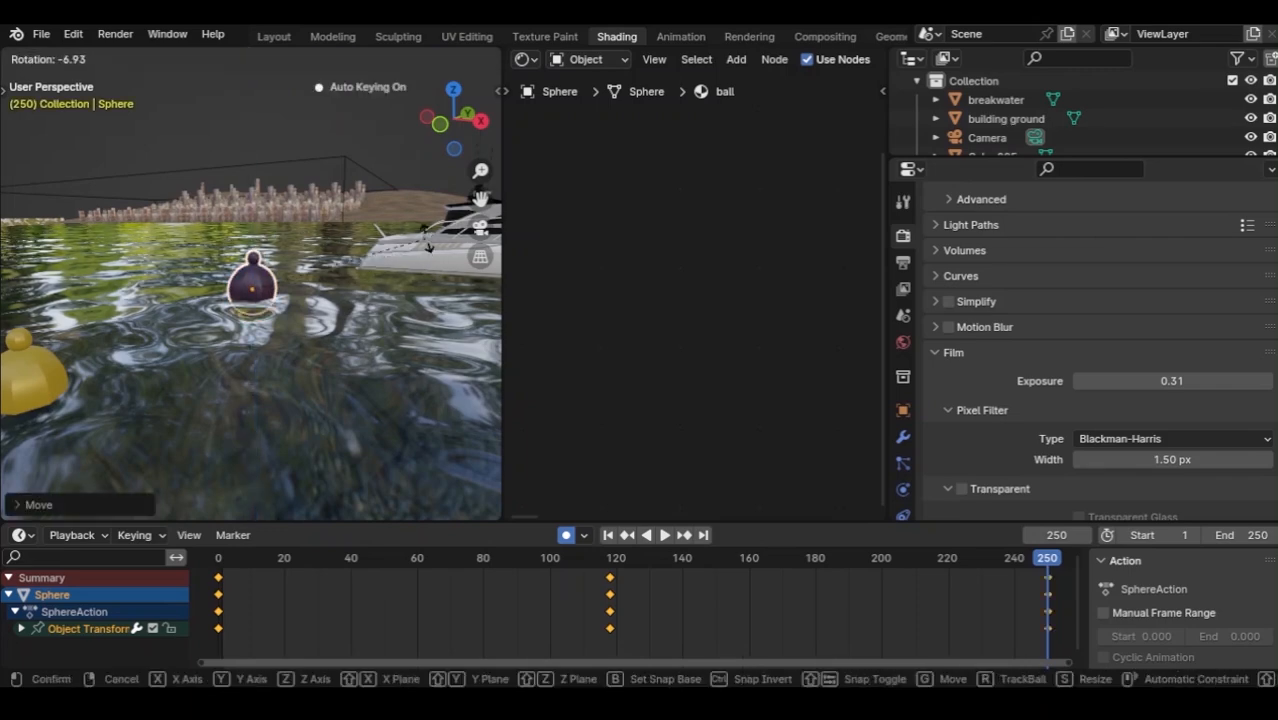
{"action": "key", "text": "Return"}
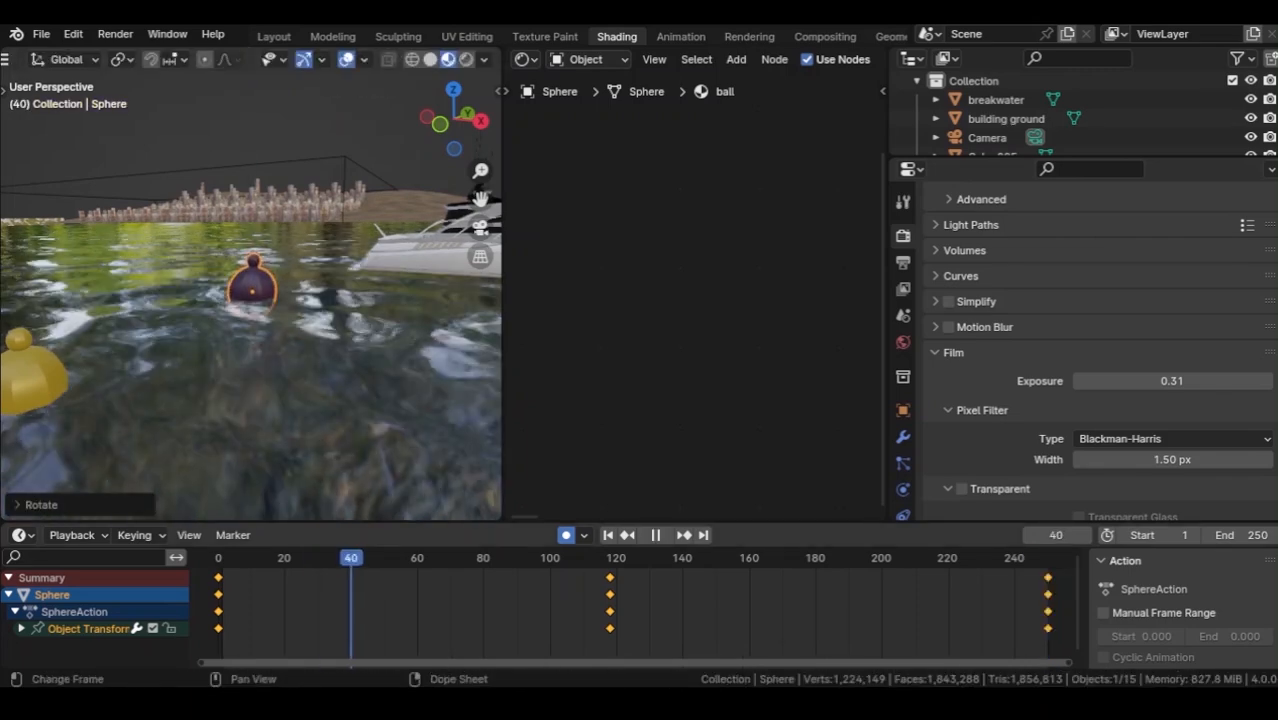
{"action": "key", "text": "space"}
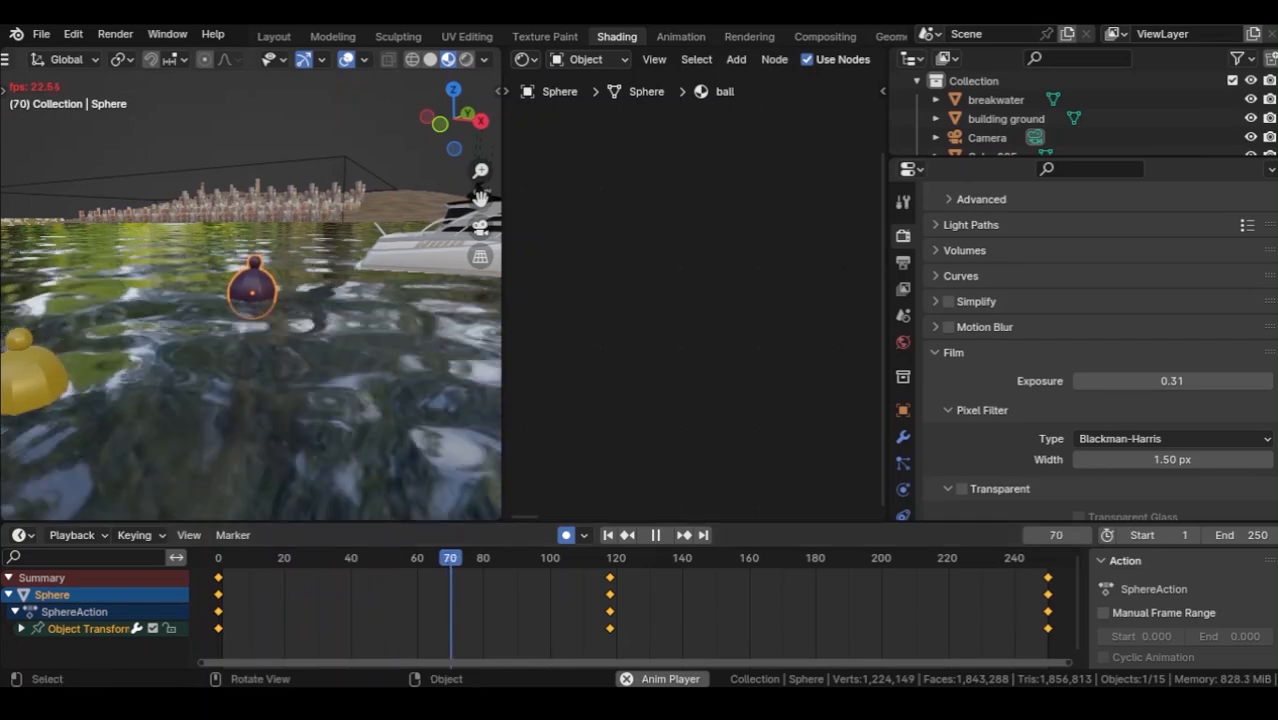
{"action": "key", "text": "space"}
Select and frame the yellow buoy, and keyframe its starting position on frame 1 with a small move.
{"action": "left_click", "coordinate": [22, 386]}
{"action": "scroll", "coordinate": [20, 392], "scroll_direction": "up", "scroll_amount": 3}
{"action": "key", "text": "KP_Decimal"}
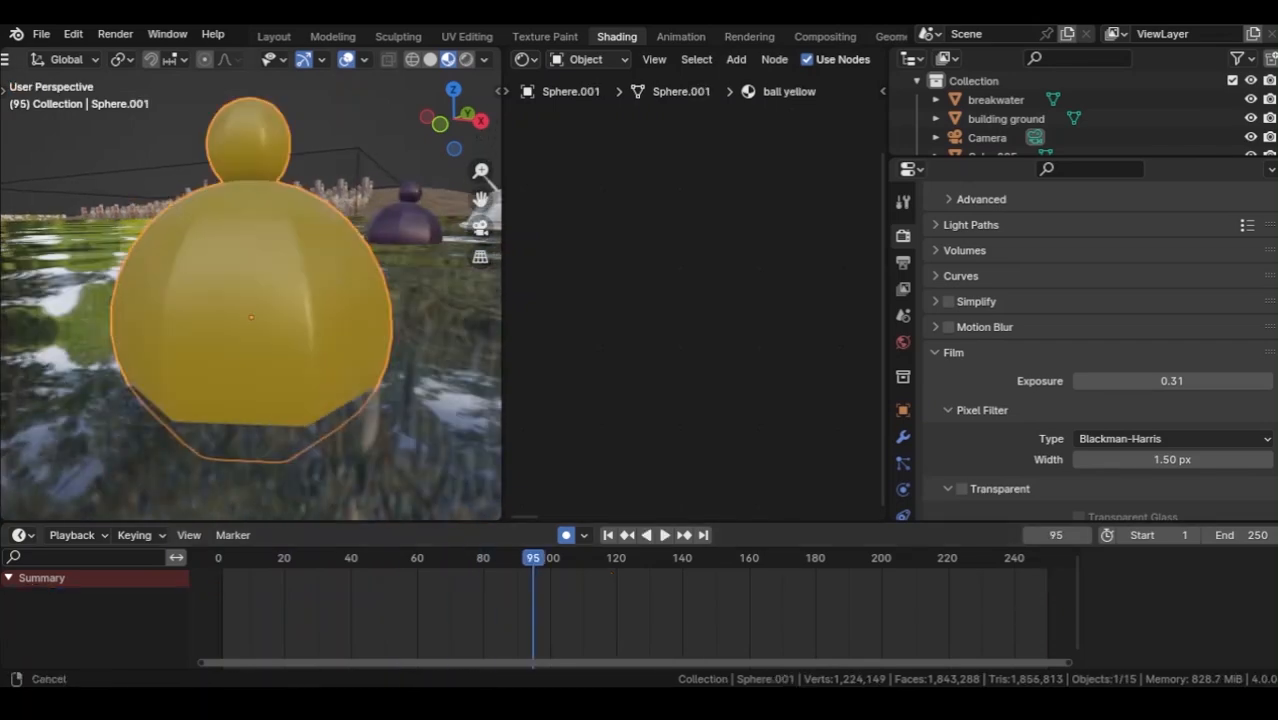
{"action": "scroll", "coordinate": [130, 400], "scroll_direction": "down", "scroll_amount": 2}
{"action": "left_click", "coordinate": [218, 558]}
{"action": "key", "text": "space"}
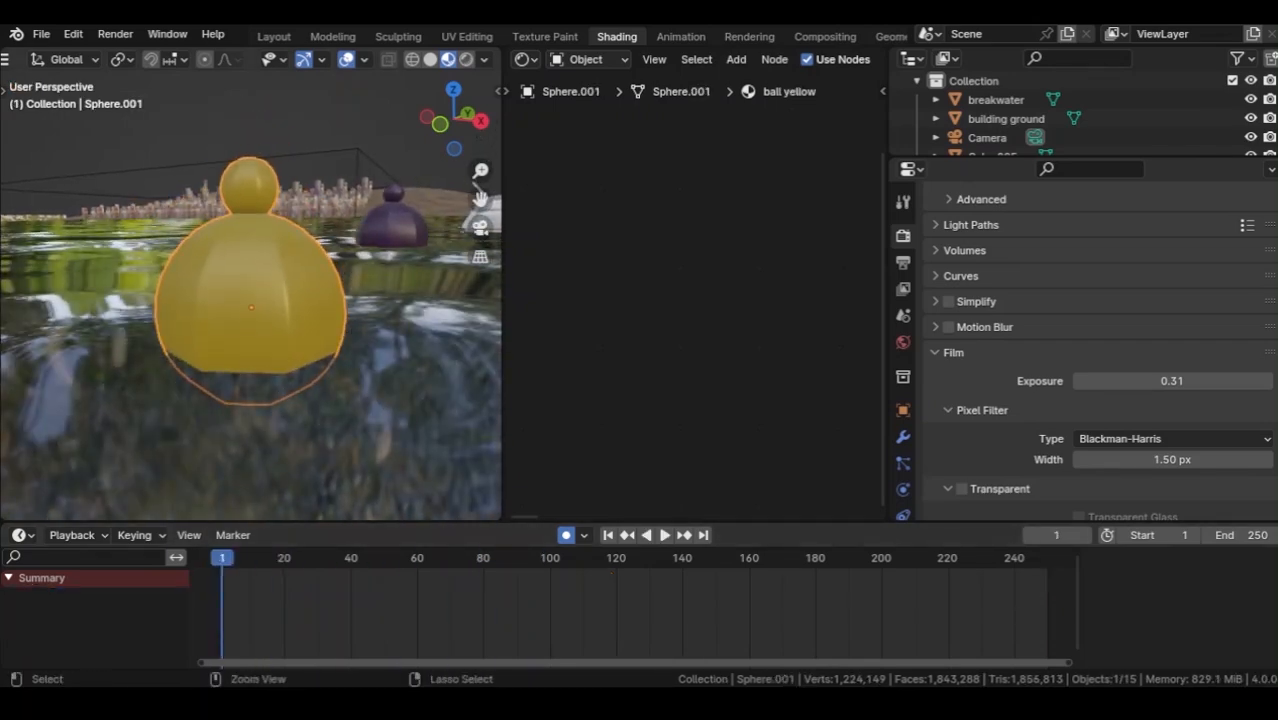
{"action": "scroll", "coordinate": [250, 300], "scroll_direction": "down", "scroll_amount": 4}
{"action": "key", "text": "g"}
{"action": "left_click", "coordinate": [250, 300]}
On frame 111, lower the yellow buoy along Z and tilt it slightly for the middle keyframe.
{"action": "key", "text": "space"}
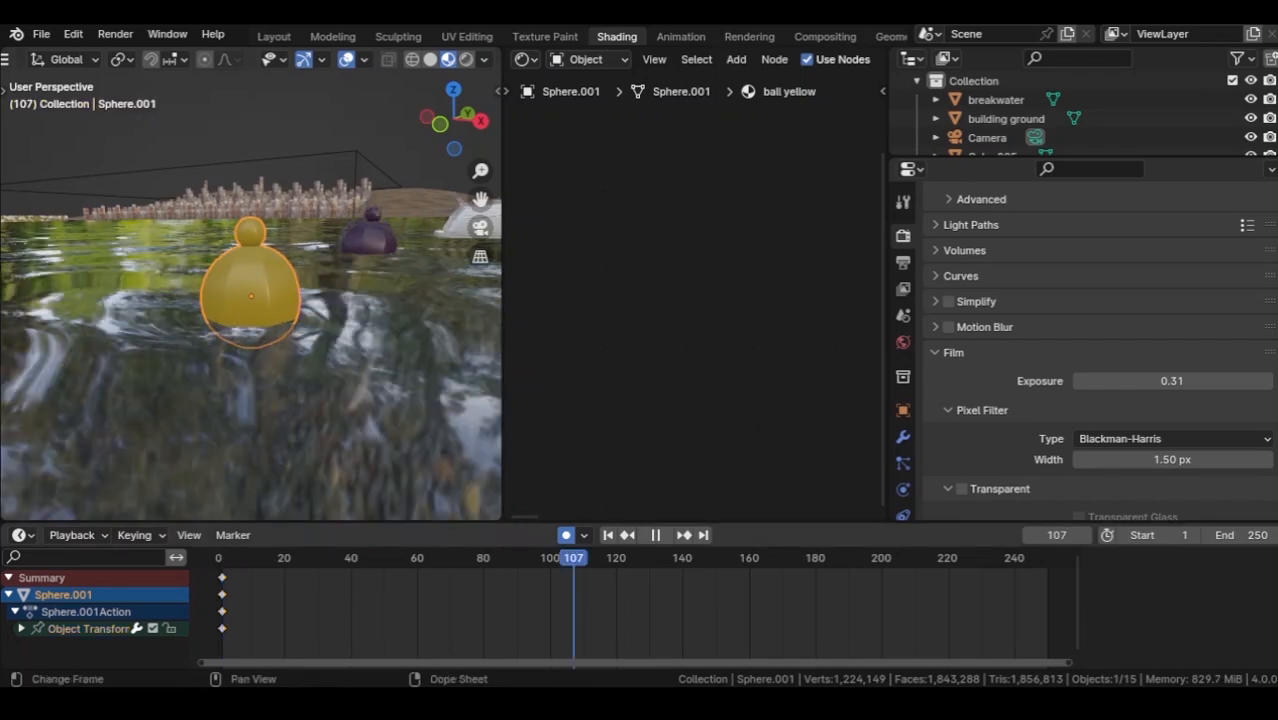
{"action": "key", "text": "space"}
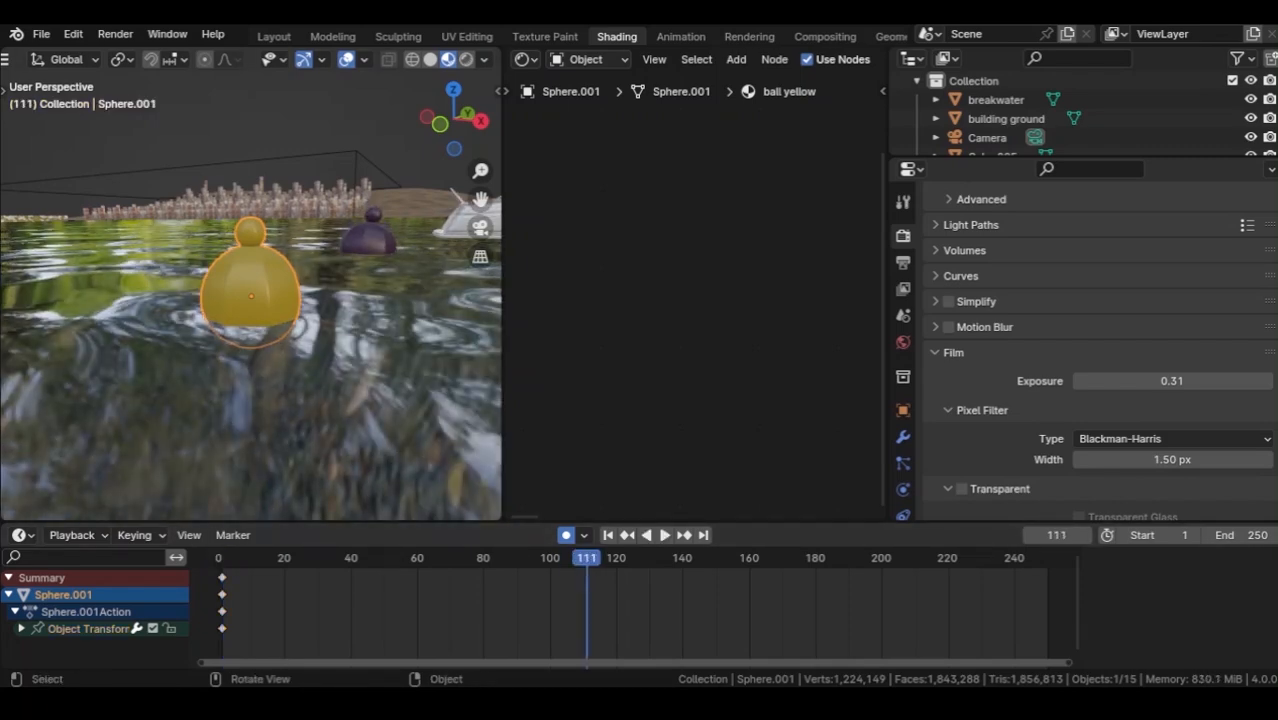
{"action": "key", "text": "g"}
{"action": "key", "text": "z"}
{"action": "key", "text": "Return"}
{"action": "key", "text": "space"}
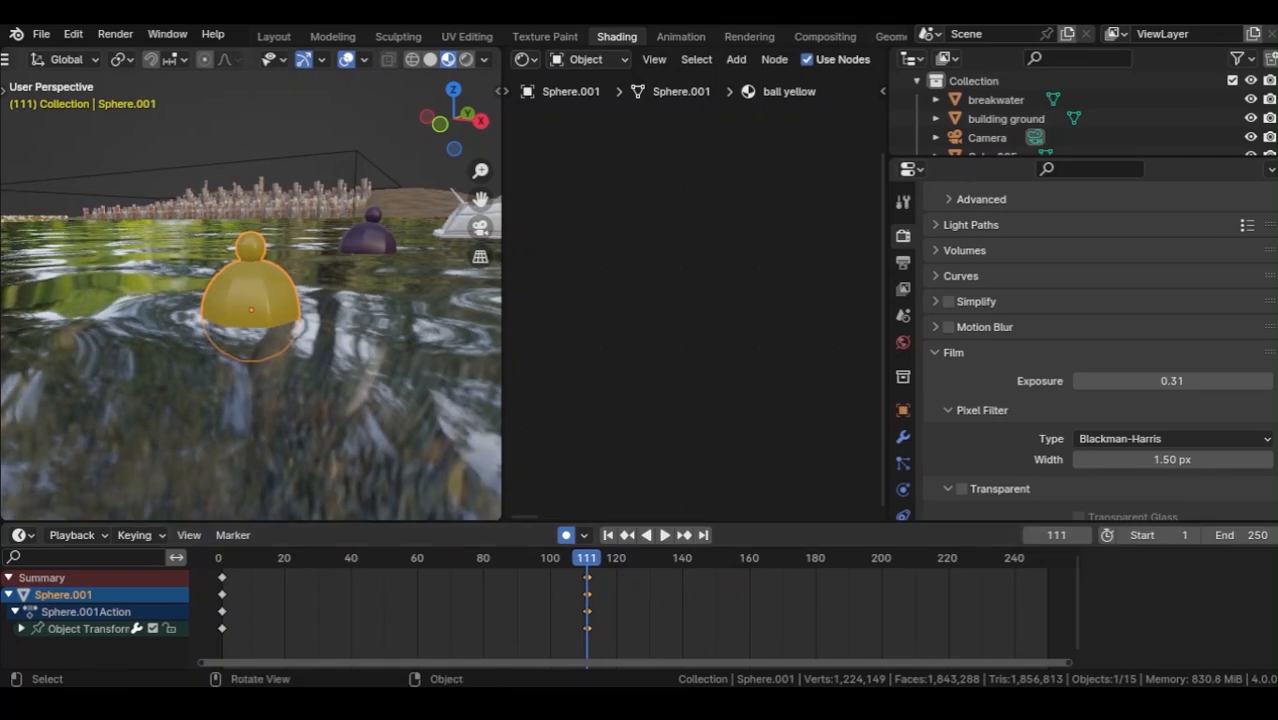
{"action": "key", "text": "r"}
{"action": "key", "text": "z"}
{"action": "key", "text": "Return"}
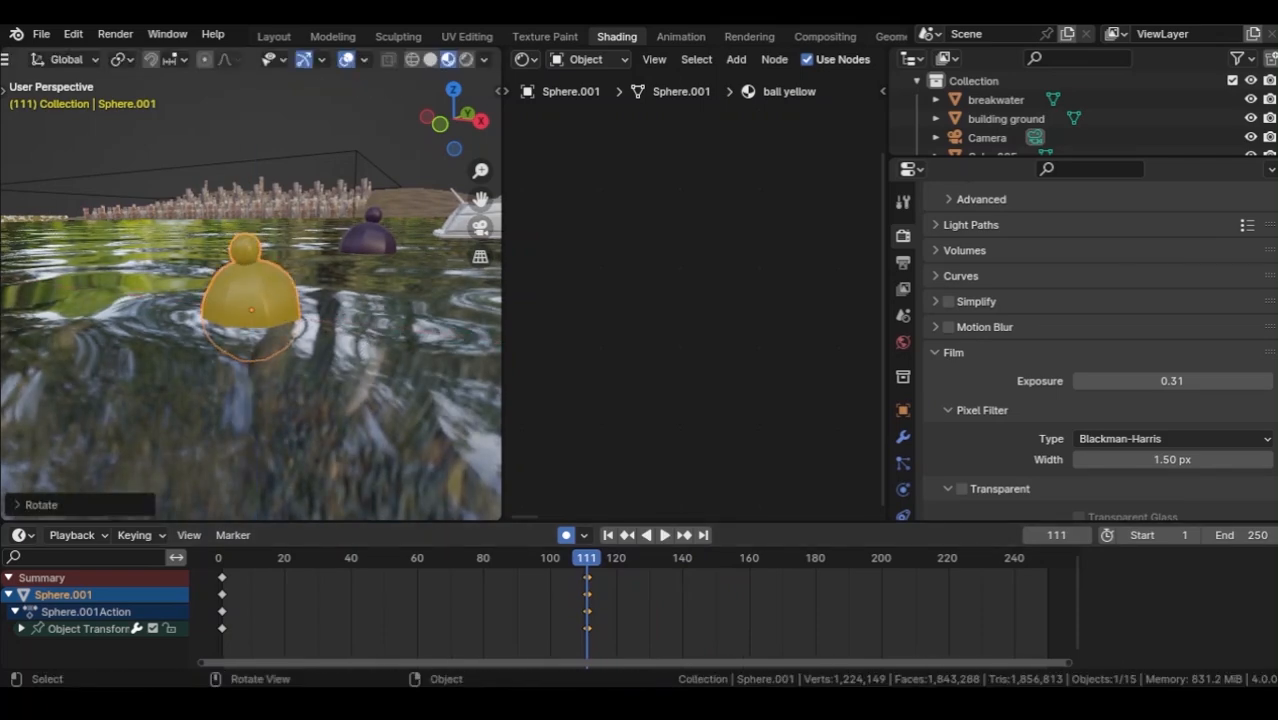
On frame 249, raise the yellow buoy along Z, rotate it about 6°, and play back the animation from the start.
{"action": "key", "text": "space"}
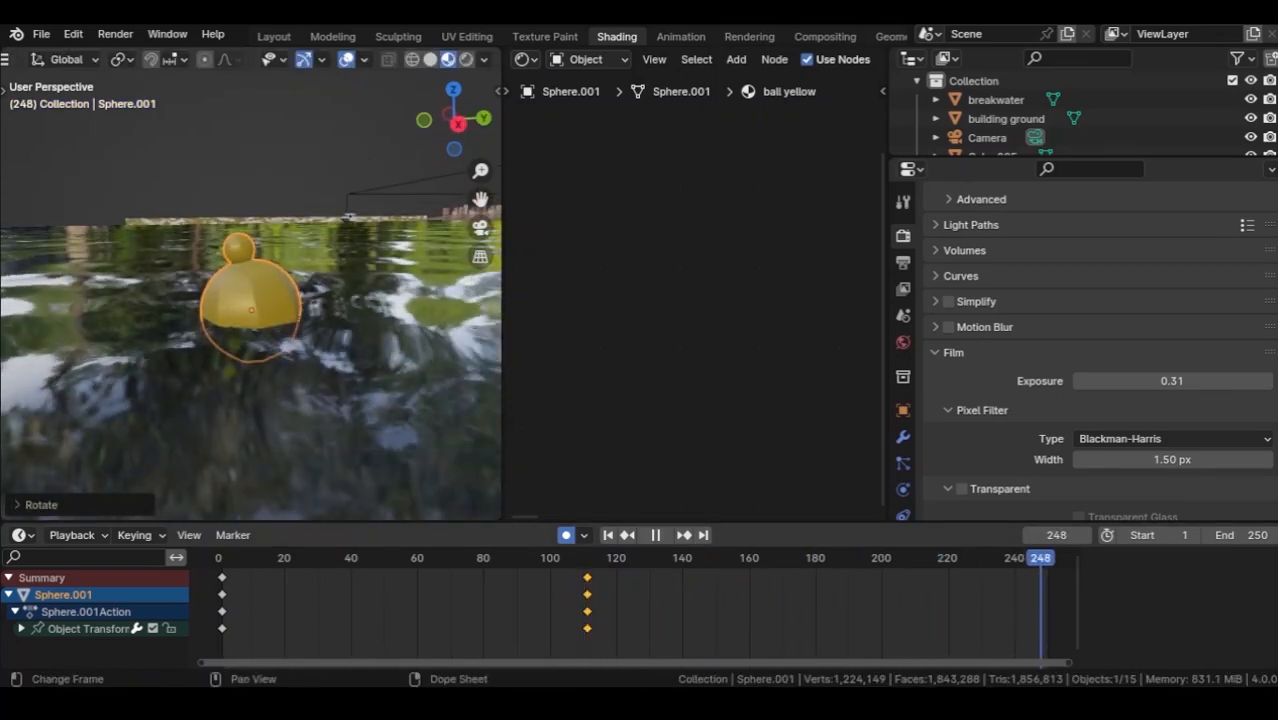
{"action": "key", "text": "g"}
{"action": "key", "text": "z"}
{"action": "key", "text": "Return"}
{"action": "key", "text": "r"}
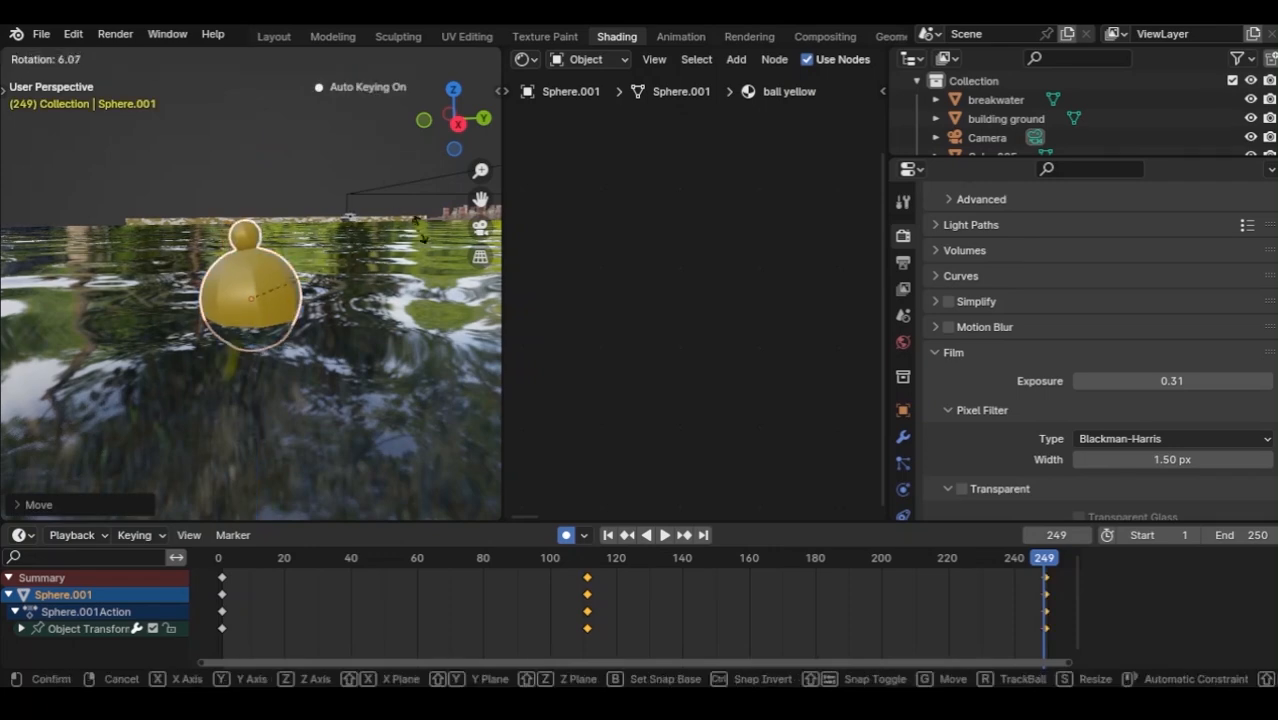
{"action": "left_click", "coordinate": [461, 322]}
{"action": "left_click", "coordinate": [218, 559]}
{"action": "middle_click_drag", "start_coordinate": [230, 380], "coordinate": [315, 420]}
{"action": "middle_click_drag", "start_coordinate": [315, 420], "coordinate": [229, 424], "text": "shift"}
{"action": "key", "text": "space"}
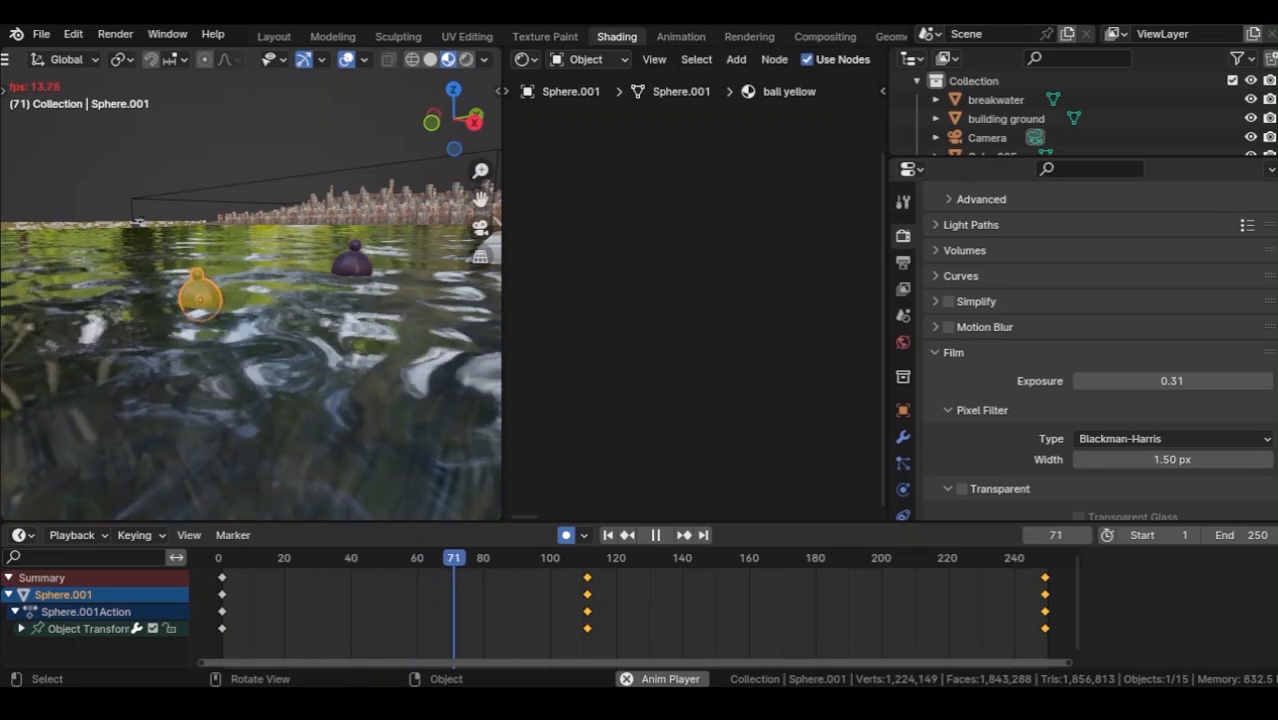
{"action": "key", "text": "space"}
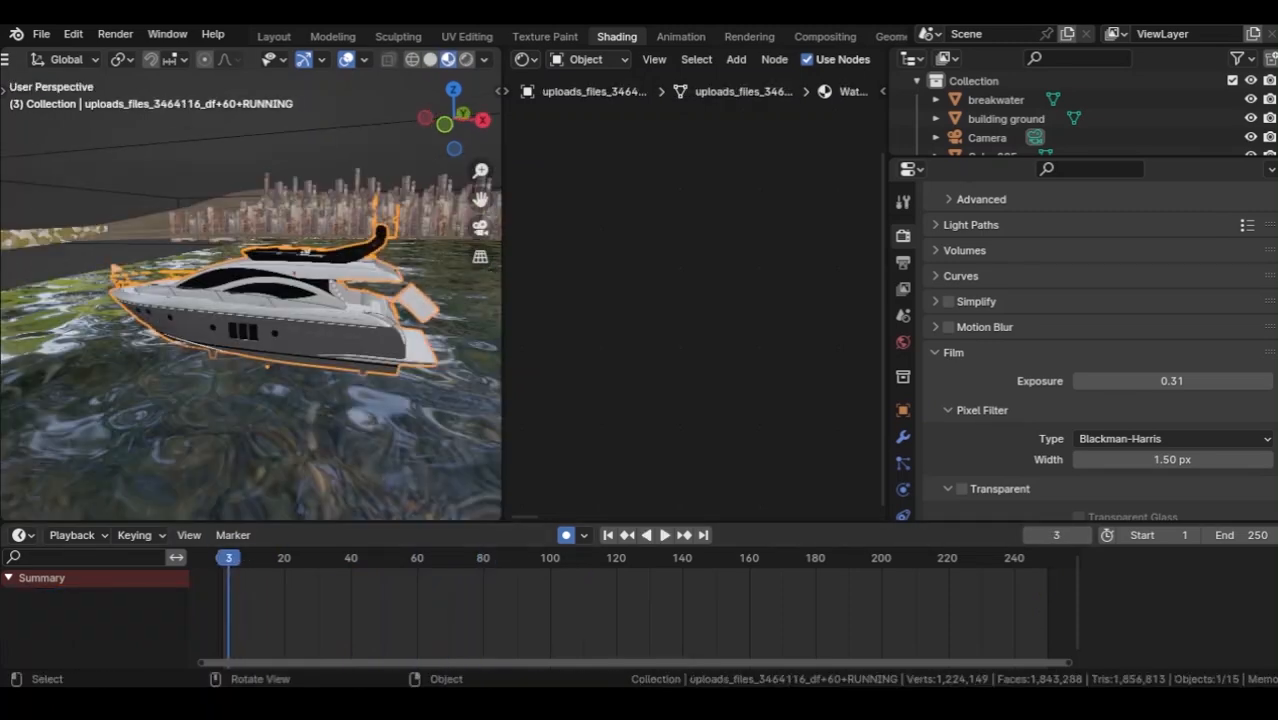
Lower the larger yacht along Z on frame 1 and adjust its height along Z again on frame 118.
{"action": "key", "text": "g"}
{"action": "key", "text": "z"}
{"action": "key", "text": "Return"}
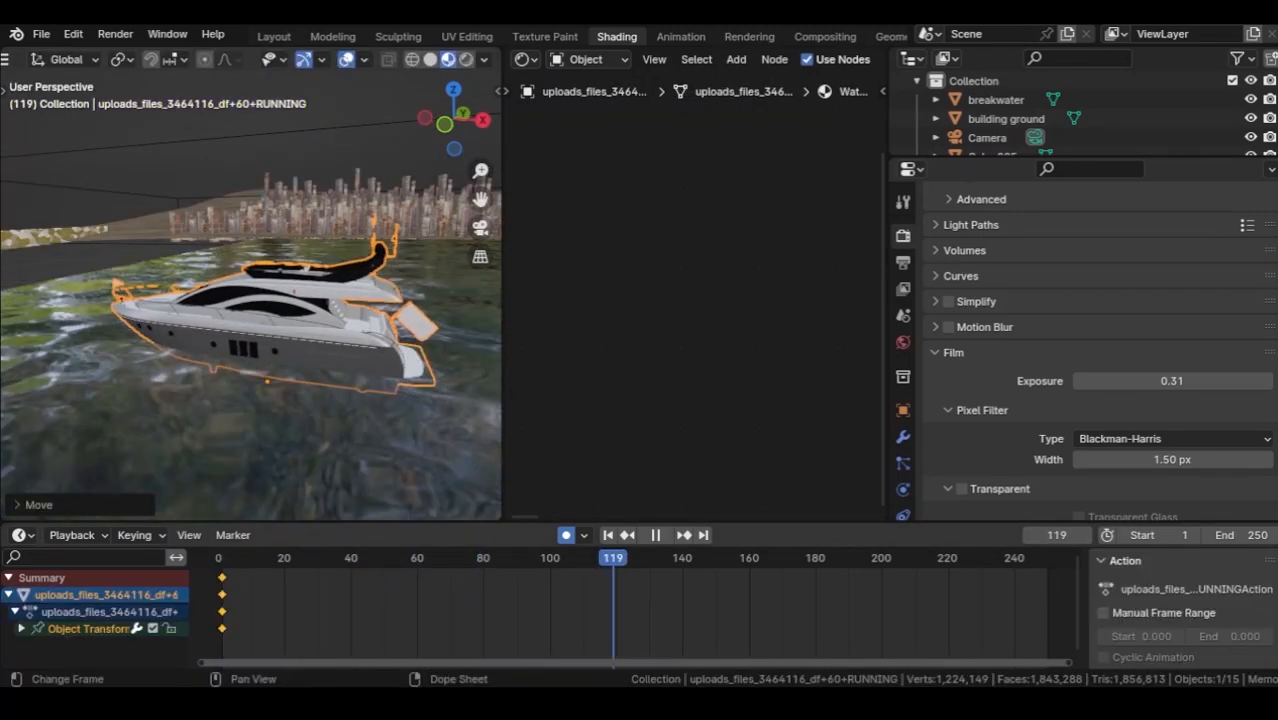
{"action": "key", "text": "g"}
{"action": "key", "text": "z"}
{"action": "key", "text": "Return"}
Copy the larger yacht's frame 1 keyframe to the end of the timeline and play back the motion.
{"action": "left_click", "coordinate": [218, 558]}
{"action": "left_click_drag", "start_coordinate": [208, 571], "coordinate": [267, 631]}
{"action": "key", "text": "ctrl+c"}
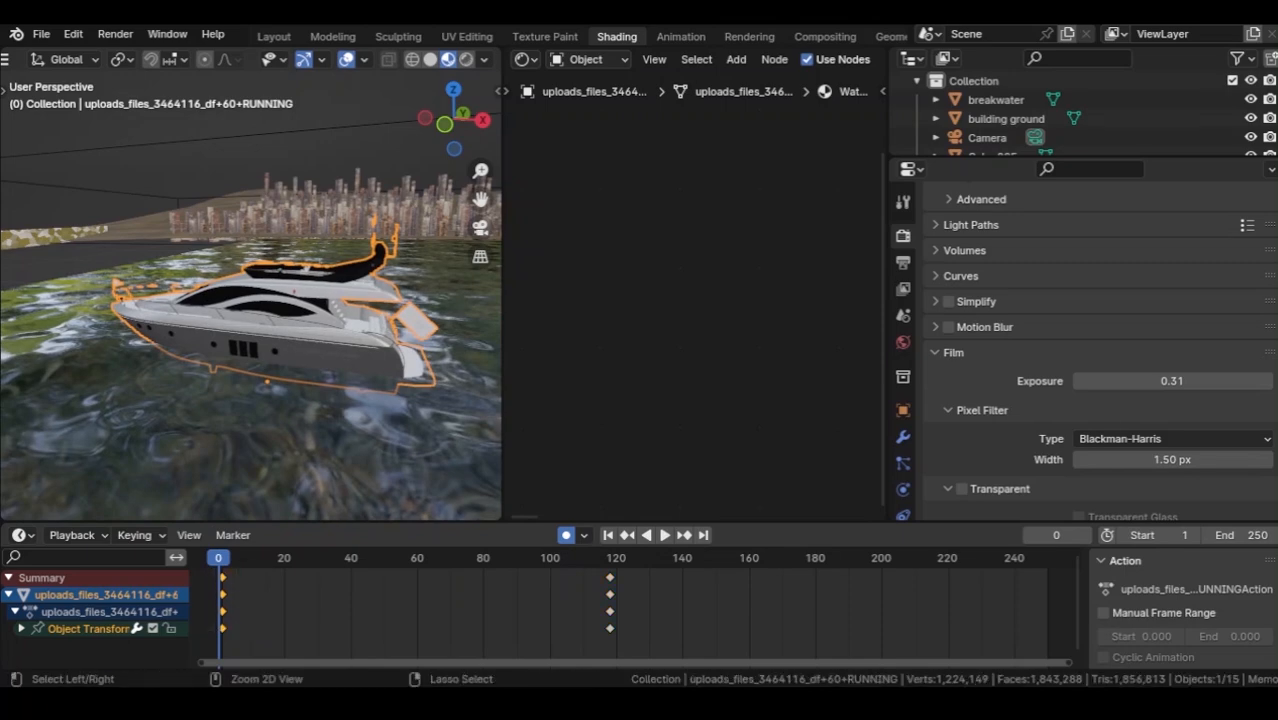
{"action": "left_click", "coordinate": [1054, 558]}
{"action": "key", "text": "ctrl+v"}
{"action": "key", "text": "space"}
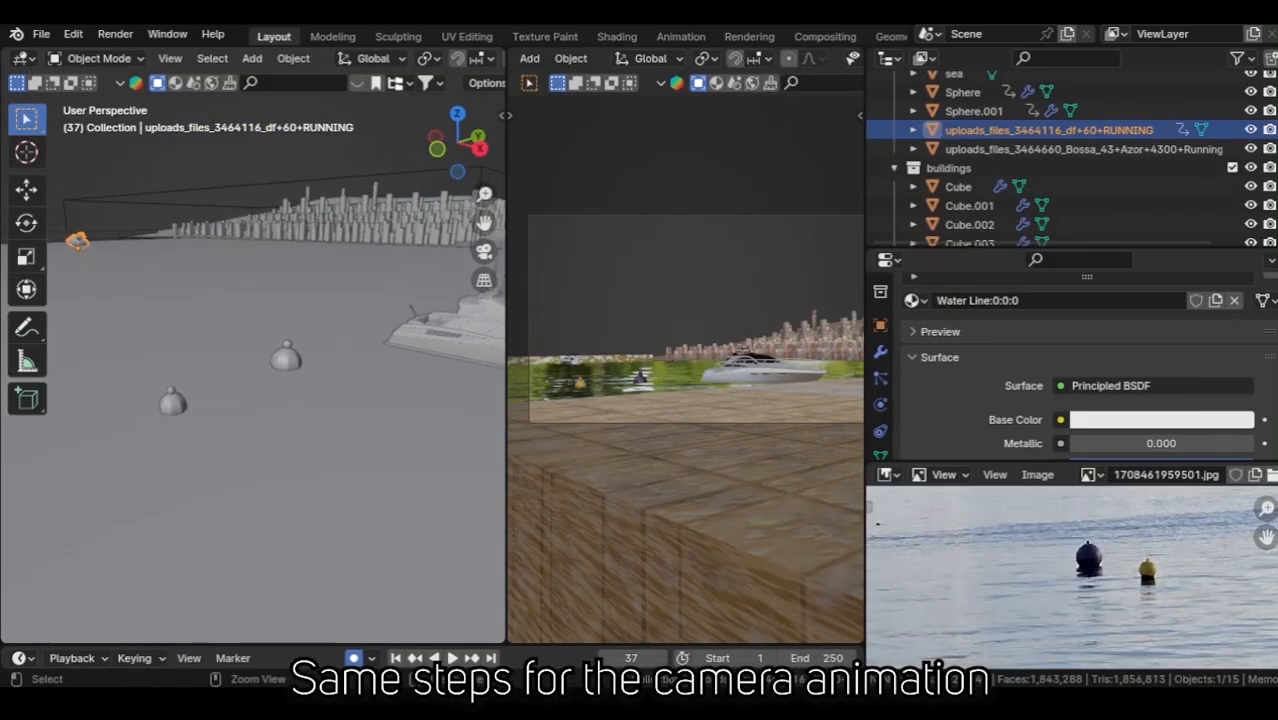
Select the camera, enlarge the timeline and key the camera's starting position on frame 1 with a tiny move.
{"action": "scroll", "coordinate": [262, 376], "scroll_direction": "down", "scroll_amount": 6}
{"action": "middle_click_drag", "start_coordinate": [300, 420], "coordinate": [290, 335], "text": "shift"}
{"action": "scroll", "coordinate": [290, 335], "scroll_direction": "up", "scroll_amount": 2}
{"action": "left_click", "coordinate": [384, 378]}
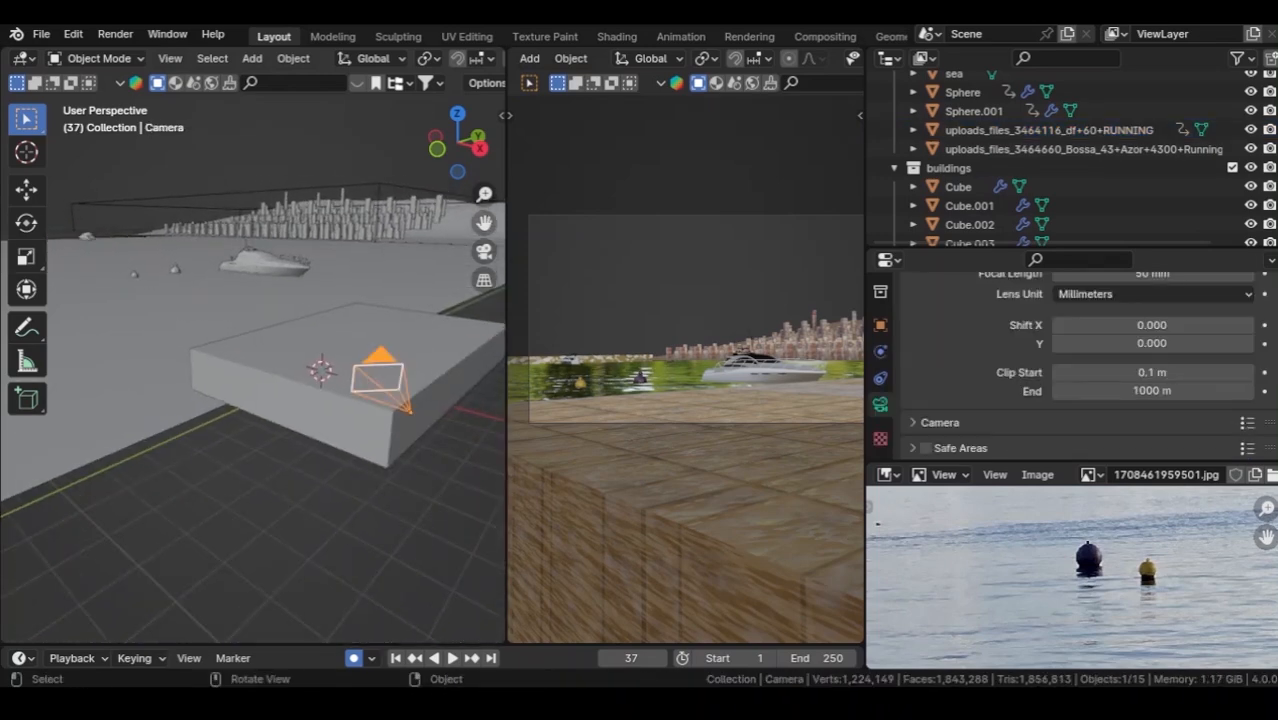
{"action": "left_click_drag", "start_coordinate": [300, 646], "coordinate": [300, 510]}
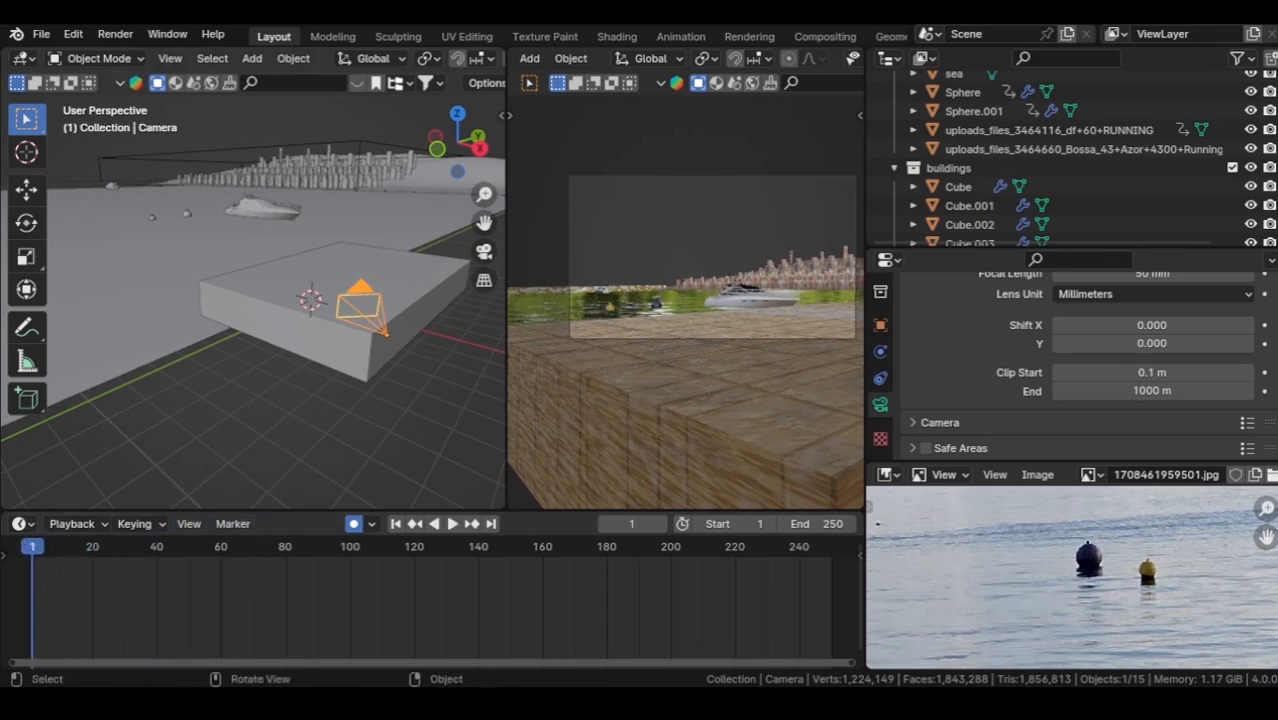
{"action": "key", "text": "g"}
{"action": "key", "text": "Return"}
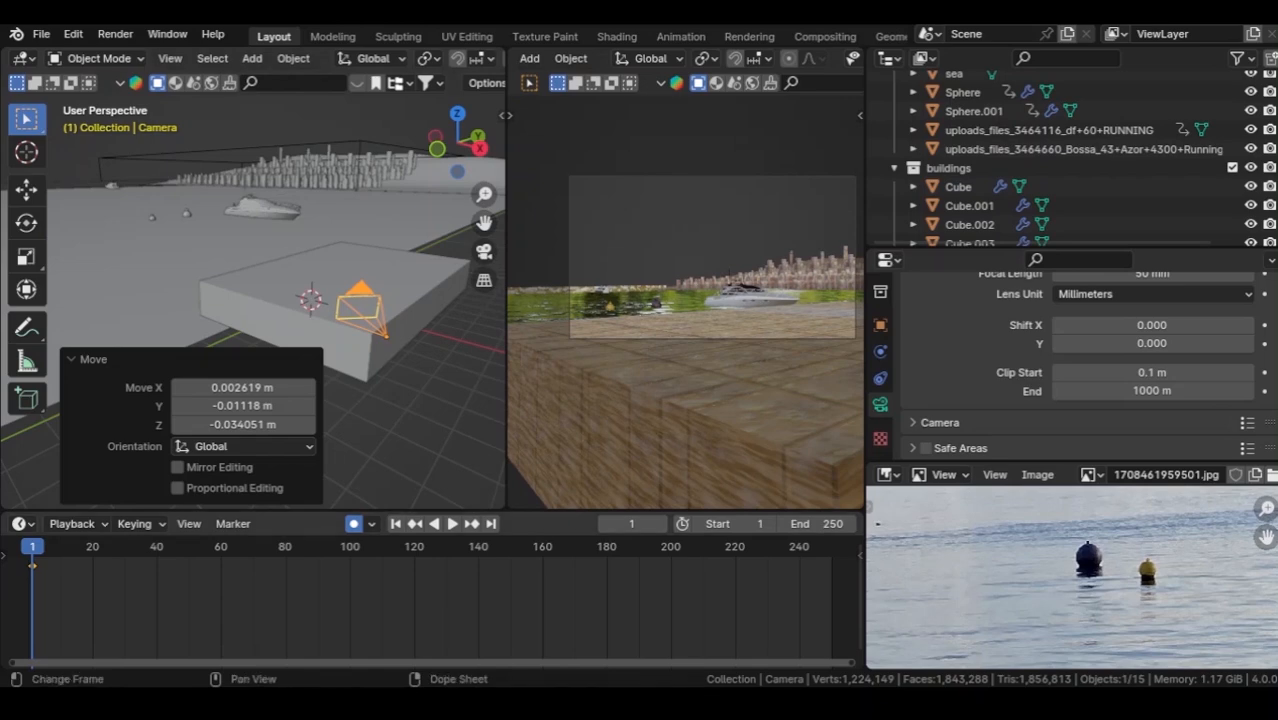
On frame 250, move the camera forward about 1.6 m along its local Z axis to key its end position.
{"action": "key", "text": "space"}
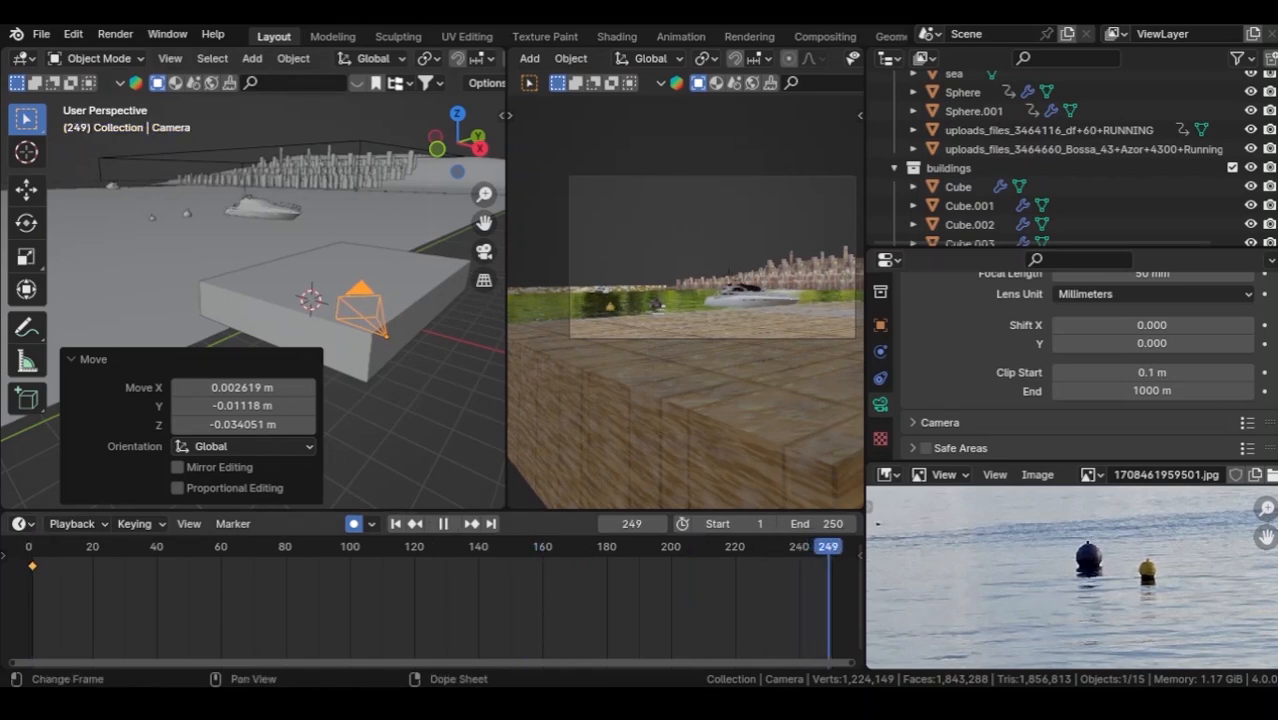
{"action": "key", "text": "space"}
{"action": "key", "text": "g"}
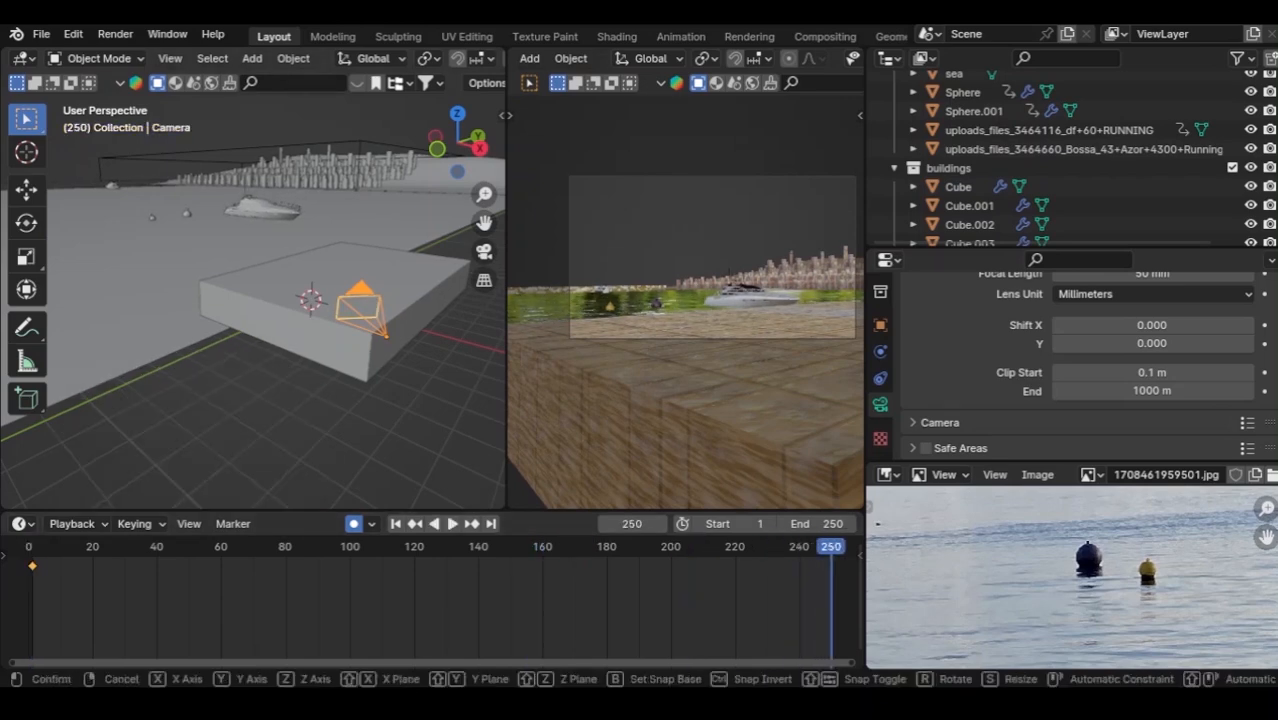
{"action": "key", "text": "z"}
{"action": "key", "text": "Escape"}
{"action": "key", "text": "g"}
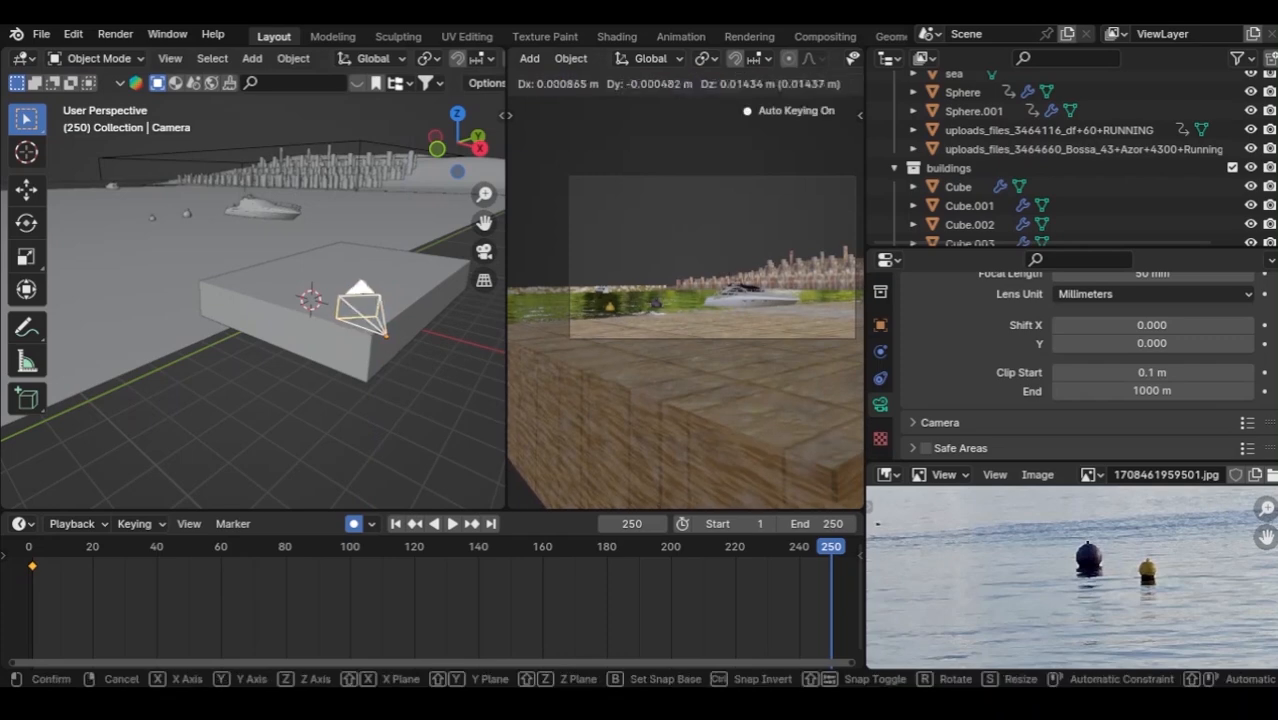
{"action": "key", "text": "z"}
{"action": "key", "text": "z"}
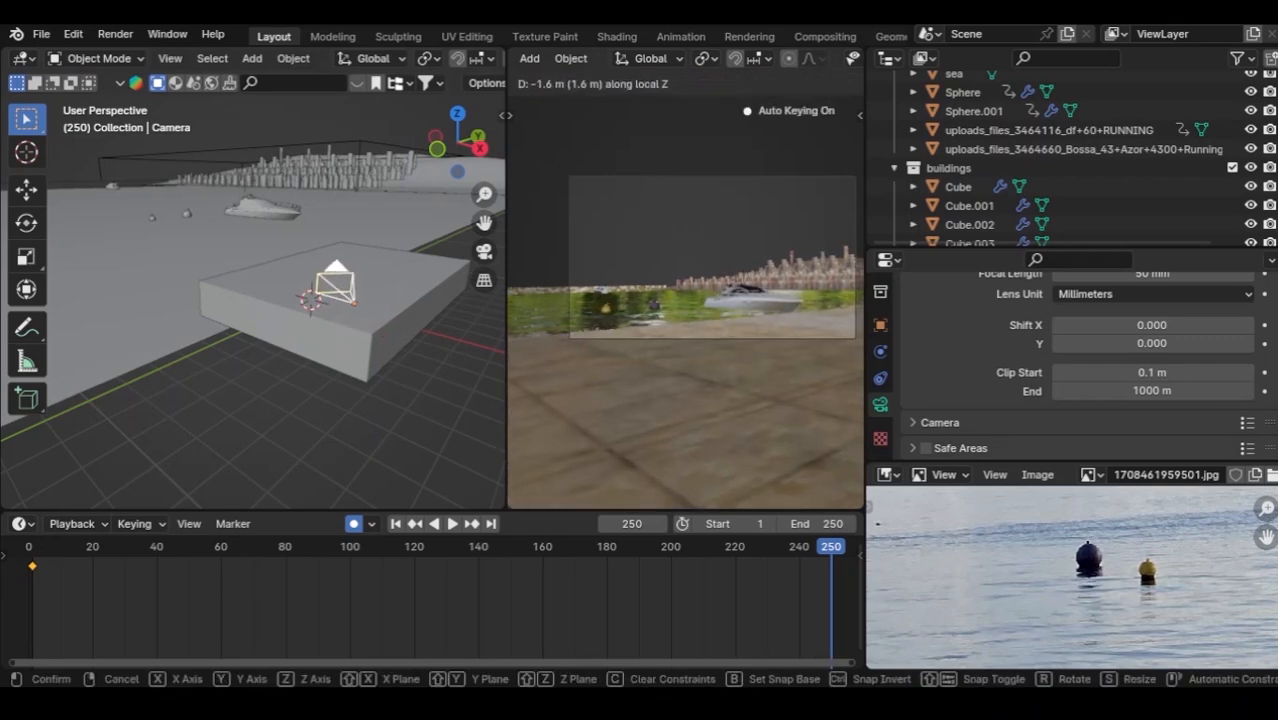
Set the interpolation of the camera's keyframes to Linear and play back the camera move.
{"action": "left_click", "coordinate": [832, 565]}
{"action": "key", "text": "t"}
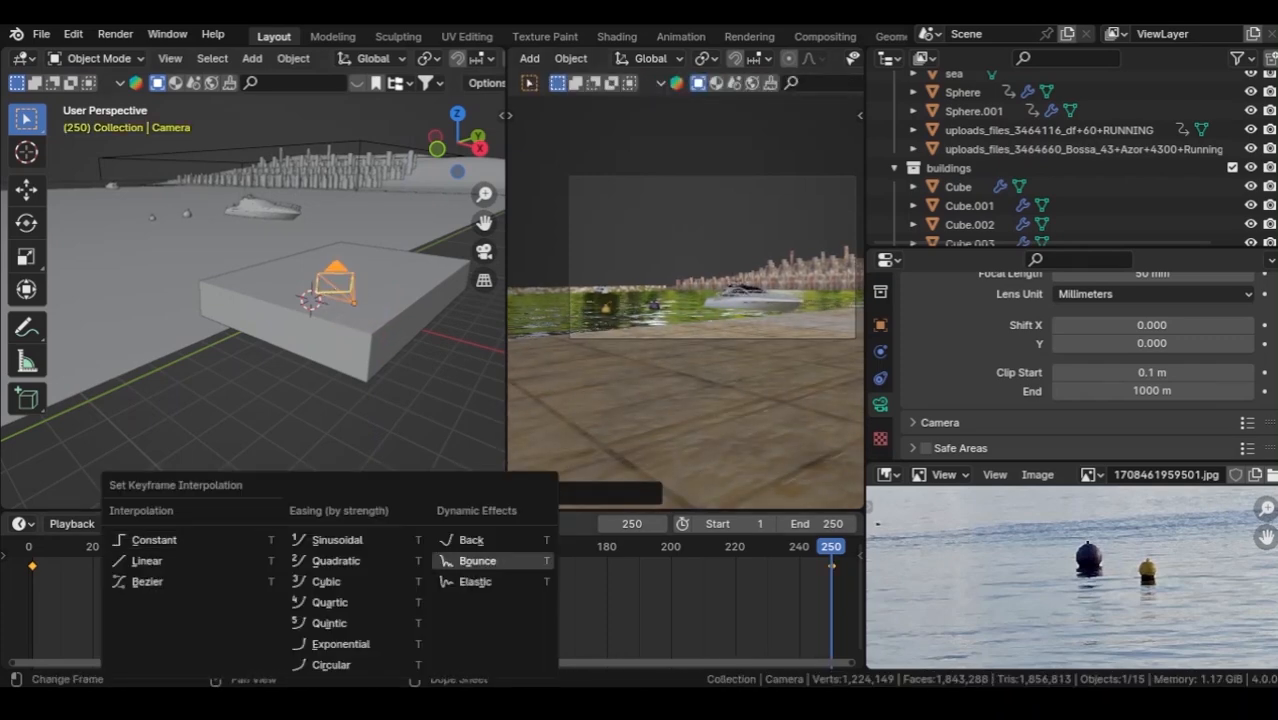
{"action": "left_click", "coordinate": [128, 562]}
{"action": "key", "text": "space"}
Switch the timeline area to the Graph Editor, enlarge it and expand the camera's object transform channels.
{"action": "left_click", "coordinate": [22, 523]}
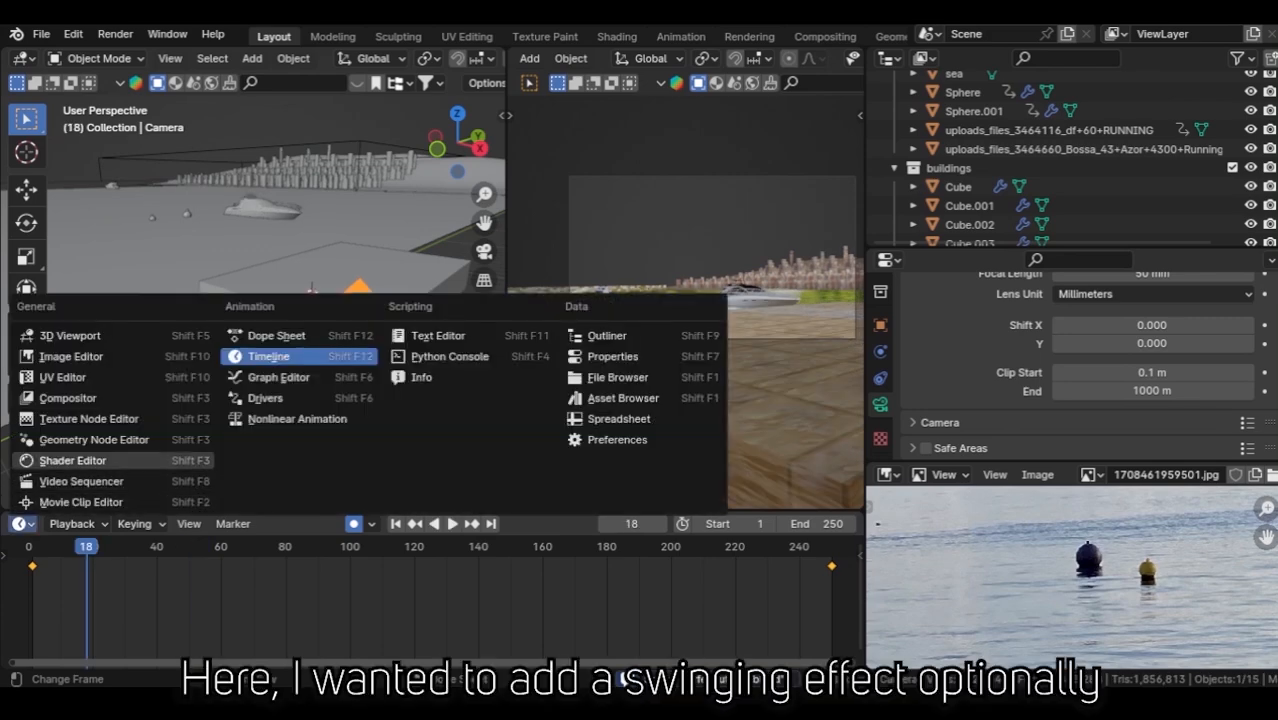
{"action": "left_click", "coordinate": [270, 376]}
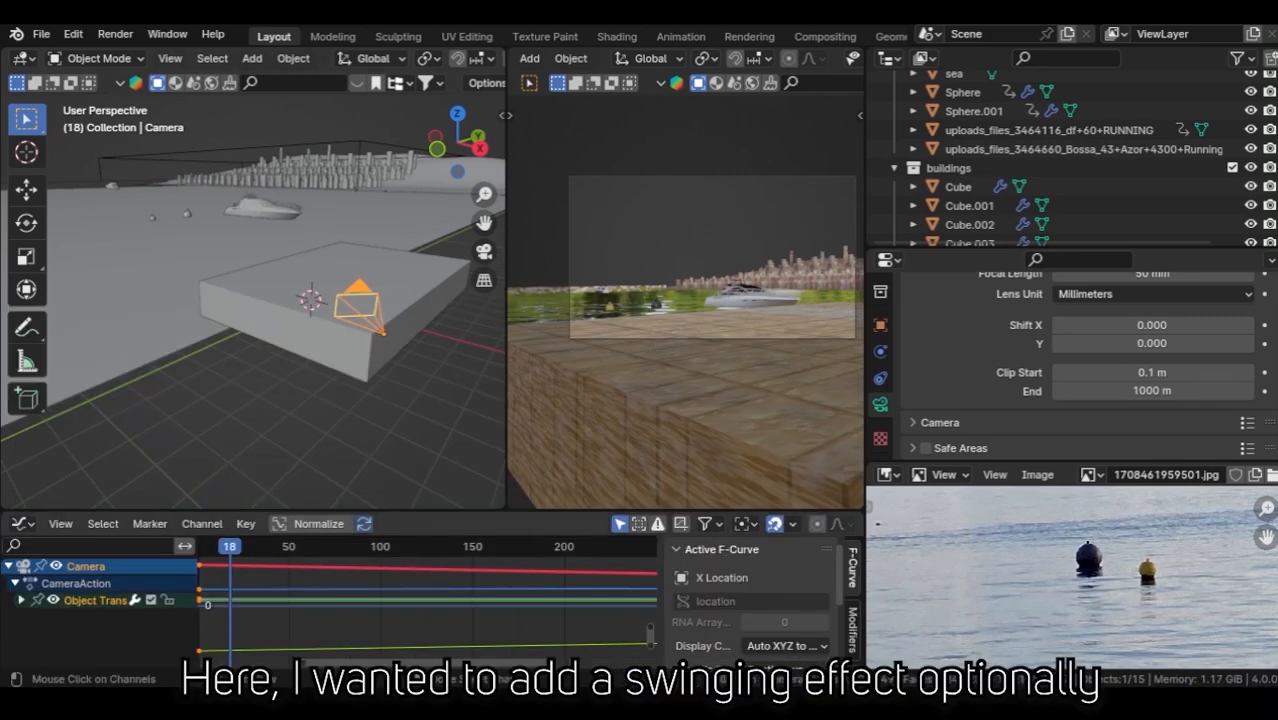
{"action": "left_click_drag", "start_coordinate": [150, 512], "coordinate": [150, 433]}
{"action": "left_click", "coordinate": [21, 521]}
{"action": "scroll", "coordinate": [75, 560], "scroll_direction": "down", "scroll_amount": 2}
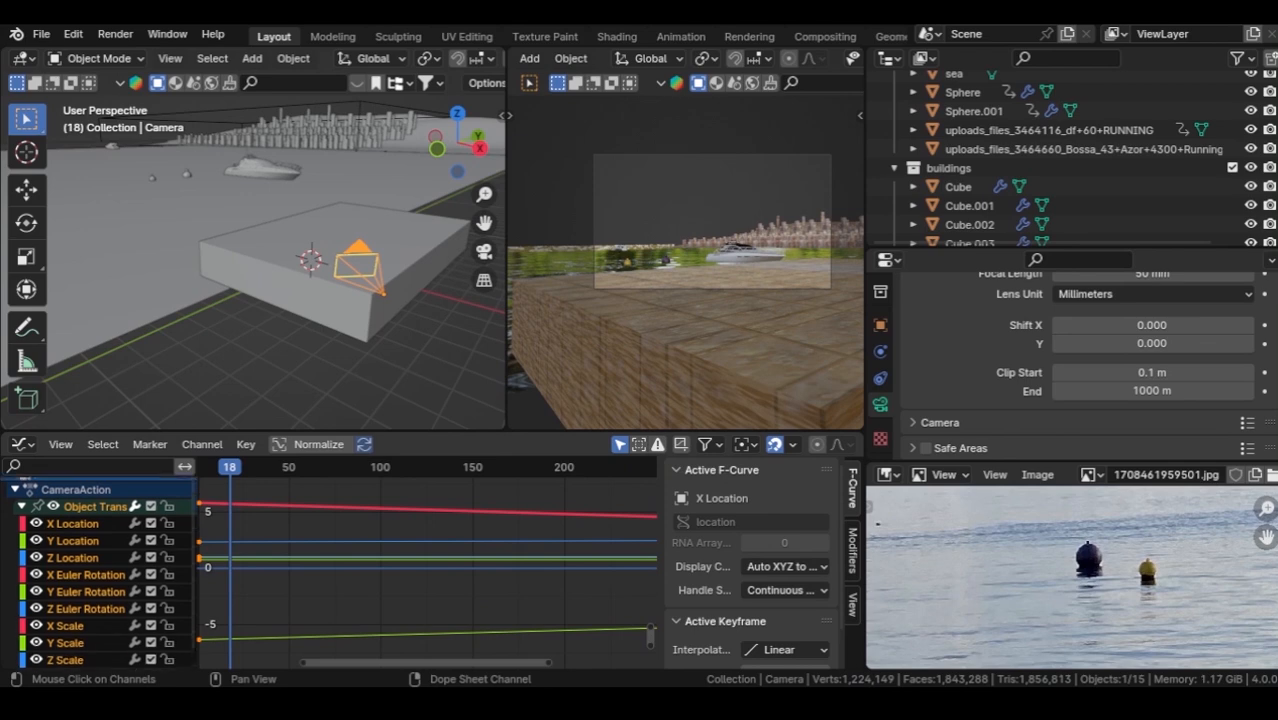
Add a Noise modifier to the camera's X Euler Rotation curve and fit the curve in the graph view.
{"action": "left_click", "coordinate": [73, 541]}
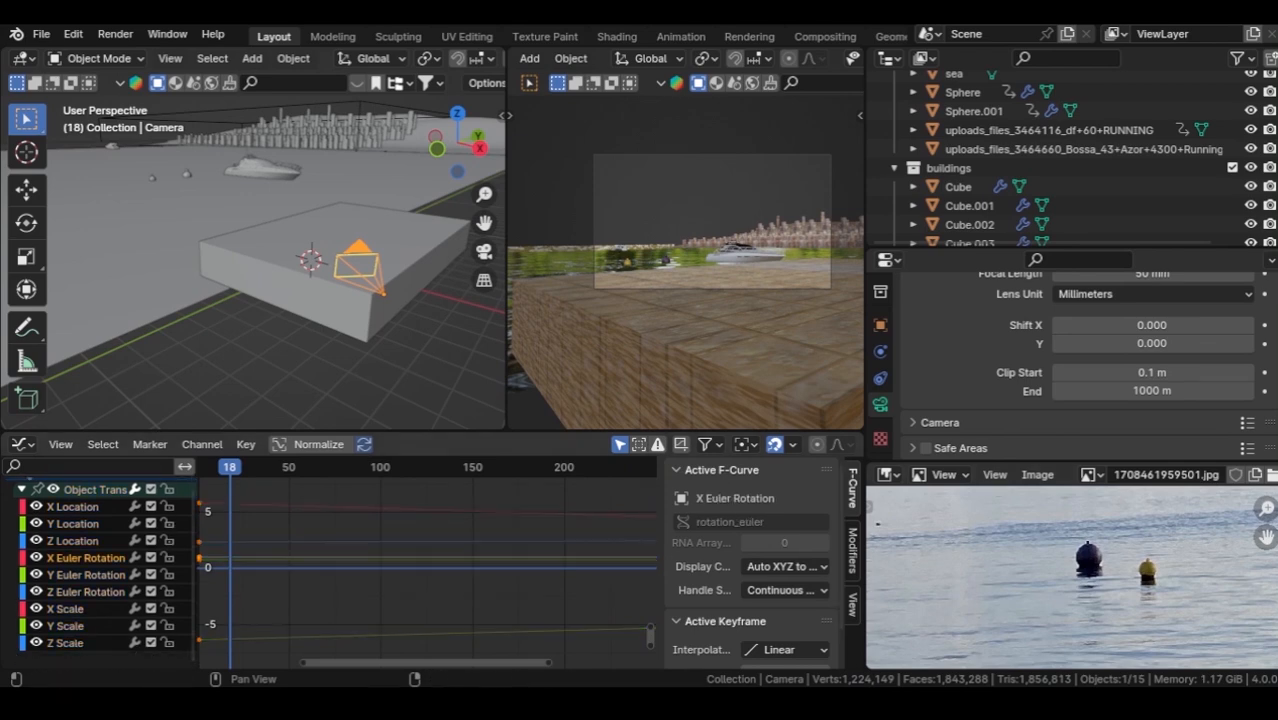
{"action": "left_click", "coordinate": [852, 550]}
{"action": "left_click", "coordinate": [722, 472]}
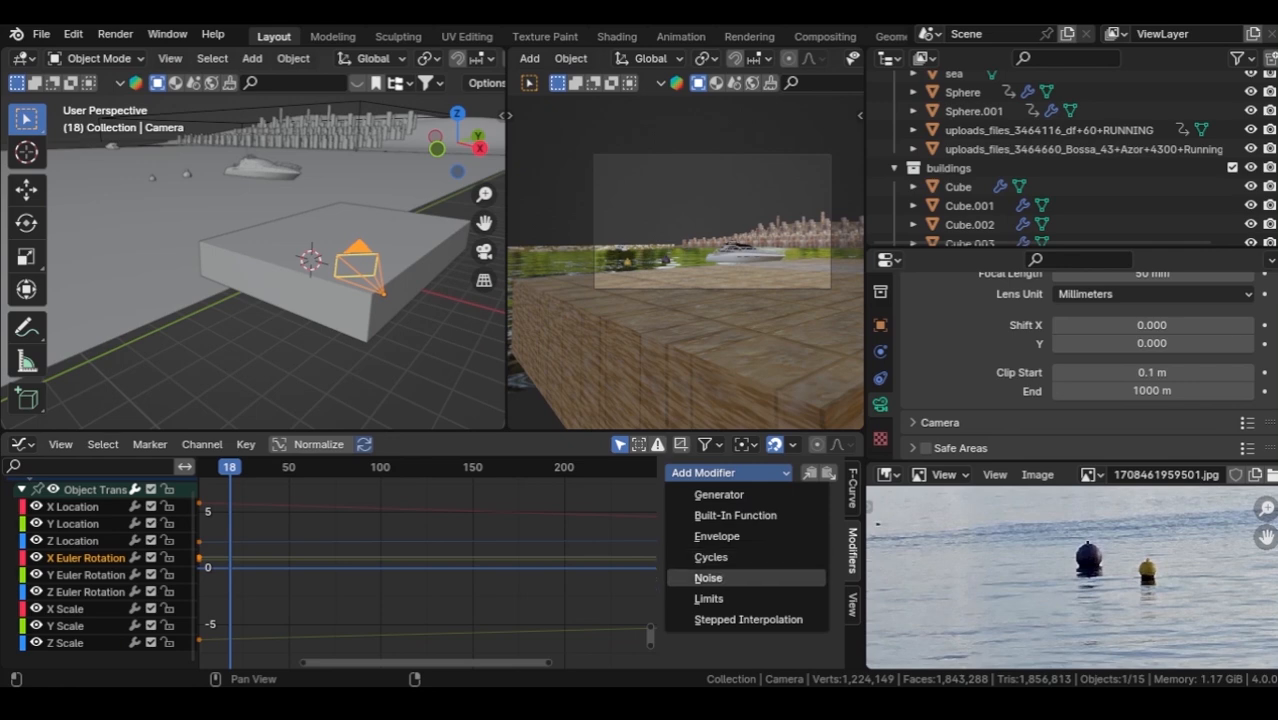
{"action": "left_click", "coordinate": [708, 578]}
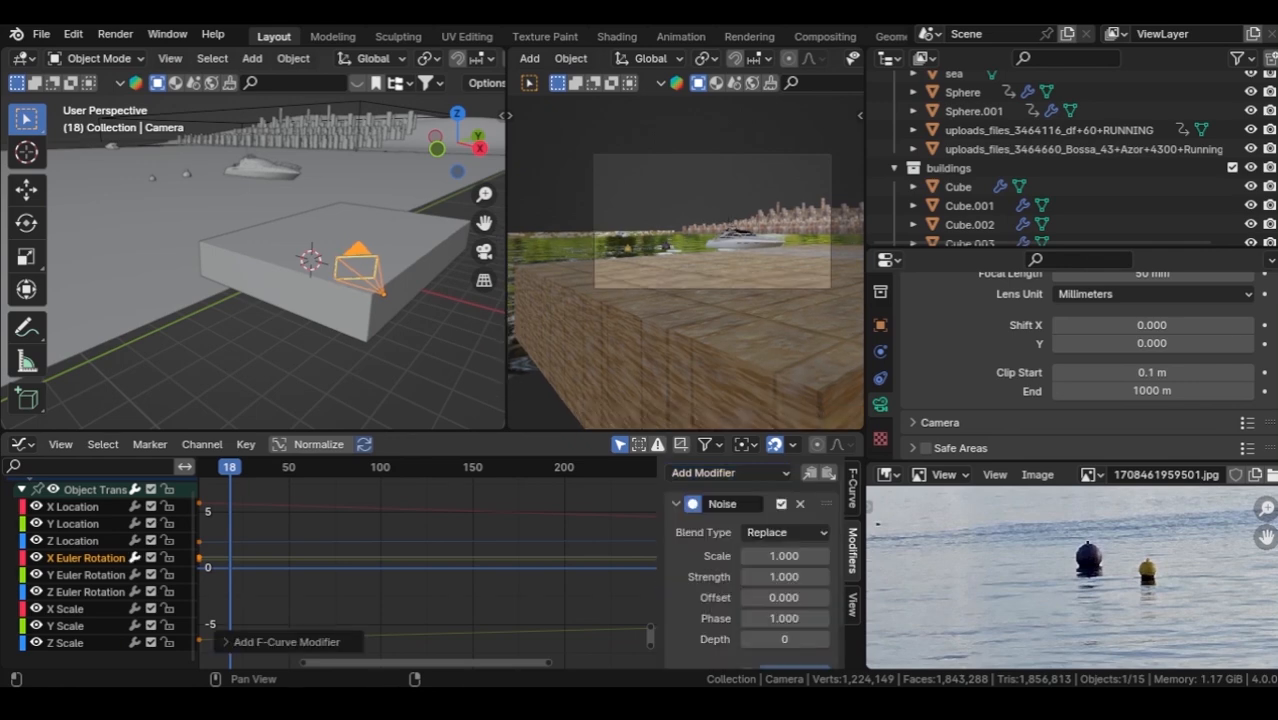
{"action": "key", "text": "Home"}
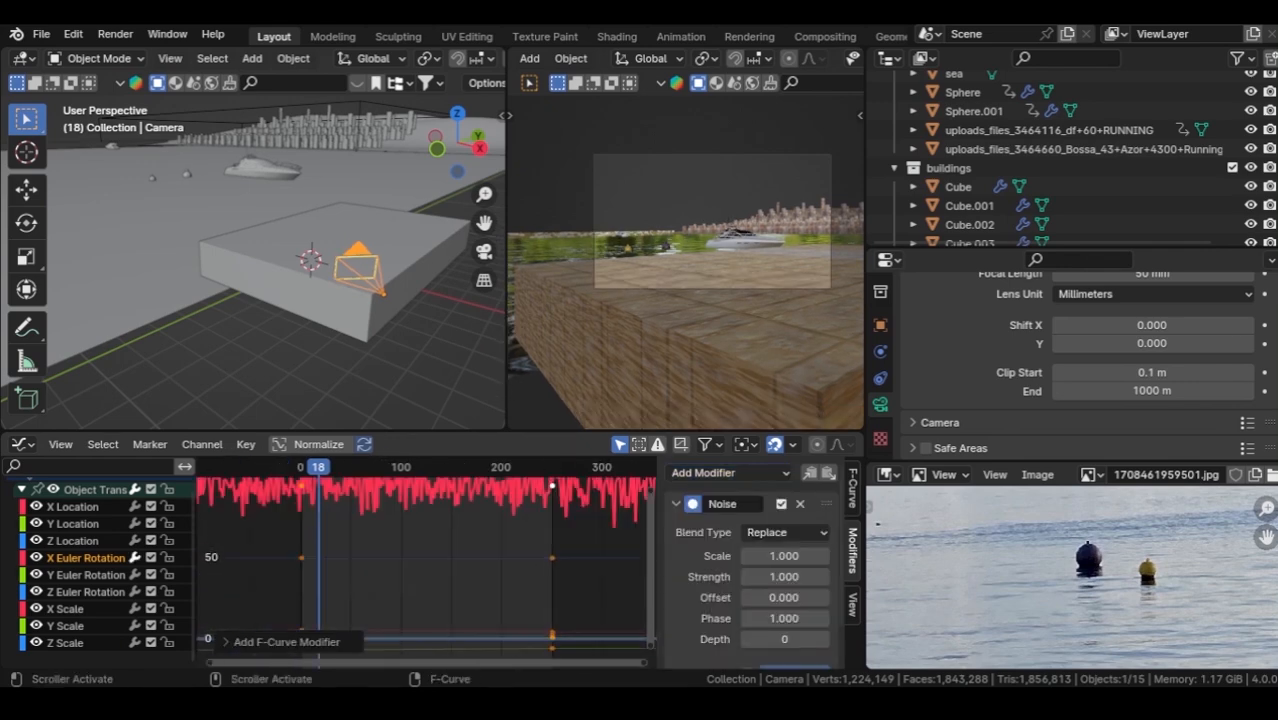
{"action": "left_click_drag", "start_coordinate": [650, 590], "coordinate": [650, 541]}
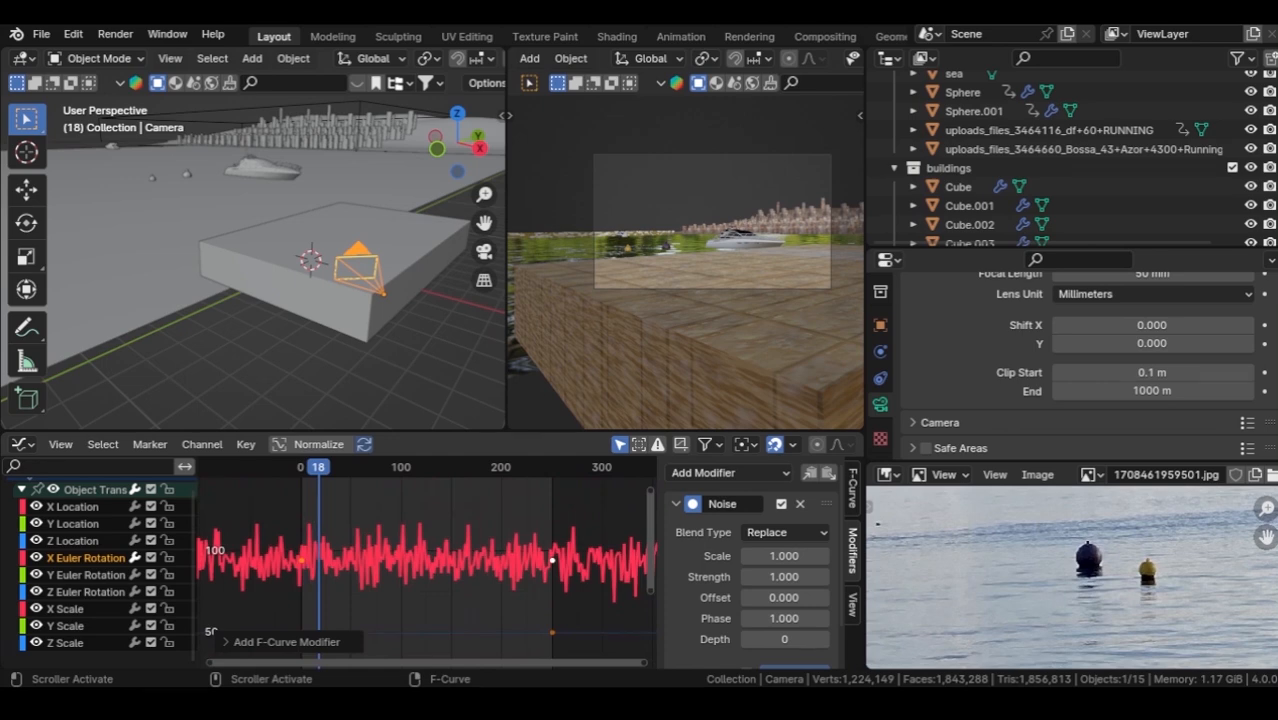
Set the X rotation noise to scale 60.8 and strength 0.07, and play back the camera sway.
{"action": "left_click_drag", "start_coordinate": [785, 556], "coordinate": [980, 556]}
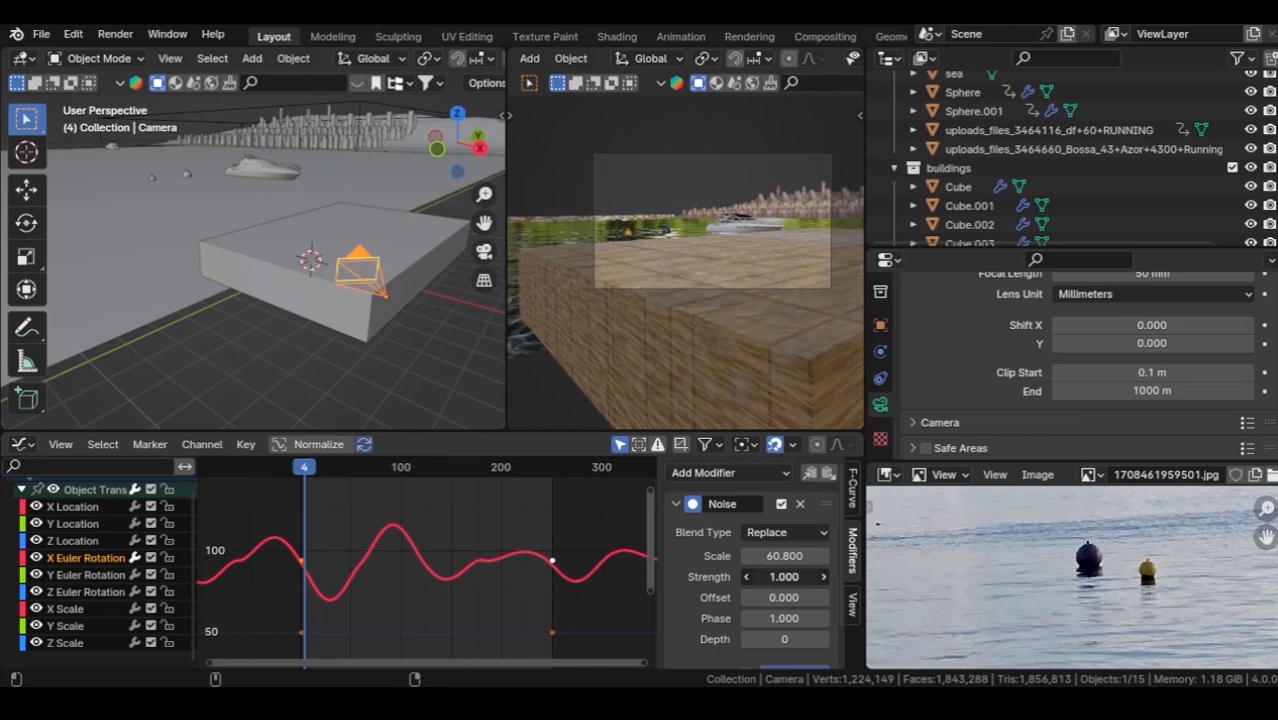
{"action": "left_click_drag", "start_coordinate": [784, 577], "coordinate": [702, 577]}
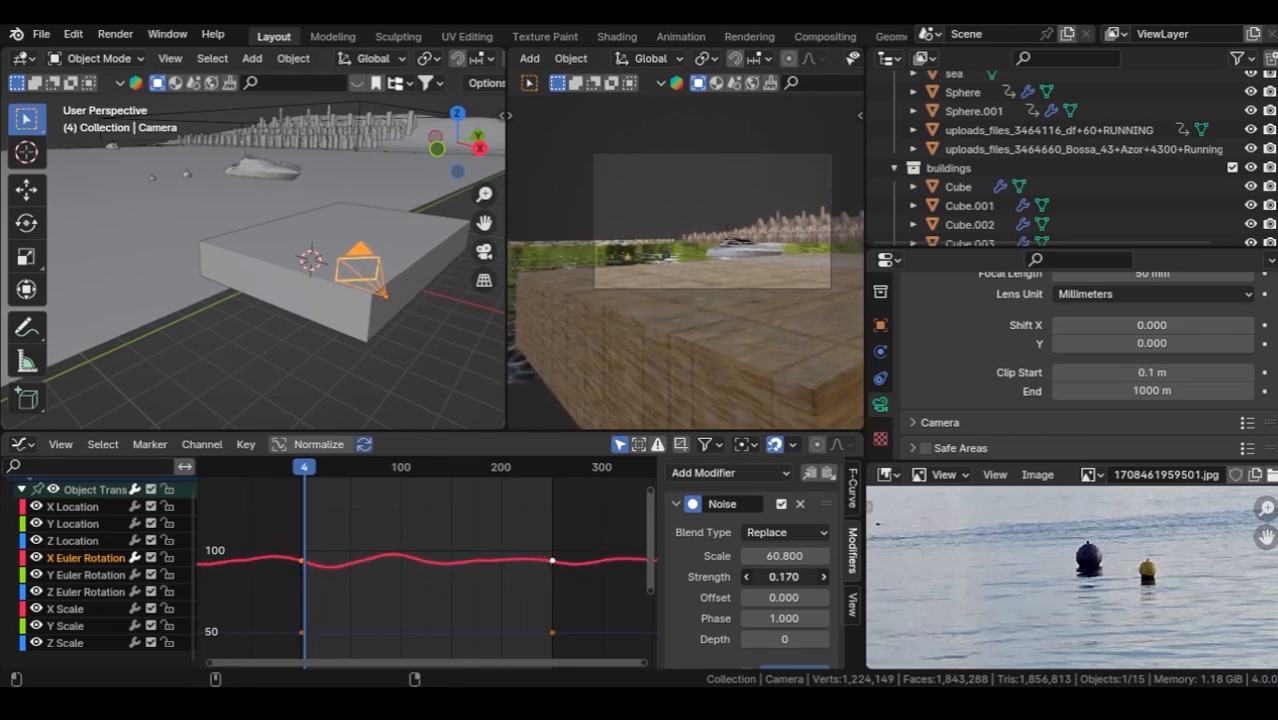
{"action": "key", "text": "space"}
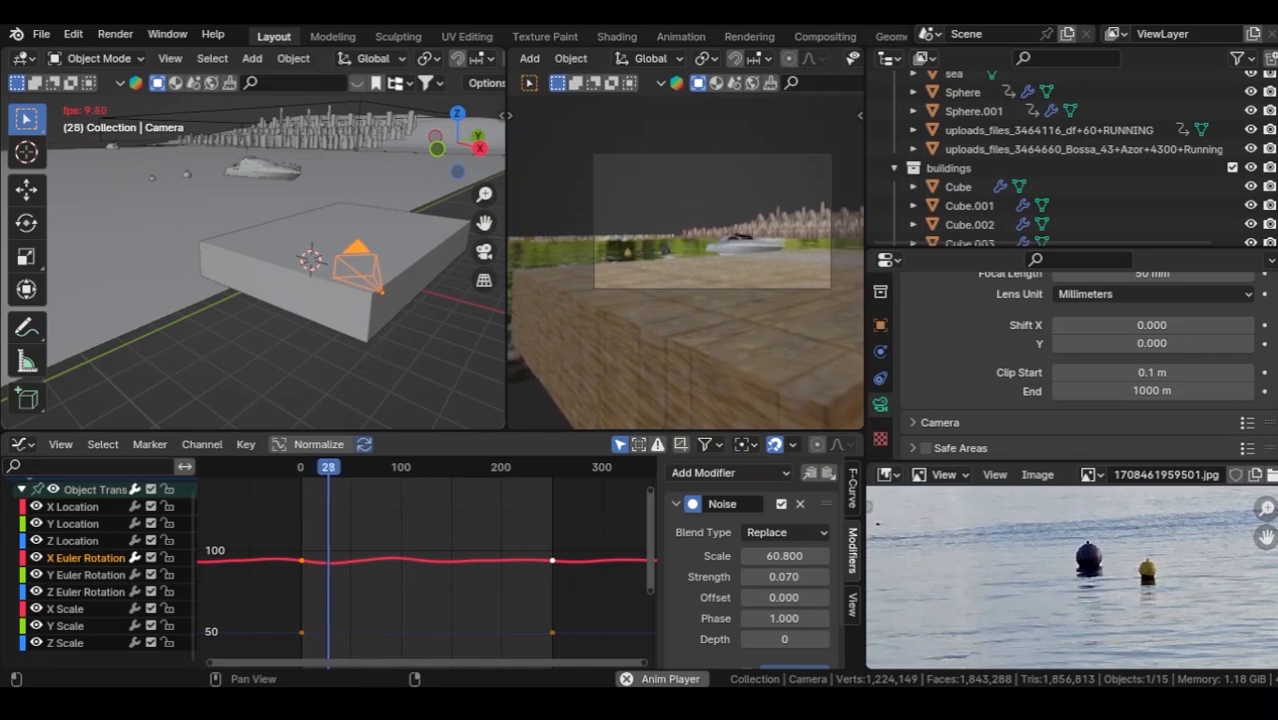
{"action": "key", "text": "space"}
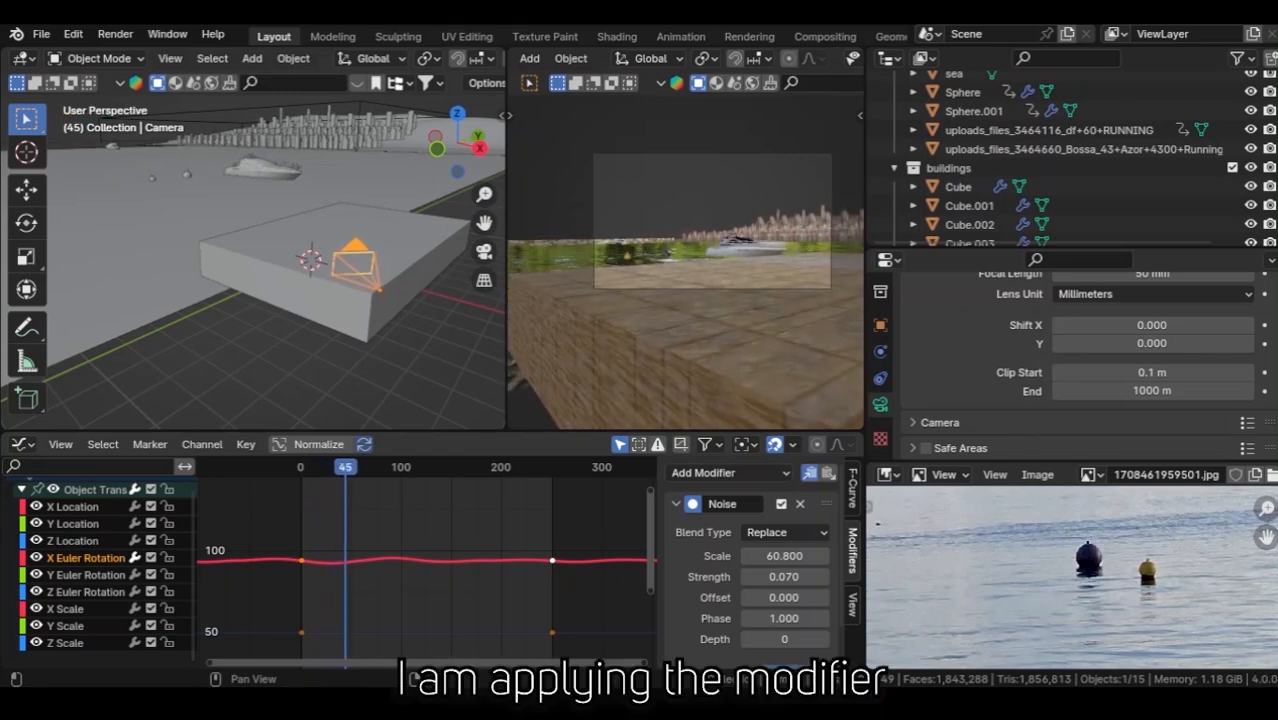
Copy the Noise modifier to the camera's Y and Z Euler Rotation curves and play back the swinging motion.
{"action": "left_click", "coordinate": [86, 575]}
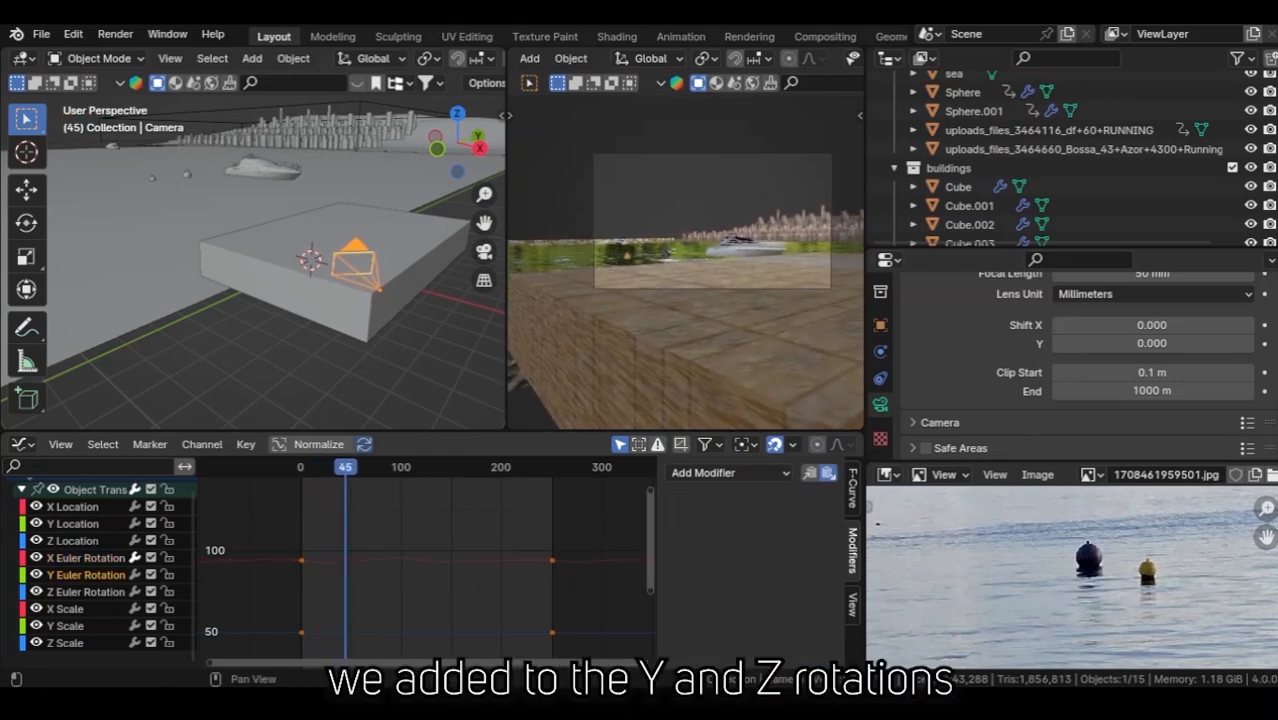
{"action": "left_click", "coordinate": [829, 473]}
{"action": "left_click", "coordinate": [86, 592]}
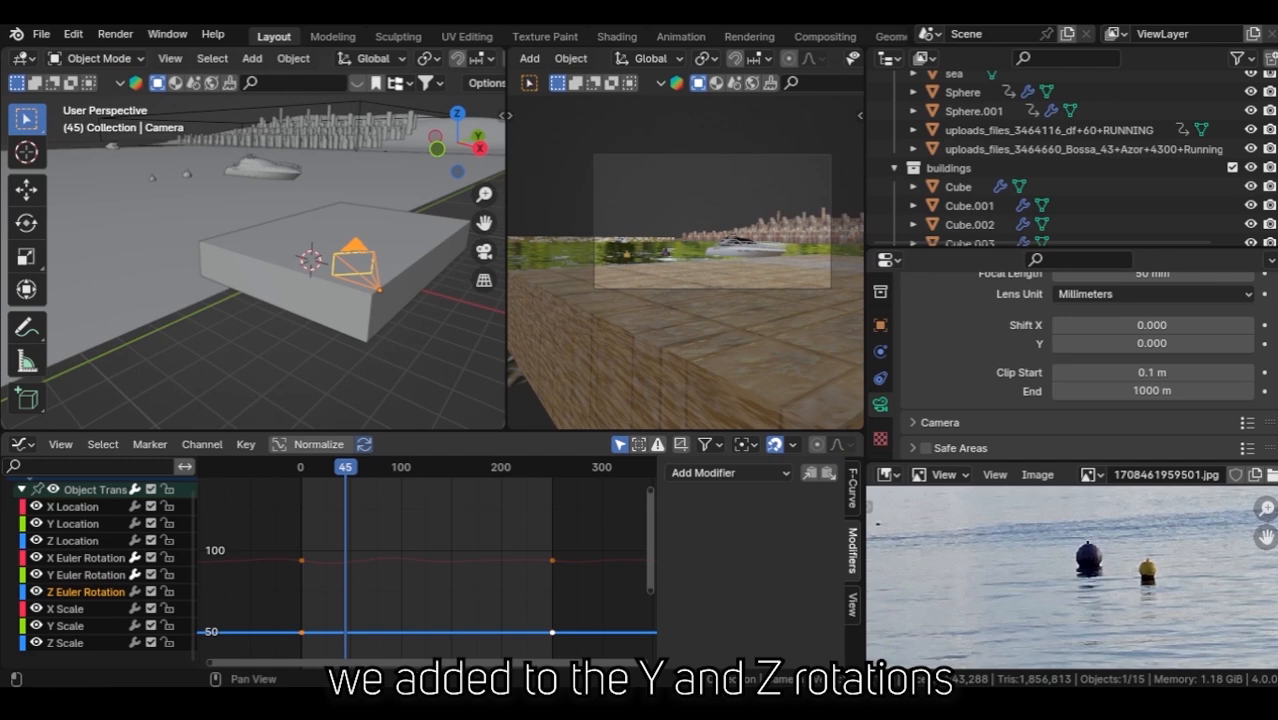
{"action": "left_click", "coordinate": [829, 473]}
{"action": "key", "text": "space"}
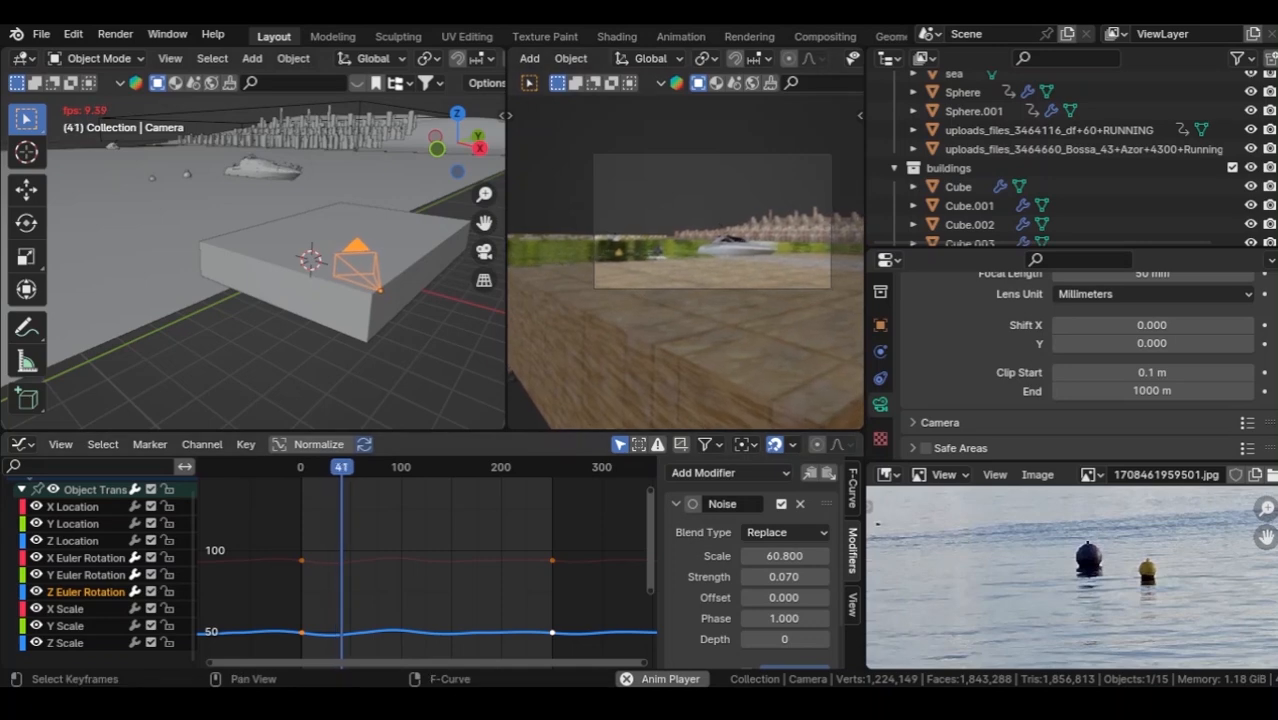
{"action": "key", "text": "space"}
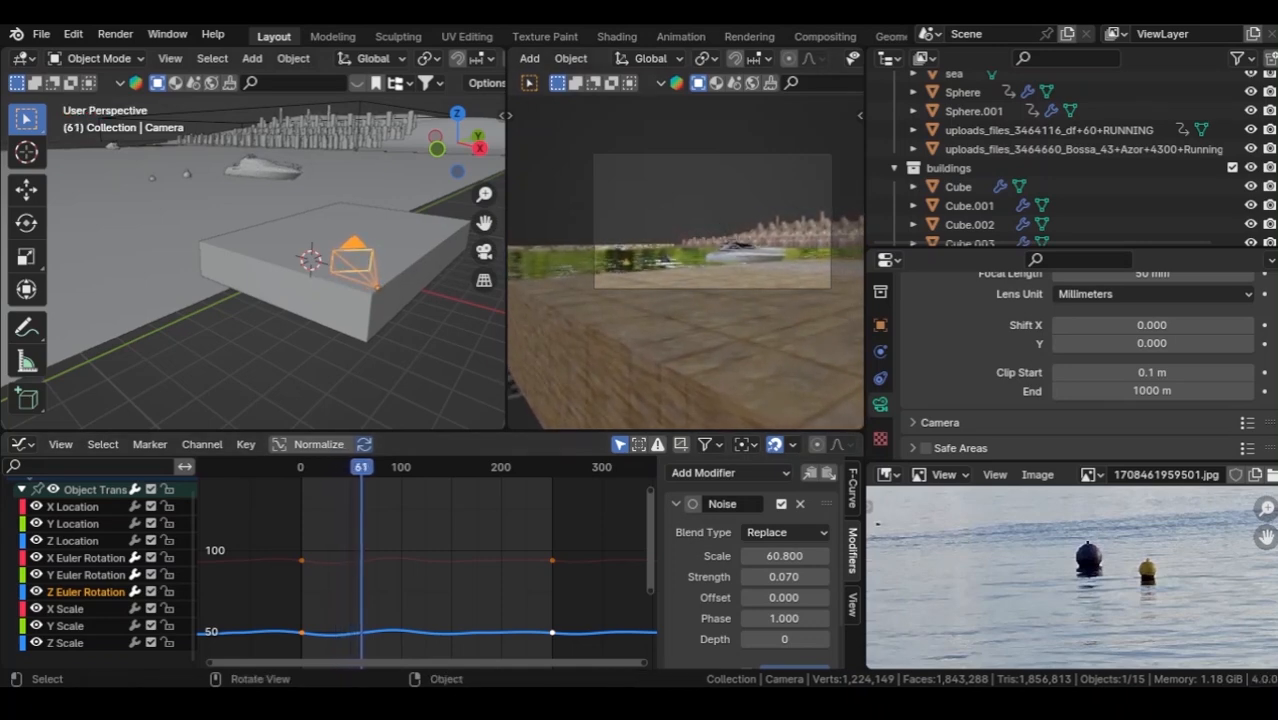
Set the Cycles render max samples to 200.
{"action": "scroll", "coordinate": [1090, 470], "scroll_direction": "up", "scroll_amount": 4}
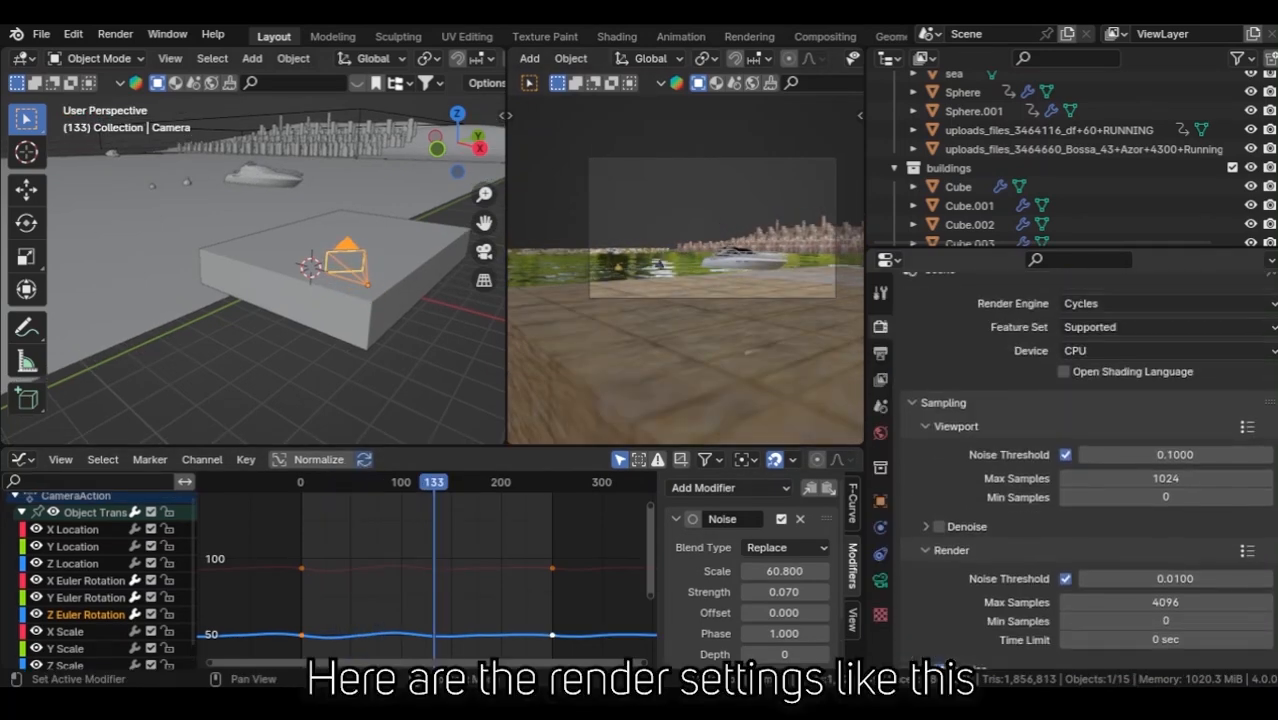
{"action": "scroll", "coordinate": [1175, 412], "scroll_direction": "down", "scroll_amount": 5}
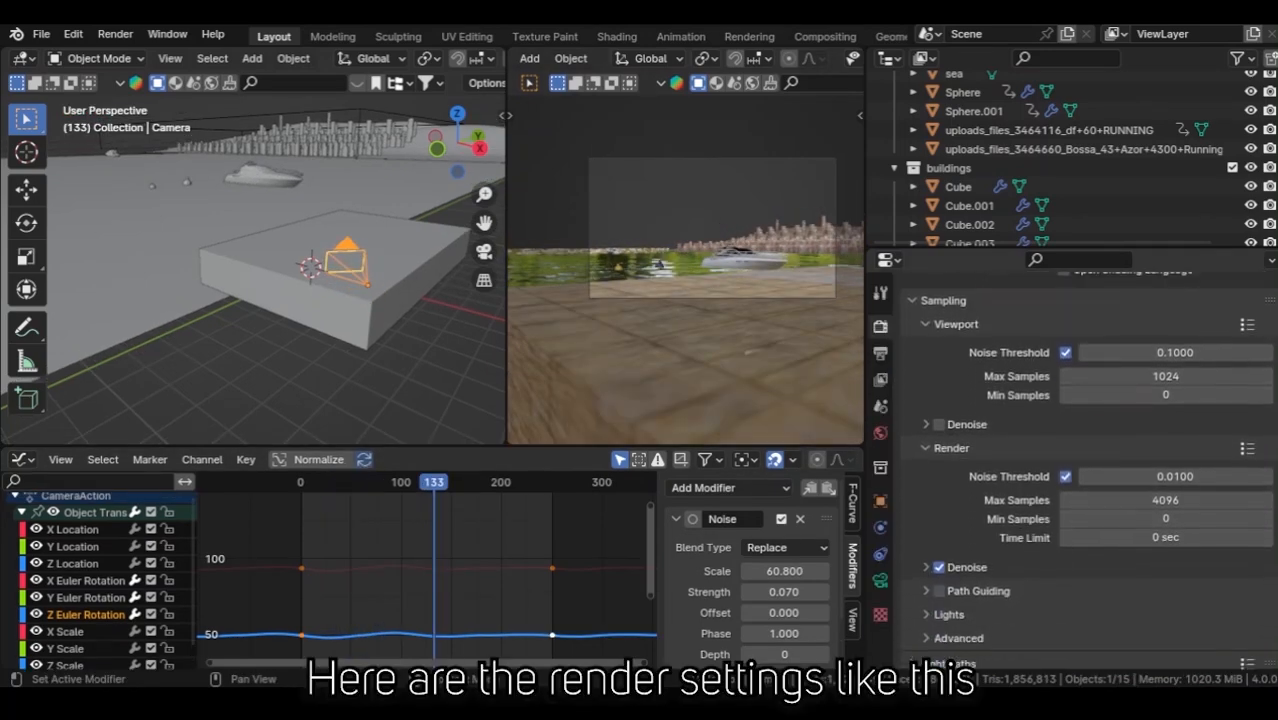
{"action": "left_click", "coordinate": [1165, 437]}
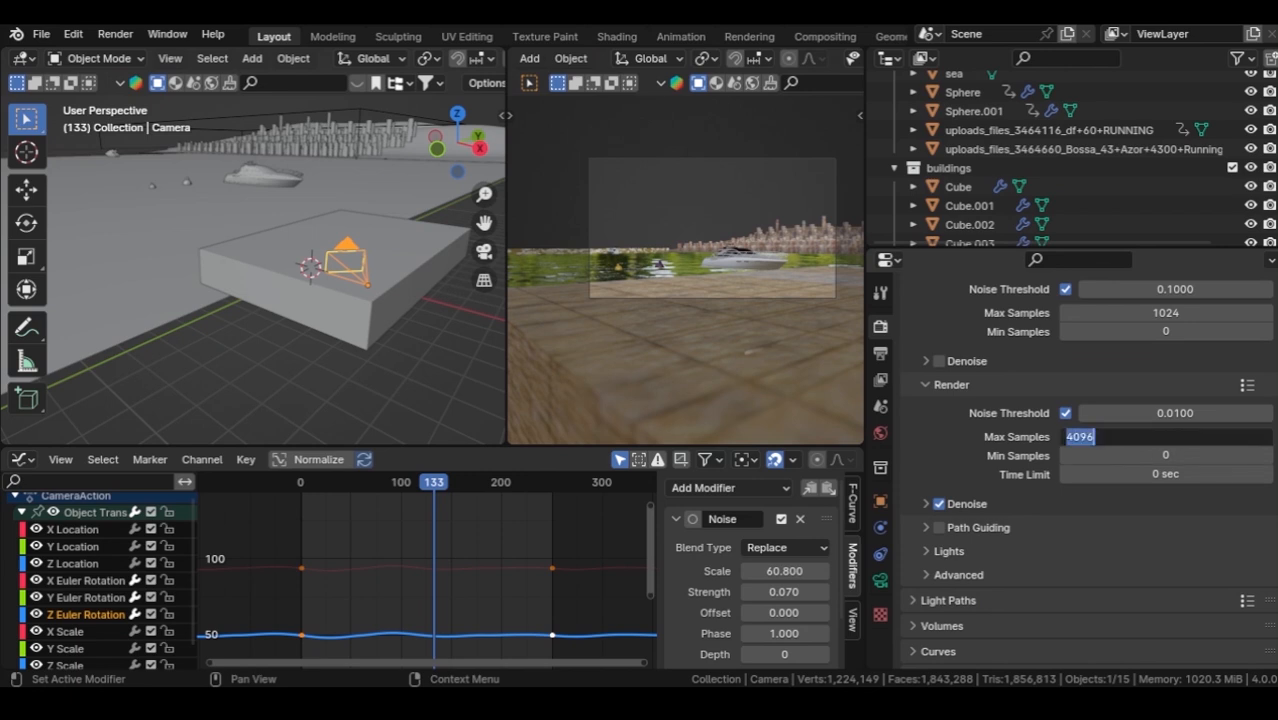
{"action": "type", "text": "200"}
{"action": "key", "text": "Return"}
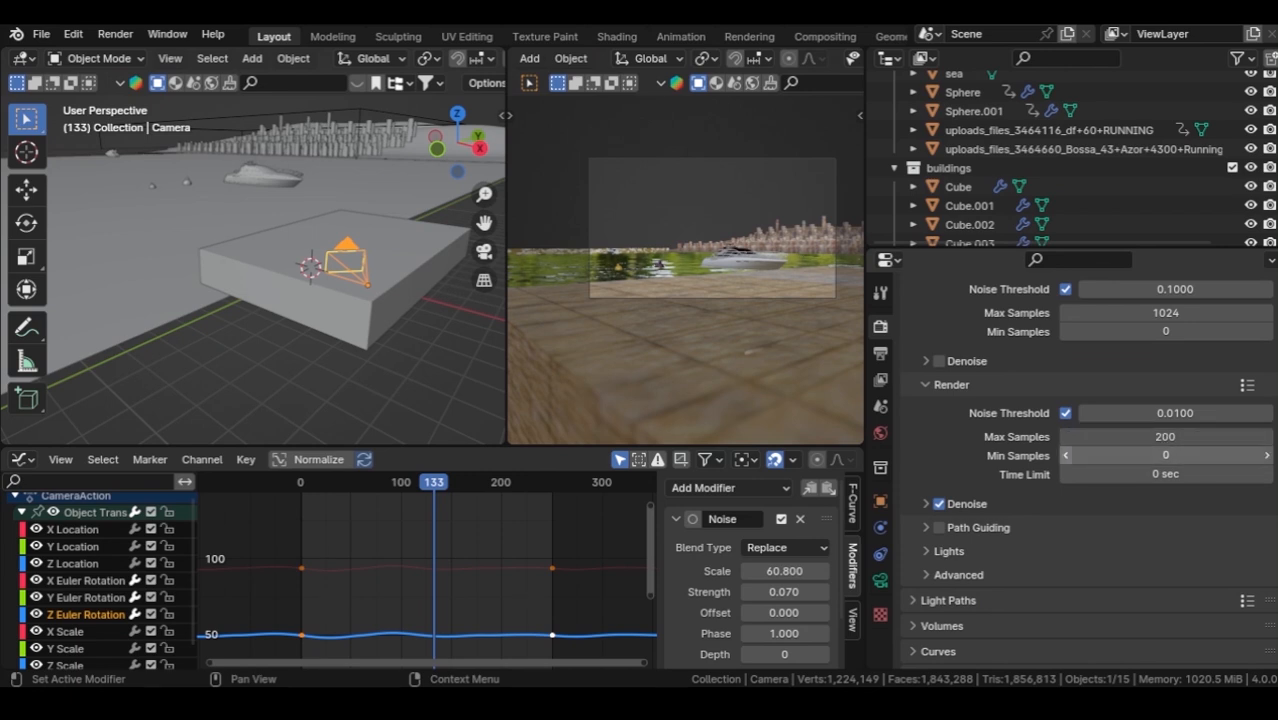
Enable Motion Blur for the render and set the colour management look to High Contrast.
{"action": "scroll", "coordinate": [1165, 455], "scroll_direction": "down", "scroll_amount": 5}
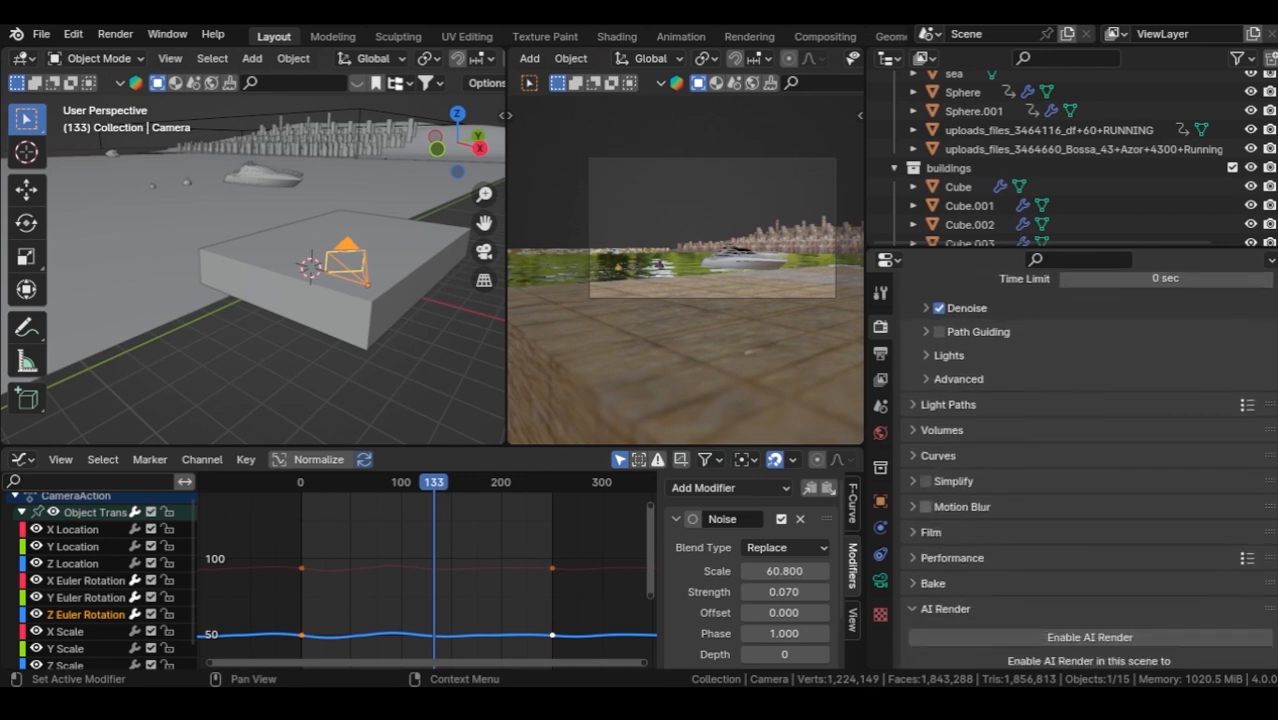
{"action": "scroll", "coordinate": [1090, 470], "scroll_direction": "down", "scroll_amount": 3}
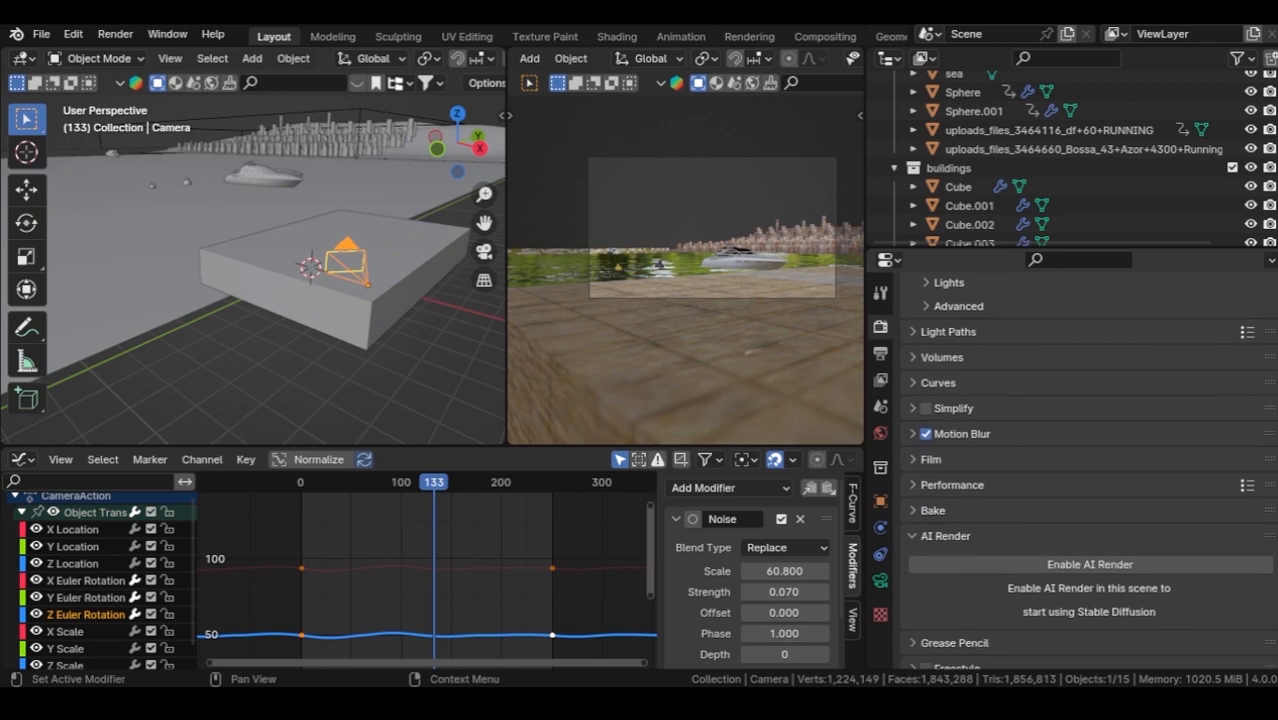
{"action": "scroll", "coordinate": [1165, 500], "scroll_direction": "down", "scroll_amount": 5}
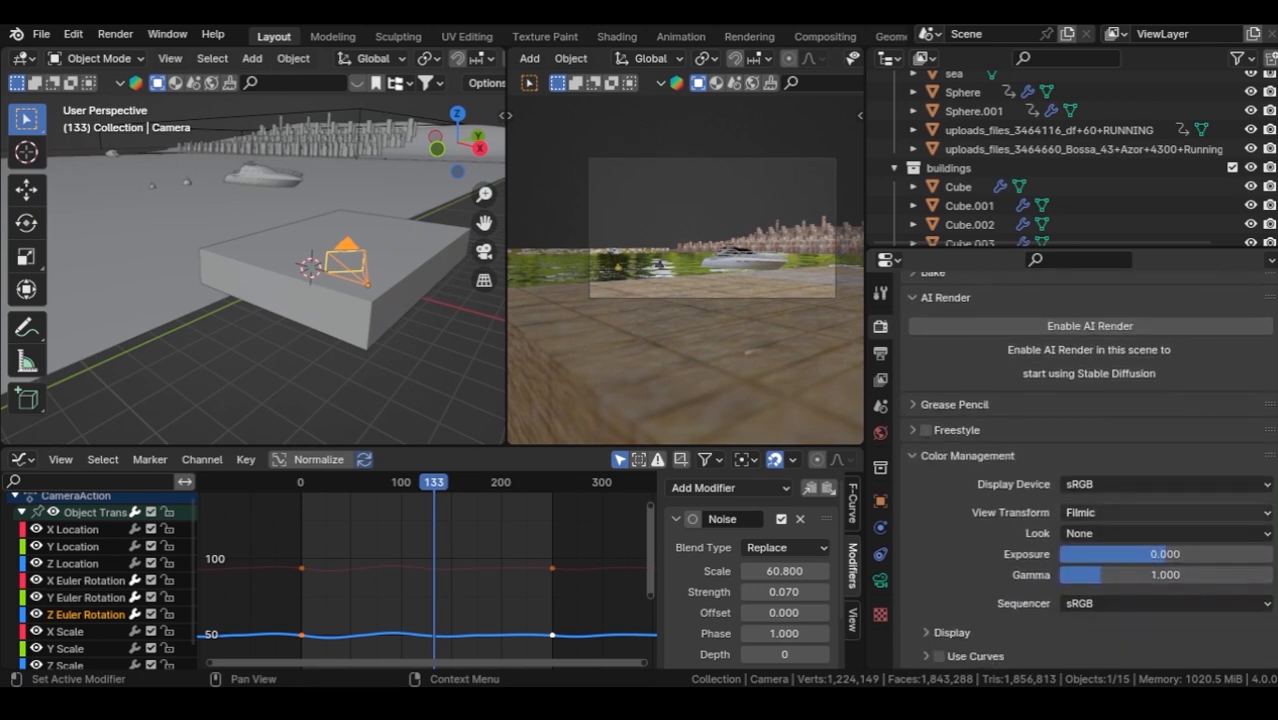
{"action": "left_click", "coordinate": [1165, 533]}
{"action": "left_click", "coordinate": [1102, 407]}
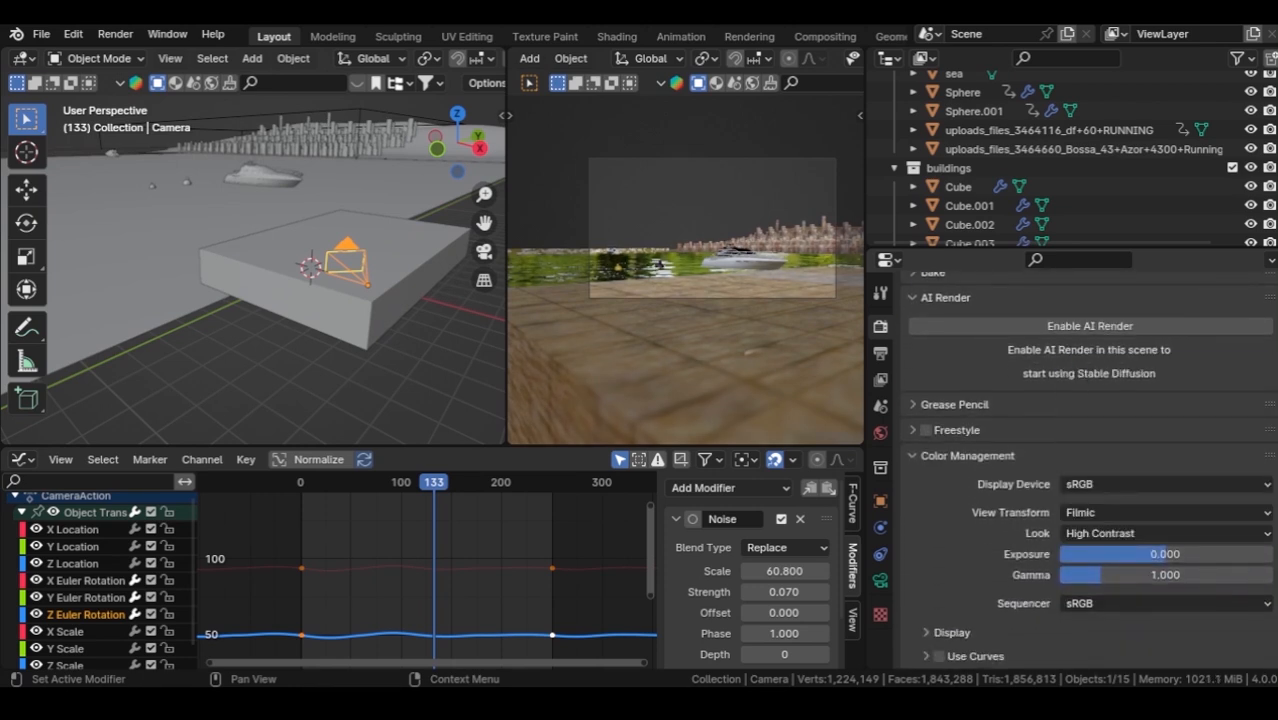
{"action": "scroll", "coordinate": [1088, 470], "scroll_direction": "up", "scroll_amount": 20}
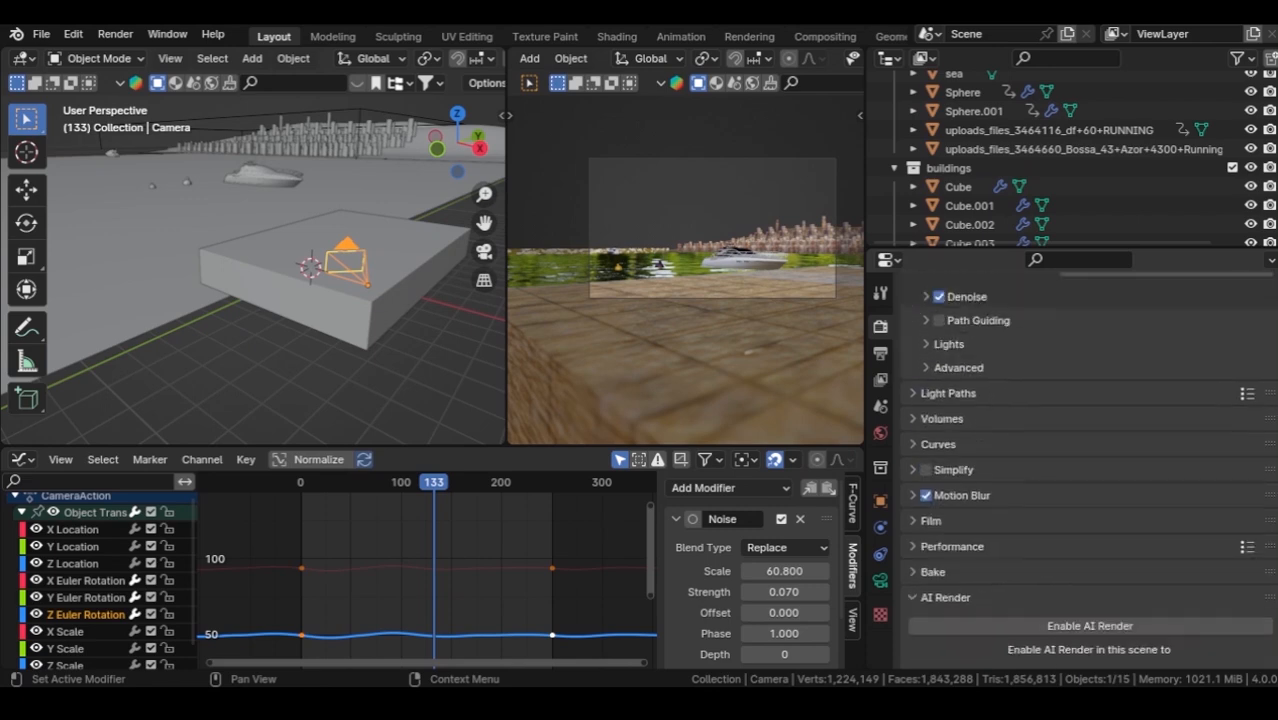
Check the output resolution, frame range and file format settings, and start rendering the animation.
{"action": "left_click", "coordinate": [880, 353]}
{"action": "scroll", "coordinate": [1088, 470], "scroll_direction": "up", "scroll_amount": 2}
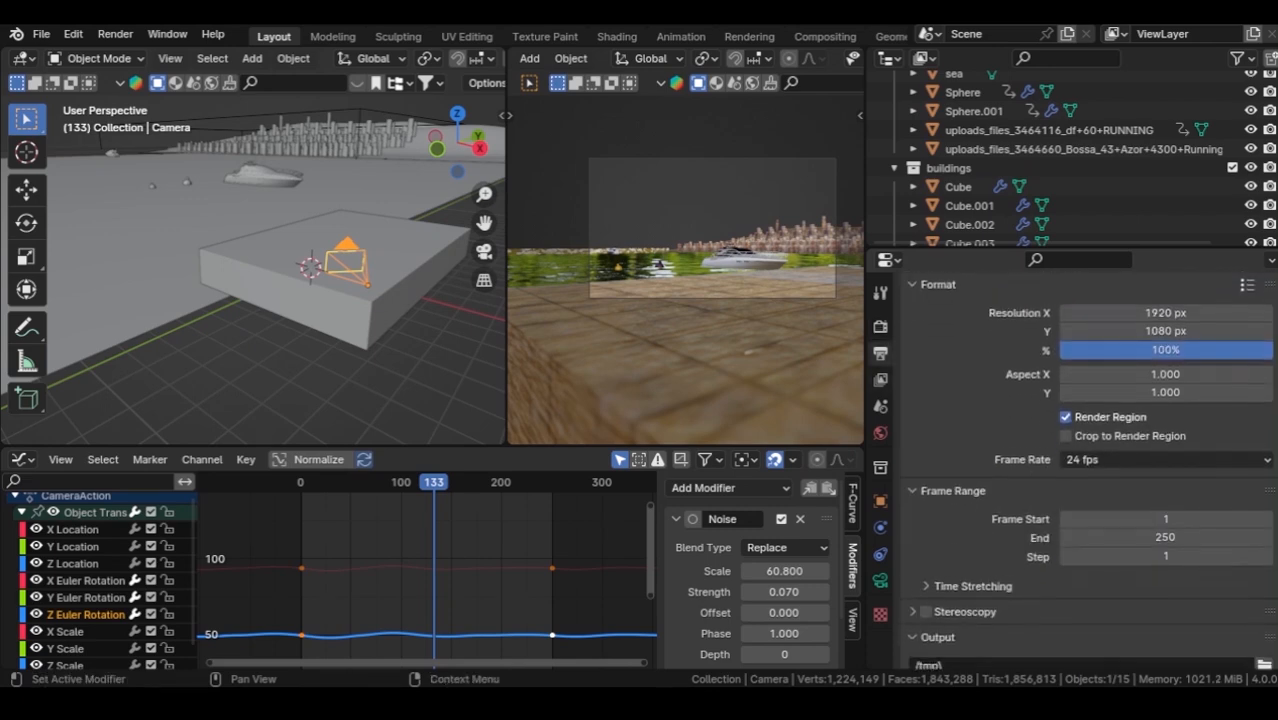
{"action": "scroll", "coordinate": [1088, 470], "scroll_direction": "down", "scroll_amount": 5}
{"action": "scroll", "coordinate": [1088, 470], "scroll_direction": "down", "scroll_amount": 4}
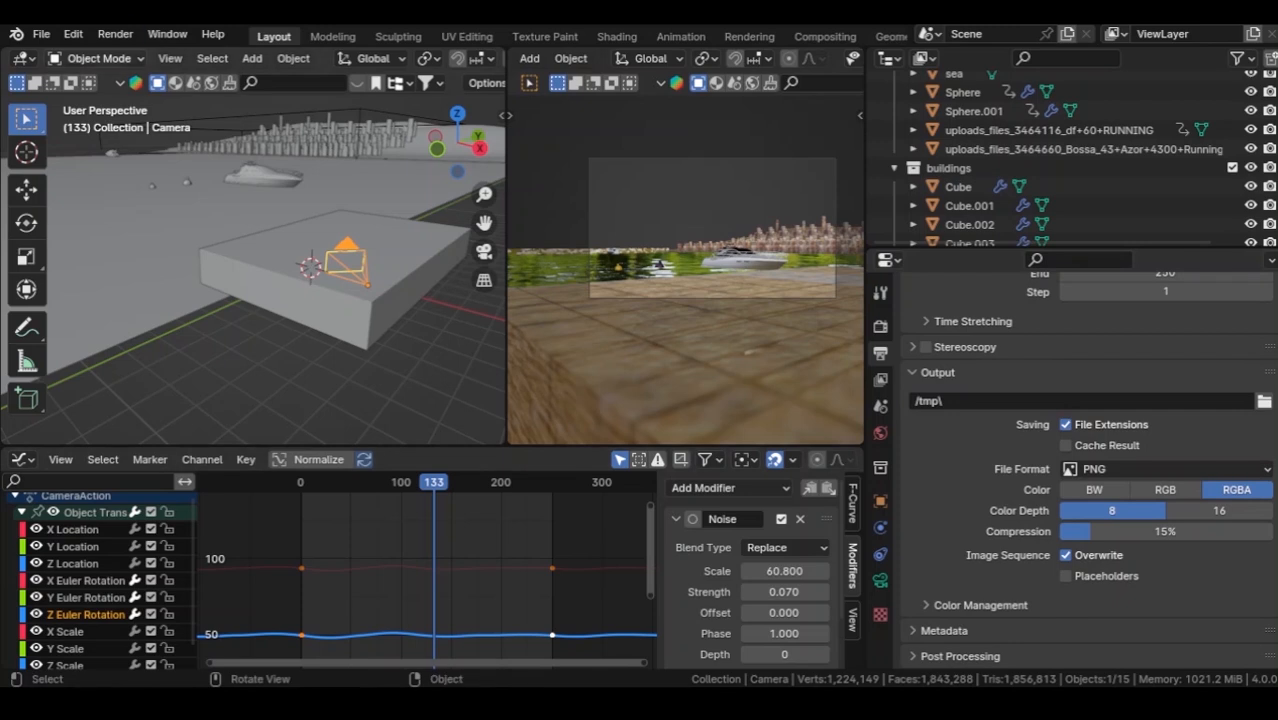
{"action": "left_click", "coordinate": [115, 34]}
{"action": "left_click", "coordinate": [165, 75]}
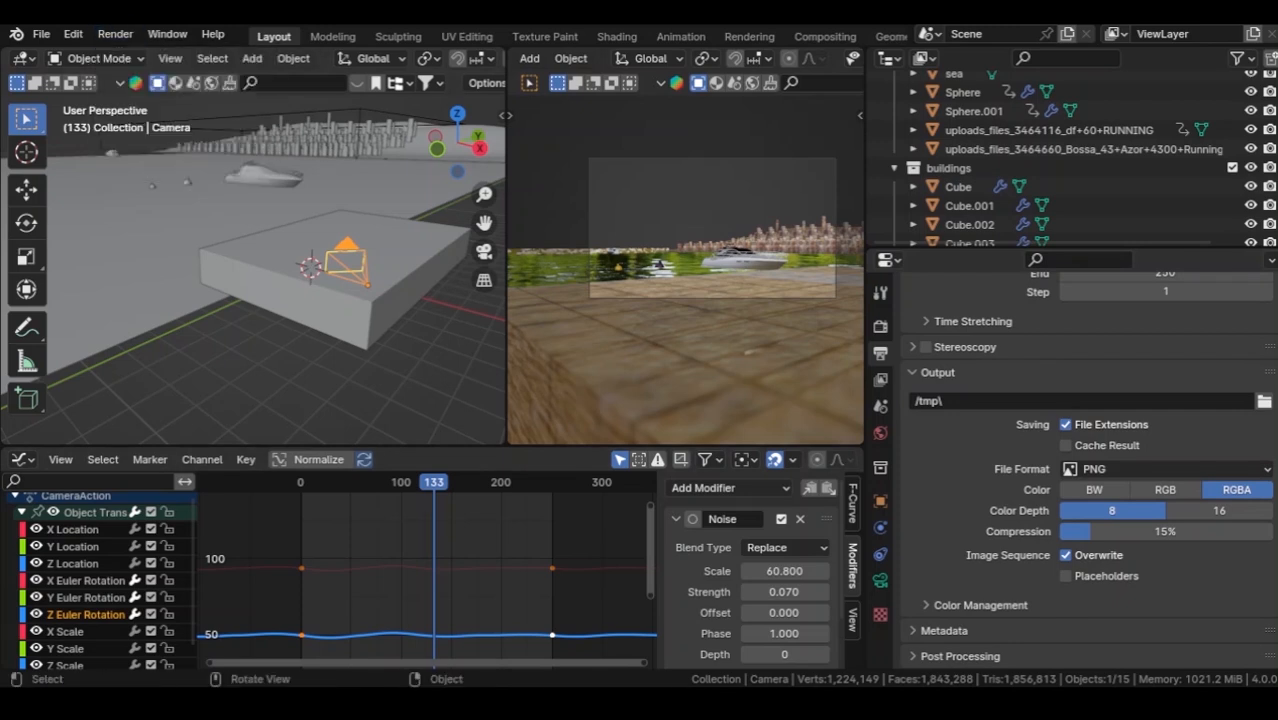